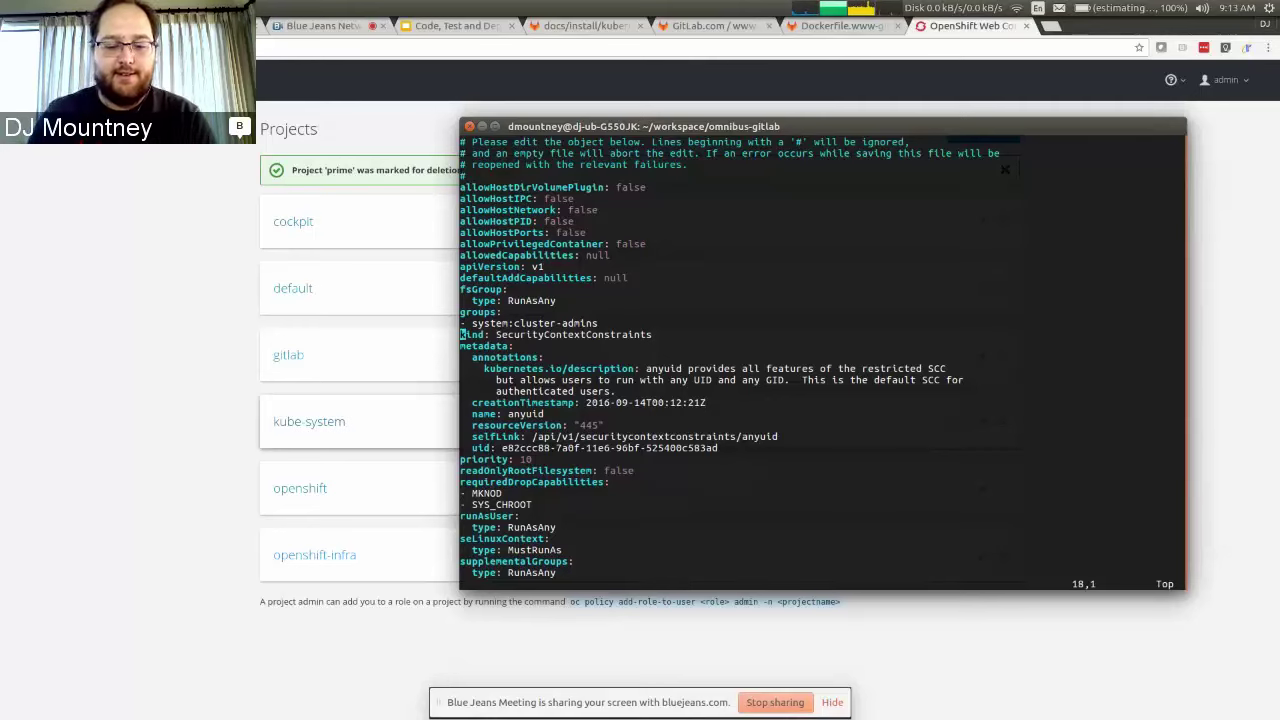
Save the anyuid SCC edit, then run oc adm policy add-scc-to-user anyuid -z default
type(":wq")
key("Return")
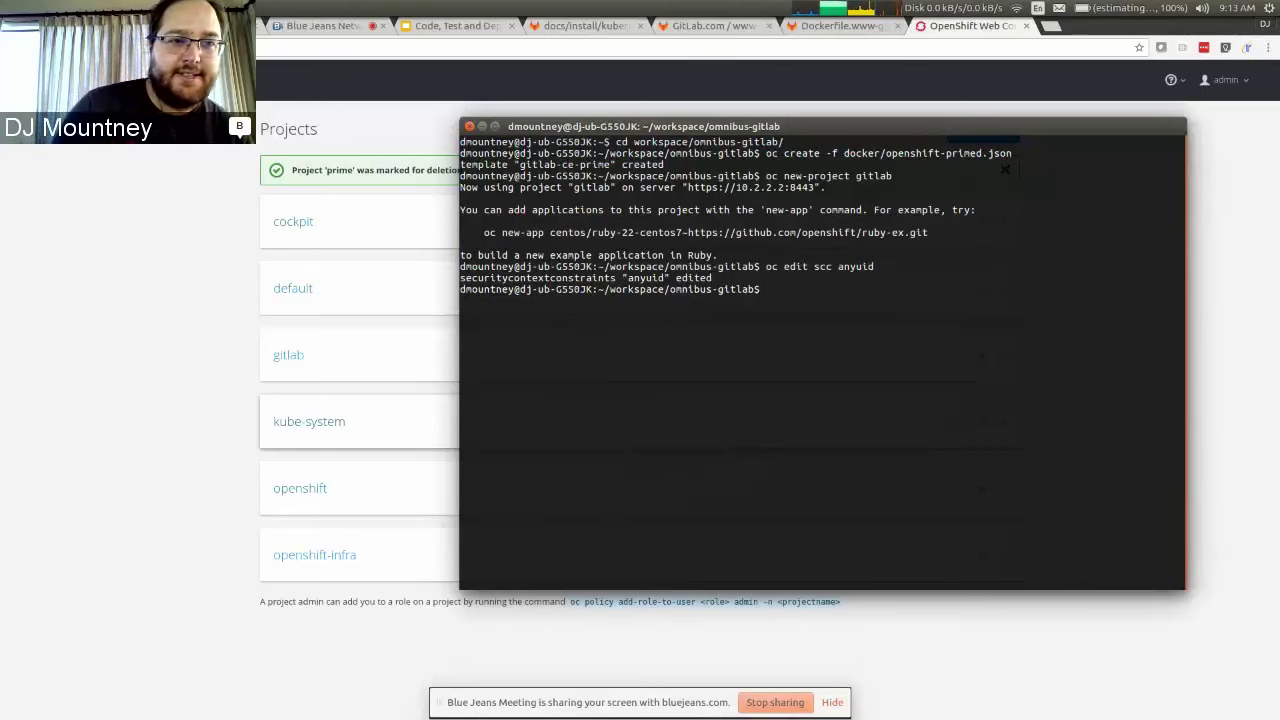
key("Up")
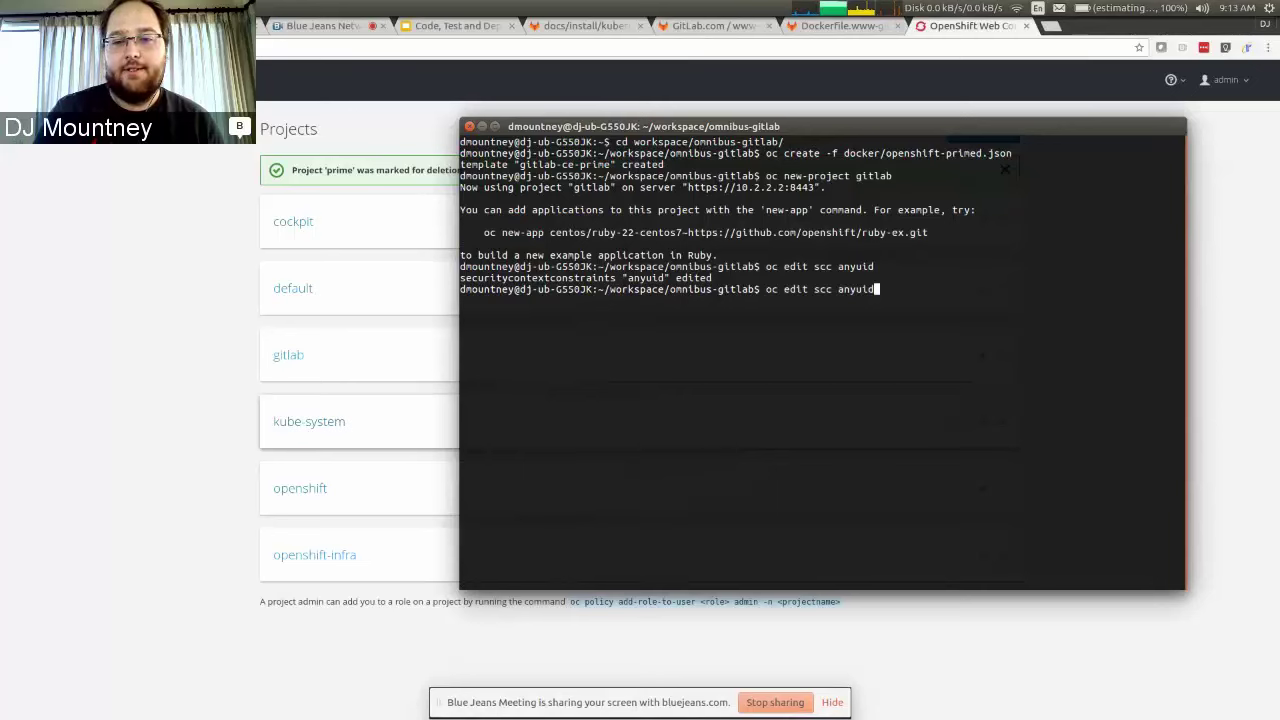
key("BackSpace")
key("BackSpace")
key("BackSpace")
key("BackSpace")
key("BackSpace")
key("BackSpace")
key("BackSpace")
key("BackSpace")
key("BackSpace")
key("BackSpace")
key("BackSpace")
key("BackSpace")
key("BackSpace")
key("BackSpace")
key("BackSpace")
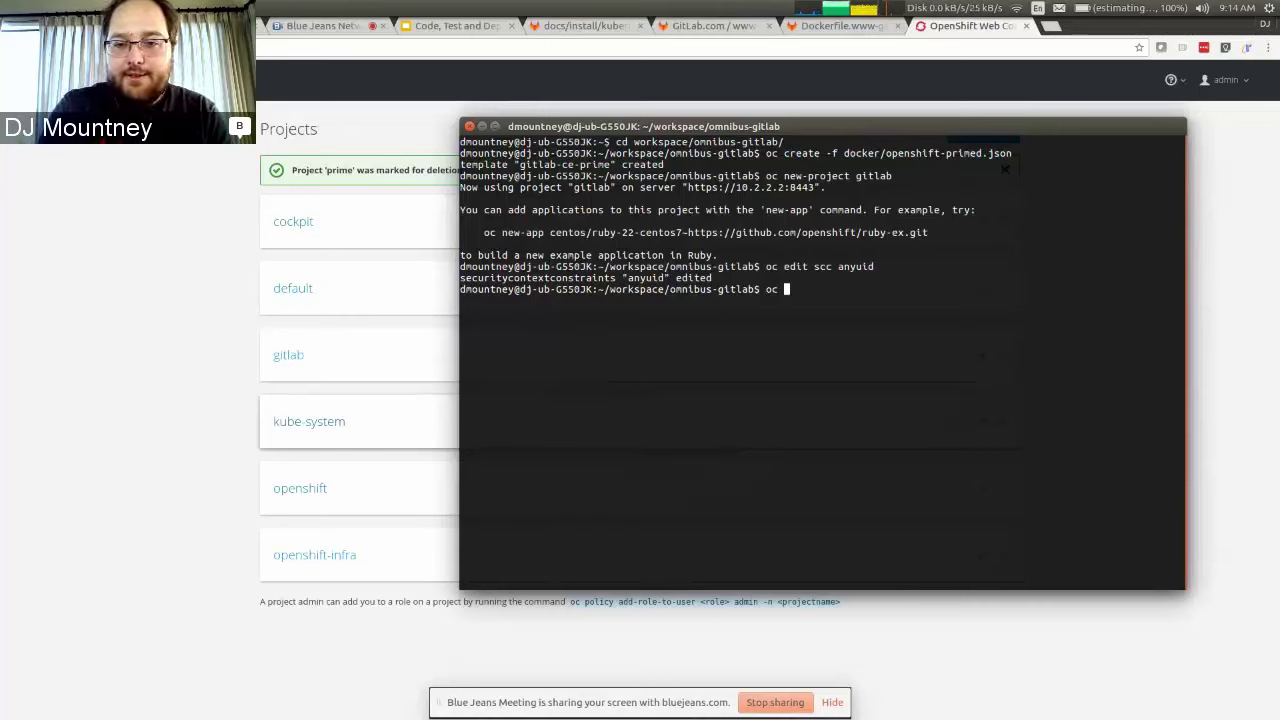
type("admn")
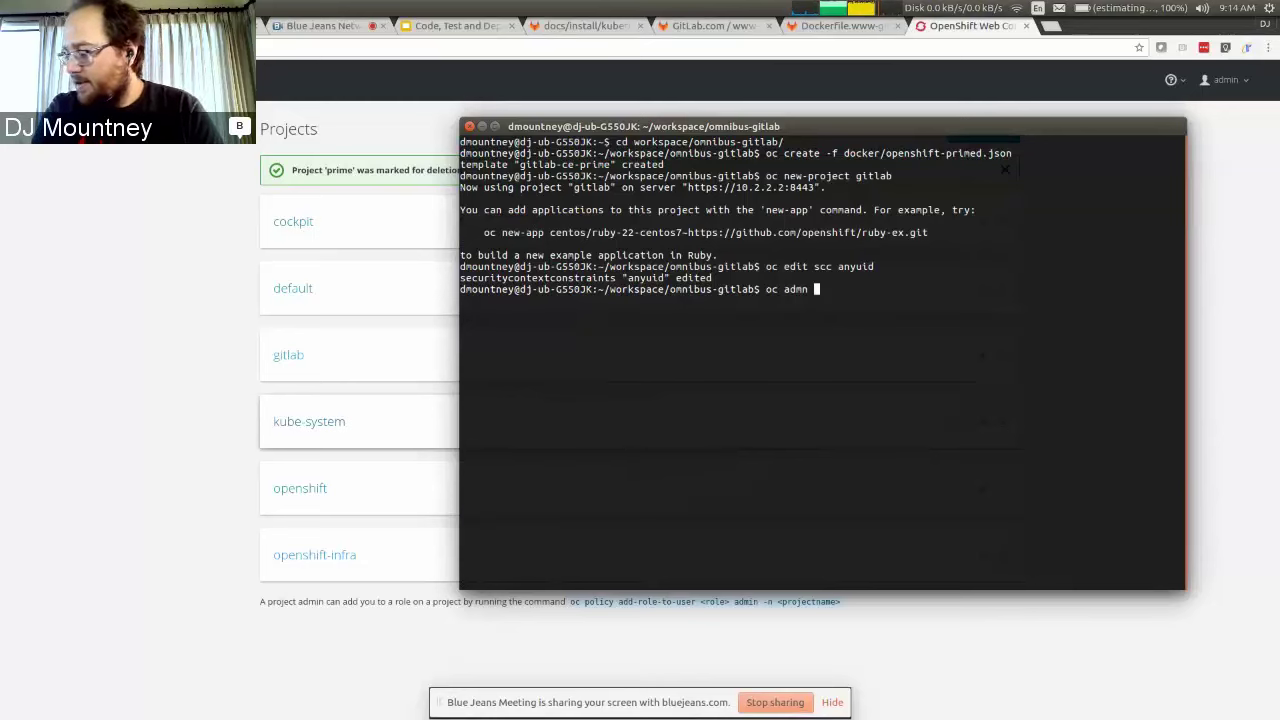
key("BackSpace")
key("BackSpace")
key("BackSpace")
type("m p")
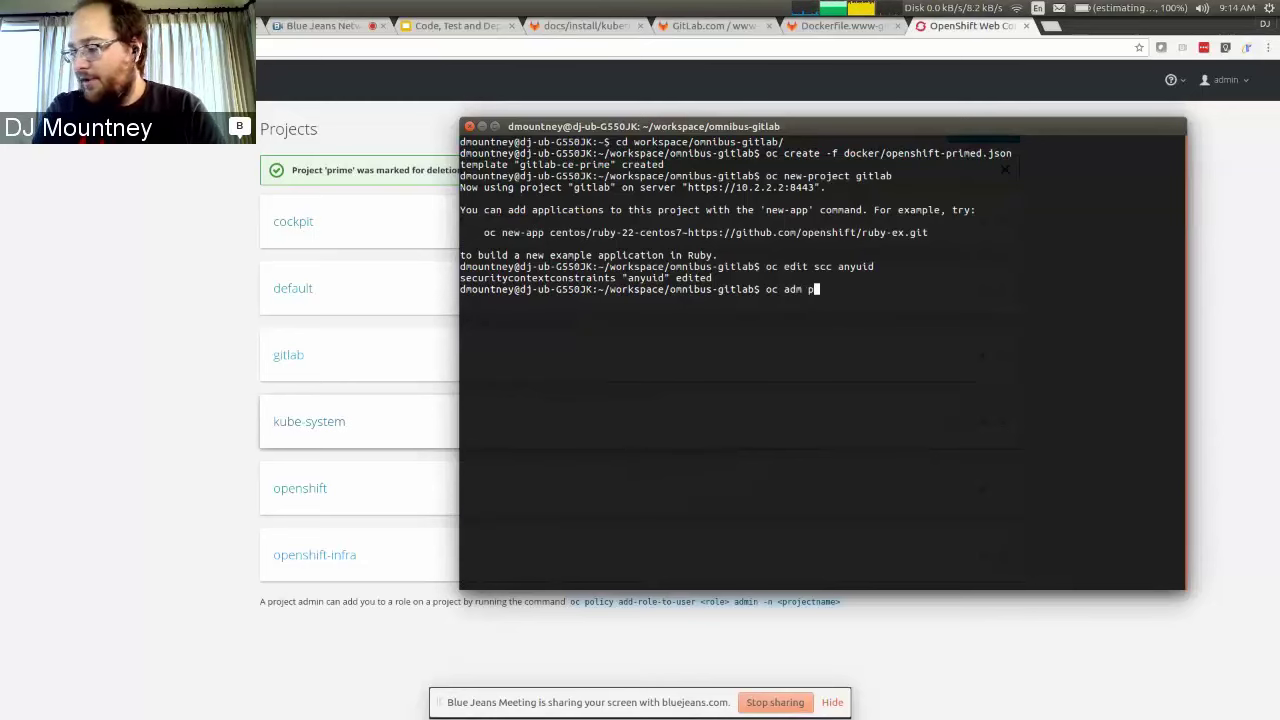
type("olicy ")
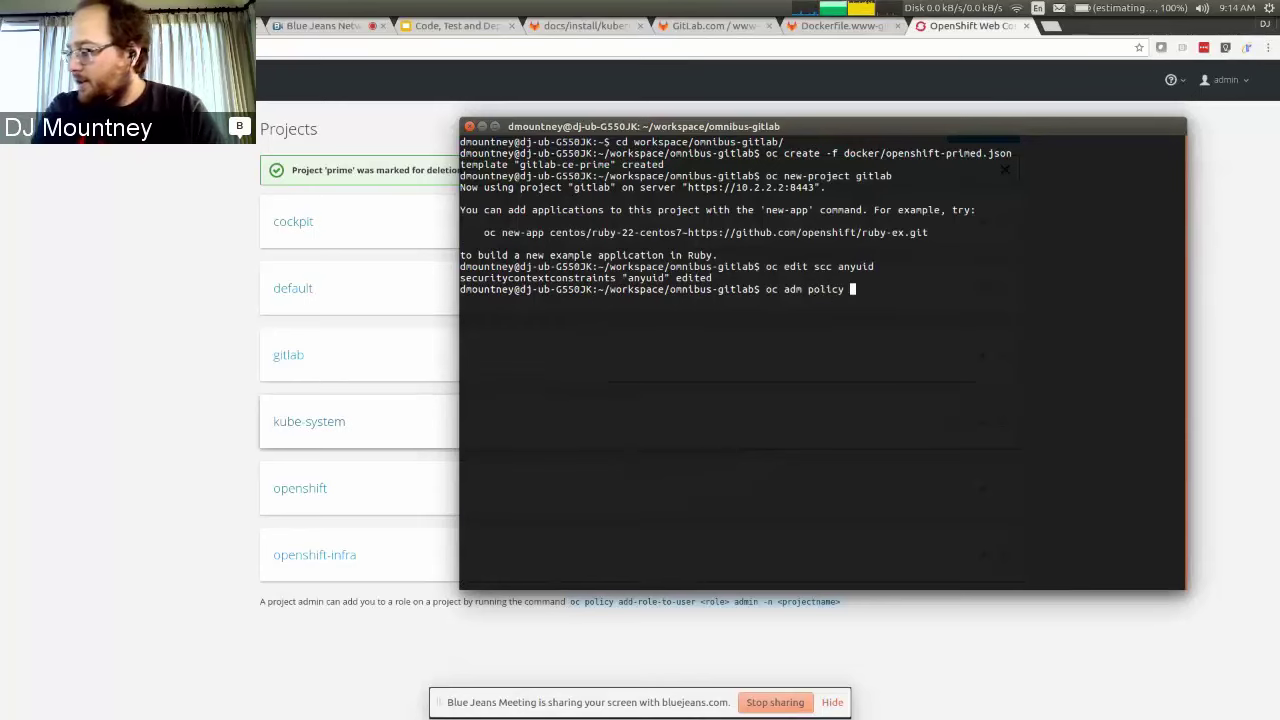
type("add-s")
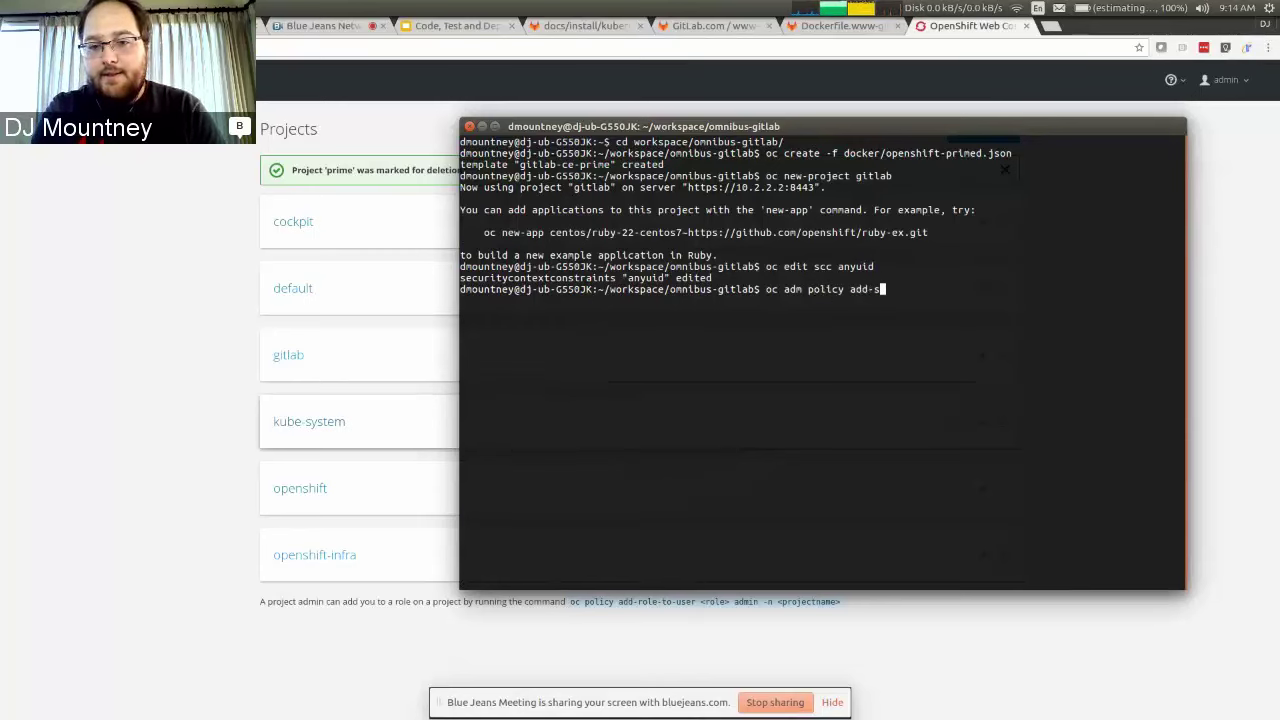
type("cc-to")
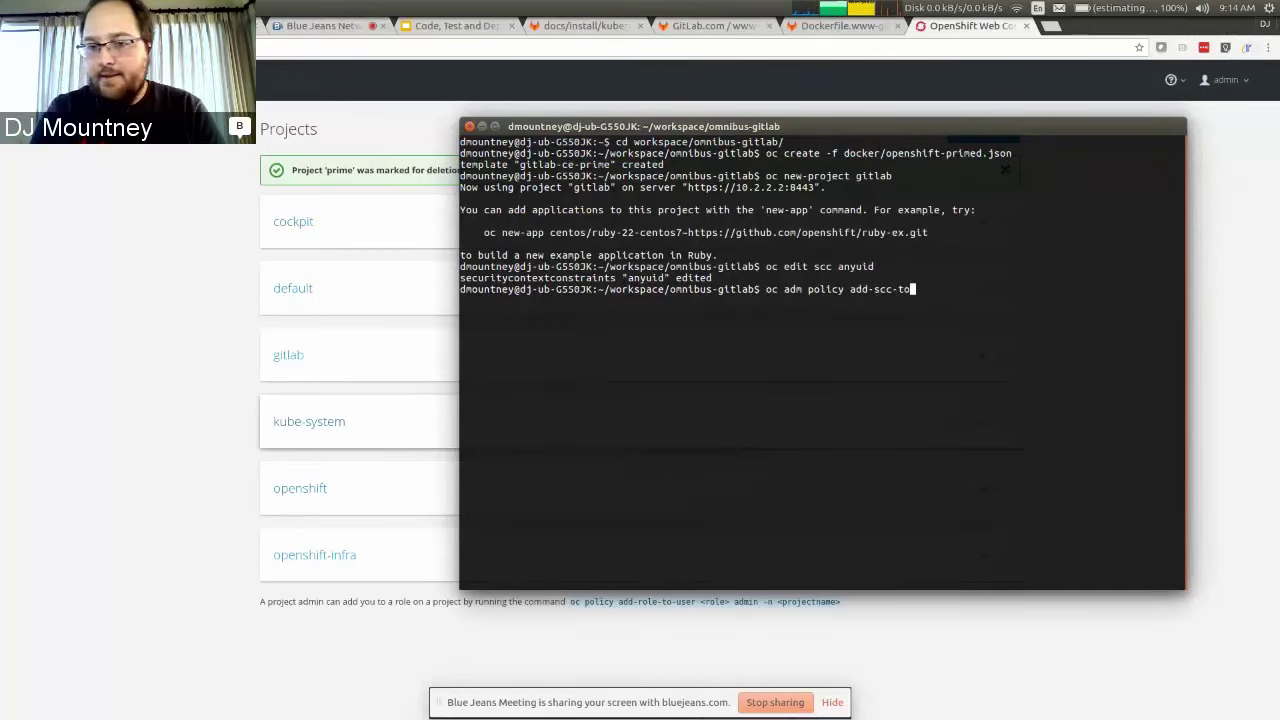
type("-user anyuid ")
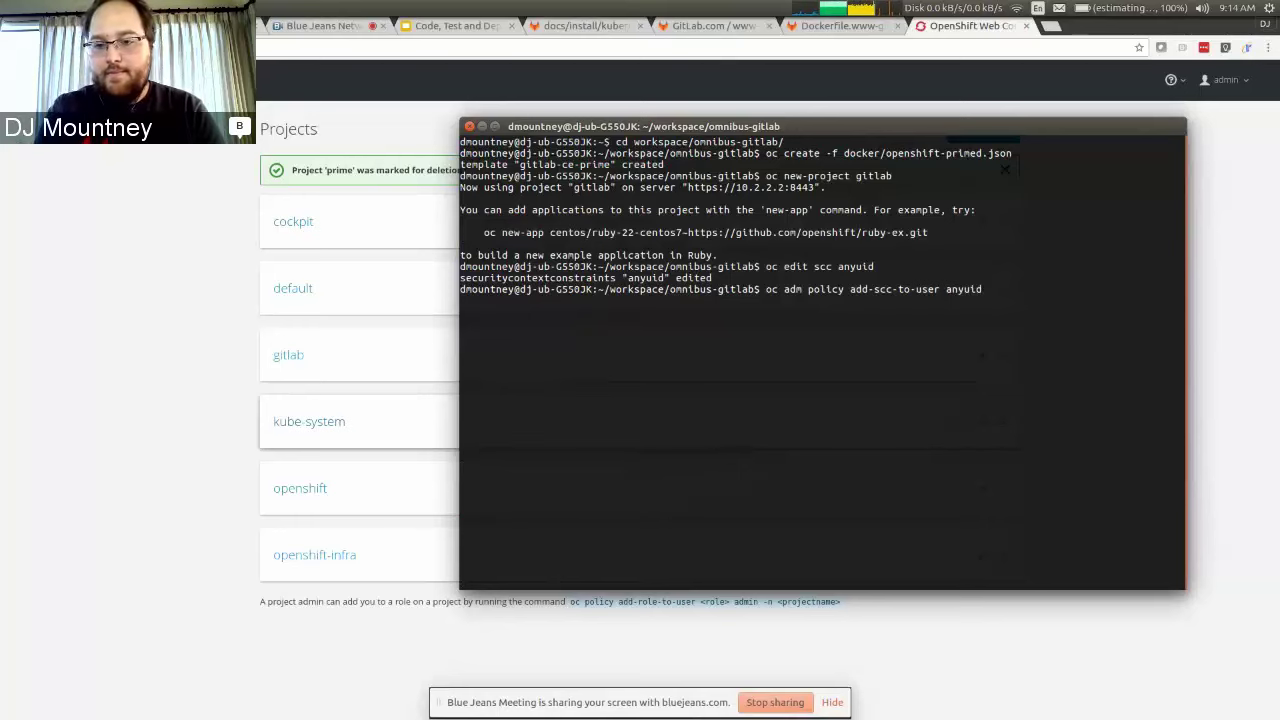
type("-z default")
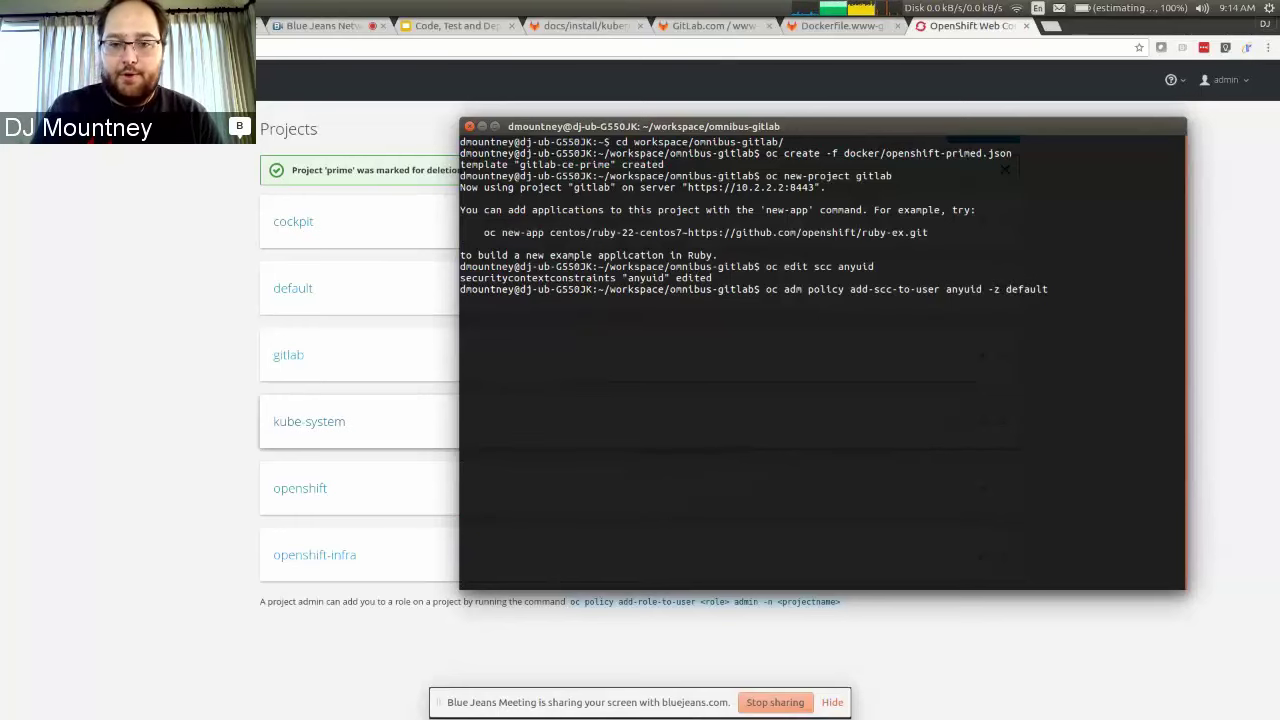
key("Return")
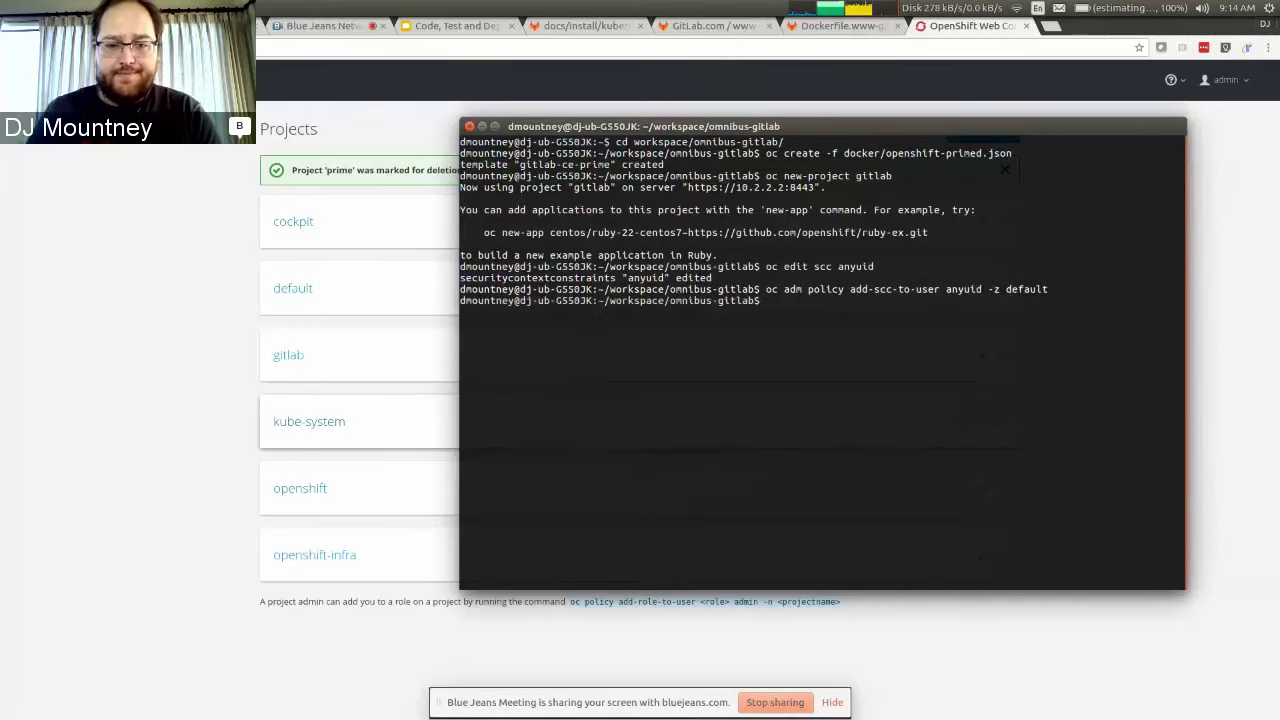
key("Up")
key("Up")
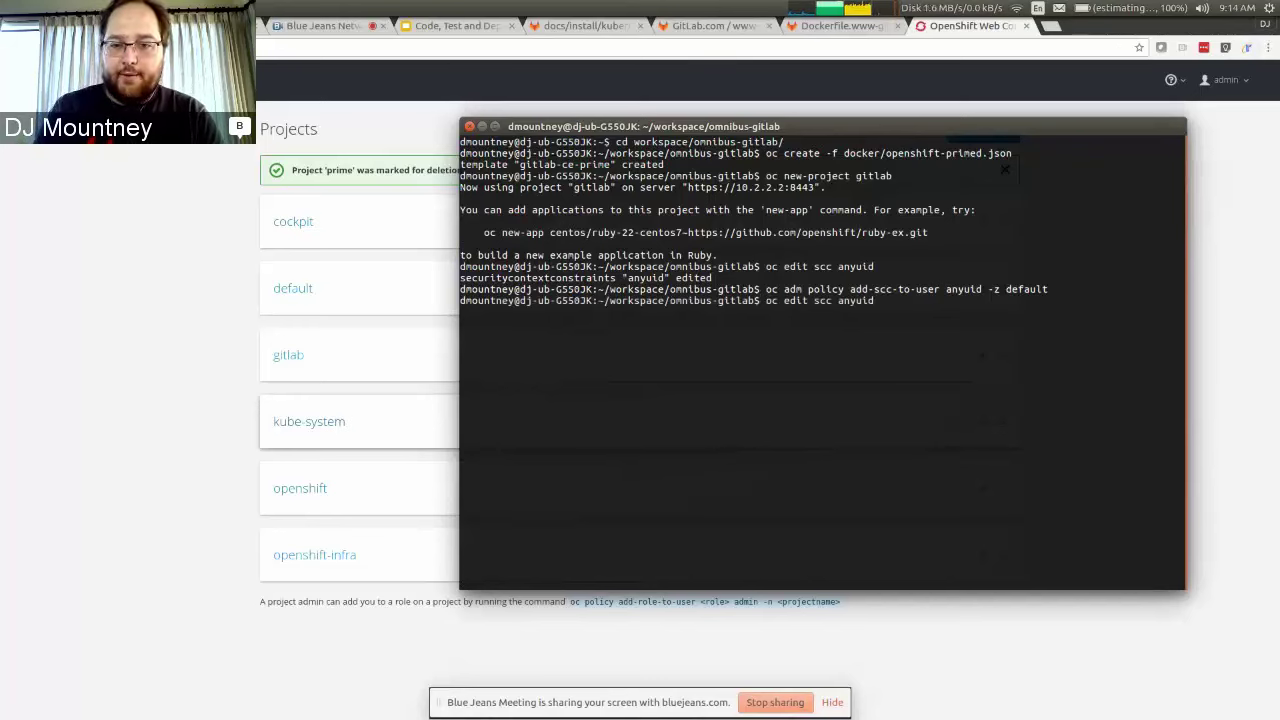
key("Return")
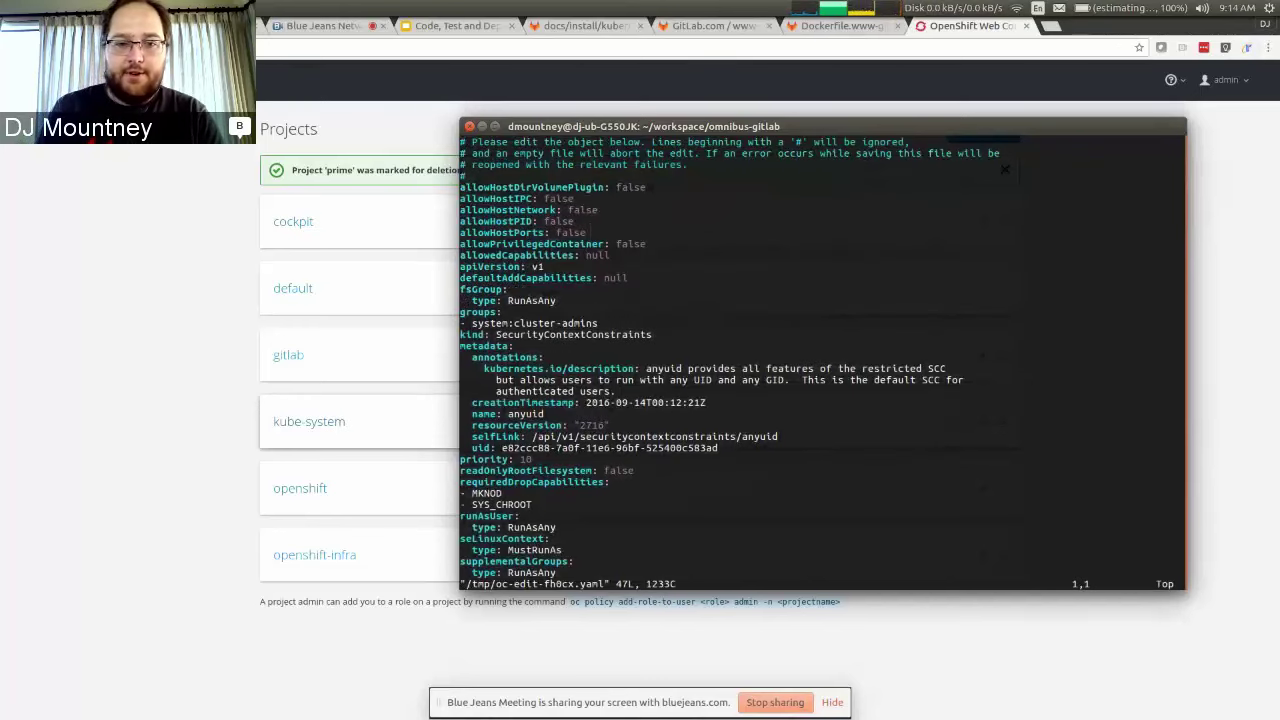
key("Down")
key("Down")
key("Down")
key("Down")
key("Down")
key("Down")
key("Down")
key("Down")
key("Down")
key("Down")
key("Down")
key("Down")
key("Down")
key("Down")
key("Down")
key("Down")
key("Down")
key("Down")
key("Down")
key("Down")
key("Down")
key("Down")
key("Down")
key("Down")
key("Down")
key("Down")
key("Down")
key("Down")
key("Down")
key("Down")
key("Down")
key("Down")
key("Down")
key("Down")
key("Down")
key("Down")
key("Down")
key("Down")
key("Down")
key("Down")
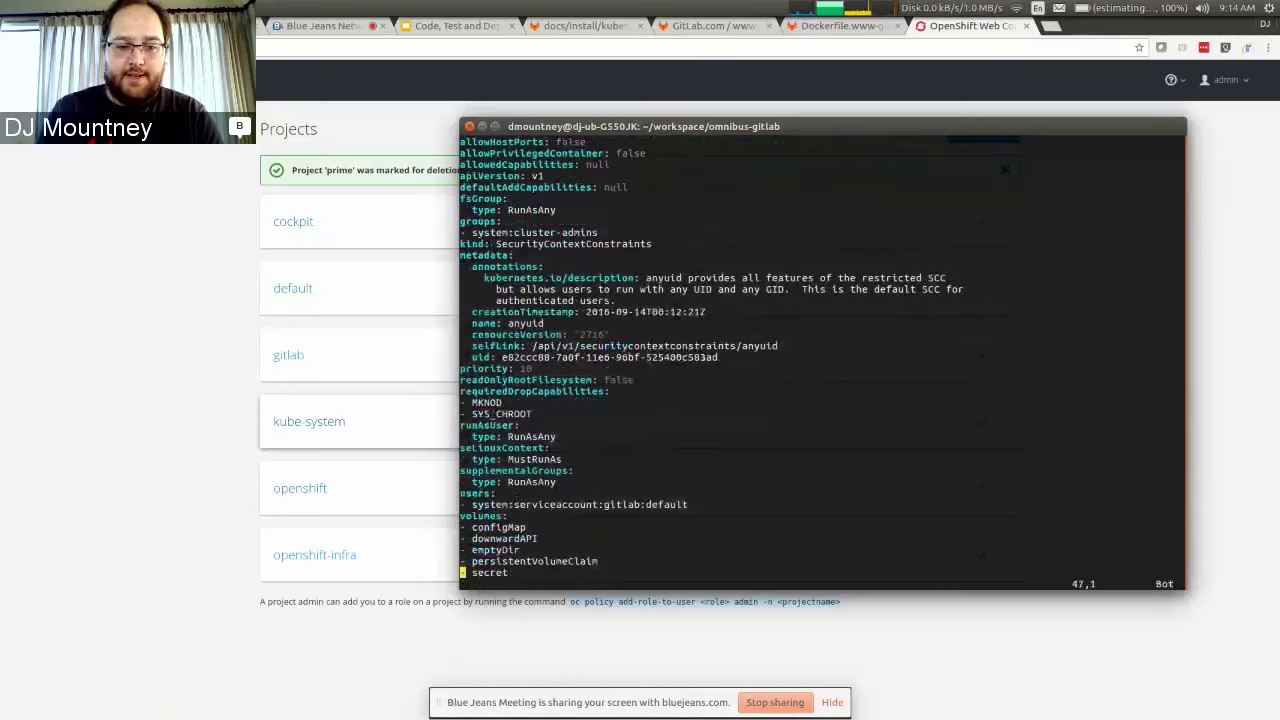
key("Up")
key("Up")
key("Up")
key("Up")
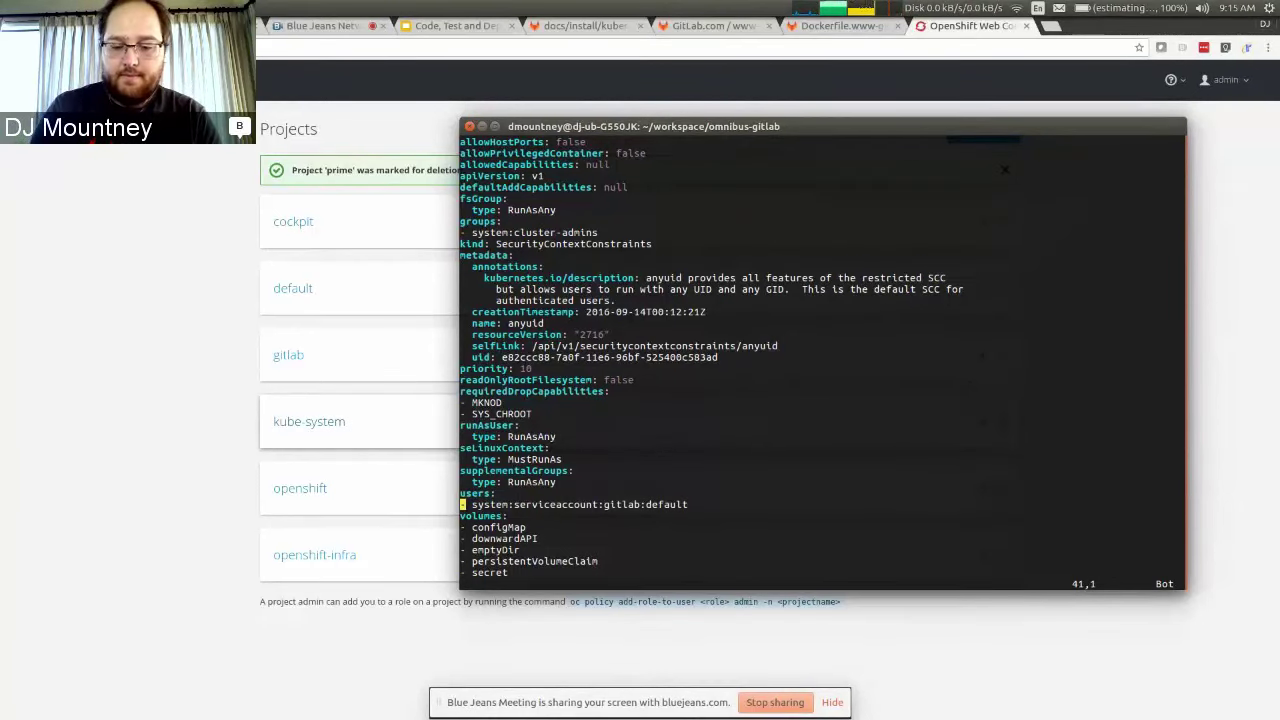
type(":q")
key("Return")
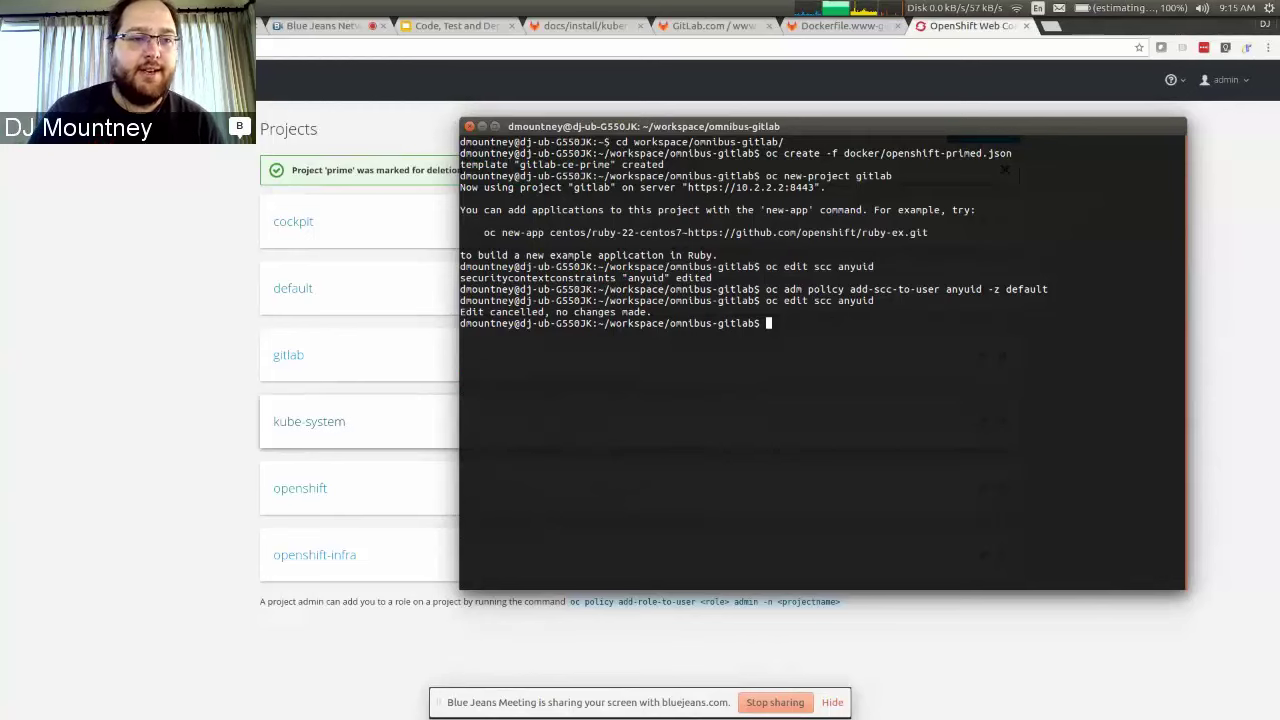
Create the gitlab-ce template with oc create -f docker/openshift-template.json
type("oc c")
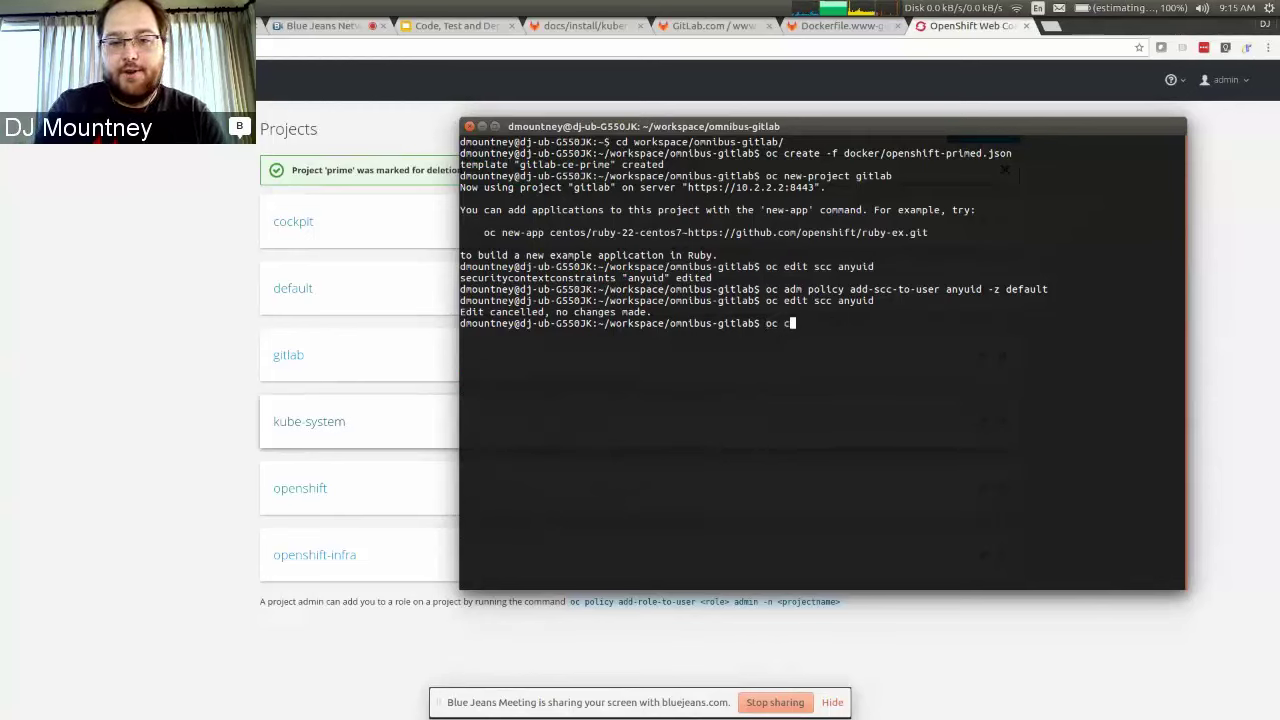
type("reate -f docker/o")
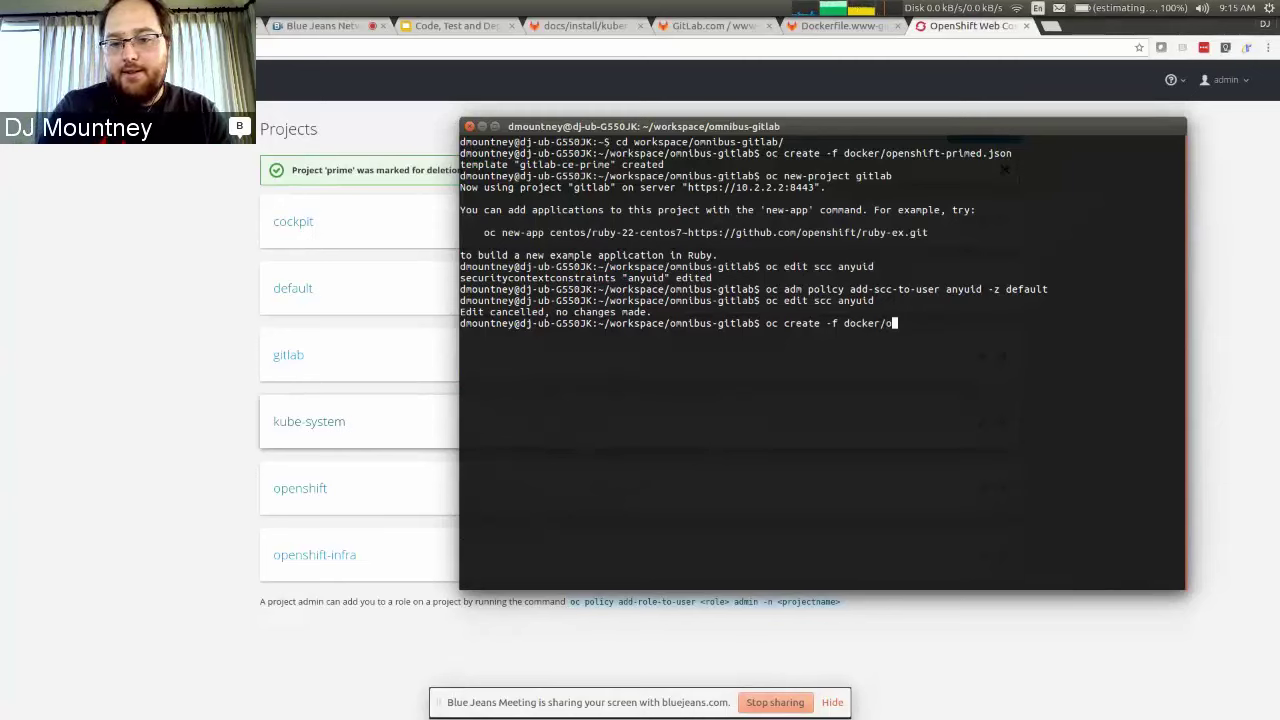
key("Tab")
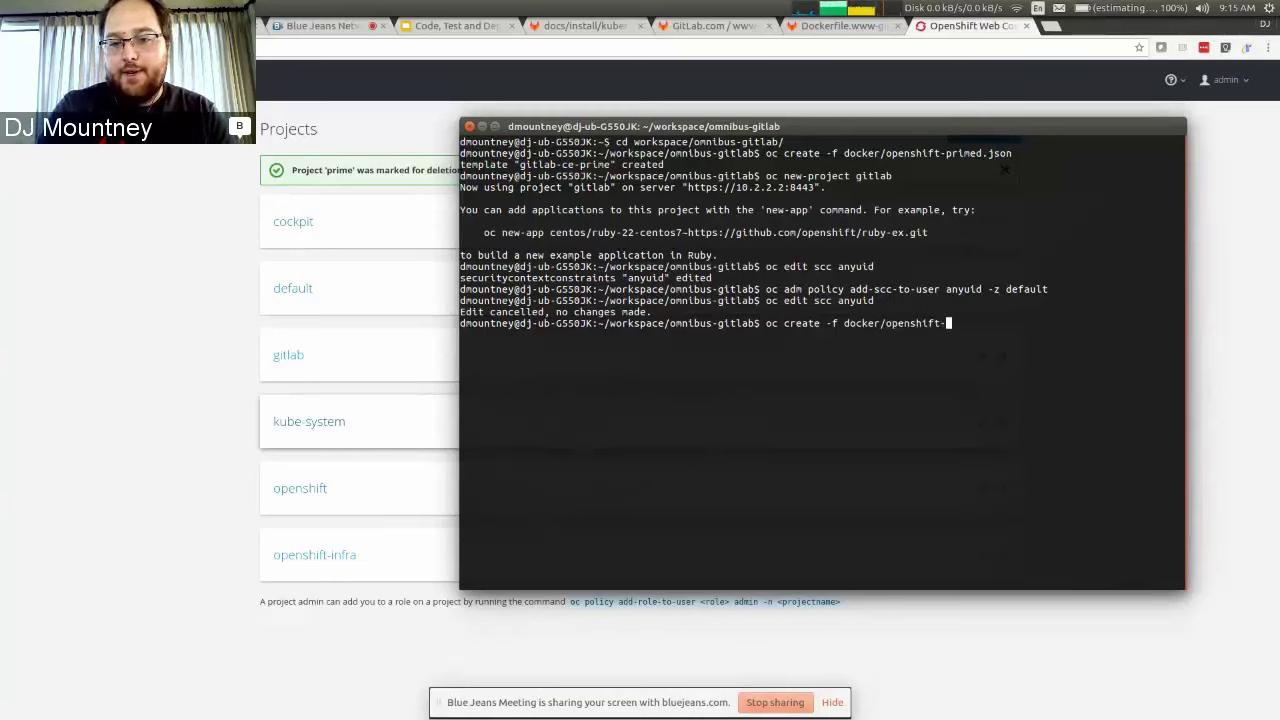
type("te")
key("Tab")
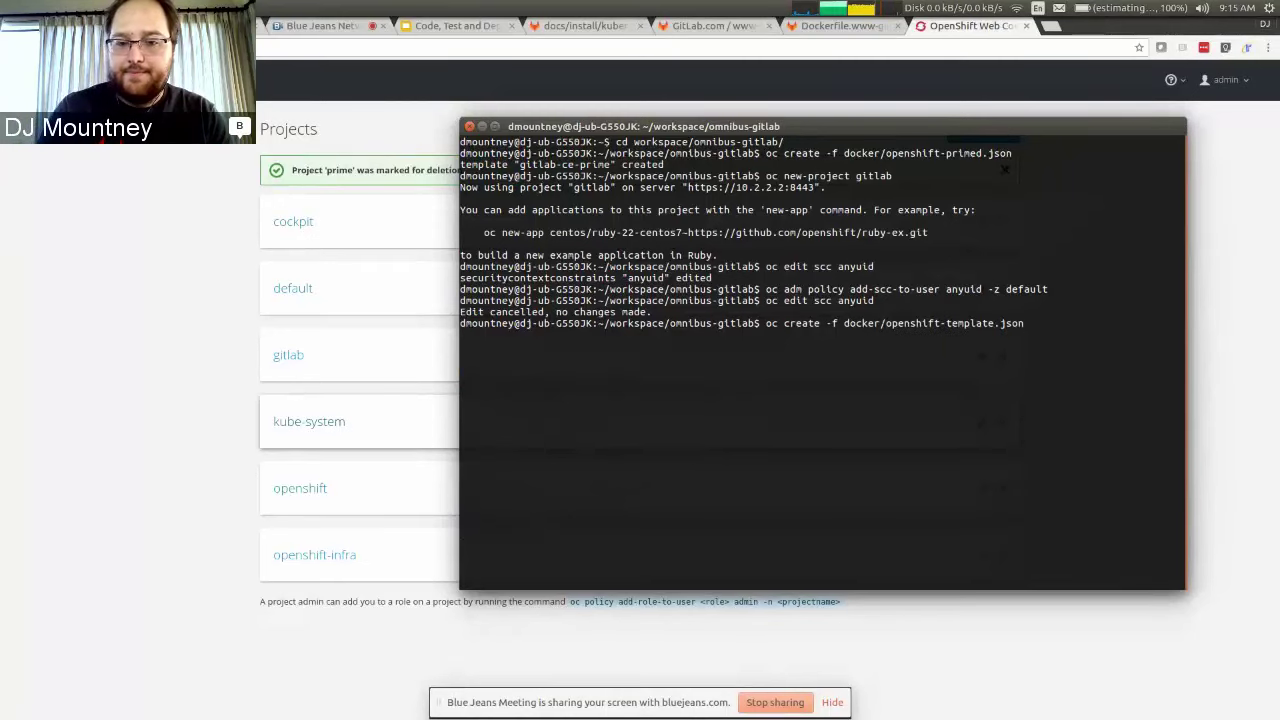
key("Return")
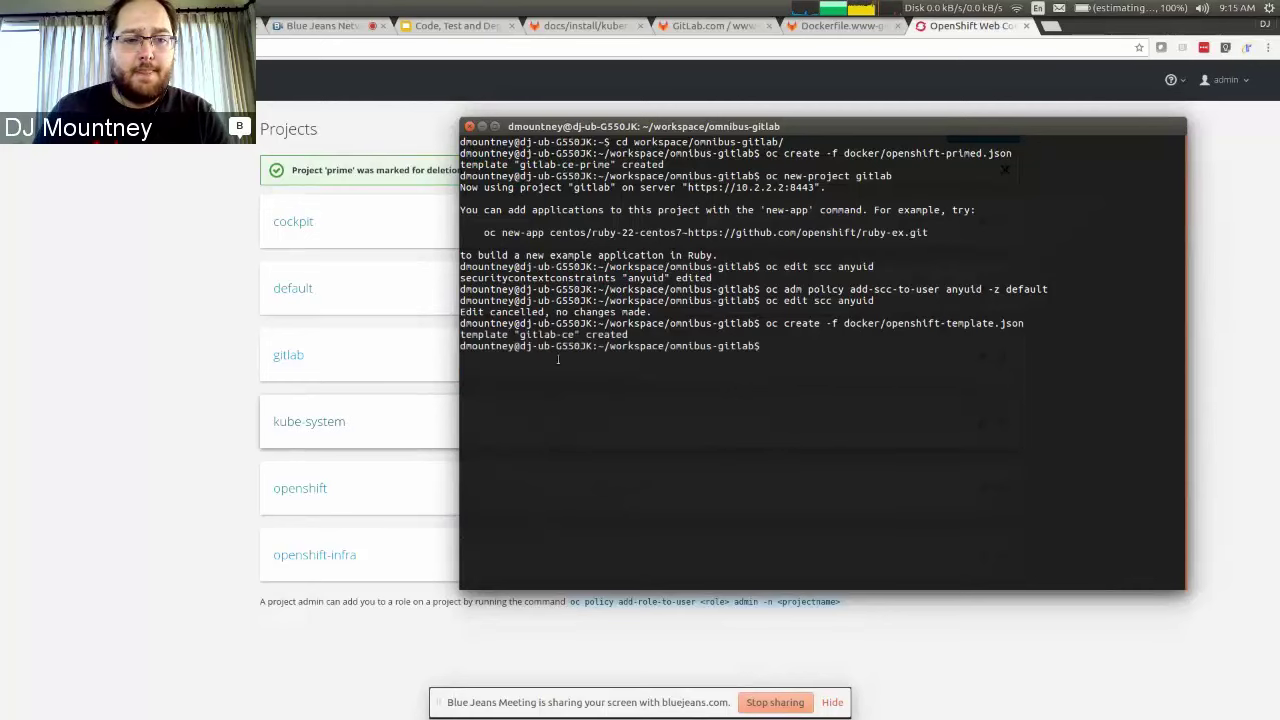
left_click(354, 389)
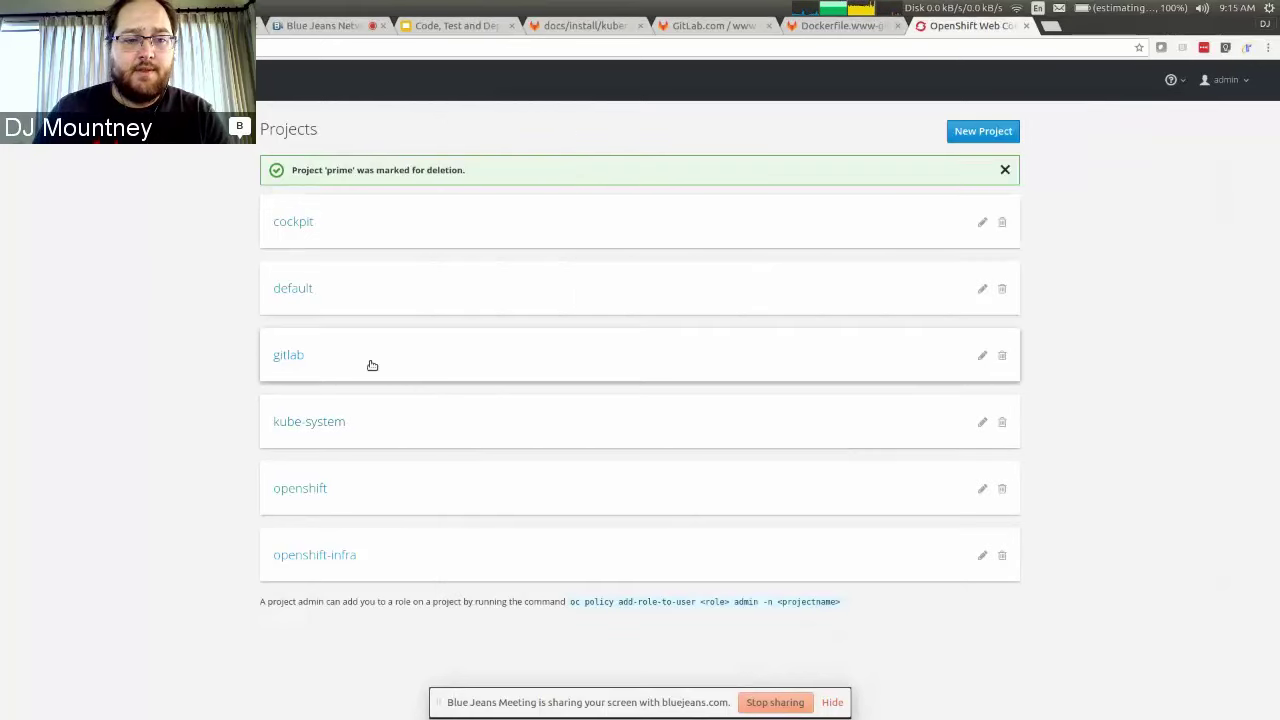
Open the gitlab project, enlarge the page, and browse its Add to Project catalog
left_click(388, 378)
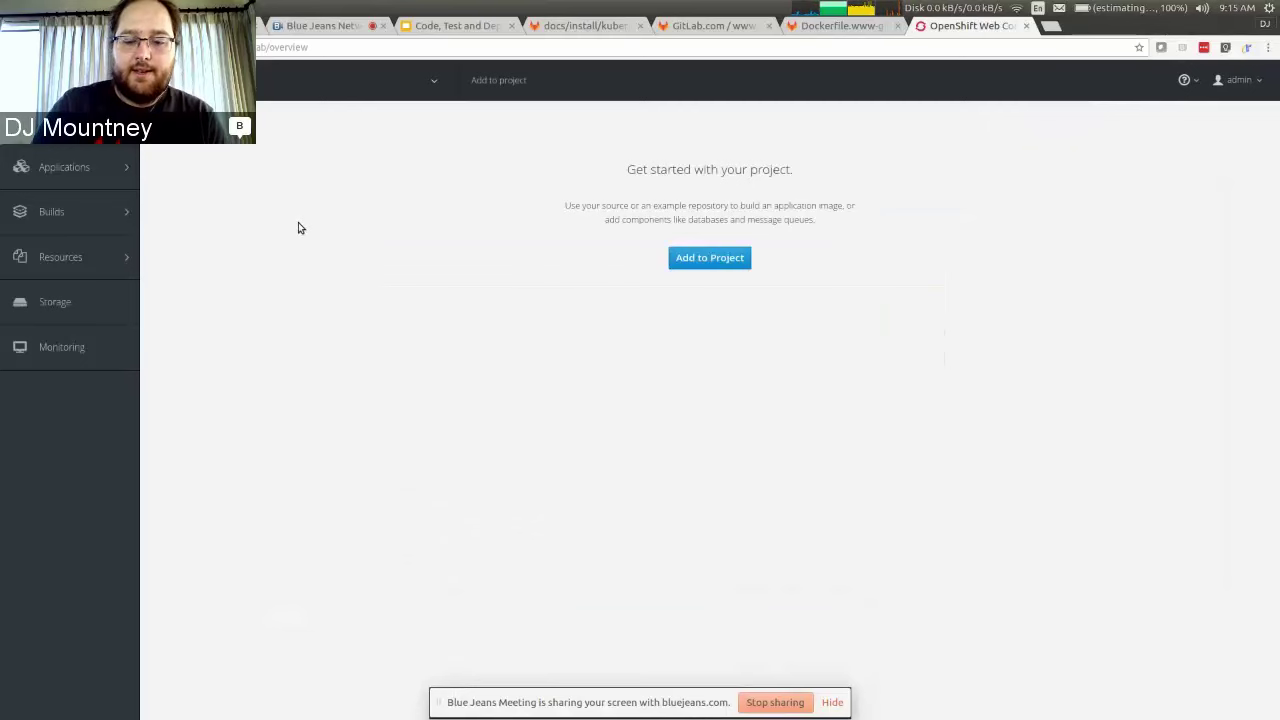
key("ctrl+plus")
key("ctrl+plus")
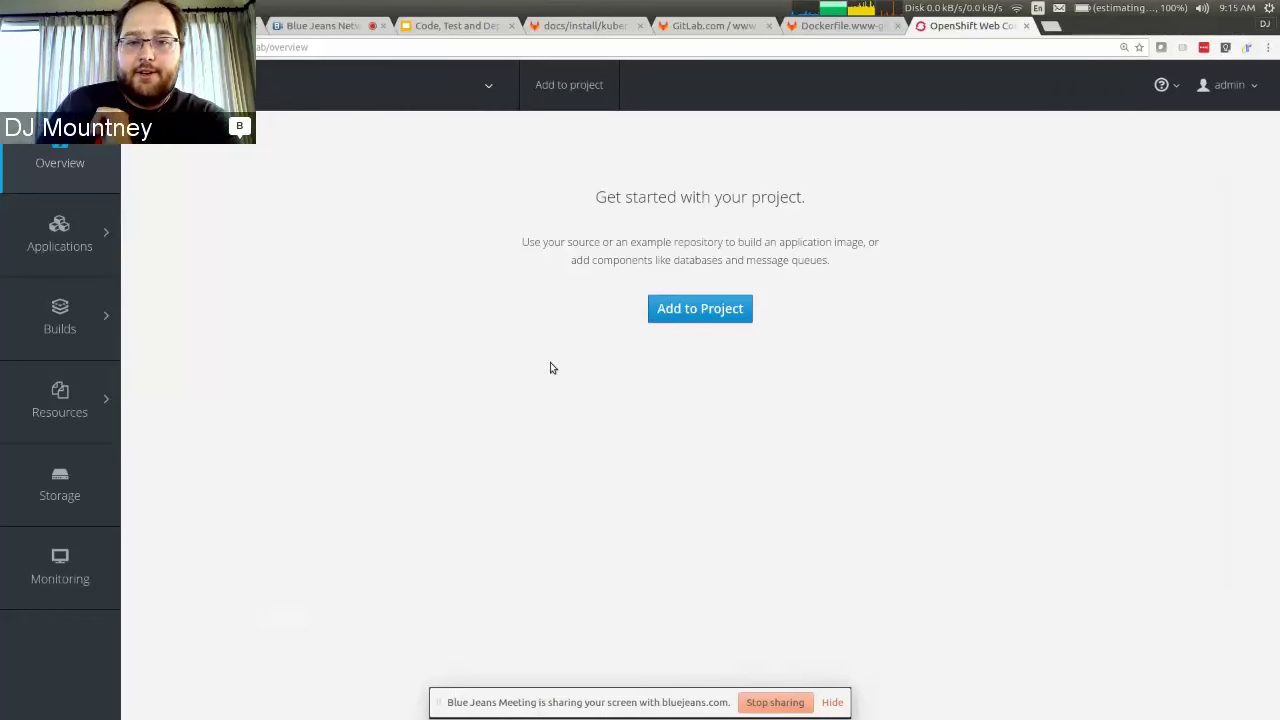
left_click(573, 85)
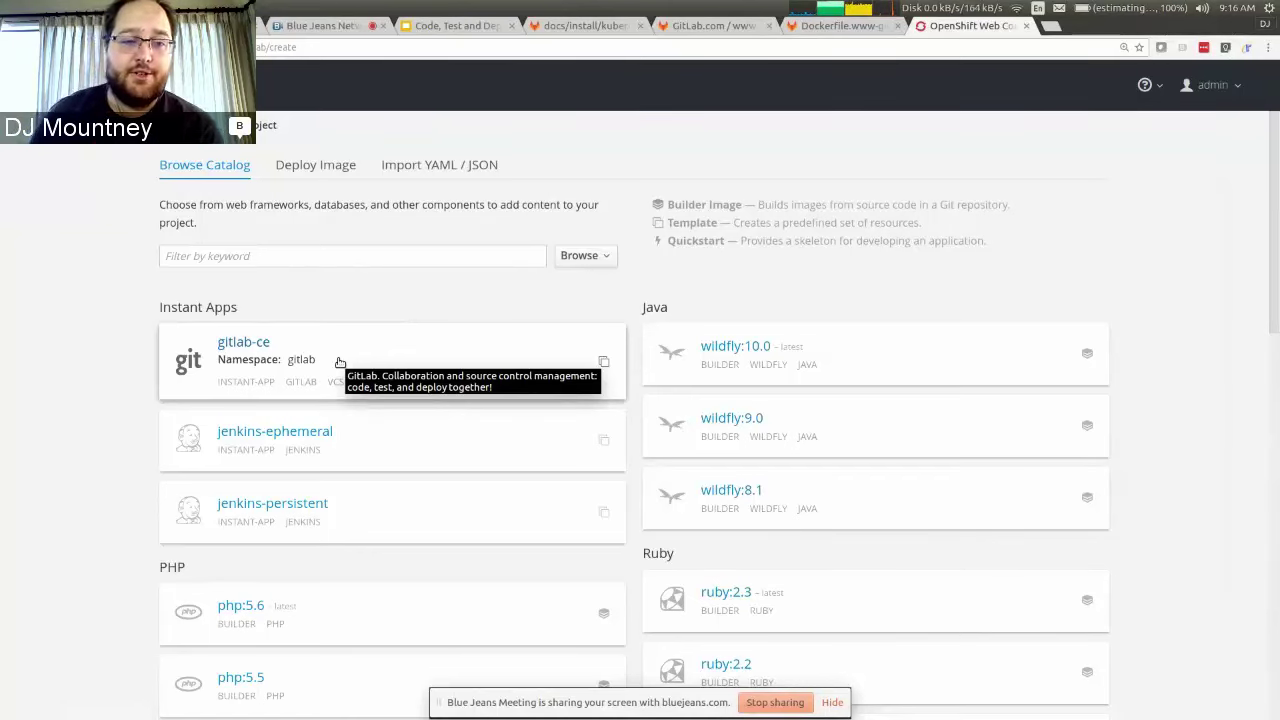
left_click(349, 349)
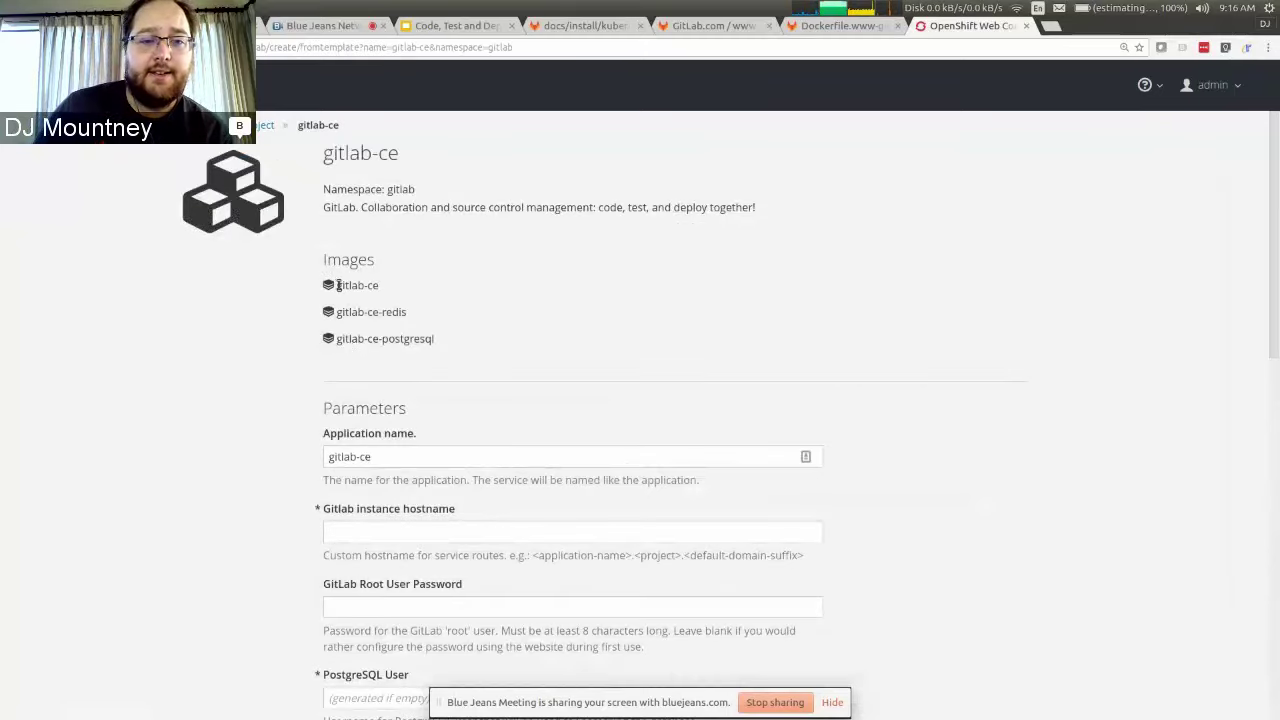
left_click_drag(338, 285, 440, 340)
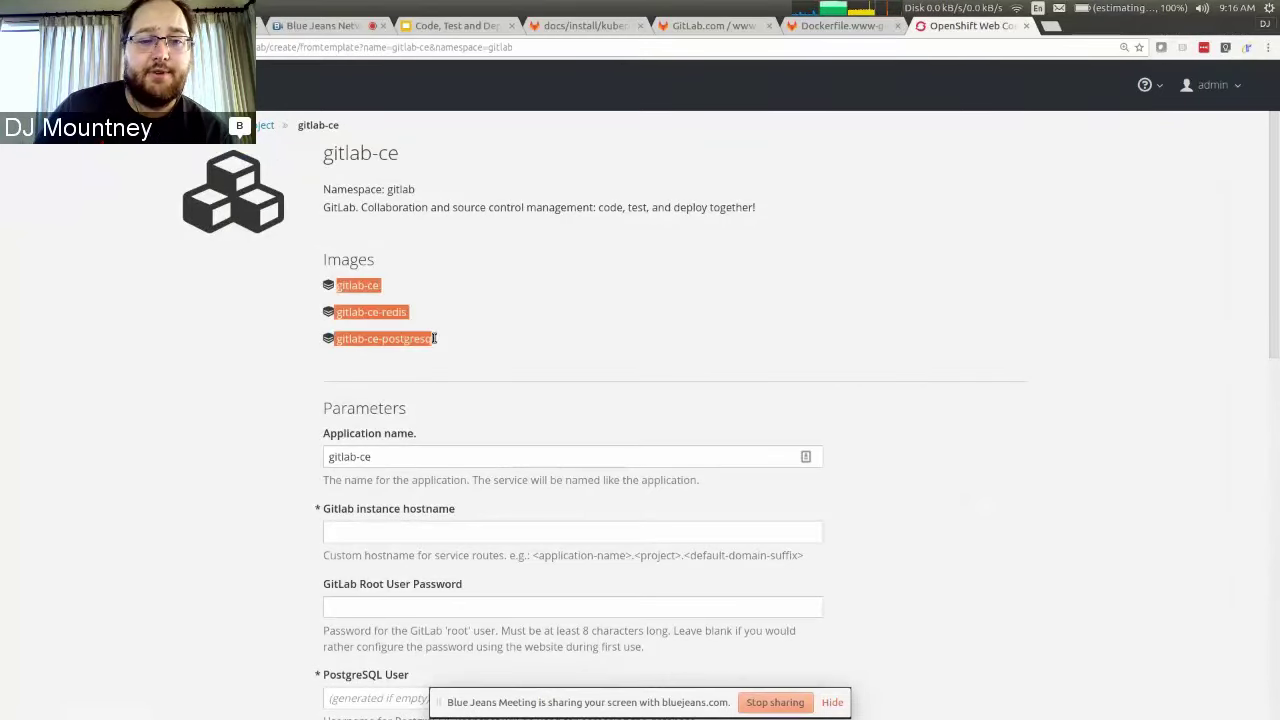
left_click(394, 309)
scroll(392, 310, "down", 1)
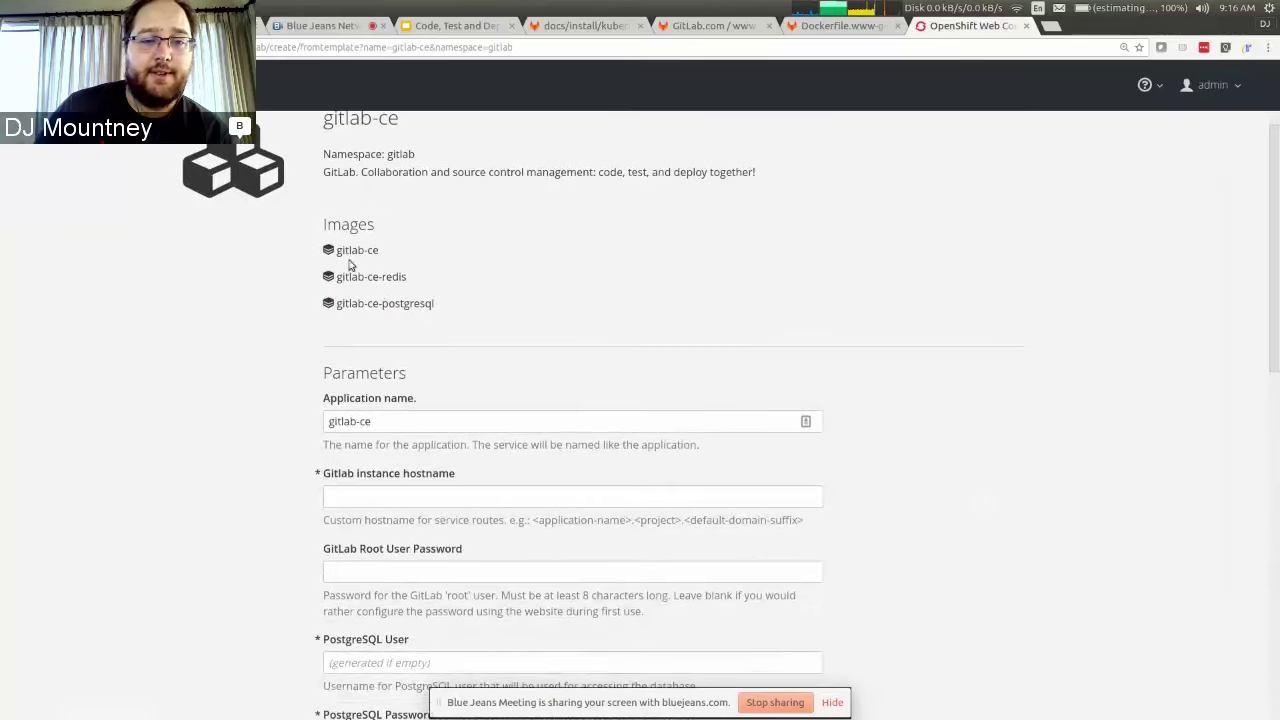
left_click_drag(335, 249, 397, 252)
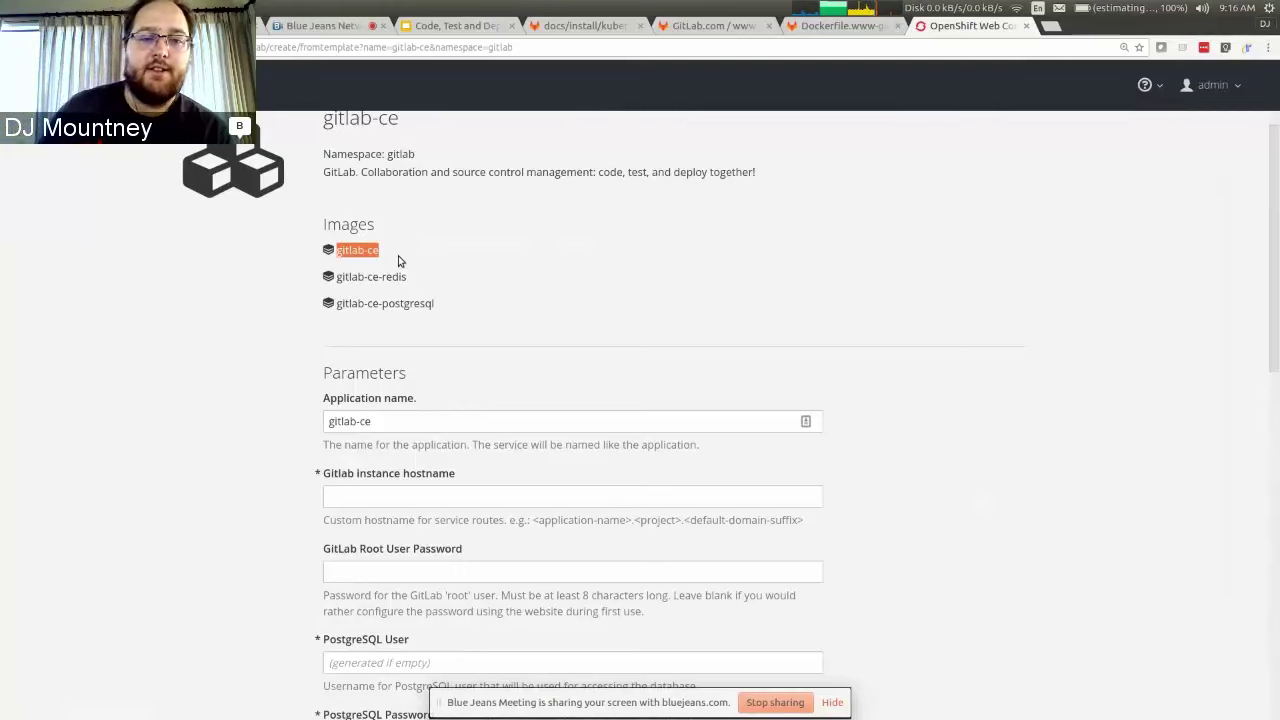
left_click_drag(348, 277, 506, 304)
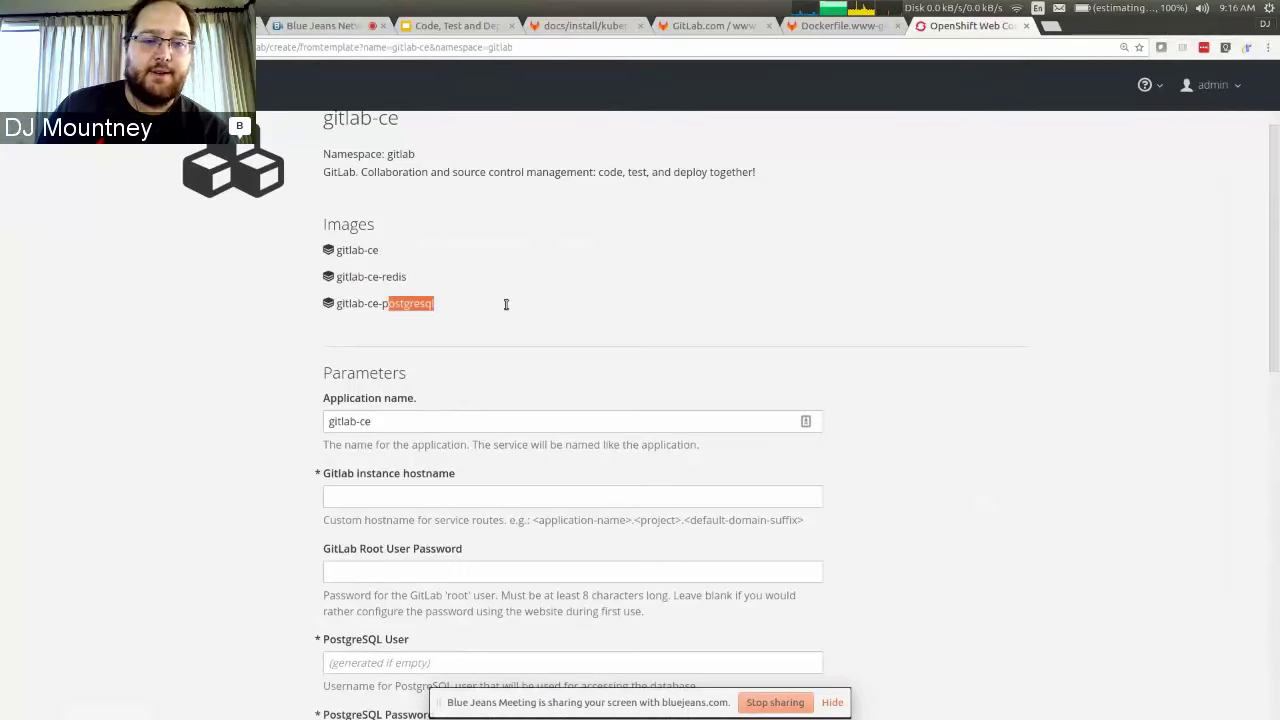
left_click(506, 304)
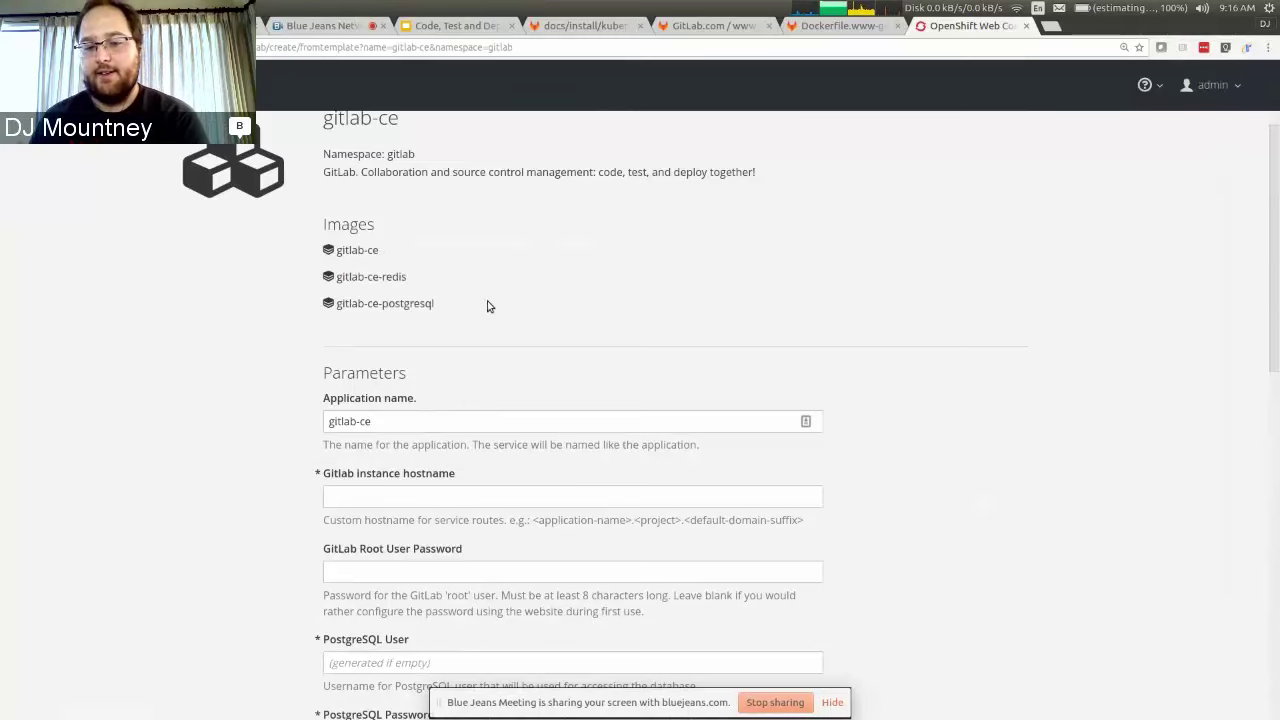
scroll(516, 238, "down", 2)
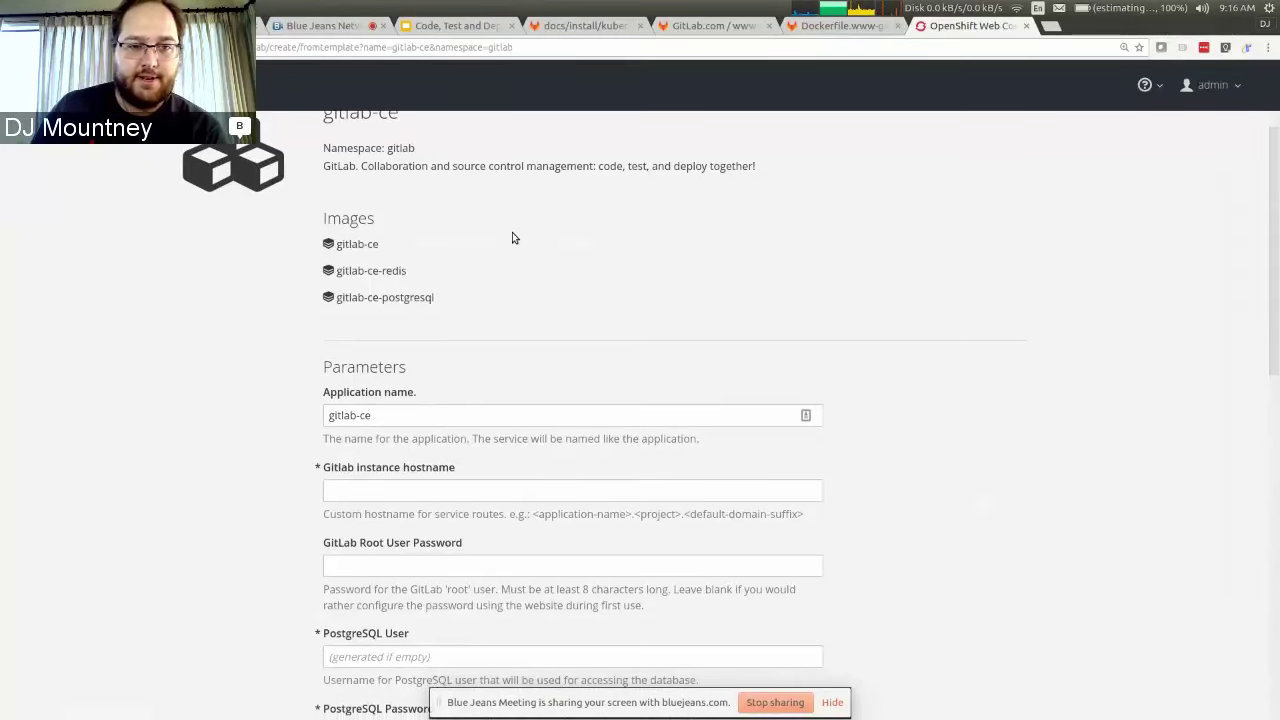
scroll(520, 230, "down", 1)
scroll(470, 170, "down", 2)
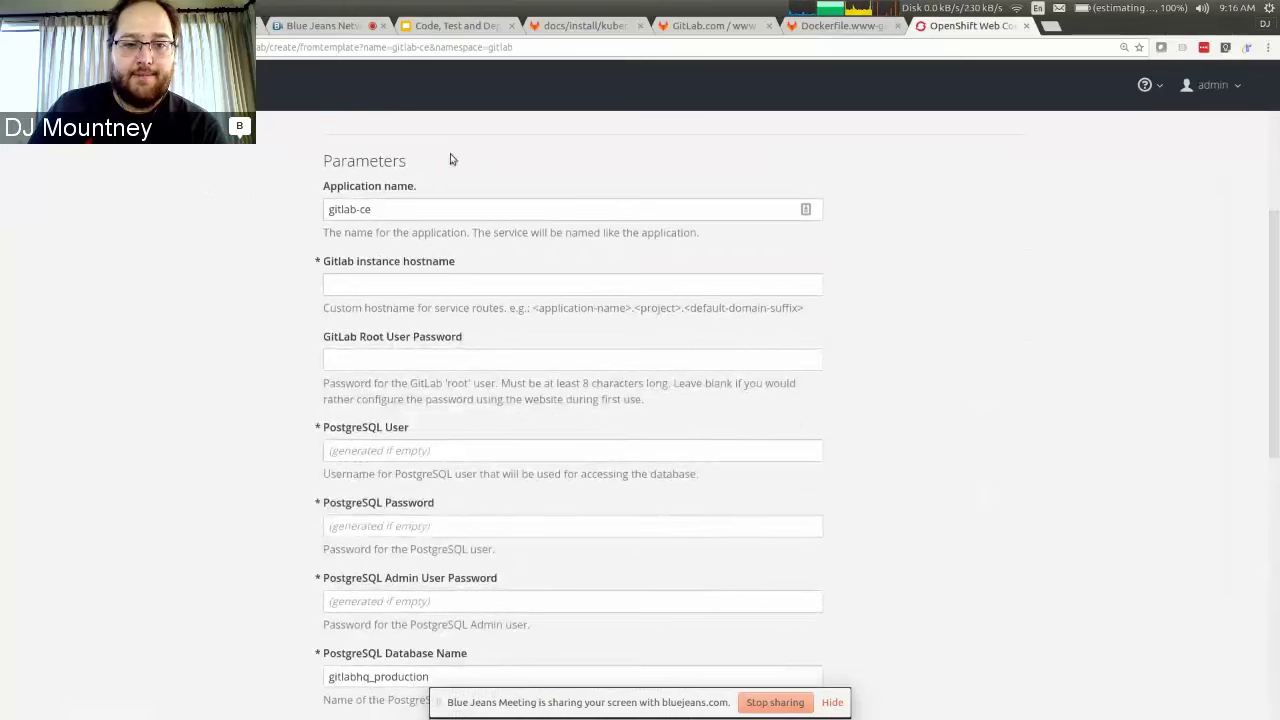
scroll(300, 215, "down", 2)
scroll(254, 225, "up", 1)
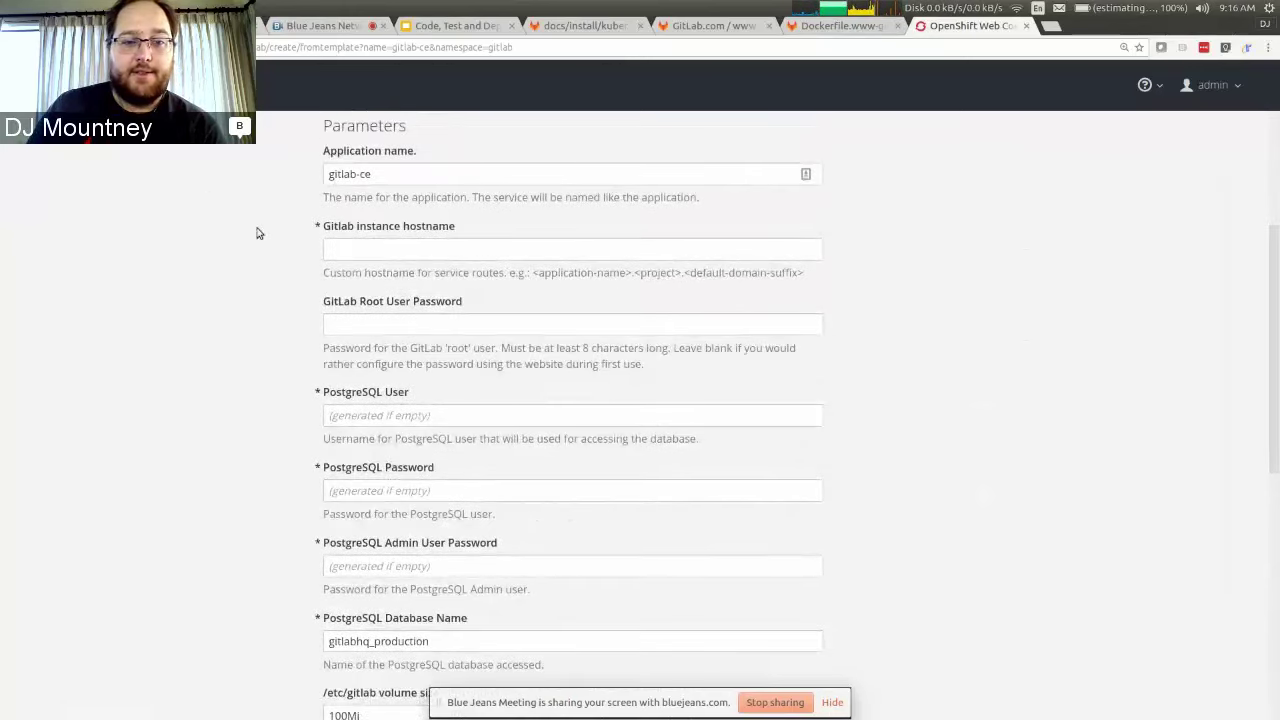
scroll(258, 239, "down", 2)
scroll(260, 230, "down", 7)
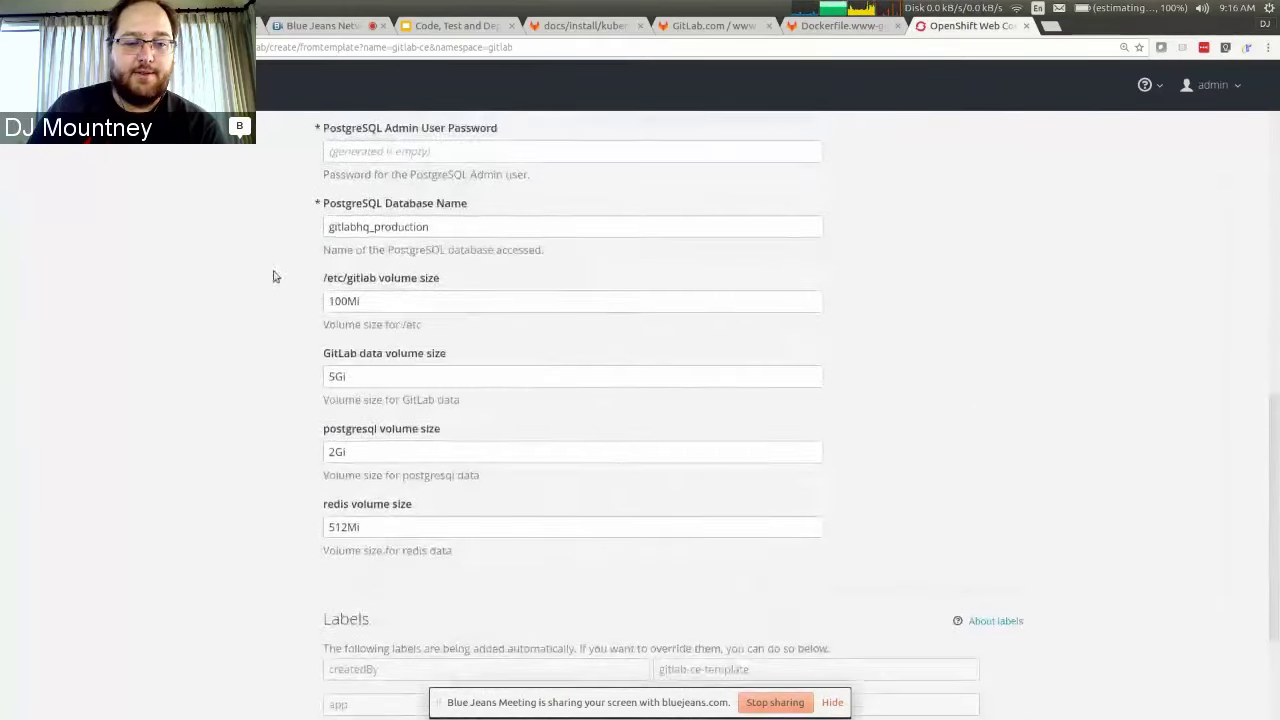
scroll(274, 278, "up", 3)
scroll(274, 281, "up", 12)
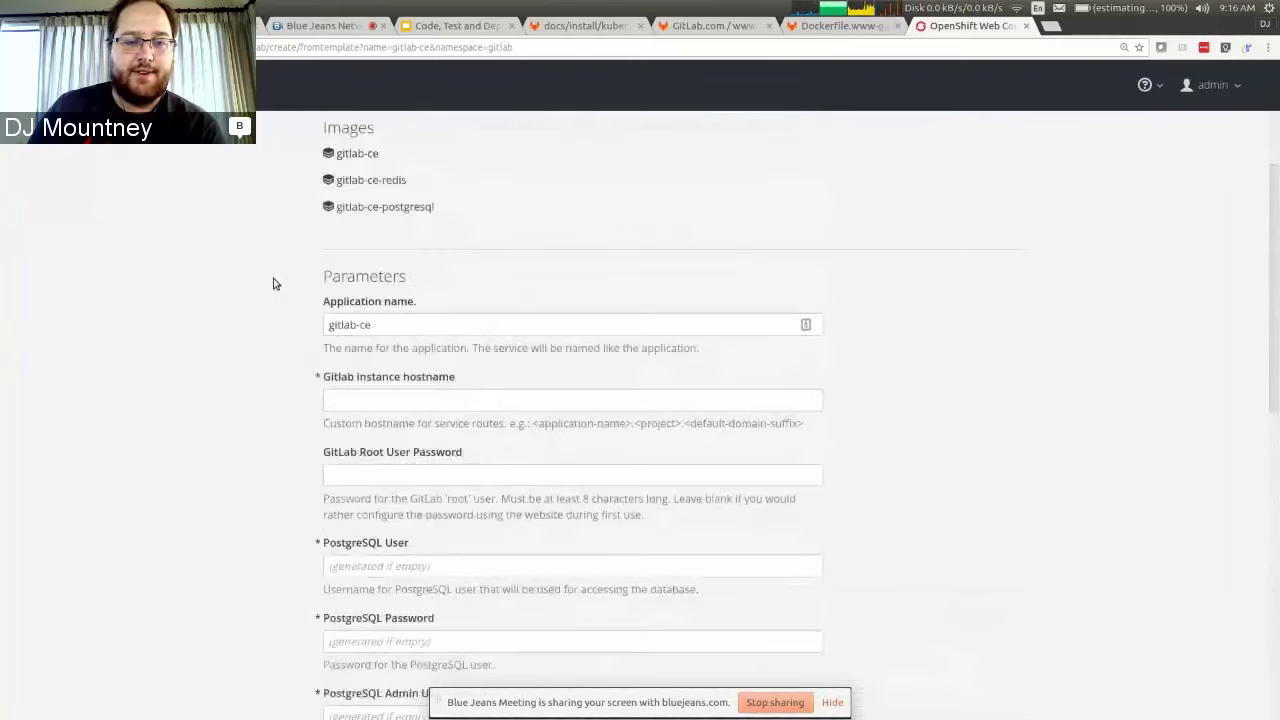
scroll(276, 285, "down", 14)
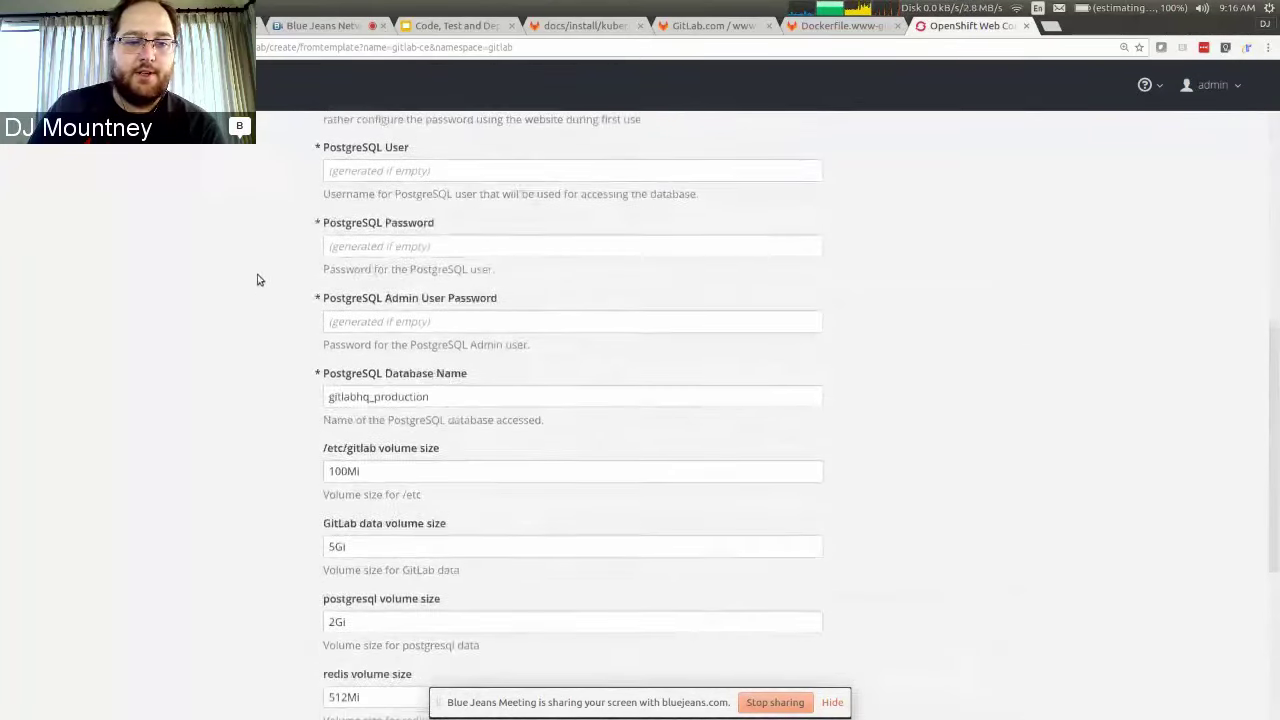
scroll(258, 279, "up", 11)
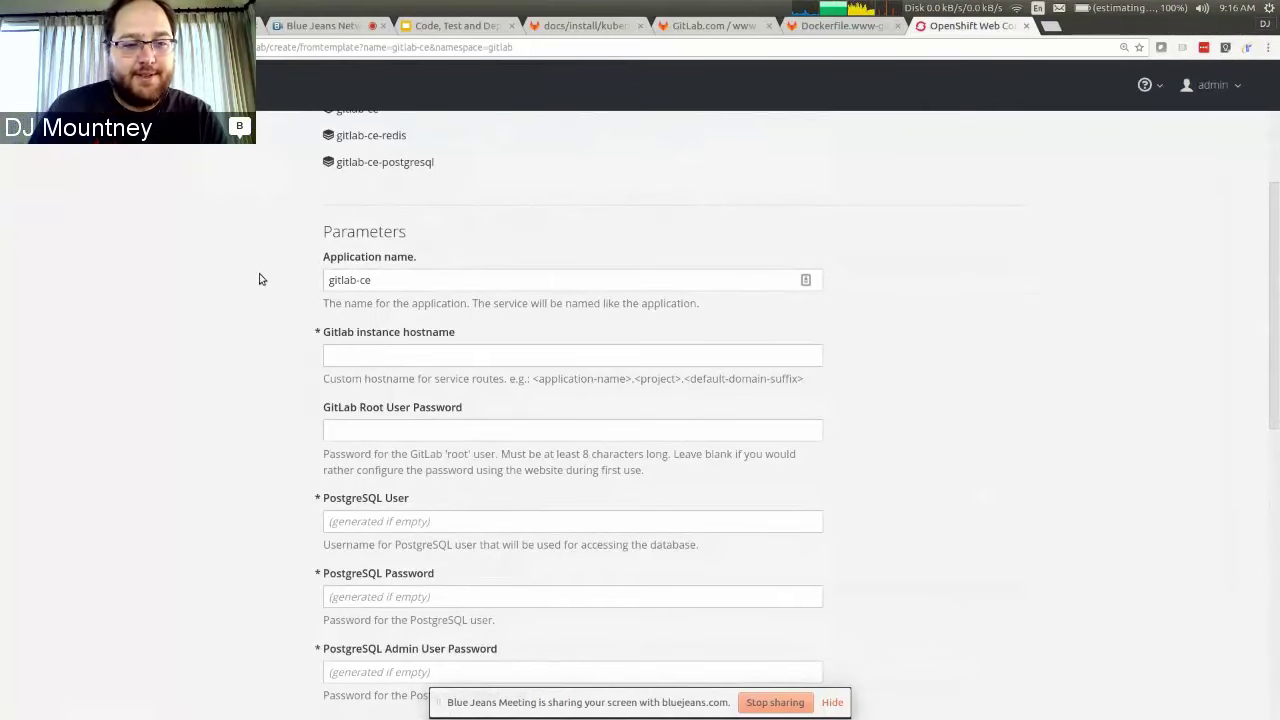
Set the GitLab instance hostname to gitlab.apps.10.2.2.2.xip.io from the autocomplete suggestion
left_click(356, 358)
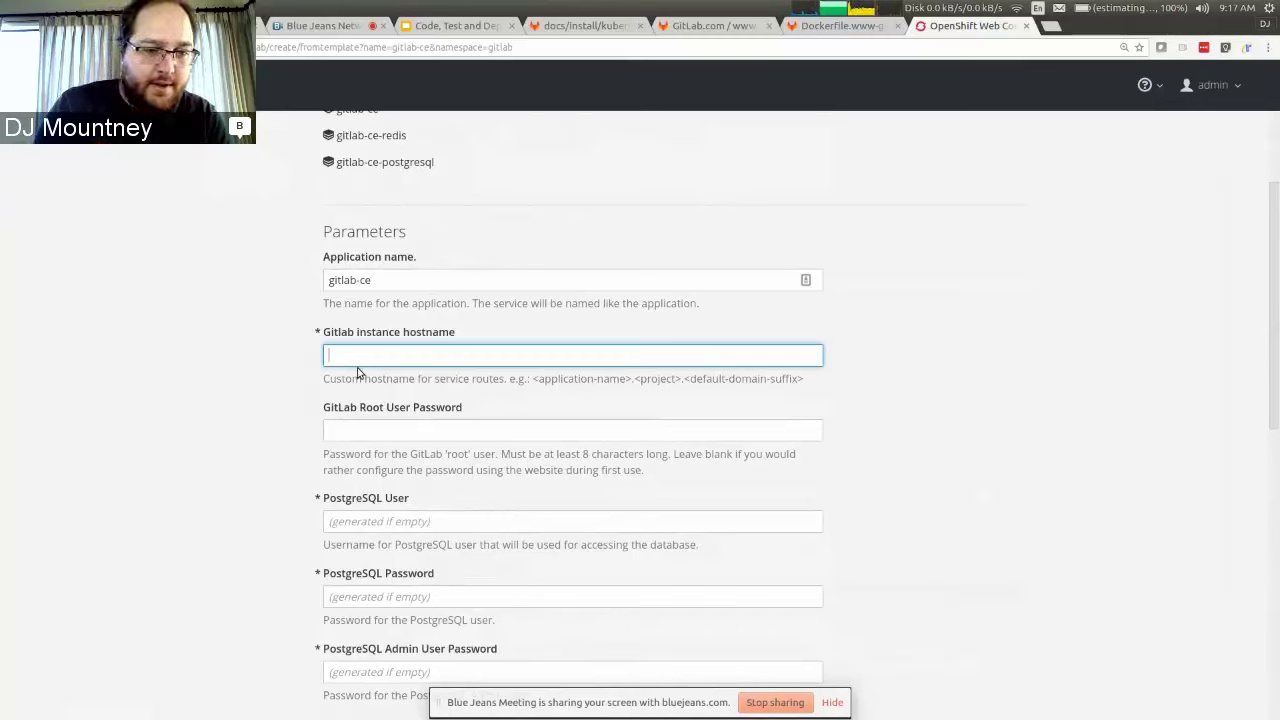
type("git")
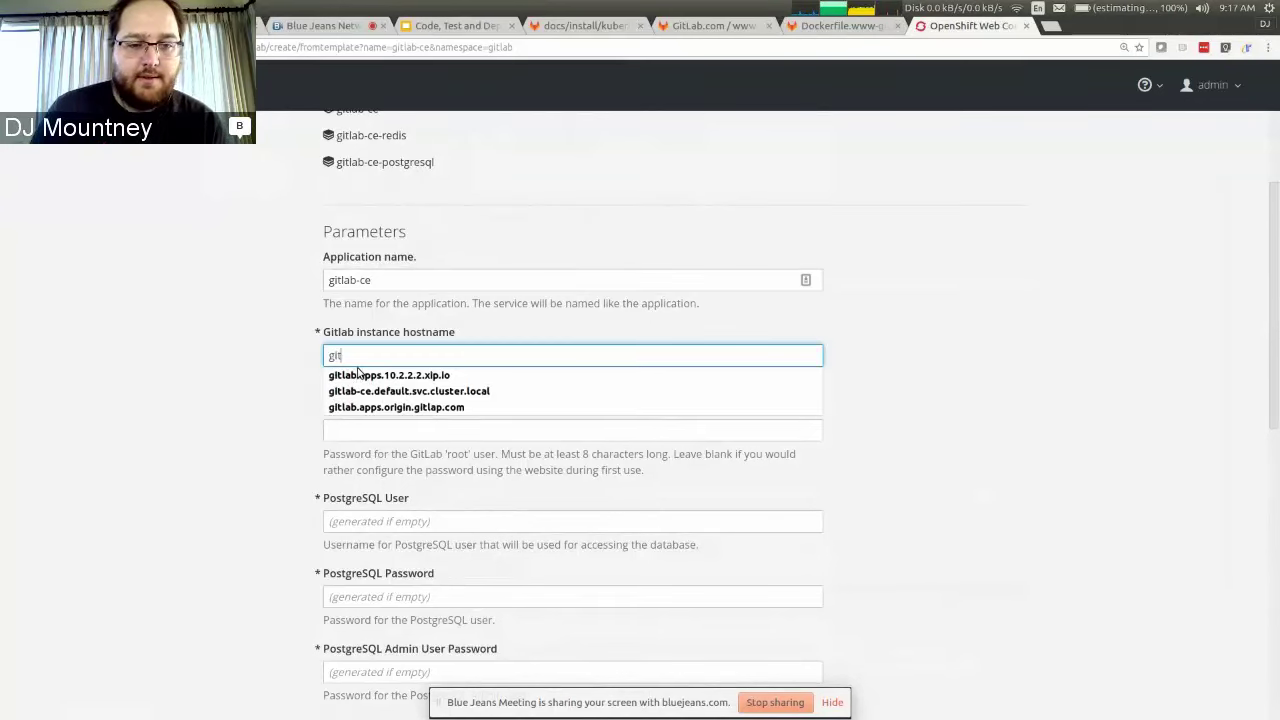
left_click(387, 376)
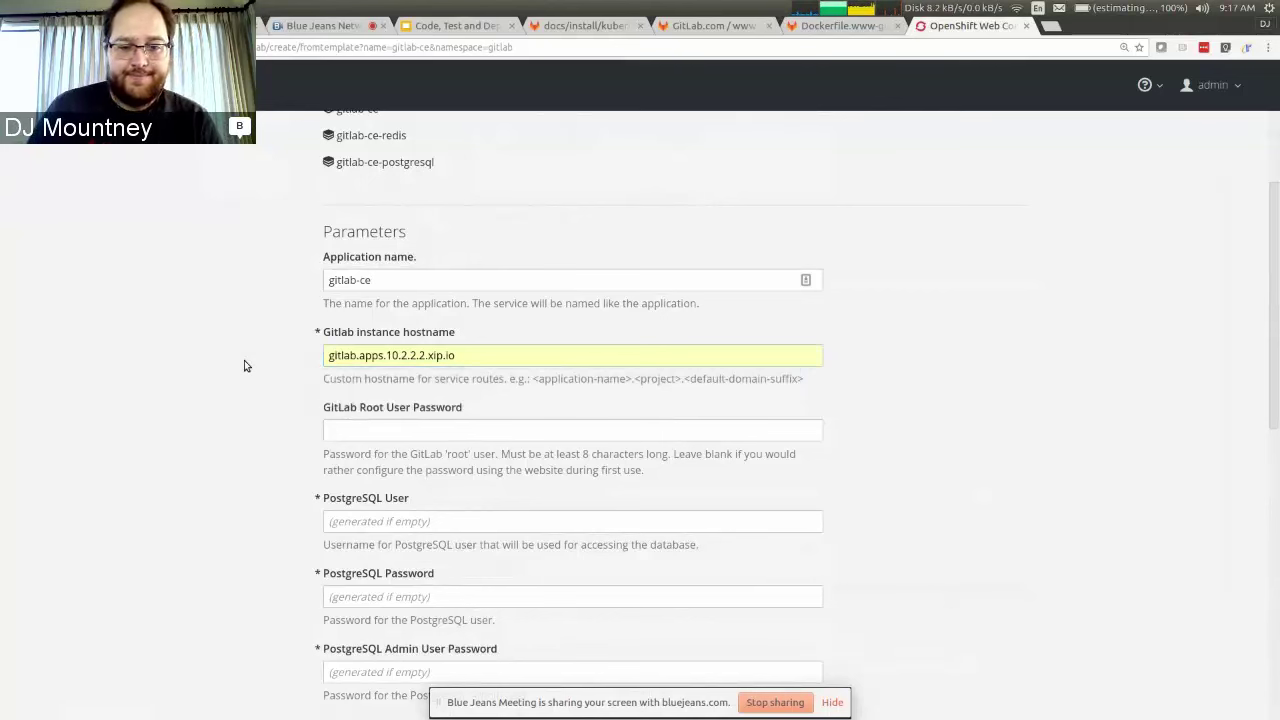
scroll(222, 393, "down", 6)
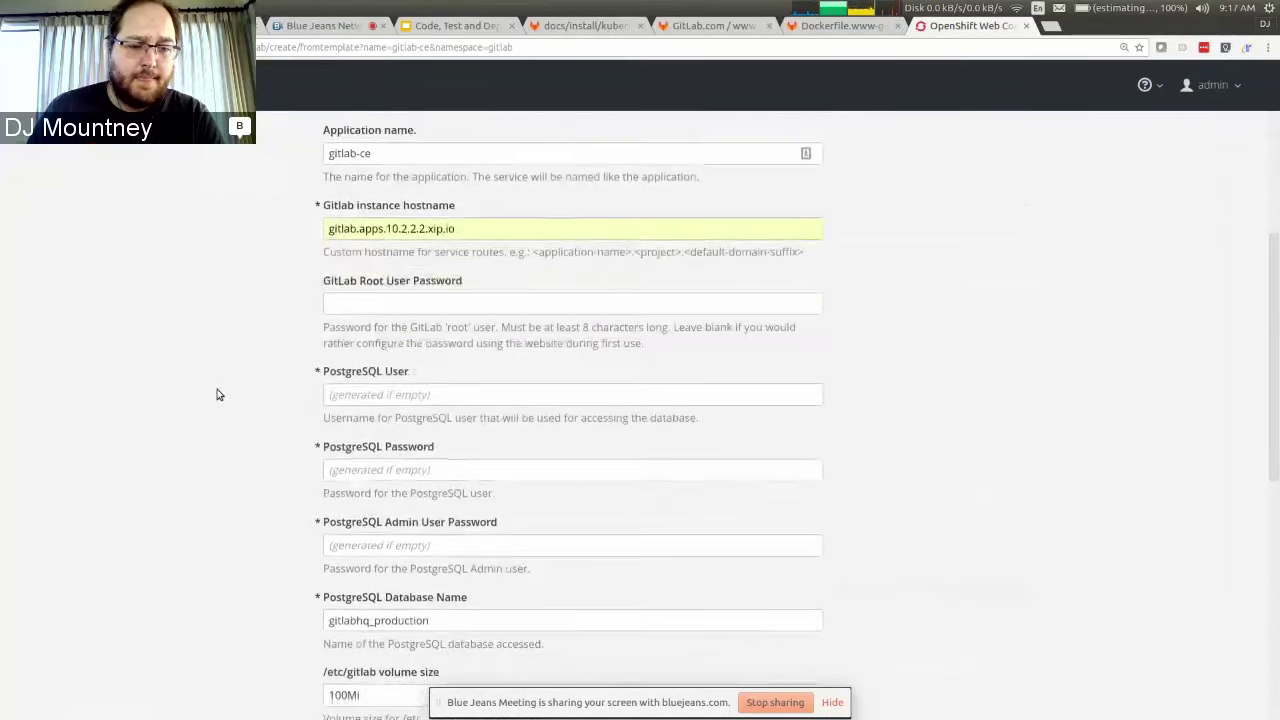
scroll(211, 377, "down", 1)
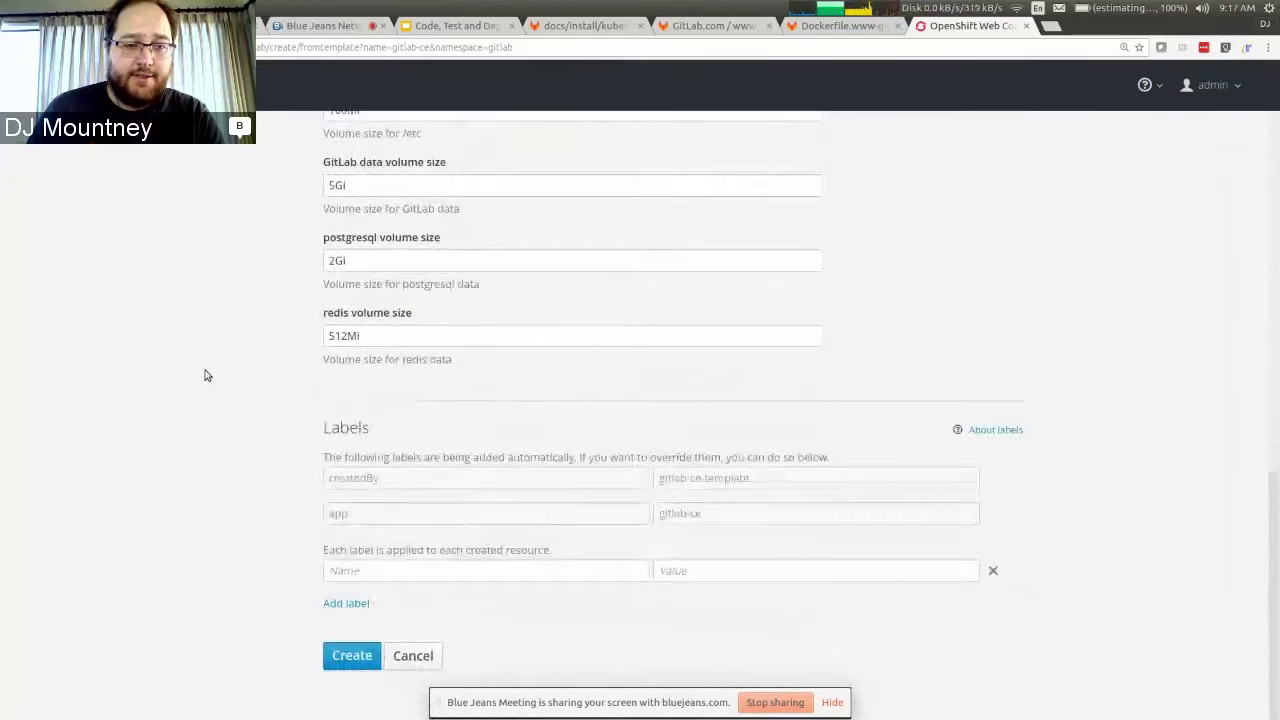
Create gitlab-ce from the template and review its deployments on the project overview
left_click(351, 657)
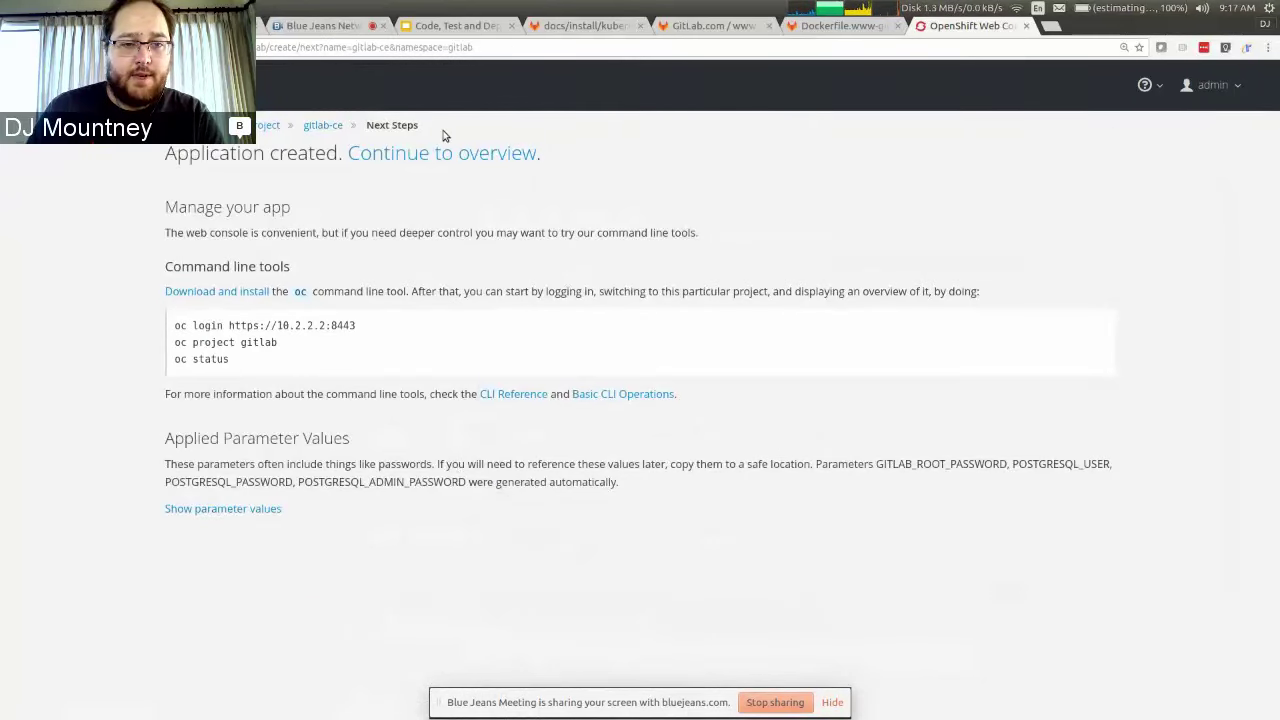
left_click(443, 153)
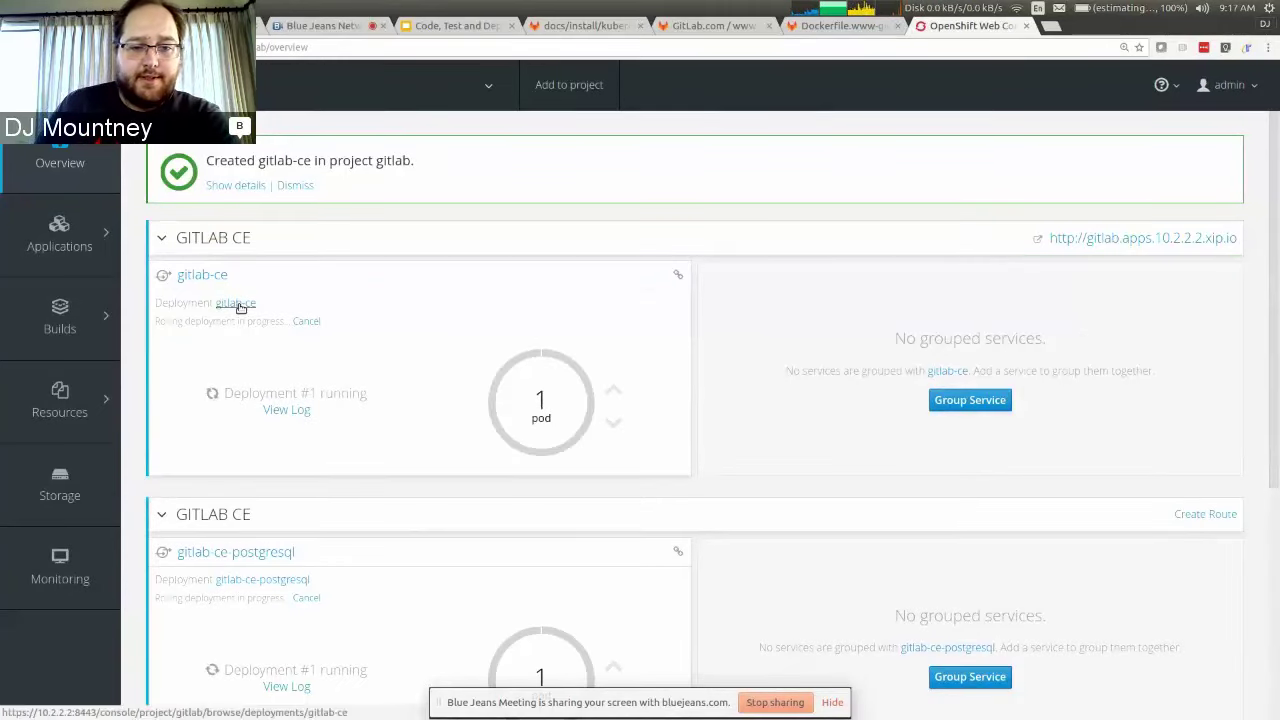
scroll(457, 374, "down", 4)
scroll(378, 391, "down", 3)
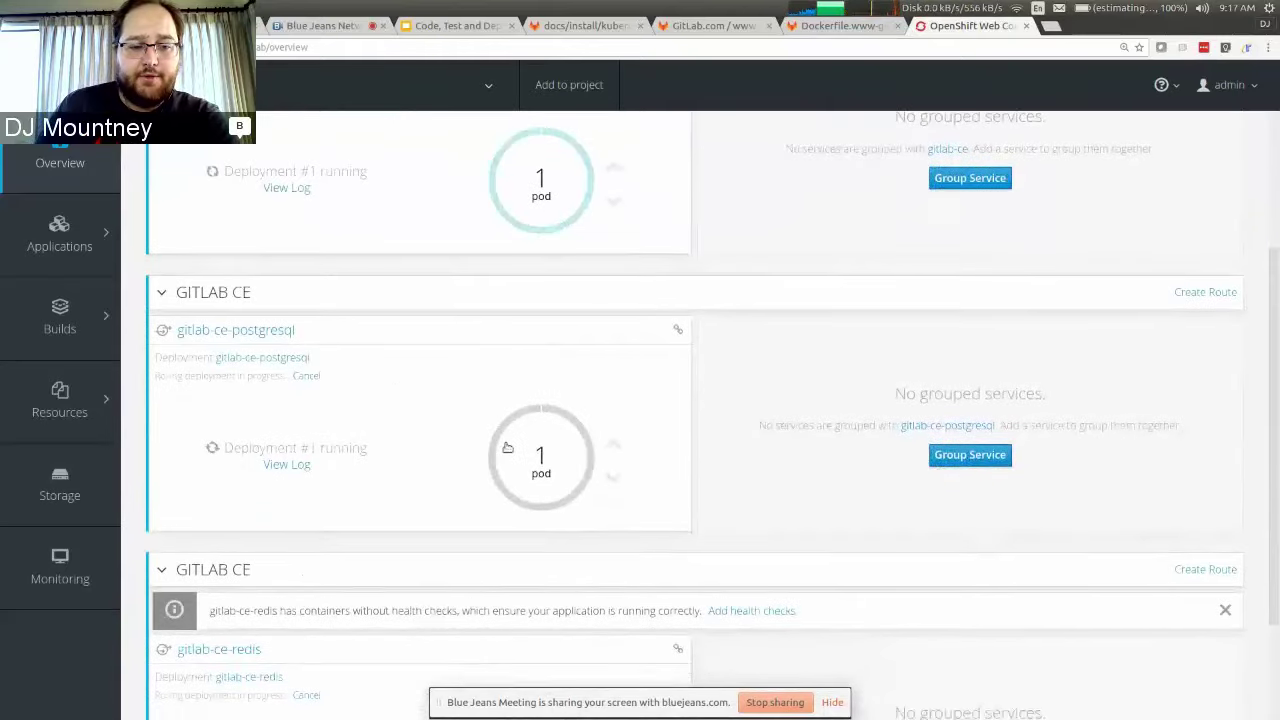
scroll(534, 417, "up", 7)
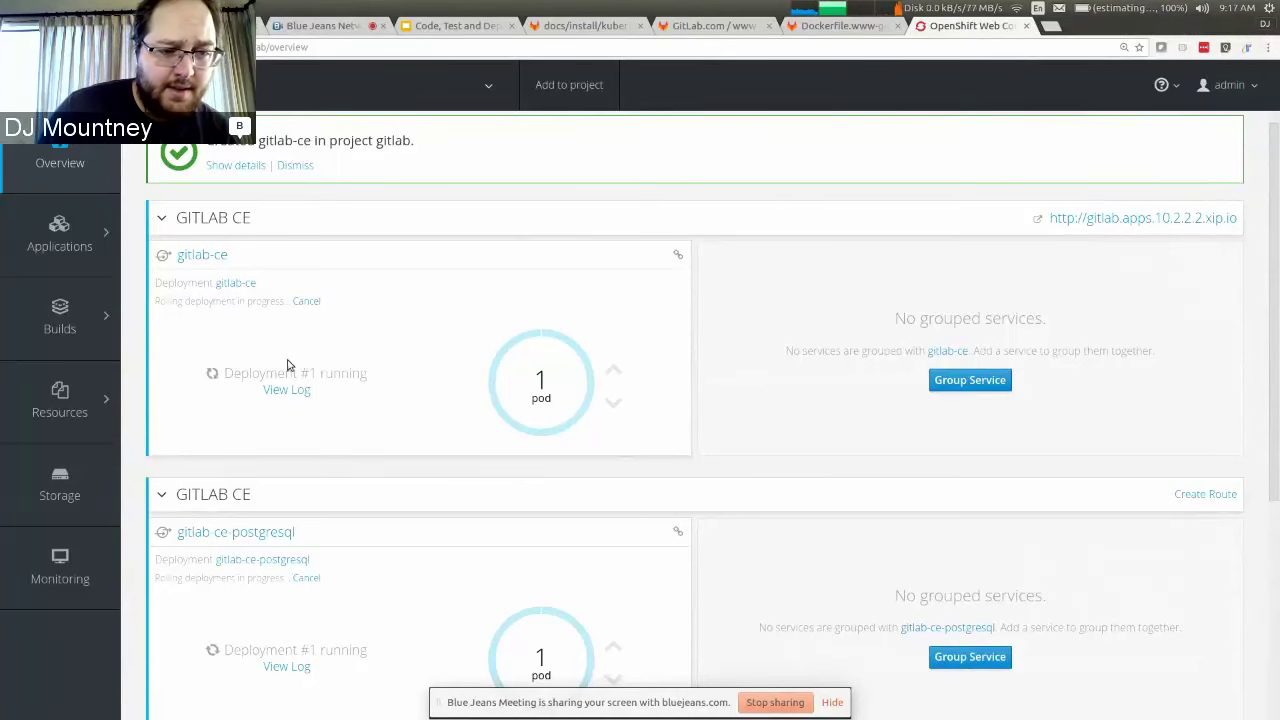
Check Monitoring events, then view the four bound 10 GiB persistent volume claims under Storage
left_click(87, 581)
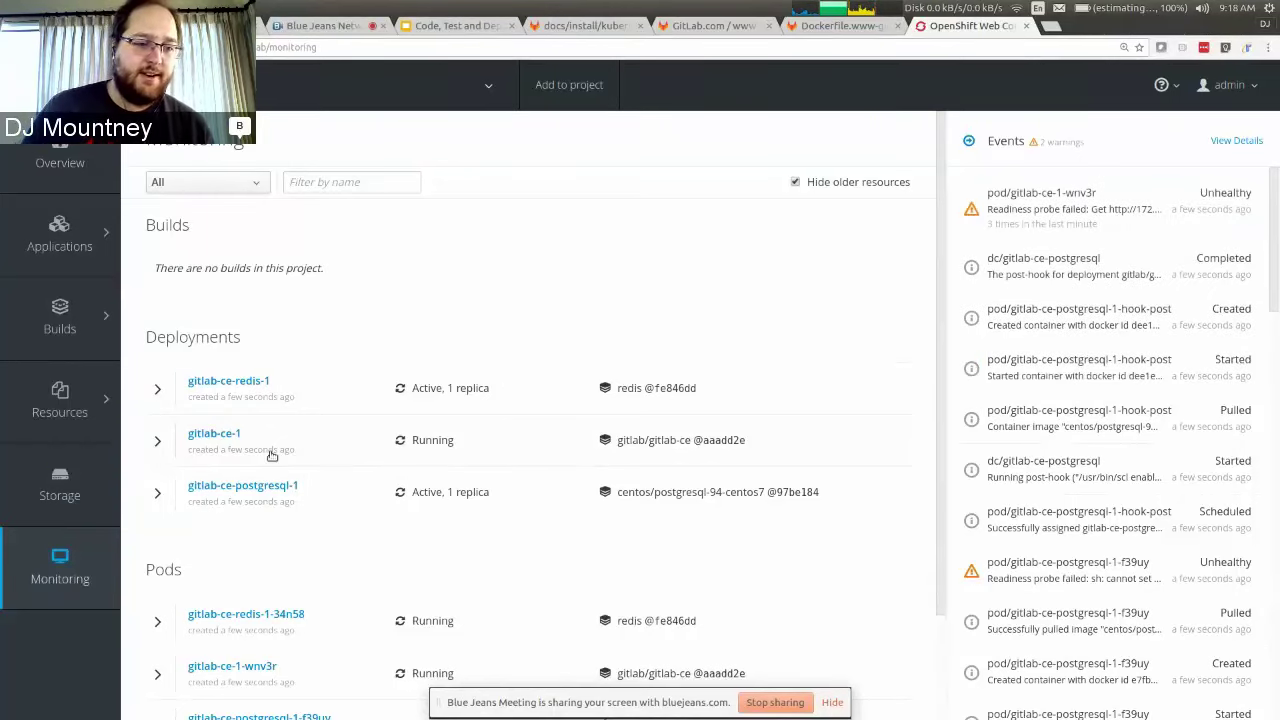
left_click(62, 490)
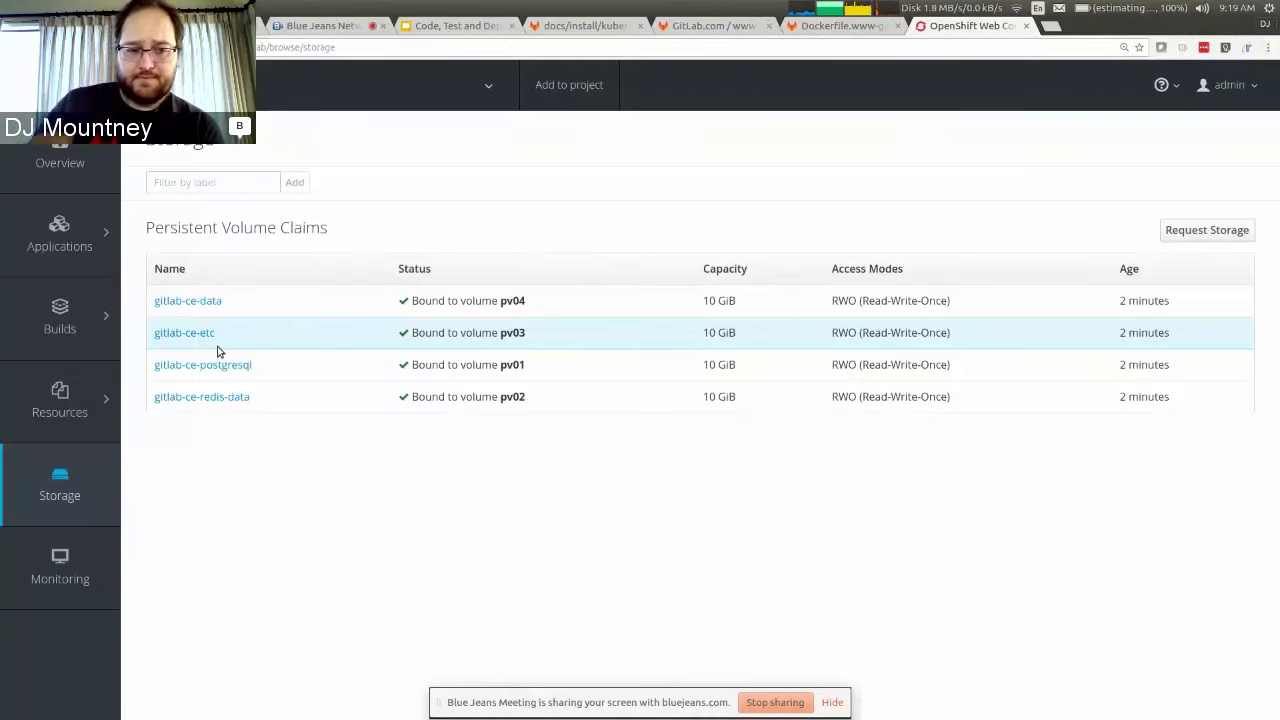
left_click(87, 176)
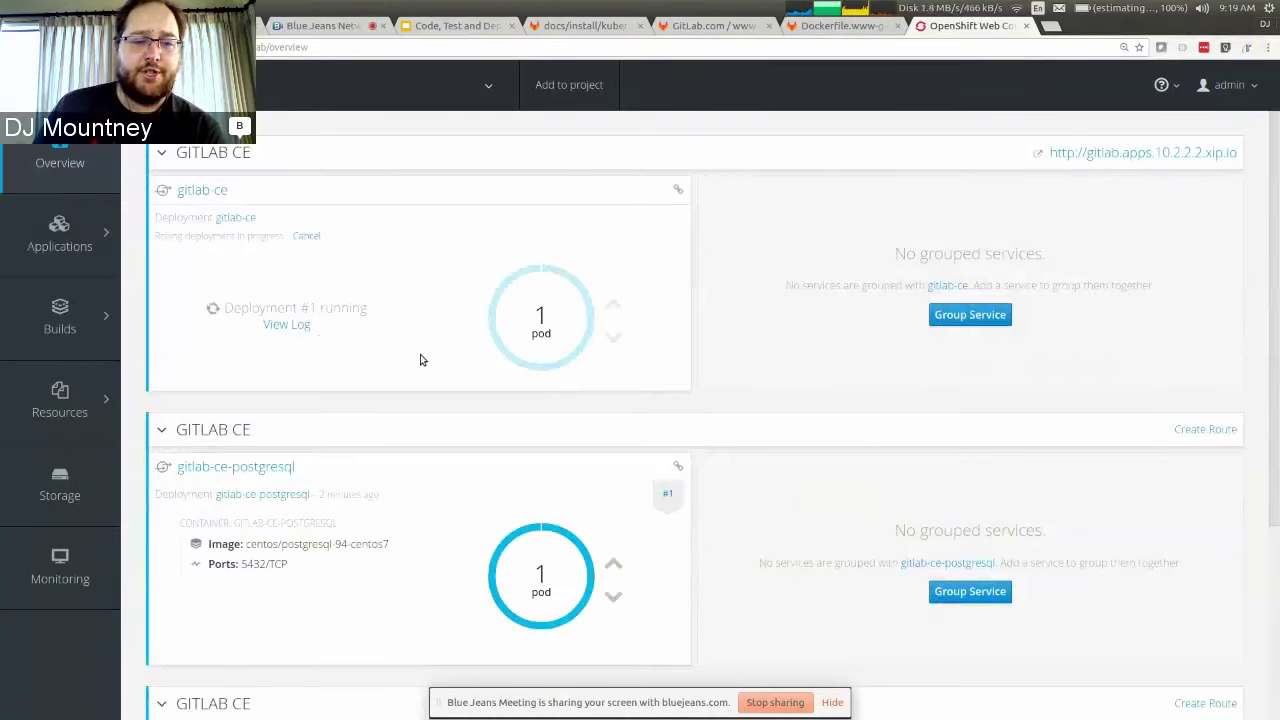
scroll(417, 360, "down", 1)
scroll(417, 357, "up", 1)
left_click(250, 188)
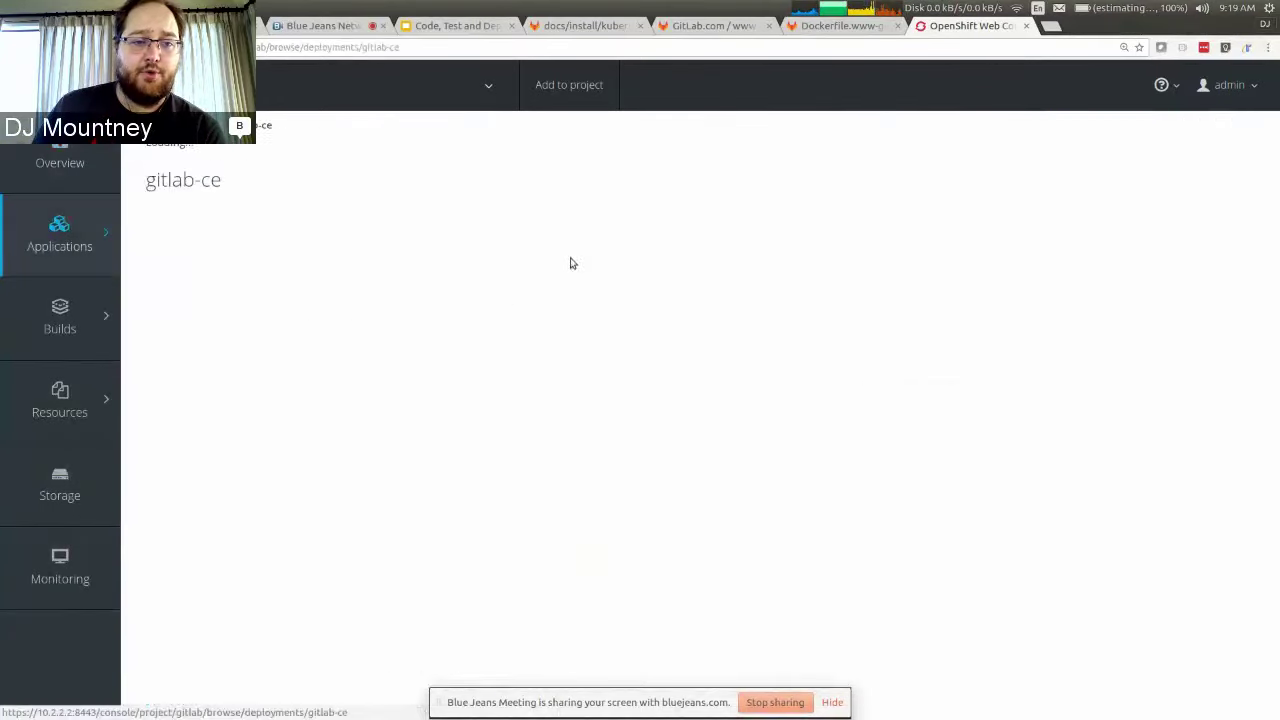
left_click(1210, 163)
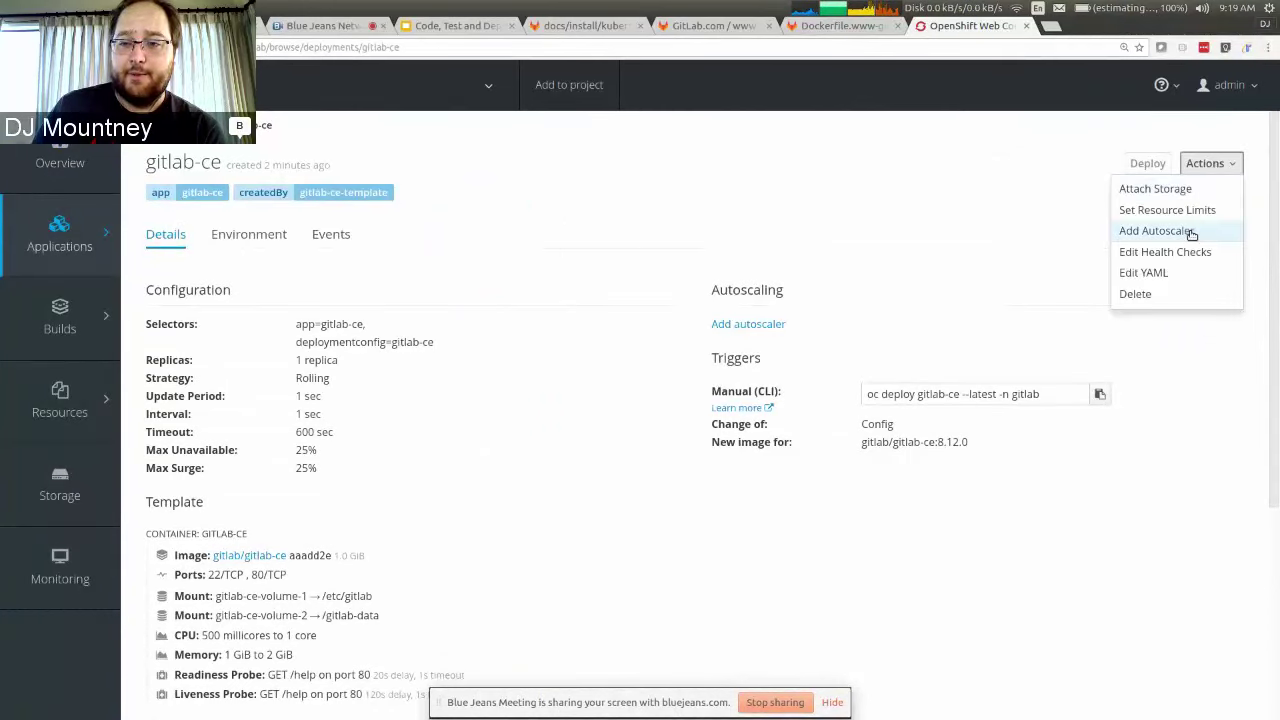
left_click(249, 234)
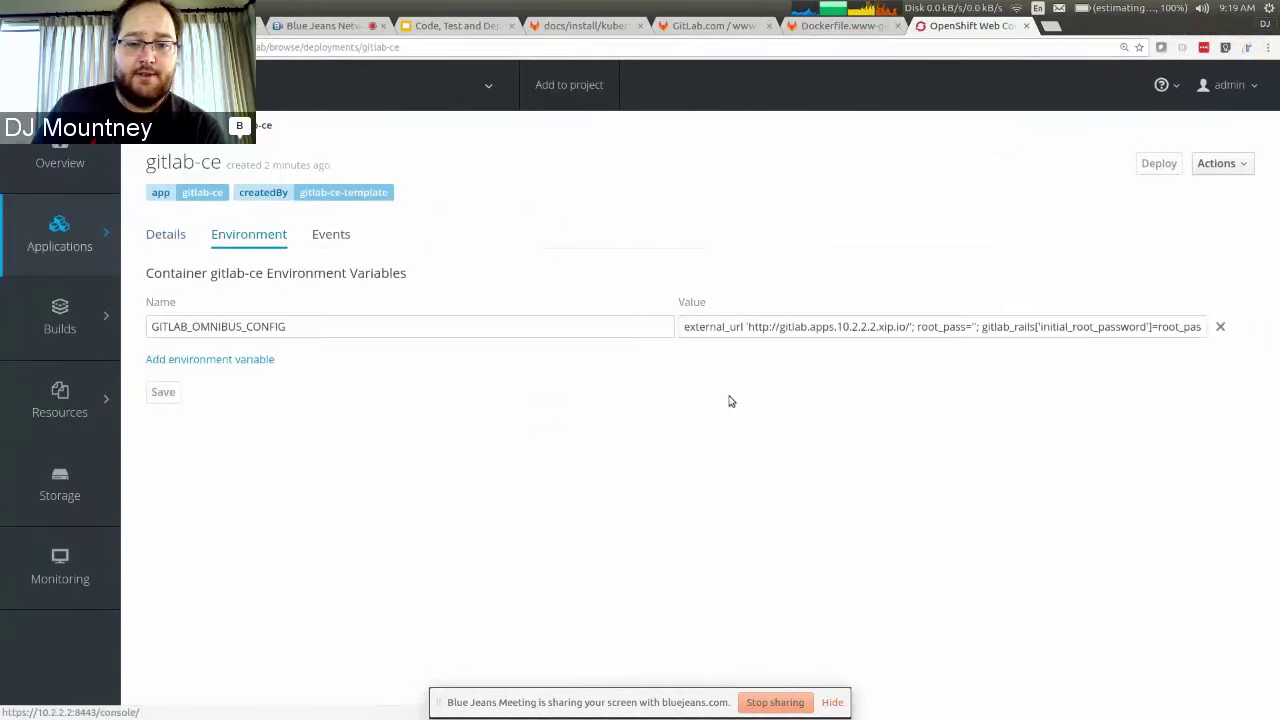
left_click(218, 326)
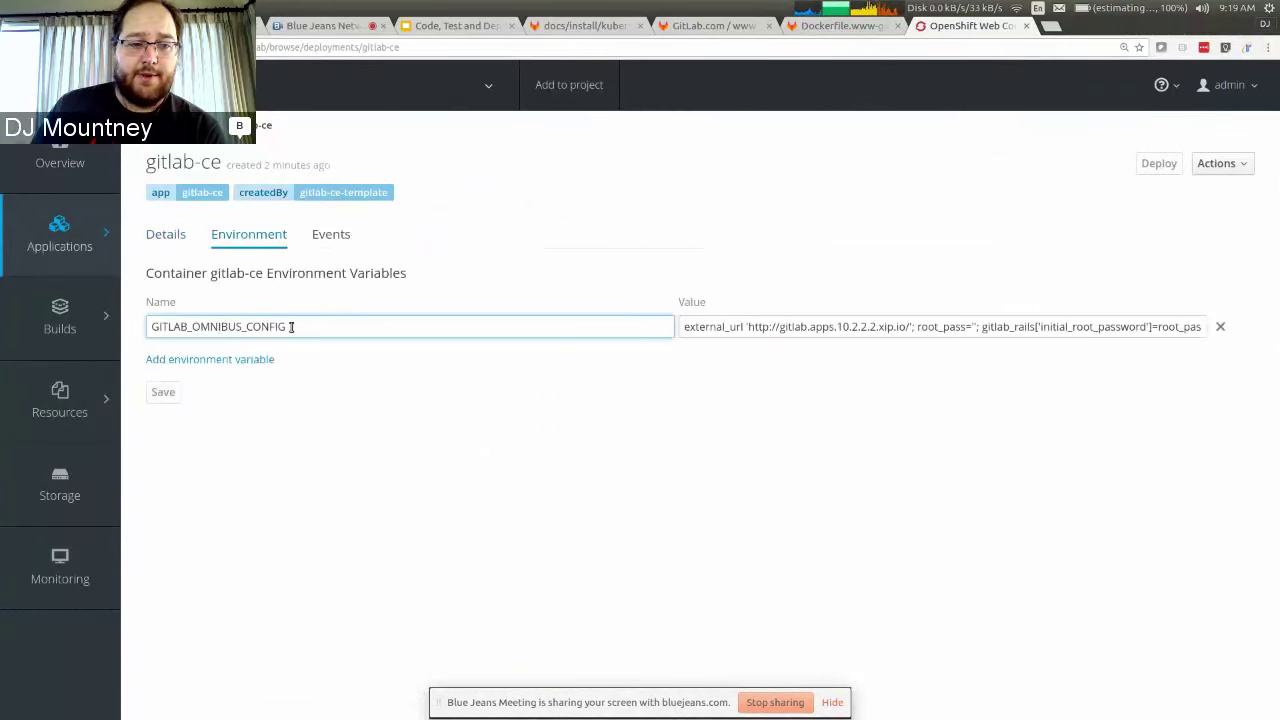
left_click(891, 330)
left_click_drag(730, 327, 1214, 330)
left_click(952, 327)
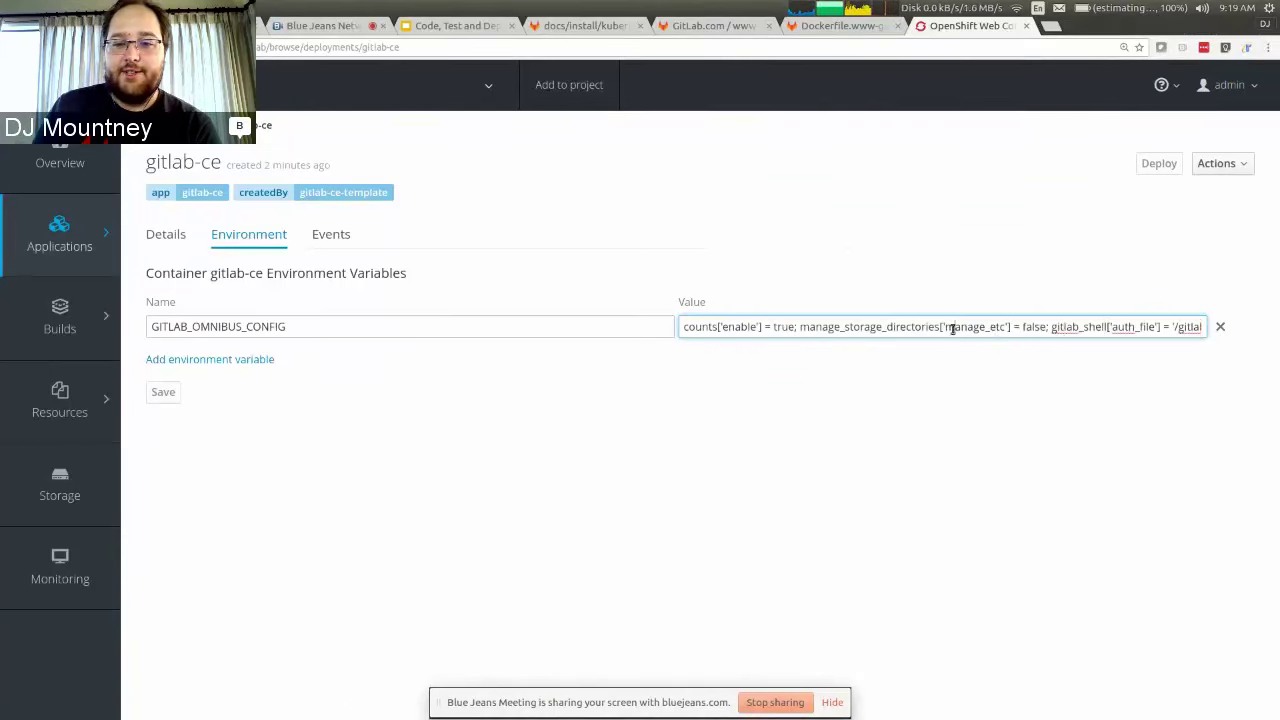
left_click_drag(891, 333, 663, 321)
left_click(663, 321)
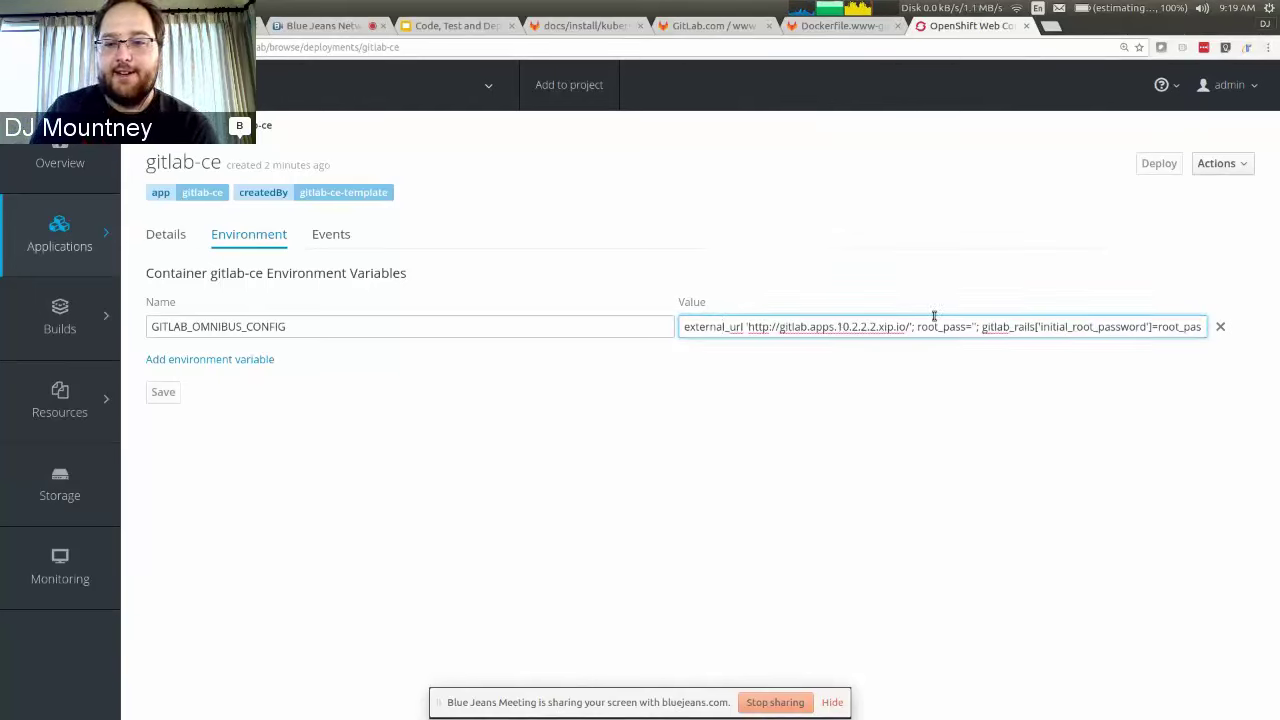
left_click_drag(920, 327, 1027, 327)
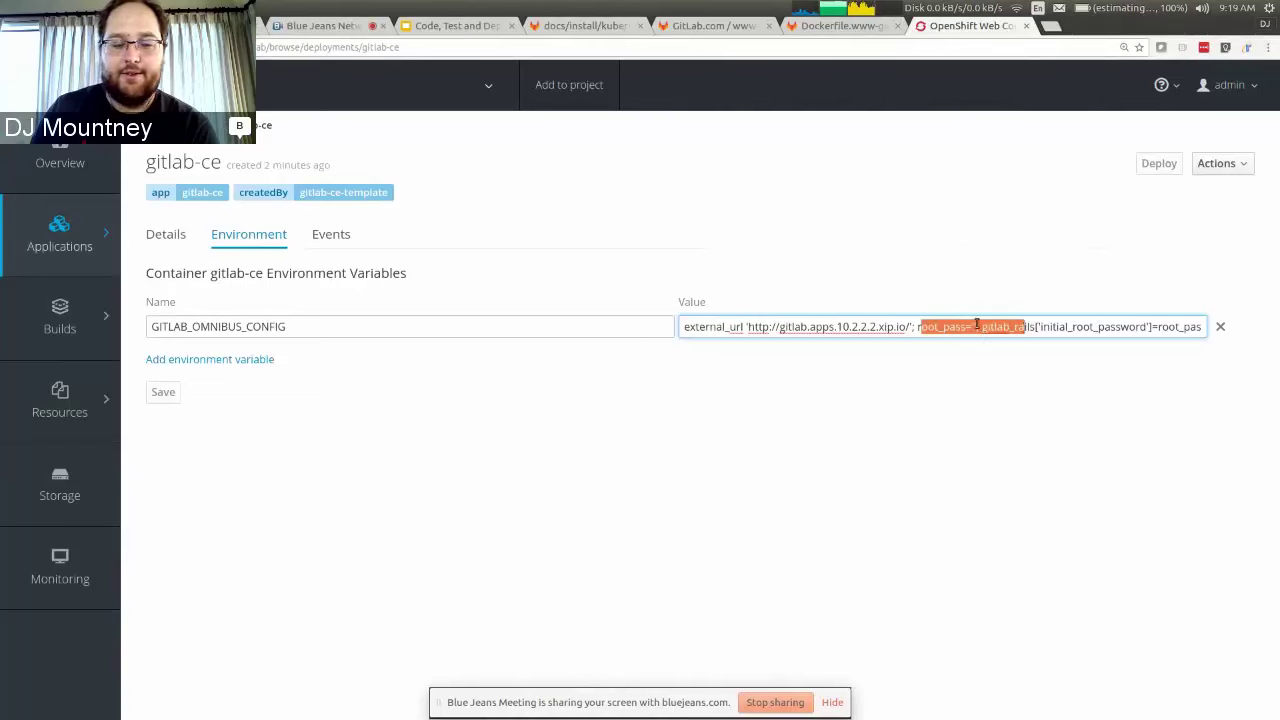
left_click(987, 329)
left_click_drag(911, 326, 663, 331)
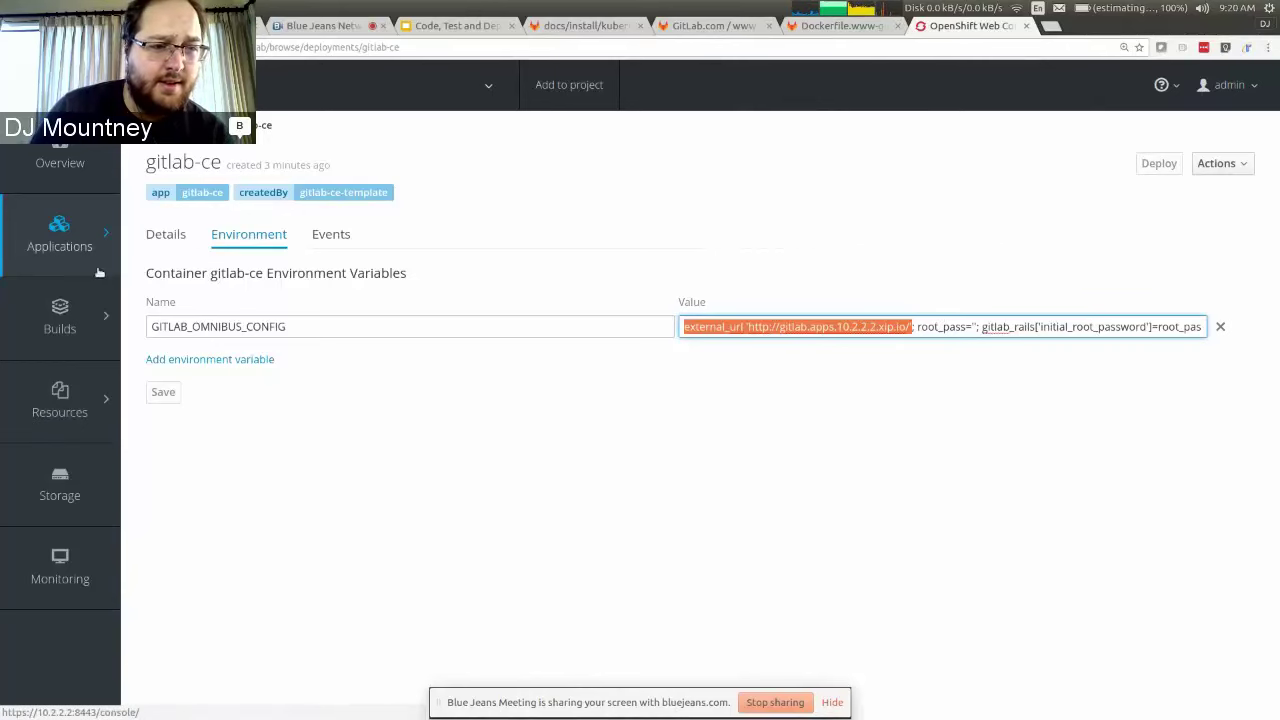
Inspect the gitlab-ce image stream's 8.12.0 tag, sourced from gitlab/gitlab-ce:8.12.0
left_click(90, 392)
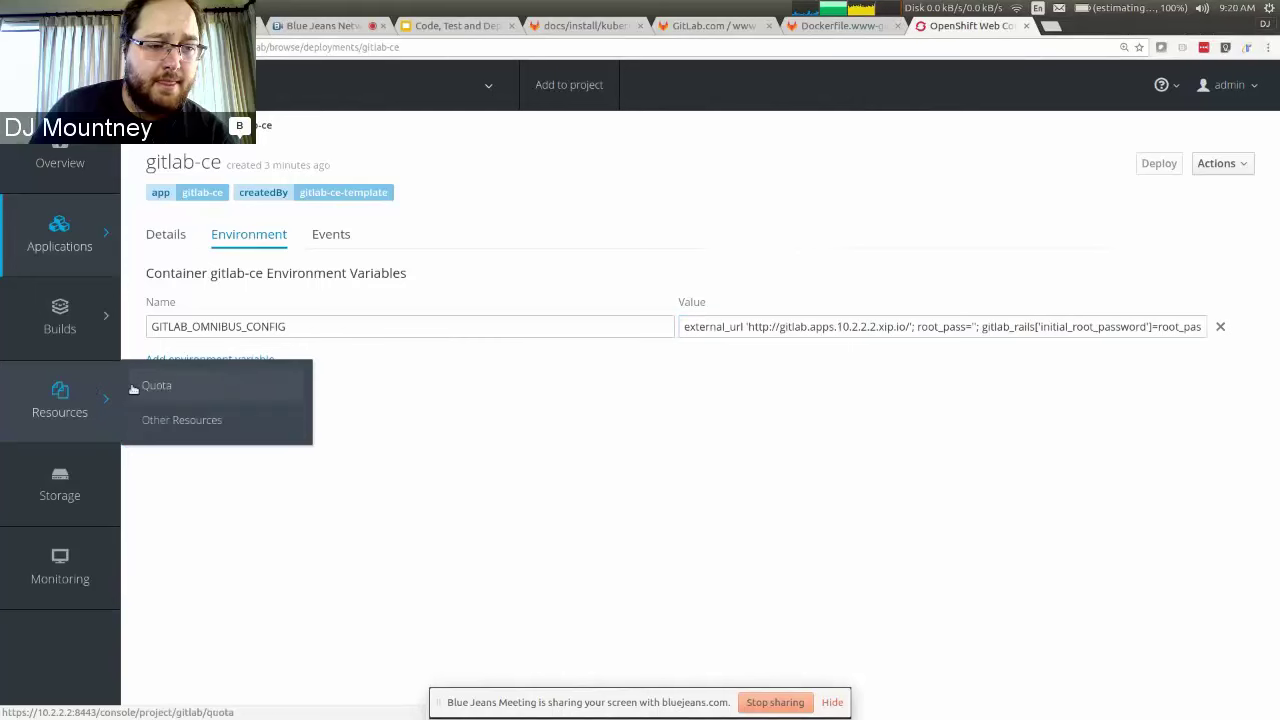
left_click(170, 338)
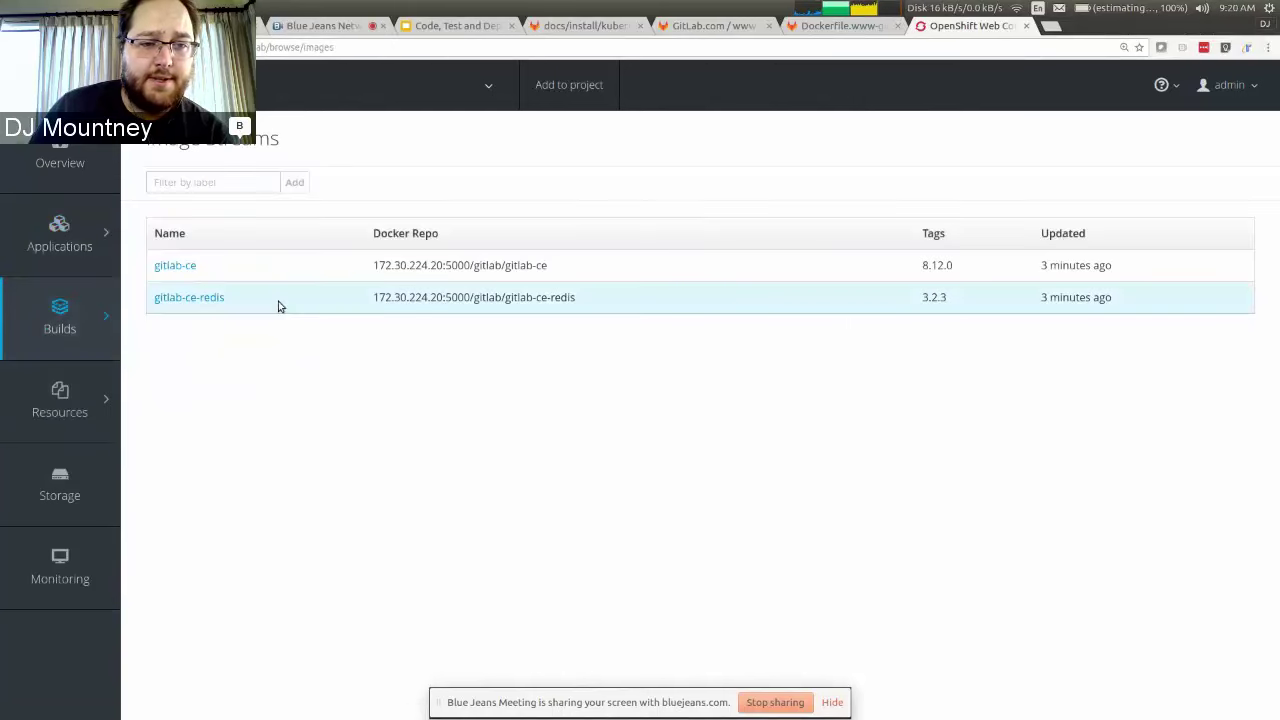
left_click(187, 268)
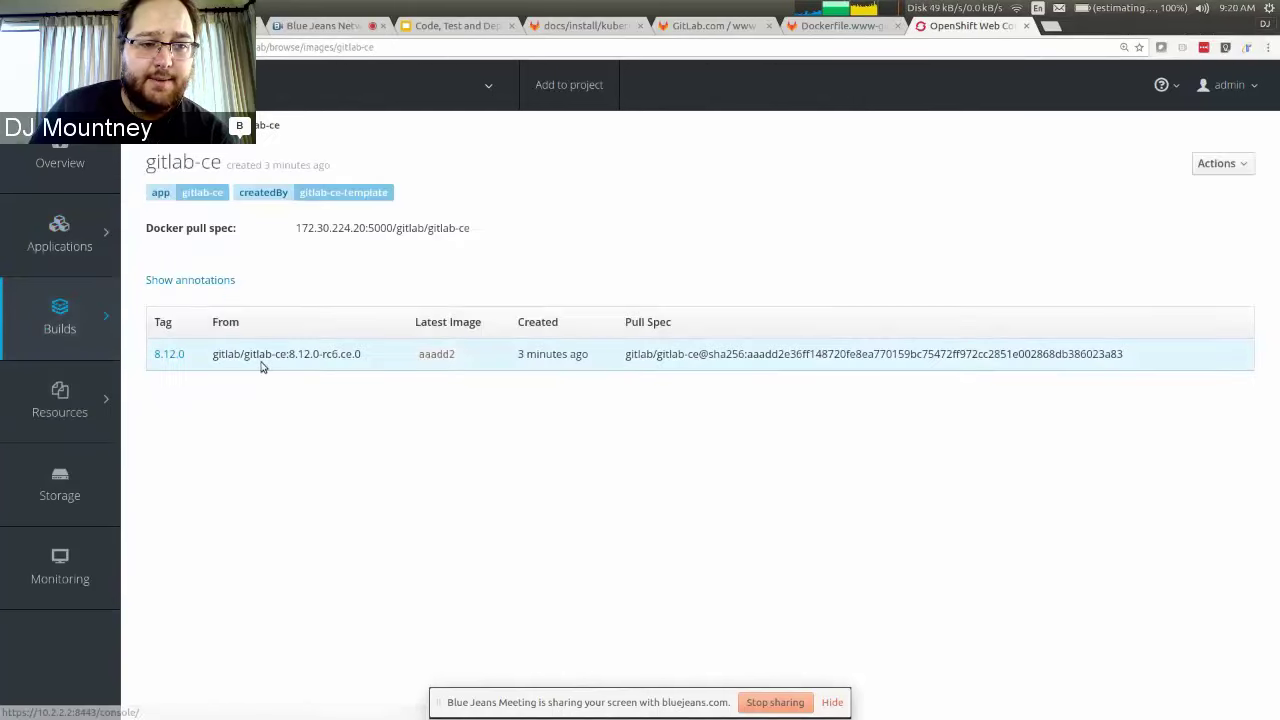
left_click_drag(213, 354, 306, 354)
left_click(340, 354)
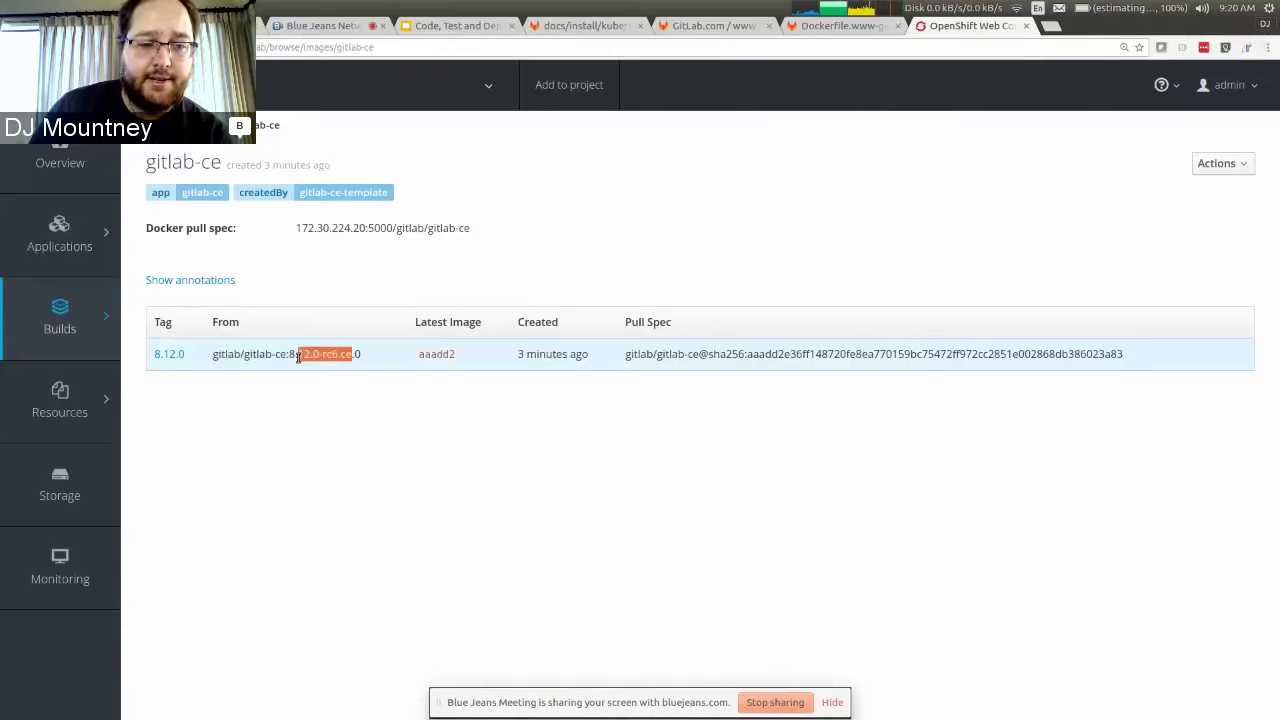
left_click(313, 360)
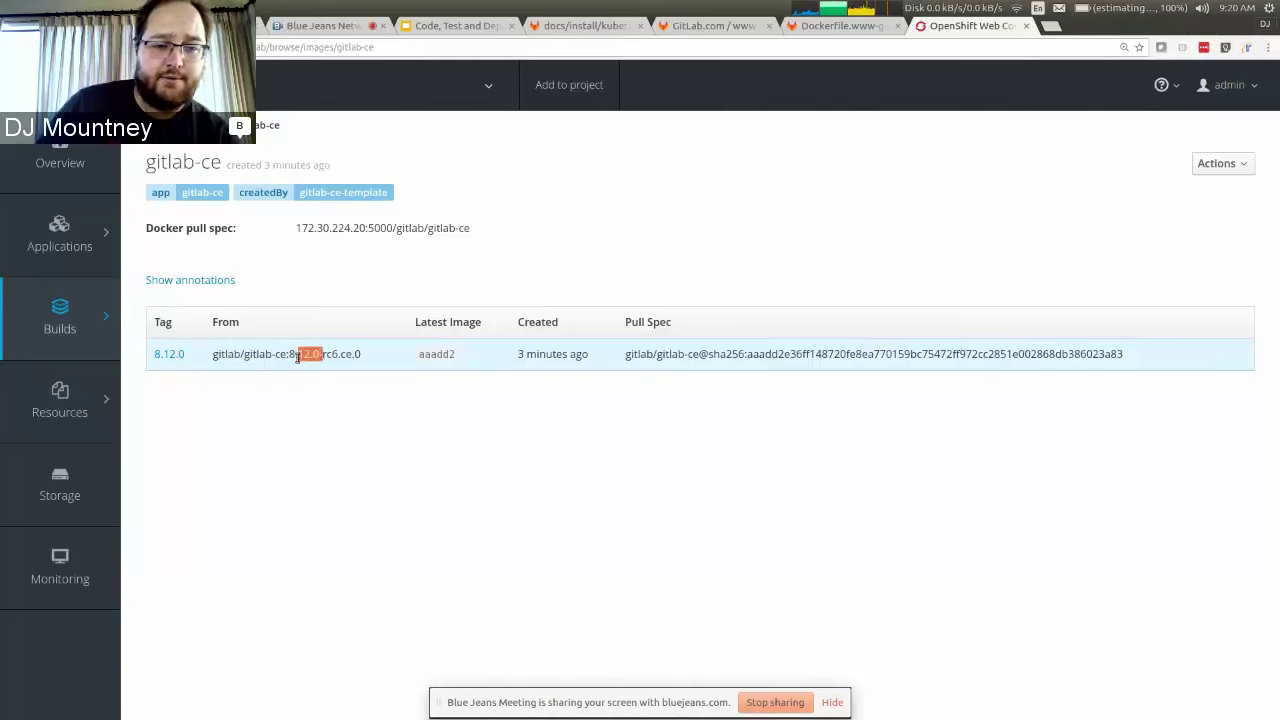
left_click_drag(297, 357, 208, 358)
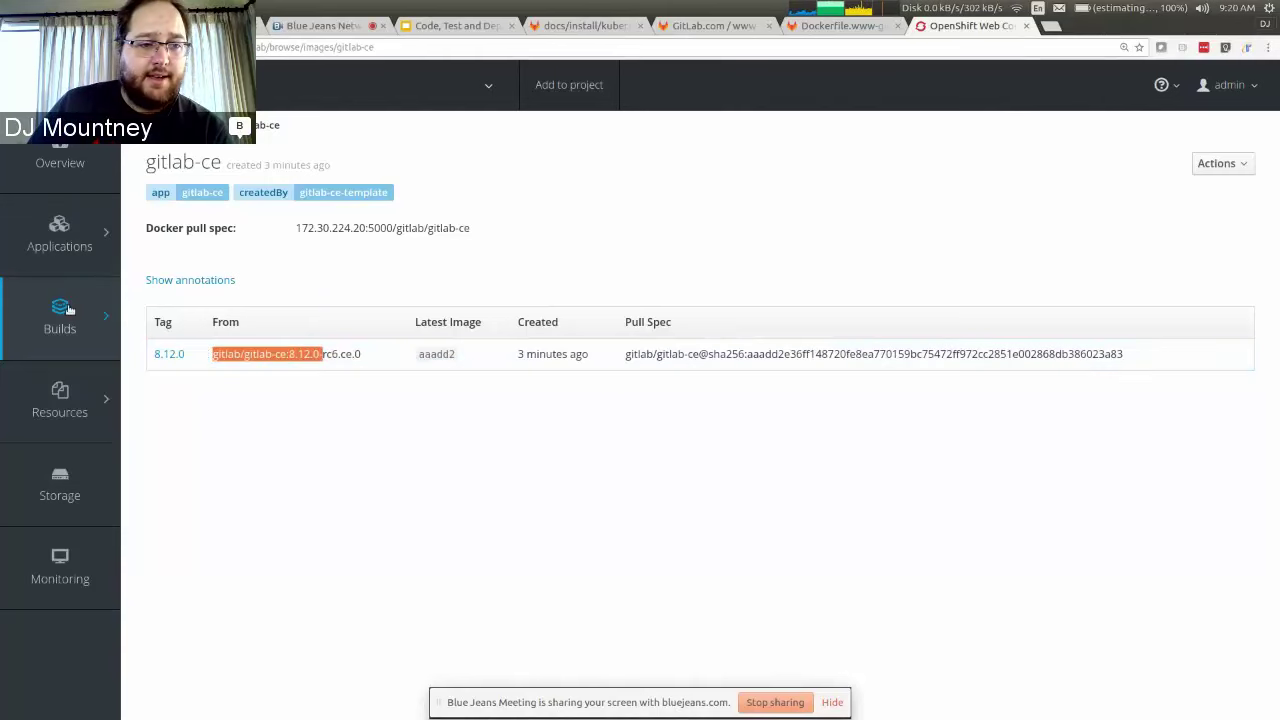
Open the gitlab-ce-redis image stream and highlight its redis:3.2.3-alpine source image
mouse_move(68, 310)
left_click(189, 337)
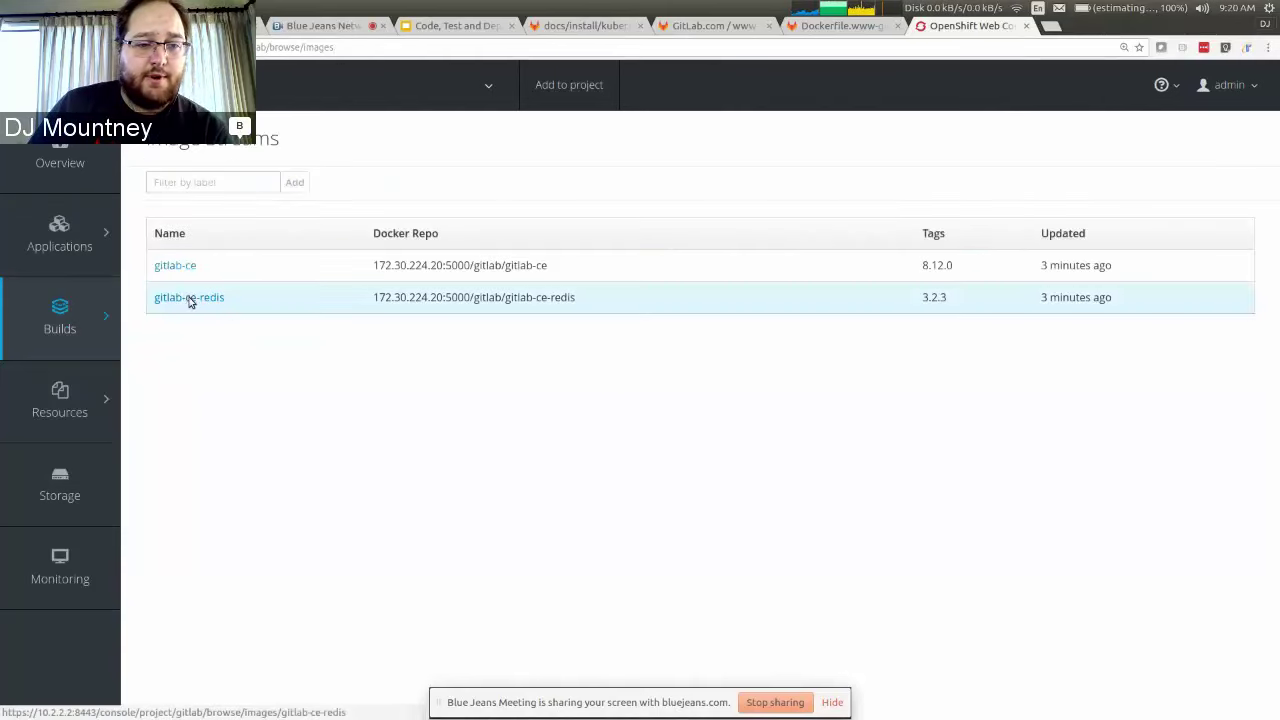
left_click(189, 298)
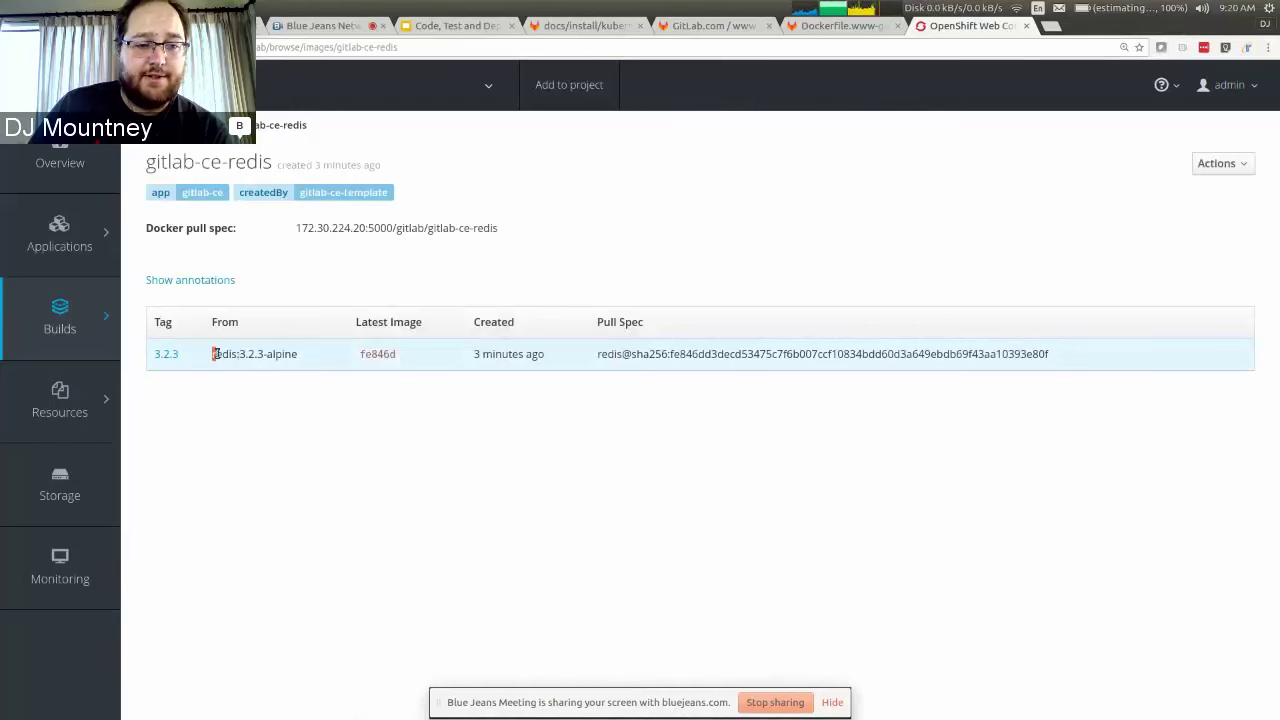
left_click_drag(214, 354, 299, 355)
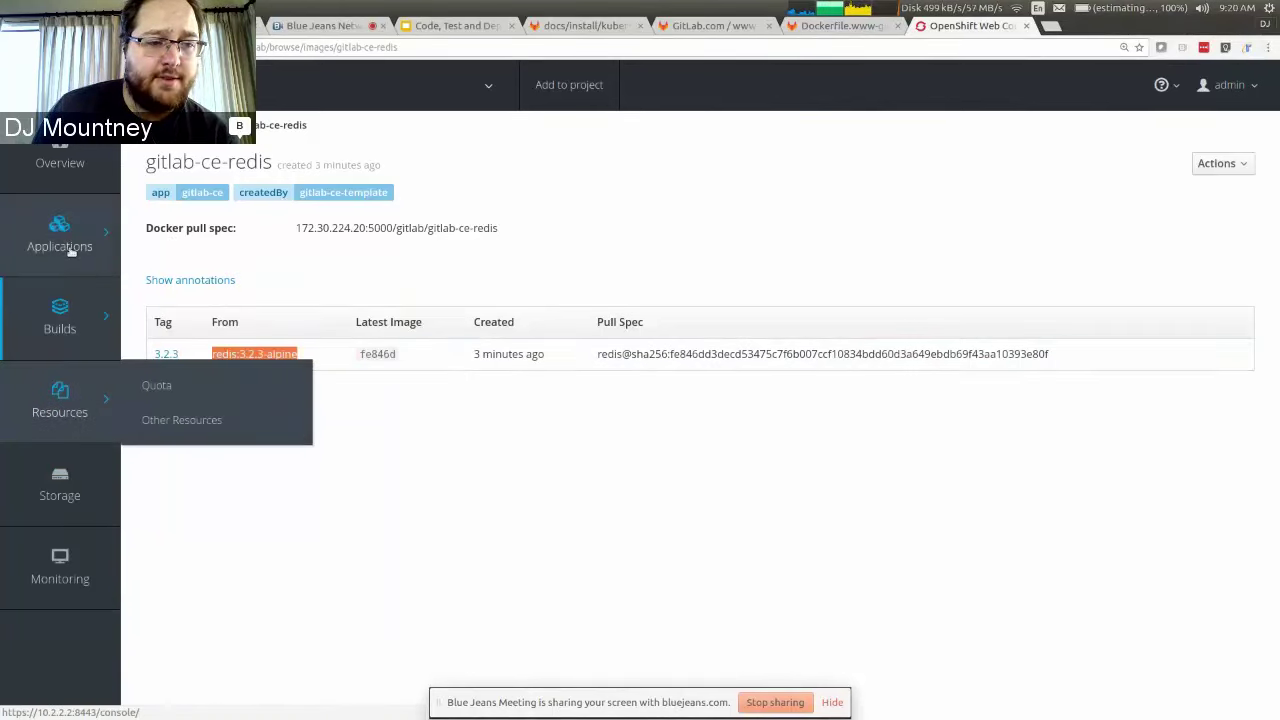
Return to the project overview and review the deployment cards
mouse_move(70, 252)
left_click(67, 167)
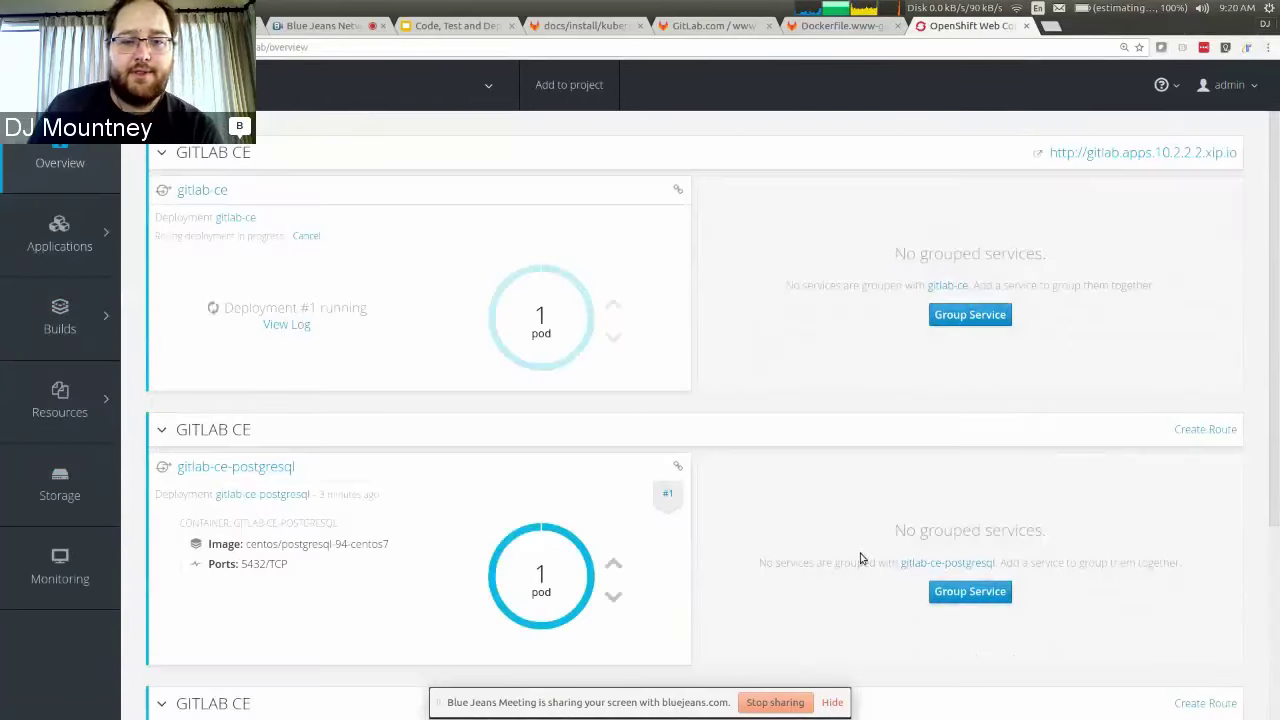
scroll(890, 545, "down", 5)
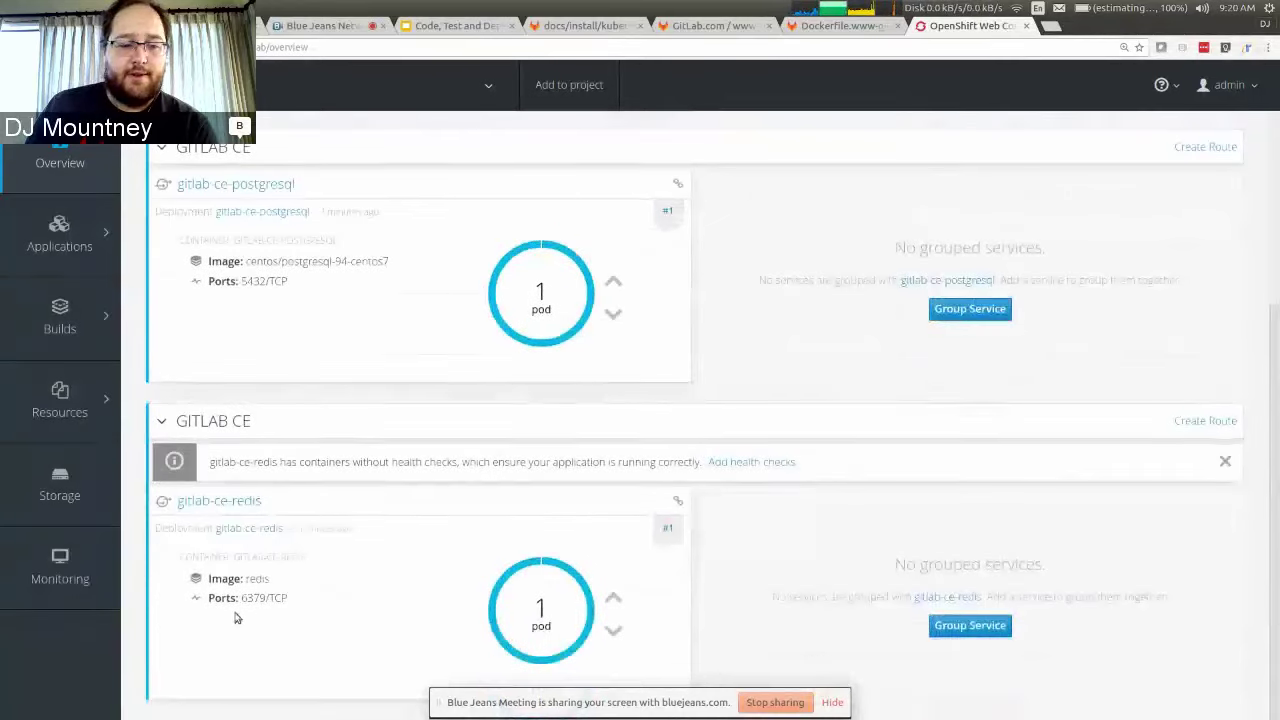
scroll(543, 325, "up", 5)
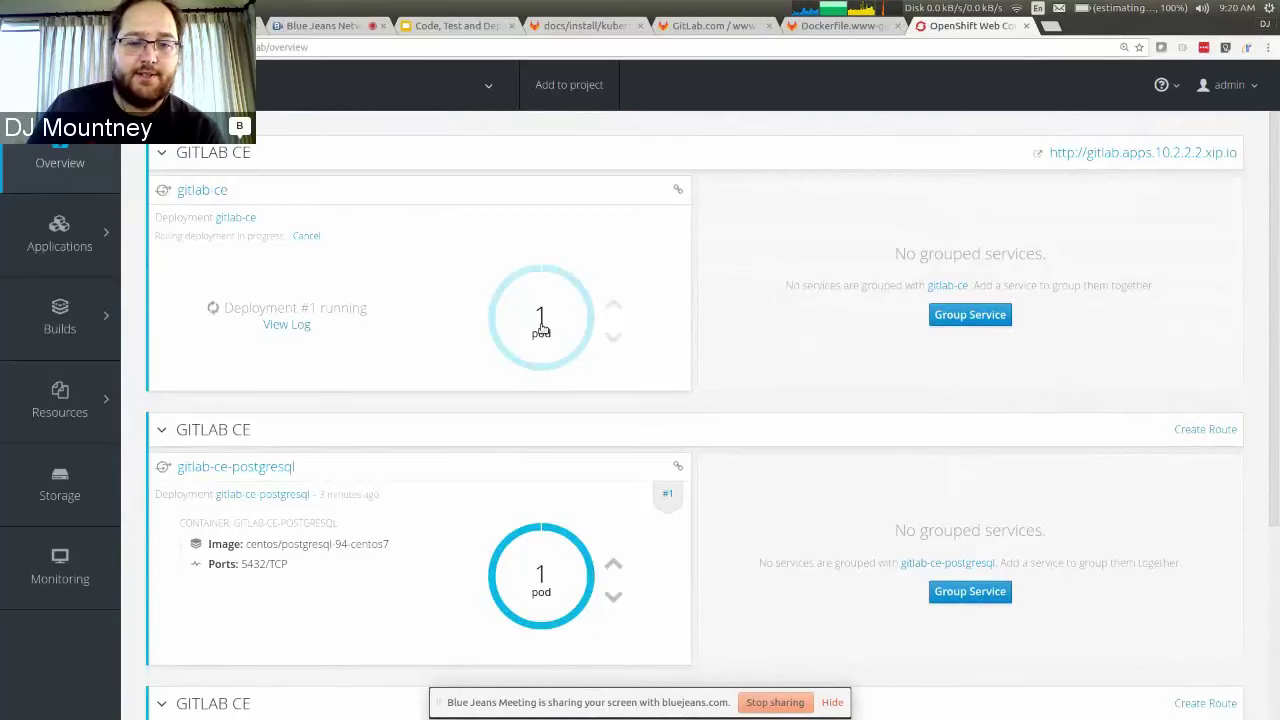
Check the gitlab-ce-1-wnv3r pod's startup log, then switch to the Google Slides deck
left_click(540, 330)
left_click(205, 290)
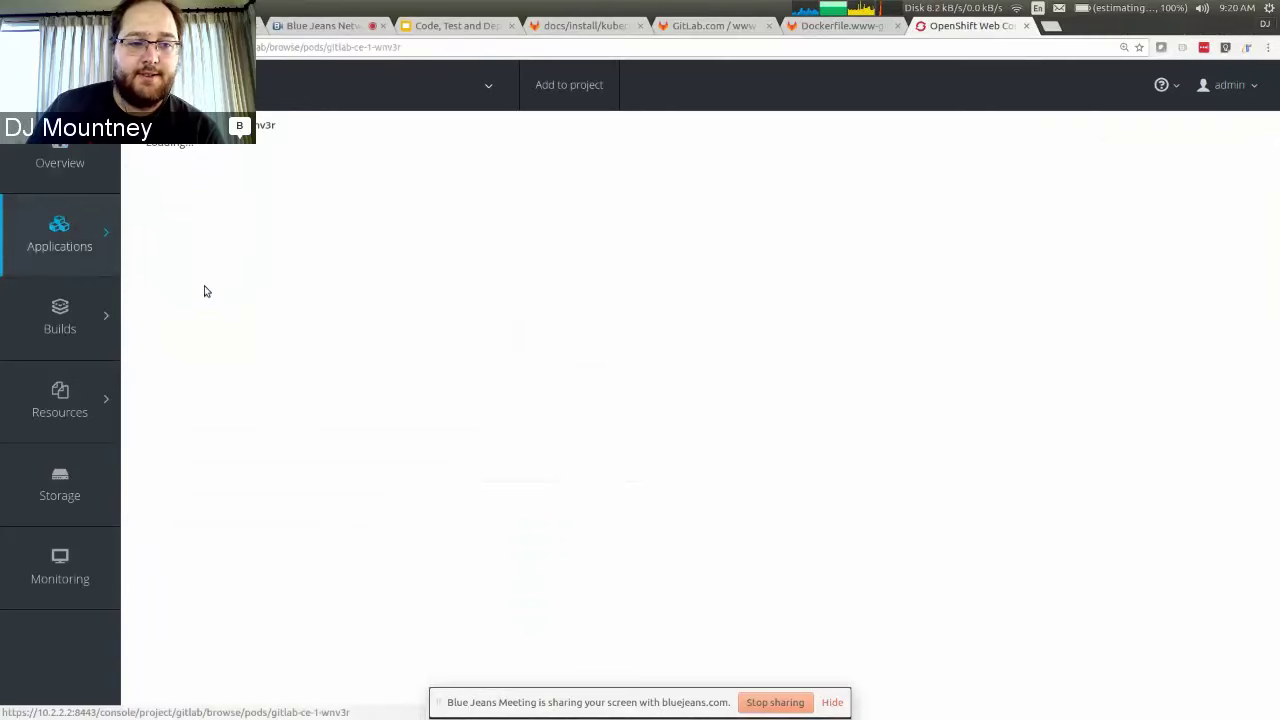
left_click(394, 232)
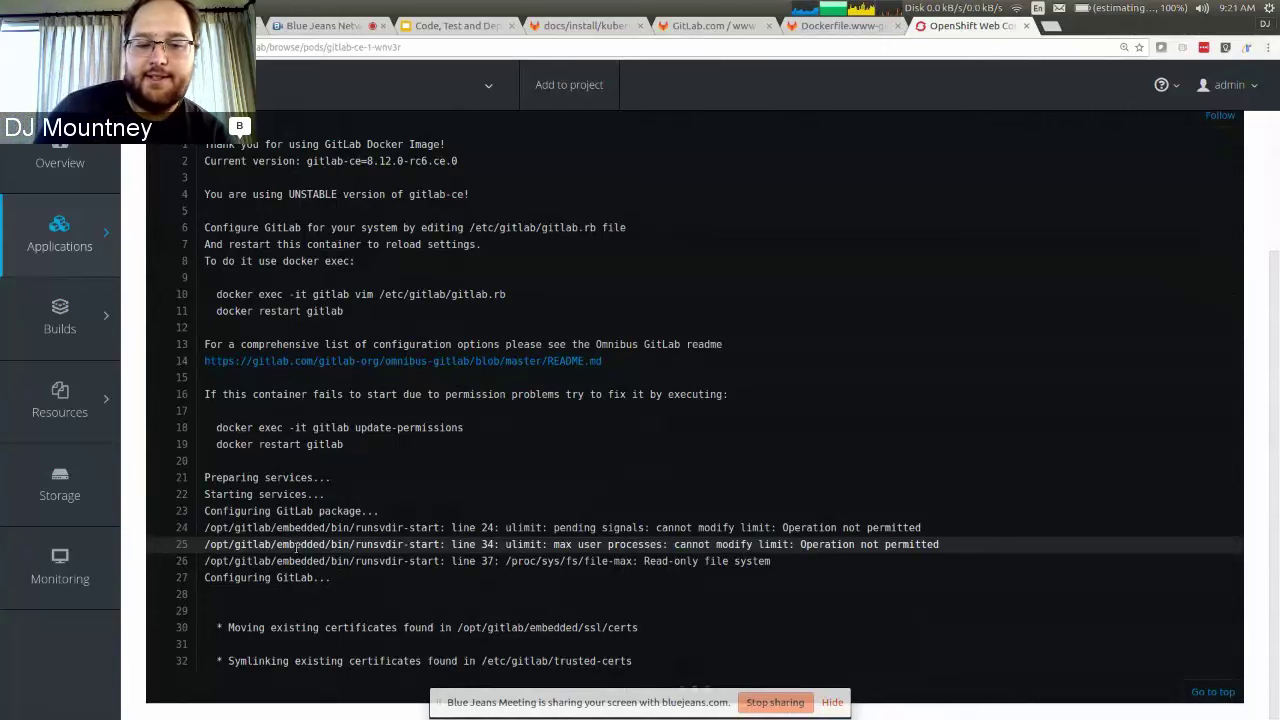
scroll(380, 525, "up", 3)
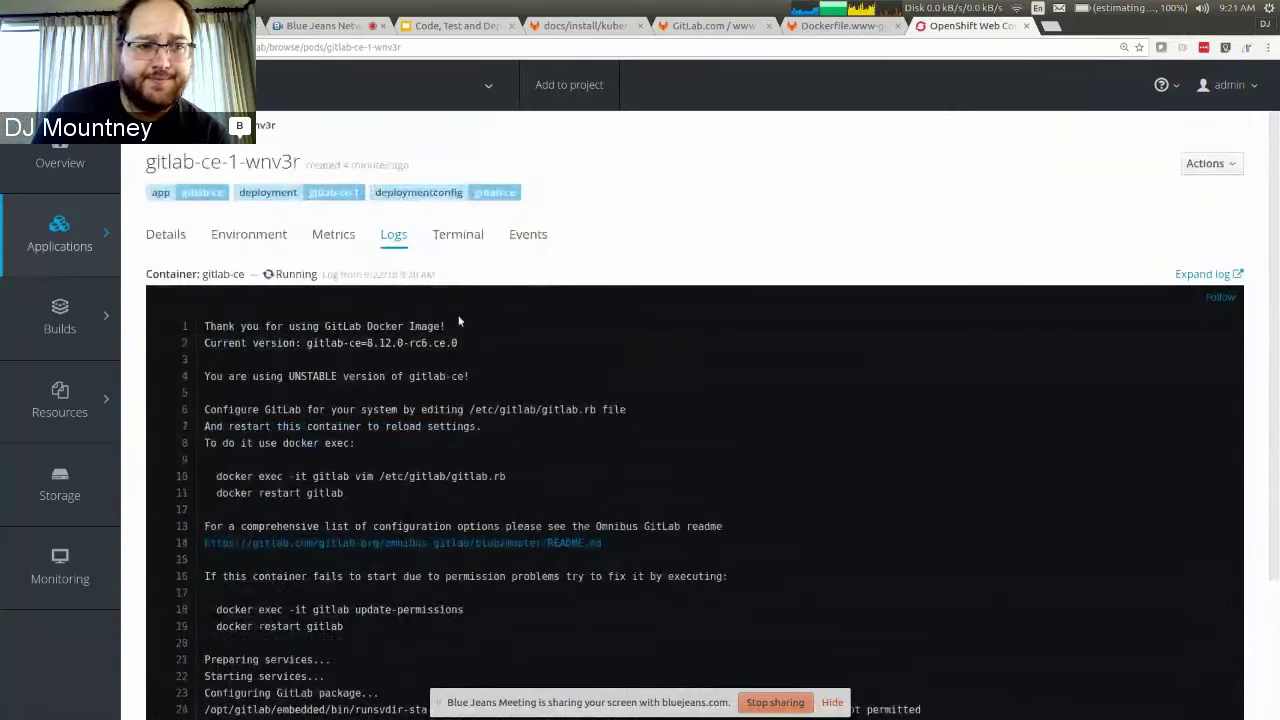
left_click(60, 162)
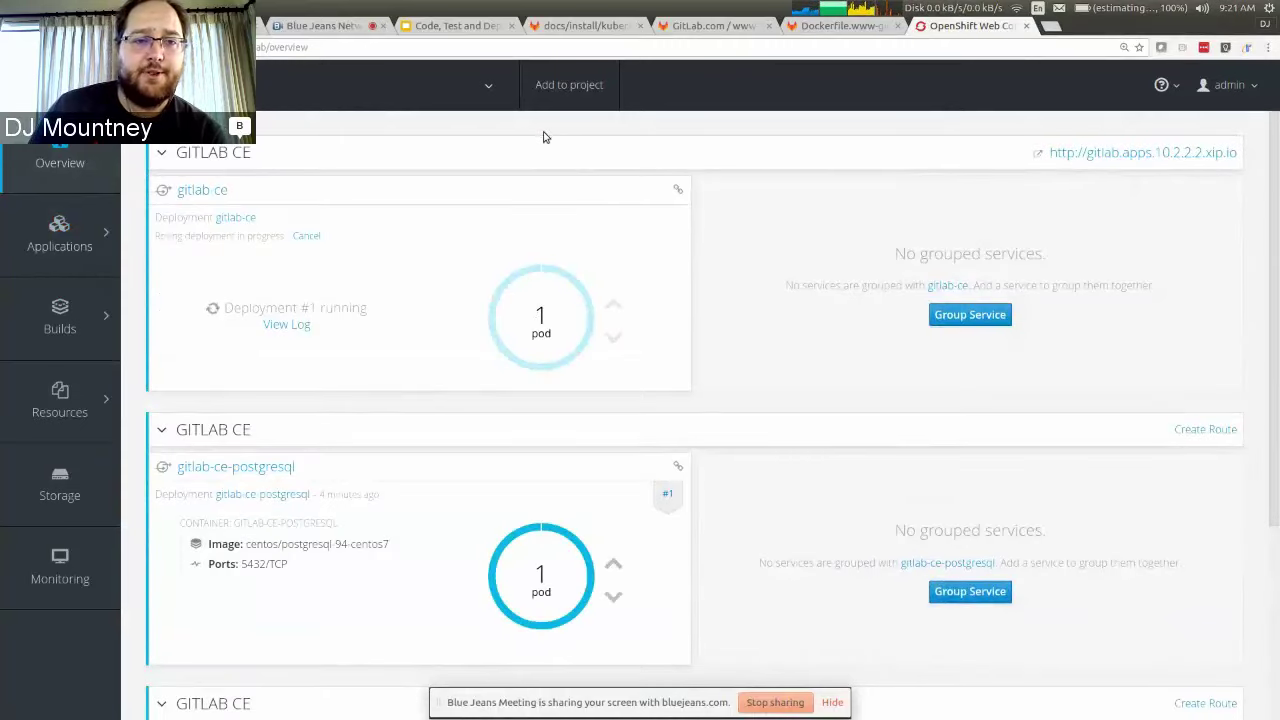
left_click(460, 26)
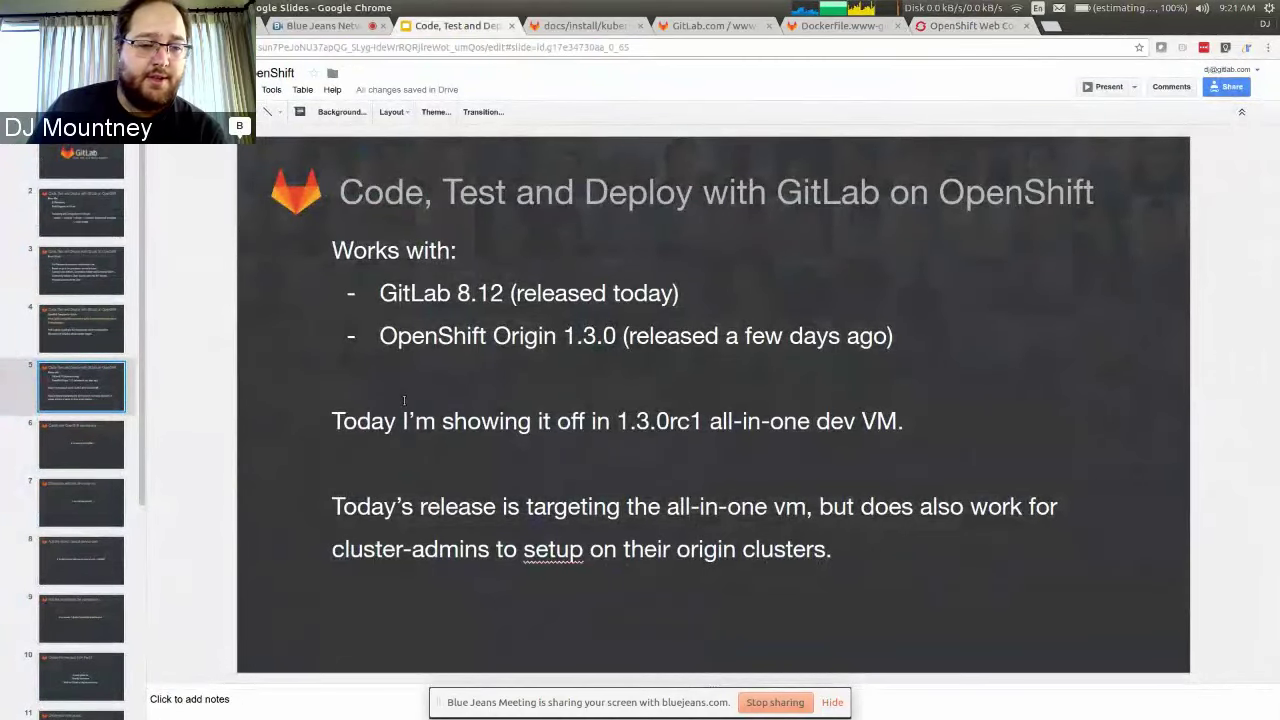
Move to slide 7, 'Differences with the all-in-one vm', via the slide 6 thumbnail
left_click(404, 400)
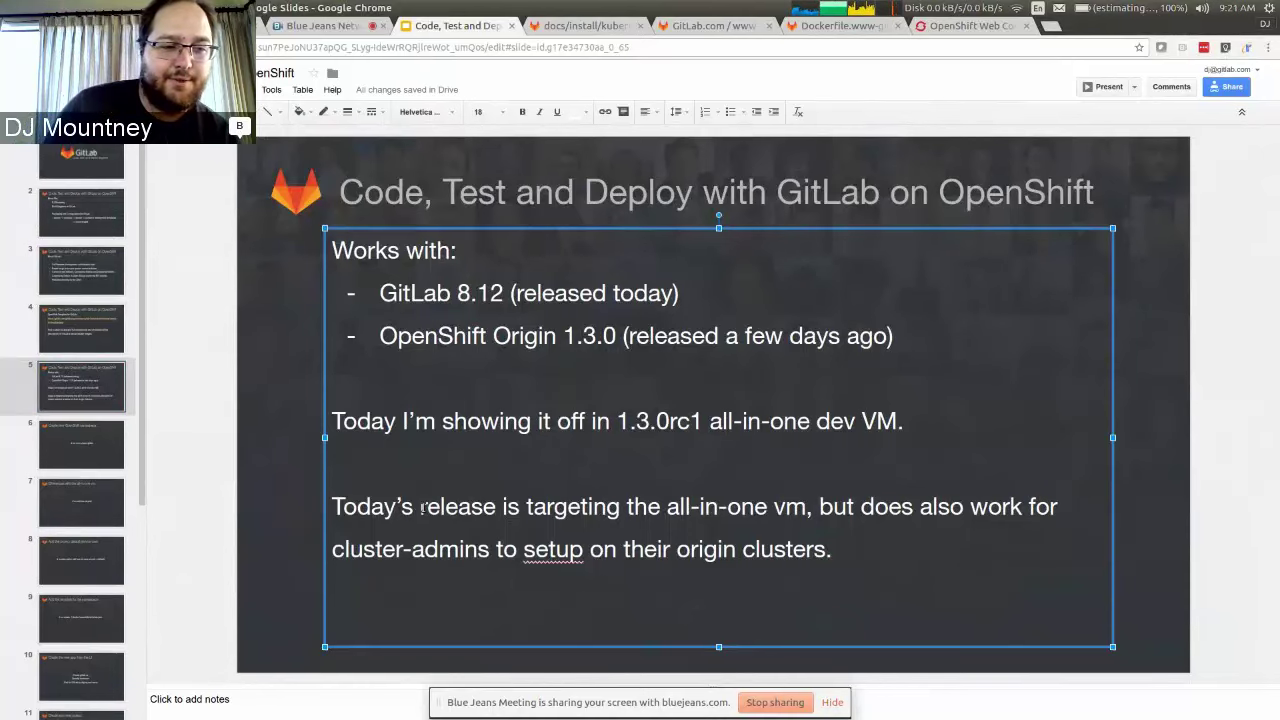
left_click(101, 455)
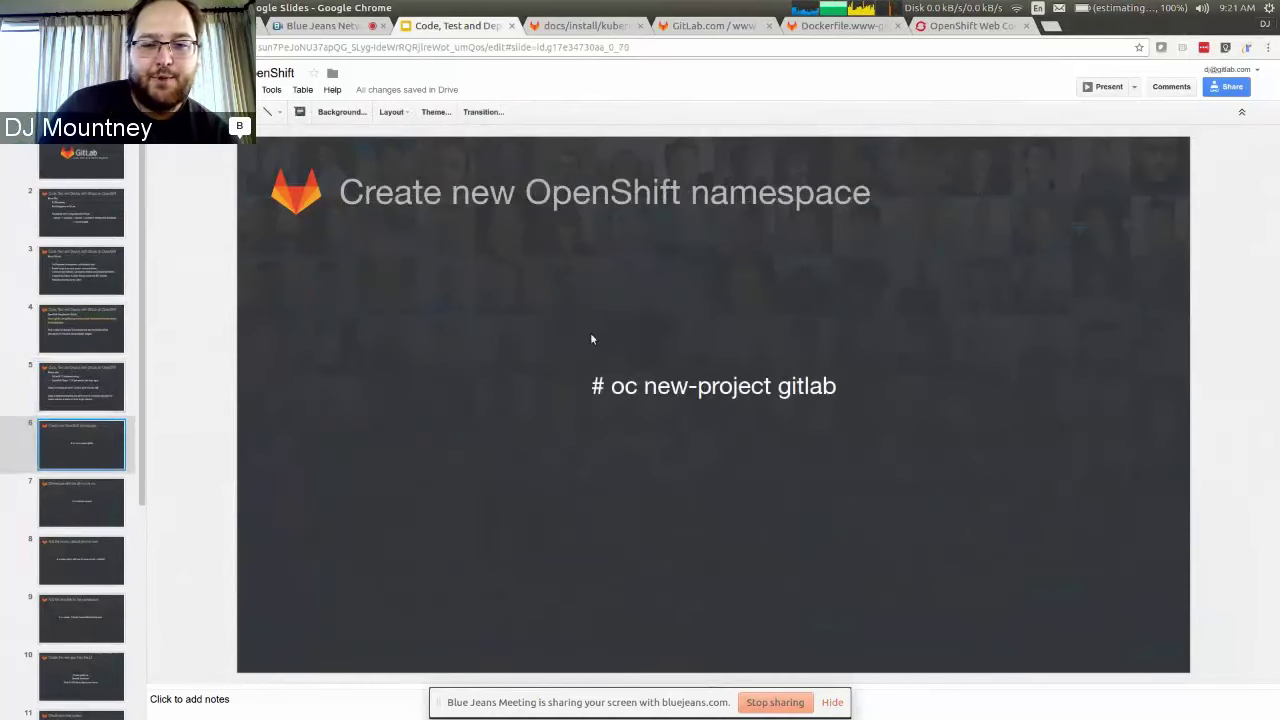
key("Down")
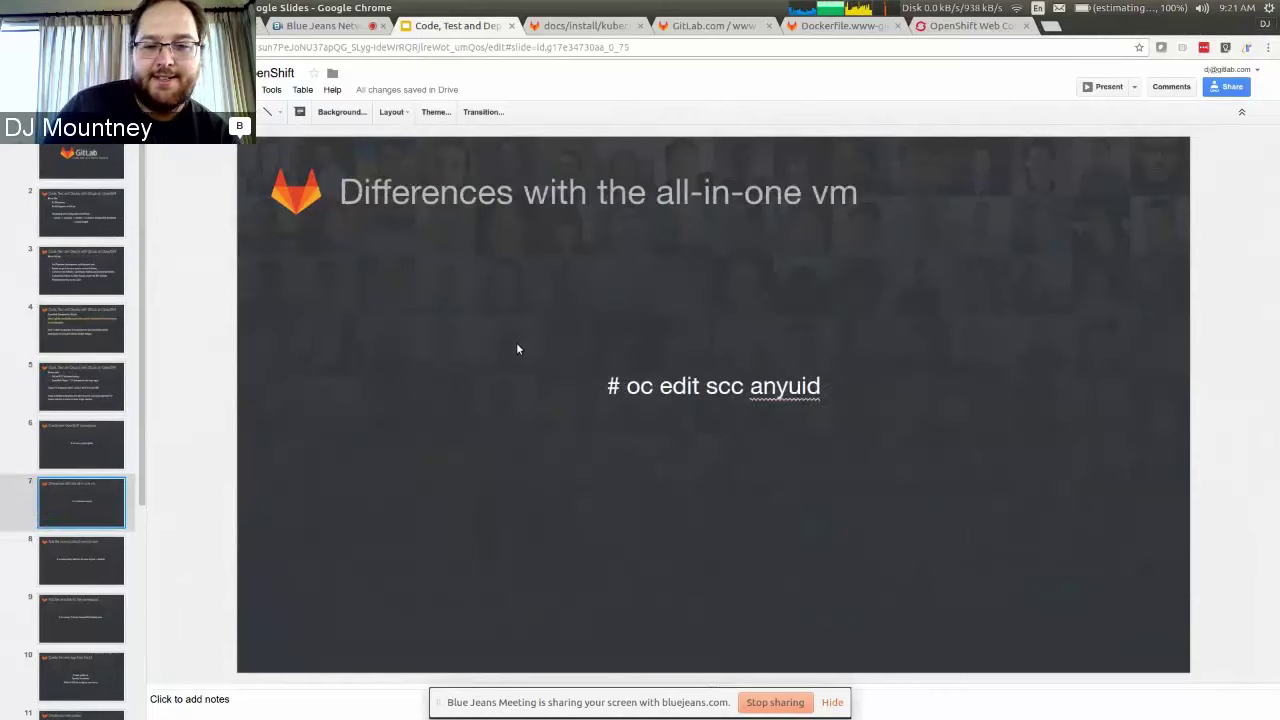
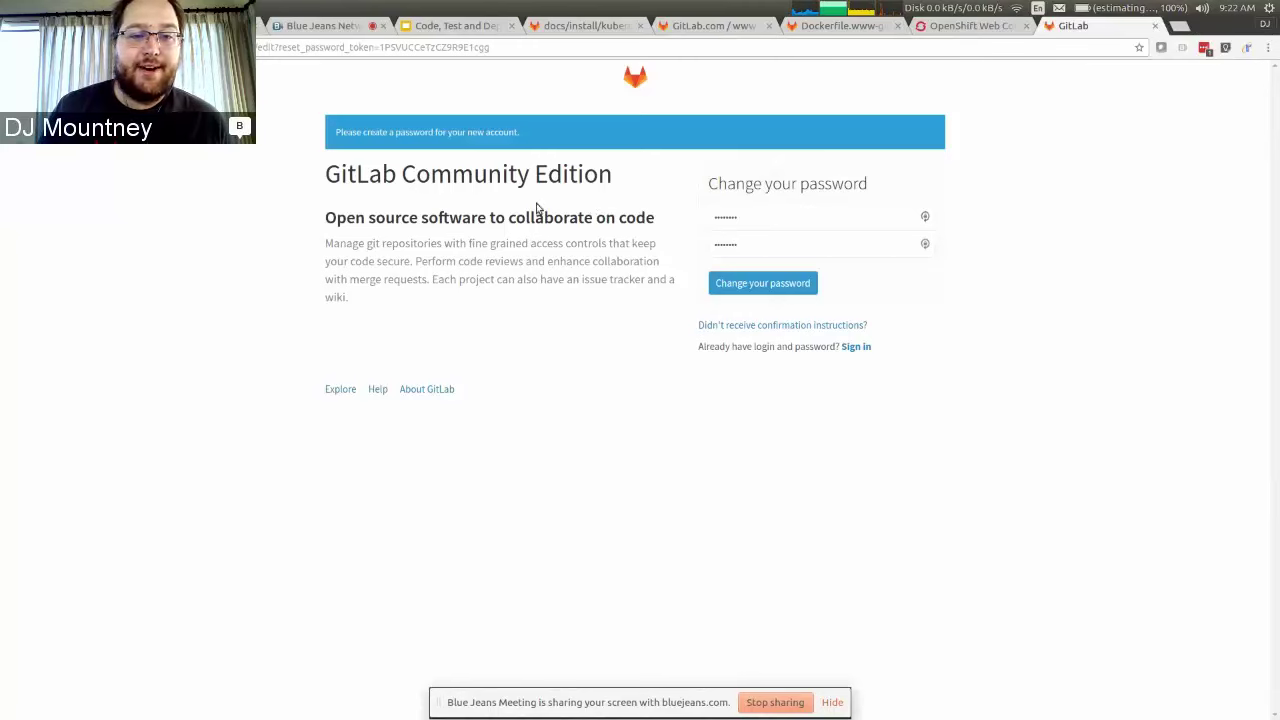
Save the new password, skip the browser's save prompt, and sign in as 'root'
left_click(724, 285)
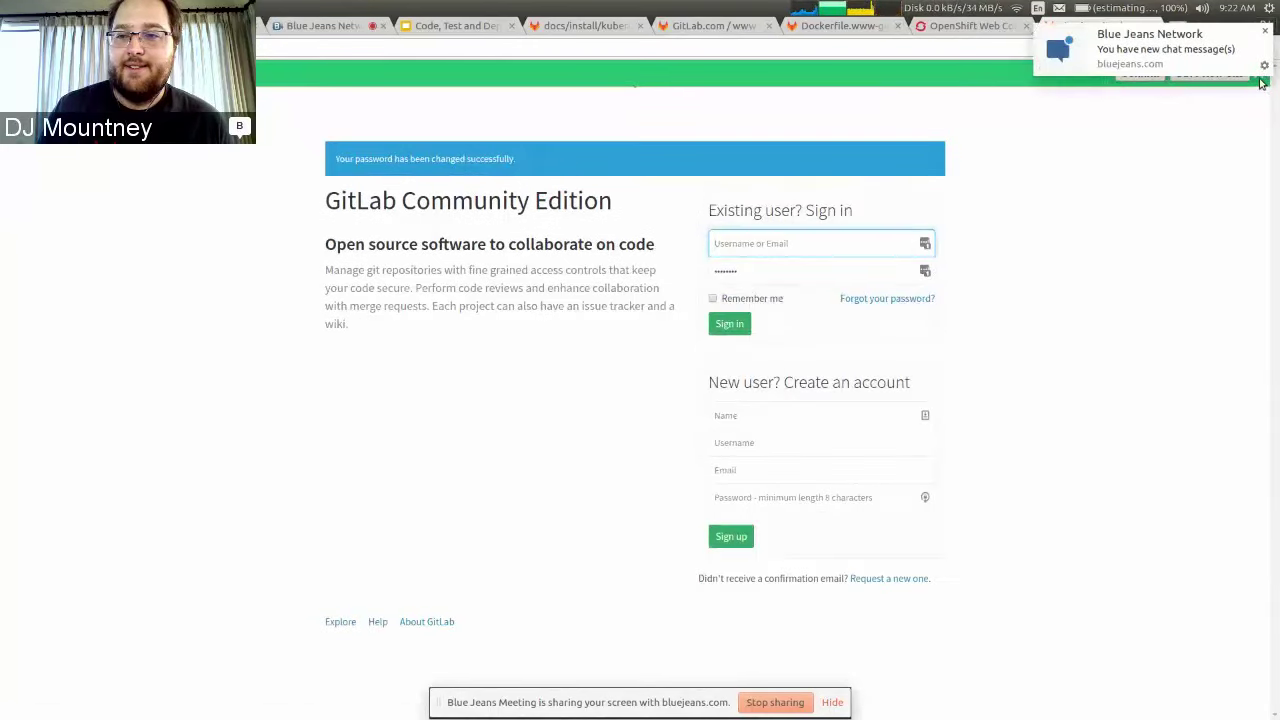
left_click(1259, 77)
left_click(810, 215)
type("root")
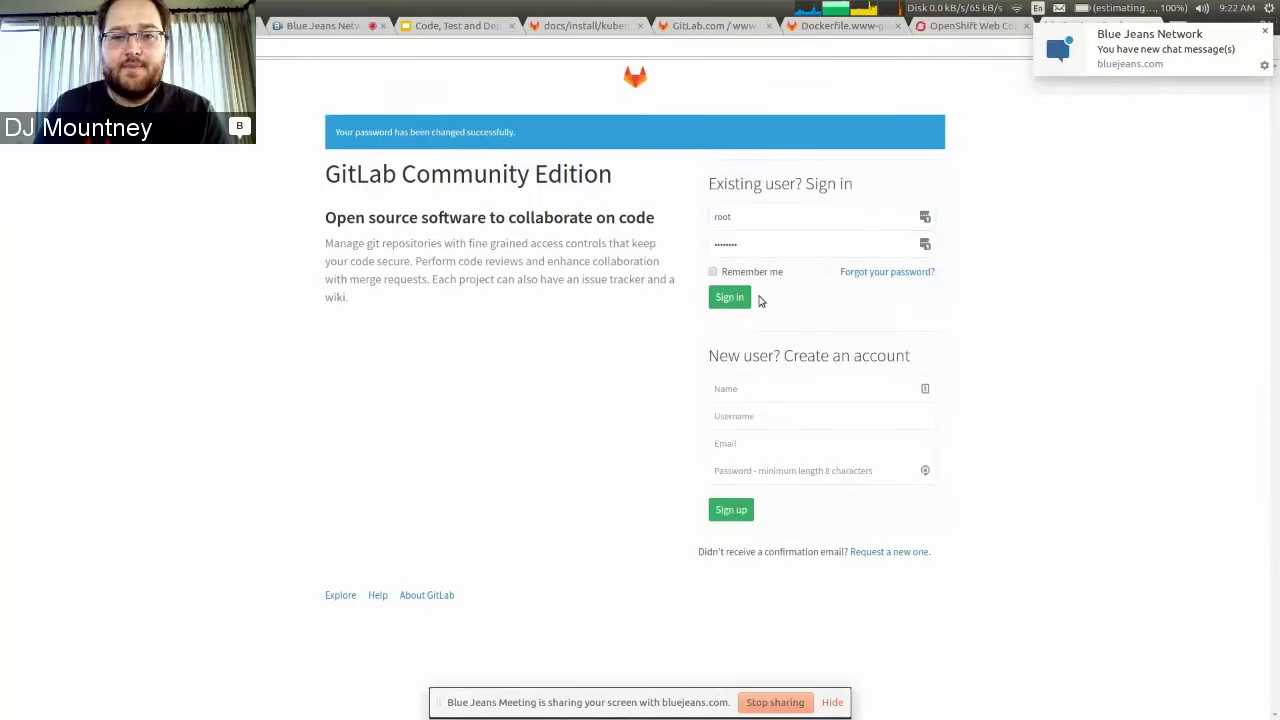
left_click(729, 299)
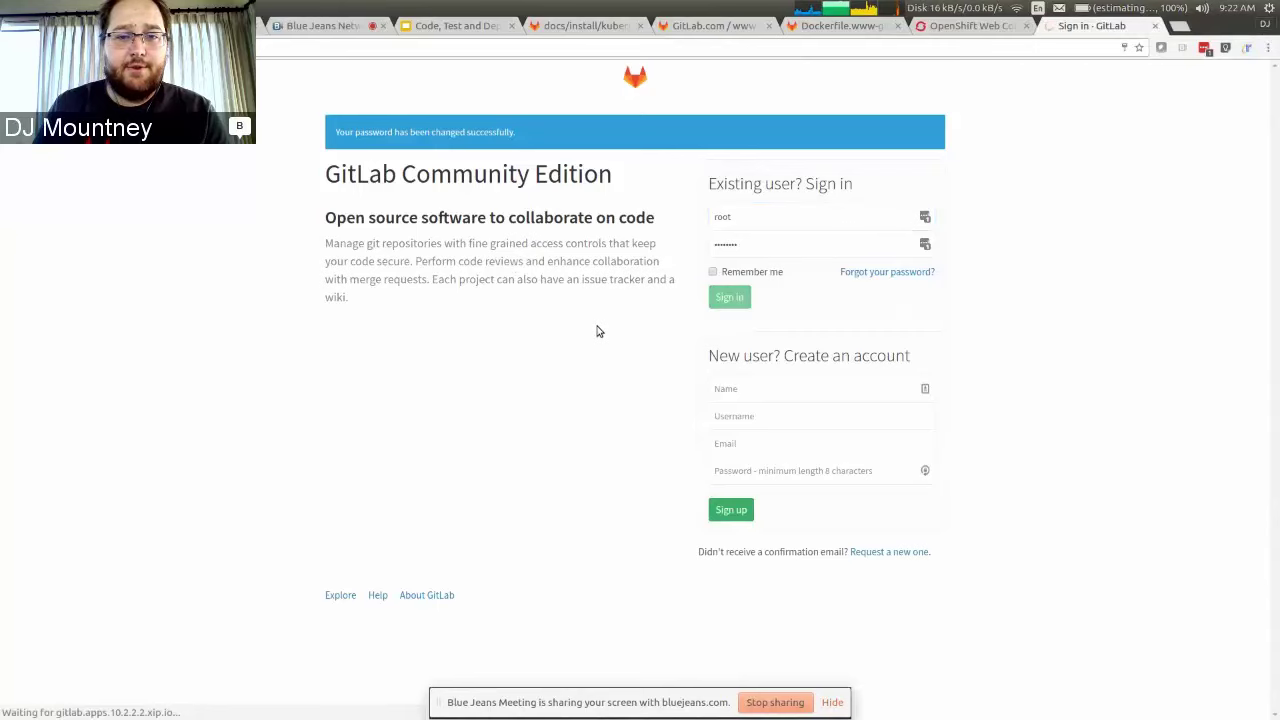
left_click(551, 116)
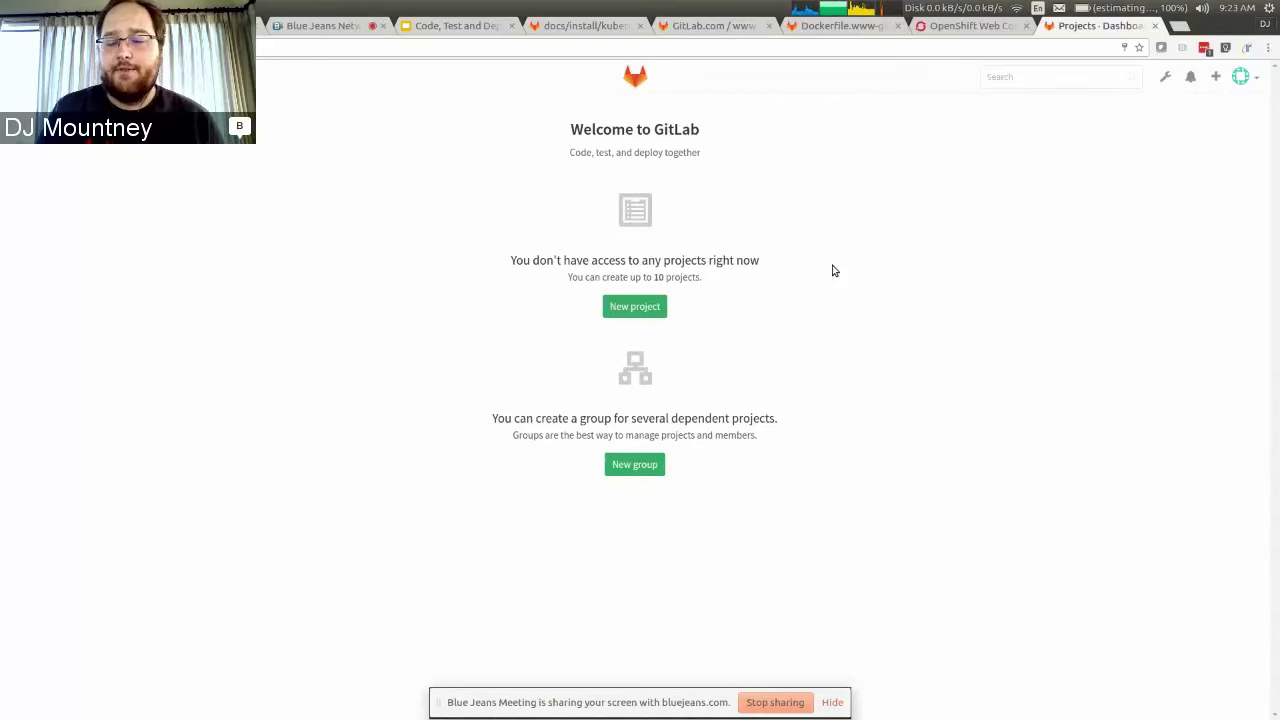
Open the Admin Area's application Settings page
left_click(1163, 78)
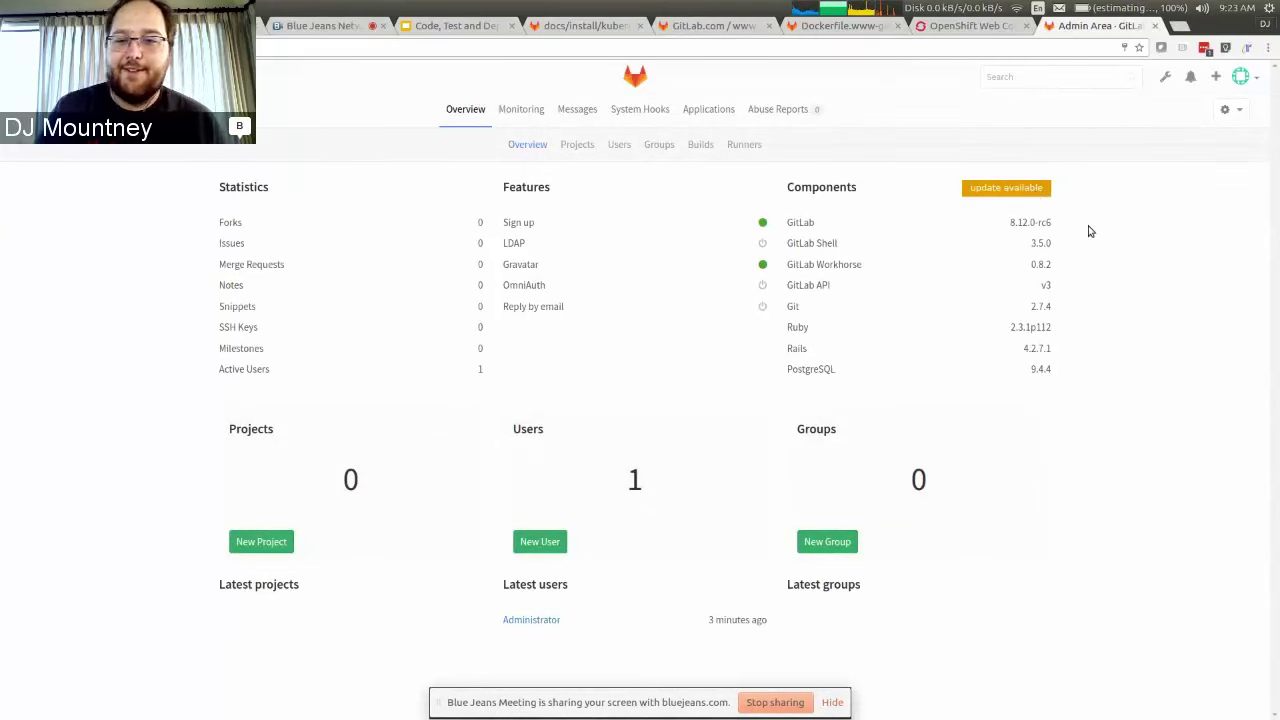
left_click(1229, 110)
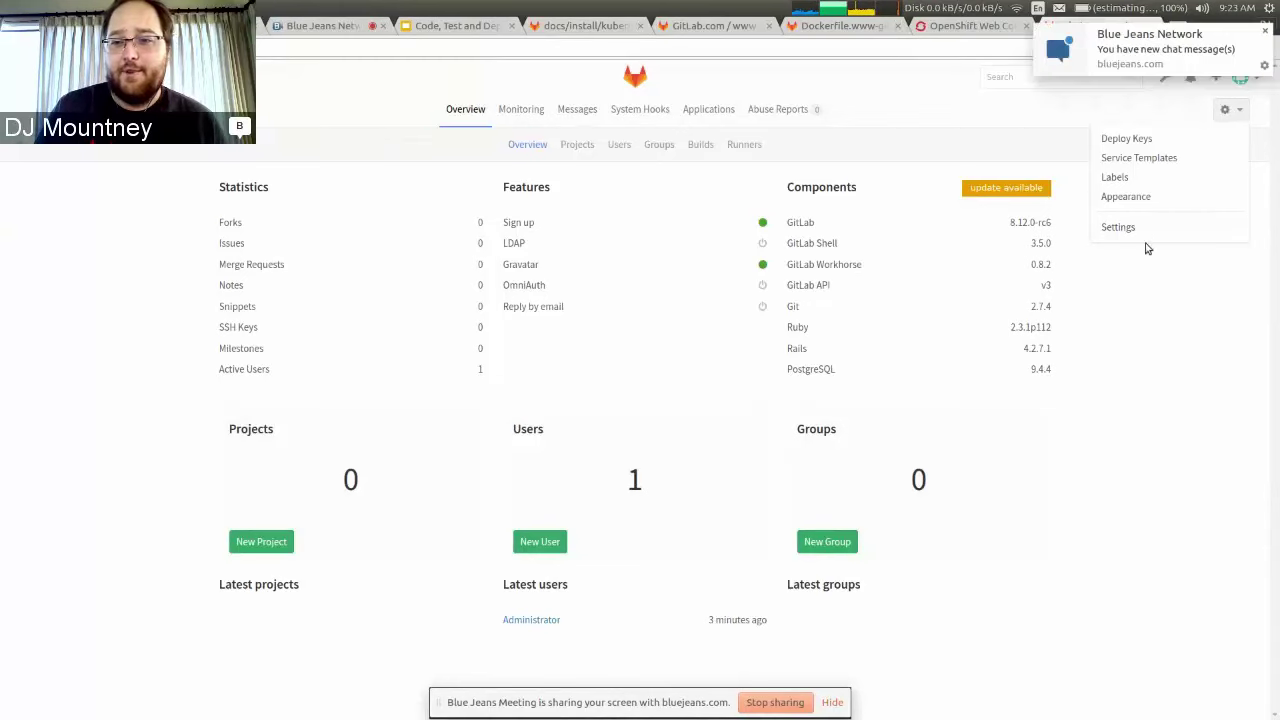
left_click(1141, 230)
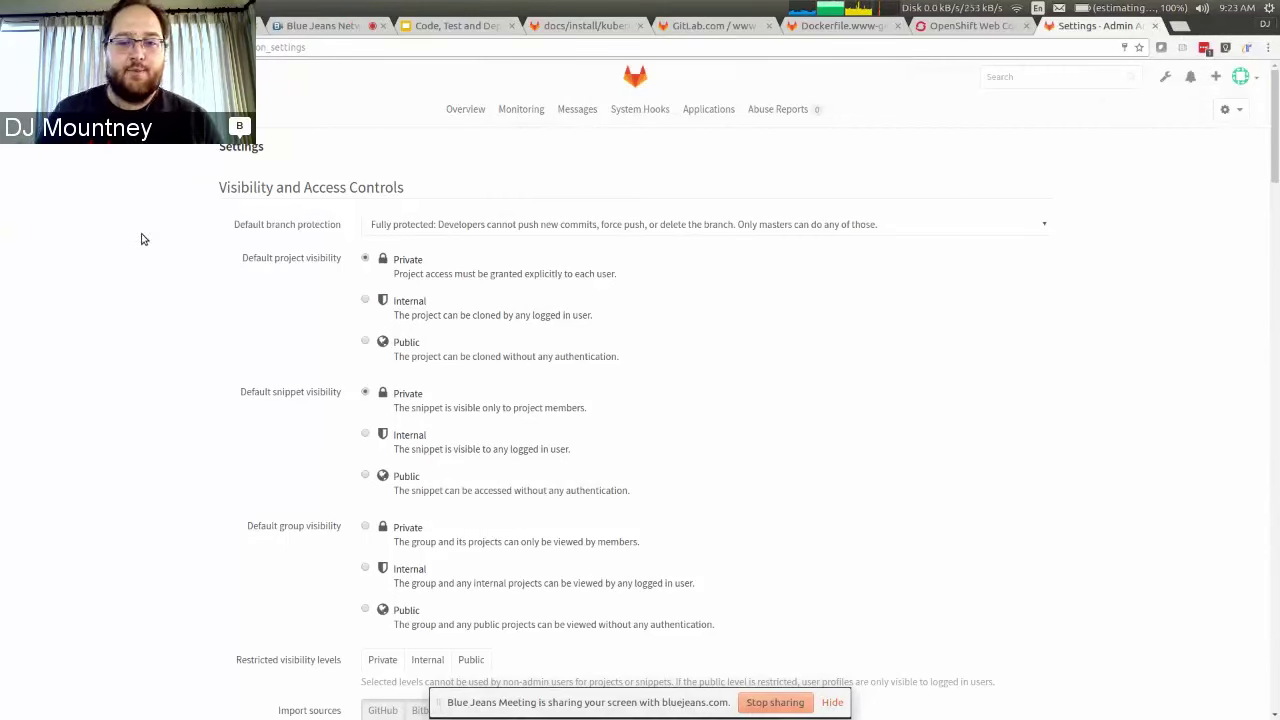
Review the application settings, with new-user sign-up disabled, and save them
scroll(149, 252, "down", 6)
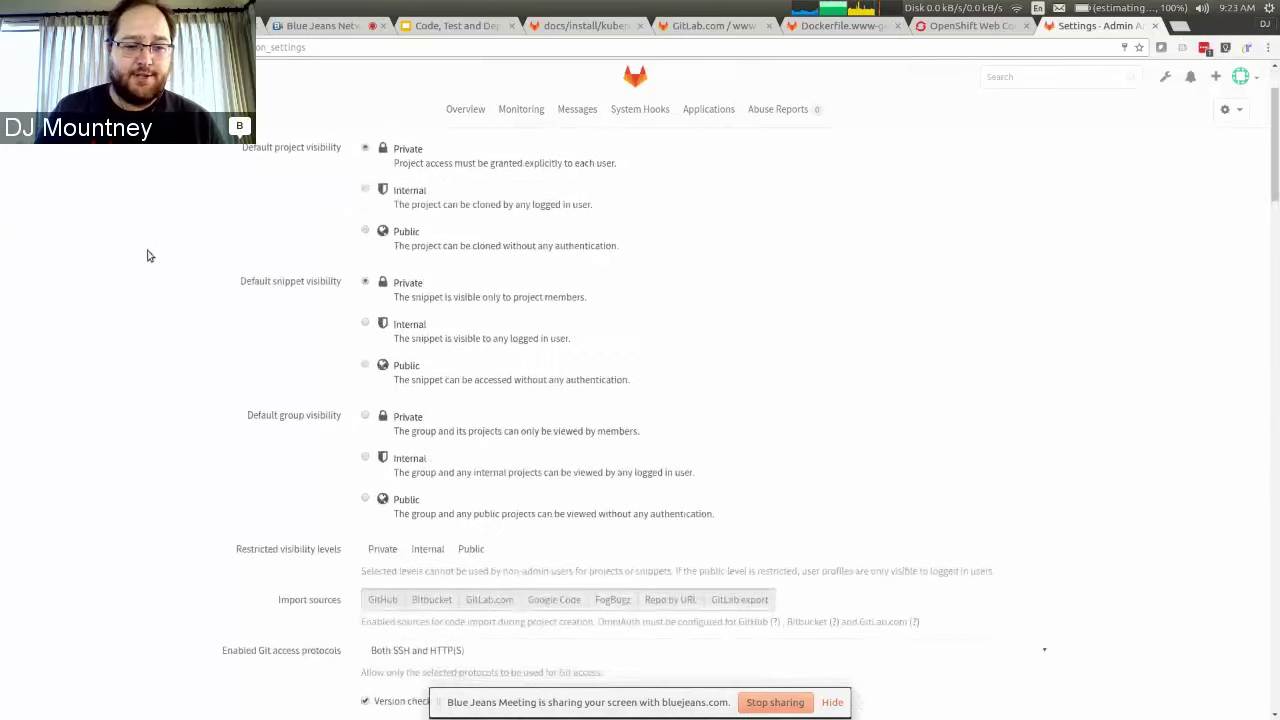
scroll(149, 247, "down", 10)
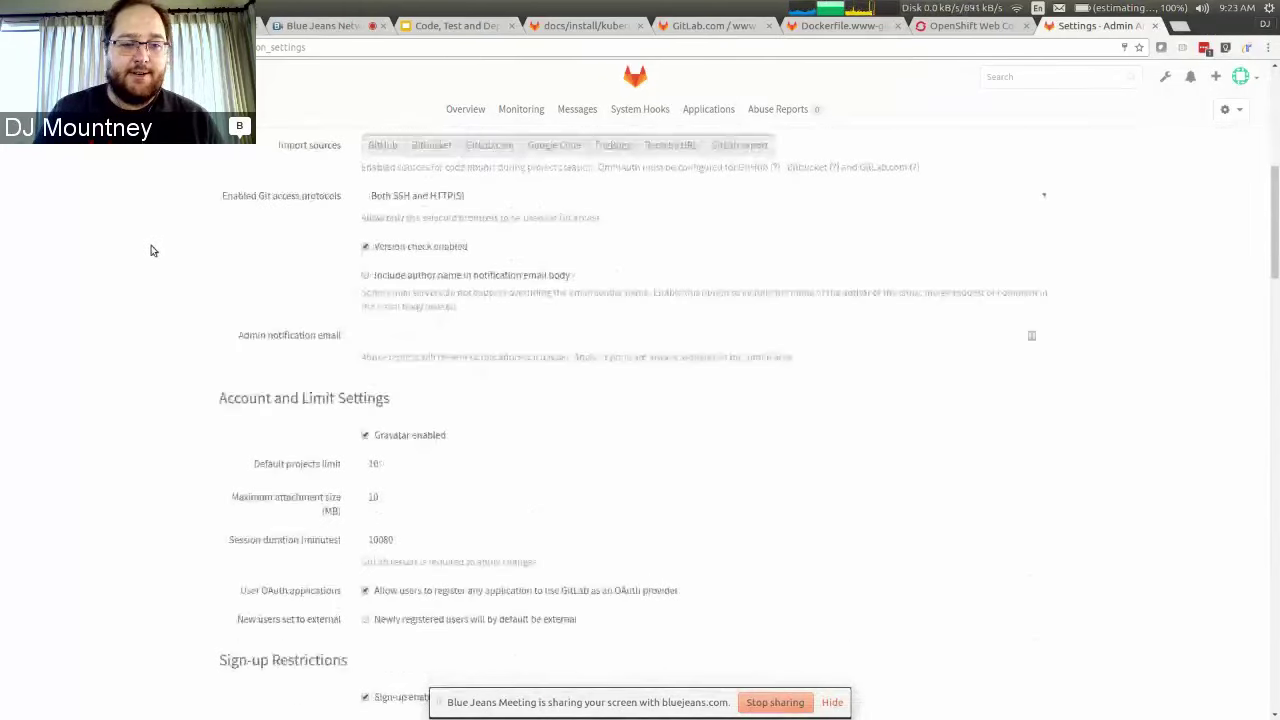
scroll(149, 240, "down", 12)
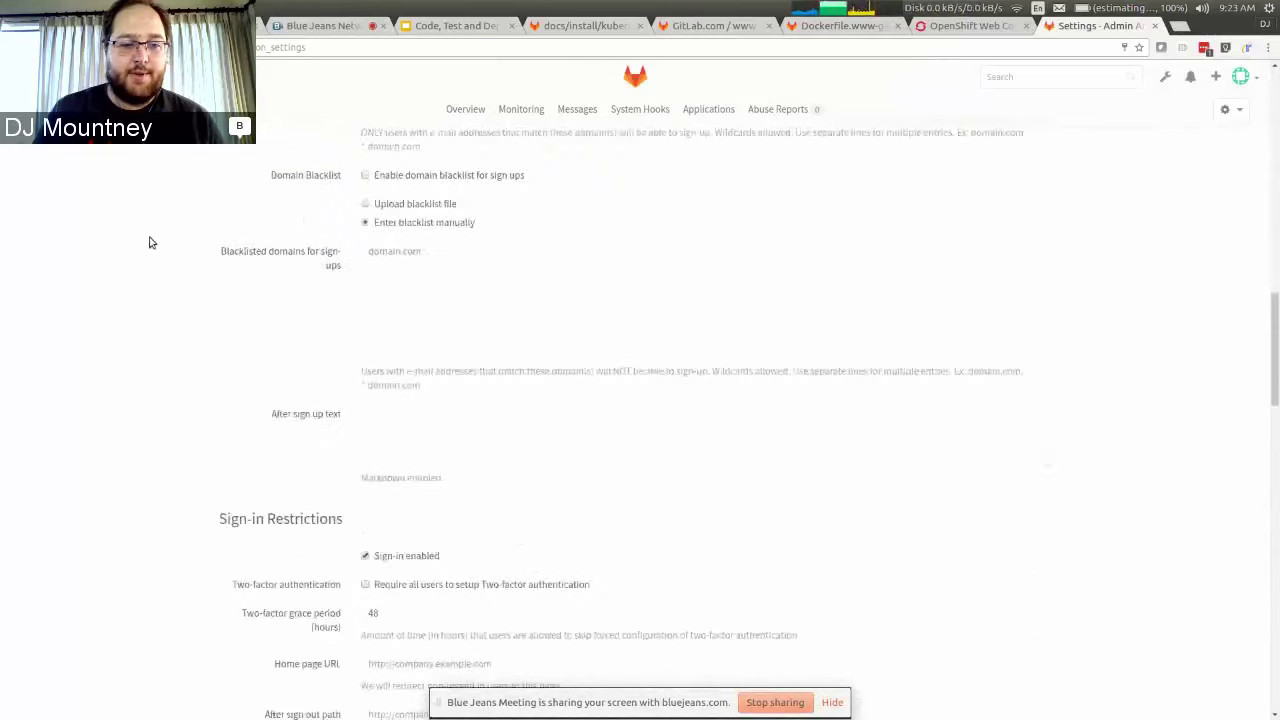
scroll(144, 239, "down", 1)
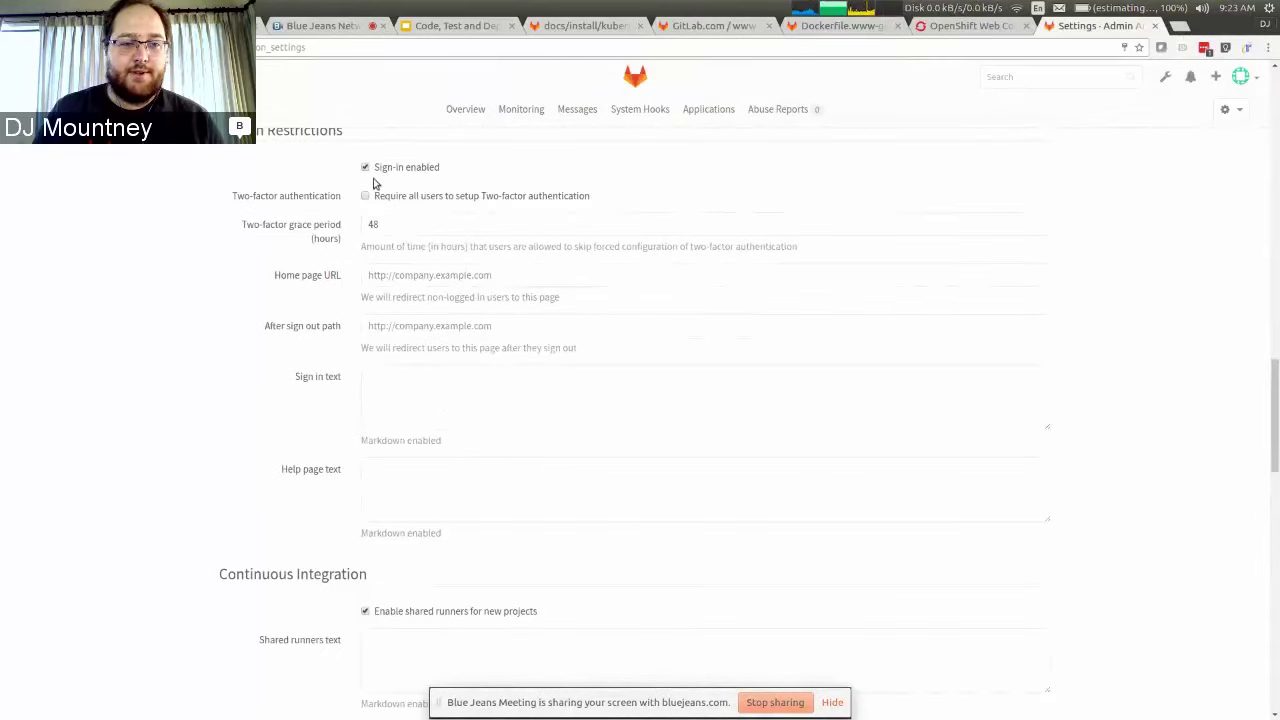
scroll(283, 203, "up", 4)
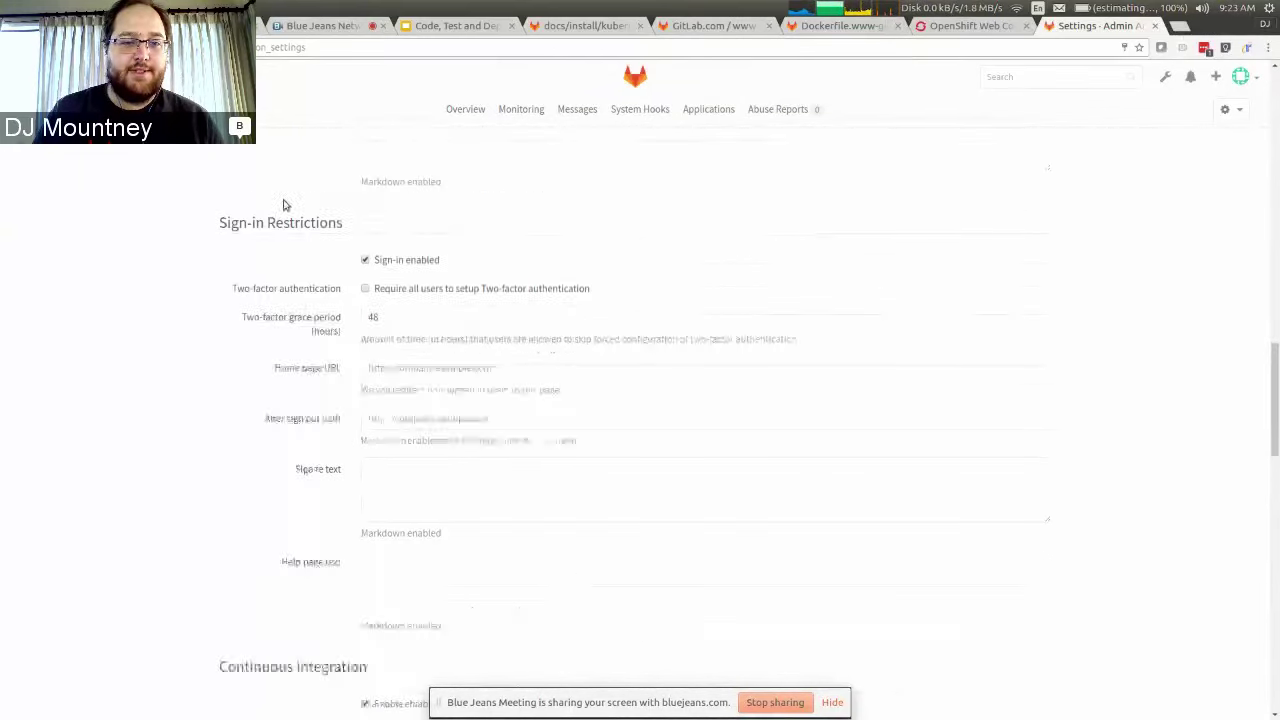
scroll(285, 210, "up", 4)
scroll(286, 217, "up", 4)
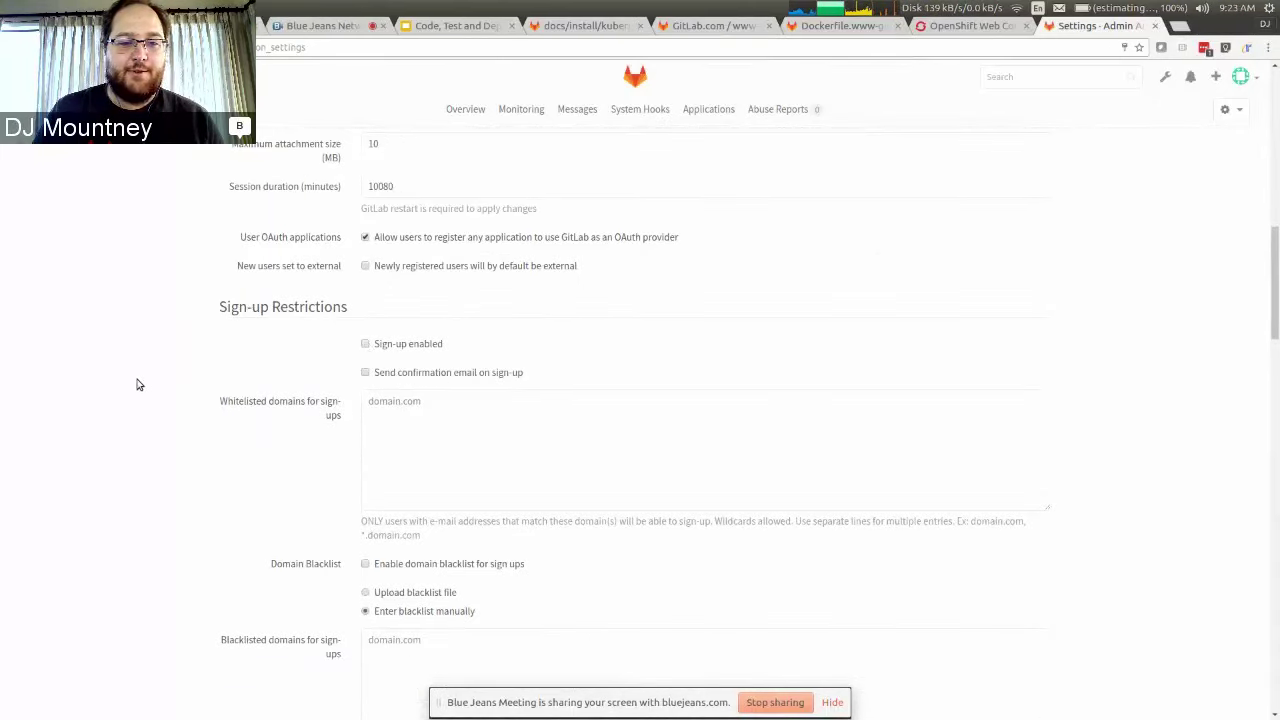
scroll(137, 375, "down", 4)
scroll(137, 372, "down", 12)
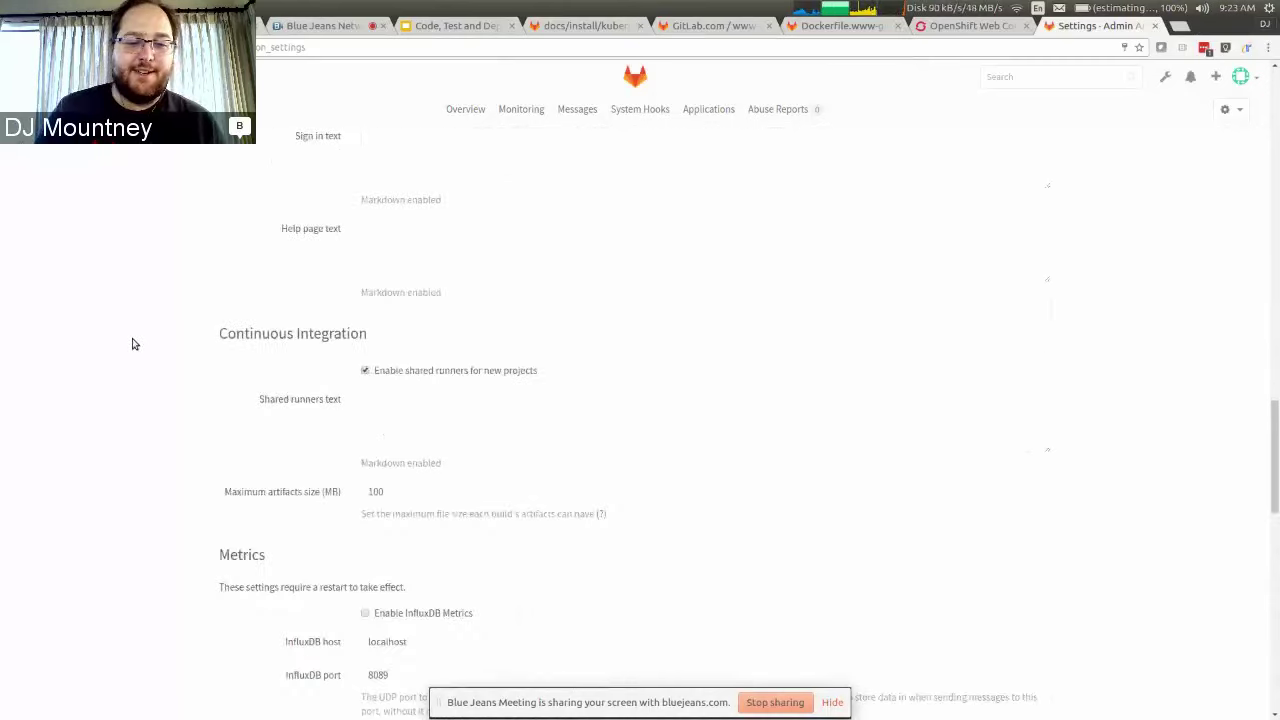
scroll(140, 356, "down", 13)
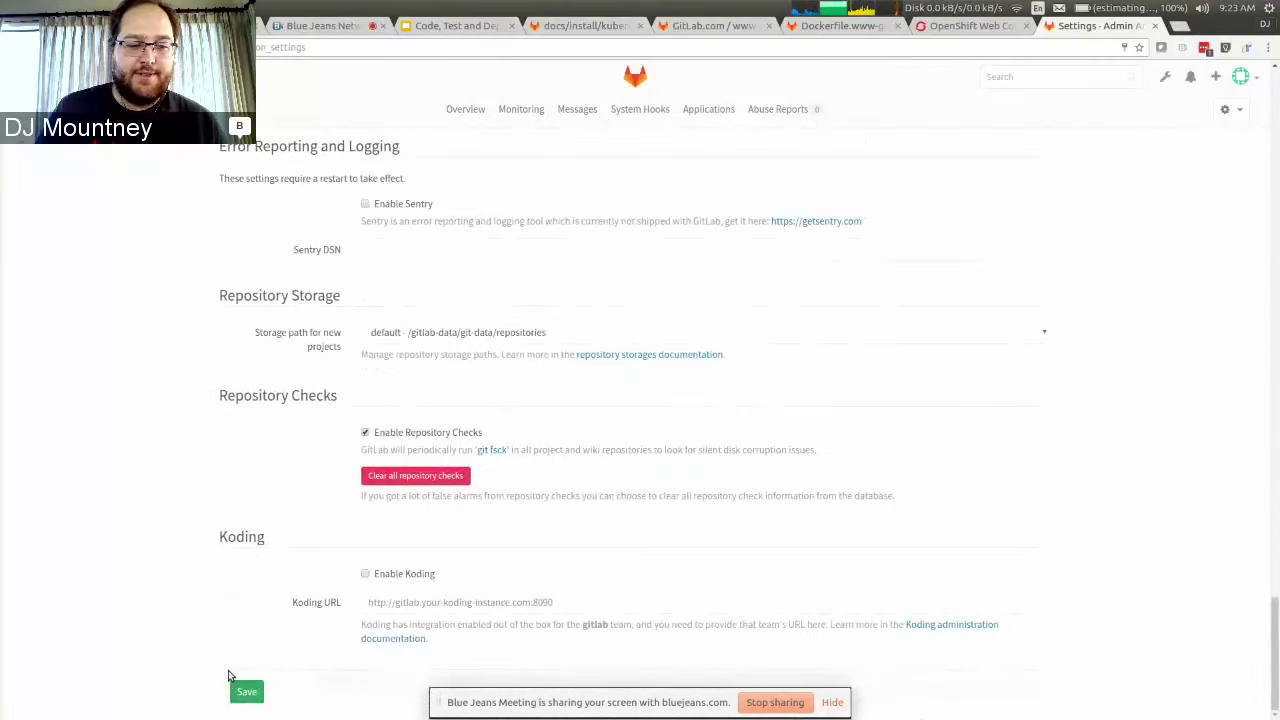
left_click(246, 691)
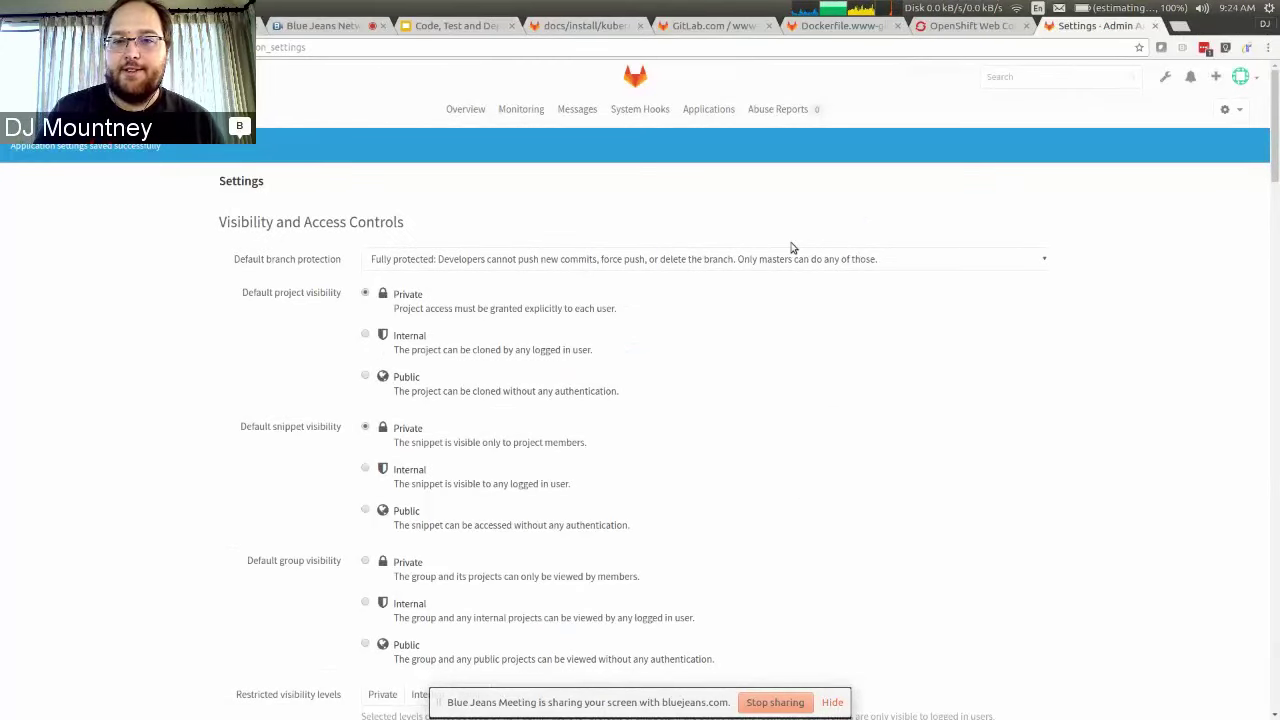
left_click(782, 140)
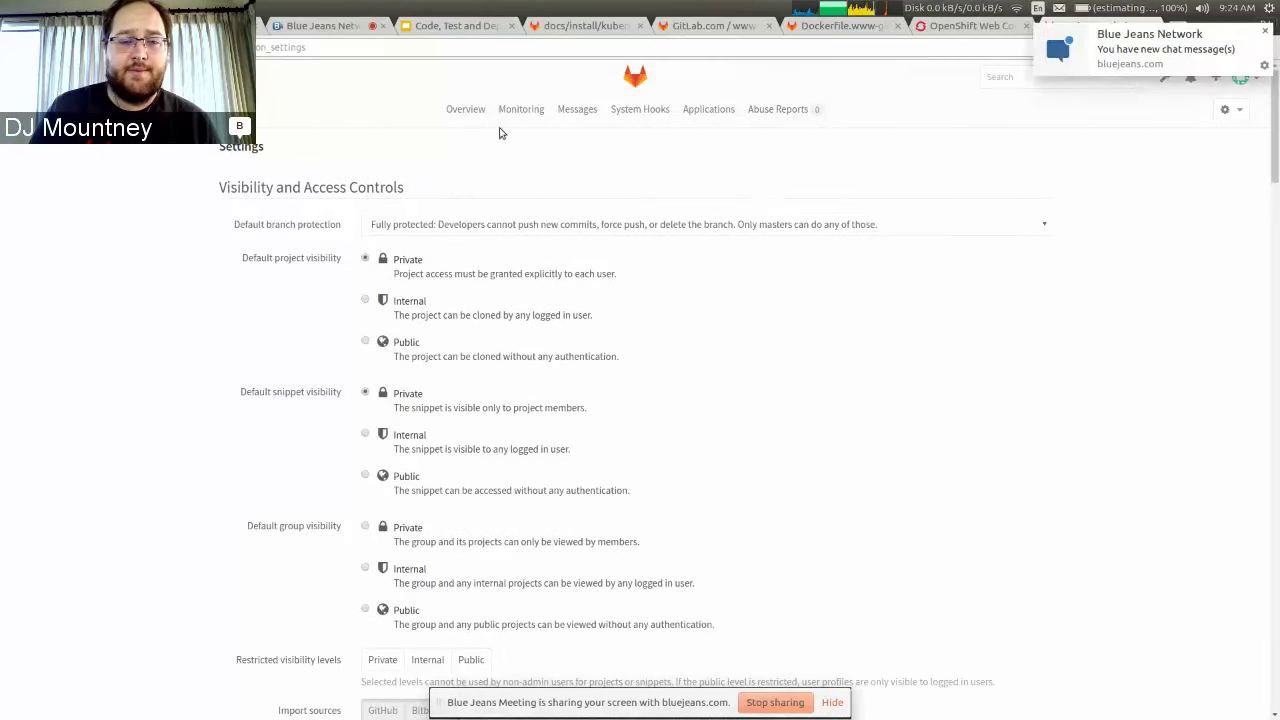
Start a new project from the projects dashboard
left_click(20, 76)
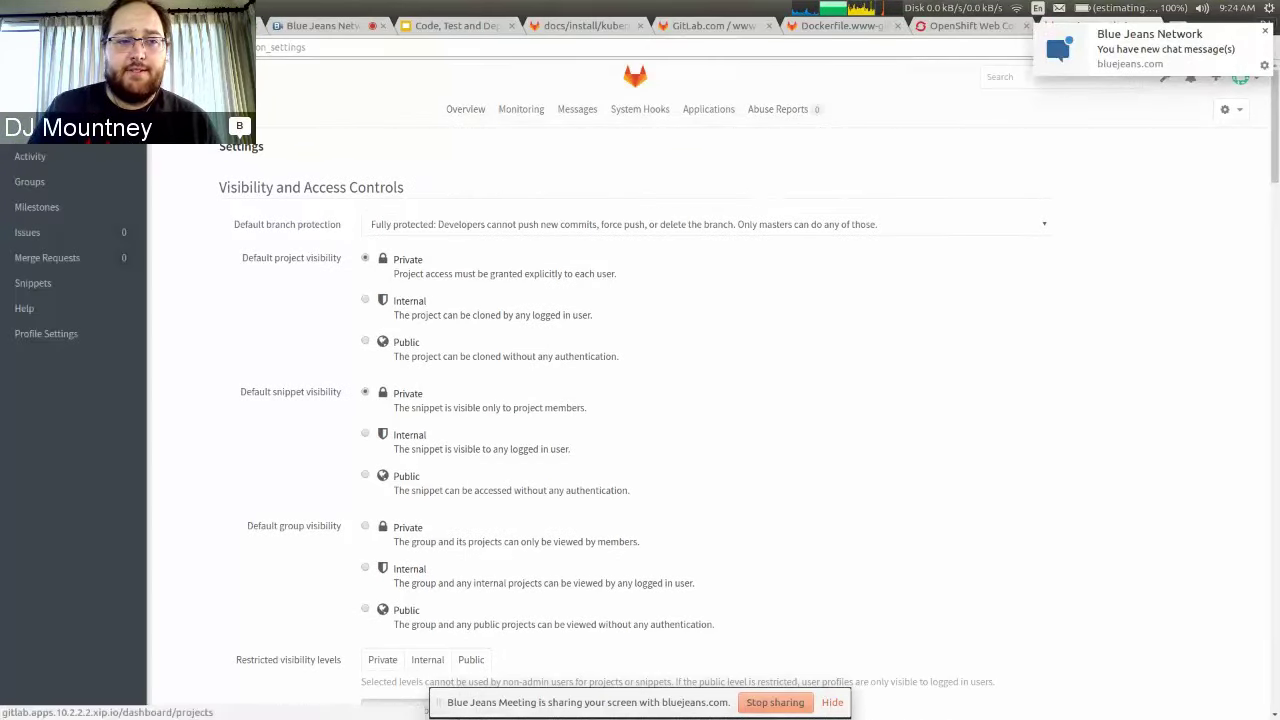
left_click(30, 131)
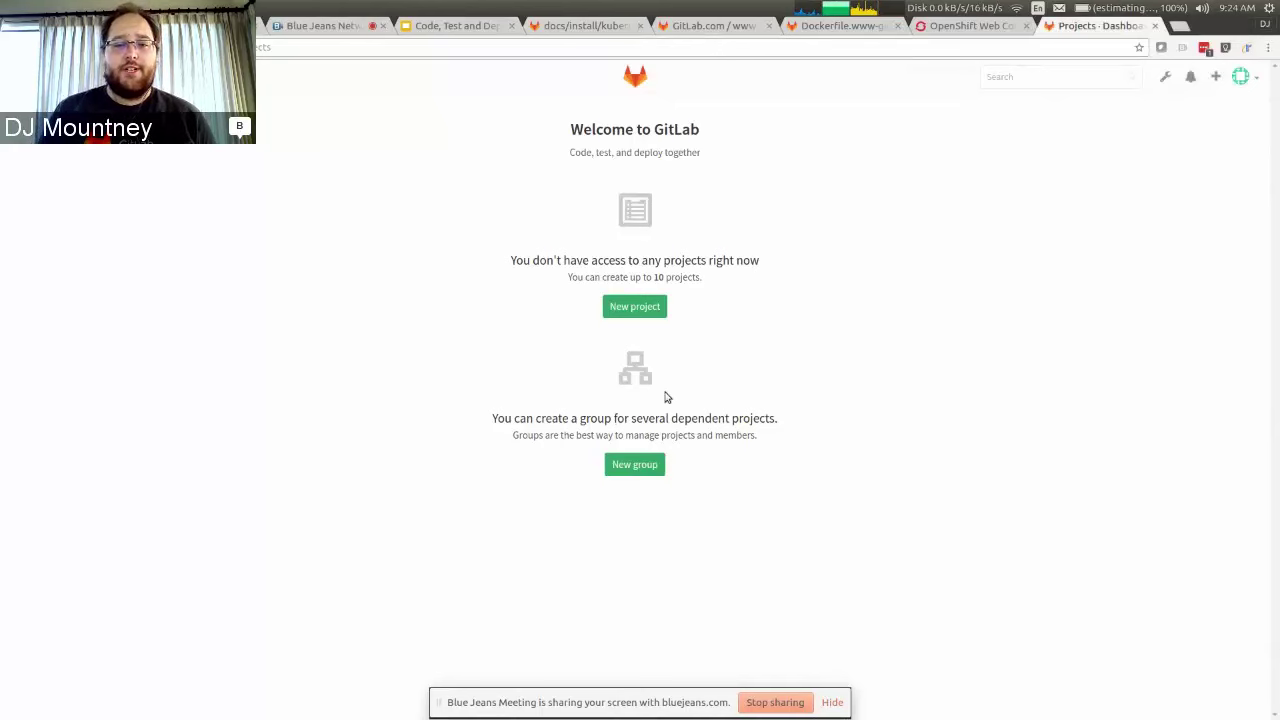
left_click(659, 308)
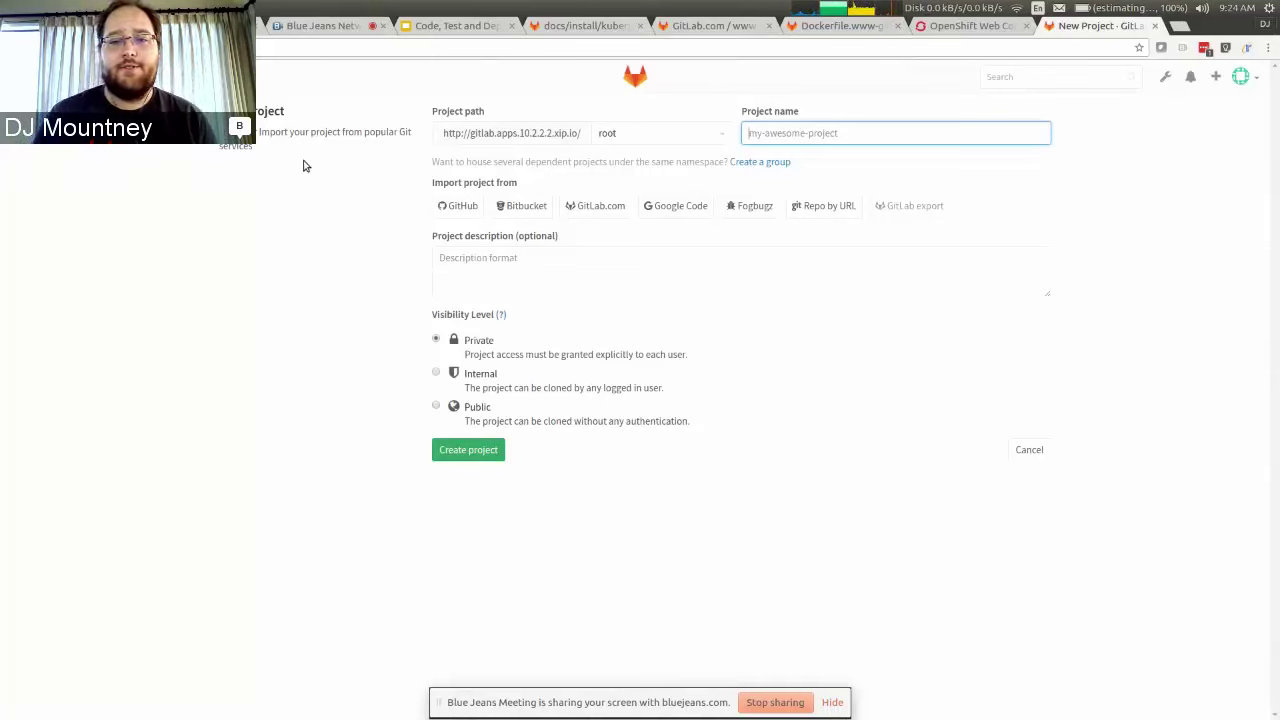
Name the project 'website' and choose importing from a Repo by URL
left_click(826, 134)
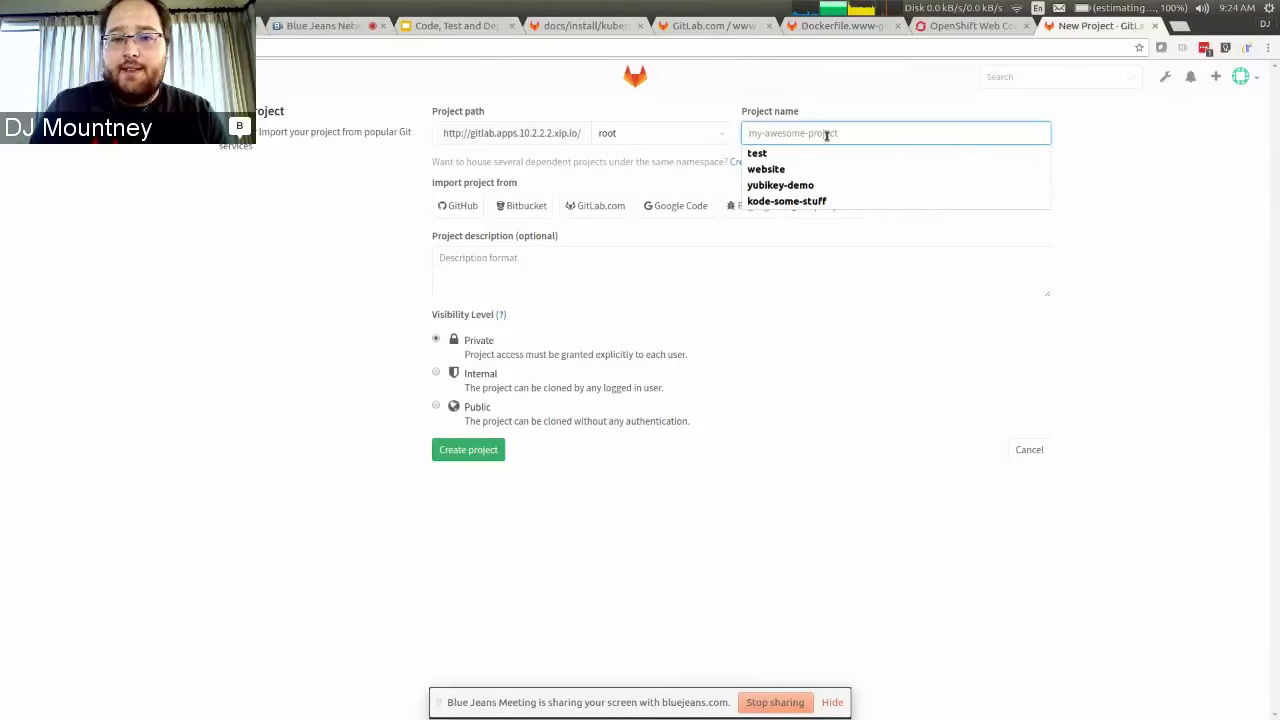
type("websi")
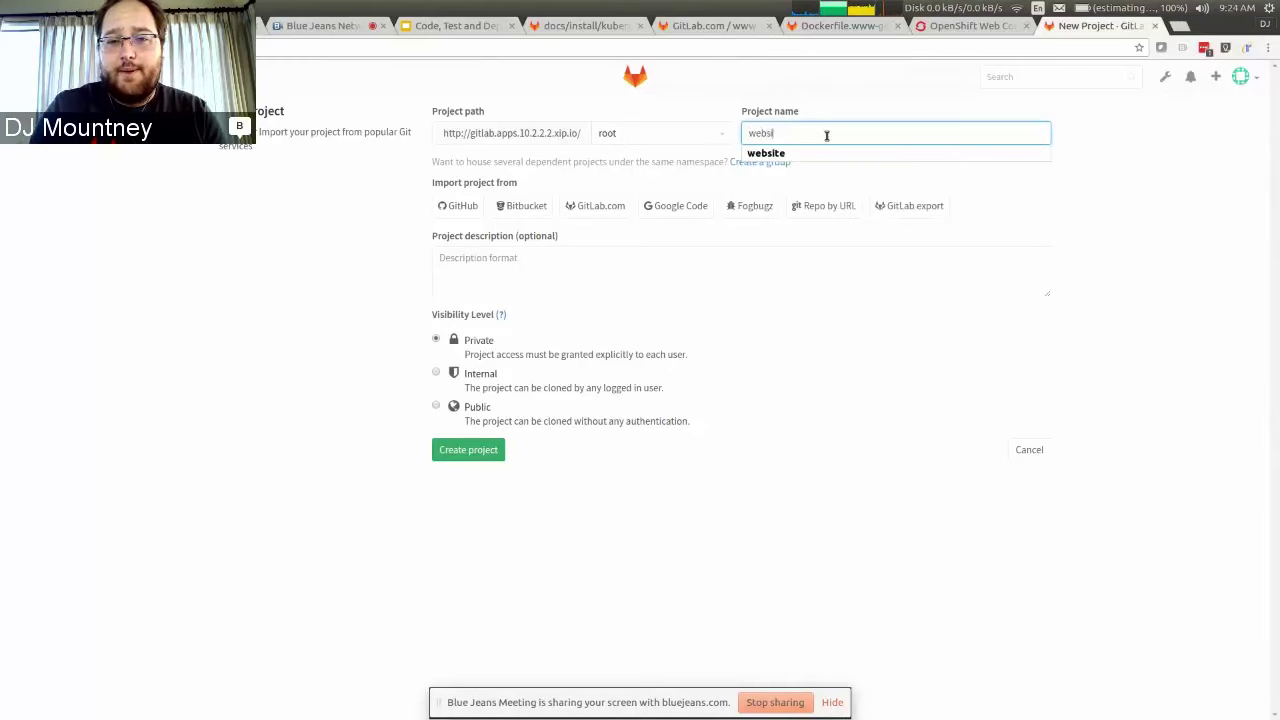
type("te")
left_click(760, 278)
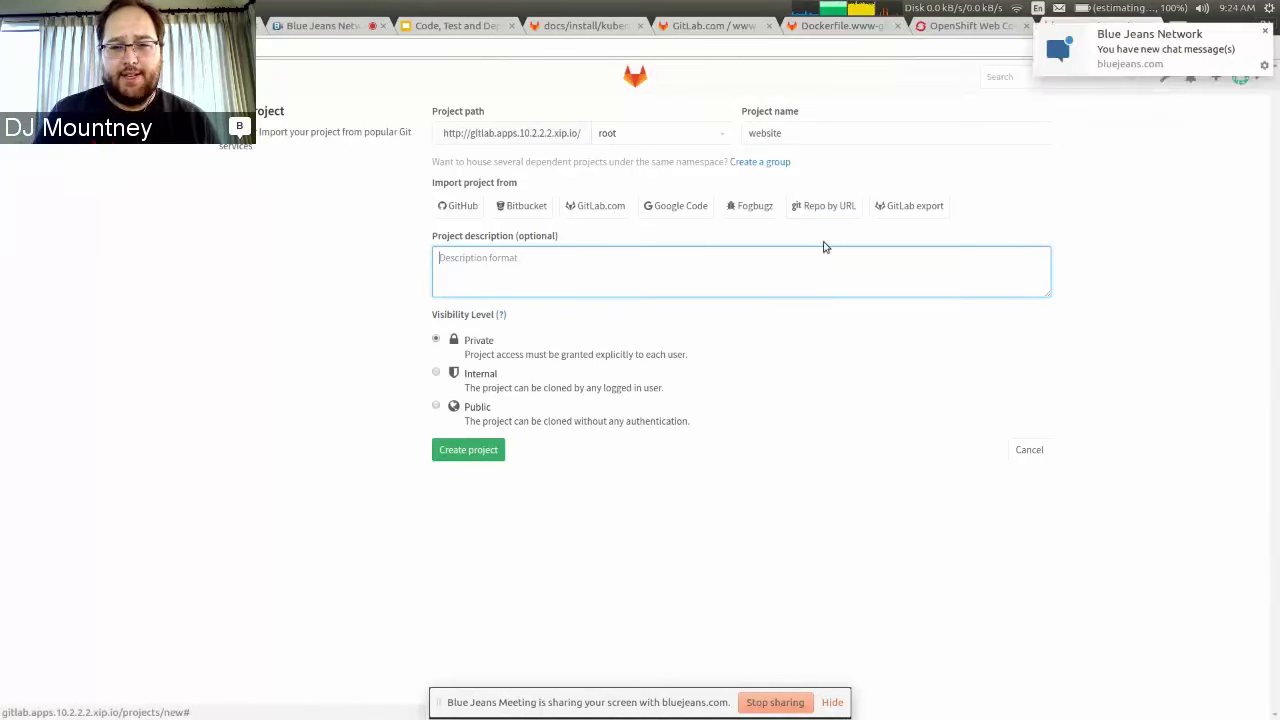
left_click(826, 208)
left_click(761, 245)
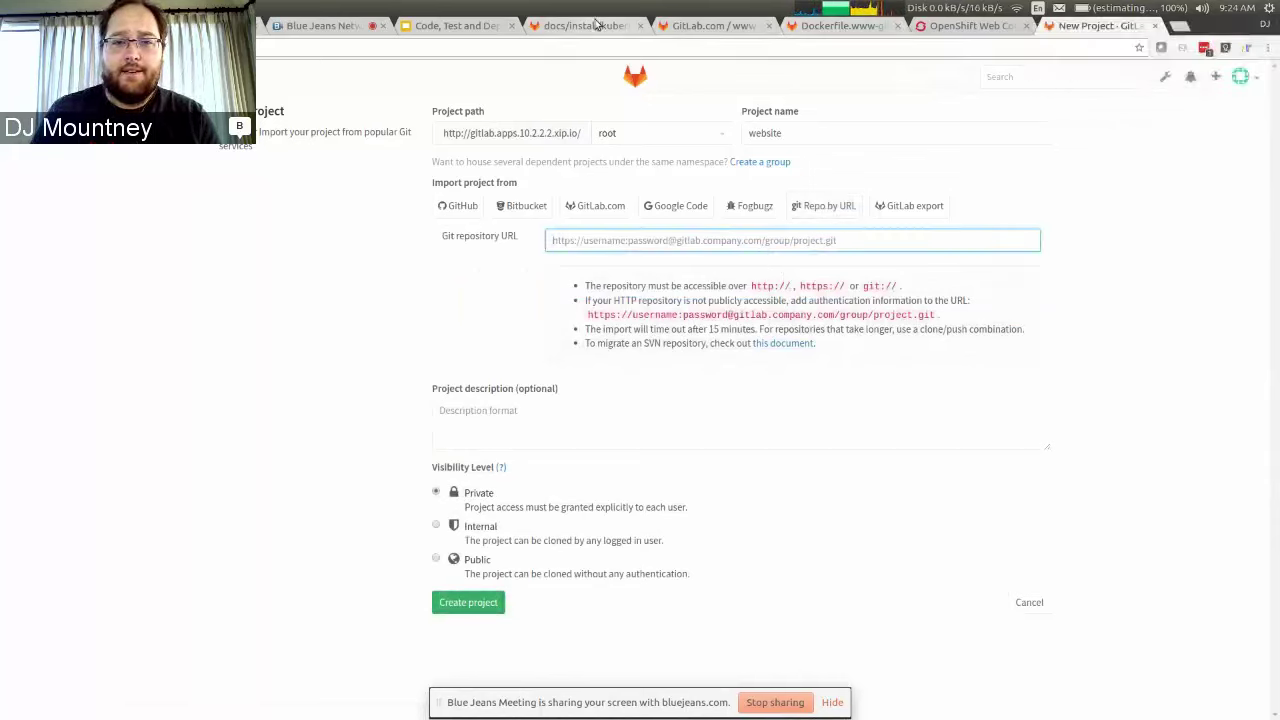
Copy the clone URL from the gitlab.com www-gitlab-com project page
left_click(698, 27)
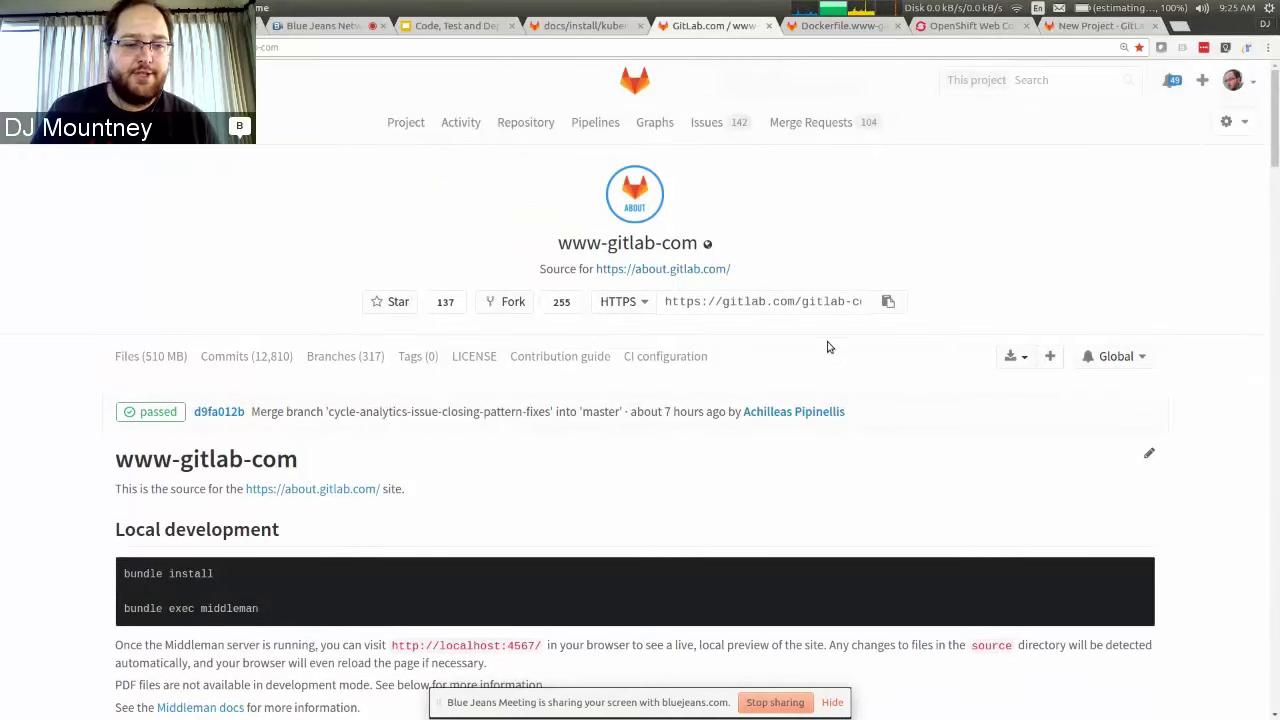
left_click(888, 301)
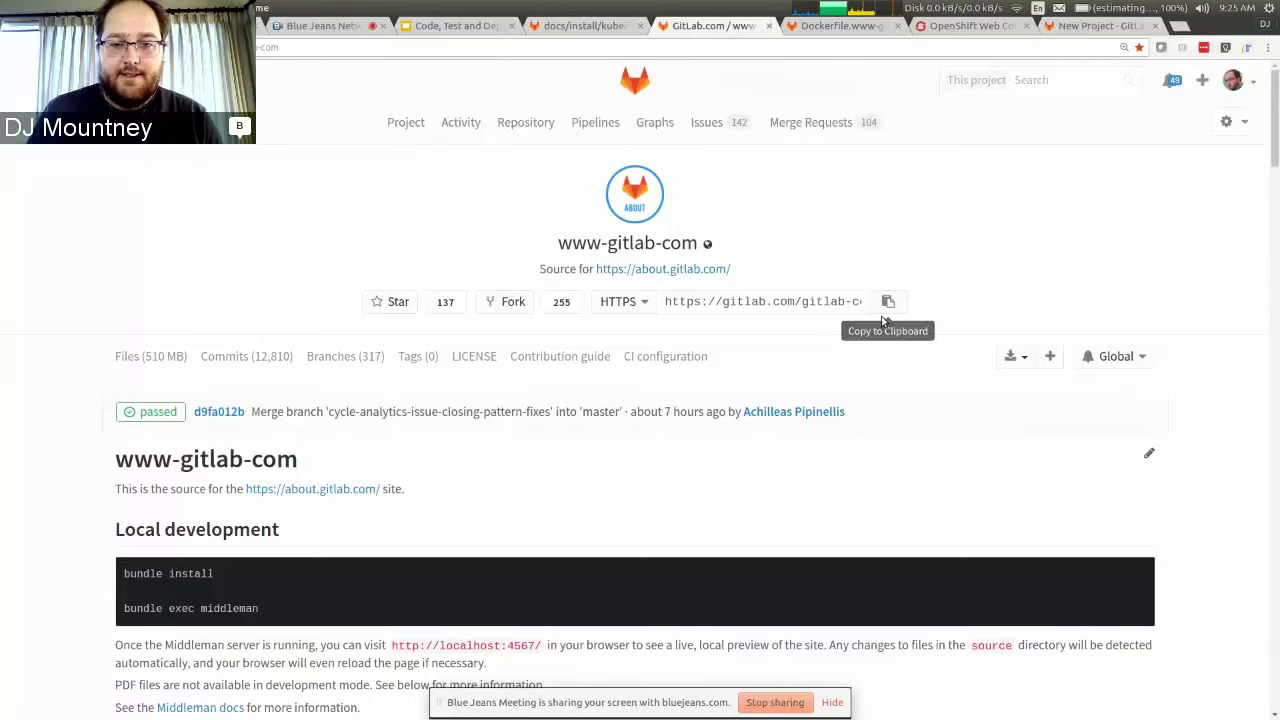
left_click(836, 30)
left_click(960, 30)
left_click(1045, 24)
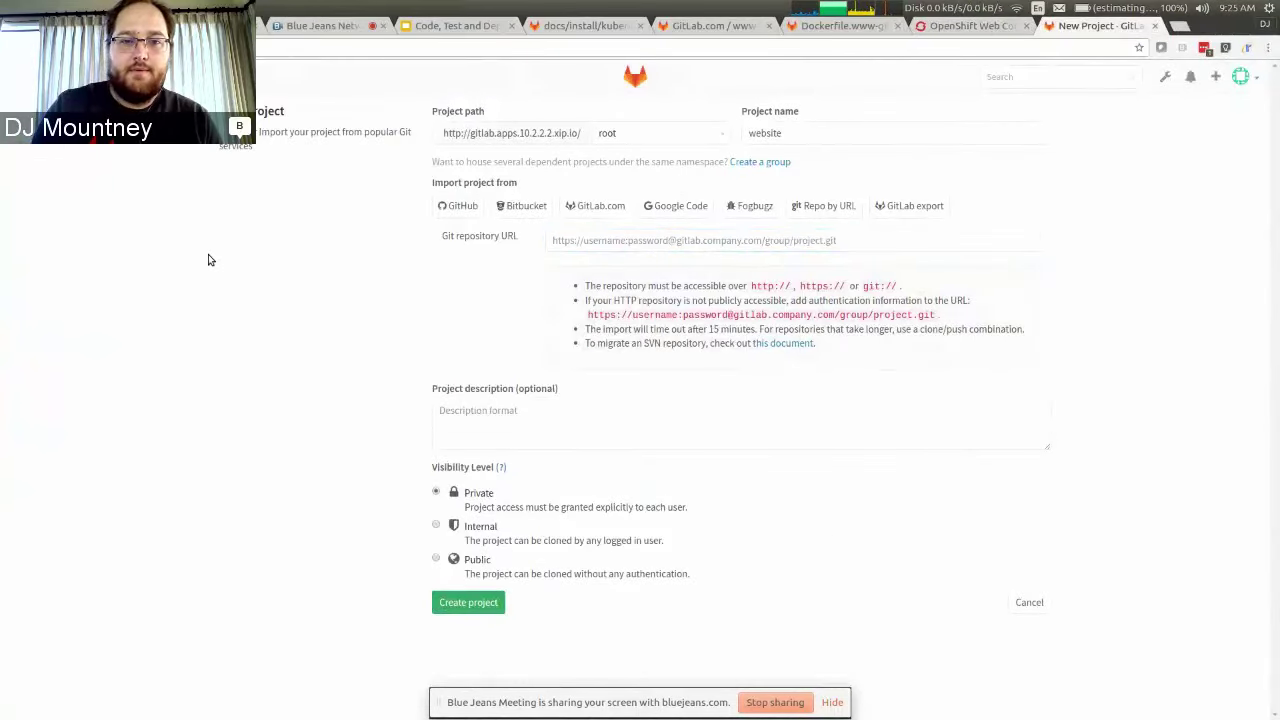
key("ctrl+plus")
key("ctrl+plus")
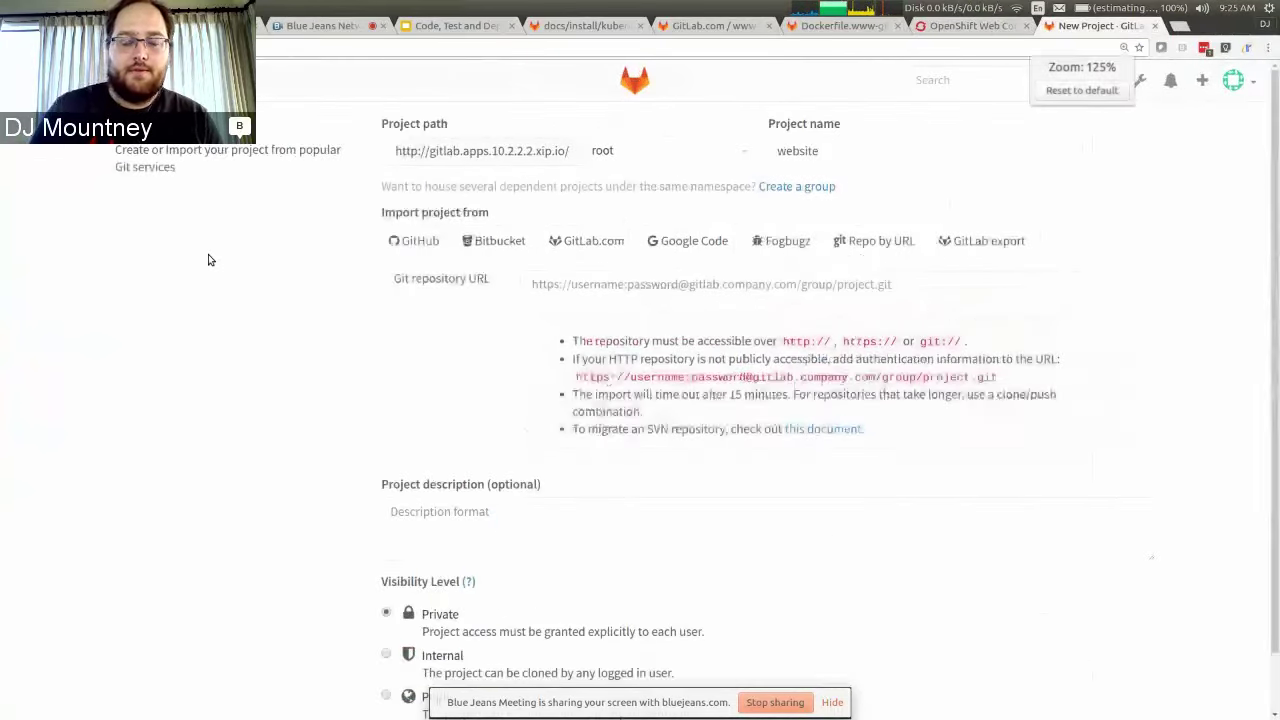
left_click(630, 286)
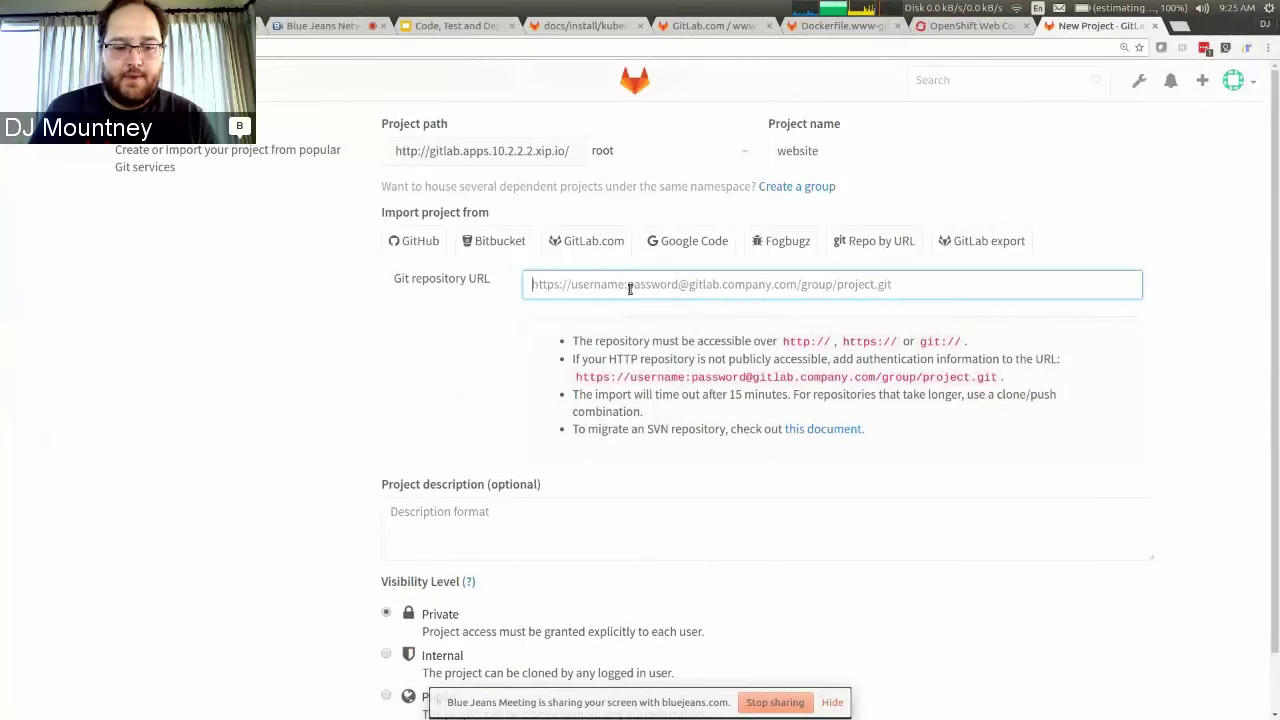
key("ctrl+v")
left_click(325, 338)
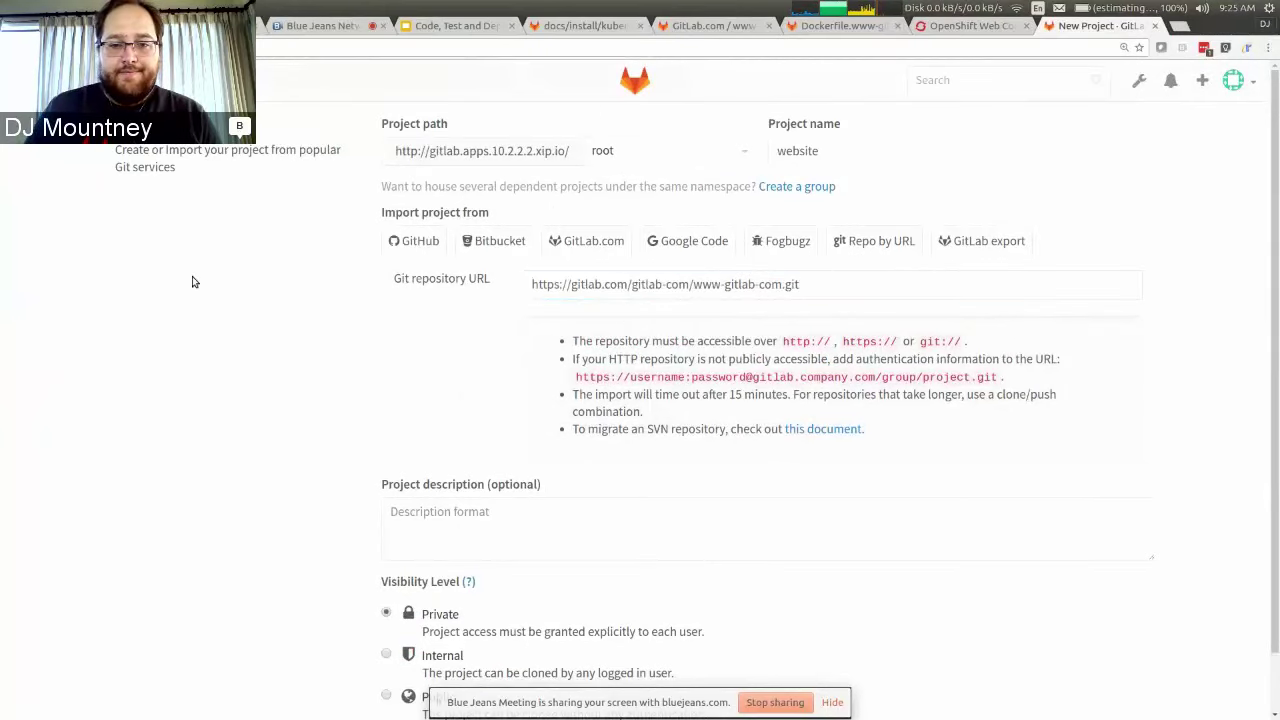
scroll(307, 524, "down", 1)
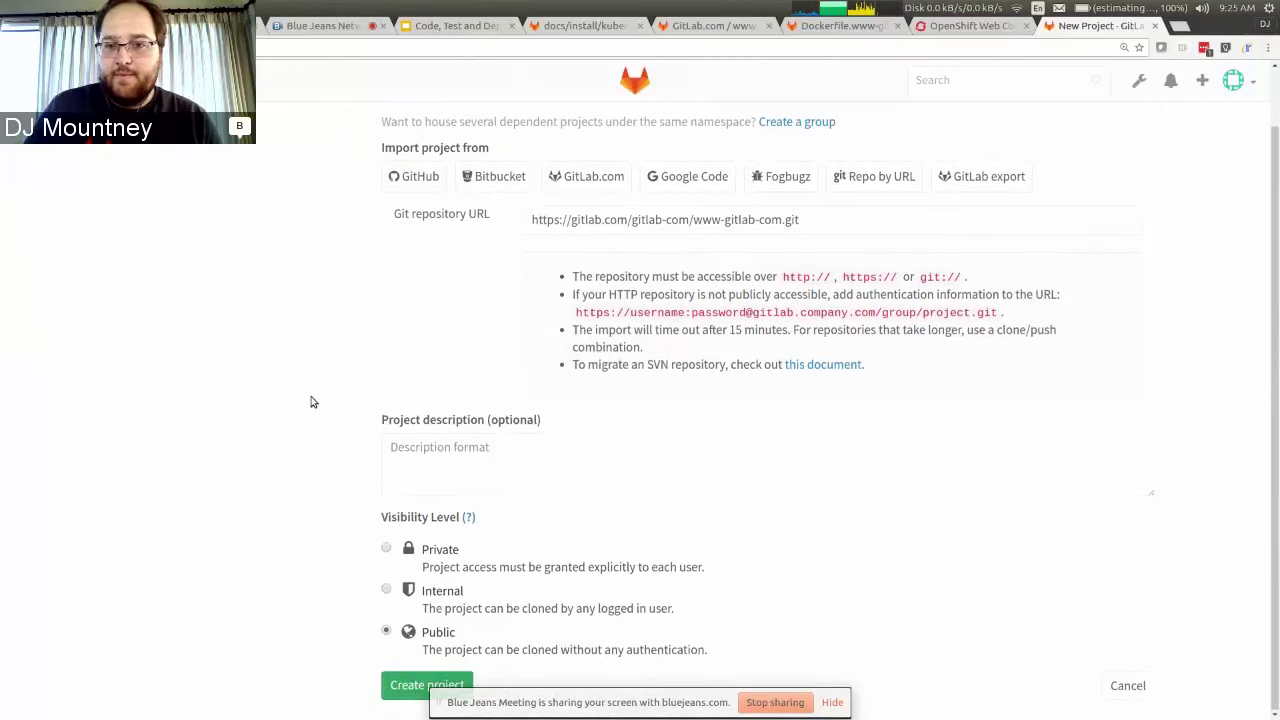
scroll(320, 406, "up", 1)
scroll(319, 400, "down", 1)
scroll(315, 398, "up", 1)
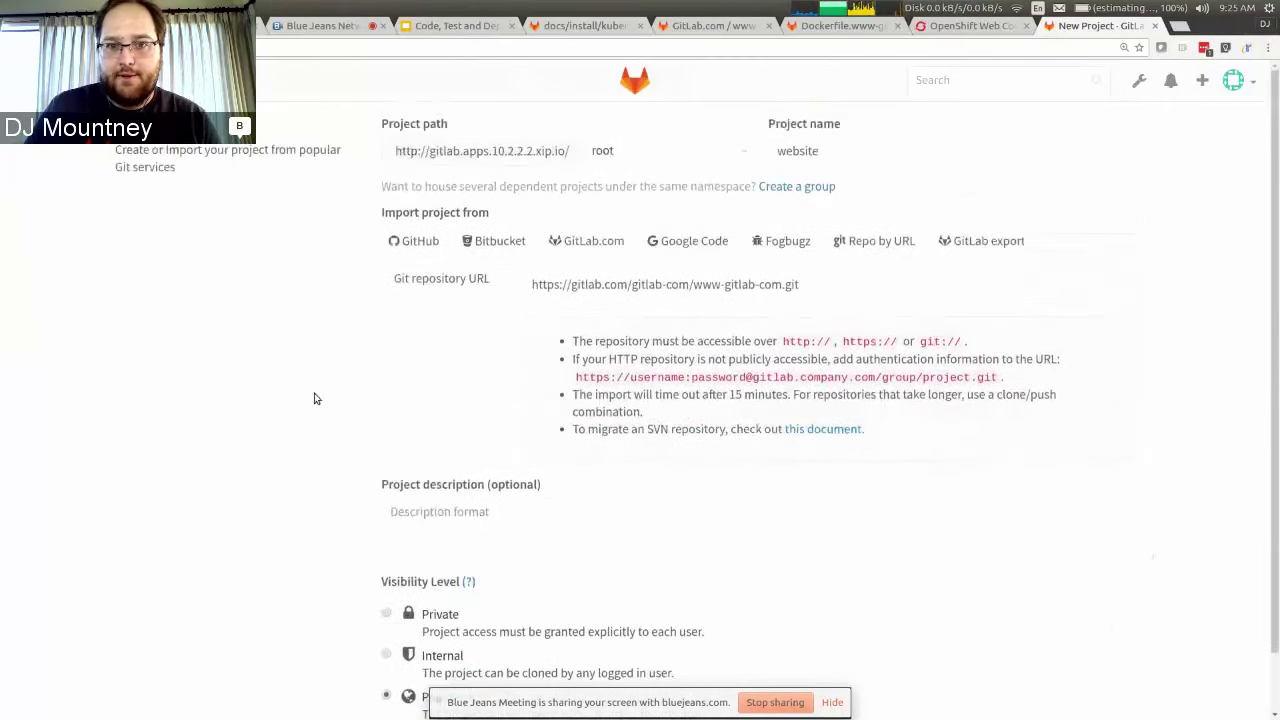
scroll(322, 399, "down", 1)
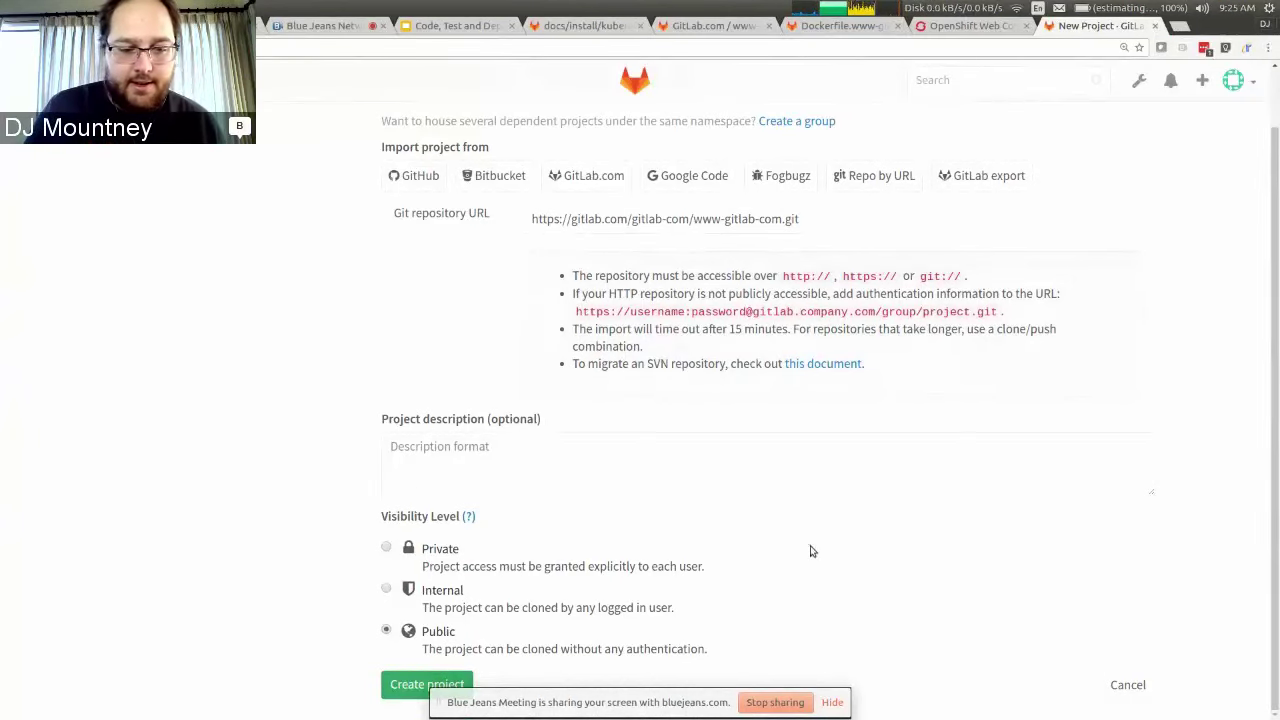
Create the website project, wait for the www-gitlab-com import, then postpone the SSH key reminder
left_click(399, 686)
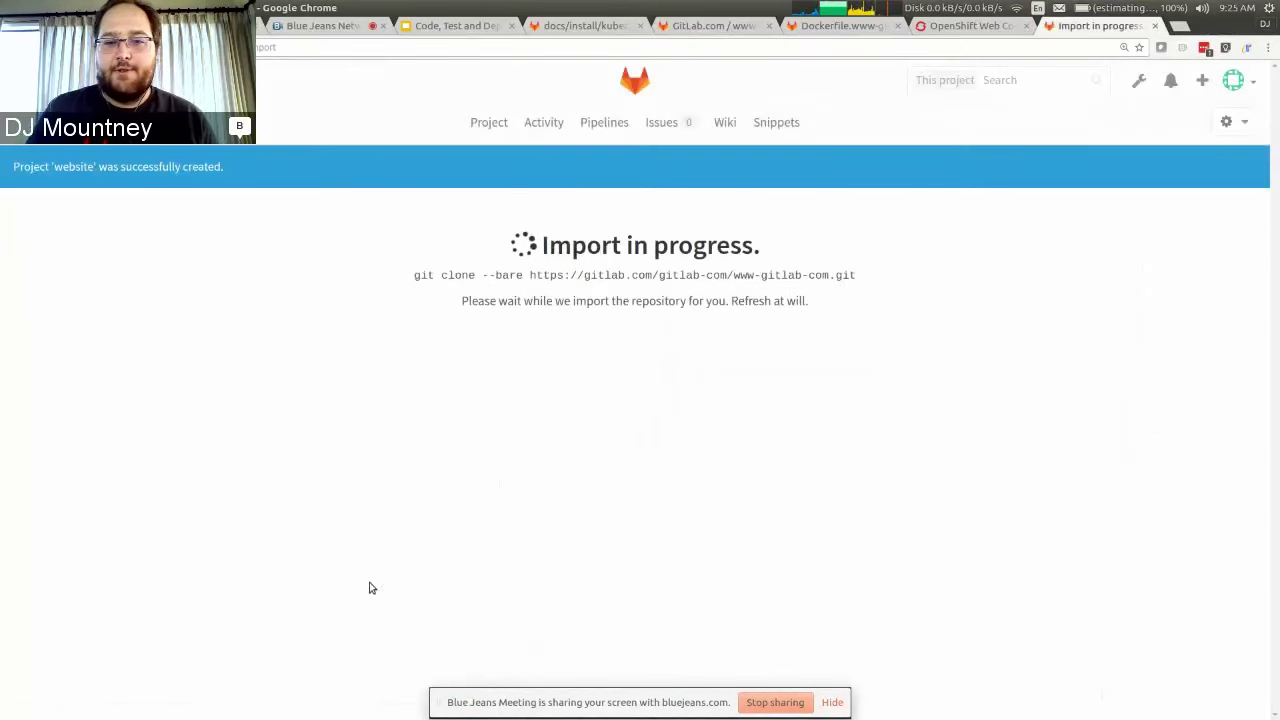
left_click(740, 26)
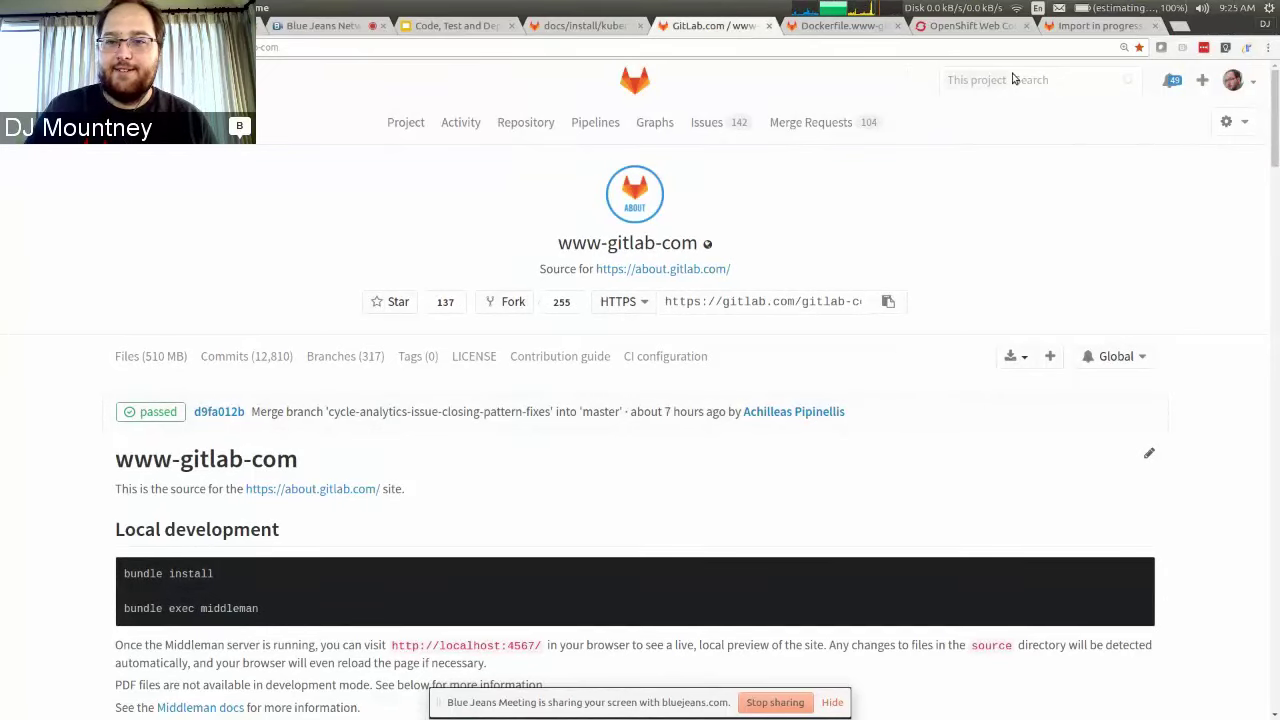
left_click(1090, 26)
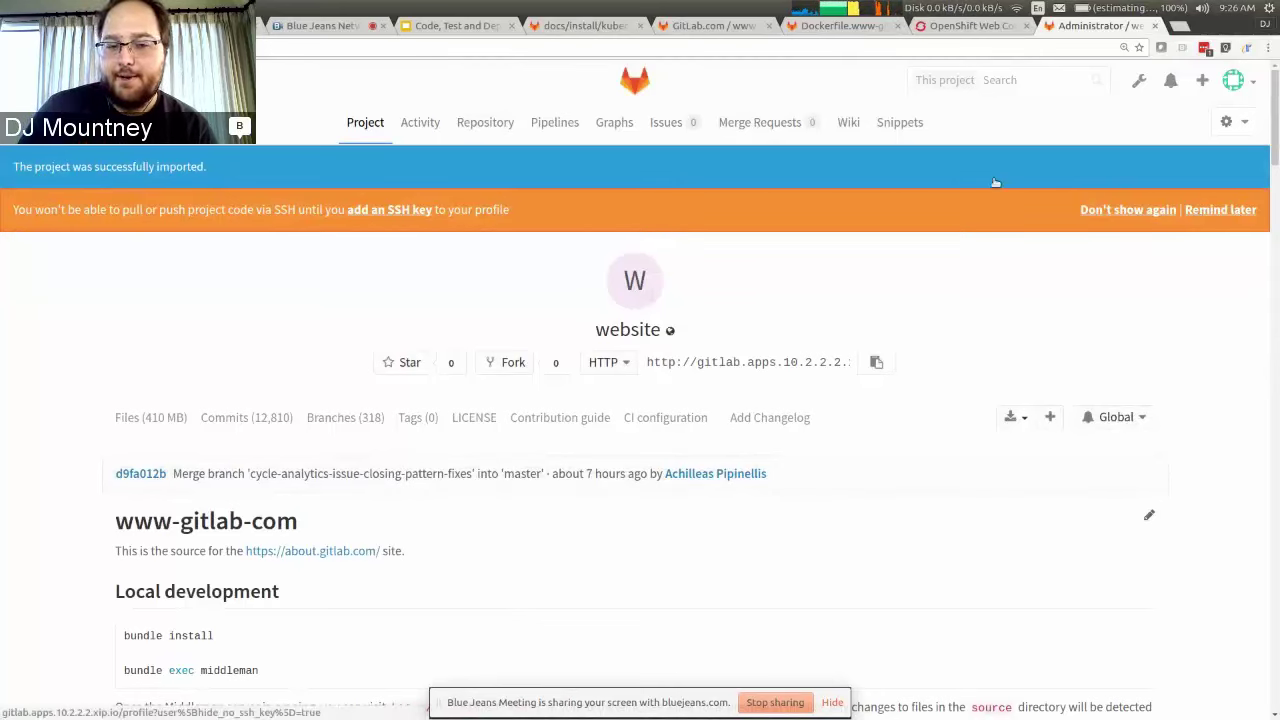
left_click(1212, 211)
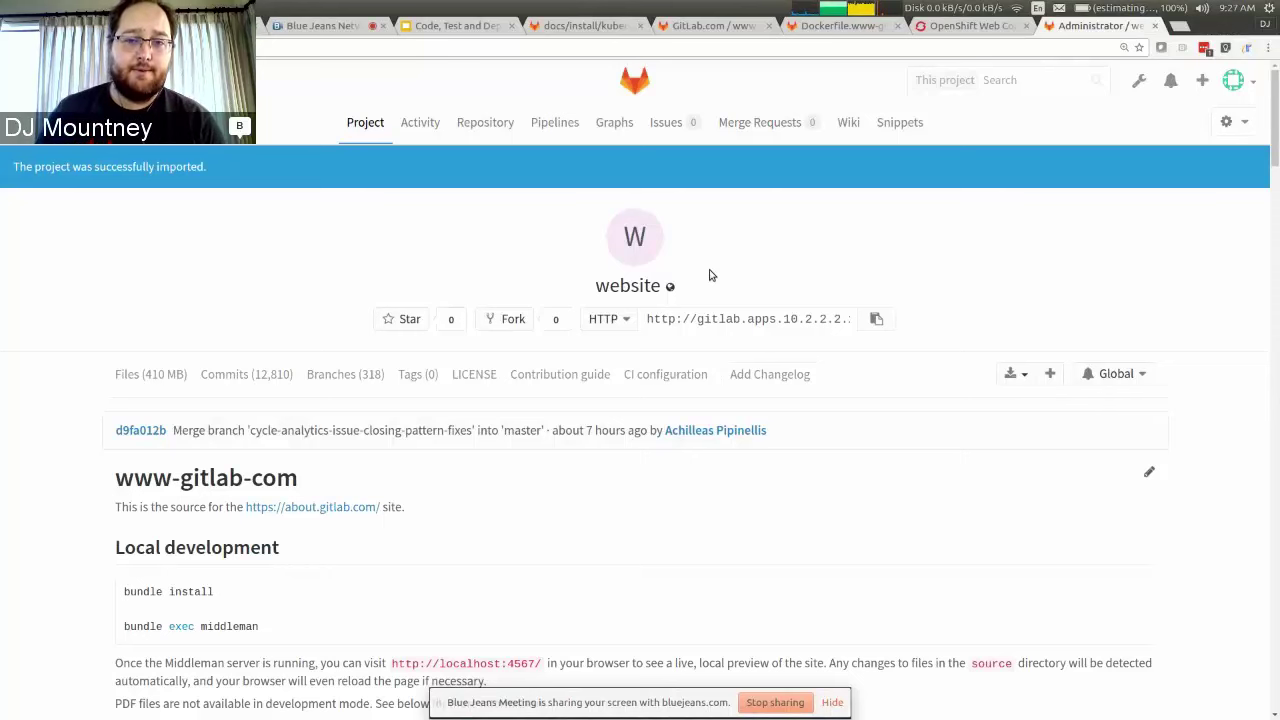
Page the slide deck forward two slides to 'Using Jenkins for CI'
left_click(498, 20)
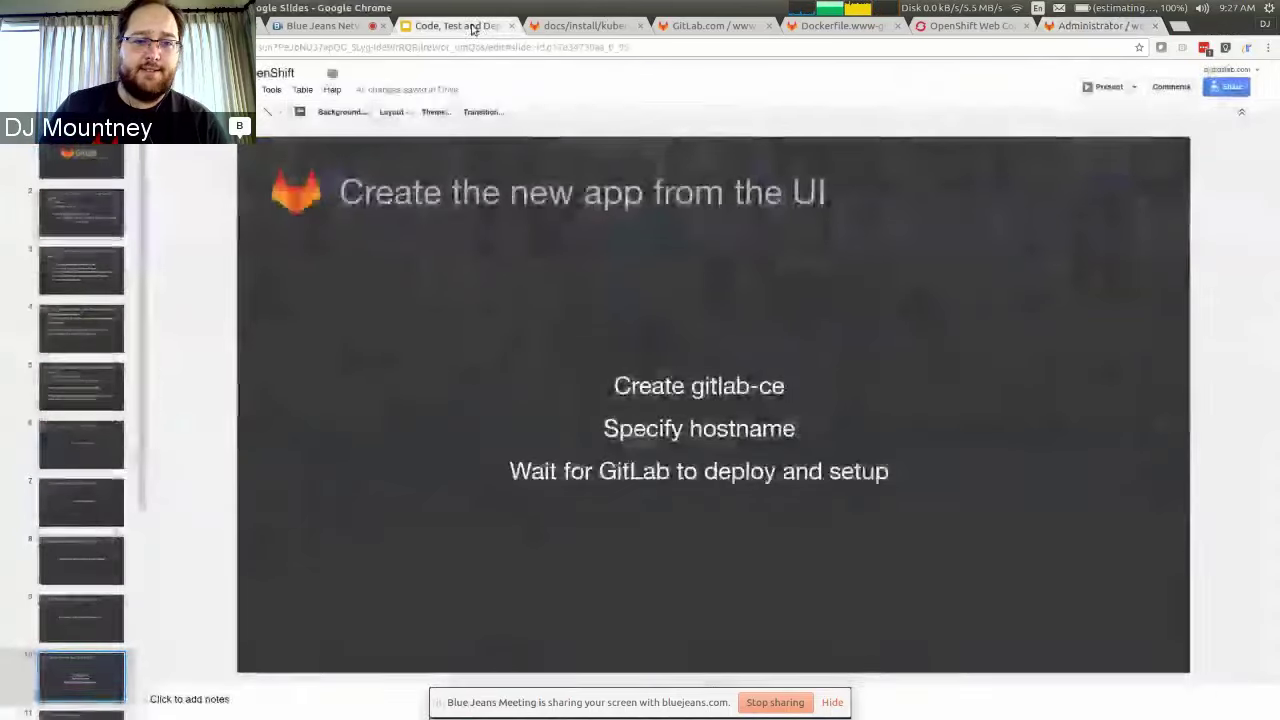
left_click(527, 388)
left_click(365, 520)
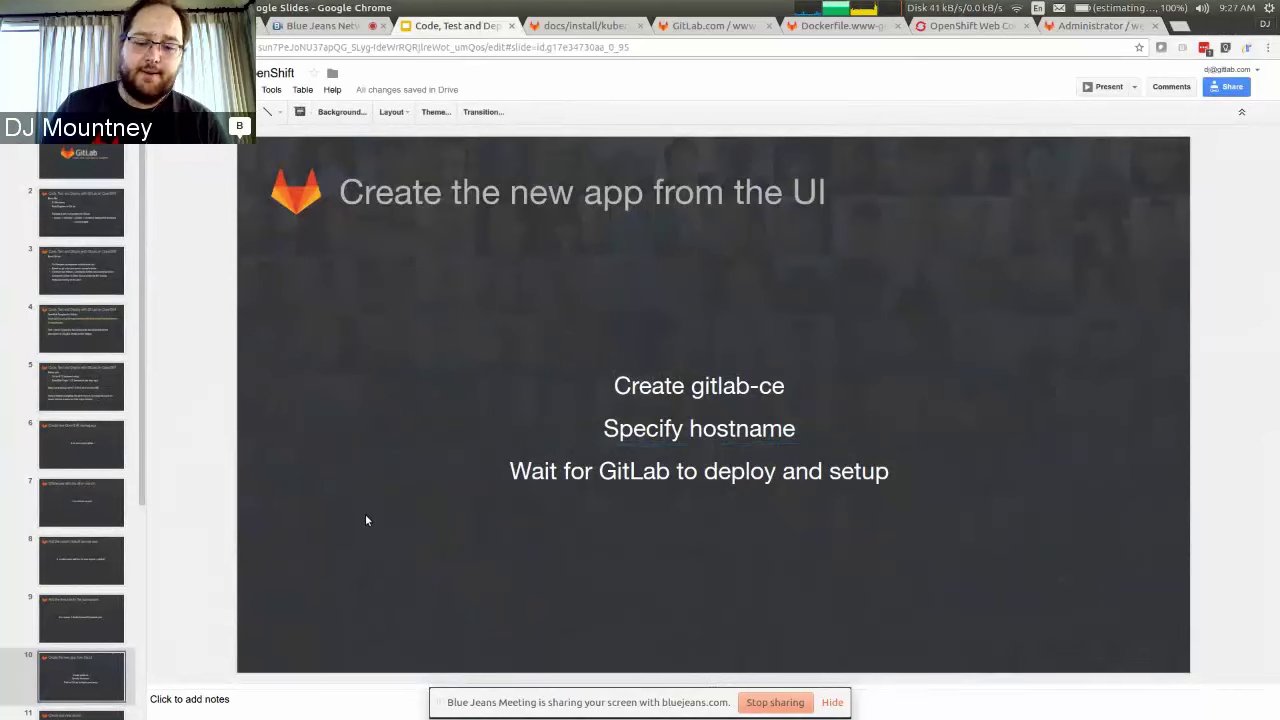
key("Page_Down")
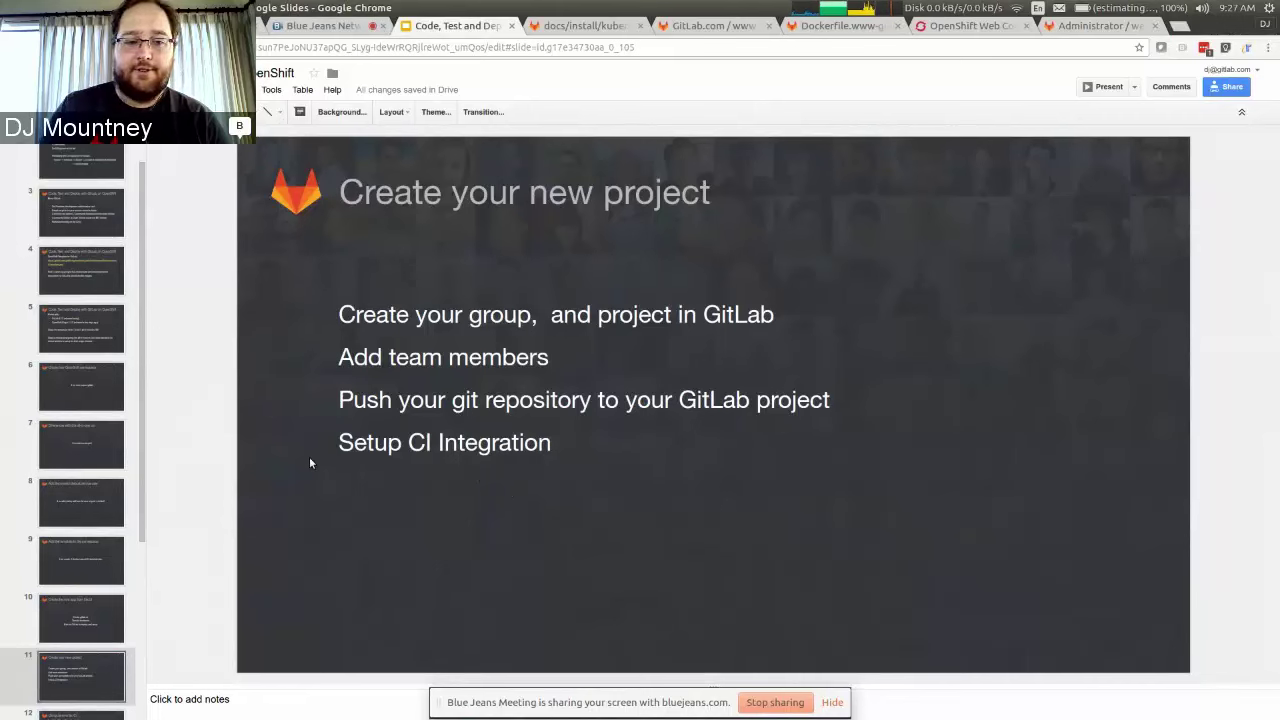
key("Page_Down")
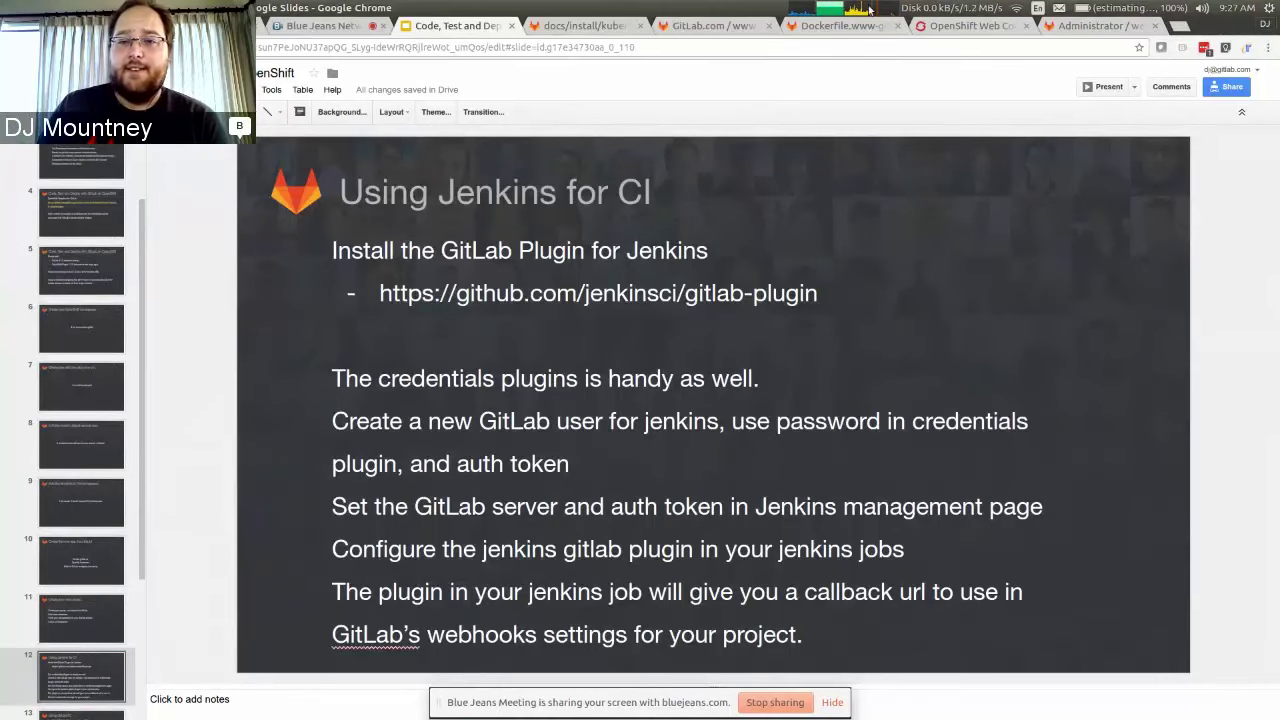
Open the OpenShift catalog, check the other tabs, and return to the slides
left_click(930, 32)
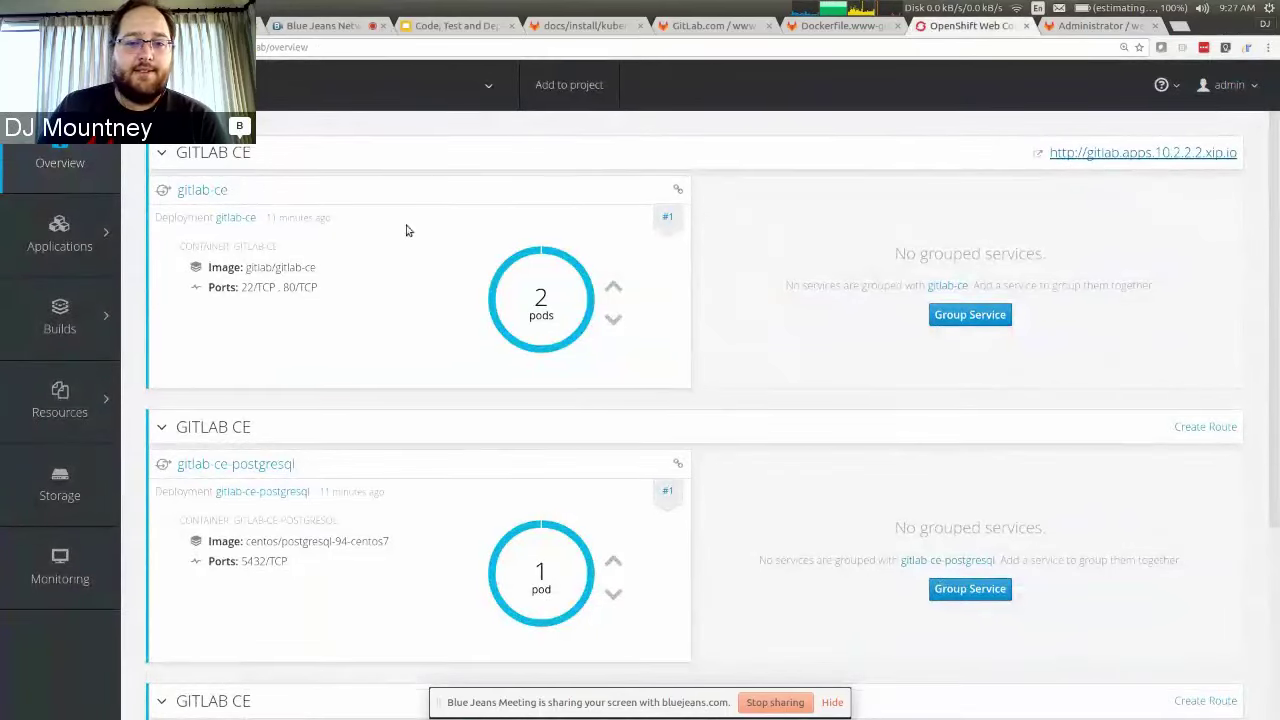
left_click(568, 85)
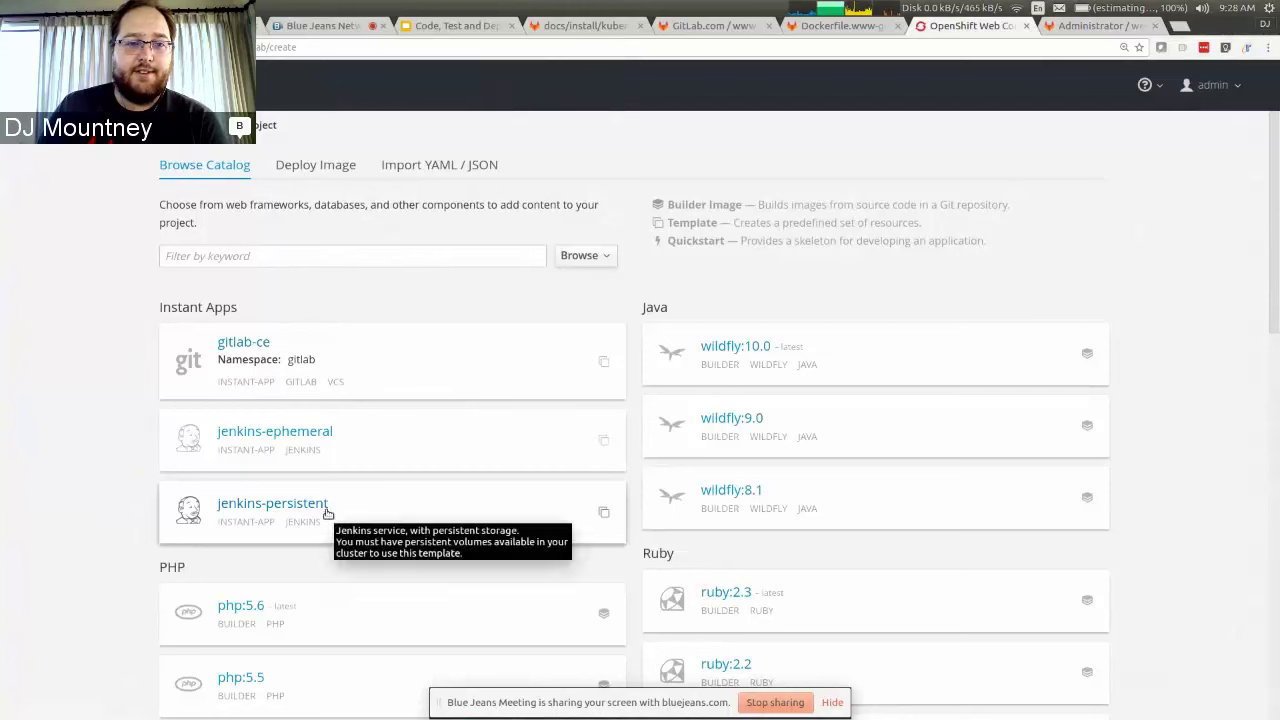
left_click(1087, 30)
left_click(838, 27)
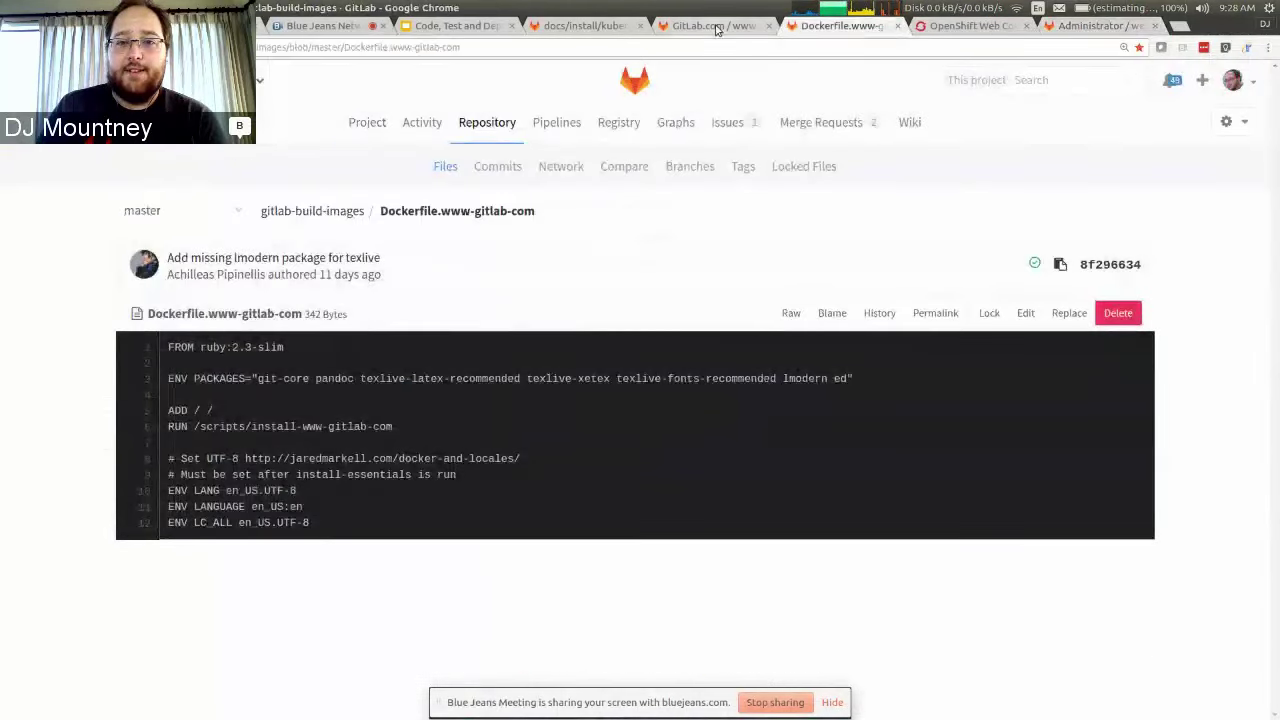
left_click(970, 28)
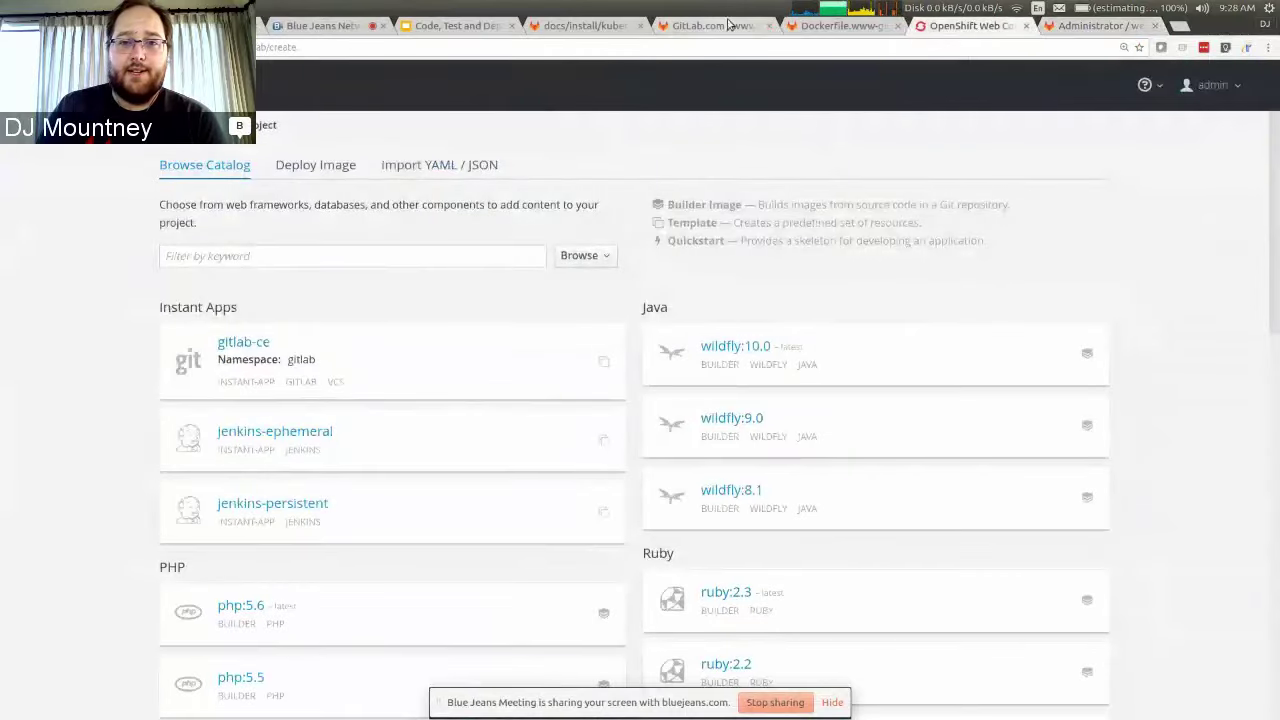
left_click(432, 28)
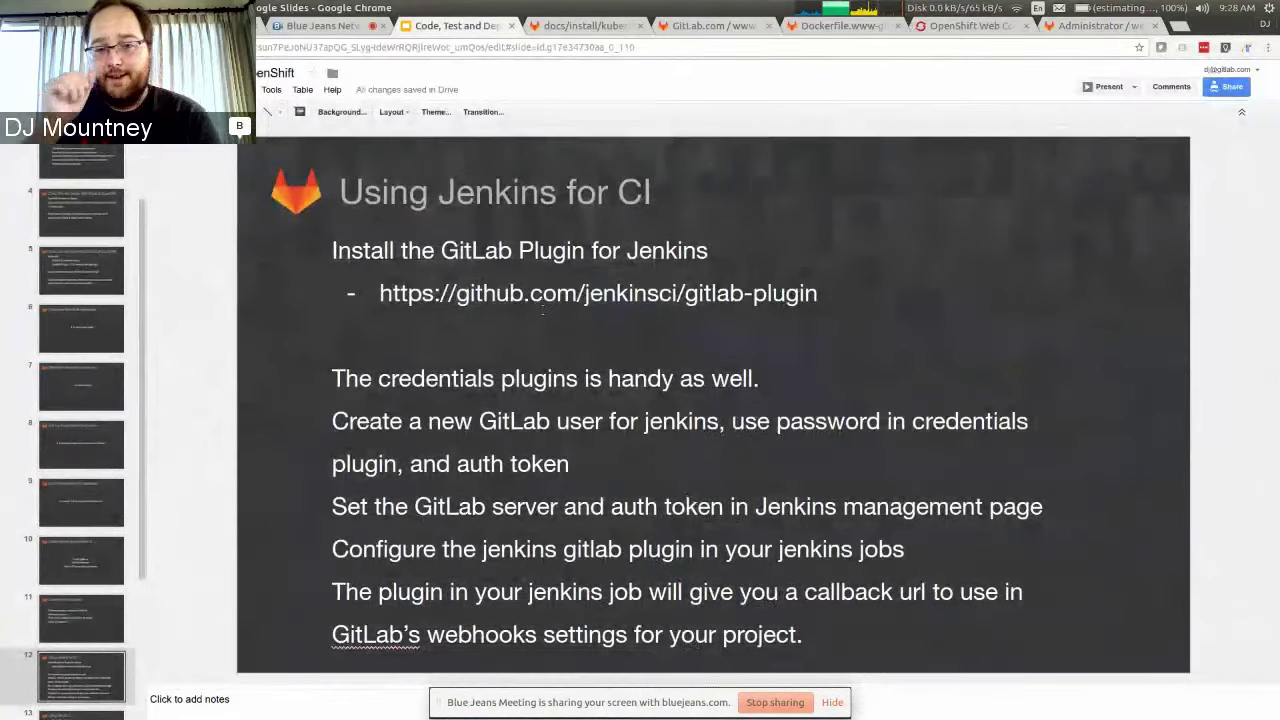
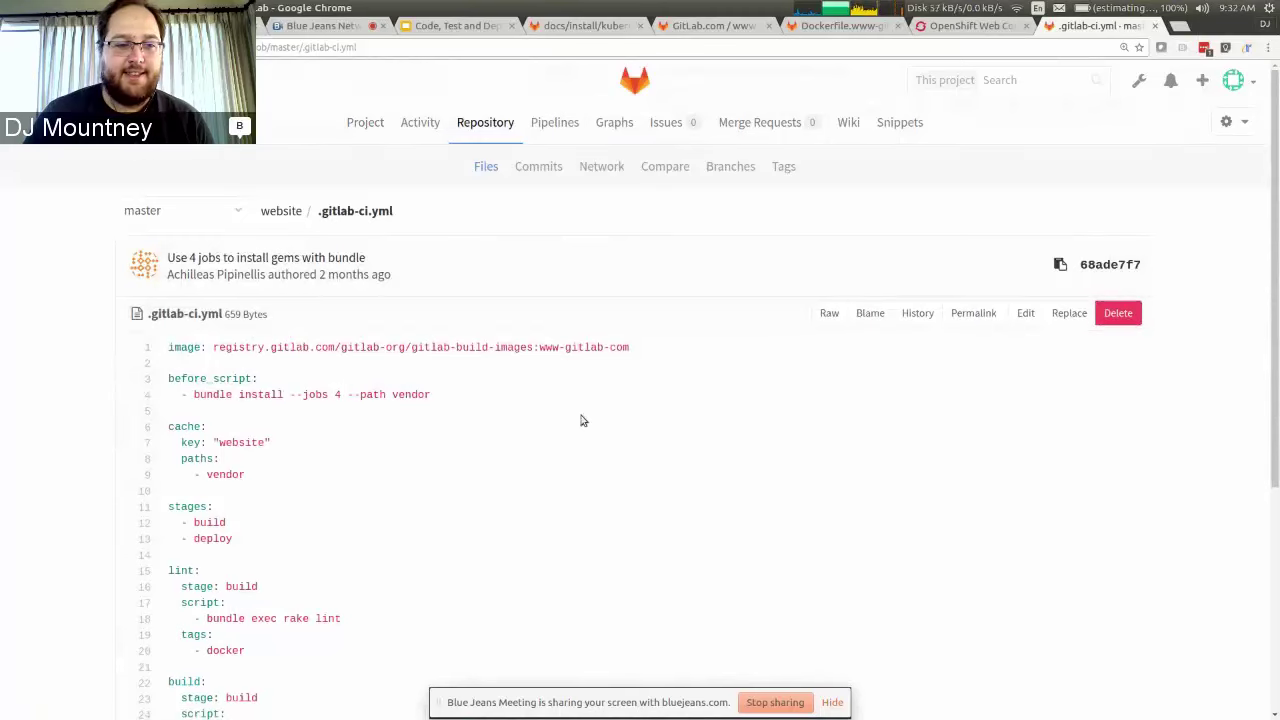
Review .gitlab-ci.yml, highlighting the build, deploy and lint jobs and the image registry address
scroll(360, 310, "down", 4)
scroll(251, 251, "down", 2)
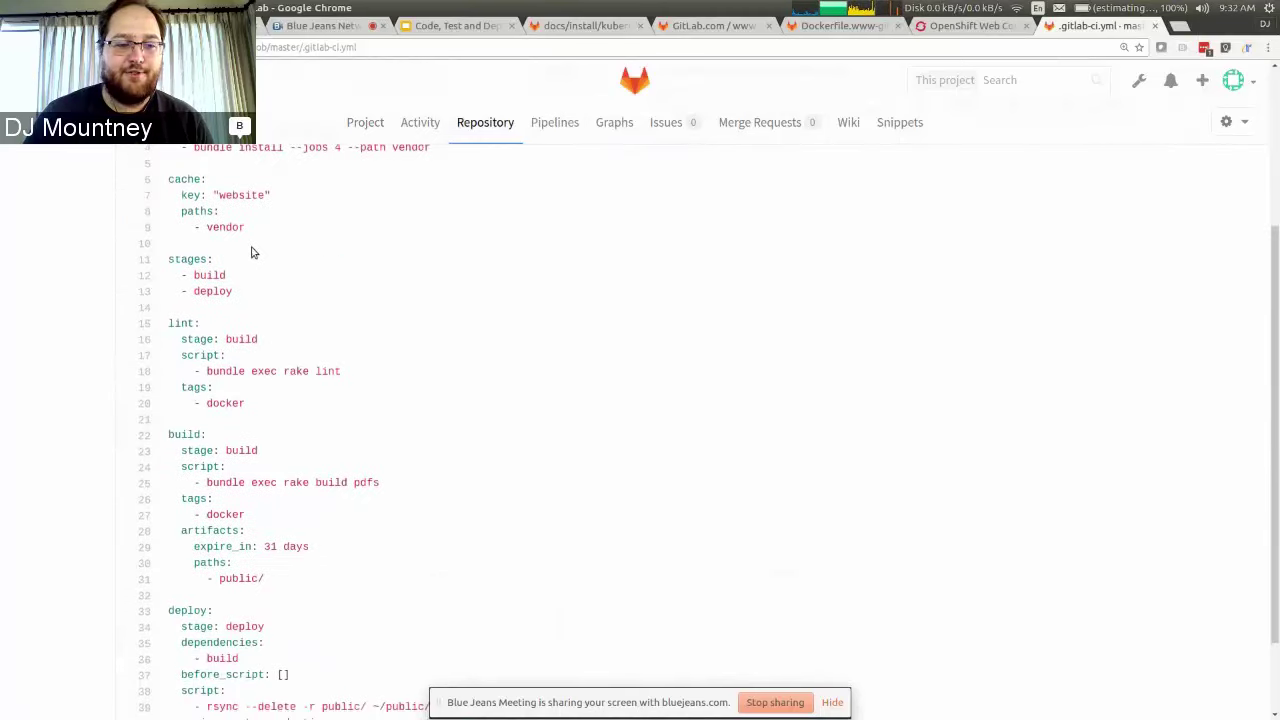
scroll(263, 268, "up", 5)
scroll(270, 270, "down", 6)
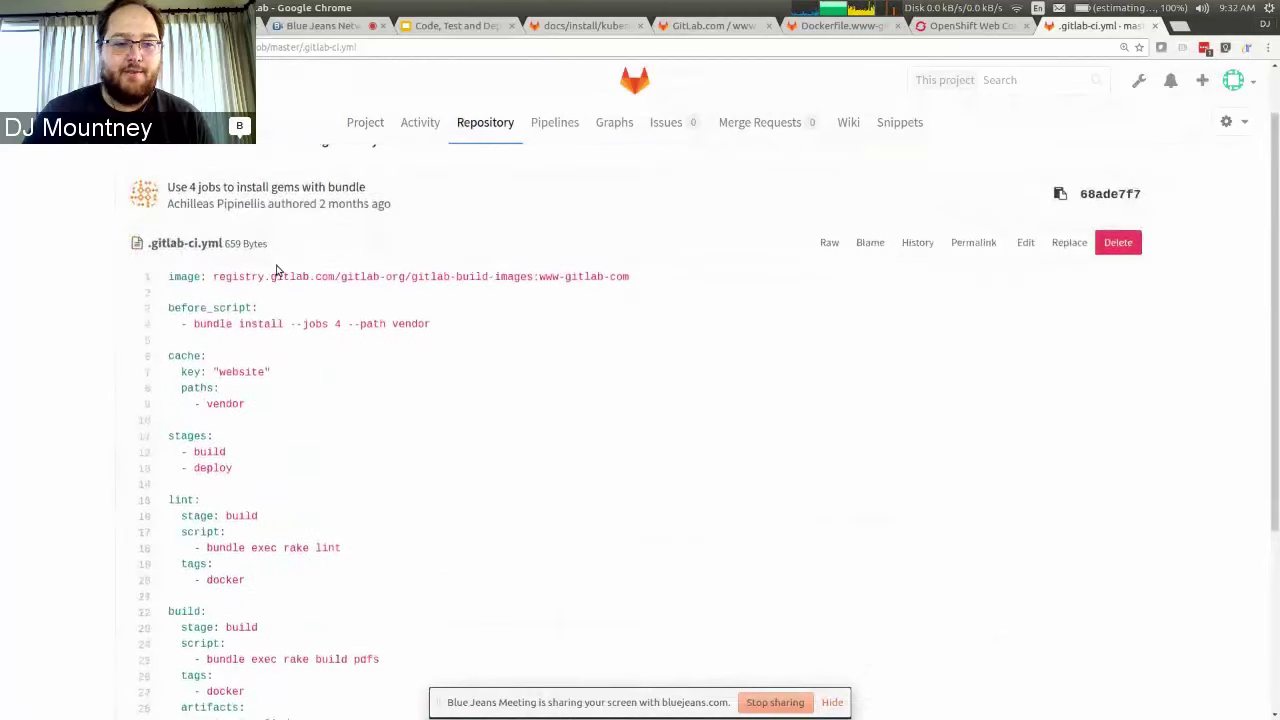
scroll(320, 362, "up", 1)
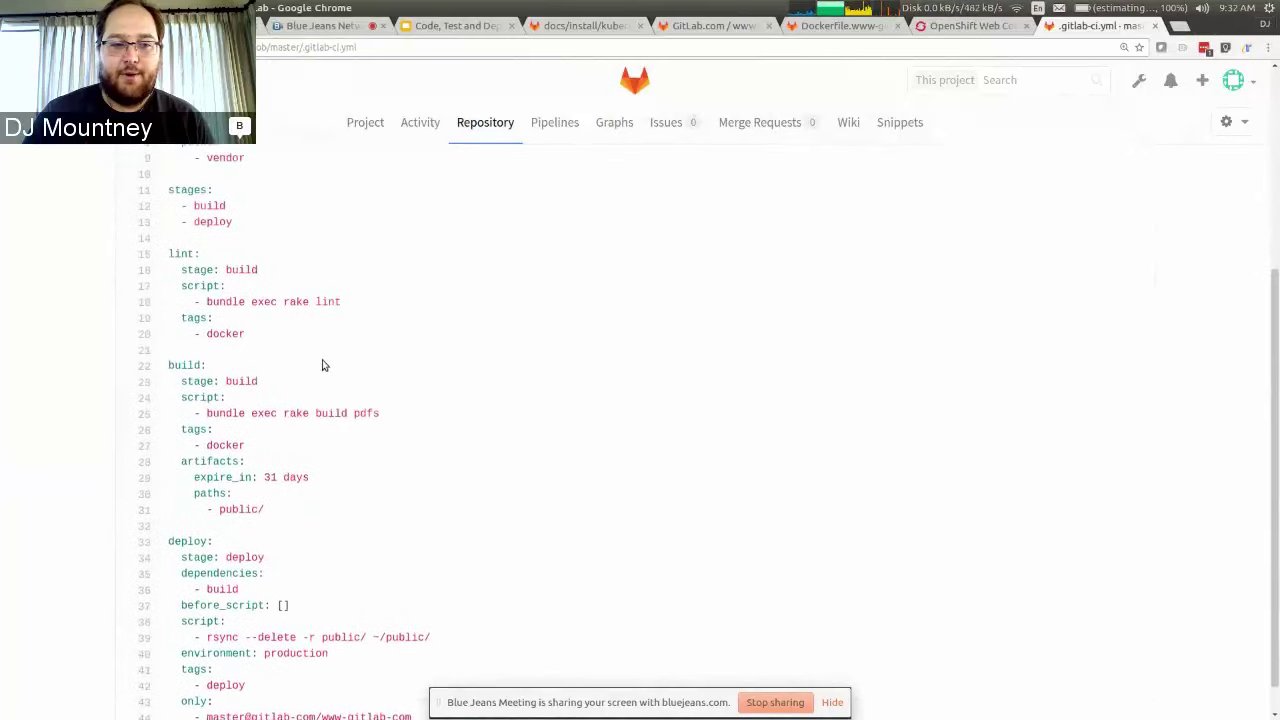
scroll(329, 366, "down", 1)
left_click_drag(180, 336, 246, 409)
left_click_drag(194, 505, 302, 650)
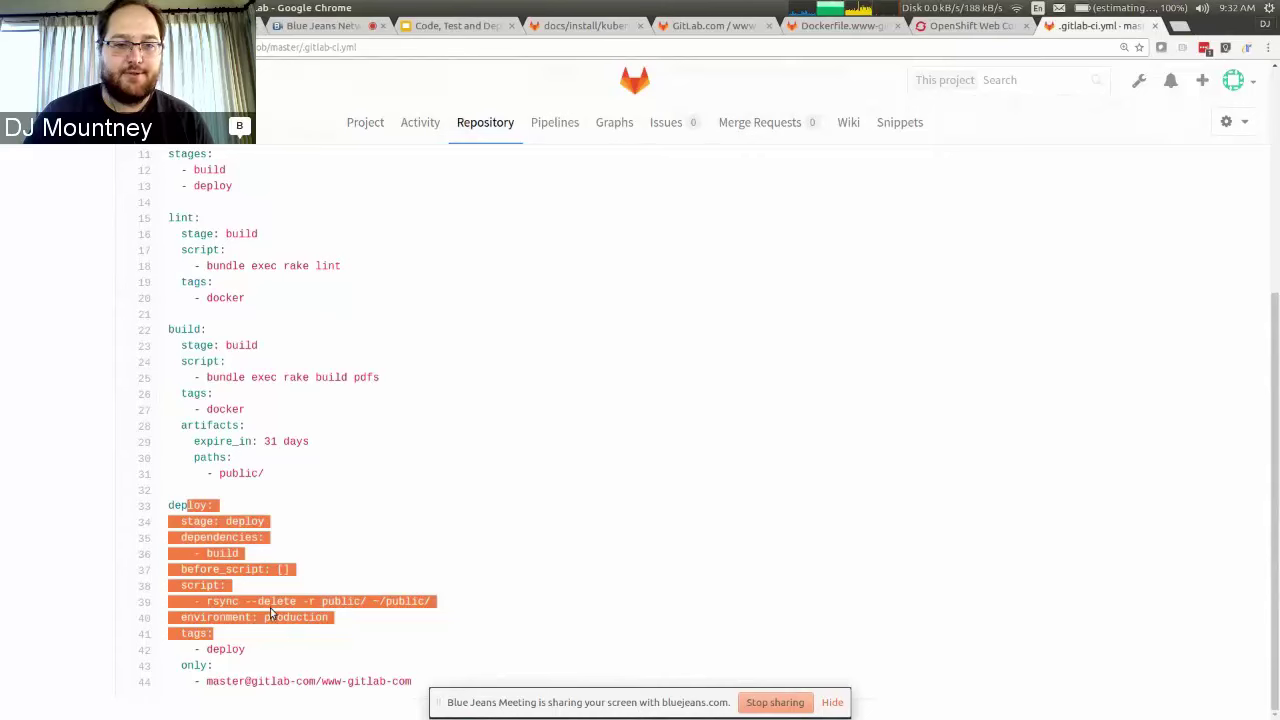
scroll(270, 607, "up", 2)
scroll(265, 603, "up", 2)
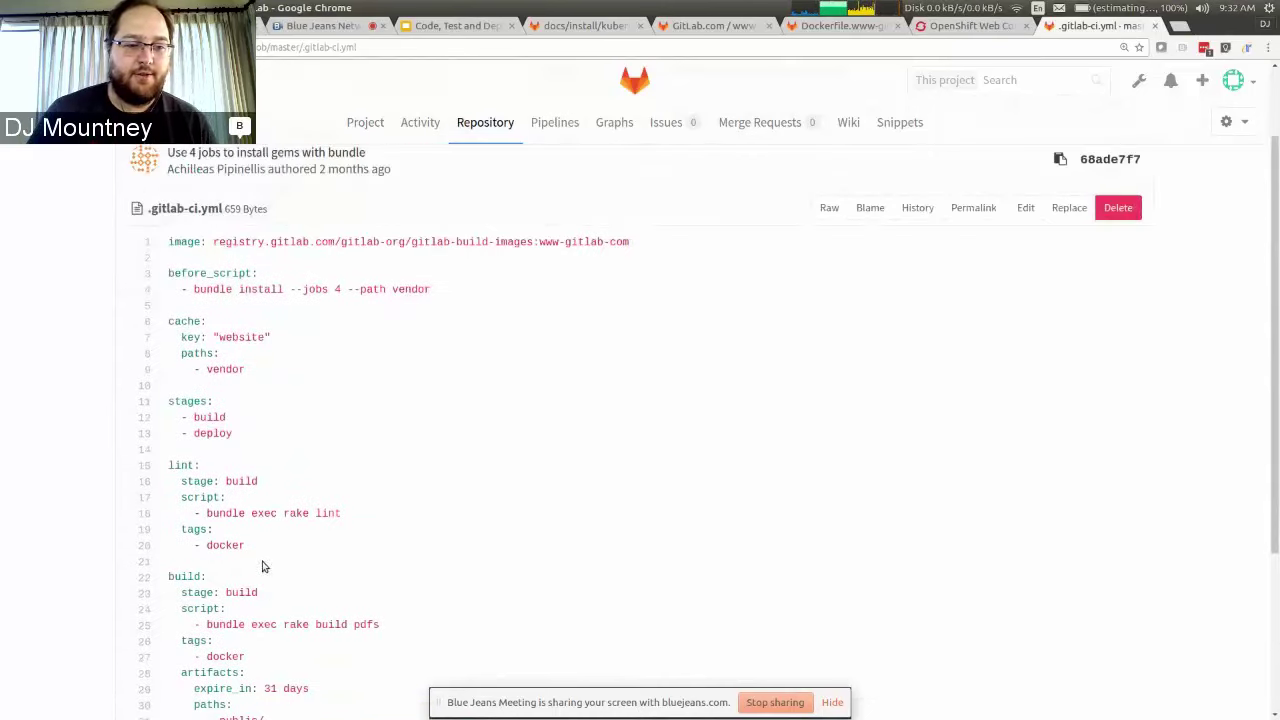
left_click_drag(263, 563, 168, 465)
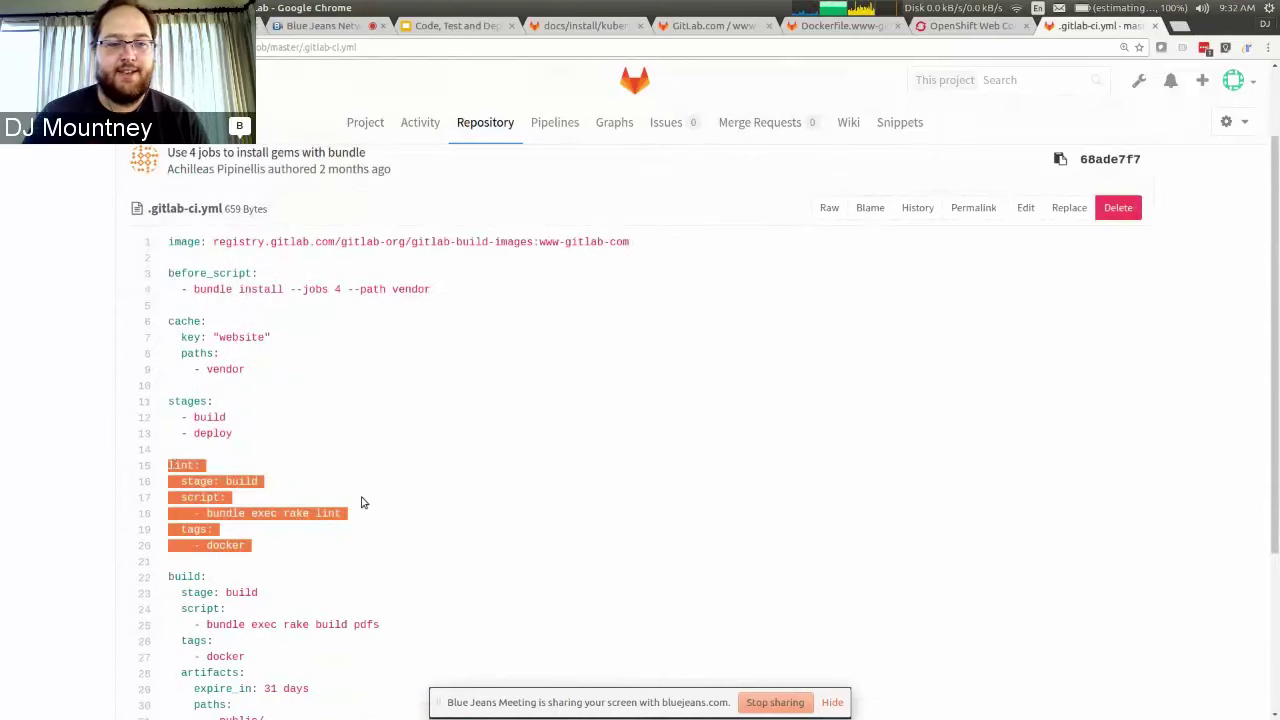
scroll(351, 500, "up", 1)
left_click_drag(182, 316, 629, 313)
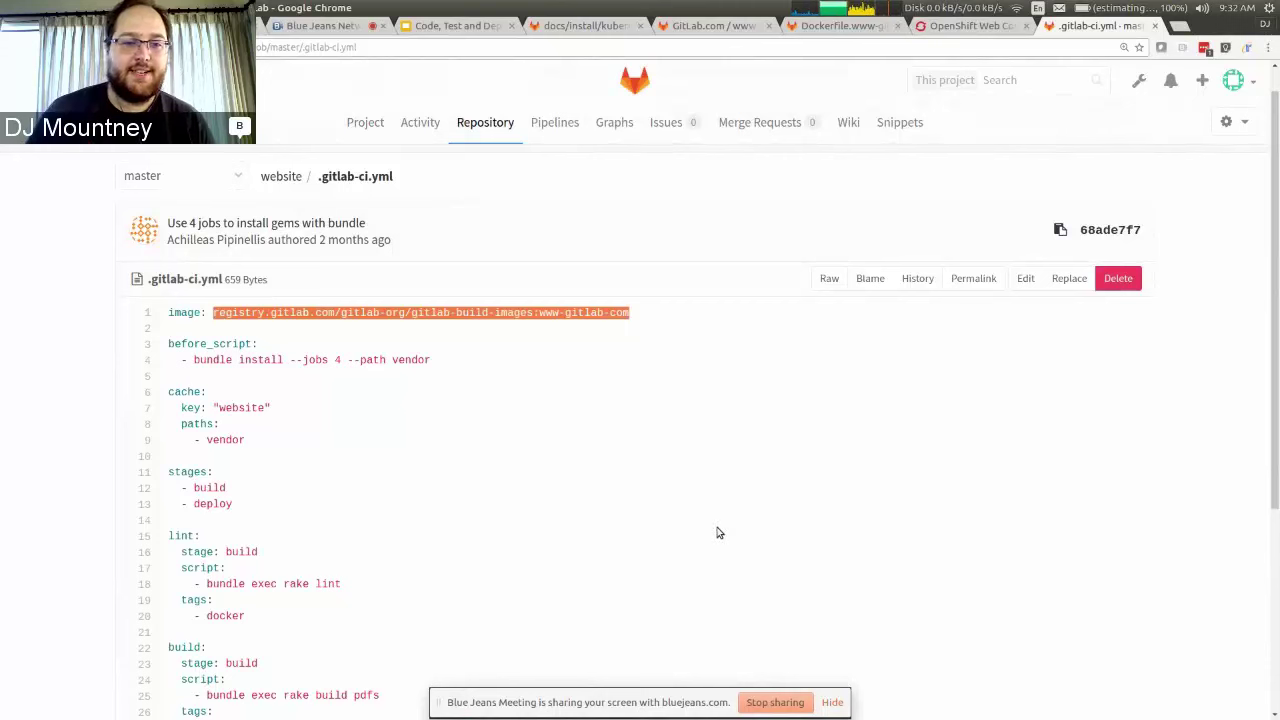
Review Dockerfile.www-gitlab-com, highlighting the ruby:2.3-slim base image, installed packages and locale settings
left_click(587, 27)
left_click(745, 22)
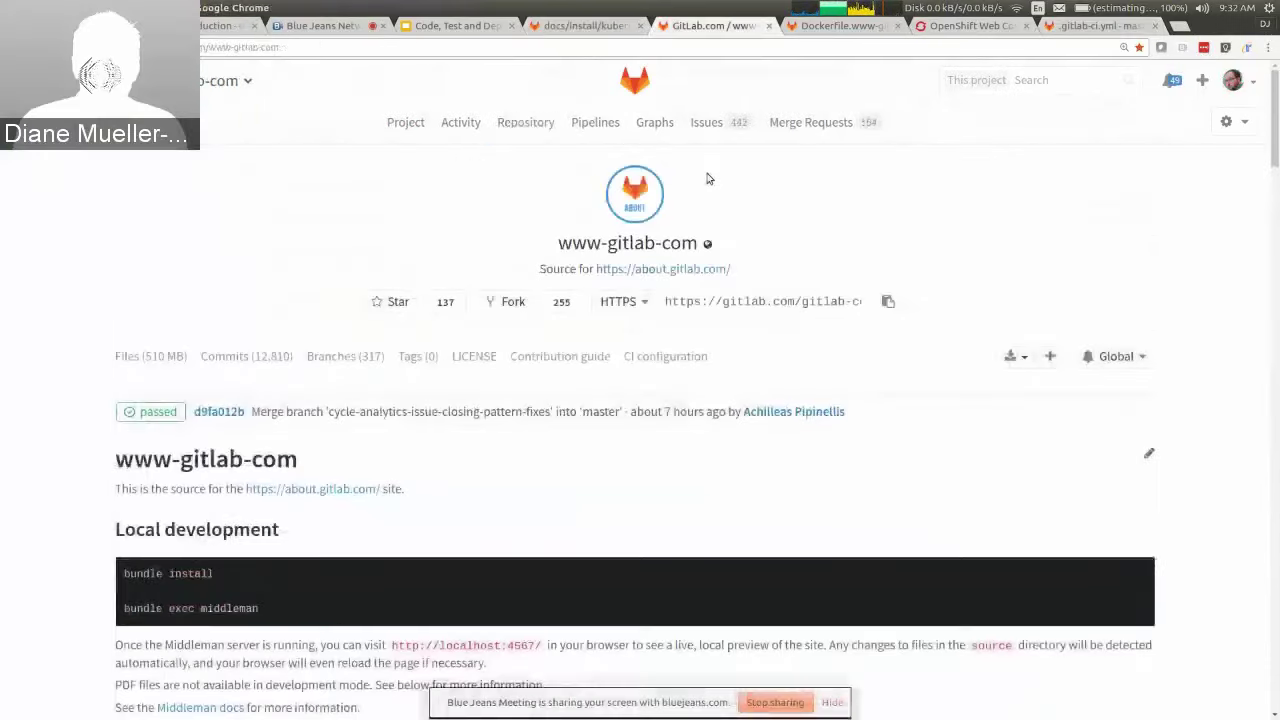
left_click(835, 25)
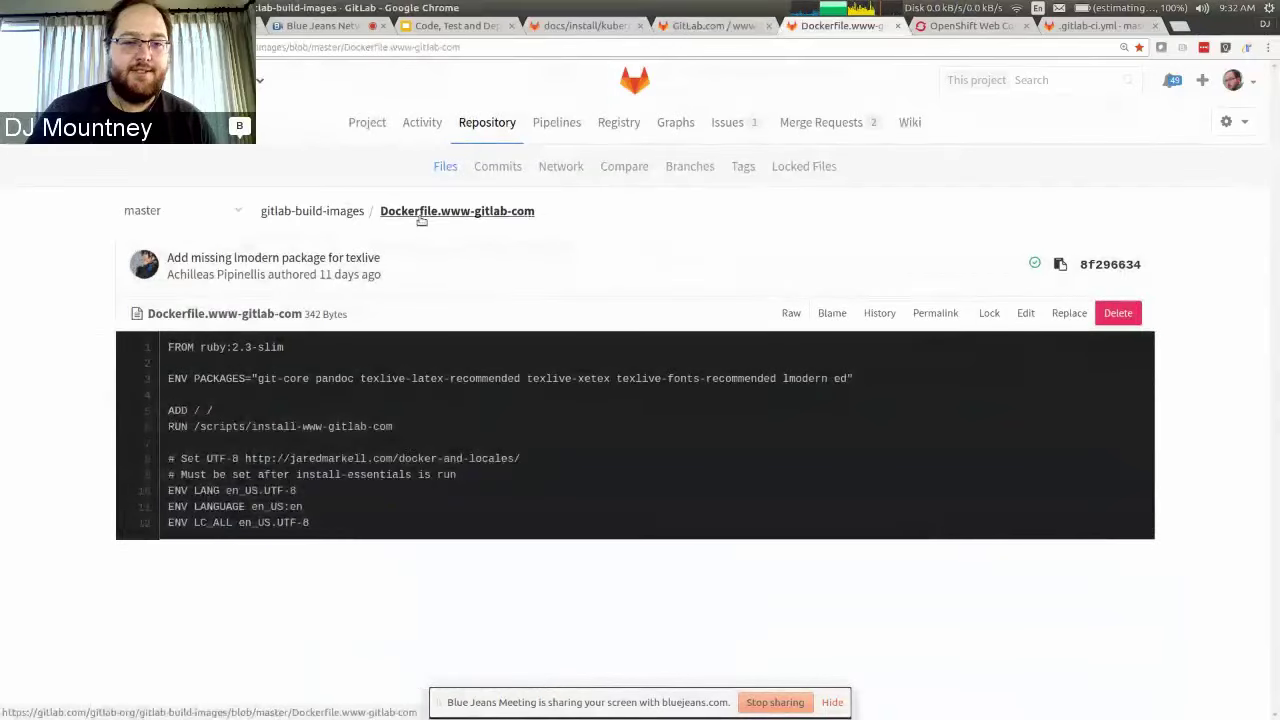
left_click_drag(198, 350, 270, 348)
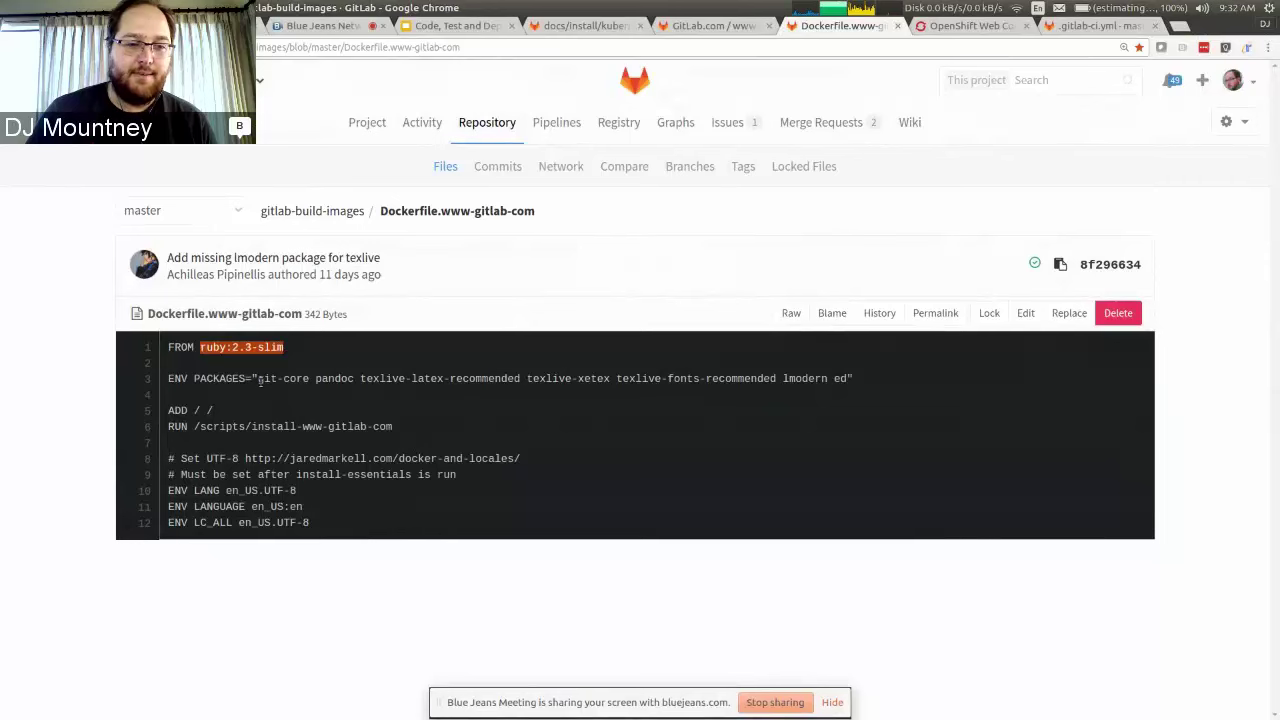
left_click(260, 381)
left_click_drag(260, 381, 847, 377)
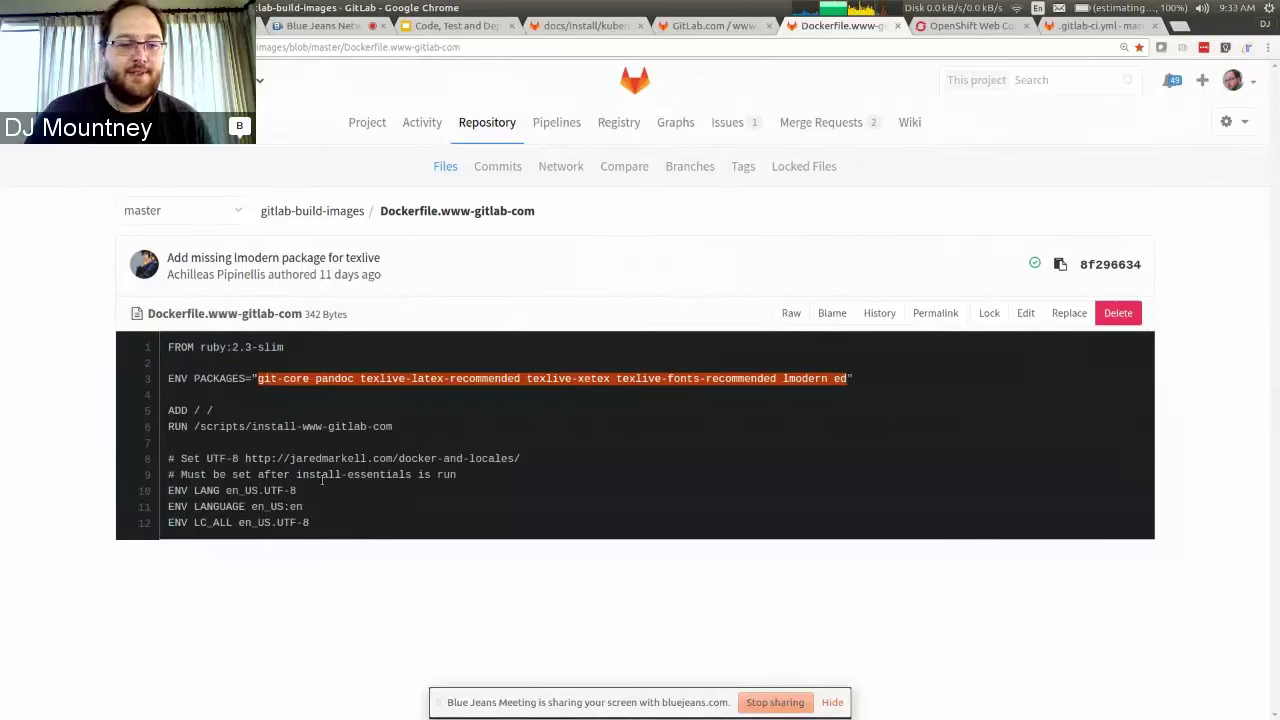
left_click_drag(226, 490, 322, 522)
left_click(329, 519)
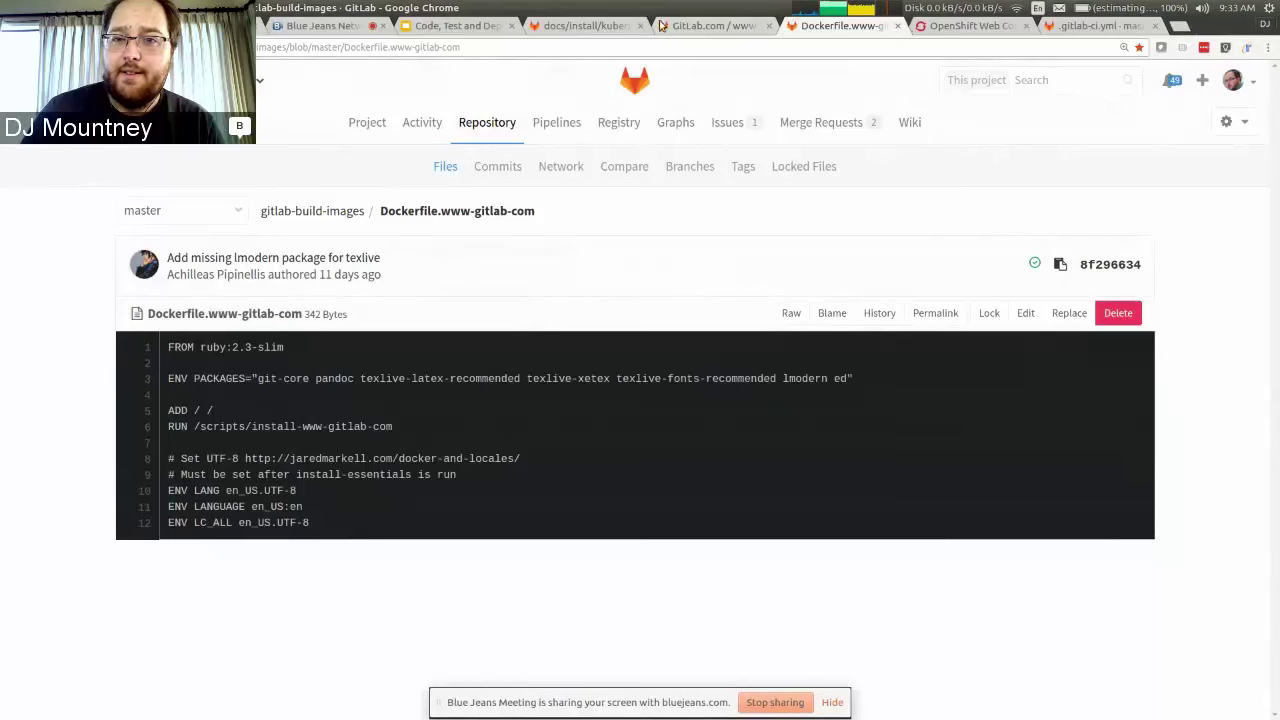
Close the Dockerfile and www-gitlab-com project pages and return to .gitlab-ci.yml
left_click(897, 25)
left_click(727, 30)
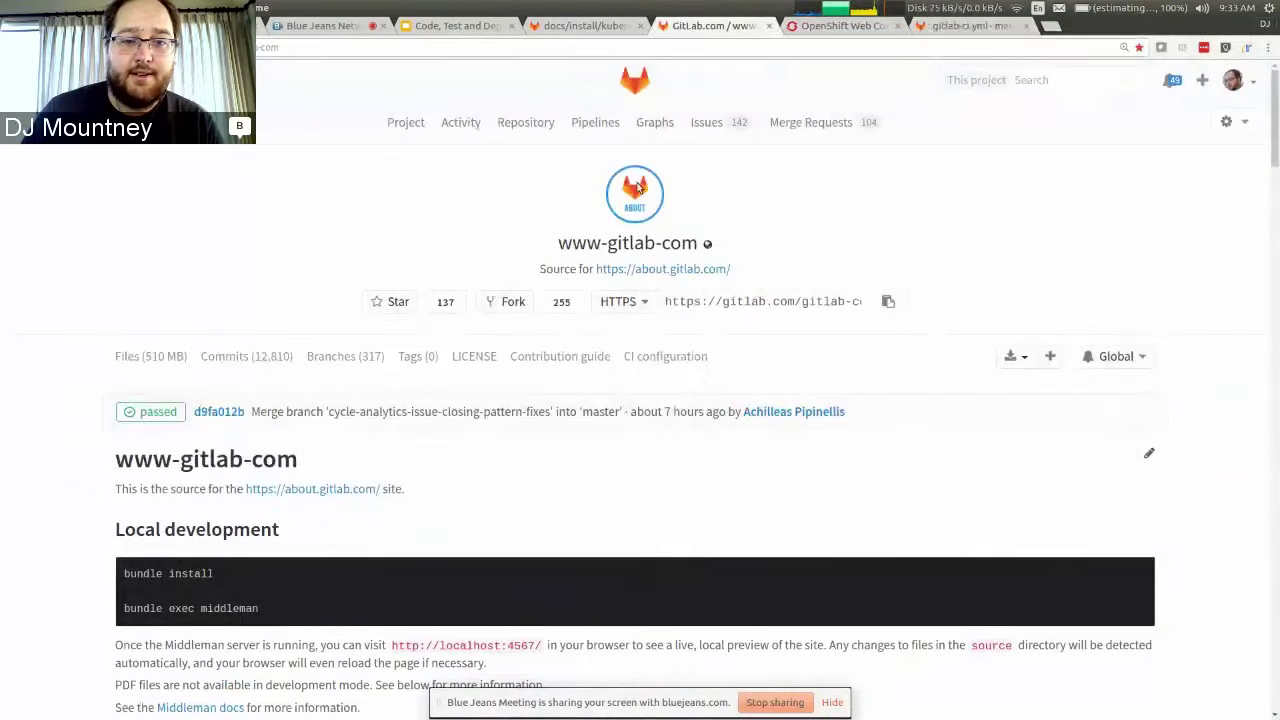
left_click(769, 25)
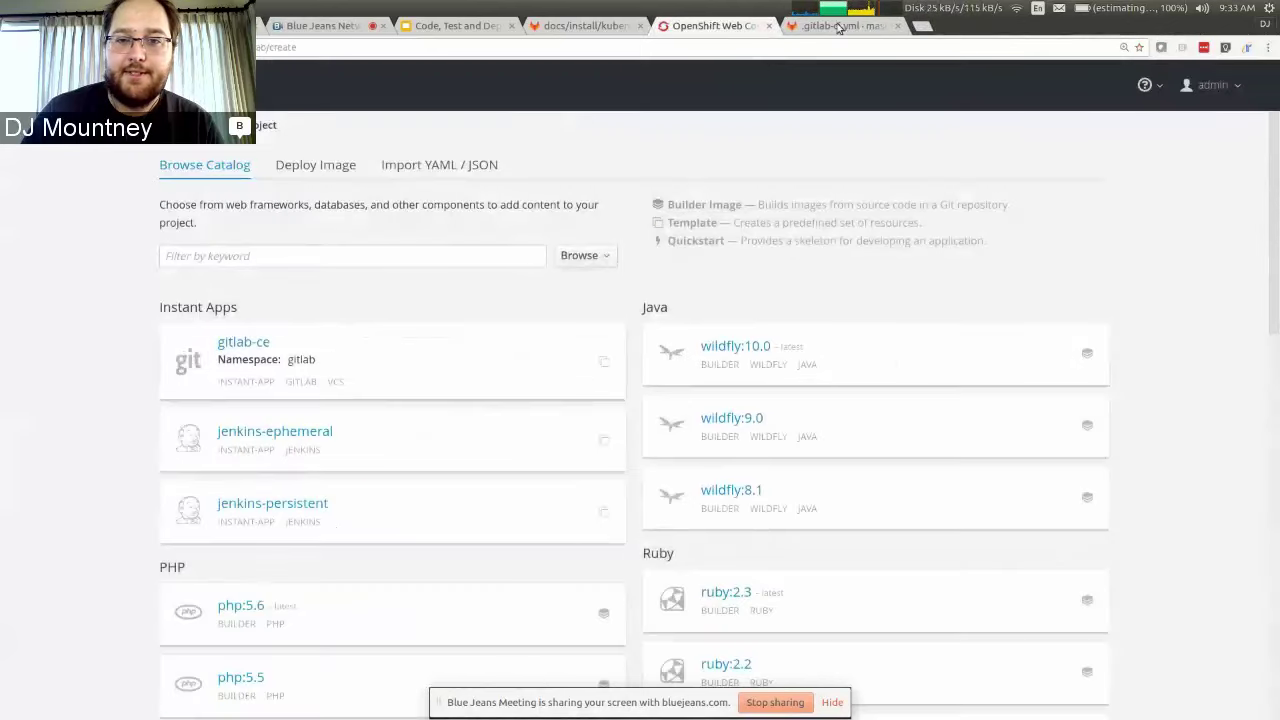
left_click(838, 25)
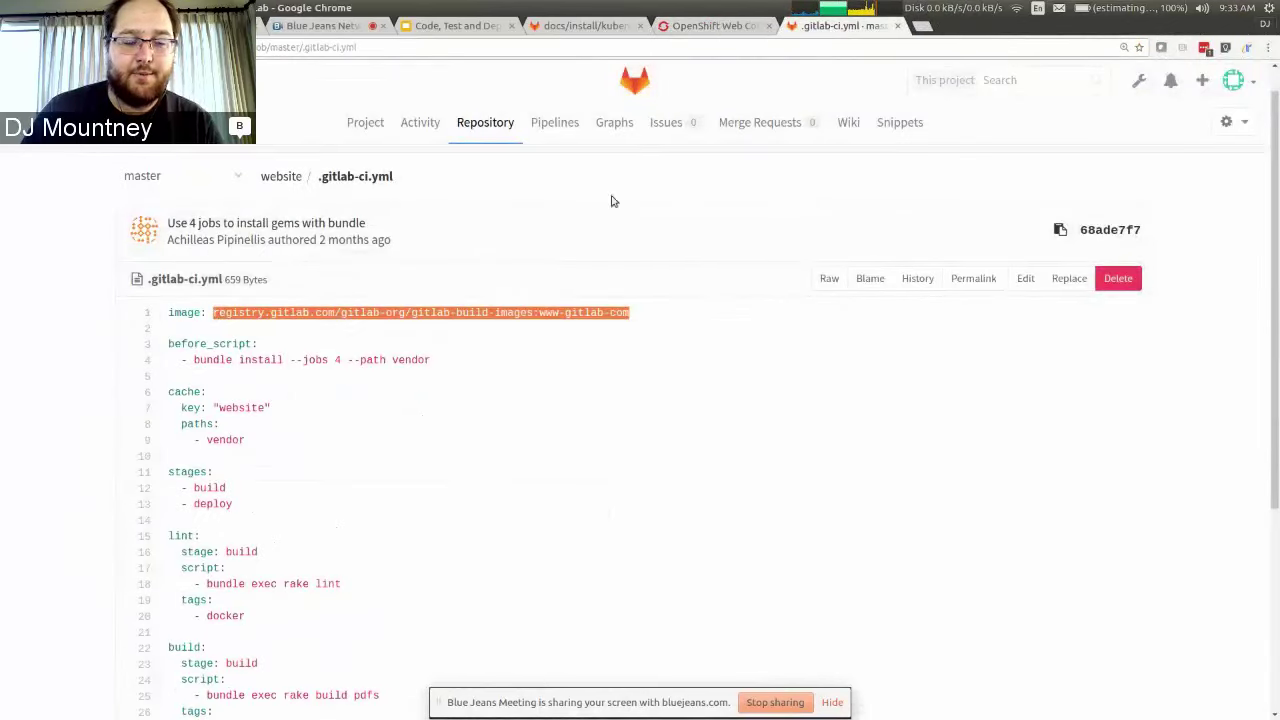
left_click(492, 333)
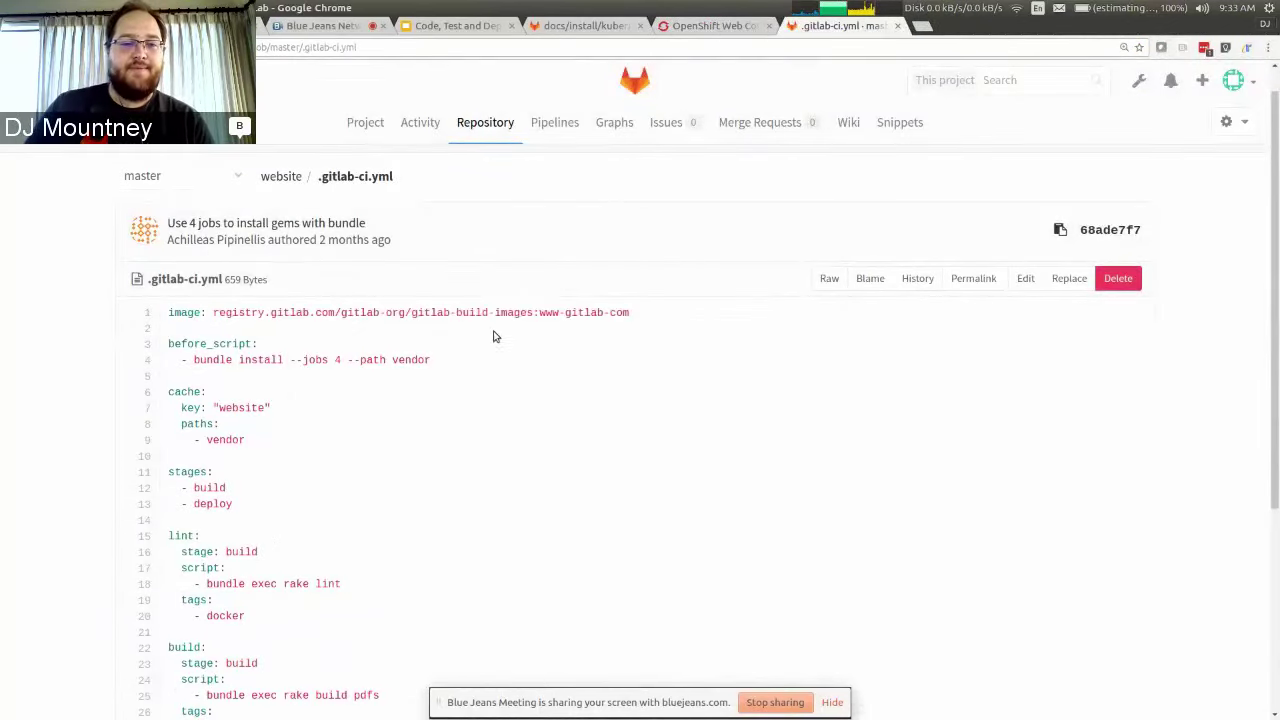
Edit .gitlab-ci.yml and delete the deploy and build jobs
left_click(1025, 278)
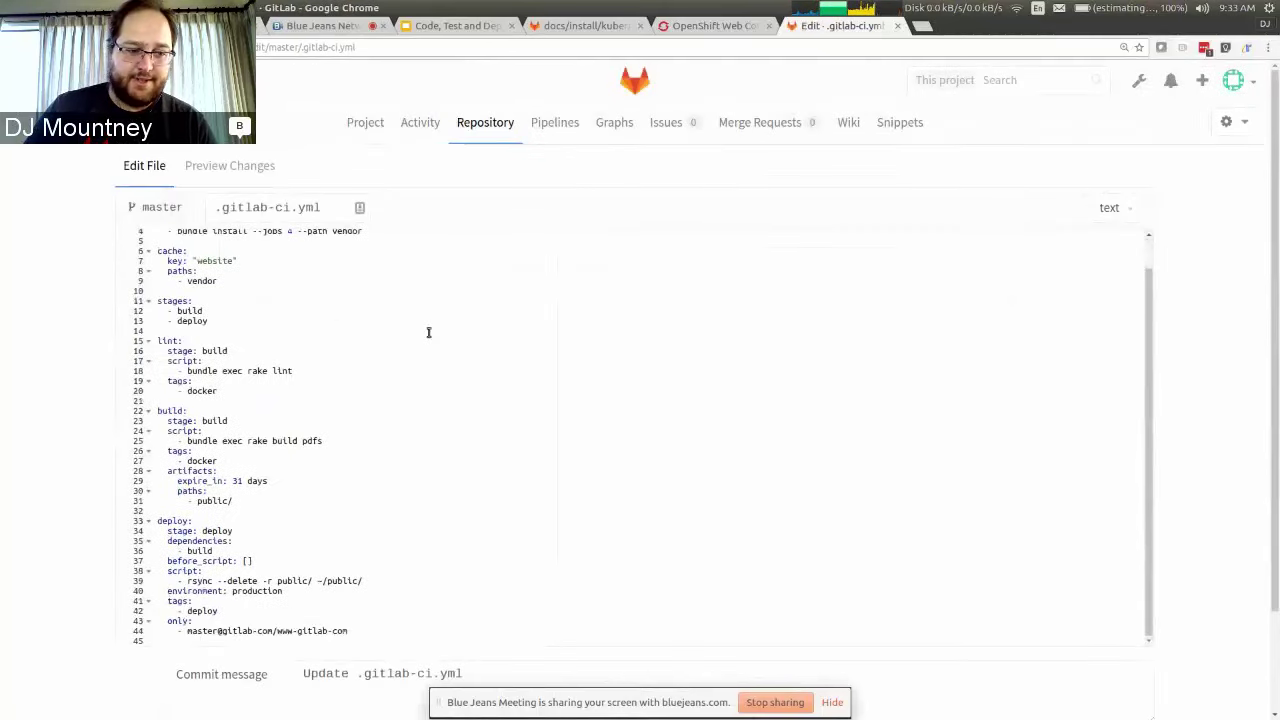
left_click_drag(361, 631, 157, 521)
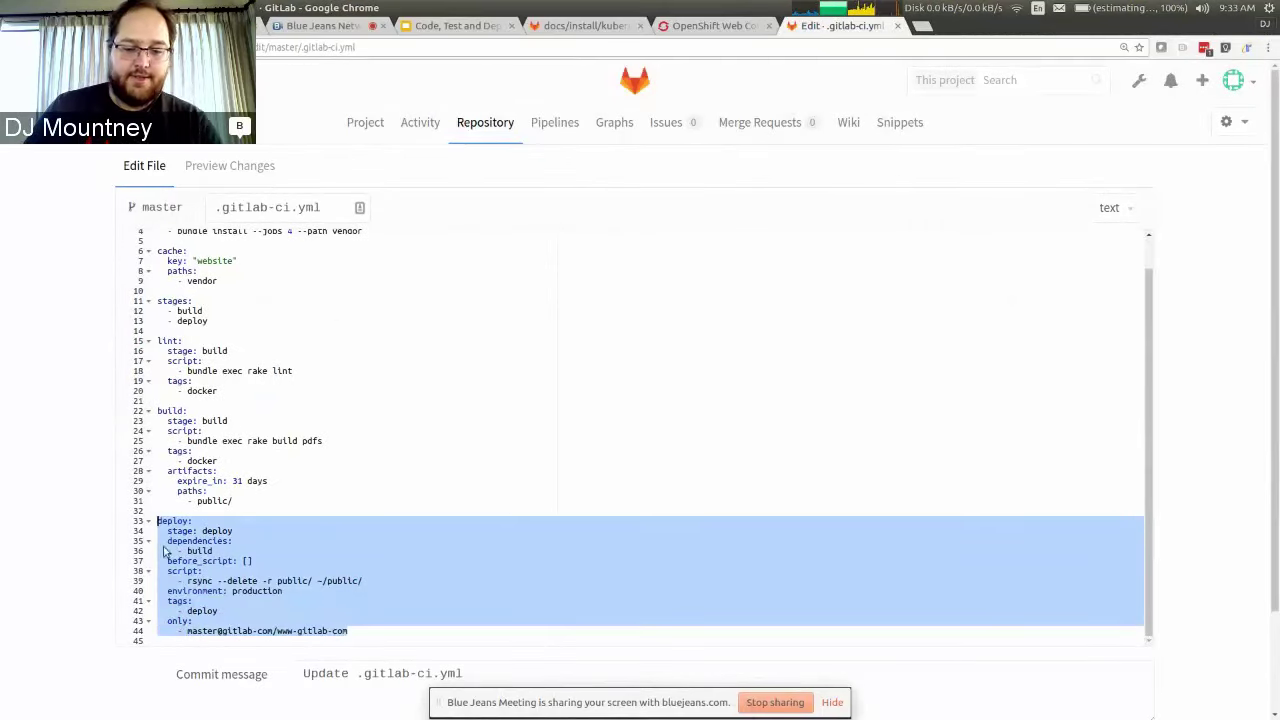
key("BackSpace")
left_click_drag(255, 540, 139, 444)
key("BackSpace")
key("BackSpace")
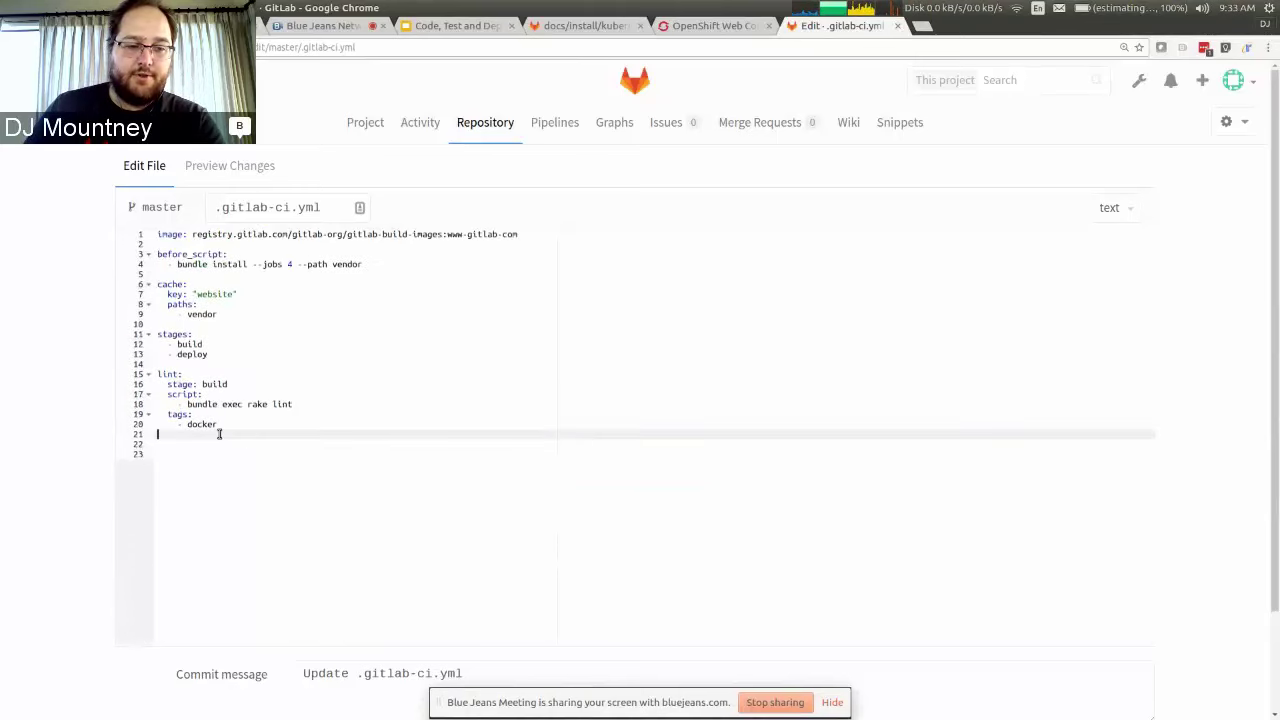
Remove the lint job's docker tag and the stages block
left_click_drag(223, 428, 170, 413)
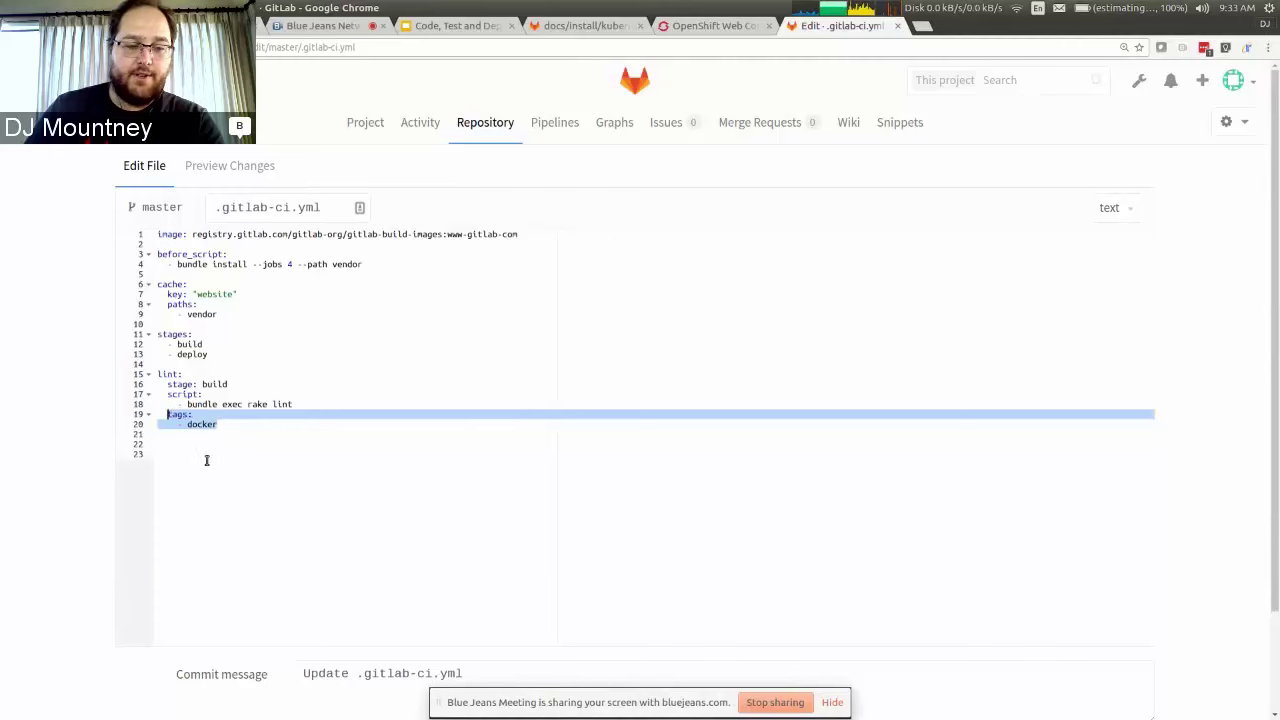
left_click(189, 423)
double_click(199, 425)
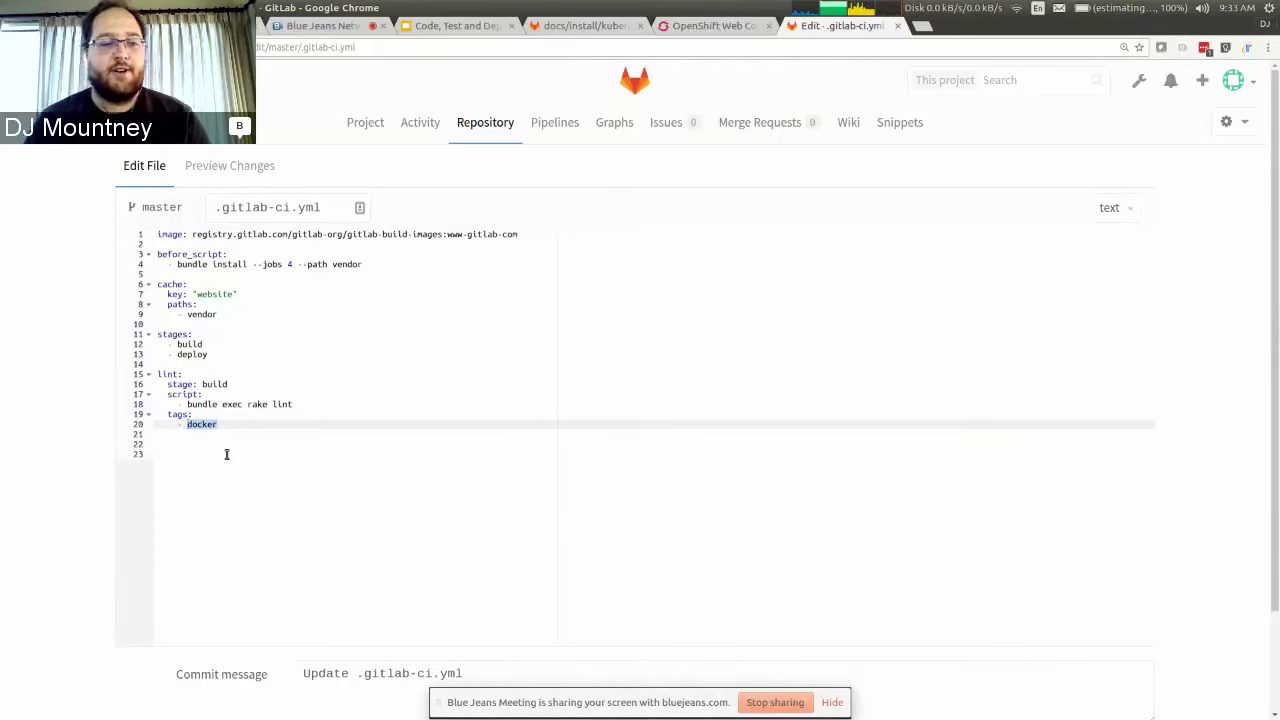
left_click(220, 424)
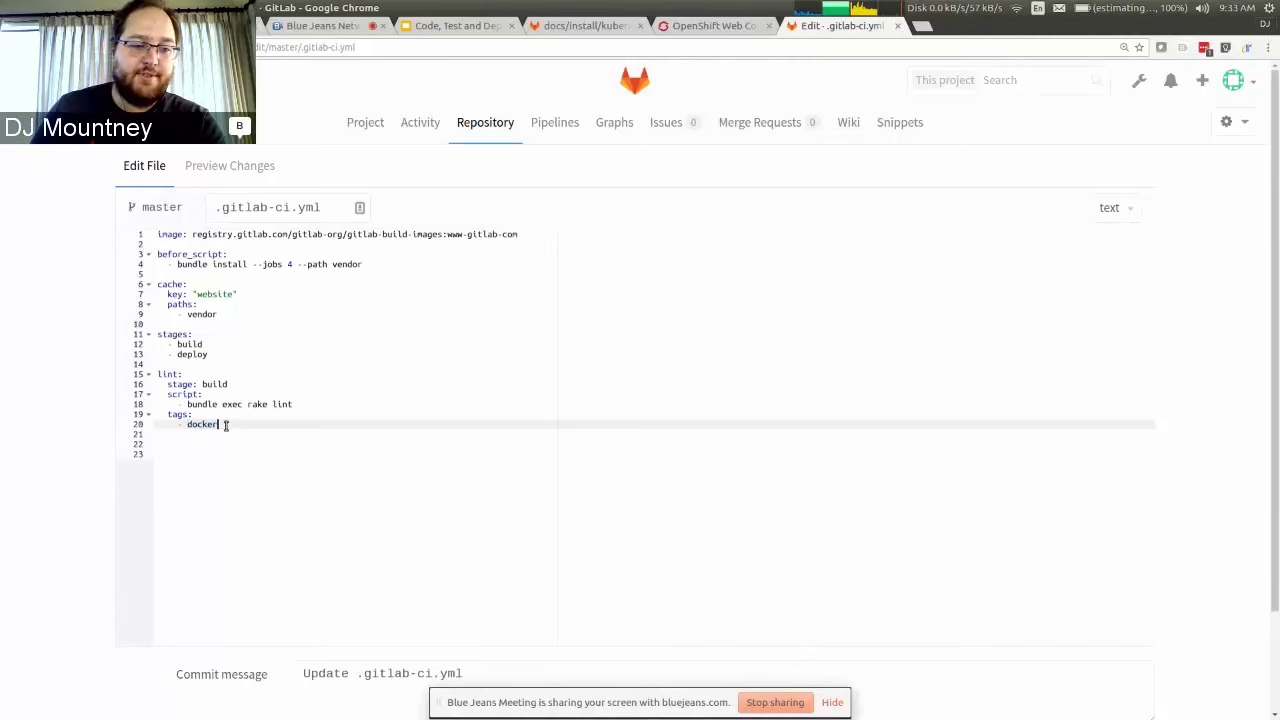
left_click_drag(222, 424, 157, 414)
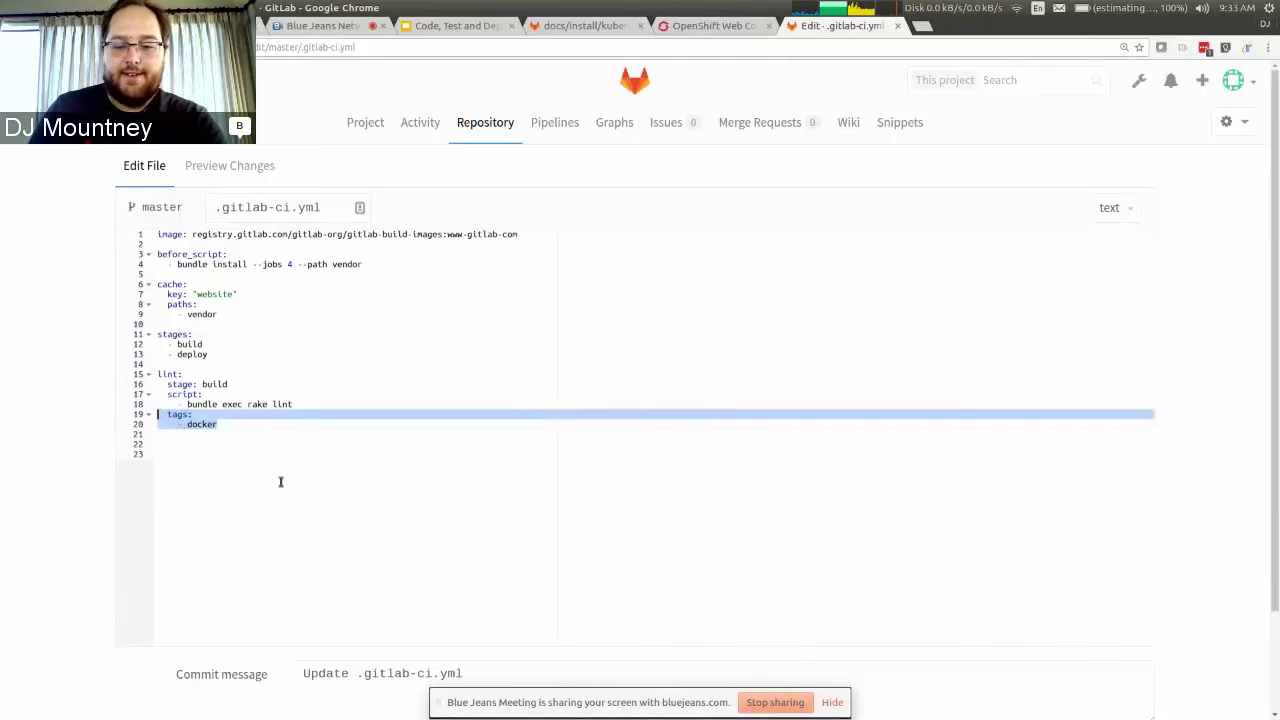
key("BackSpace")
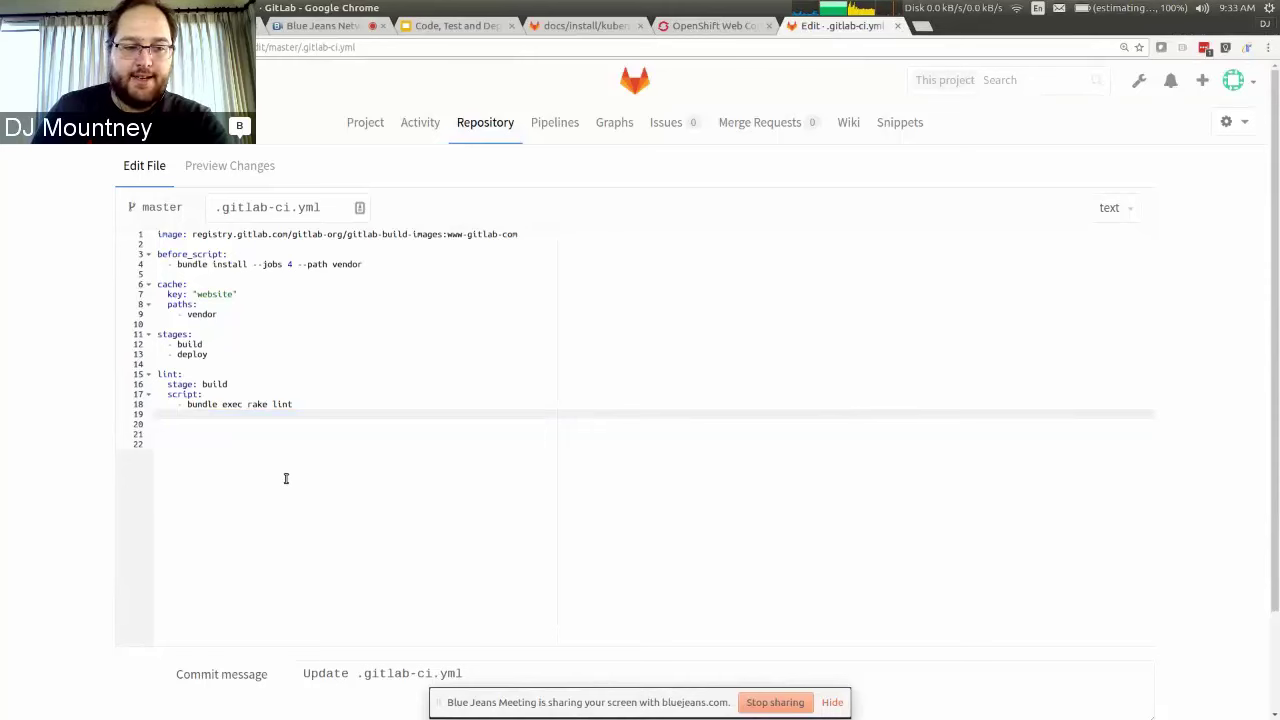
key("BackSpace")
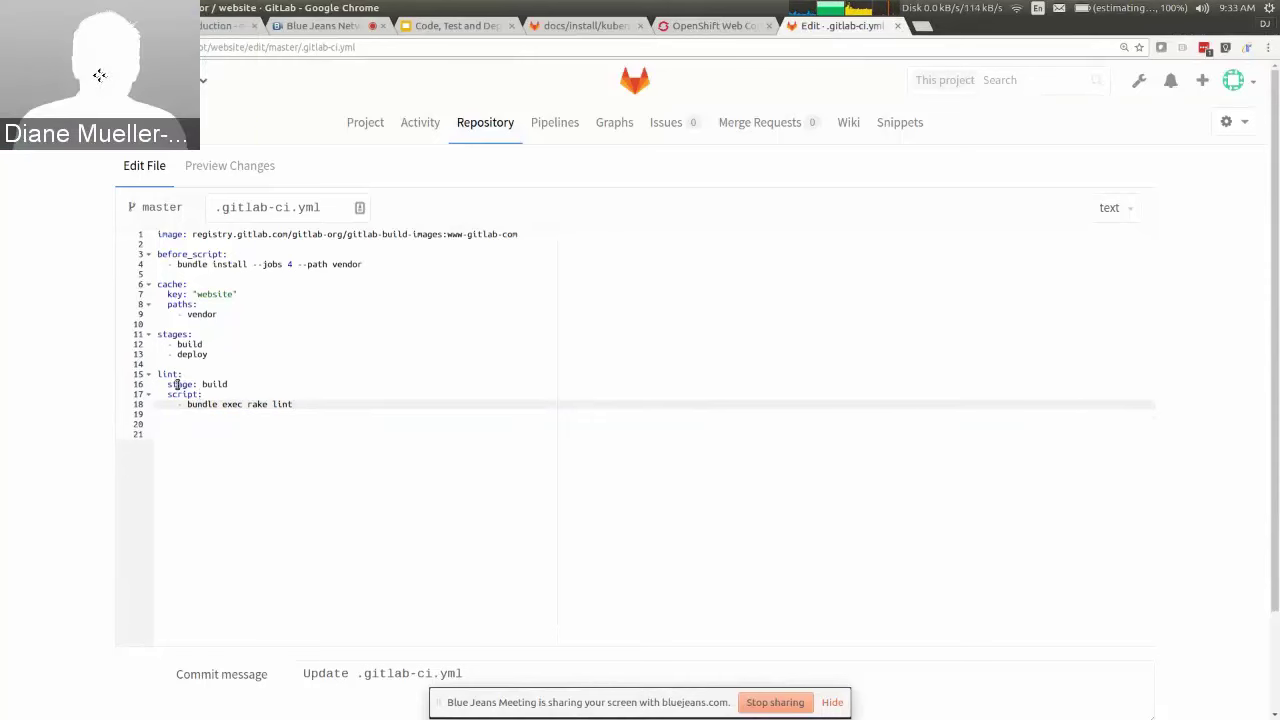
left_click(218, 384)
left_click_drag(212, 354, 157, 334)
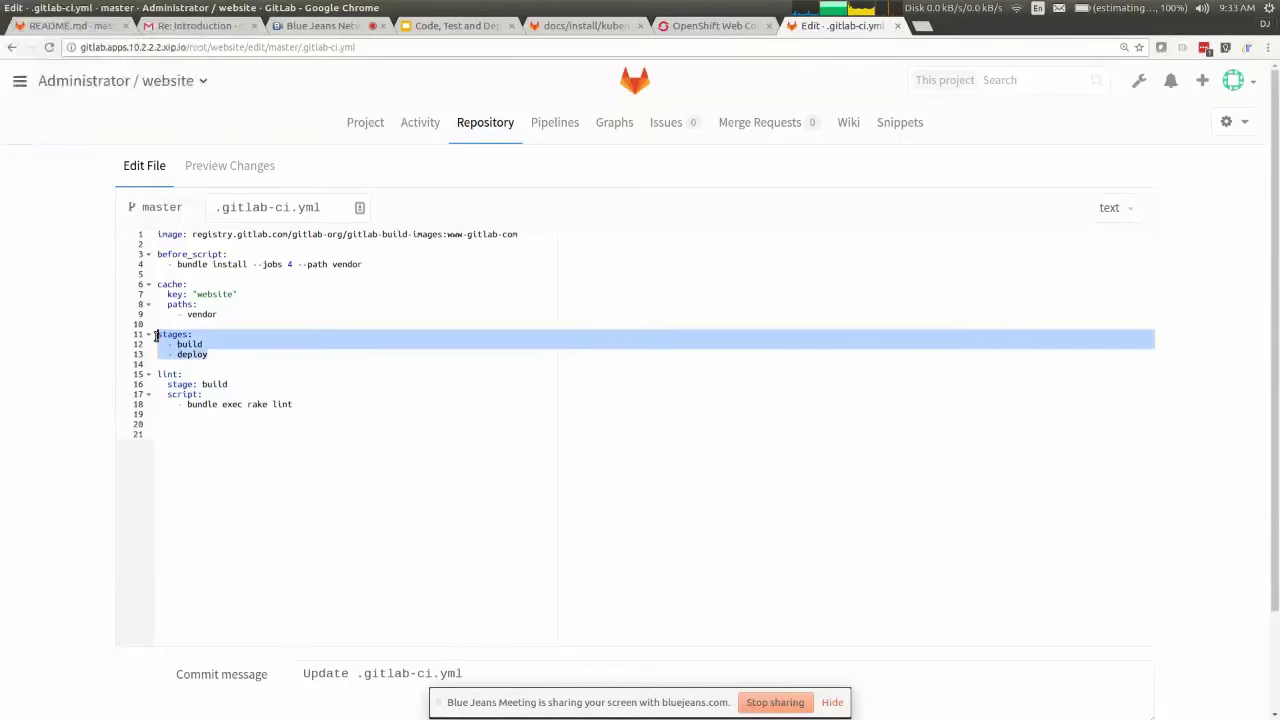
key("BackSpace")
key("BackSpace")
key("BackSpace")
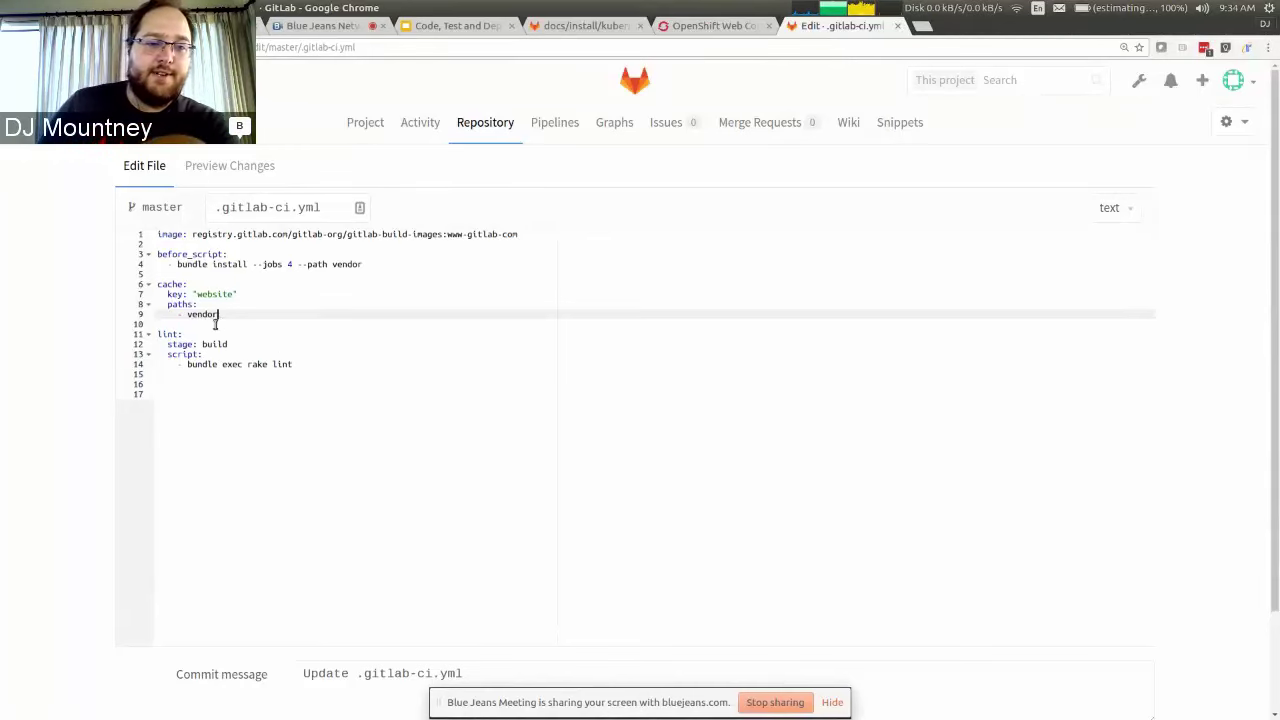
Check the bundle install and bundle exec rake lint commands in the trimmed file
left_click_drag(180, 264, 352, 264)
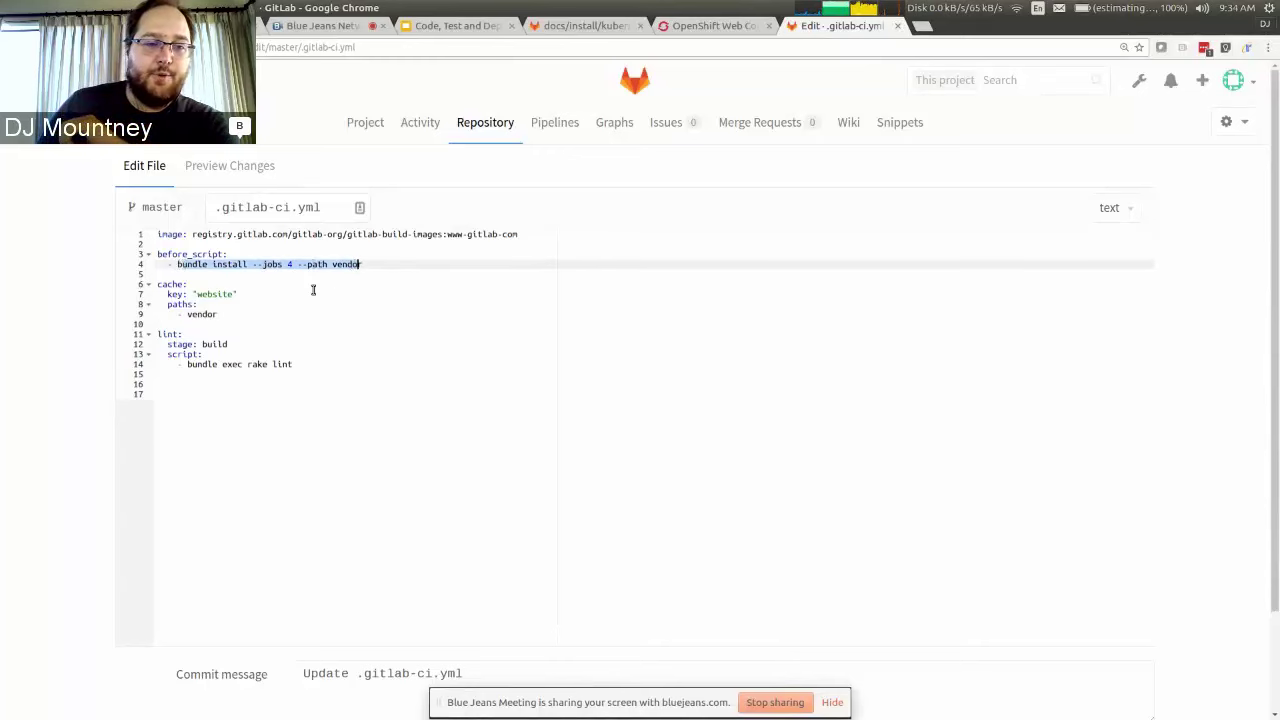
left_click_drag(189, 365, 307, 363)
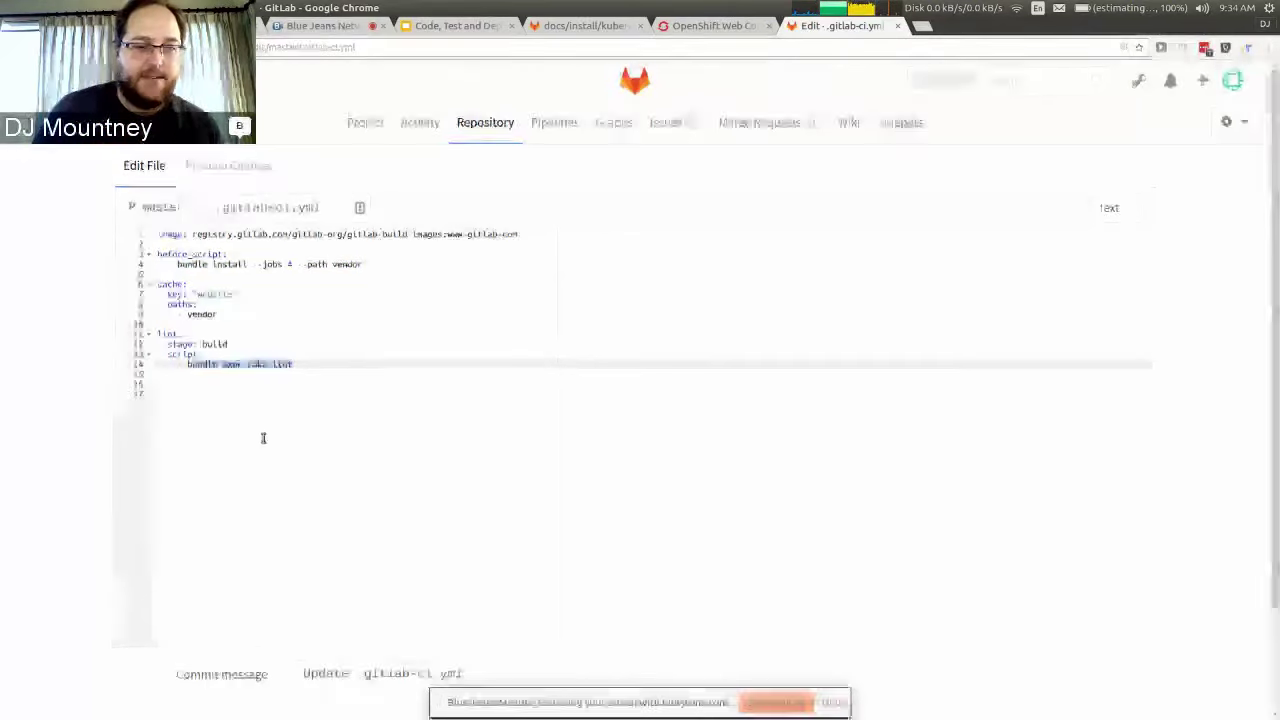
left_click(362, 363)
scroll(392, 474, "down", 2)
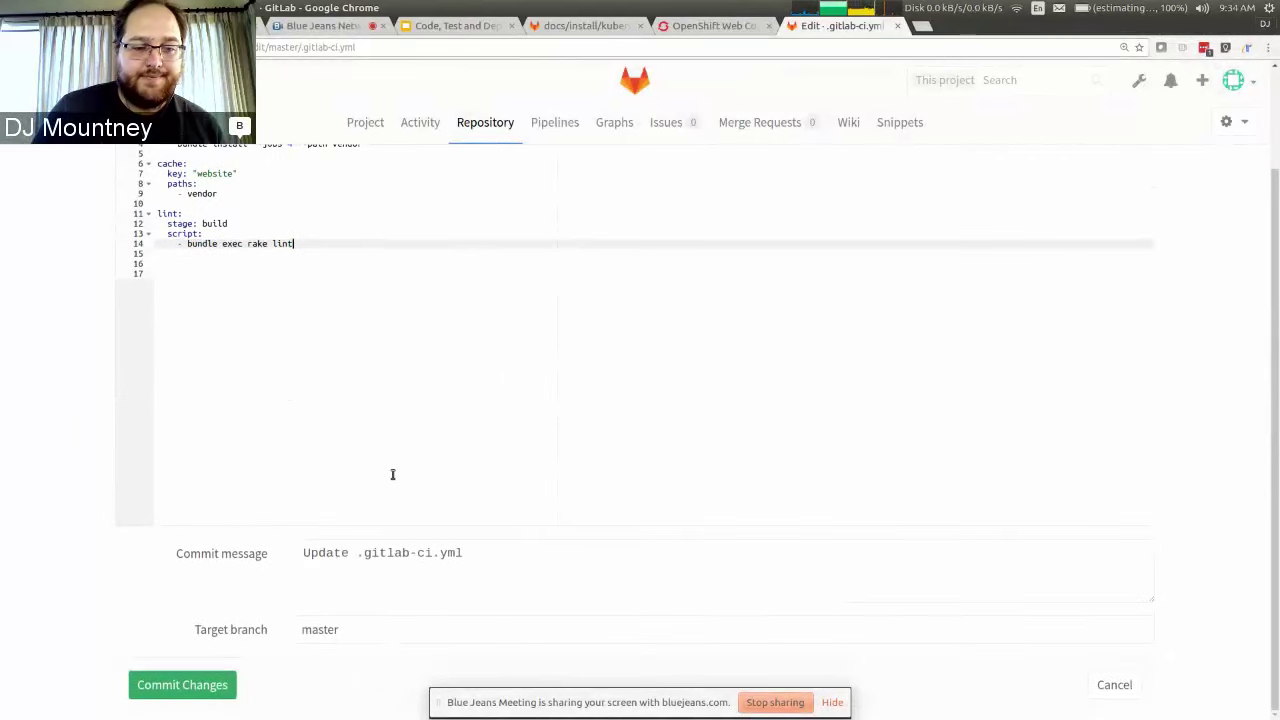
Commit the .gitlab-ci.yml change to master and check its pending lint build
left_click(220, 686)
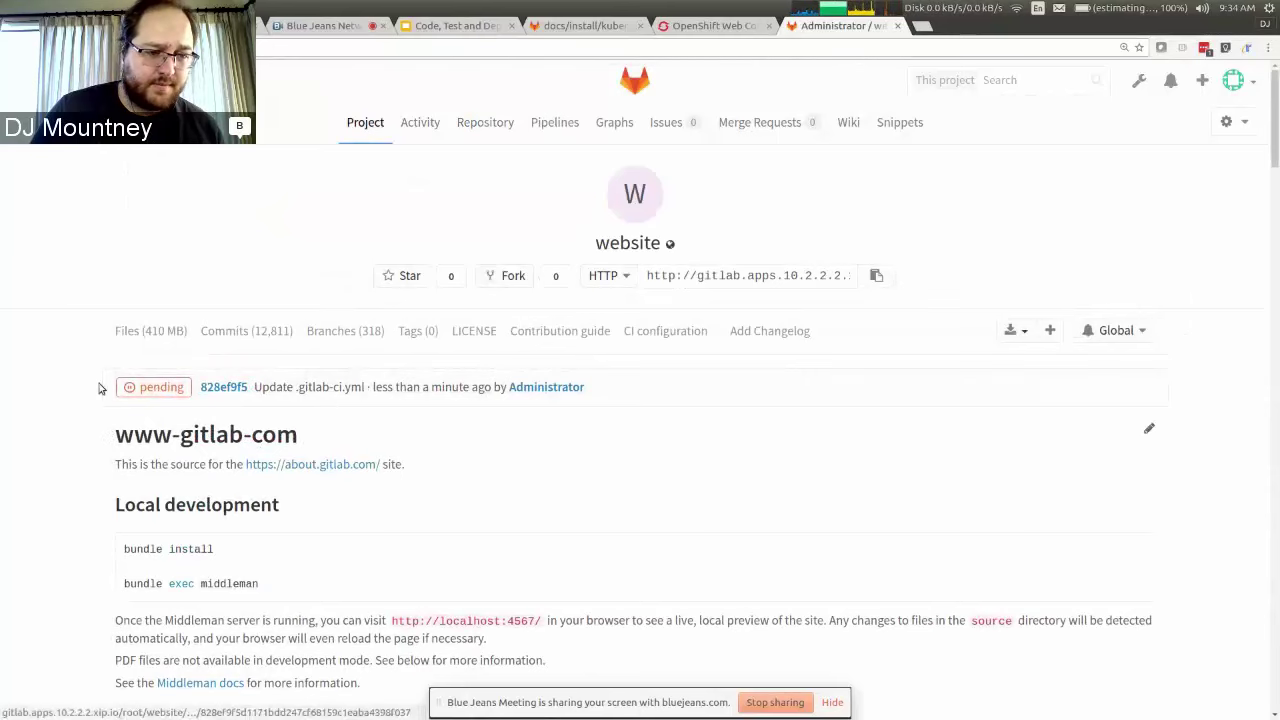
left_click(162, 387)
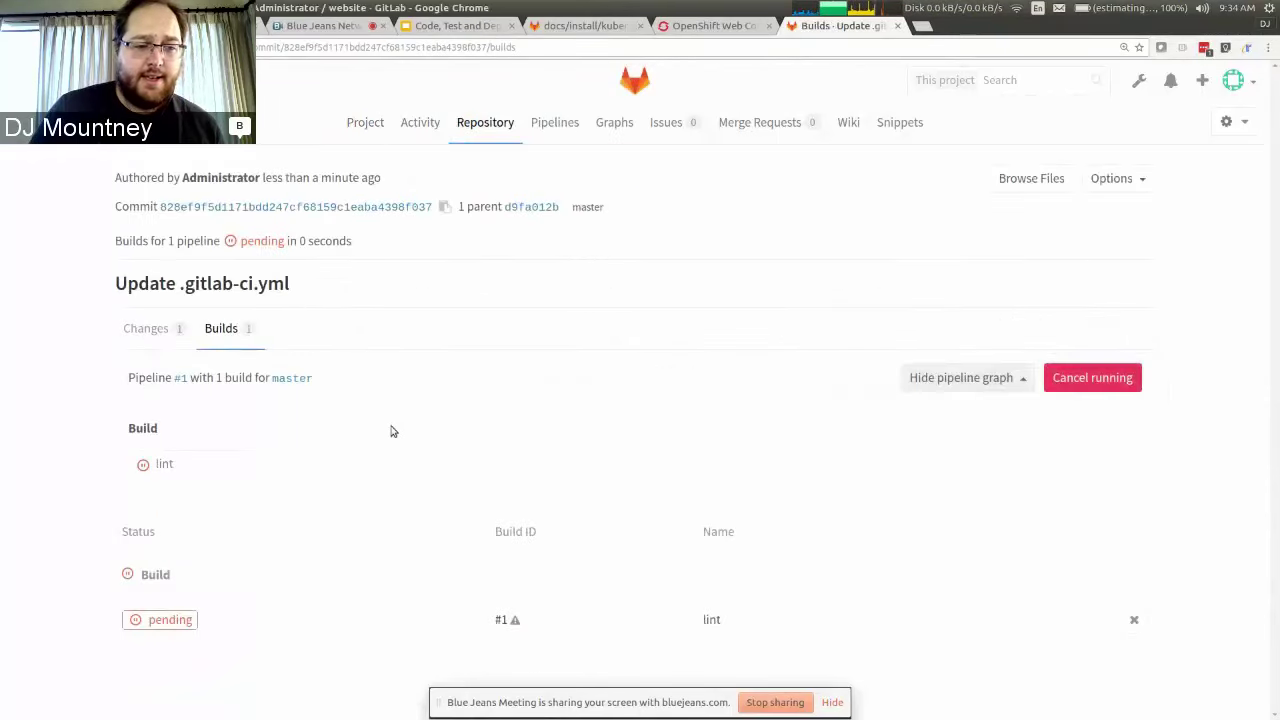
mouse_move(514, 621)
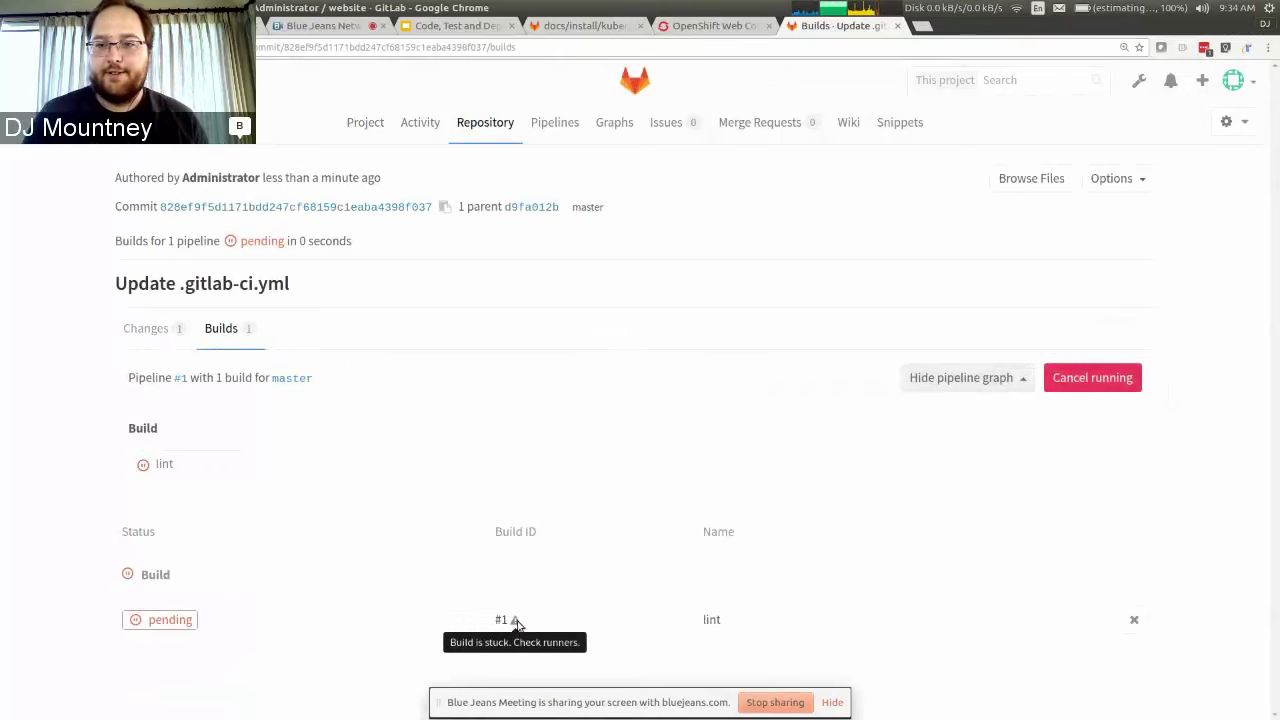
Open the project's Runners settings and review the specific runner setup instructions
left_click(1239, 133)
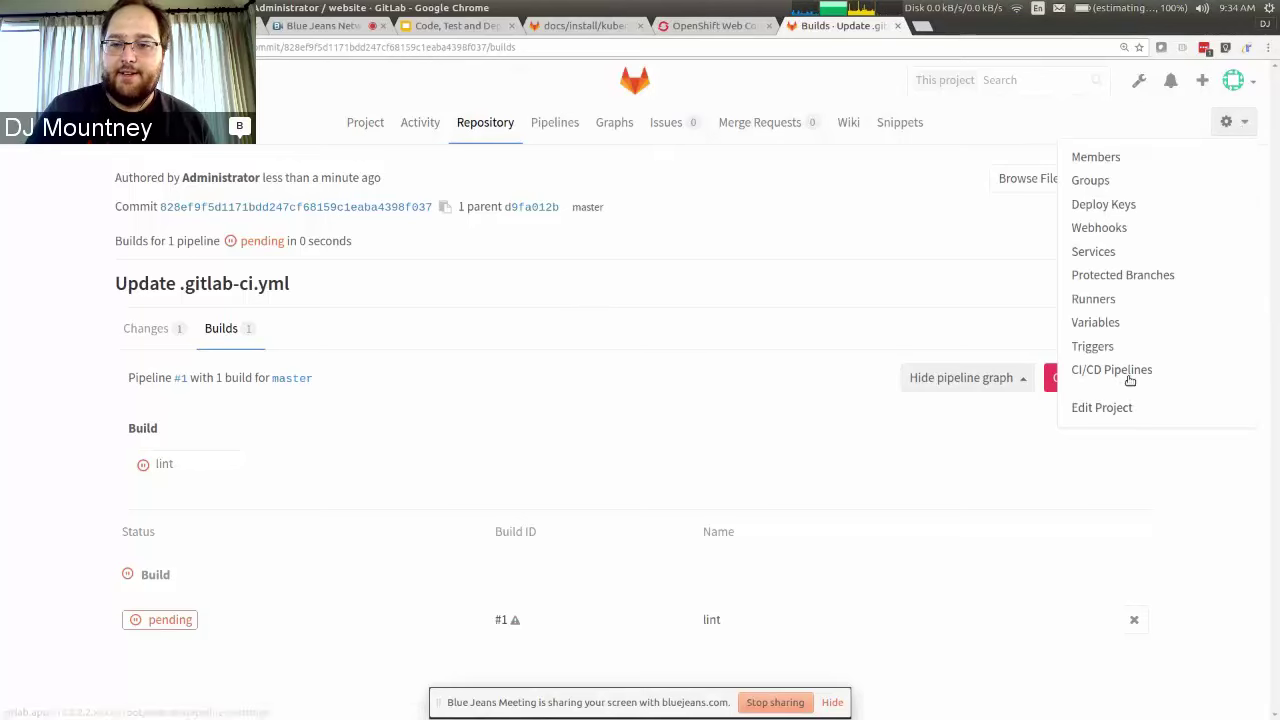
left_click(1110, 306)
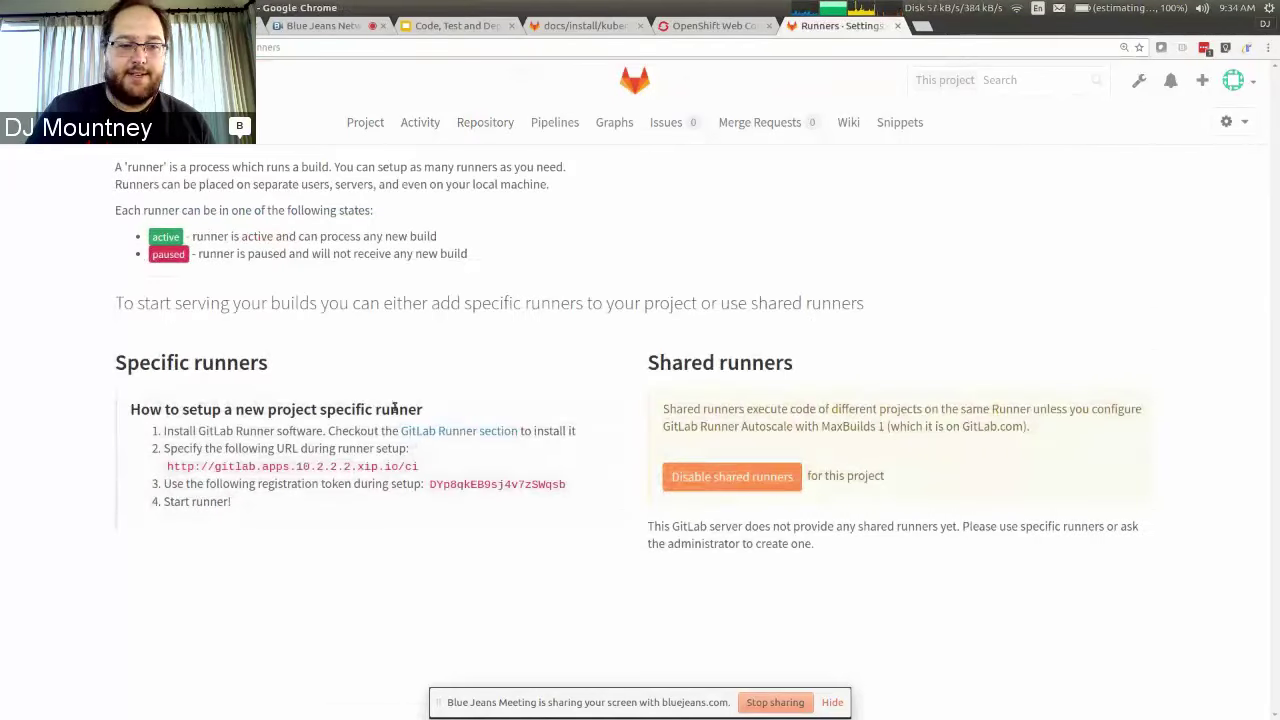
left_click_drag(180, 410, 314, 512)
left_click(309, 543)
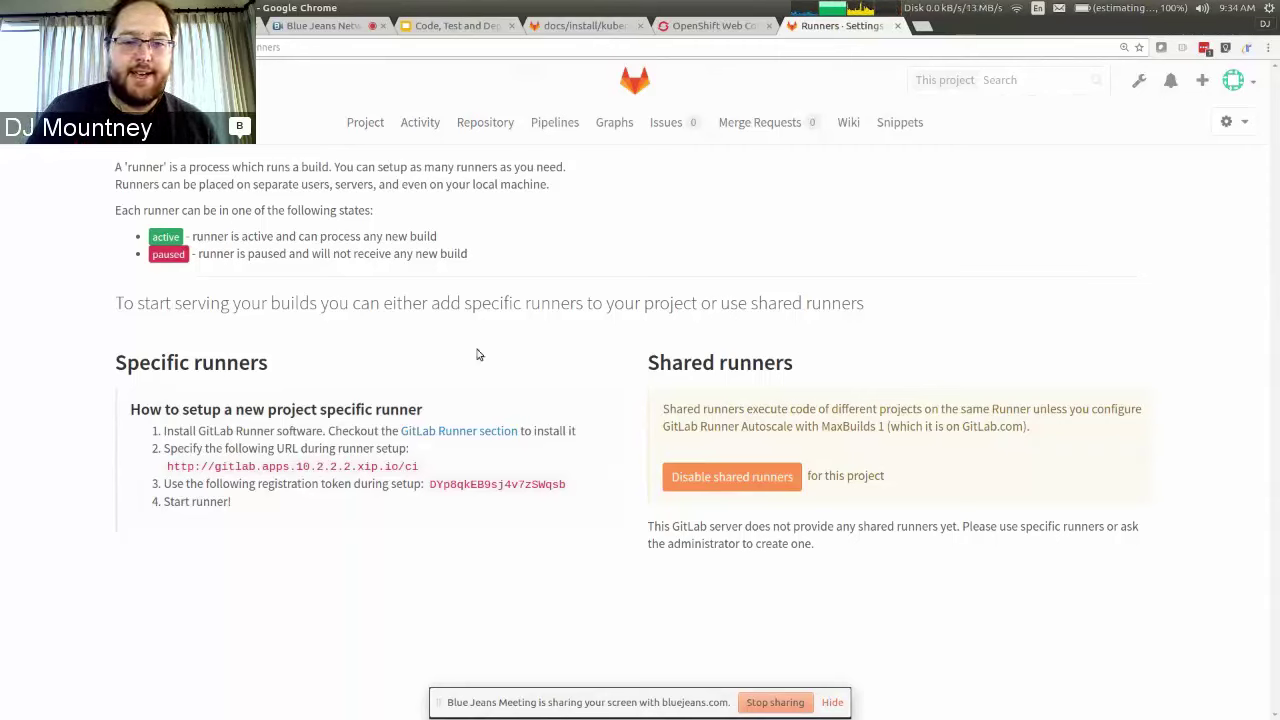
In a new terminal, run 'oc adm policy add-scc-to-user privileged -z deployer'
mouse_move(1, 412)
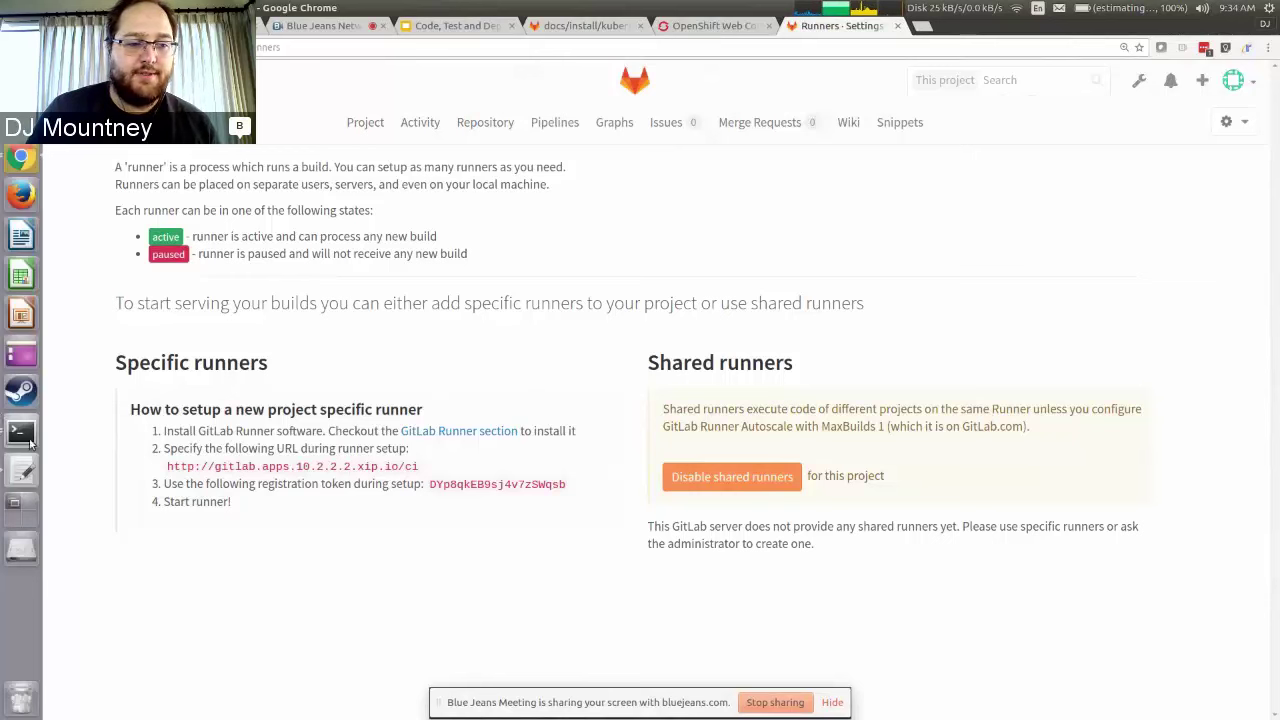
left_click(22, 434)
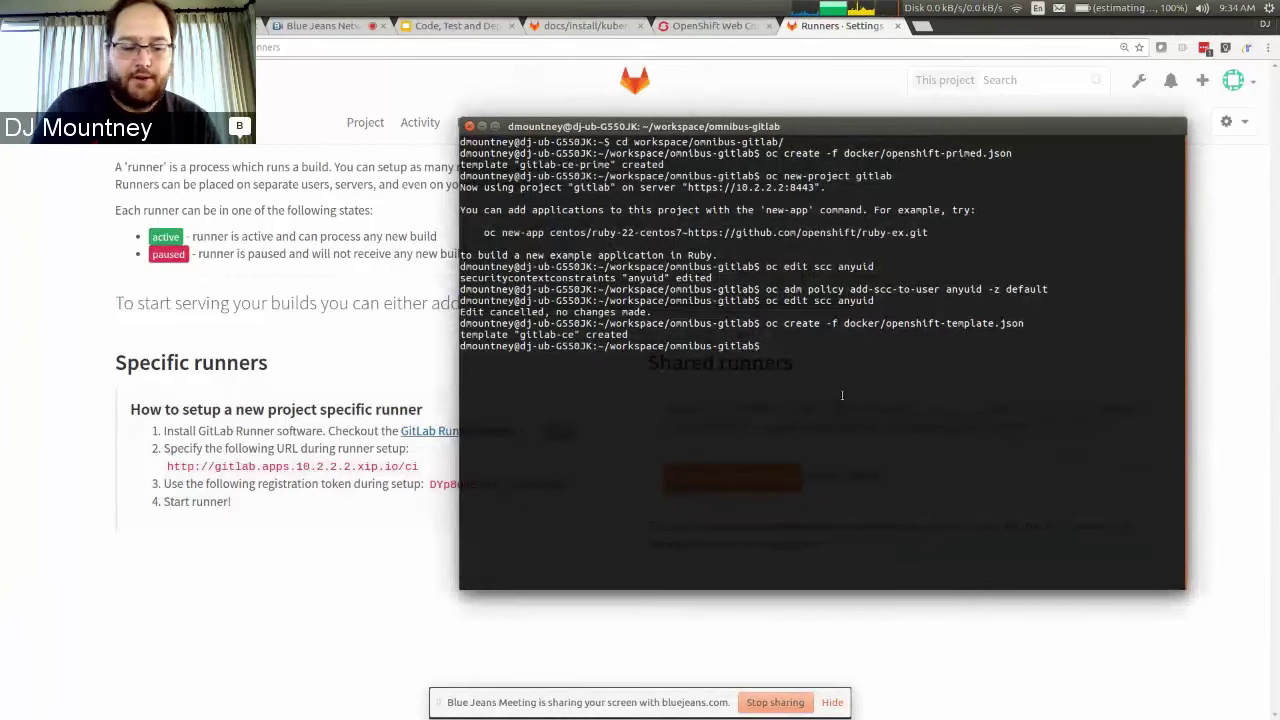
key("ctrl+plus")
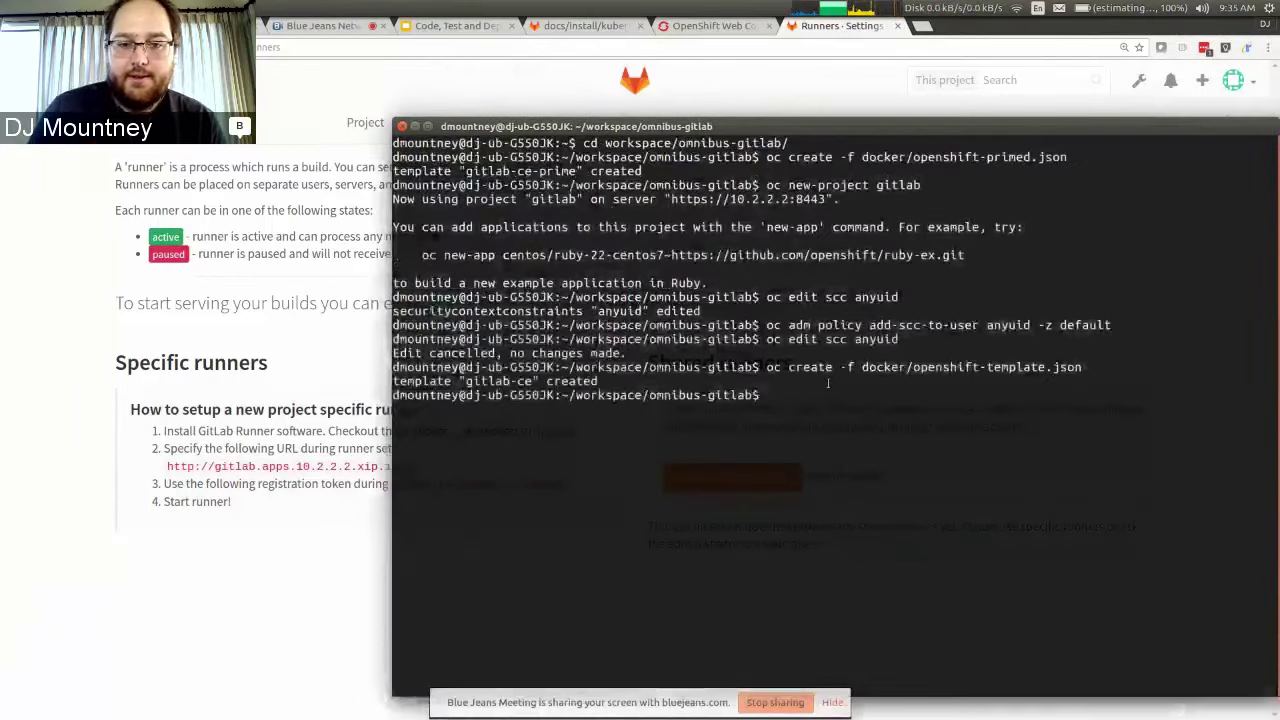
left_click_drag(810, 123, 721, 78)
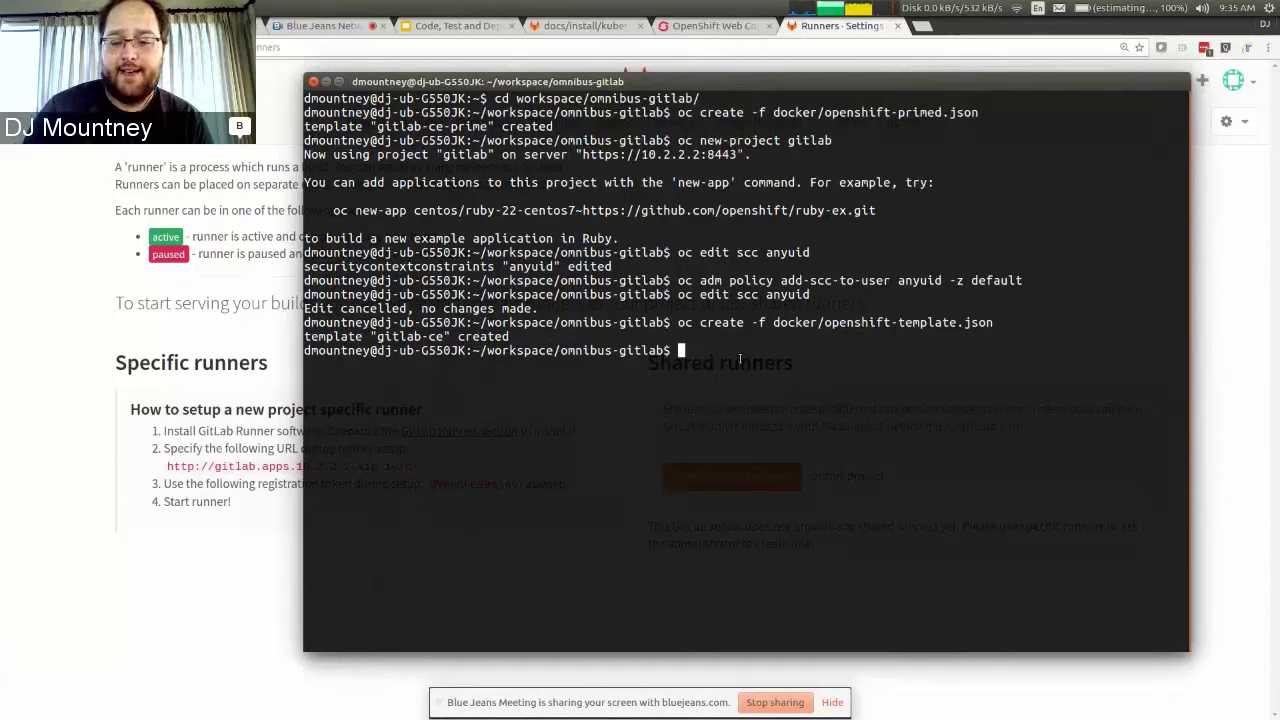
key("Up")
key("Up")
key("Up")
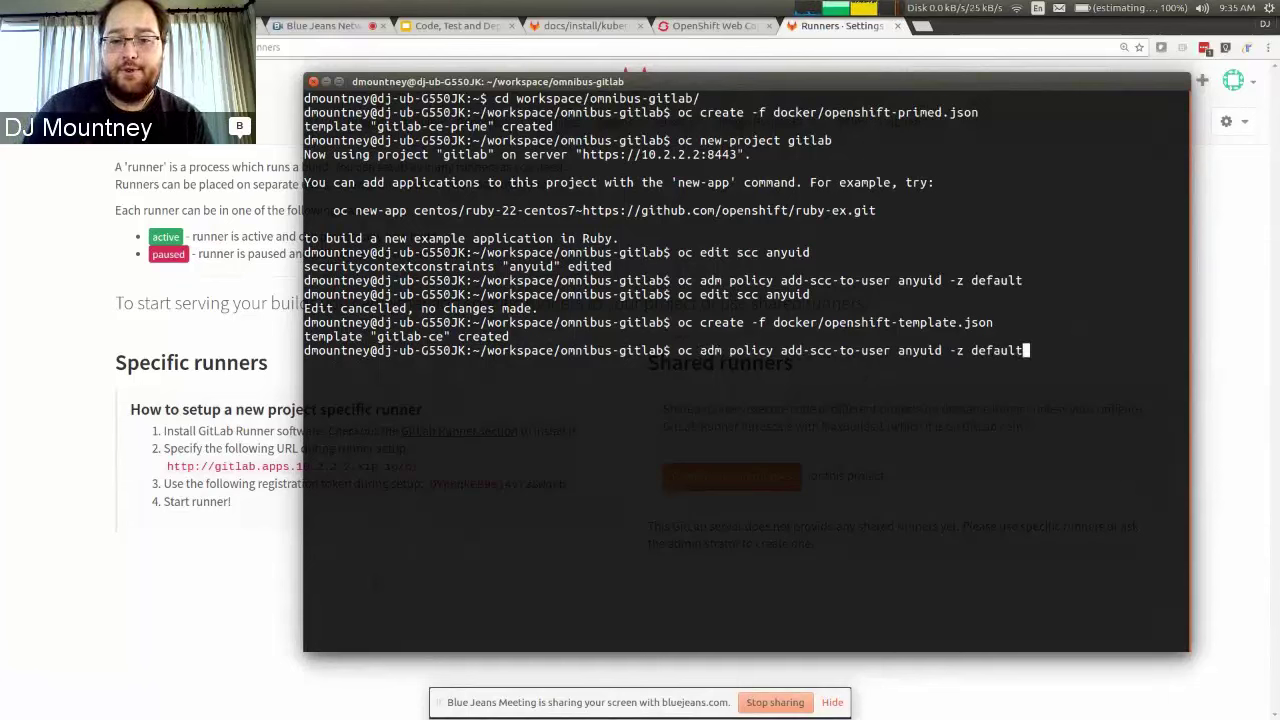
key("BackSpace")
key("BackSpace")
key("BackSpace")
key("BackSpace")
key("BackSpace")
key("BackSpace")
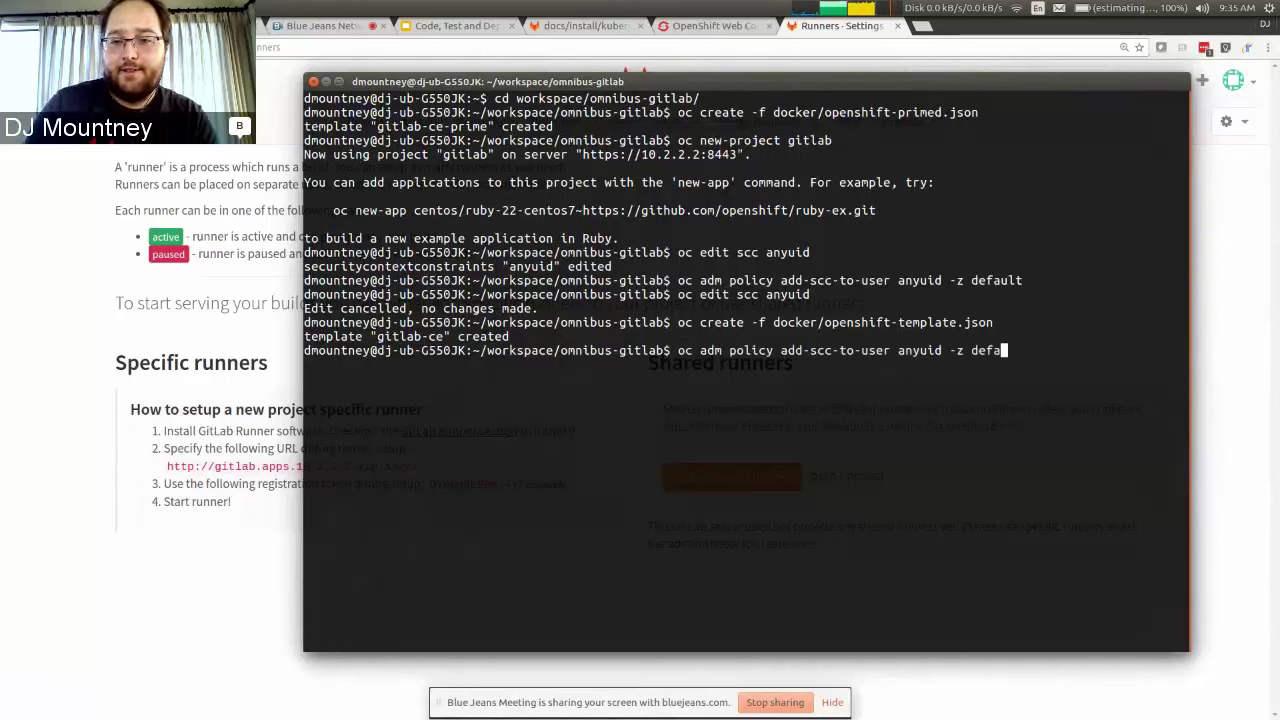
type("ep")
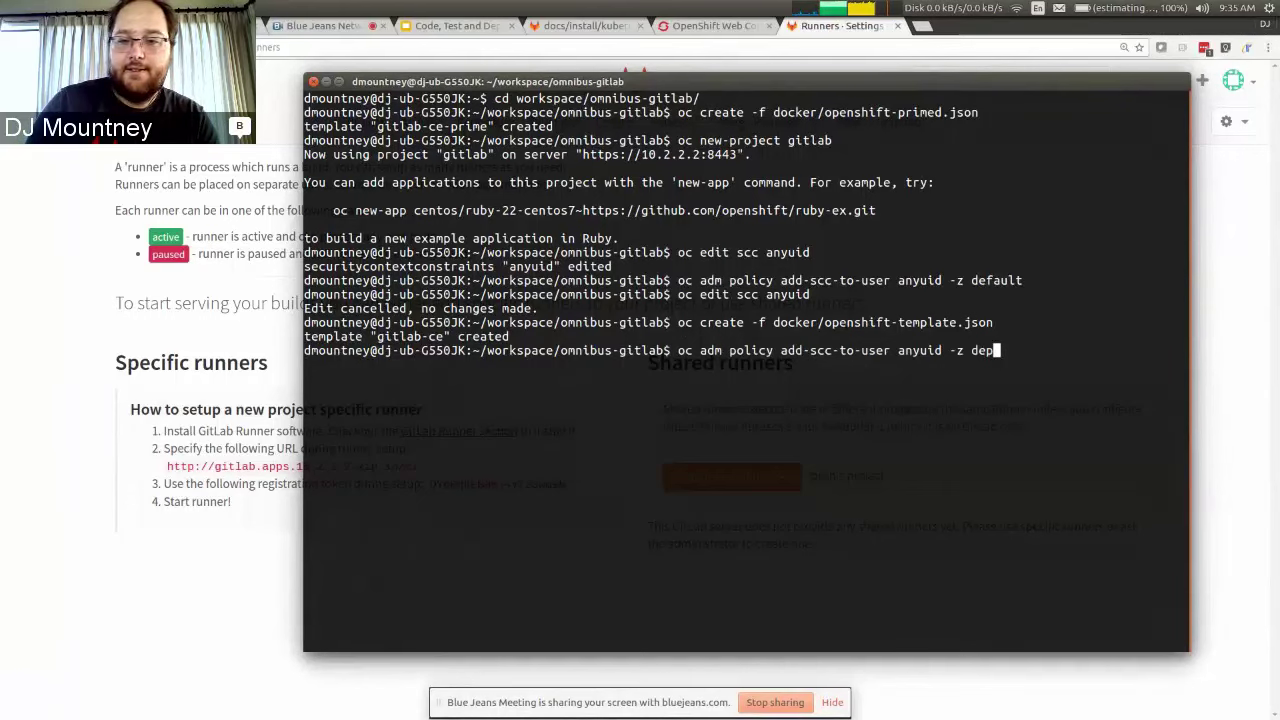
type("loyer")
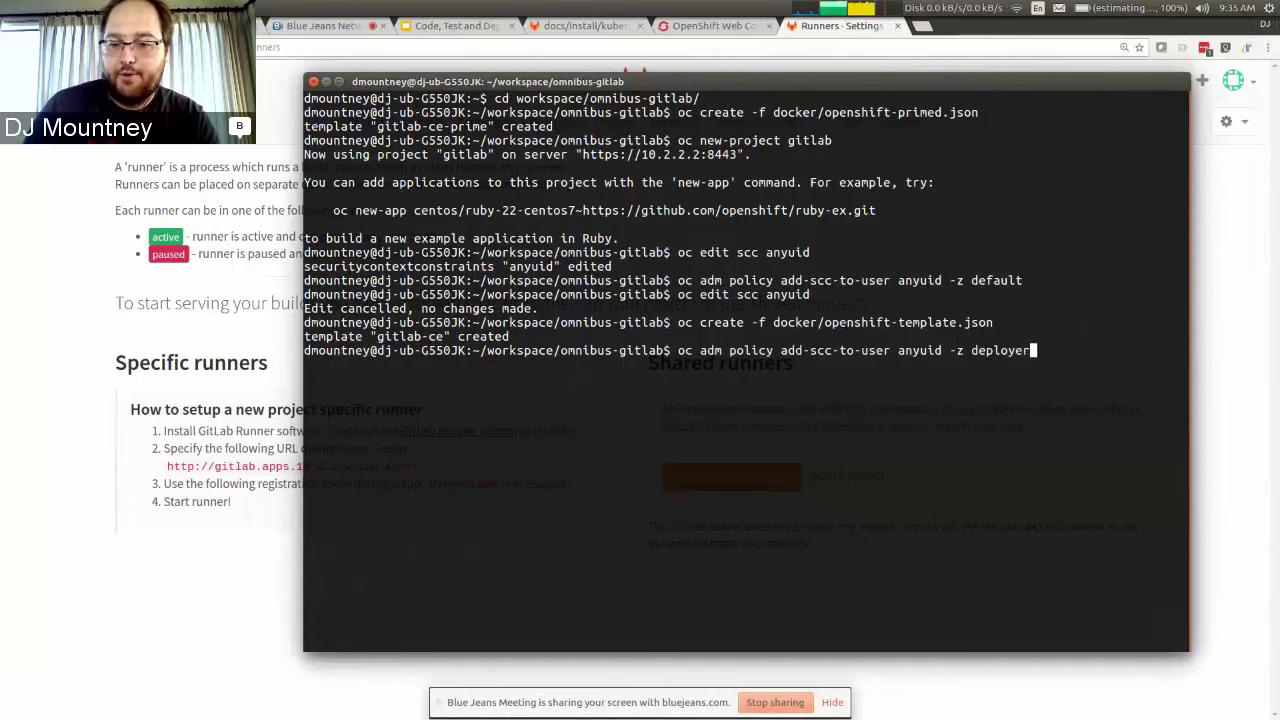
key("Left")
key("Left")
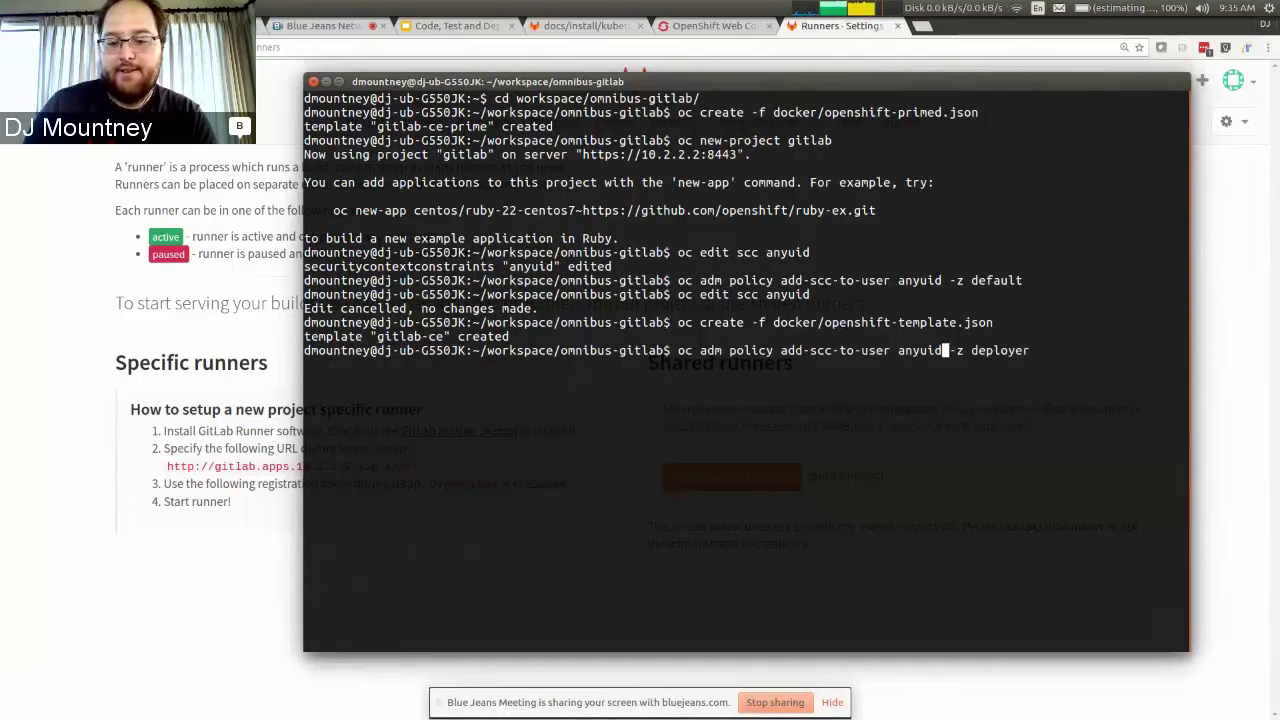
key("BackSpace")
key("BackSpace")
key("BackSpace")
key("BackSpace")
key("BackSpace")
key("BackSpace")
type("privileged")
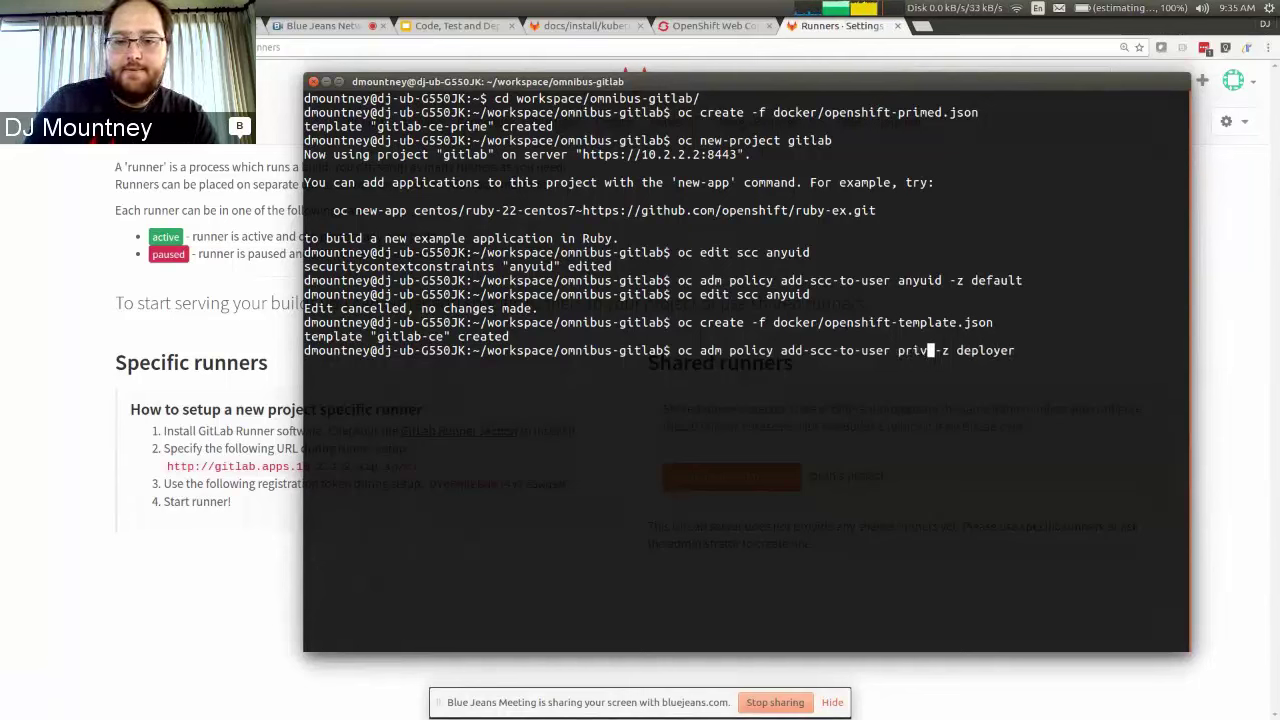
key("Return")
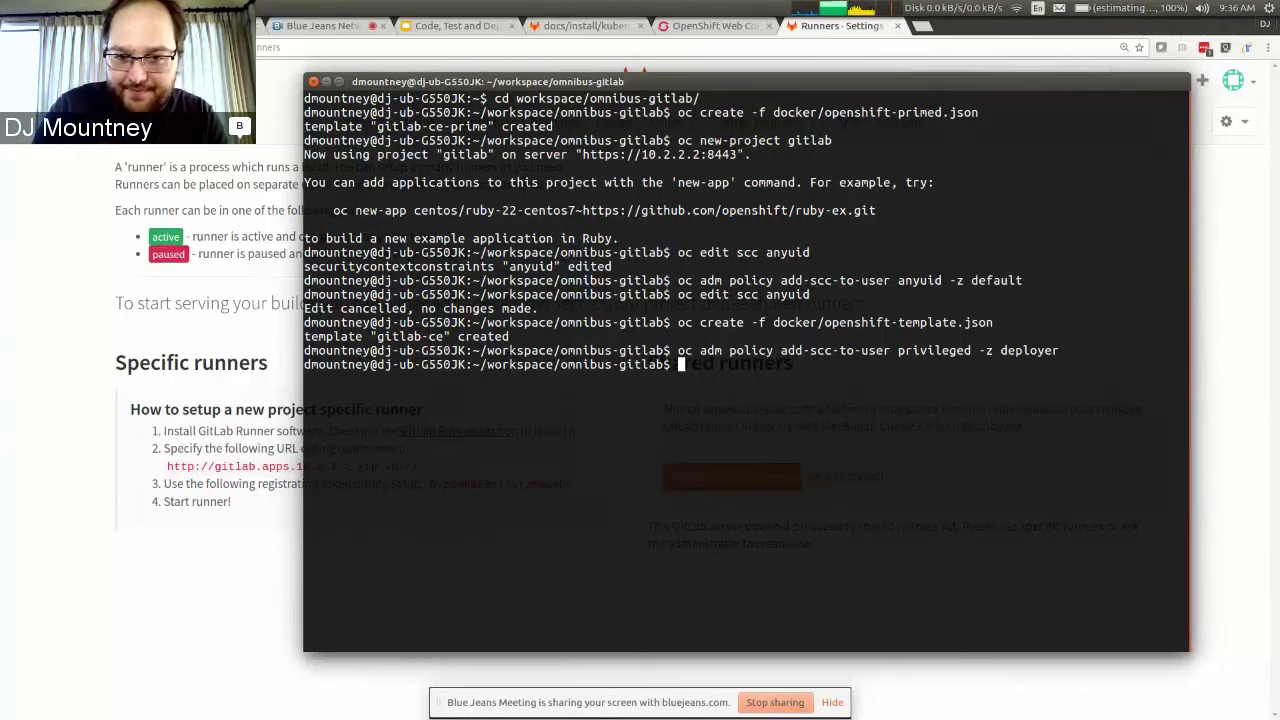
Create the gitlab-runner template with 'oc create -f docker/openshift-ci-template.json'
type("oc ")
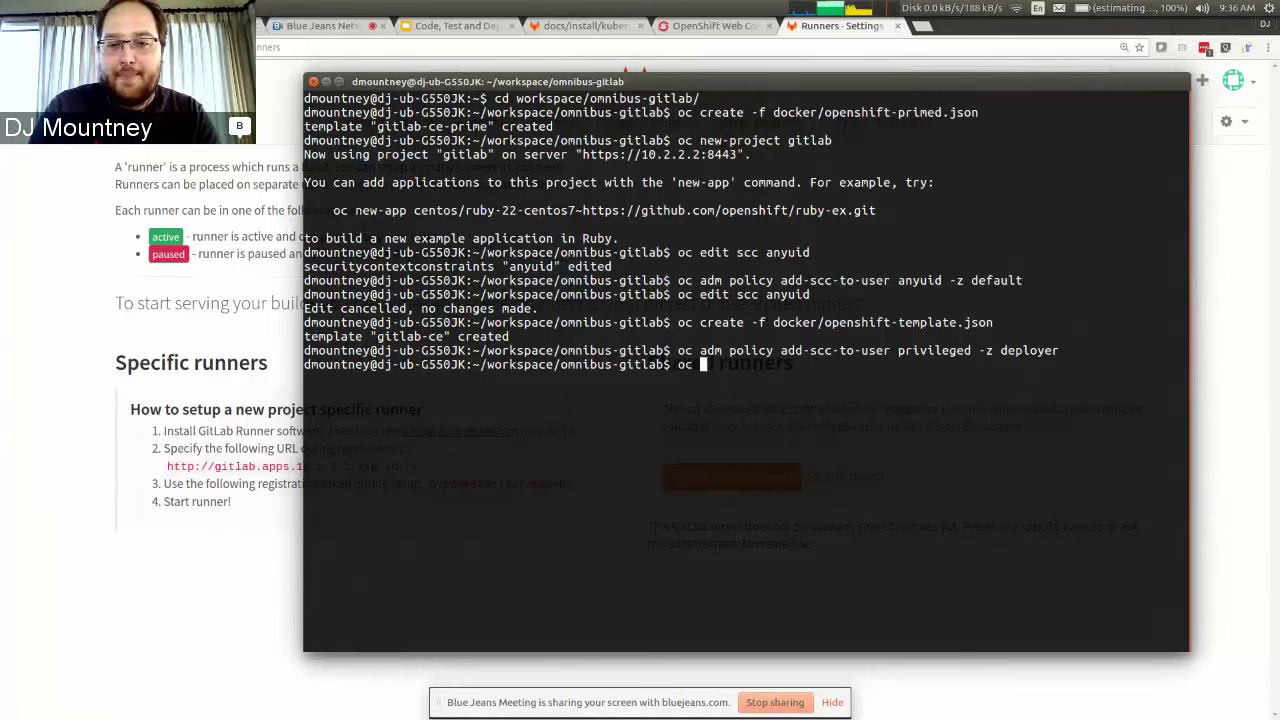
type("create -f ")
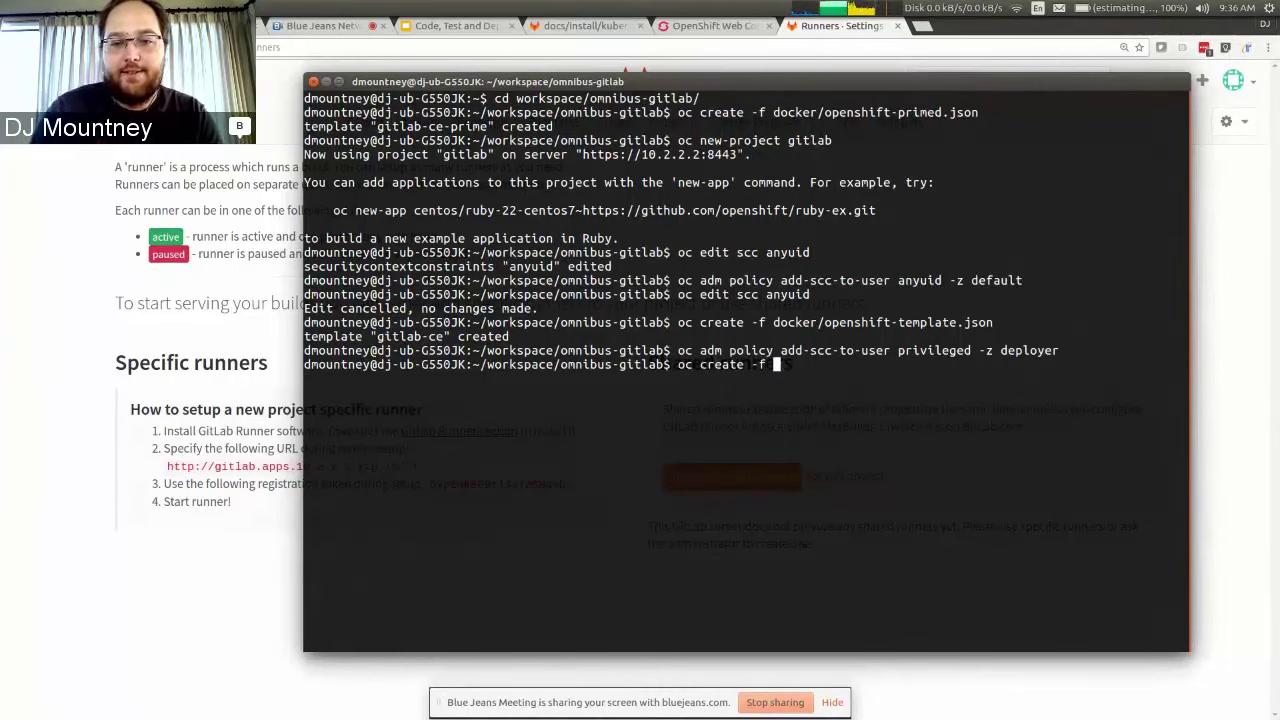
type("docker/ope")
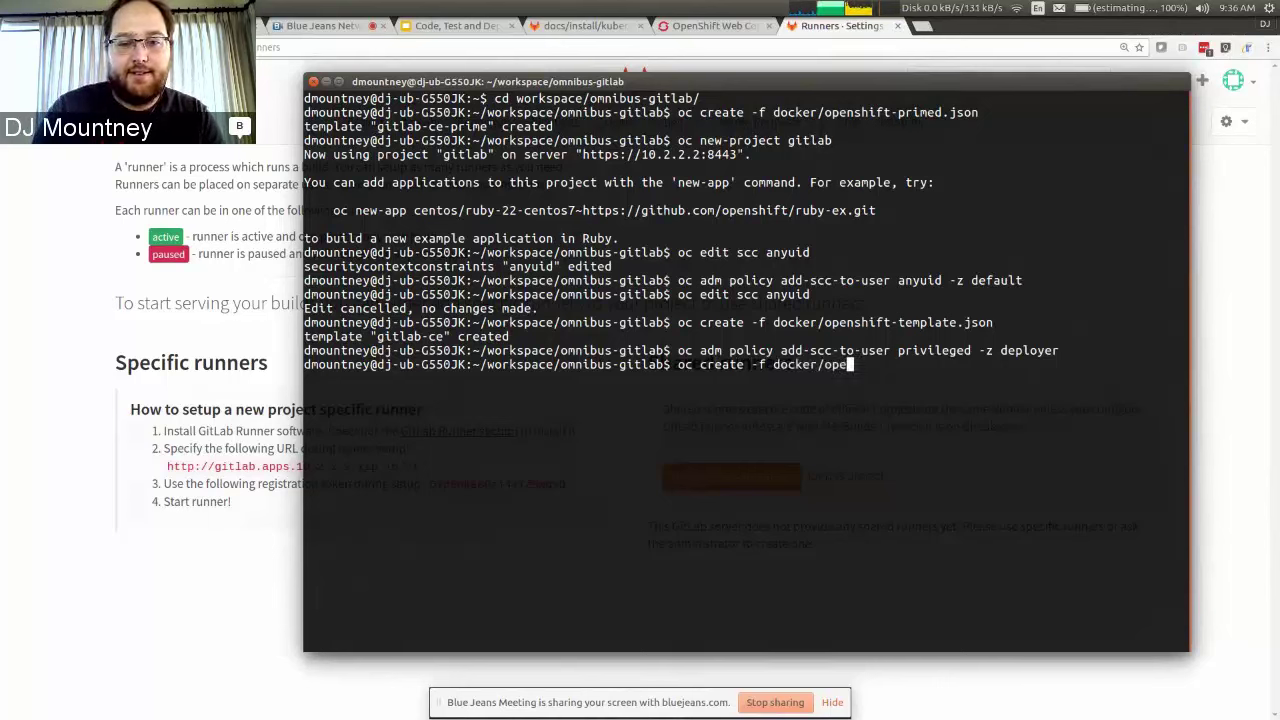
key("Tab")
type("c")
key("Tab")
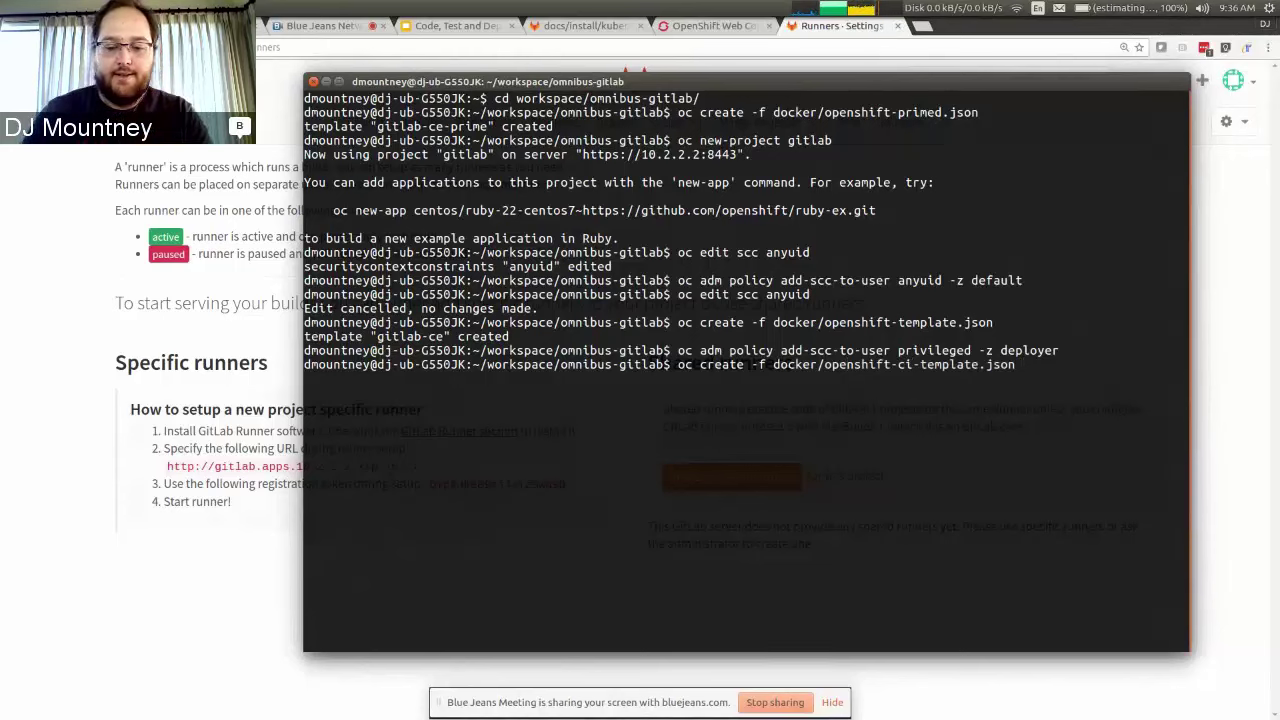
key("Return")
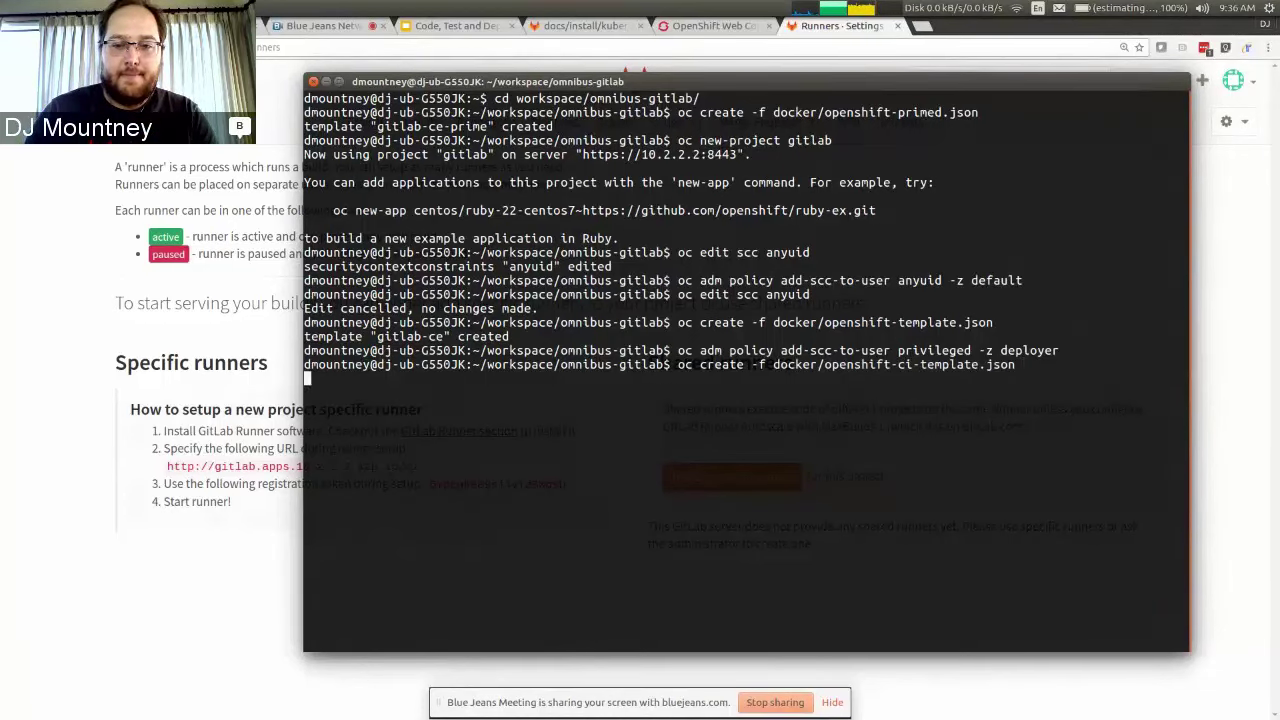
Open the gitlab-runner template form from the gitlab project's catalog
left_click(728, 25)
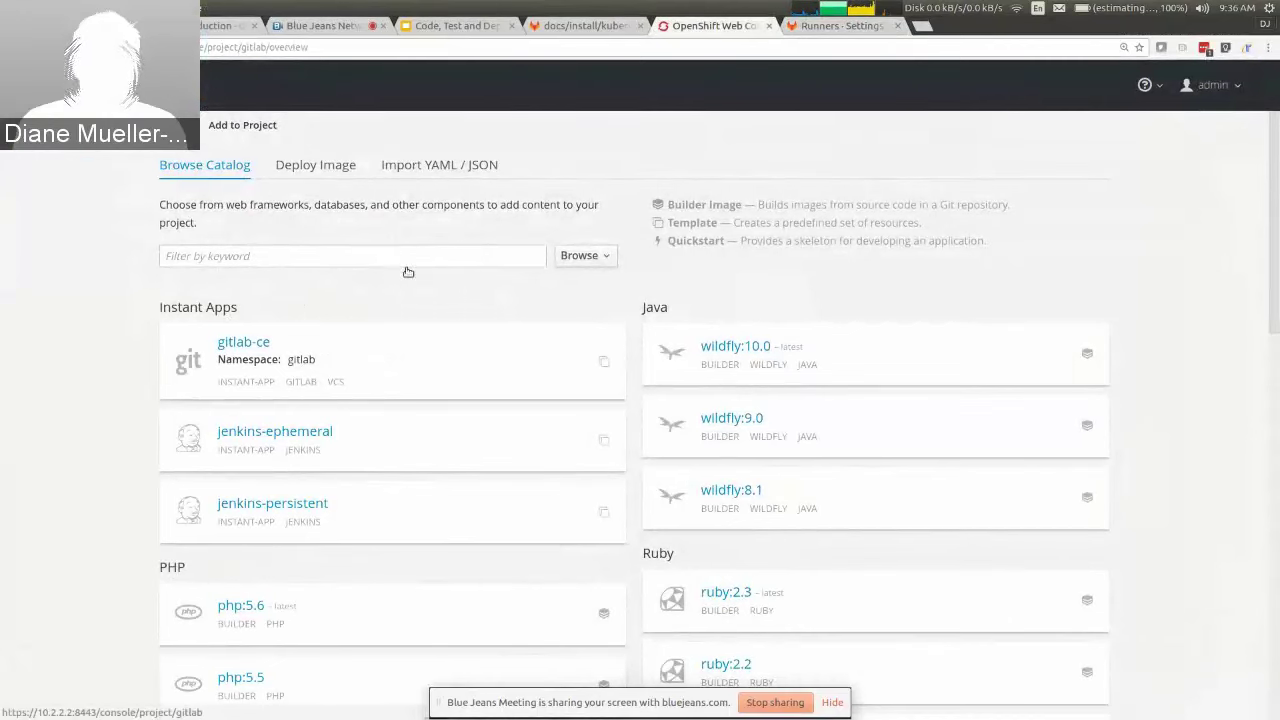
key("alt+Left")
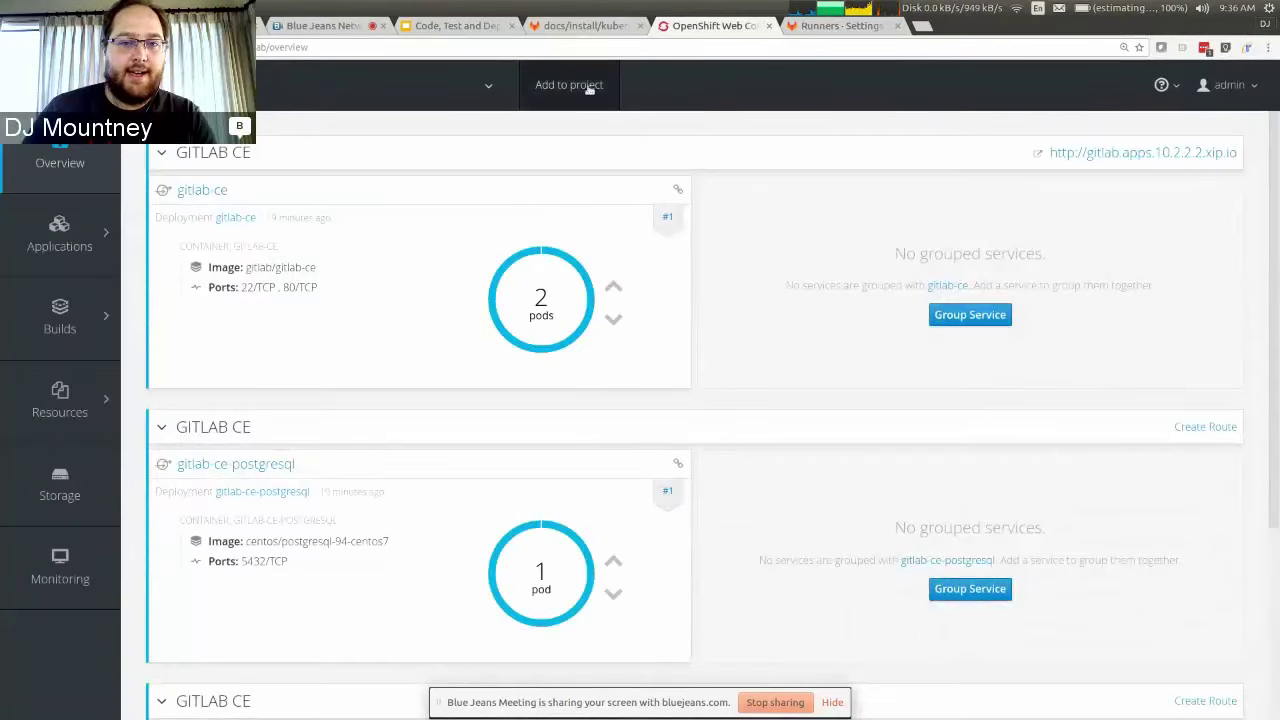
left_click(588, 87)
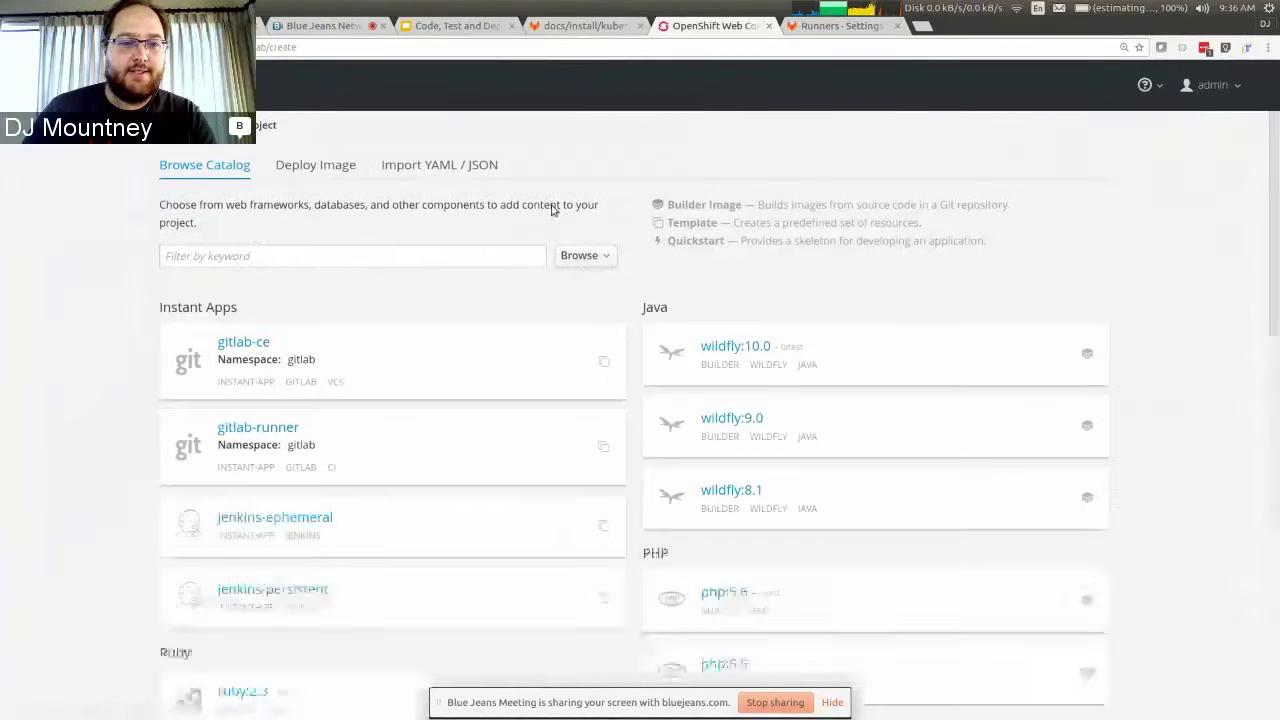
left_click(406, 450)
scroll(530, 252, "down", 2)
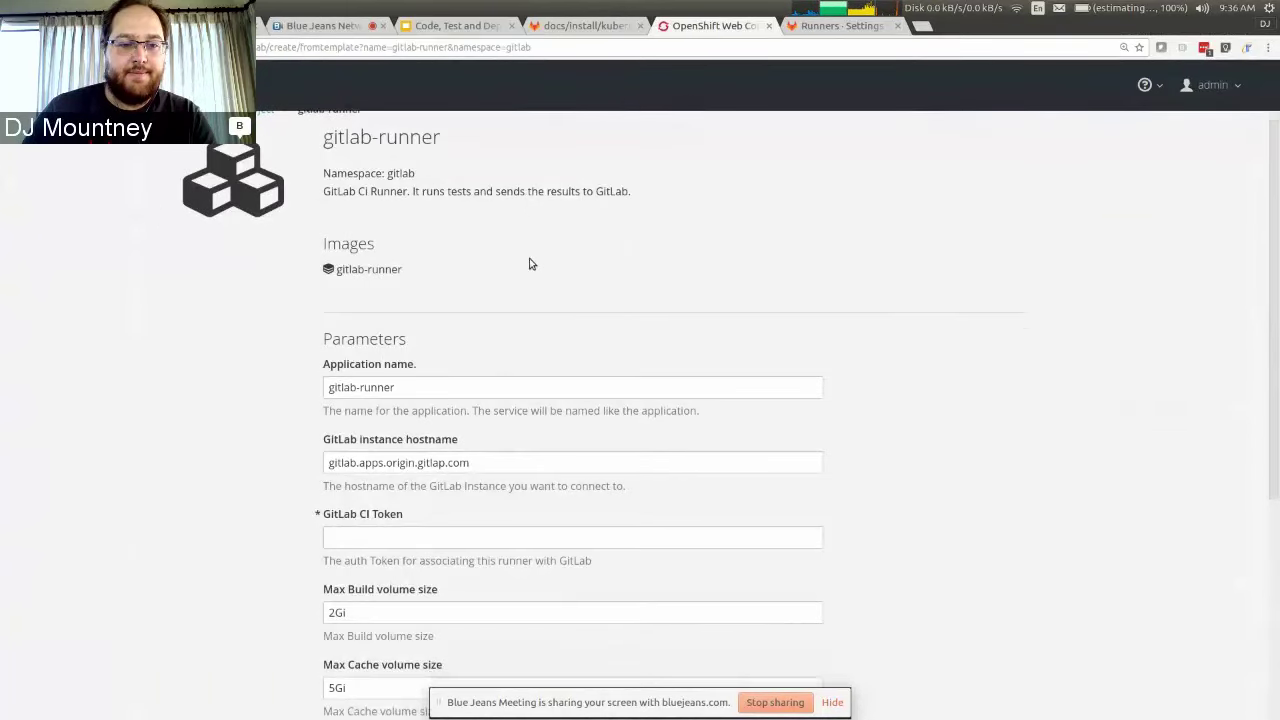
scroll(509, 232, "down", 1)
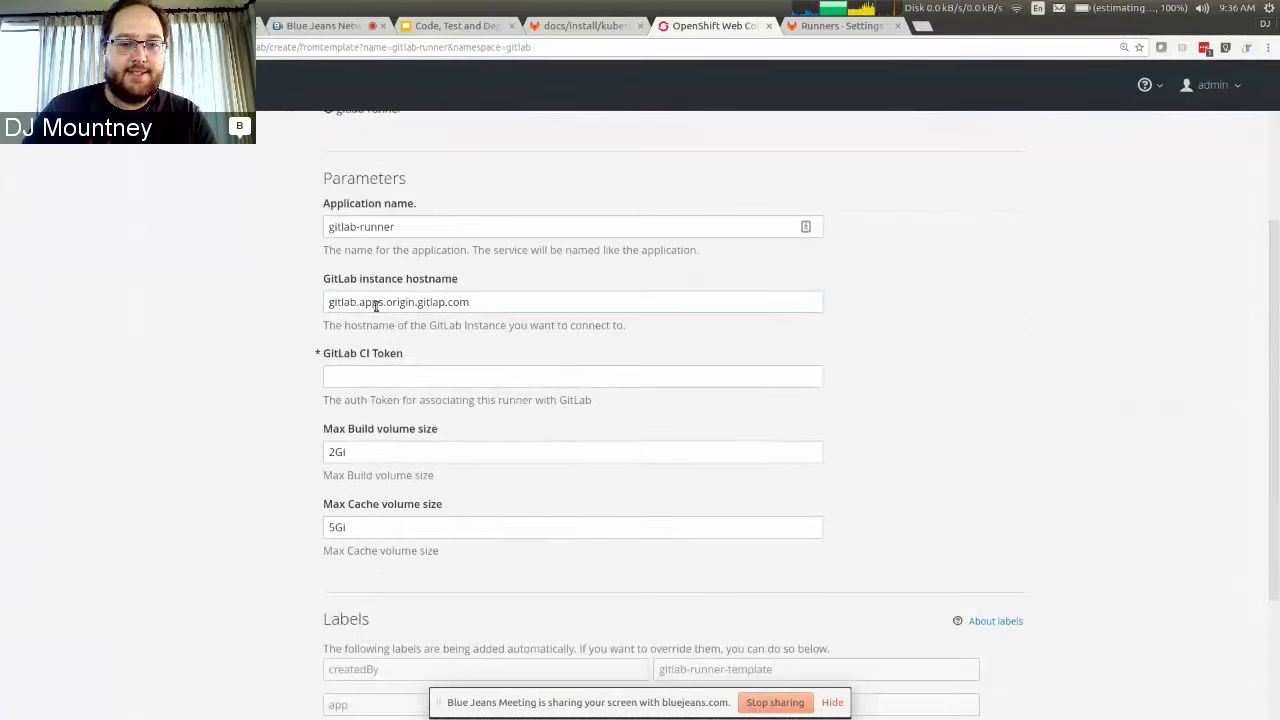
left_click(355, 283)
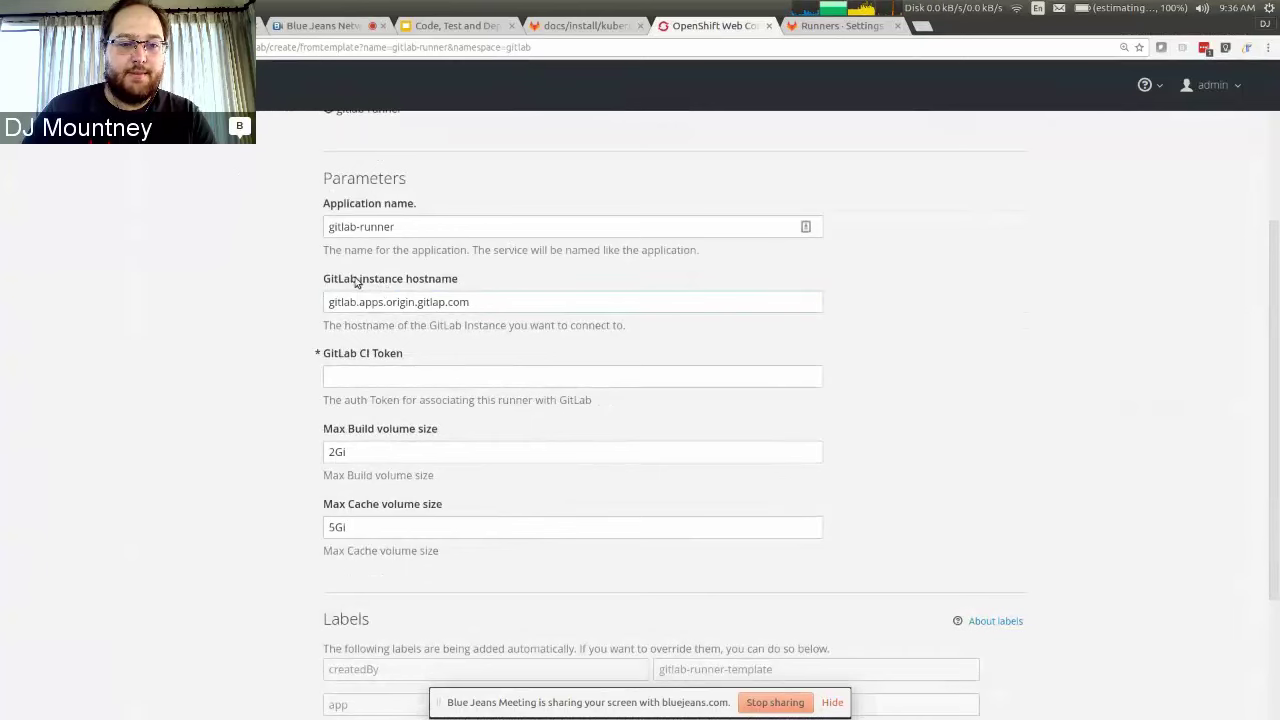
left_click(497, 301)
double_click(437, 303)
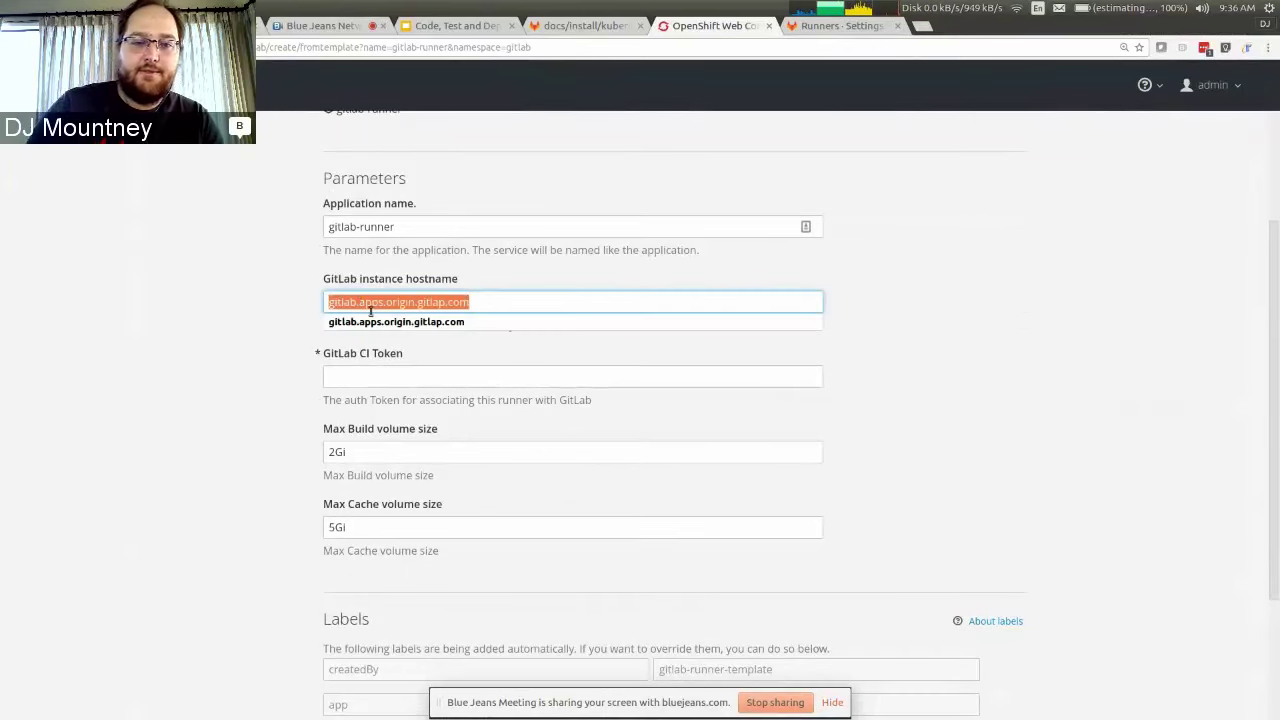
key("BackSpace")
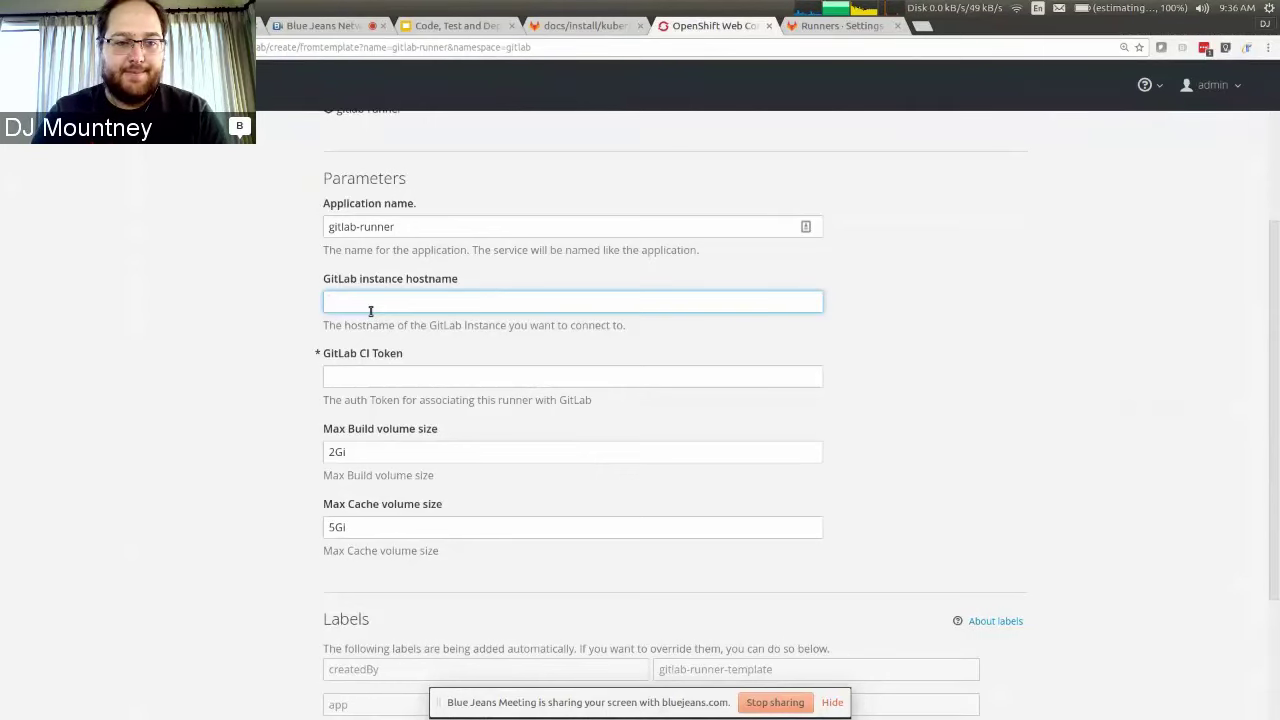
type("http")
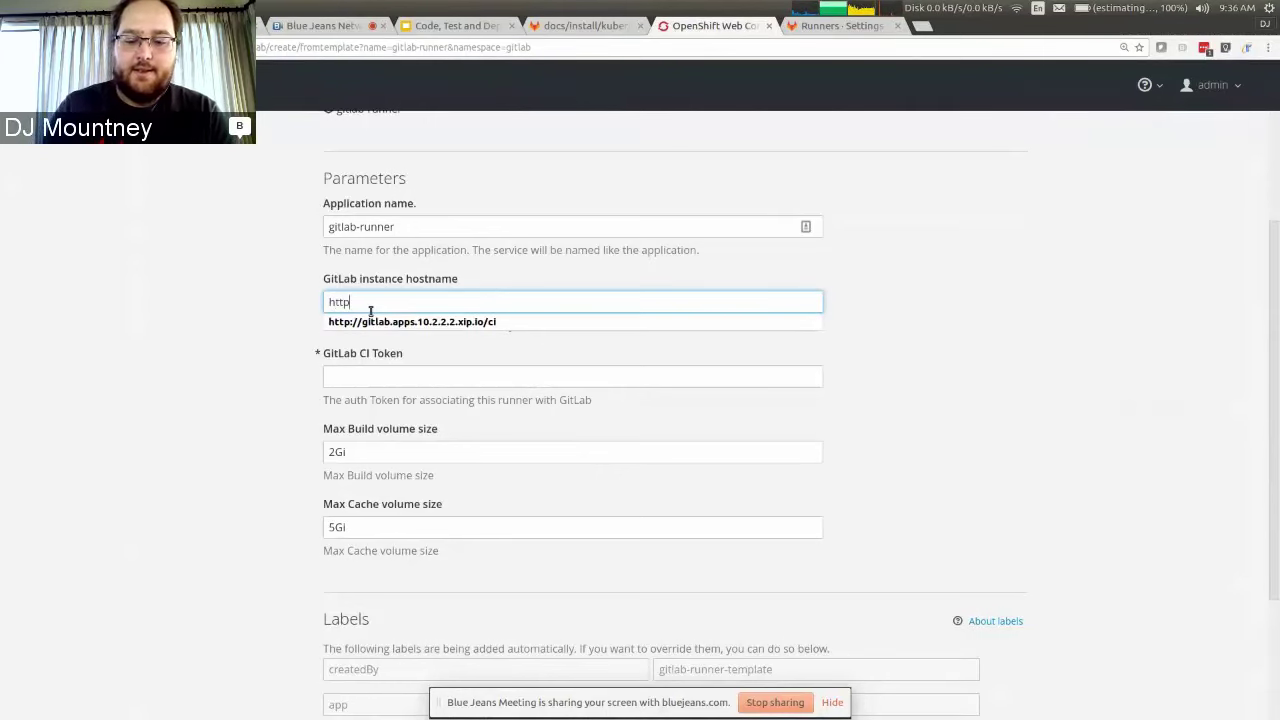
type("p")
key("BackSpace")
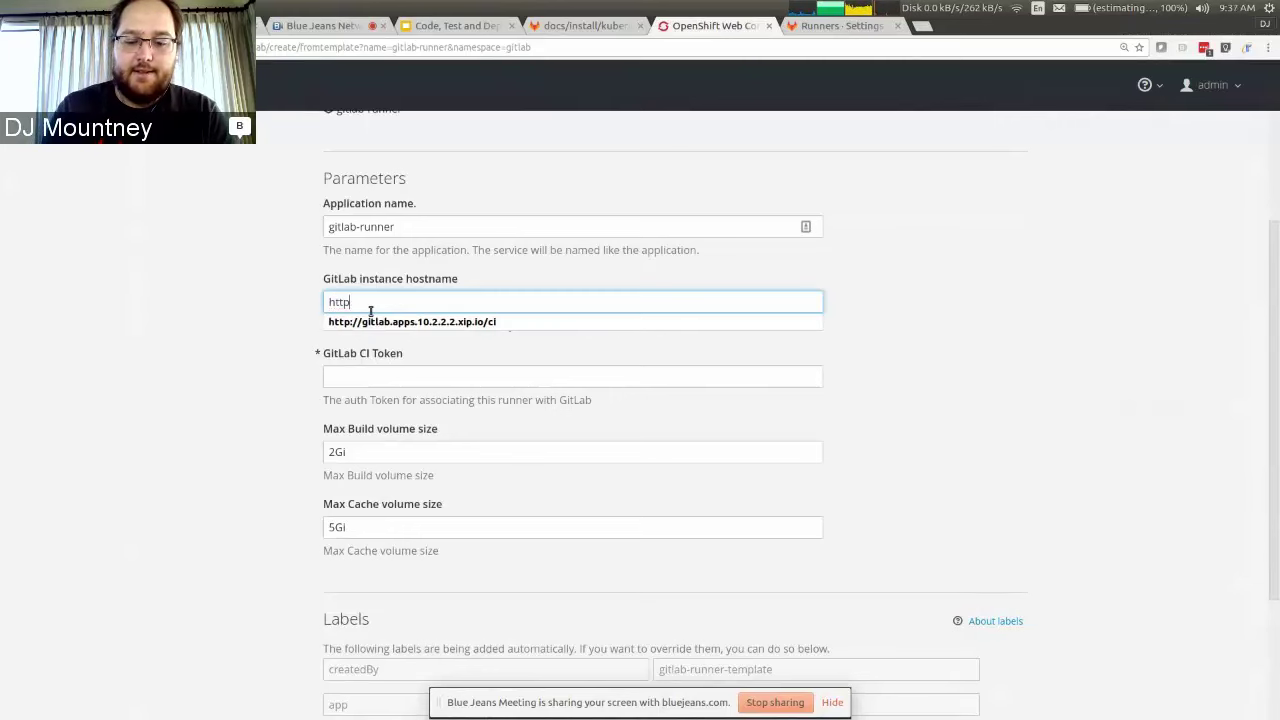
type("://")
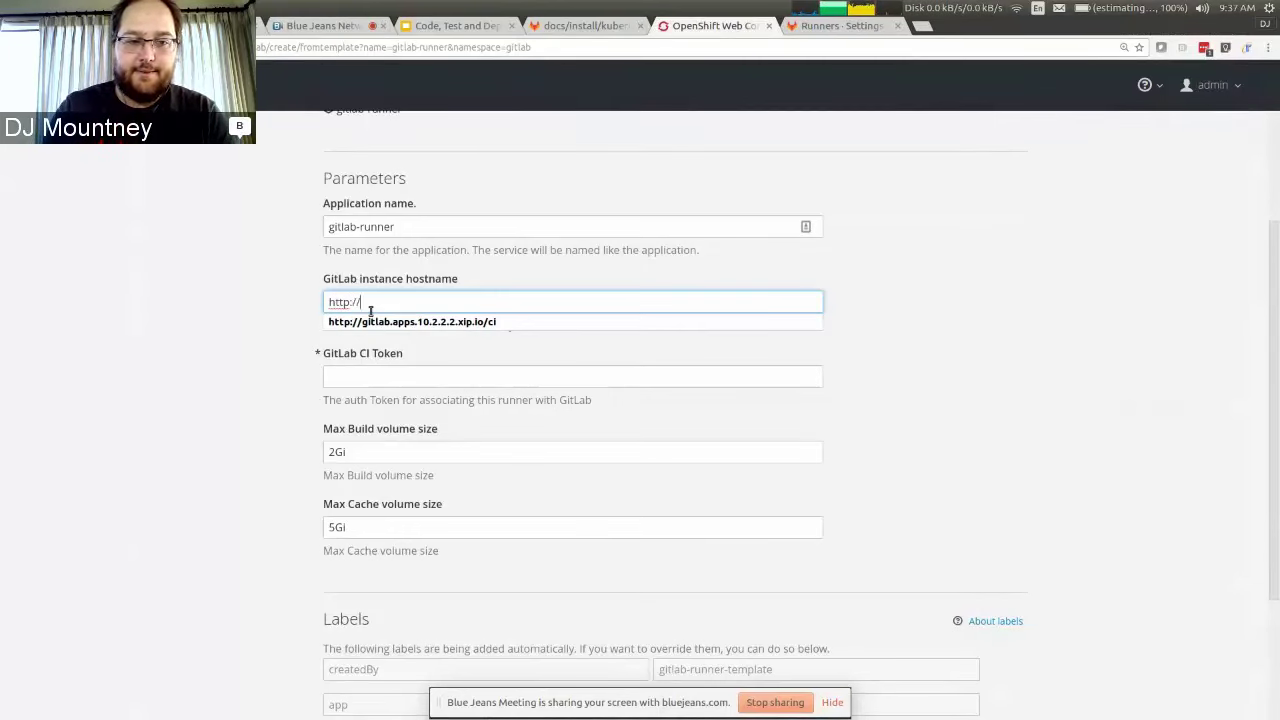
type("gitlab-ce.")
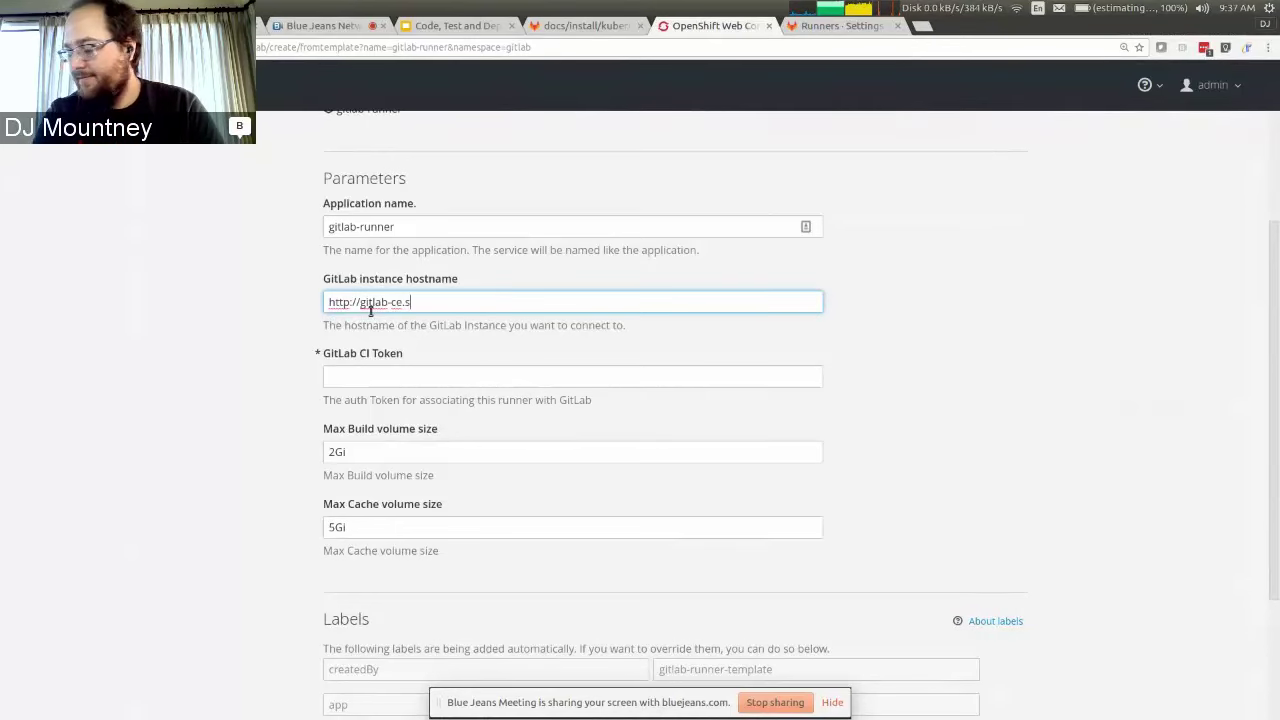
type("gitlab")
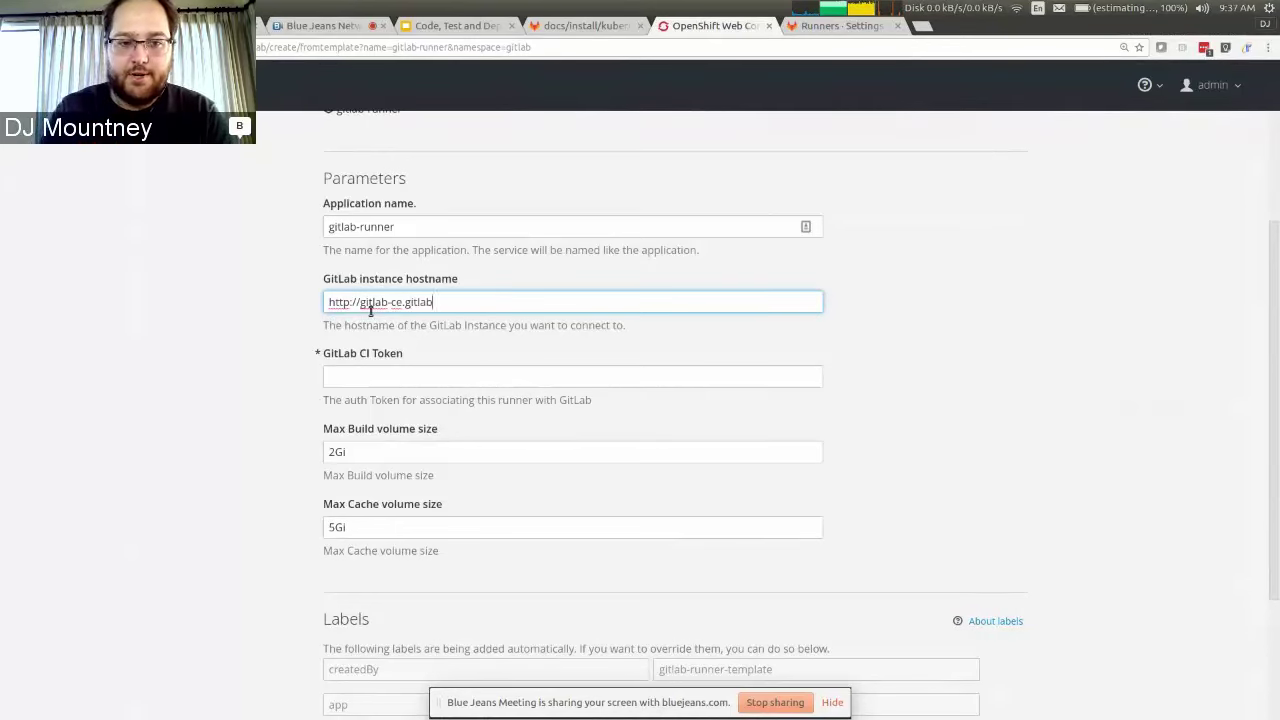
type(".svc")
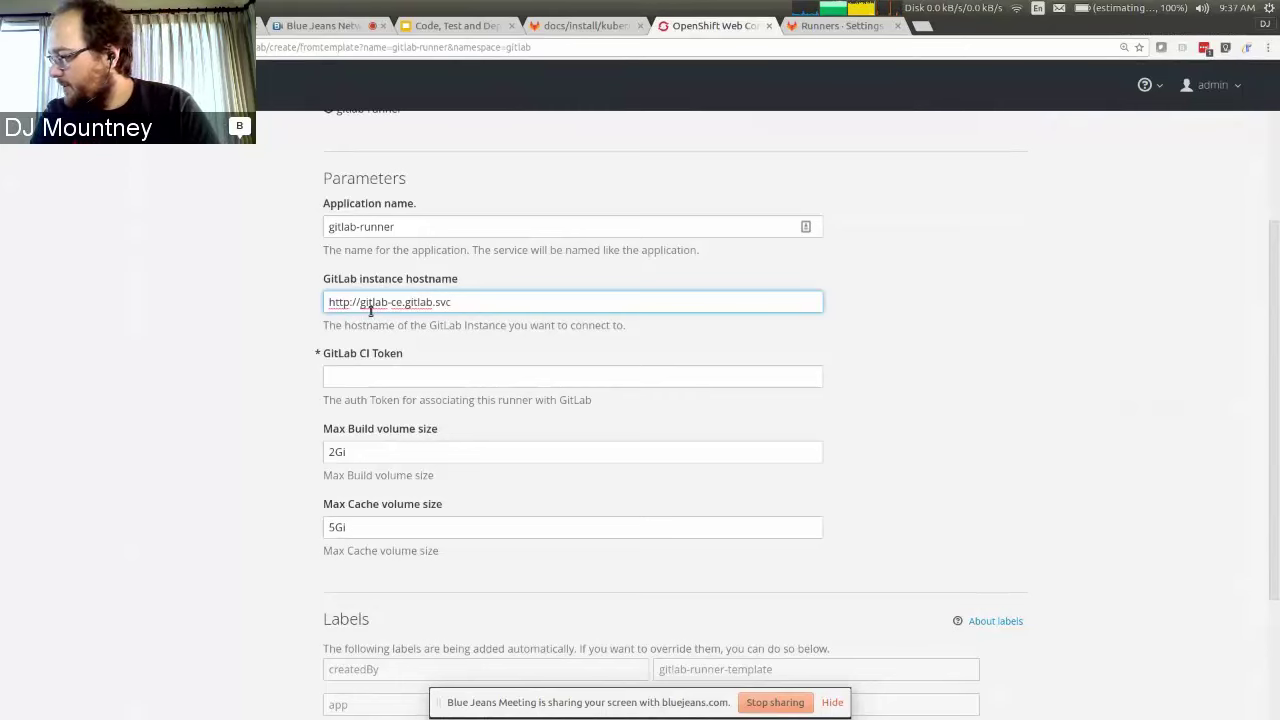
type(".cluster.loca")
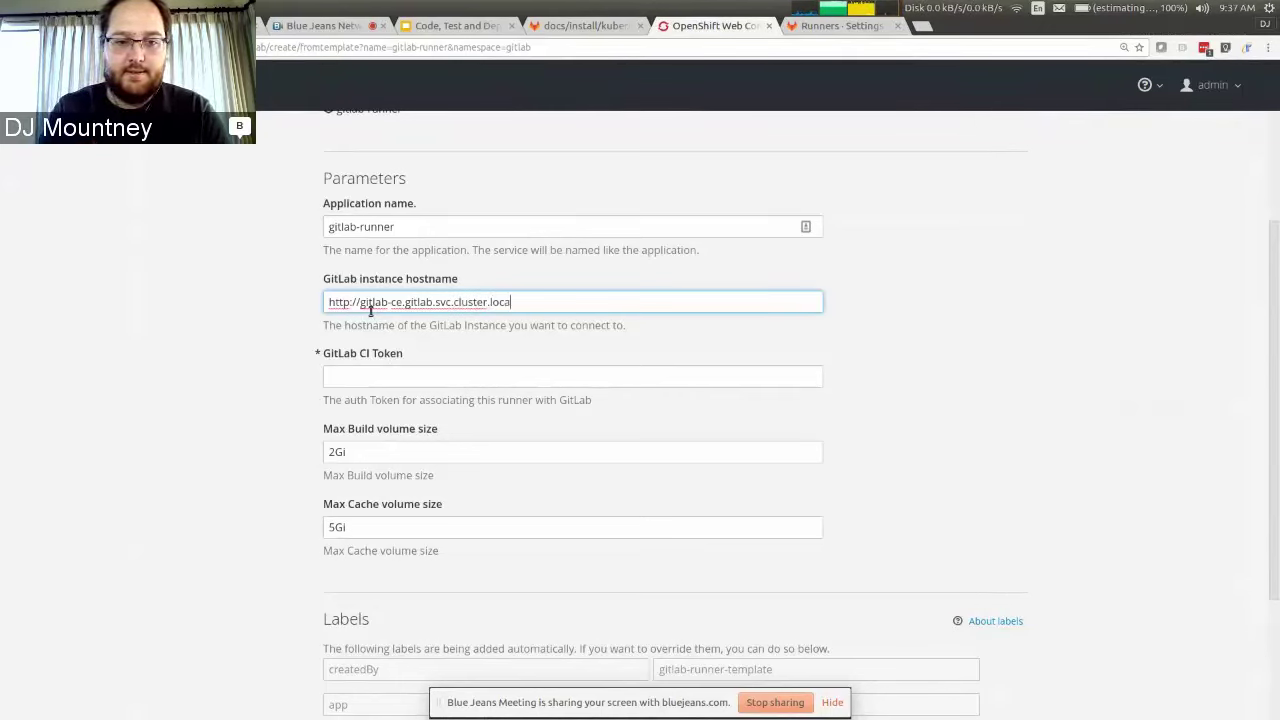
type("l/ci")
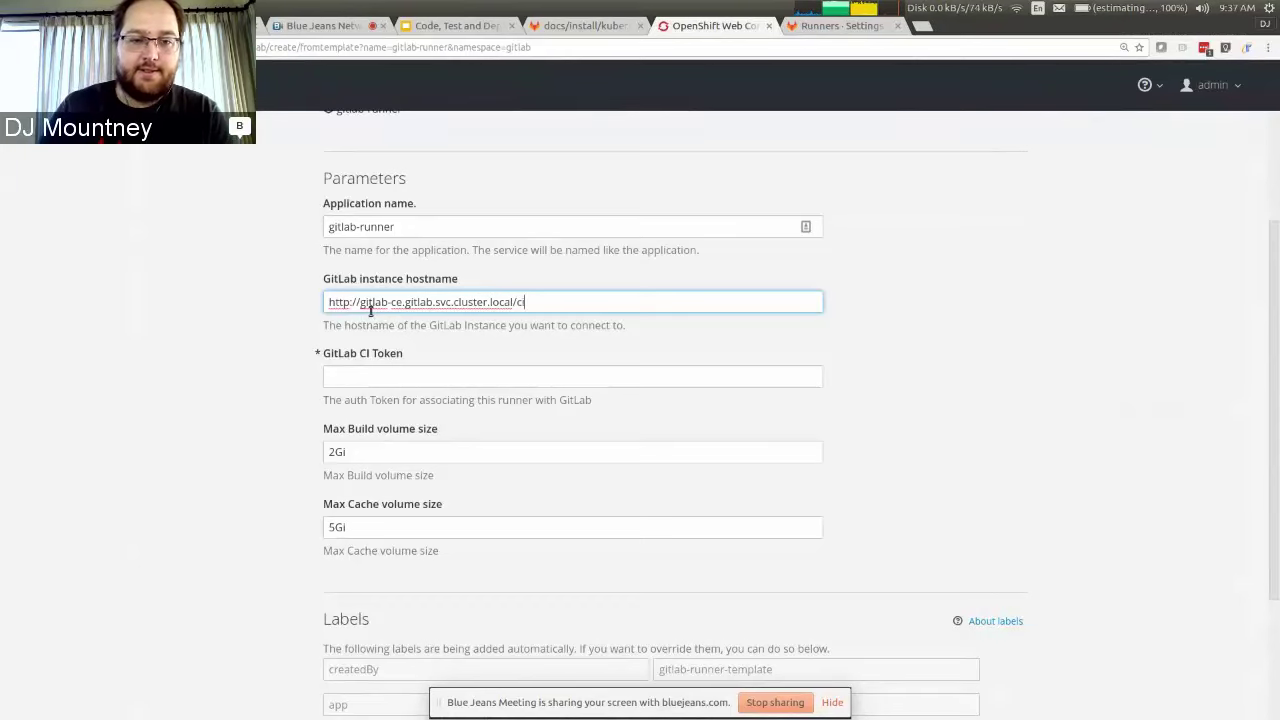
Copy the runner registration token from GitLab's Runners settings into the GitLab CI Token field
left_click(840, 25)
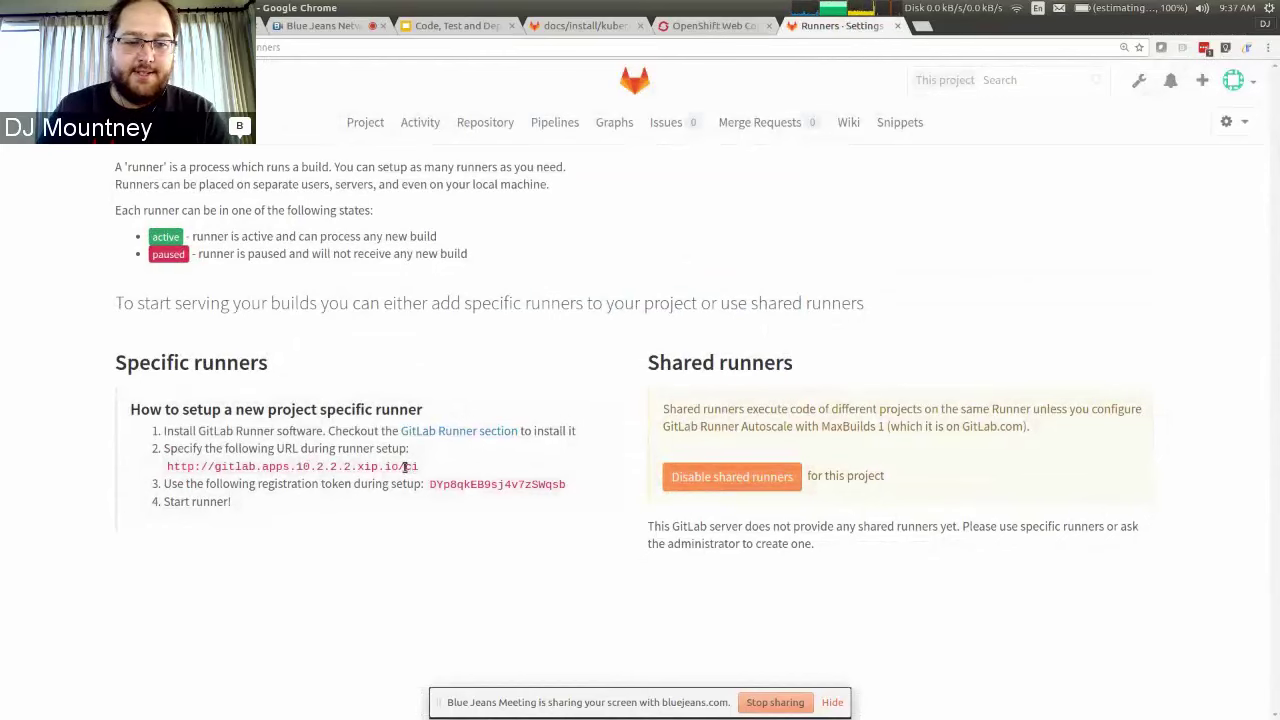
left_click(703, 28)
left_click(486, 383)
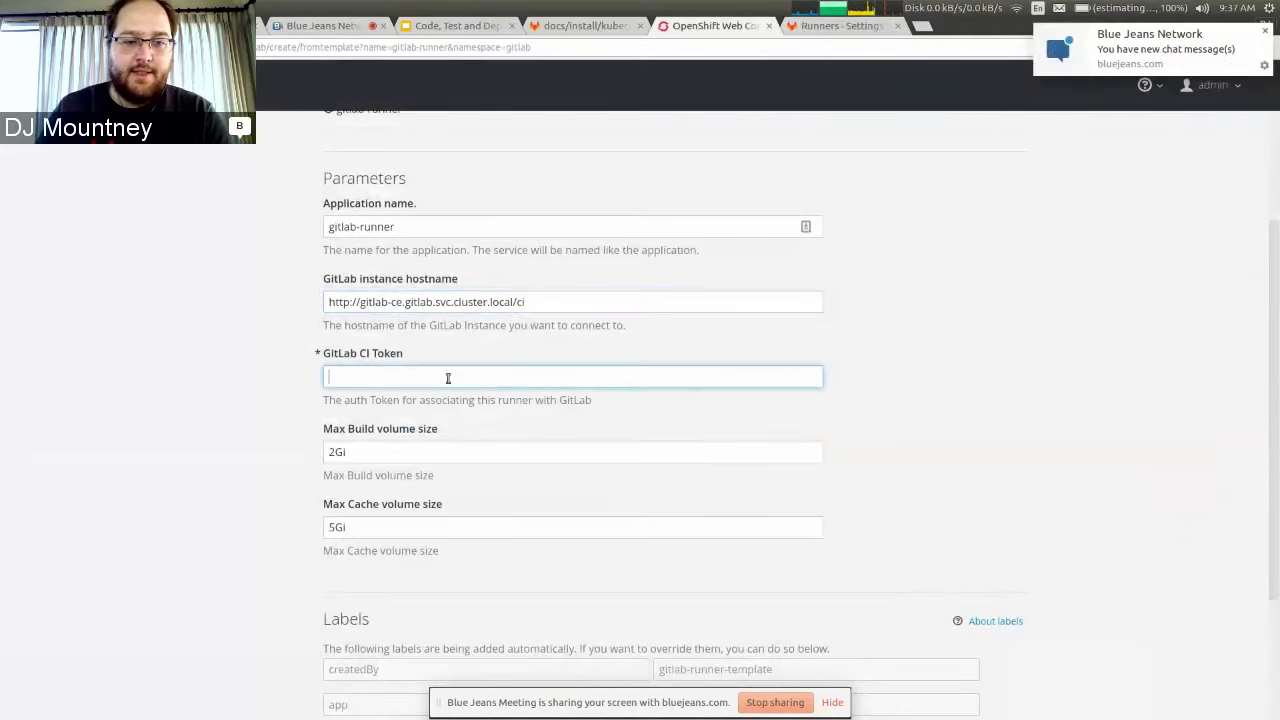
left_click(835, 26)
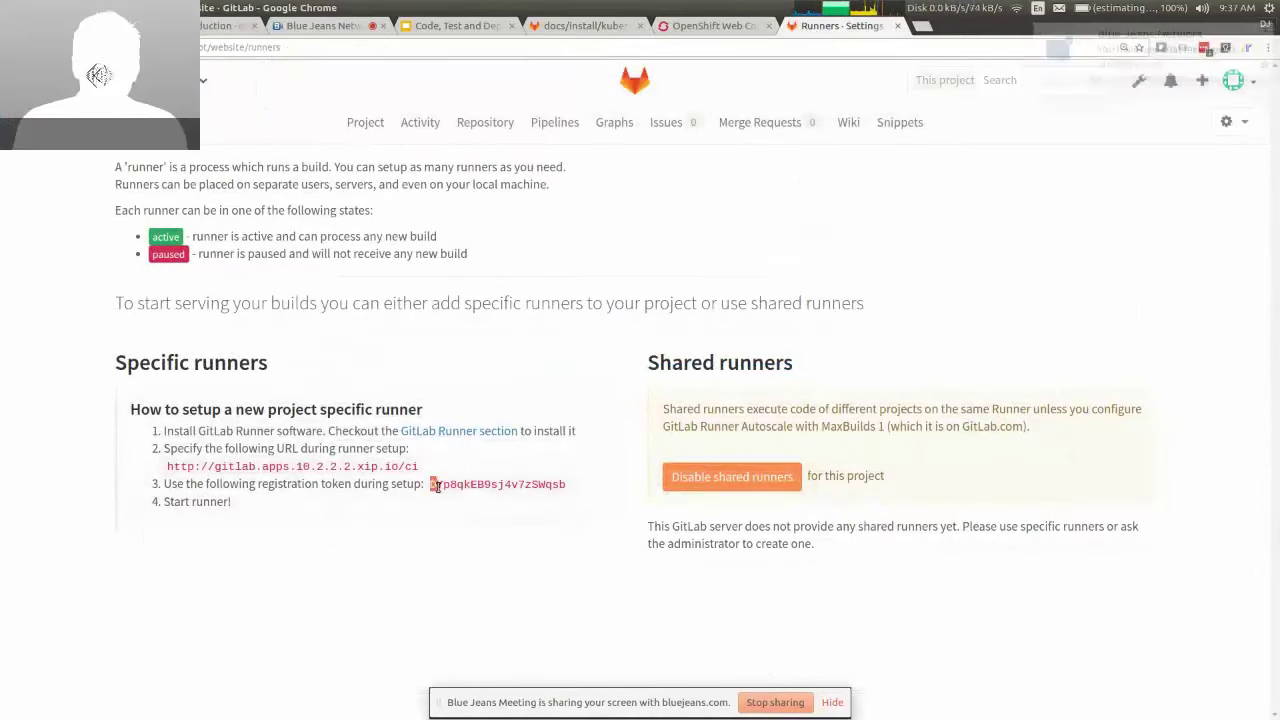
left_click_drag(429, 484, 572, 488)
right_click(572, 488)
left_click(600, 495)
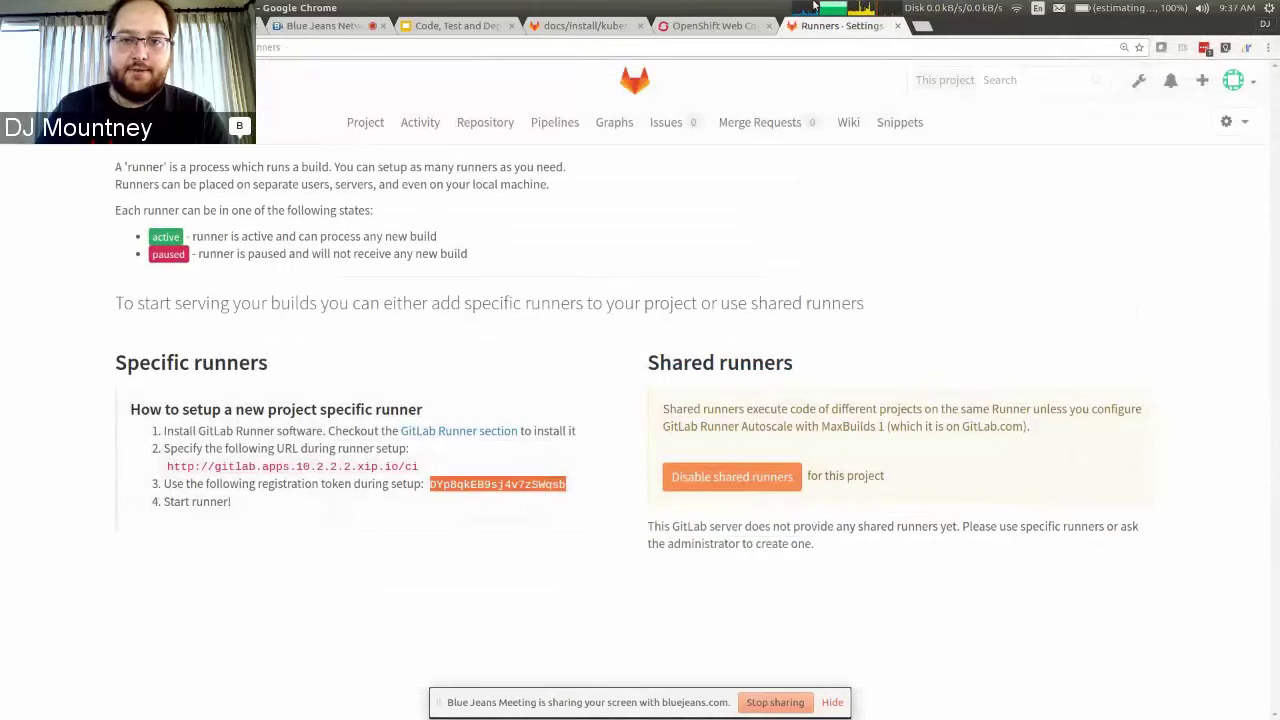
left_click(704, 30)
right_click(462, 376)
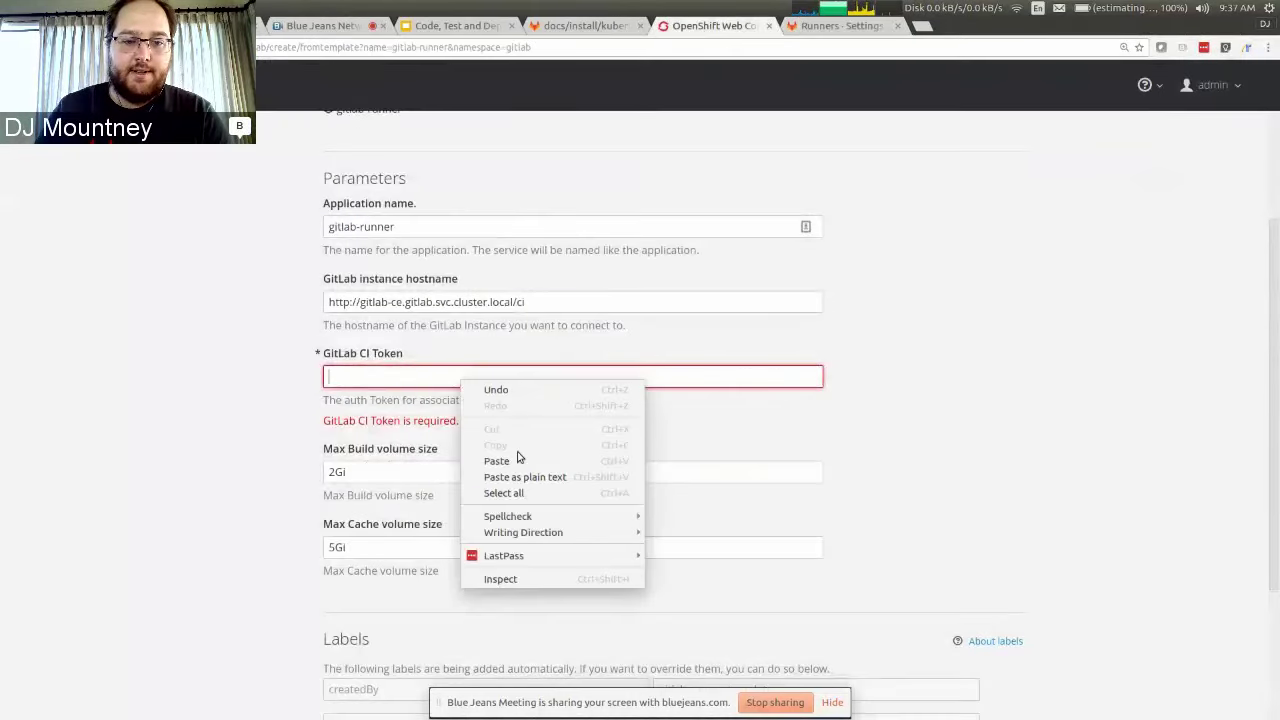
left_click(497, 461)
left_click(251, 414)
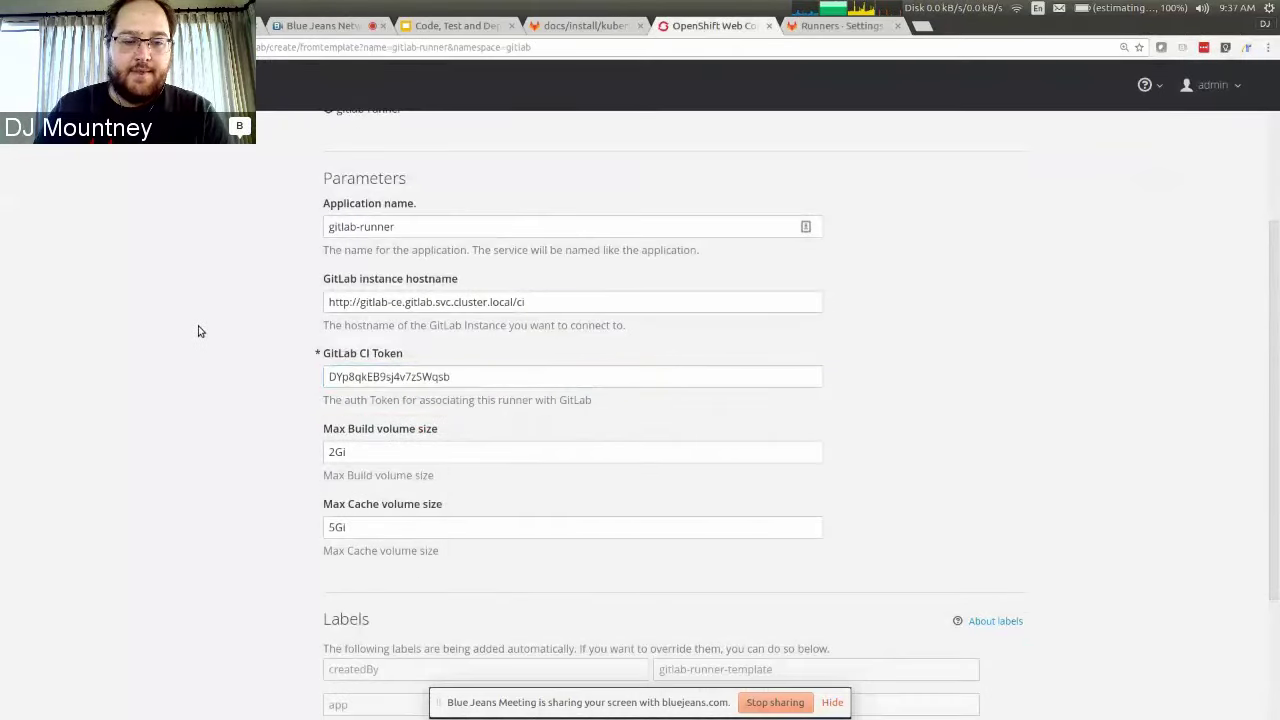
scroll(395, 259, "down", 3)
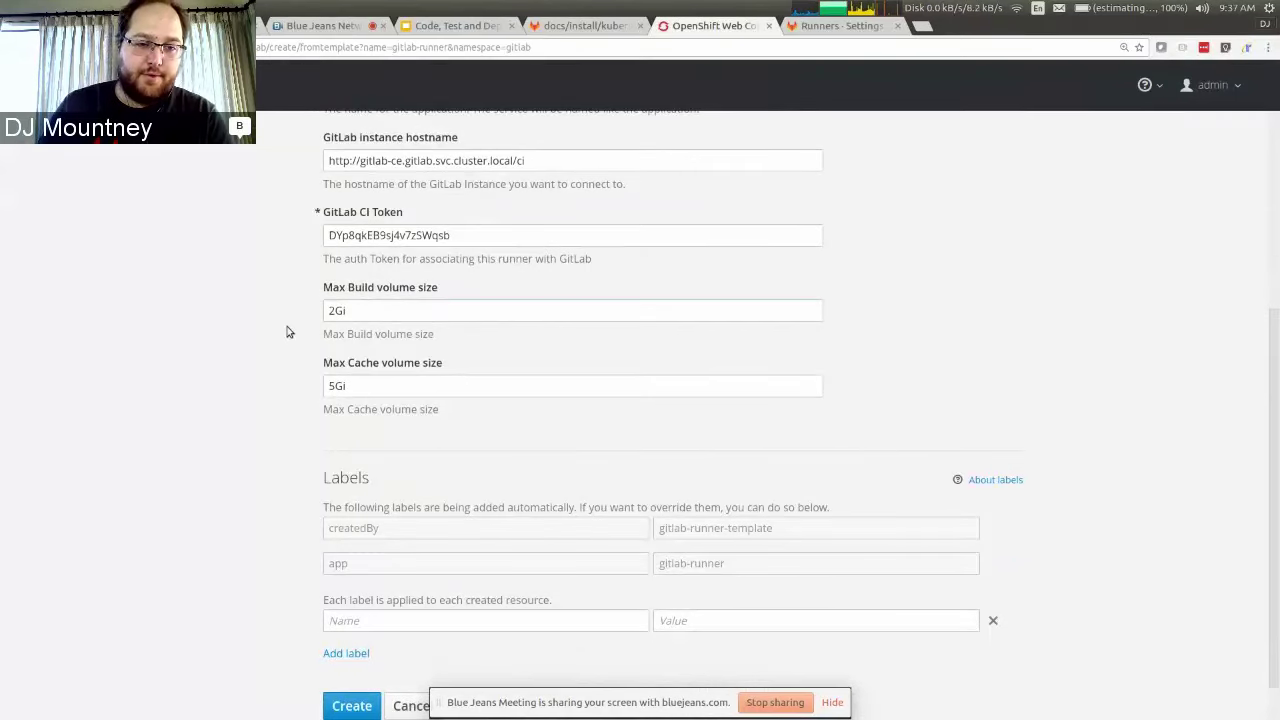
scroll(178, 285, "down", 1)
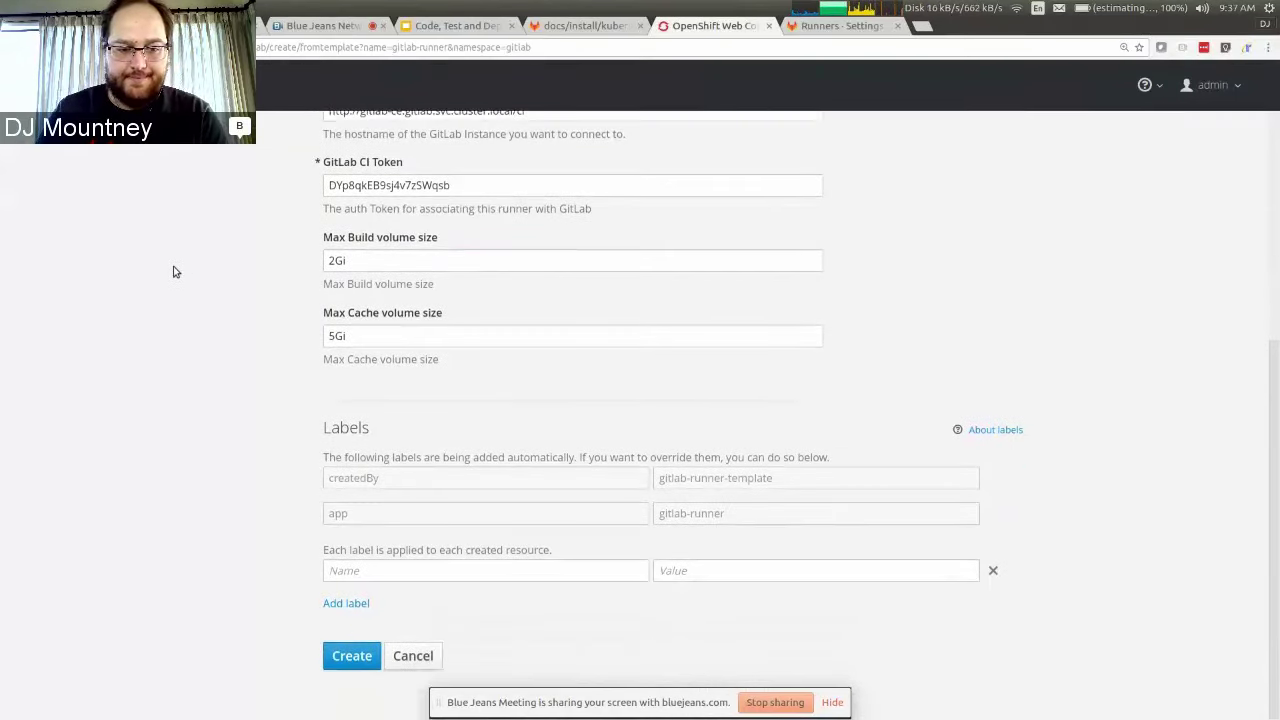
Create the gitlab-runner application and open the gitlab-runner-1-z2szg pod's log
left_click(345, 656)
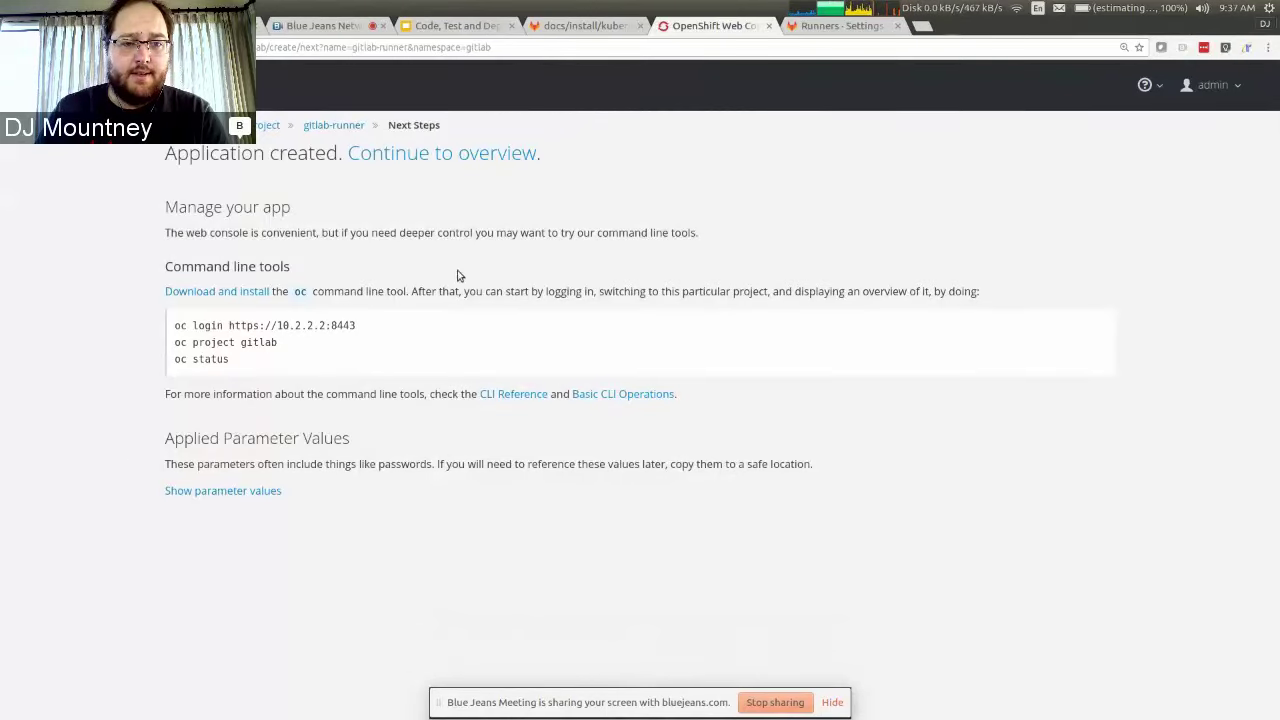
left_click(449, 156)
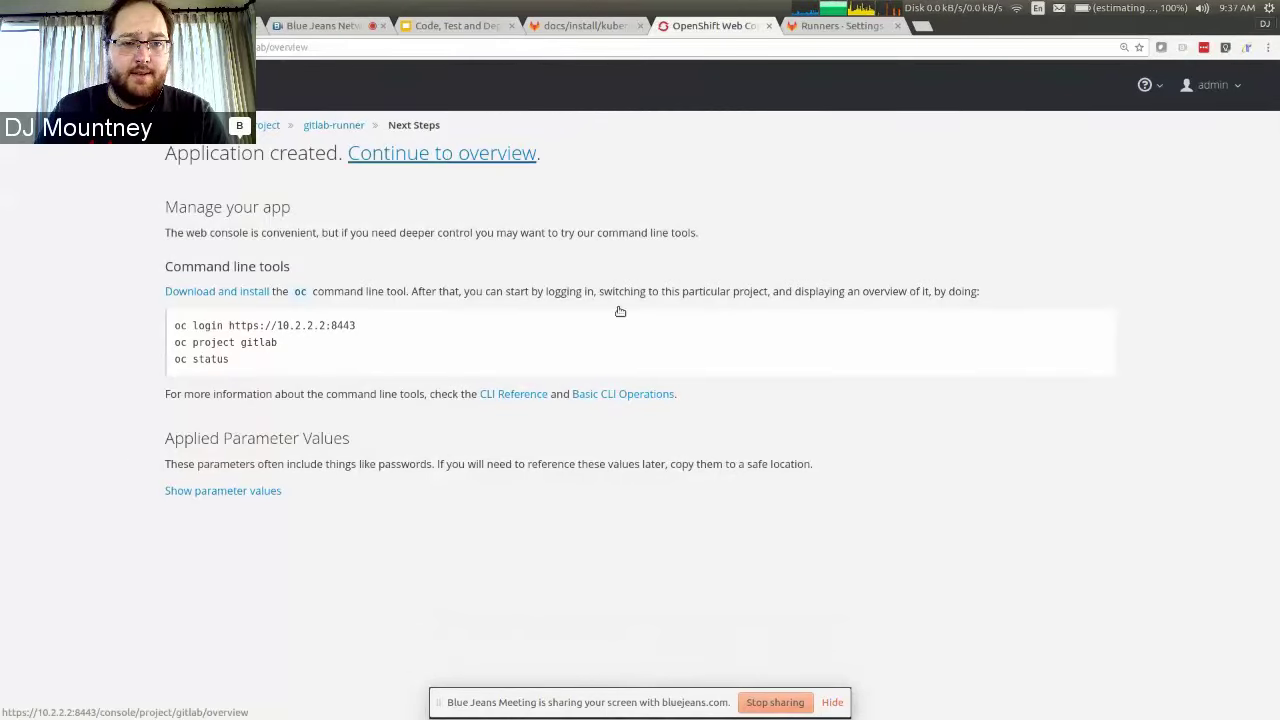
scroll(466, 253, "down", 4)
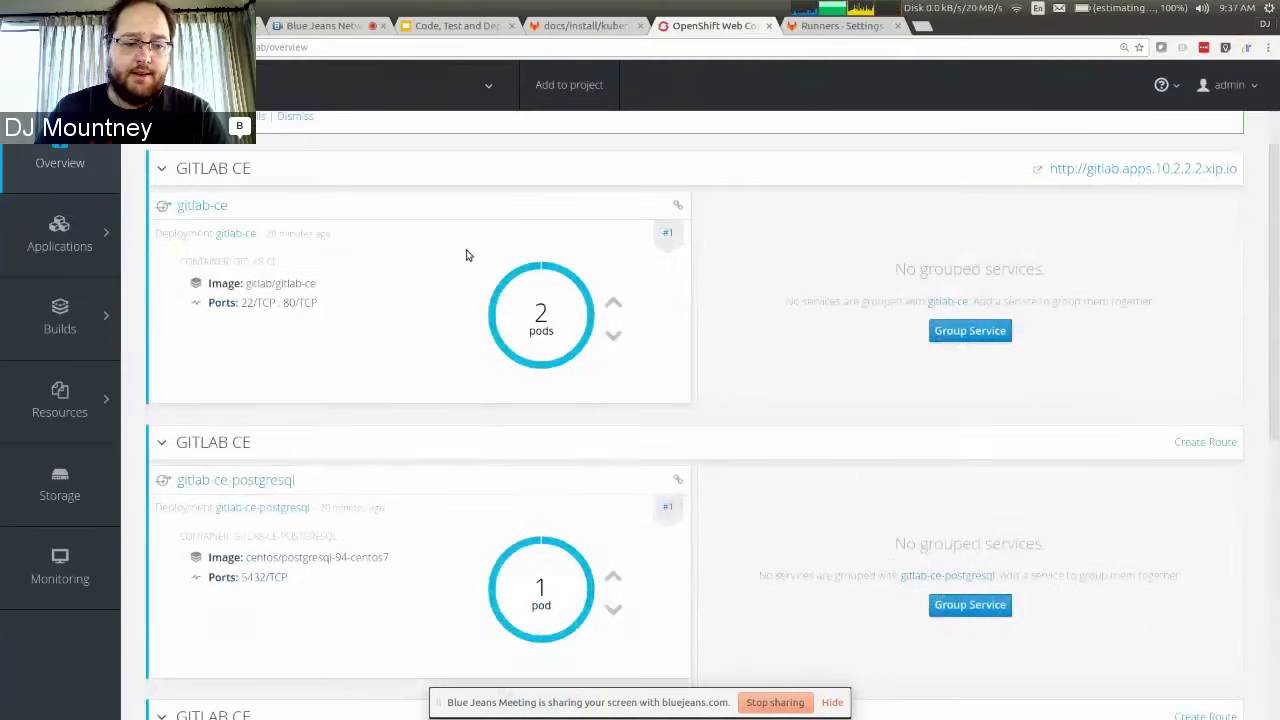
scroll(448, 258, "down", 4)
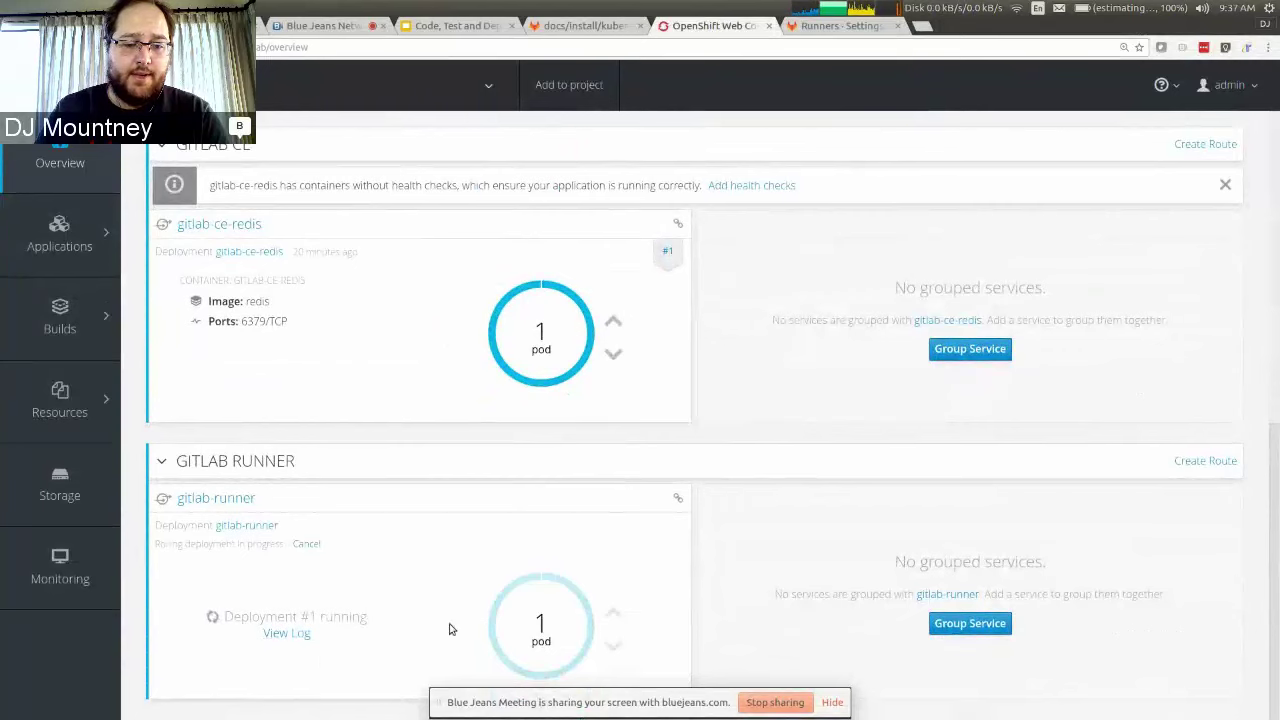
left_click(540, 632)
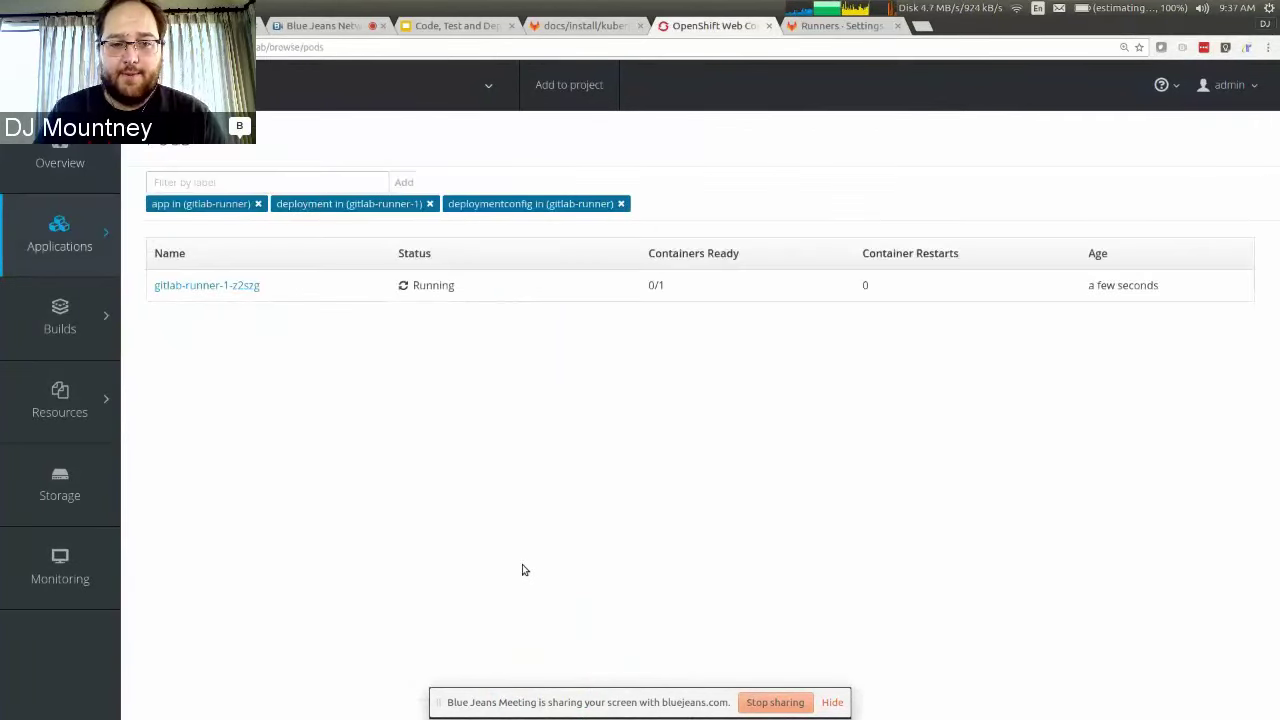
left_click(223, 287)
left_click(391, 234)
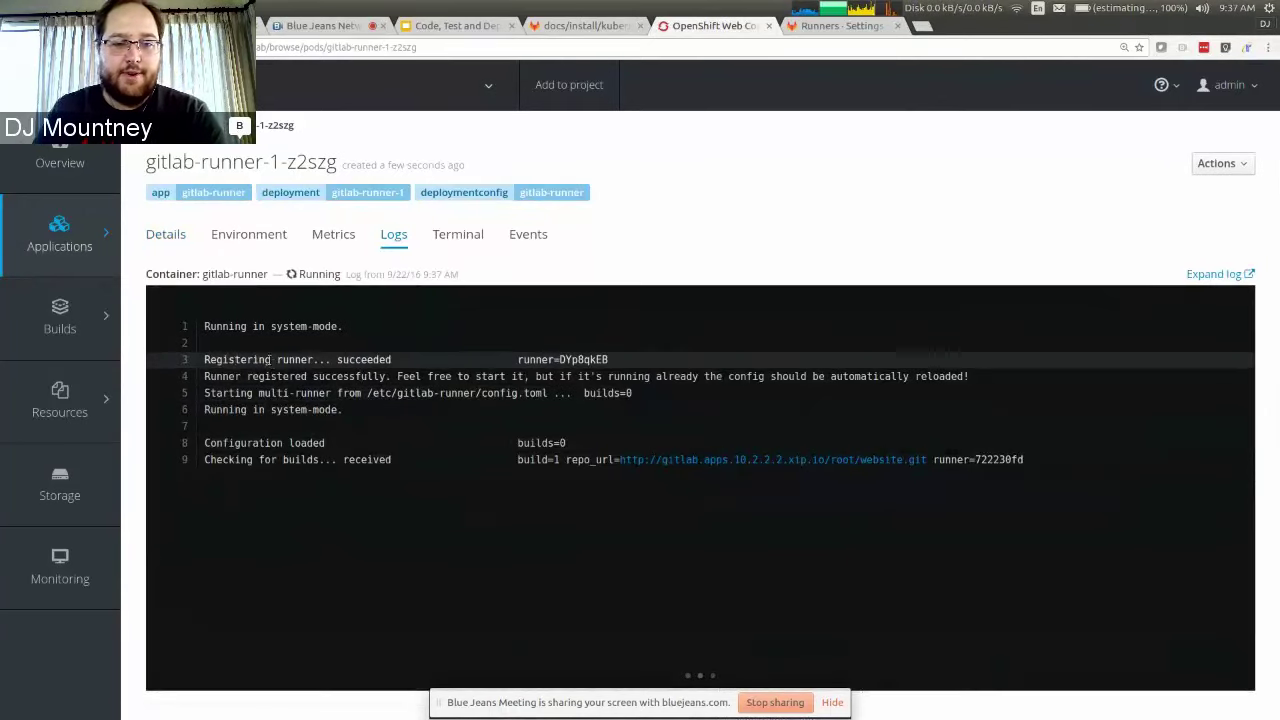
Confirm in GitLab that the runner is activated, comparing it against the pod log
left_click(843, 26)
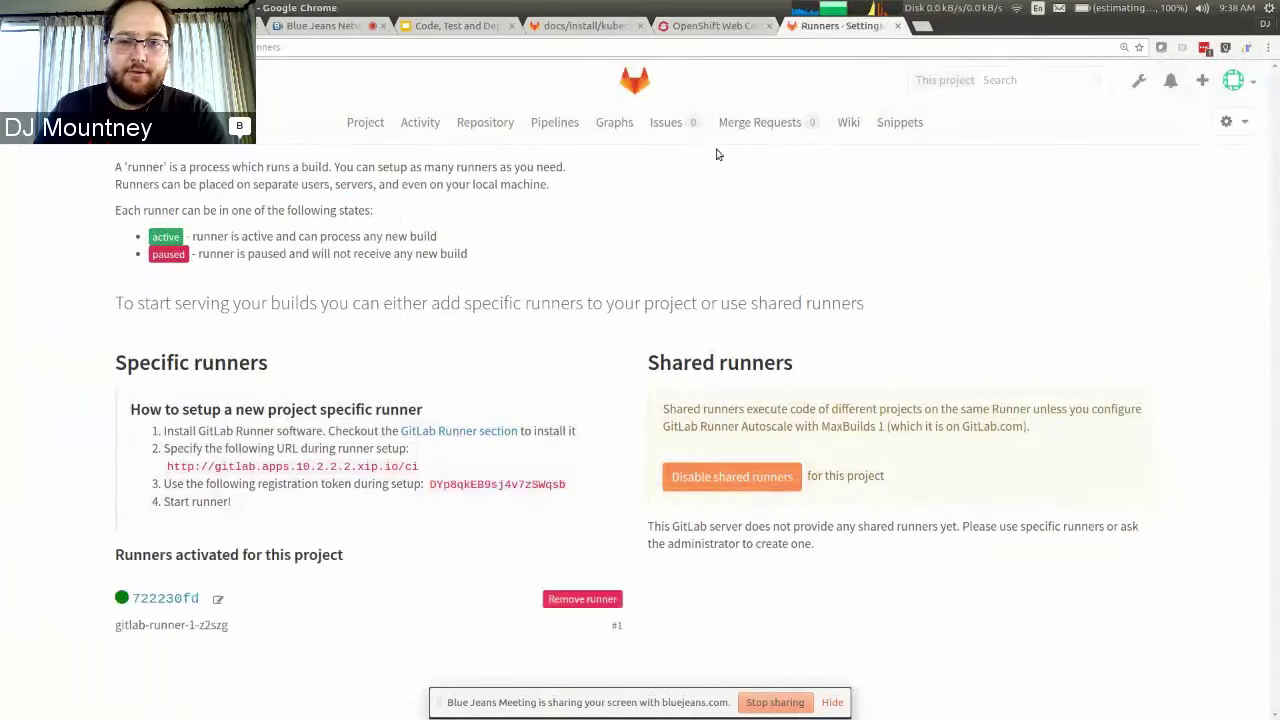
left_click(722, 28)
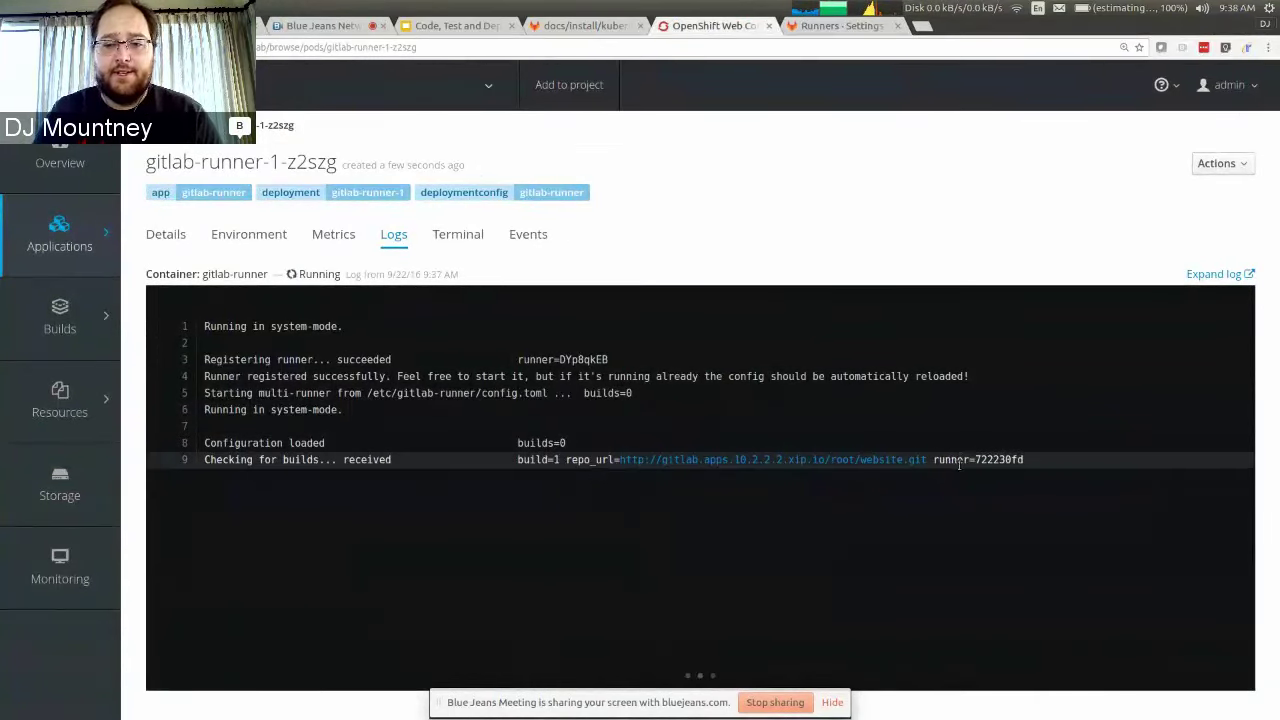
left_click(833, 25)
Follow pipeline #1's running lint build log, then go to the website project's home page
left_click(584, 132)
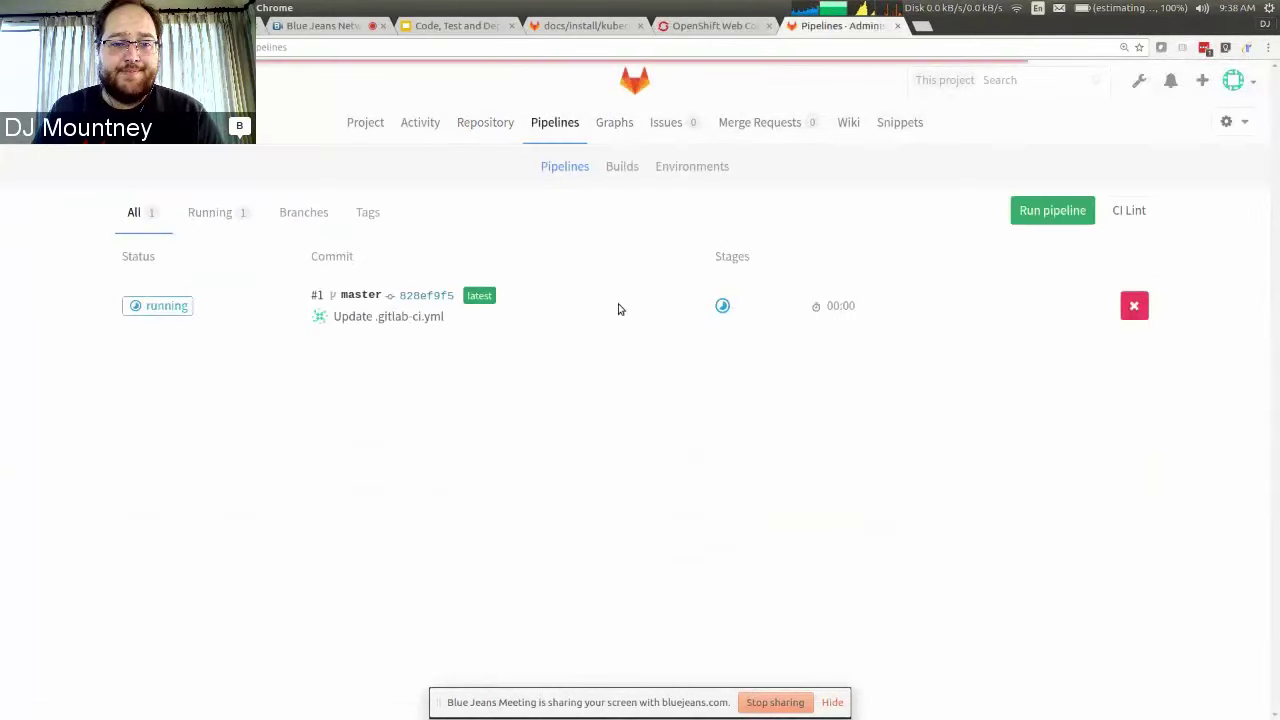
left_click(168, 307)
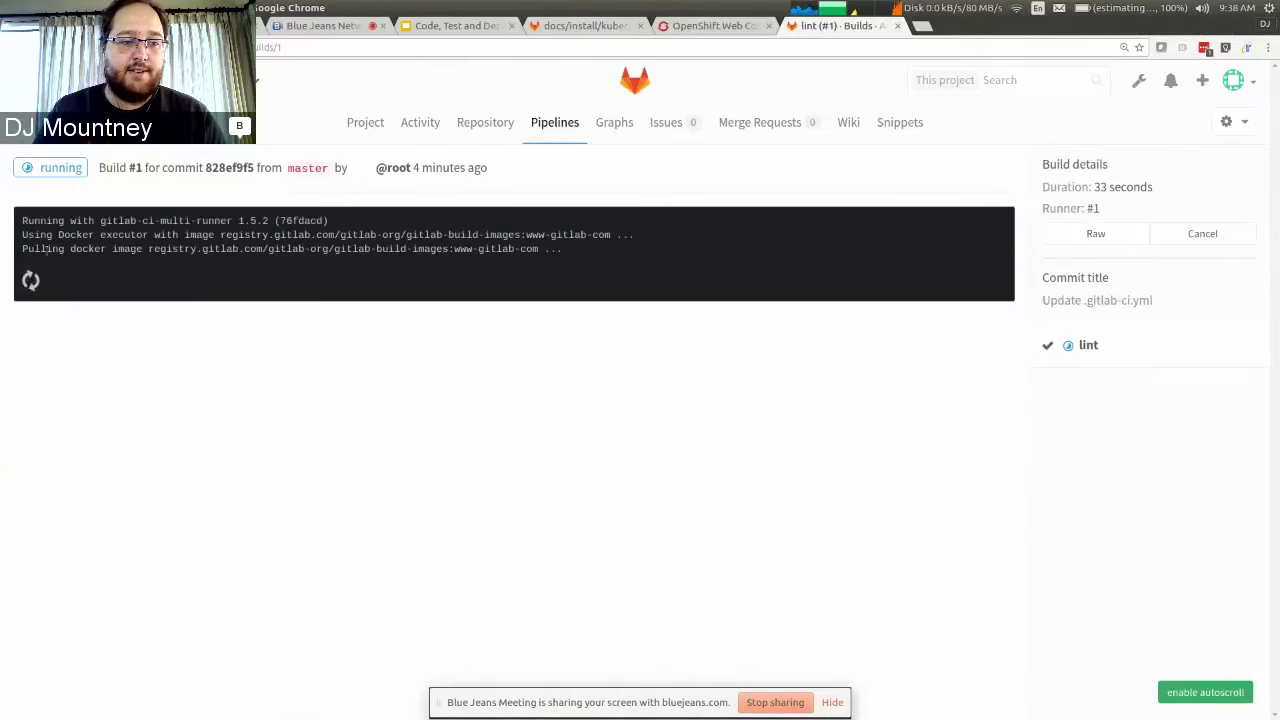
left_click_drag(46, 248, 540, 250)
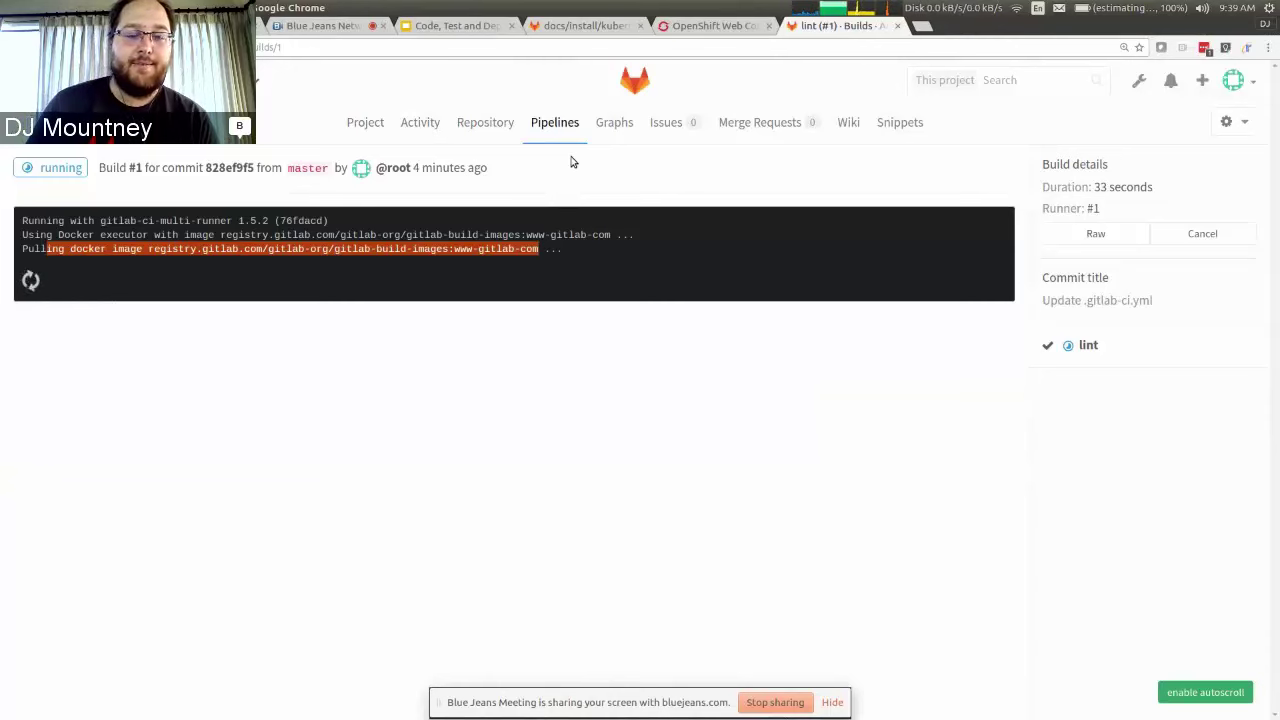
left_click(370, 135)
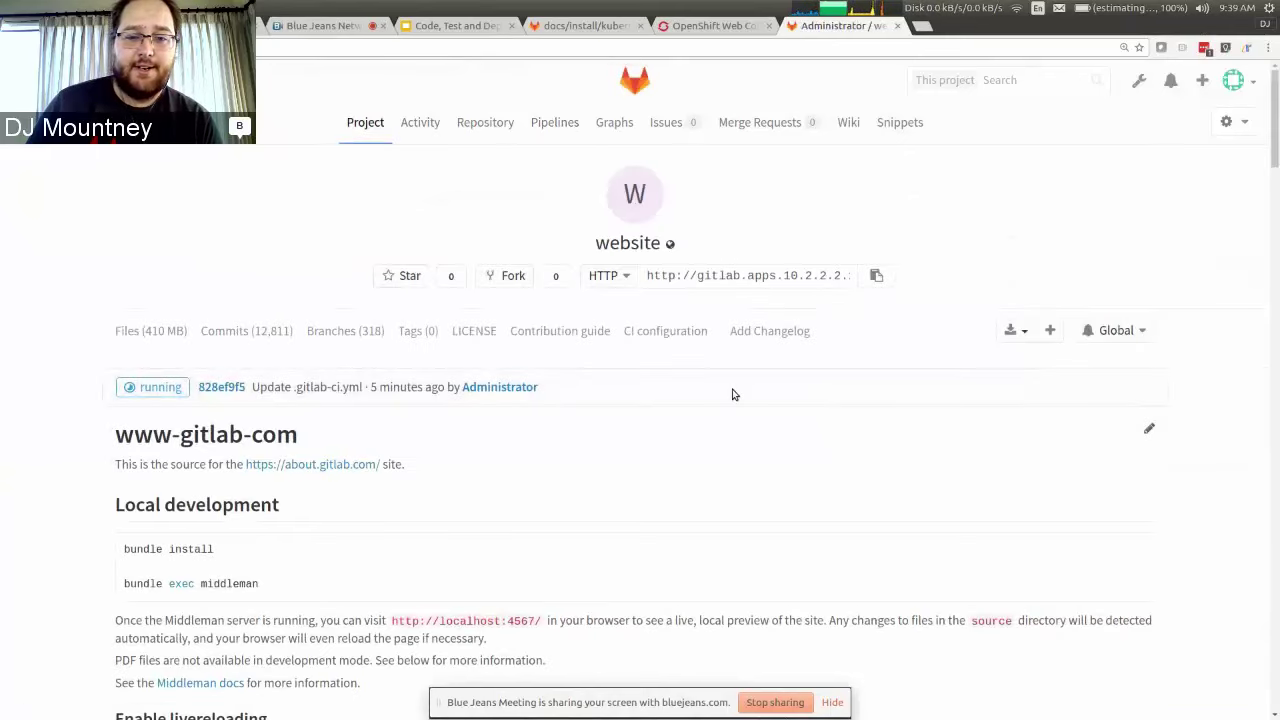
Copy the website project's clone URL and switch to the gitlab-runner pod log in OpenShift
left_click(710, 277)
right_click(710, 275)
left_click(729, 284)
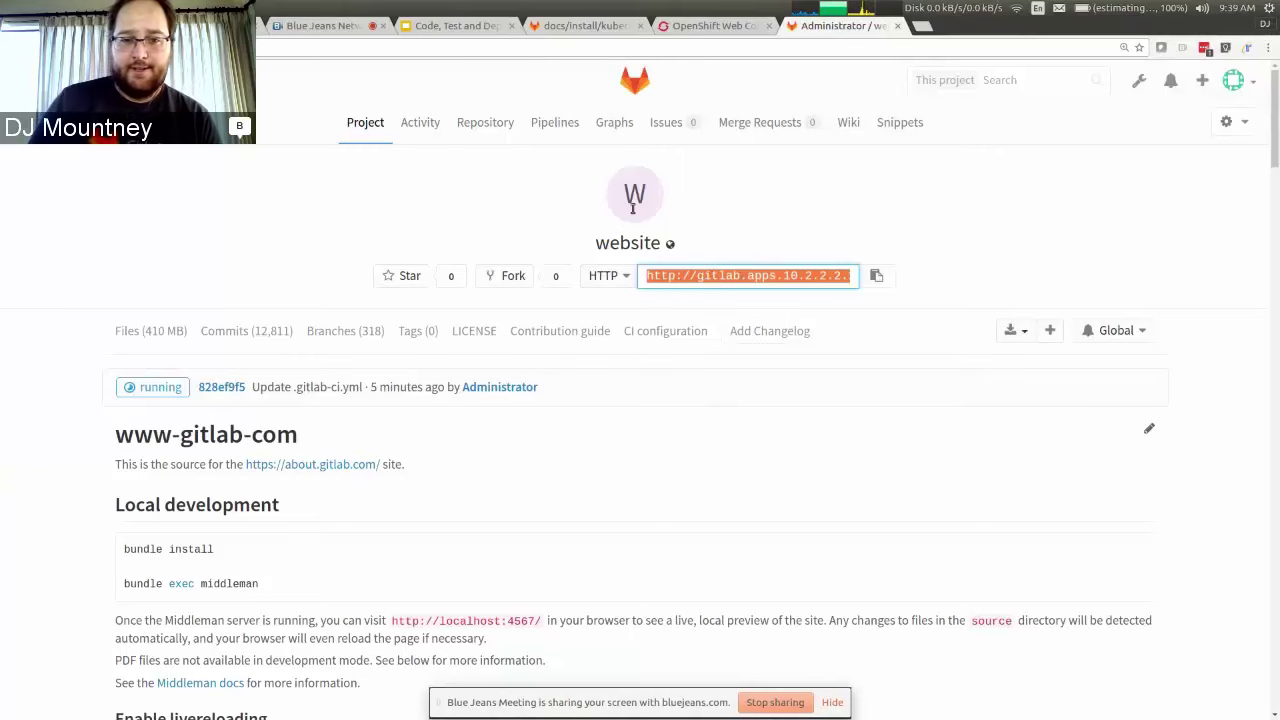
left_click(718, 26)
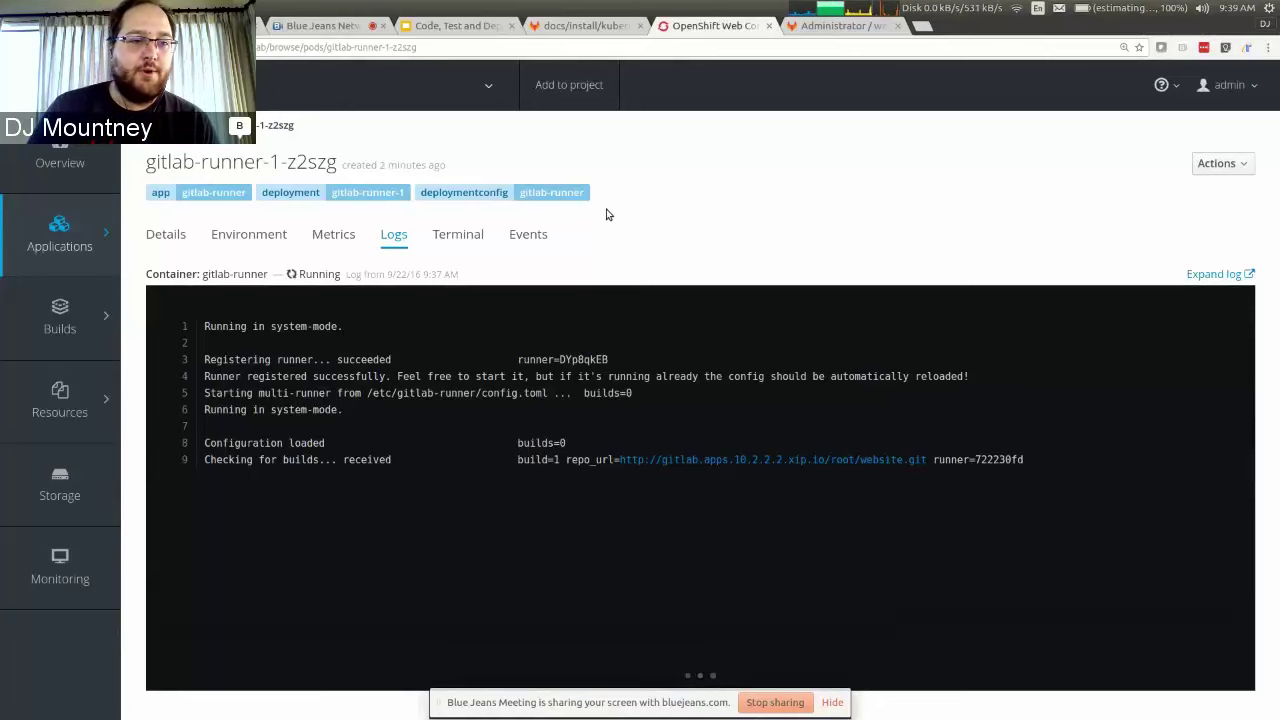
Create an OpenShift project named website and filter its catalog for ruby
left_click(70, 85)
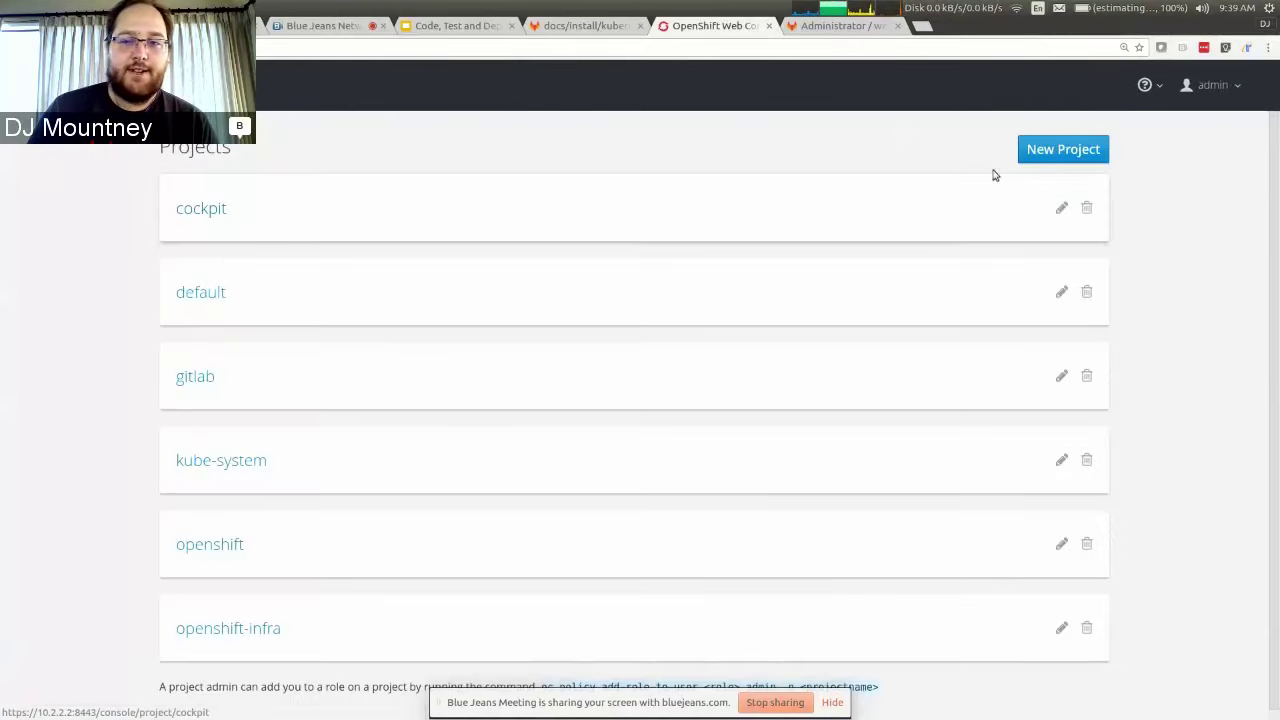
left_click(1045, 150)
left_click(458, 208)
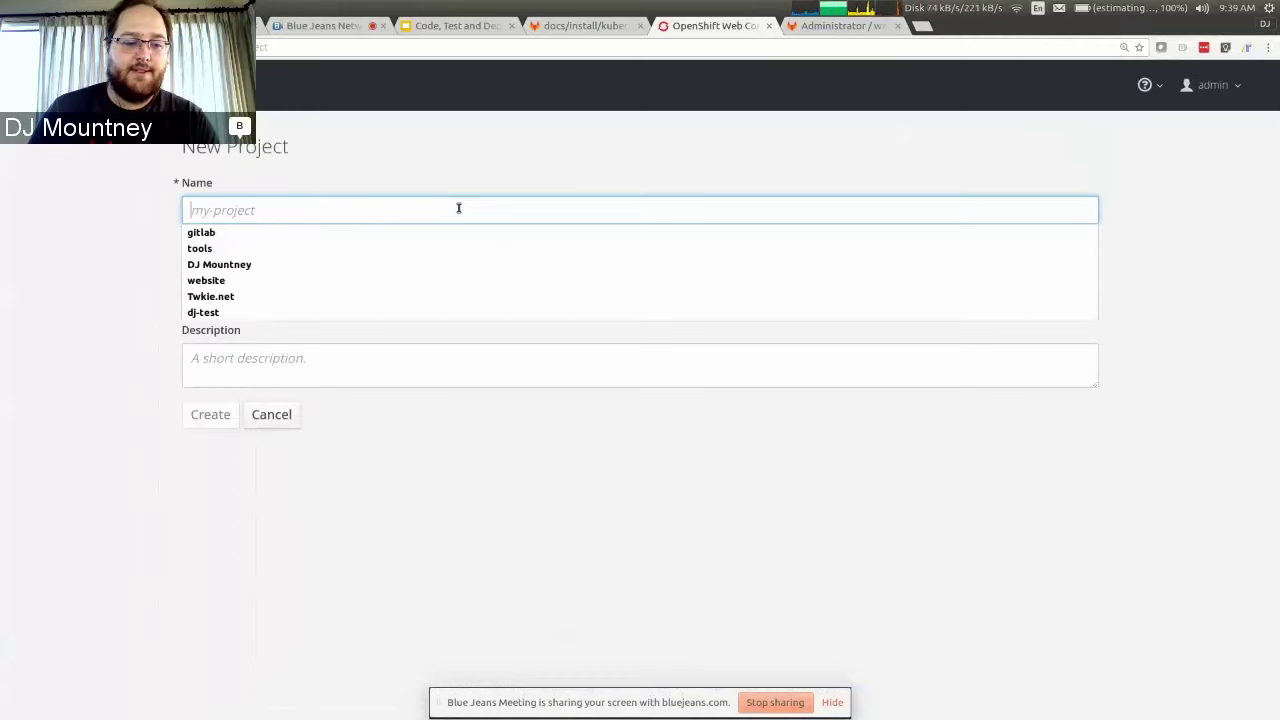
type("web")
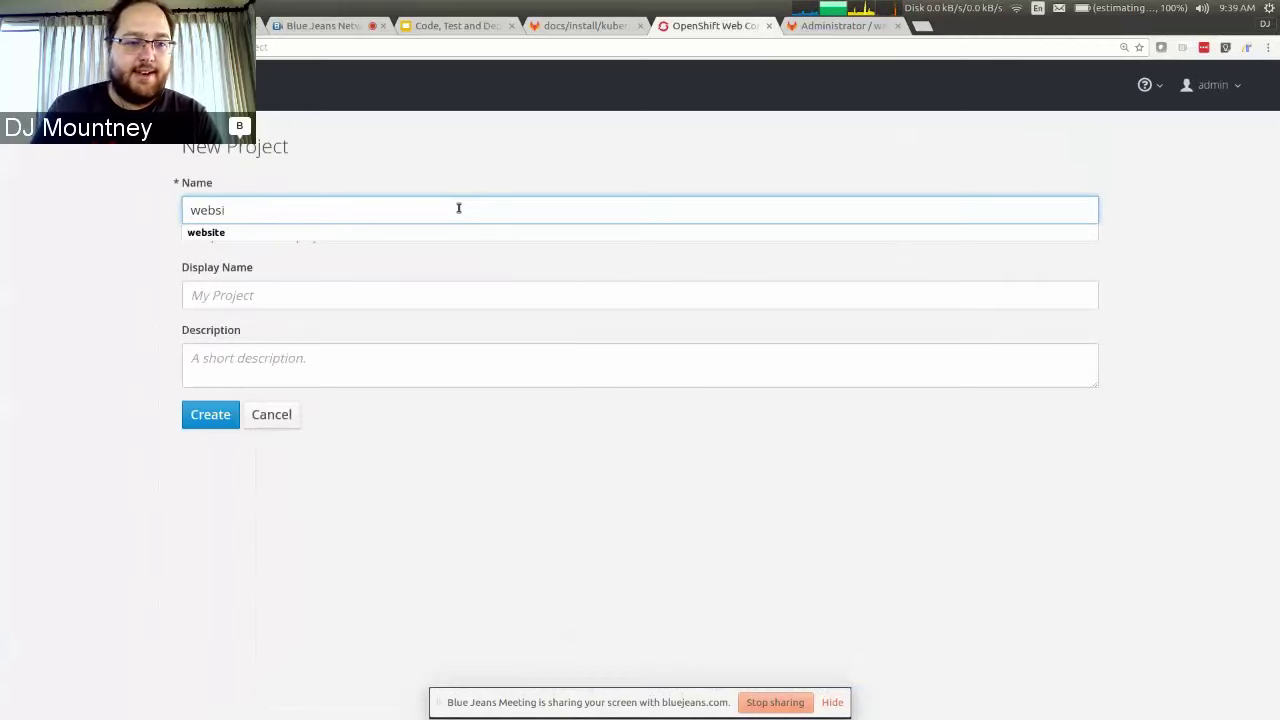
type("si")
left_click(363, 232)
left_click(334, 300)
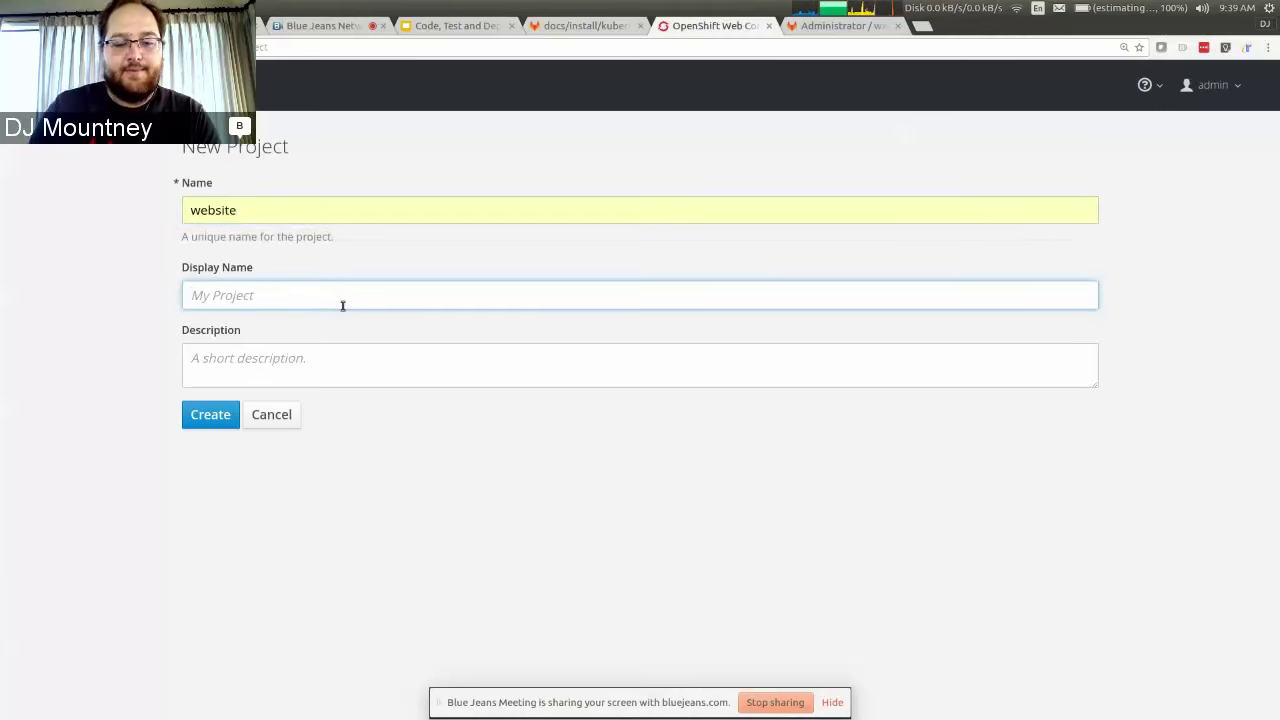
type("w")
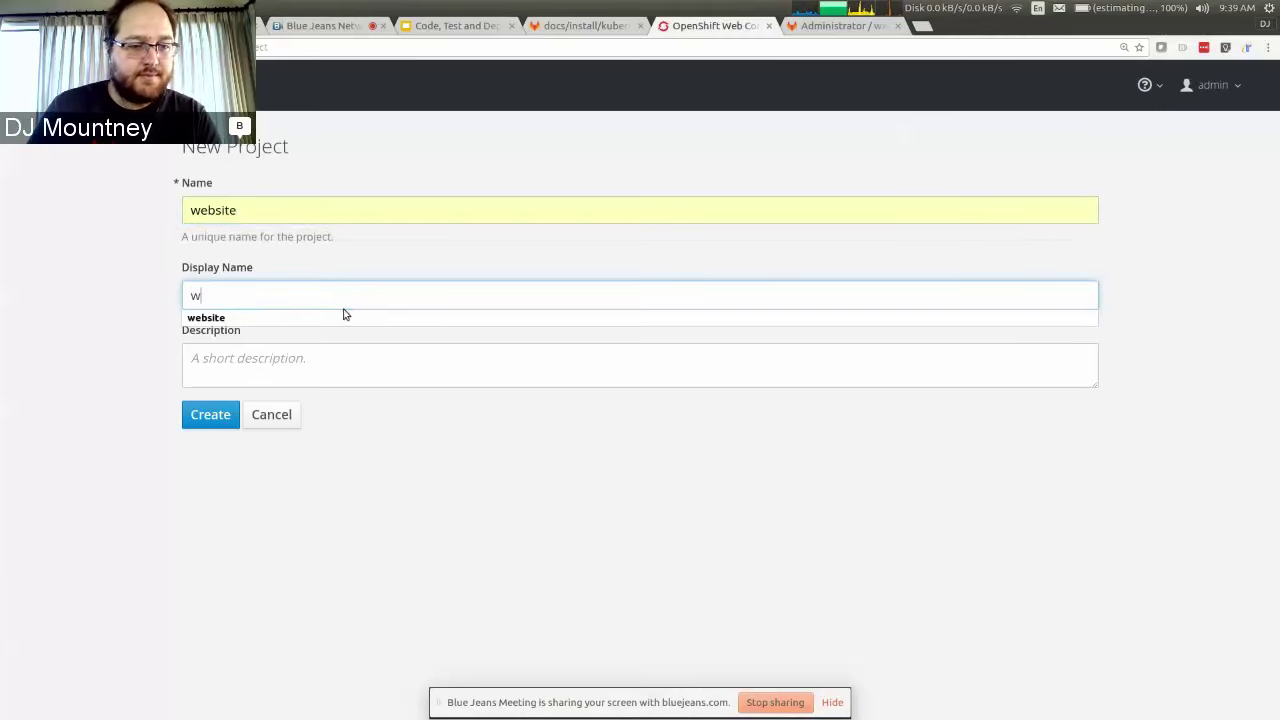
left_click(325, 318)
left_click(212, 415)
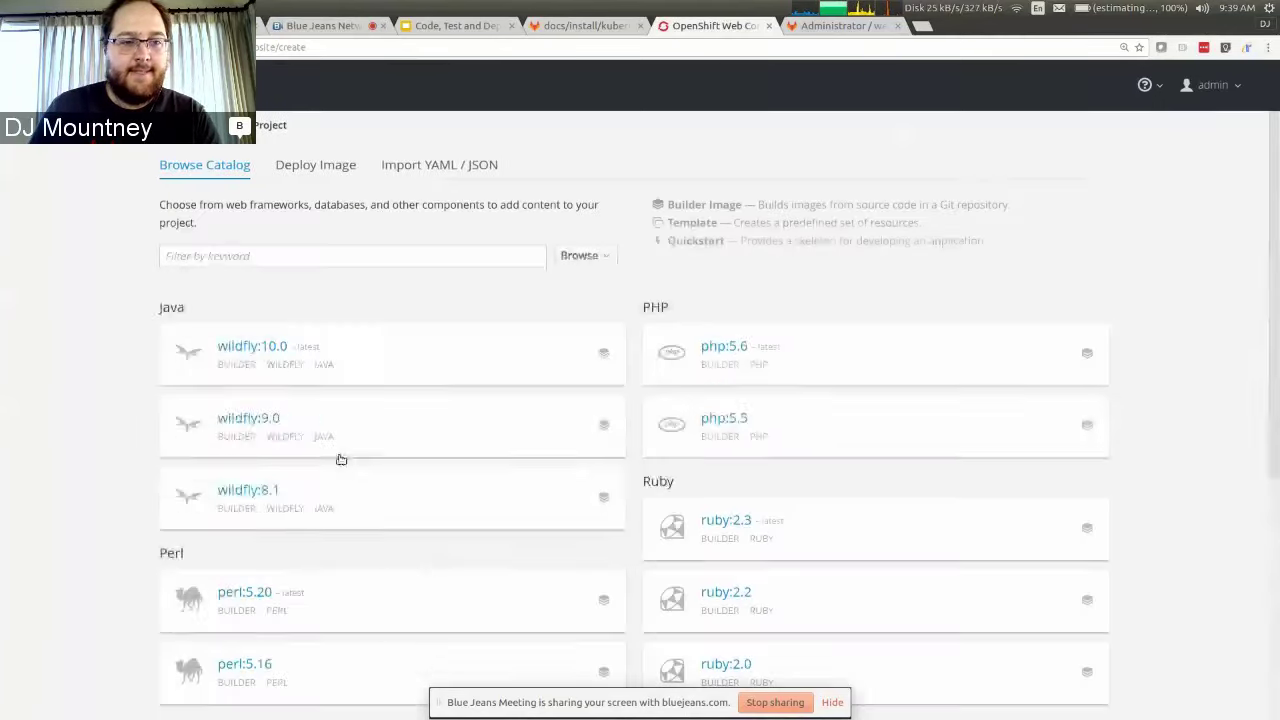
left_click(299, 251)
type("ruby")
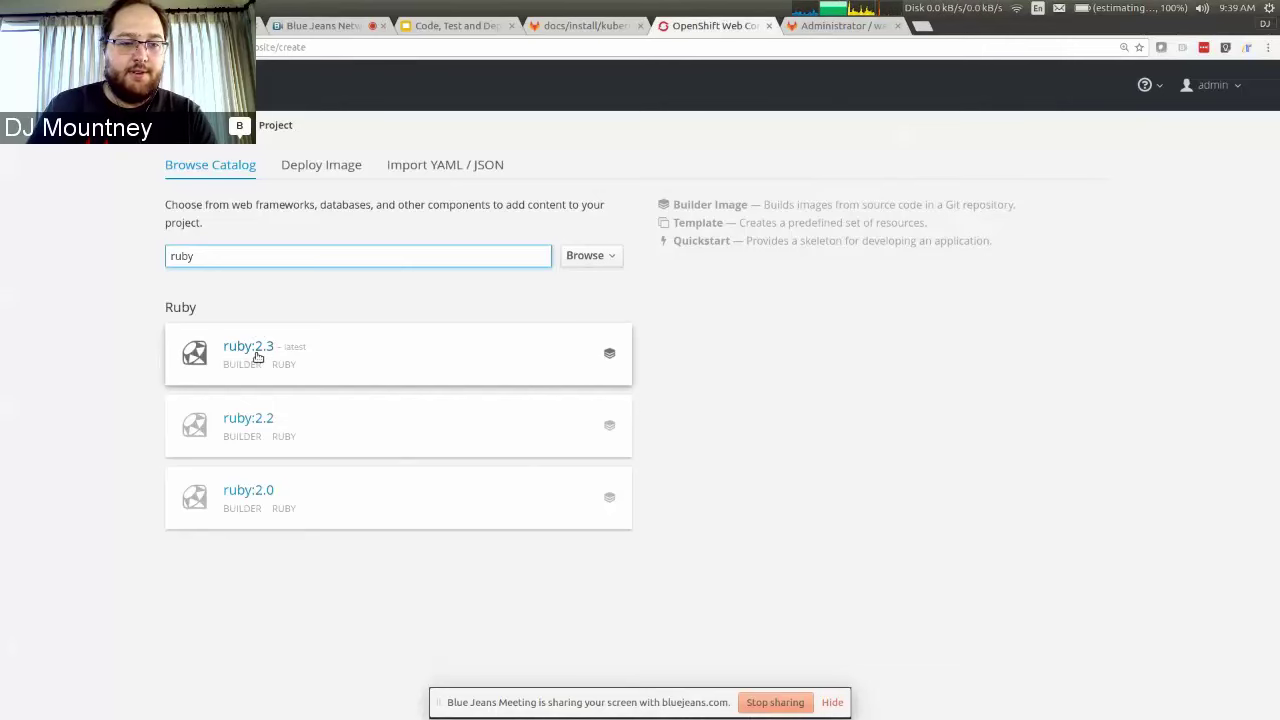
left_click(408, 368)
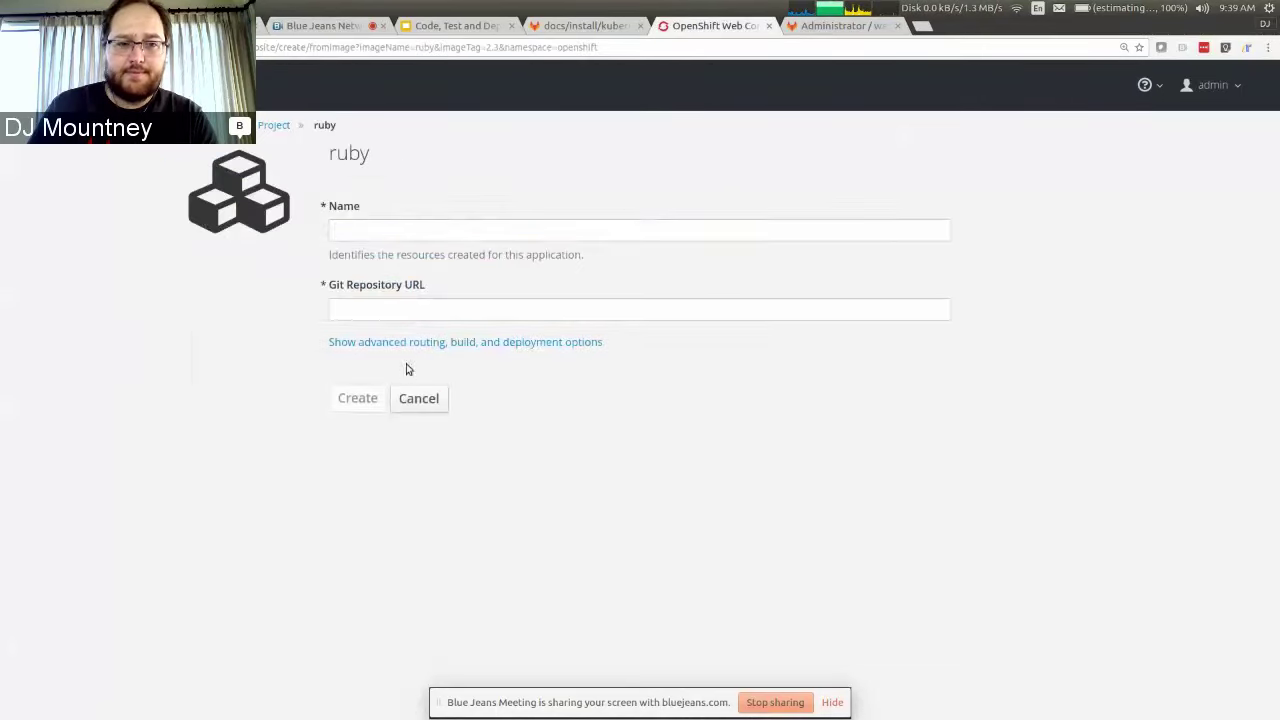
type("website")
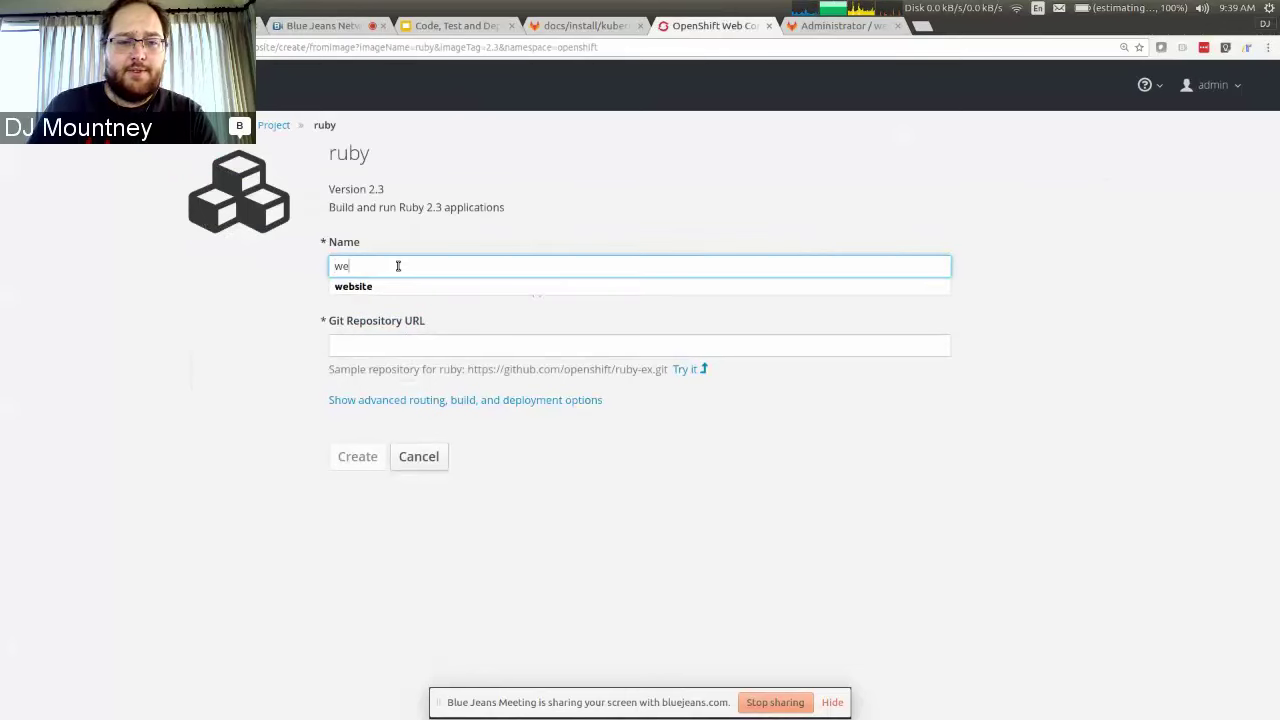
left_click(397, 340)
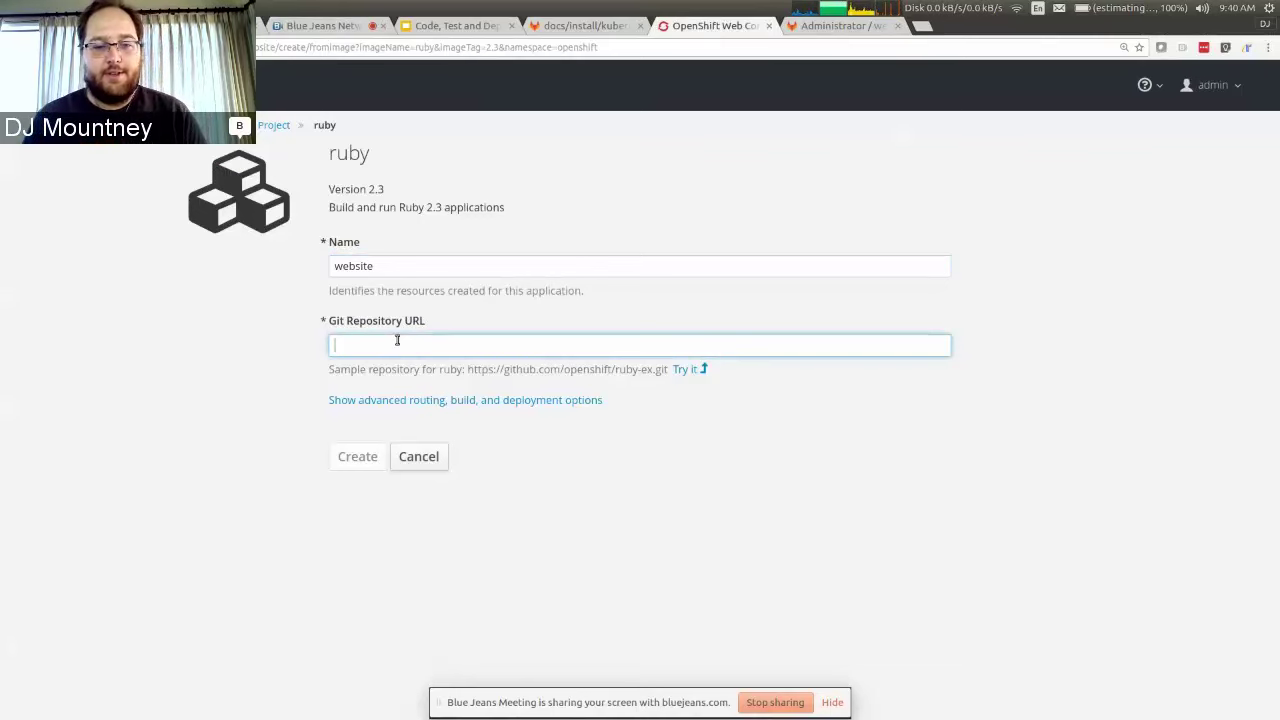
type("h")
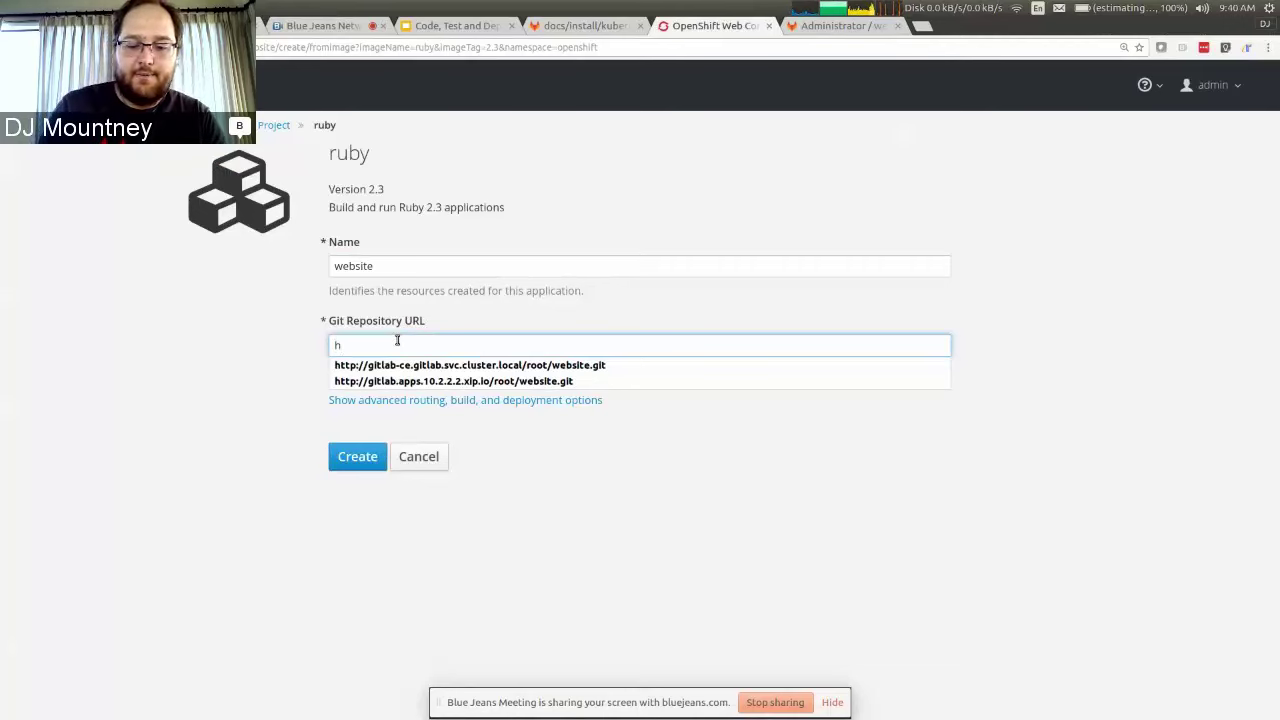
type("ttp://")
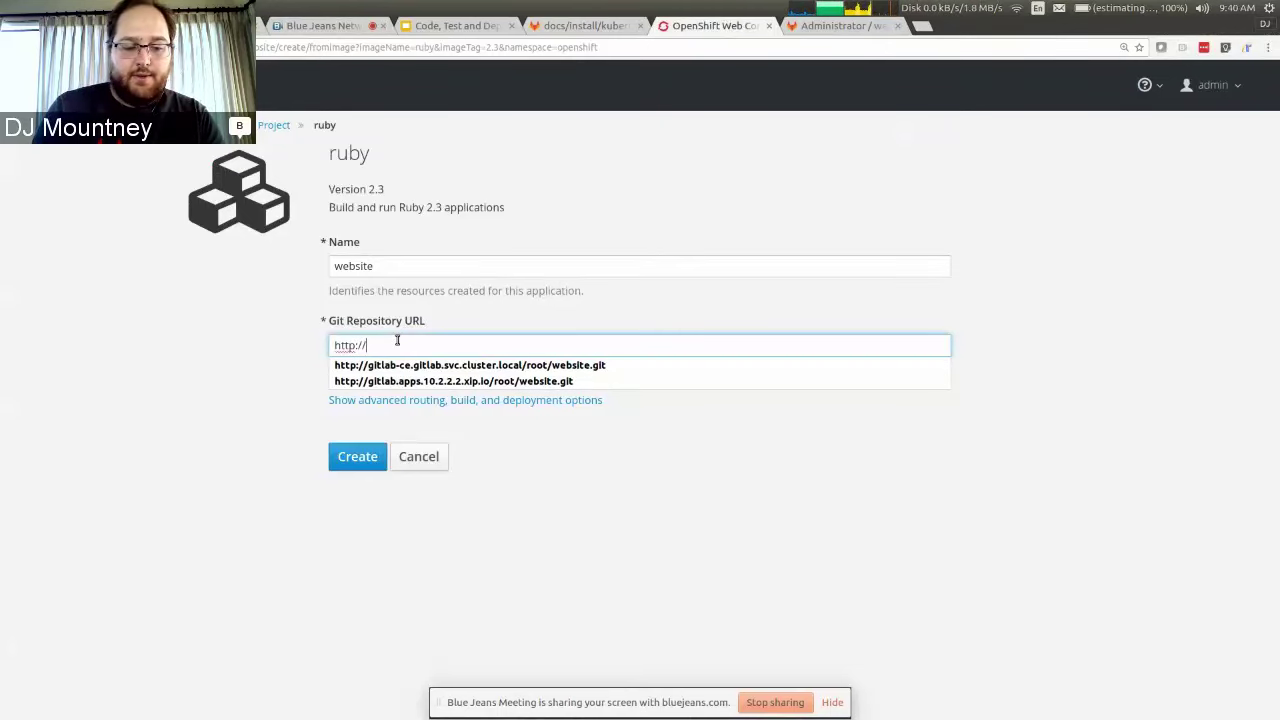
type("git")
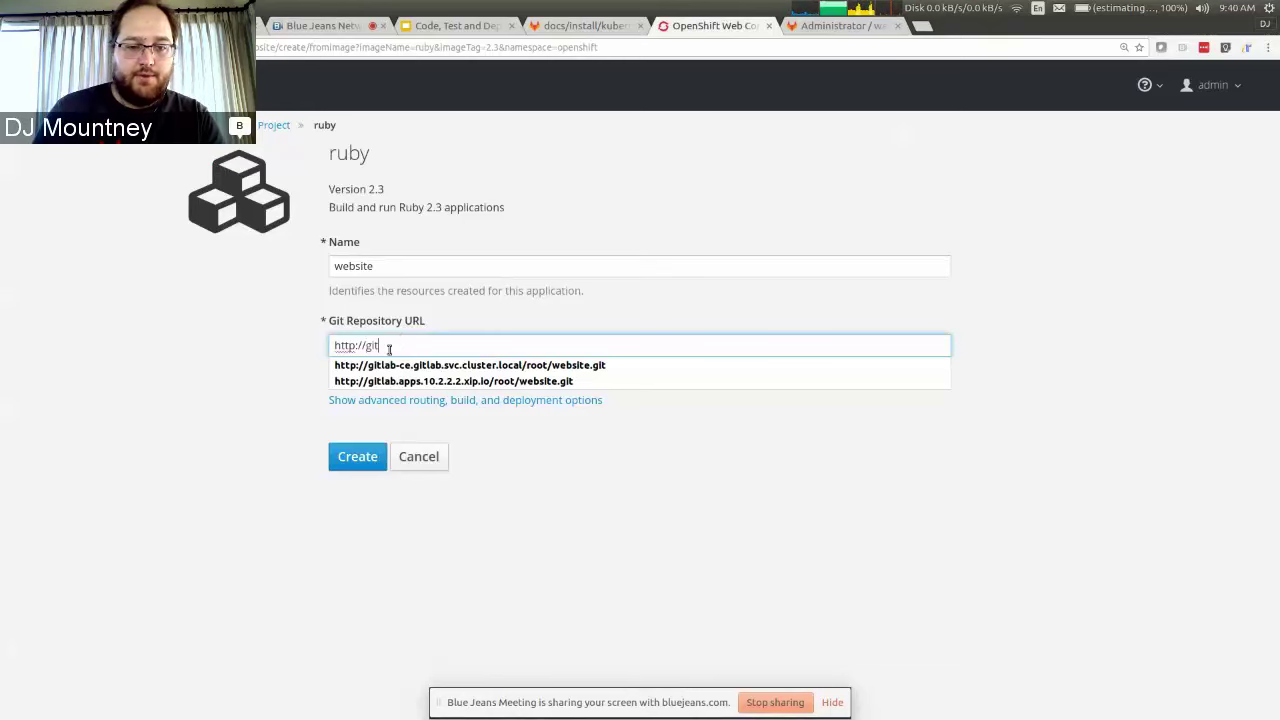
left_click(398, 366)
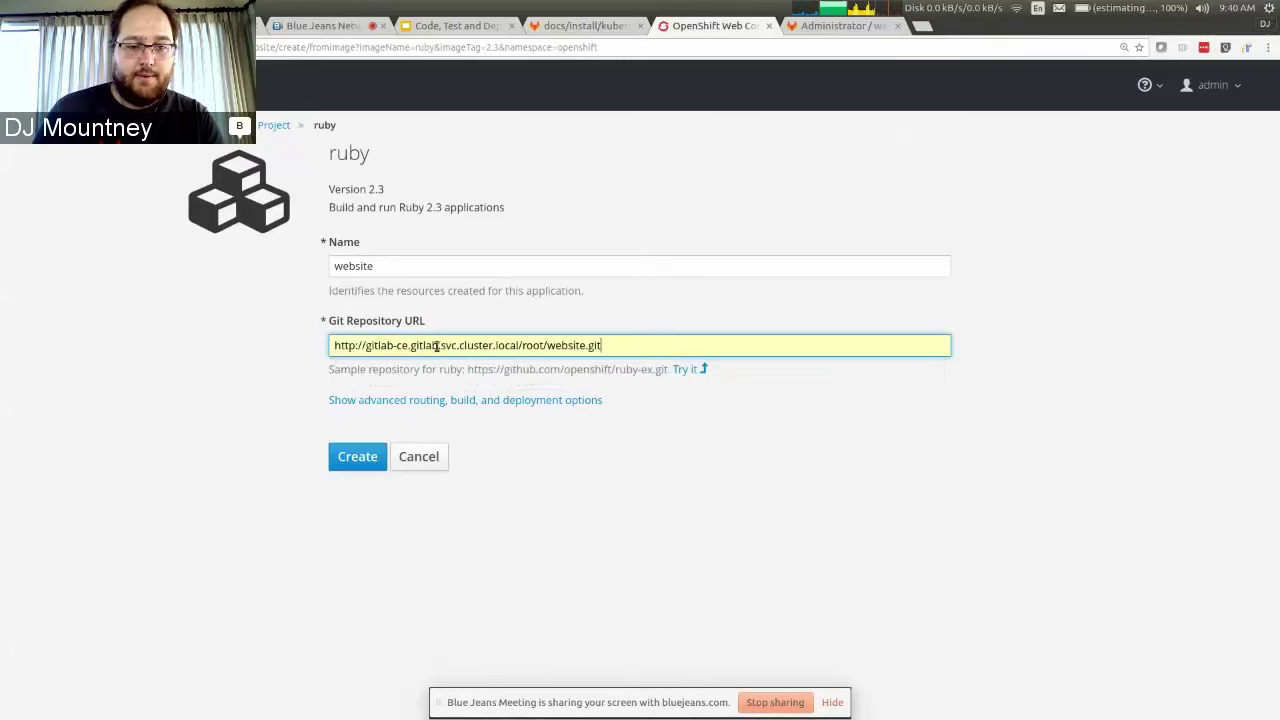
left_click_drag(448, 345, 519, 345)
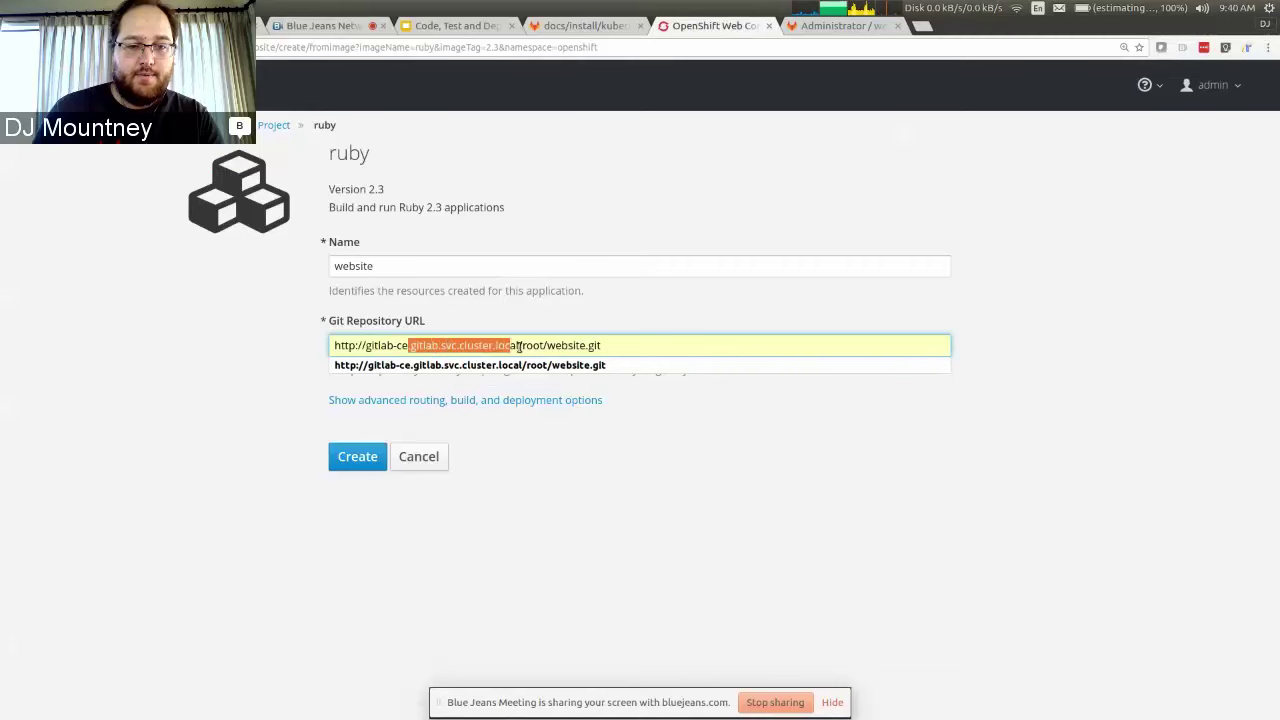
left_click(520, 345)
left_click(577, 540)
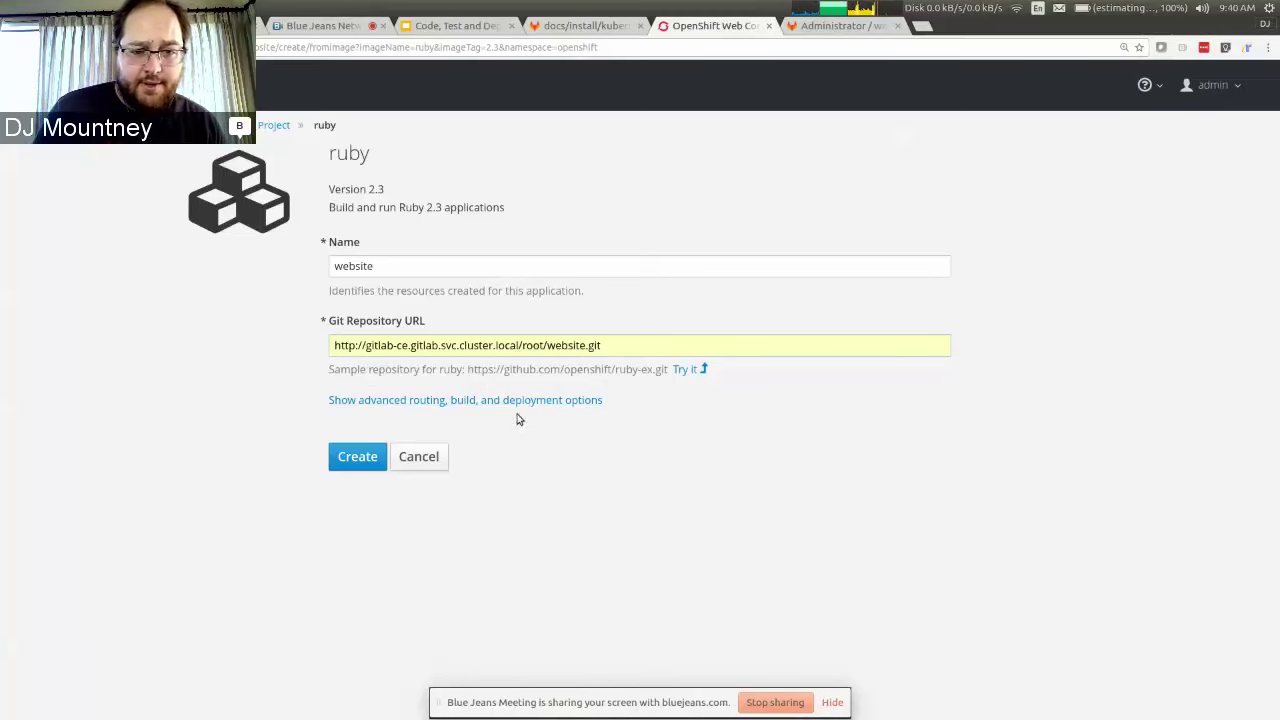
left_click(514, 400)
Set the Git reference to build the website app from to master
left_click(444, 425)
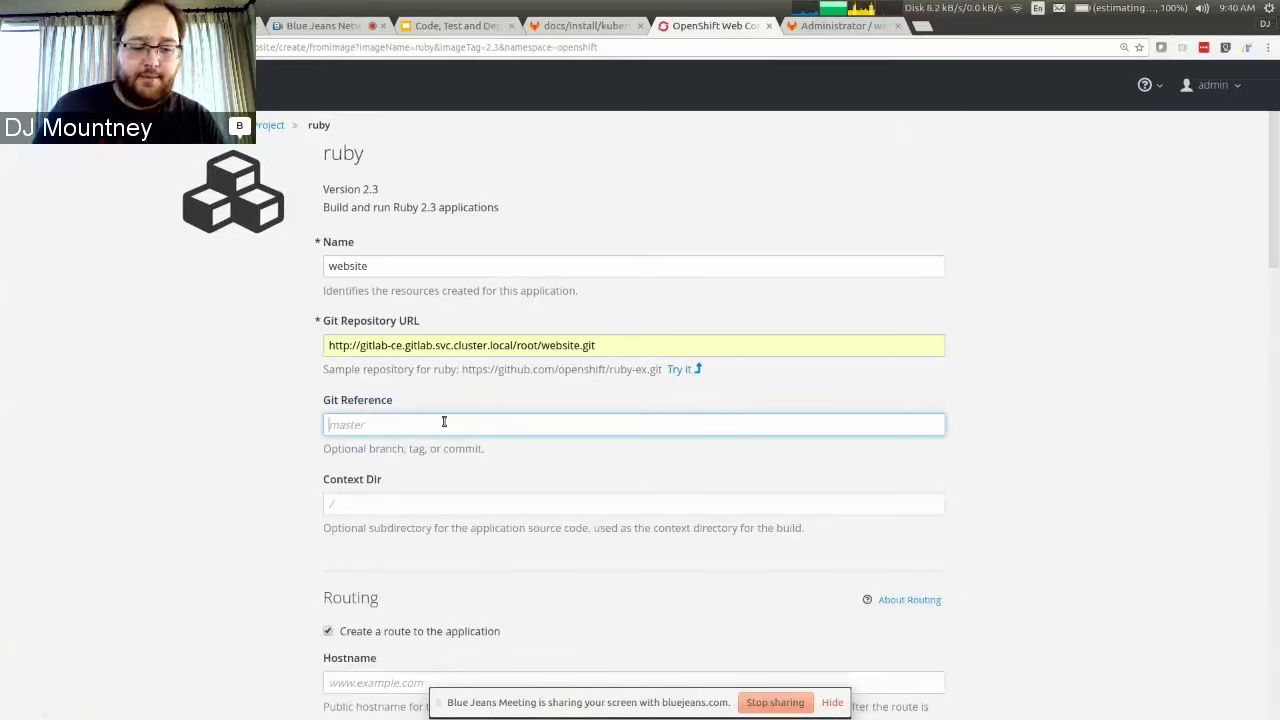
type("master")
left_click(257, 406)
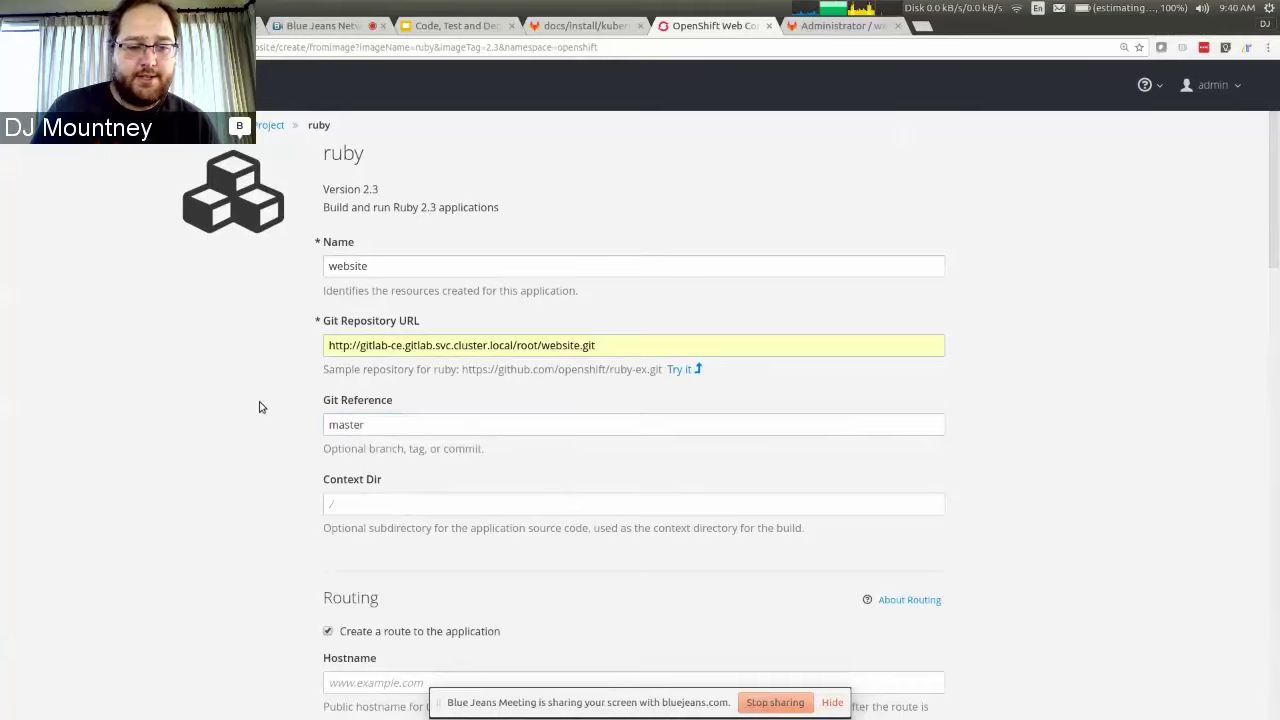
scroll(200, 323, "down", 5)
scroll(205, 326, "down", 1)
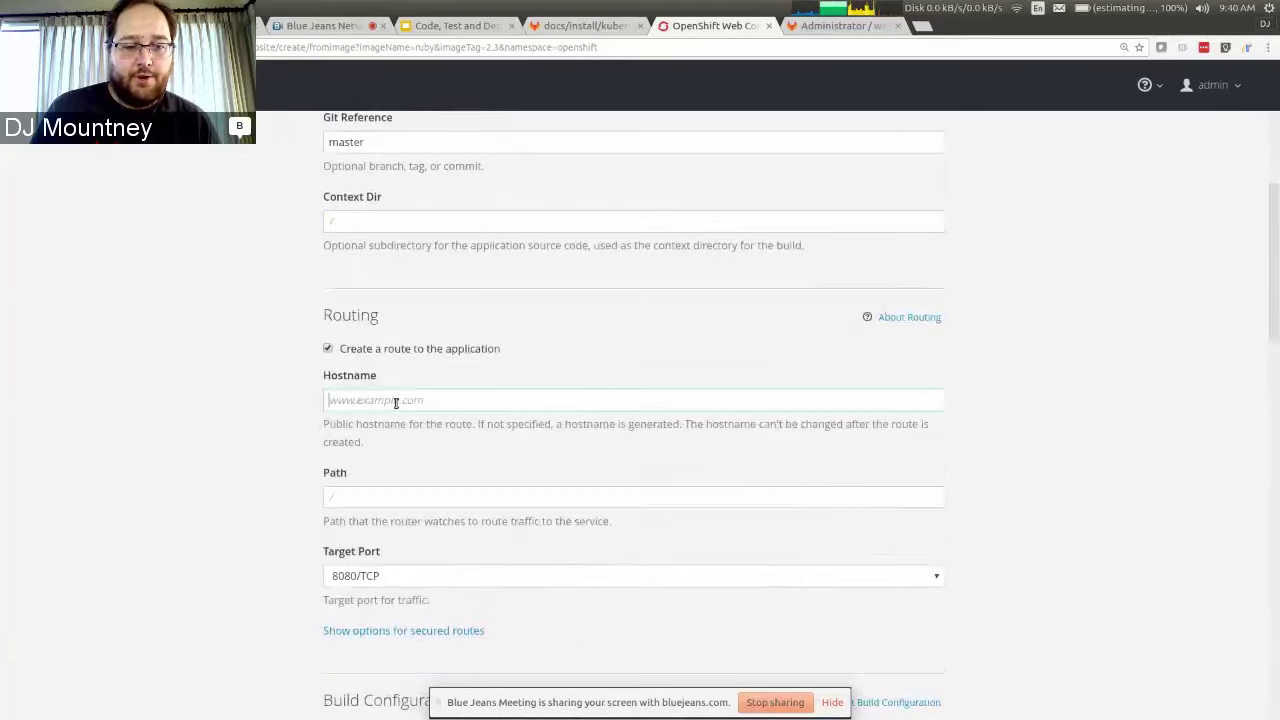
Set the route hostname to website.apps.10.2.2.2.xip.io and create the application
left_click(395, 403)
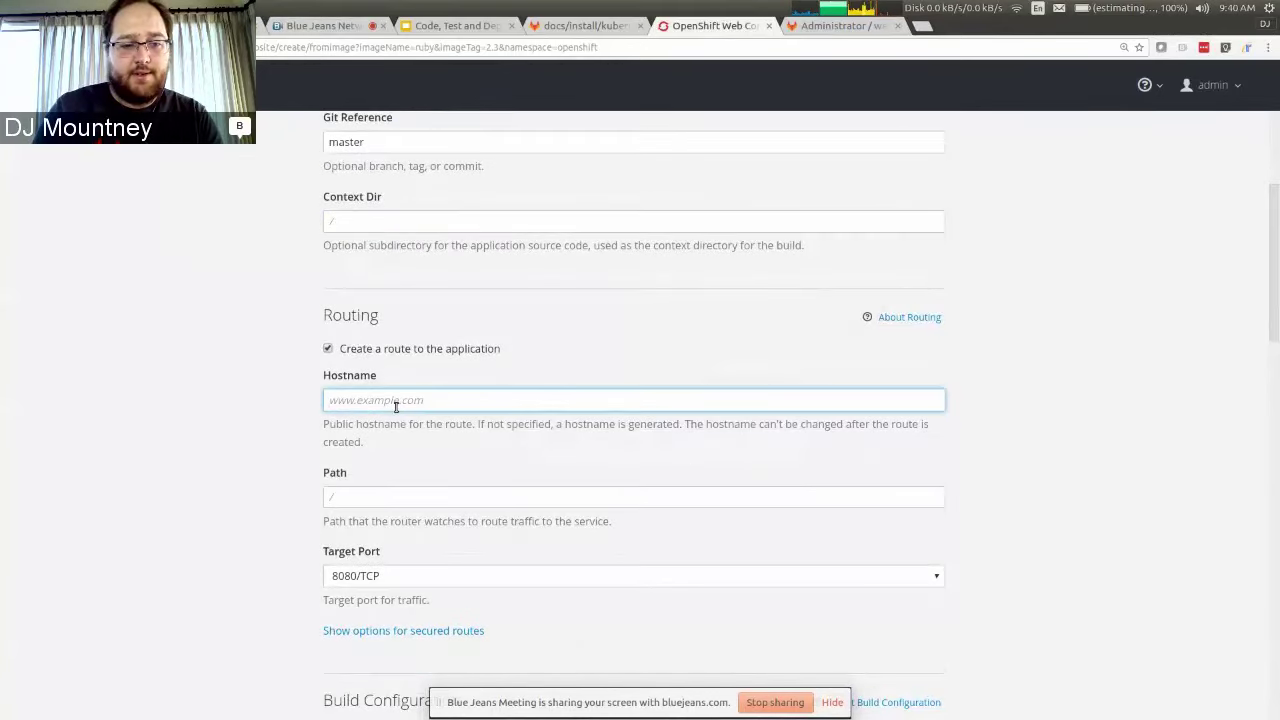
type("we")
left_click(398, 420)
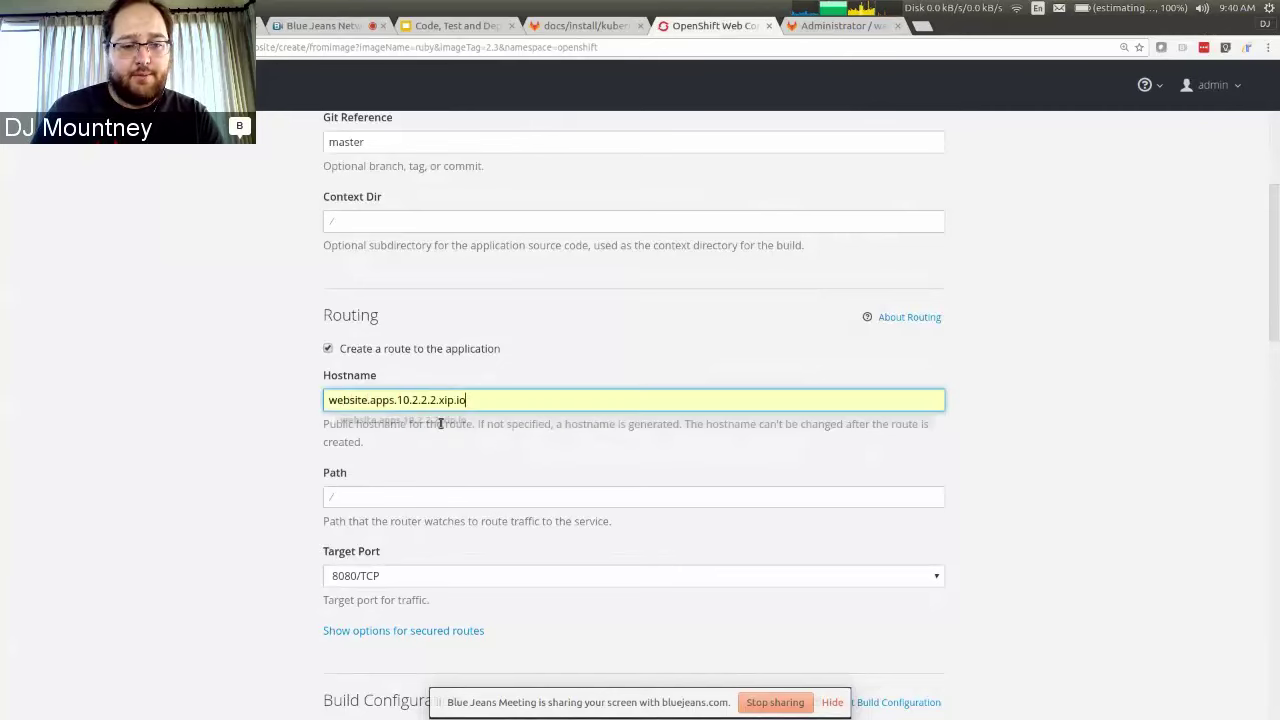
scroll(295, 375, "down", 4)
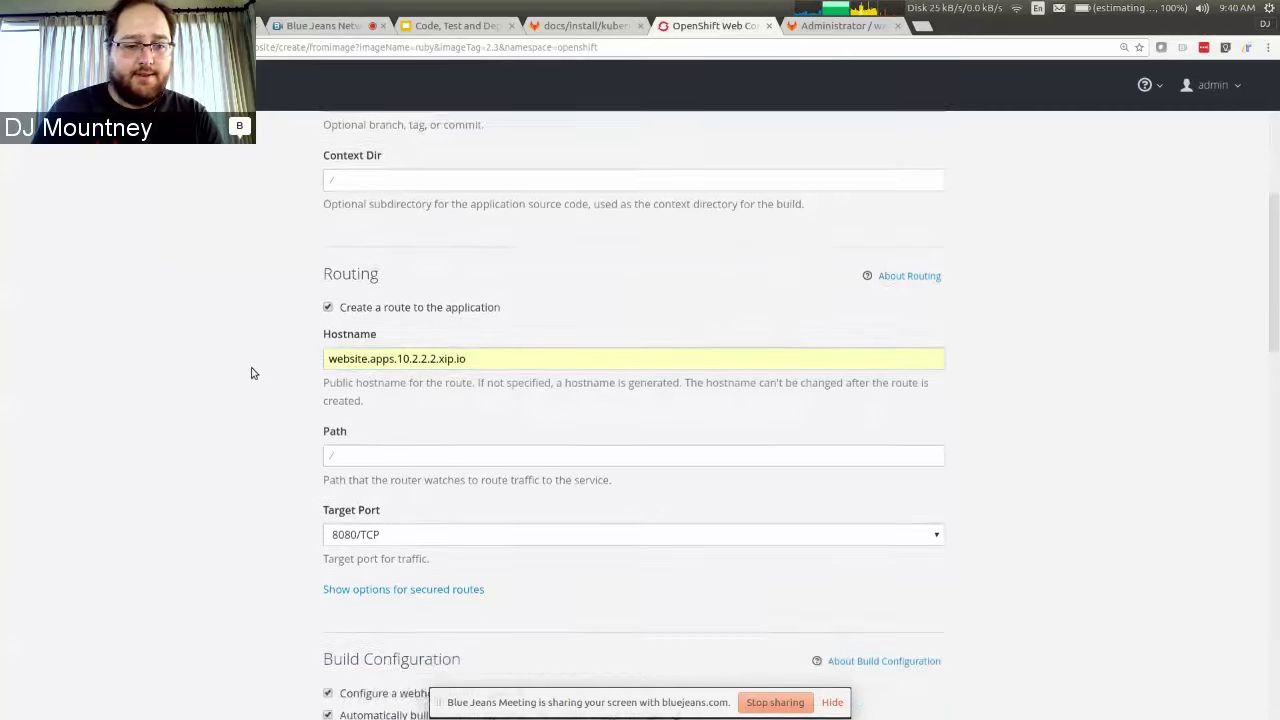
scroll(266, 323, "down", 5)
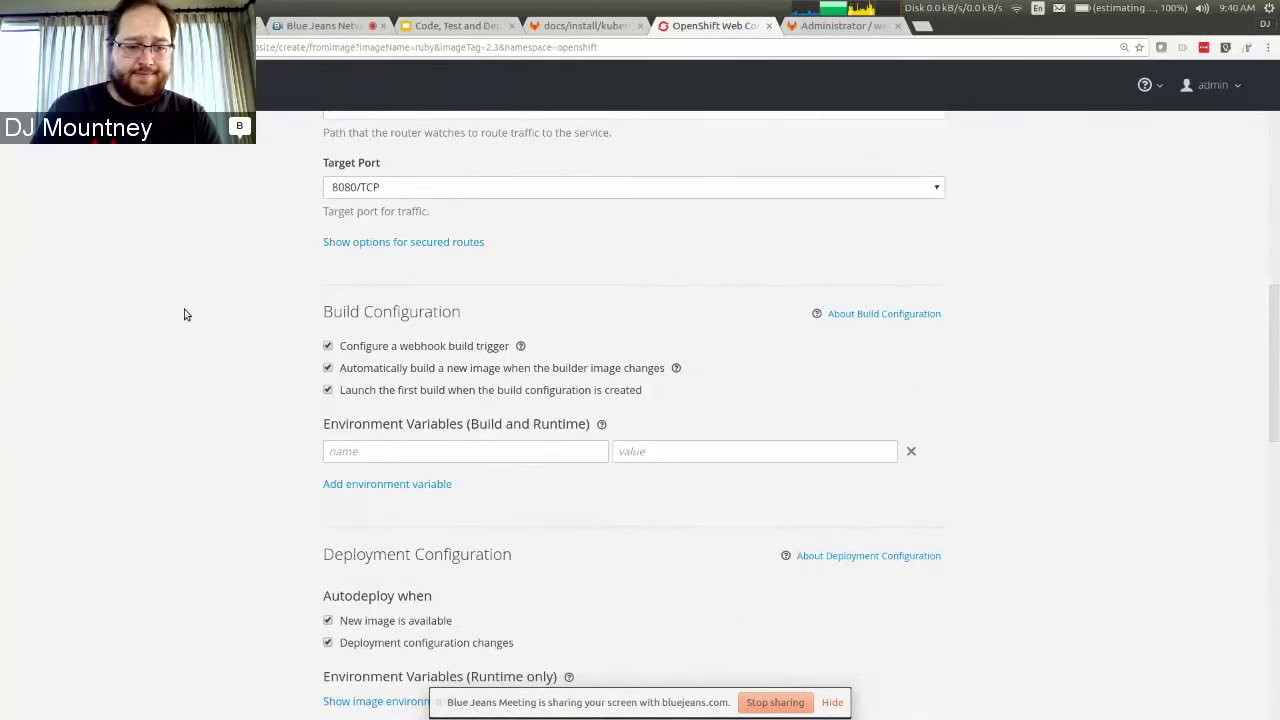
scroll(186, 305, "down", 3)
scroll(186, 305, "down", 5)
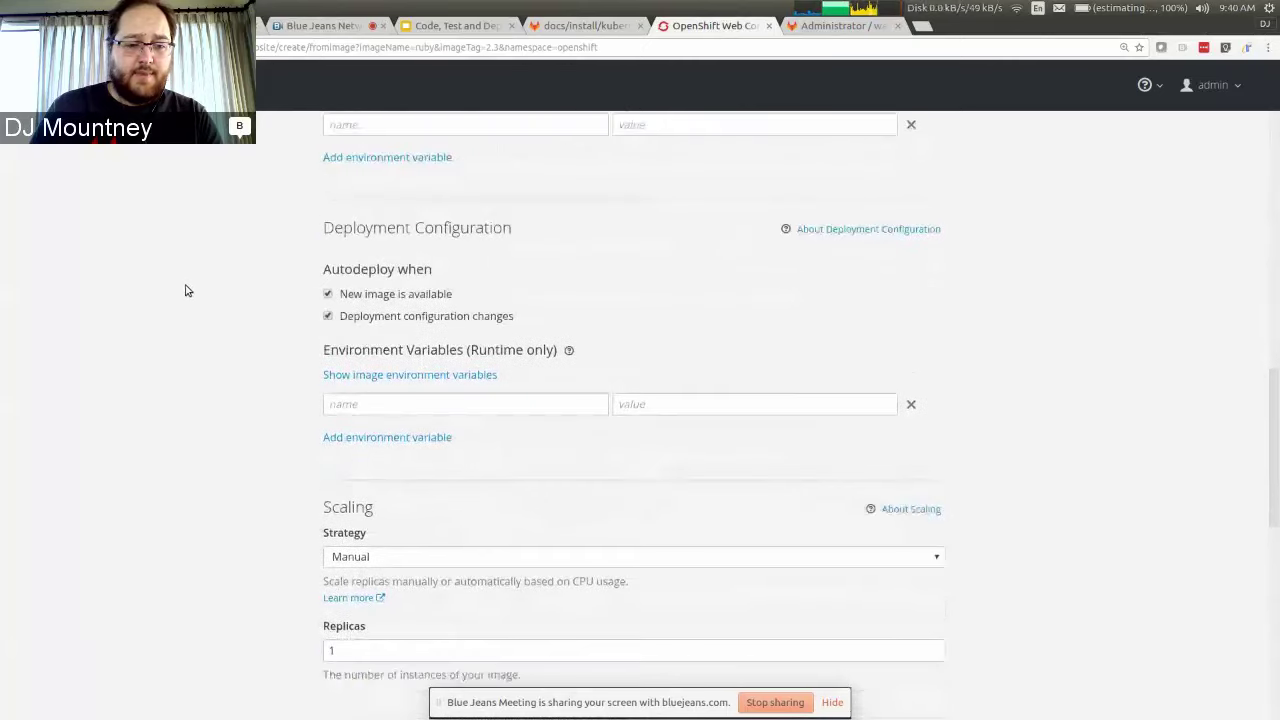
scroll(186, 296, "down", 7)
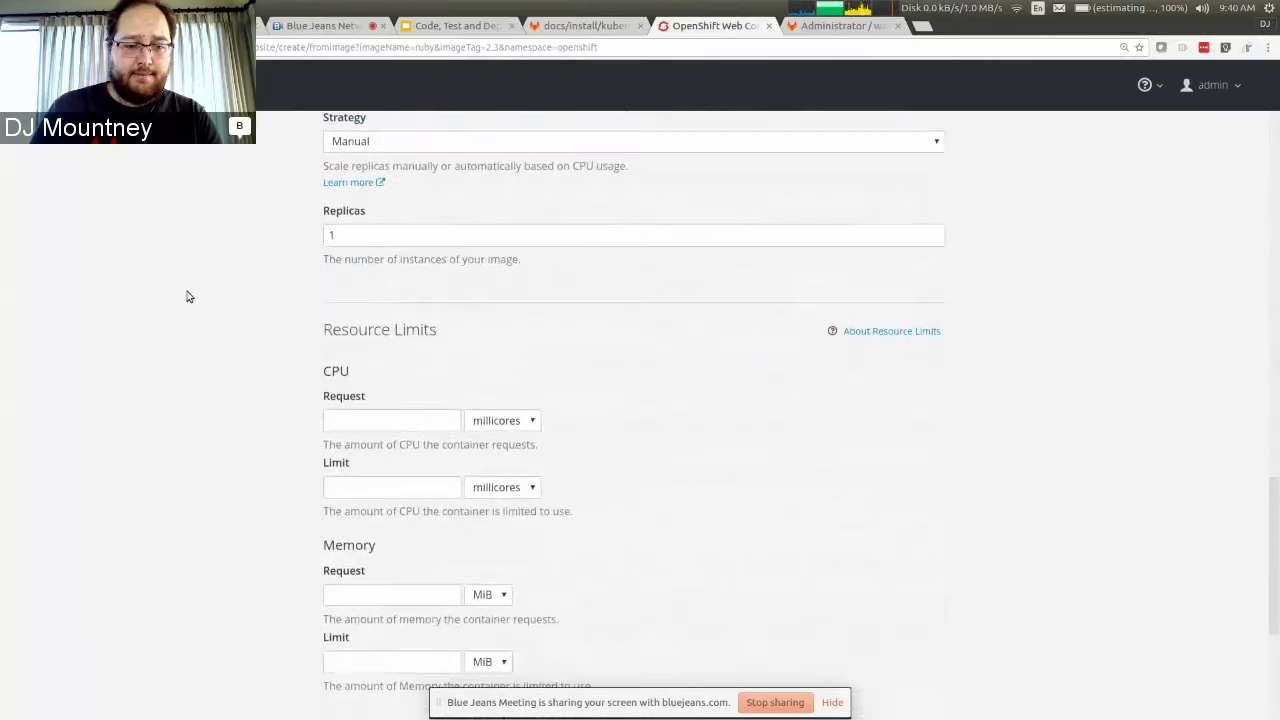
scroll(186, 301, "down", 4)
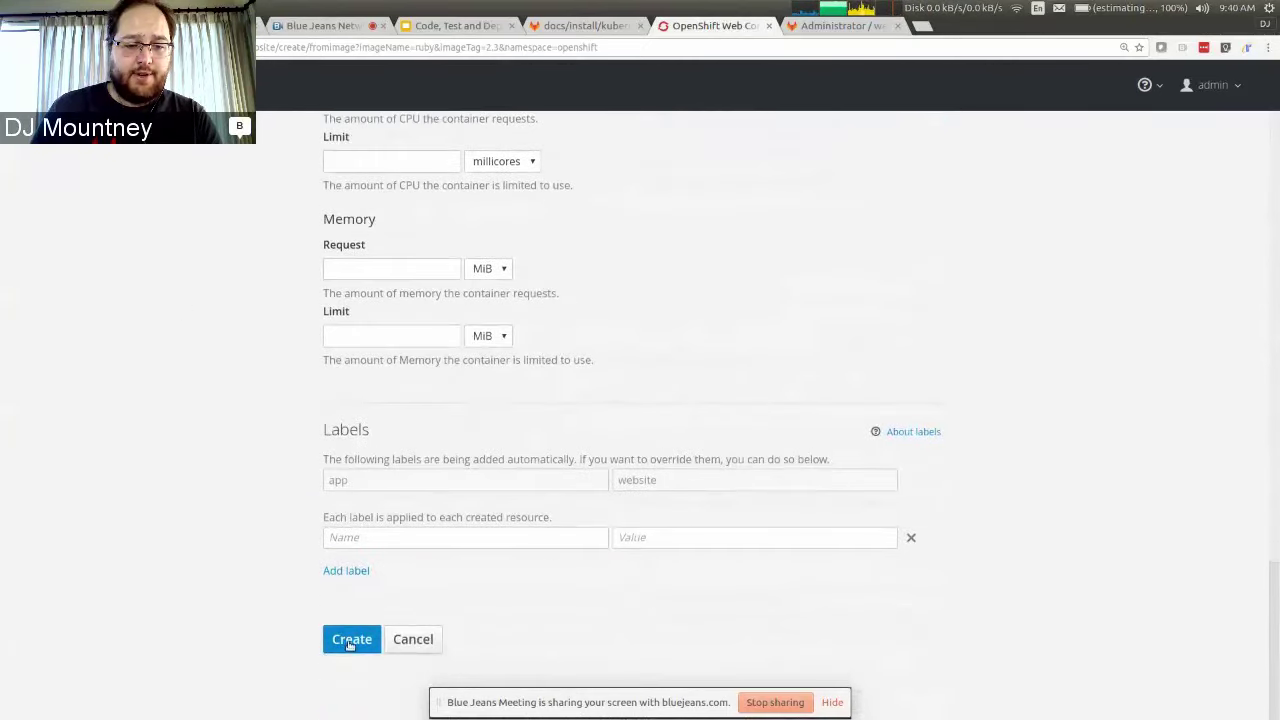
left_click(352, 645)
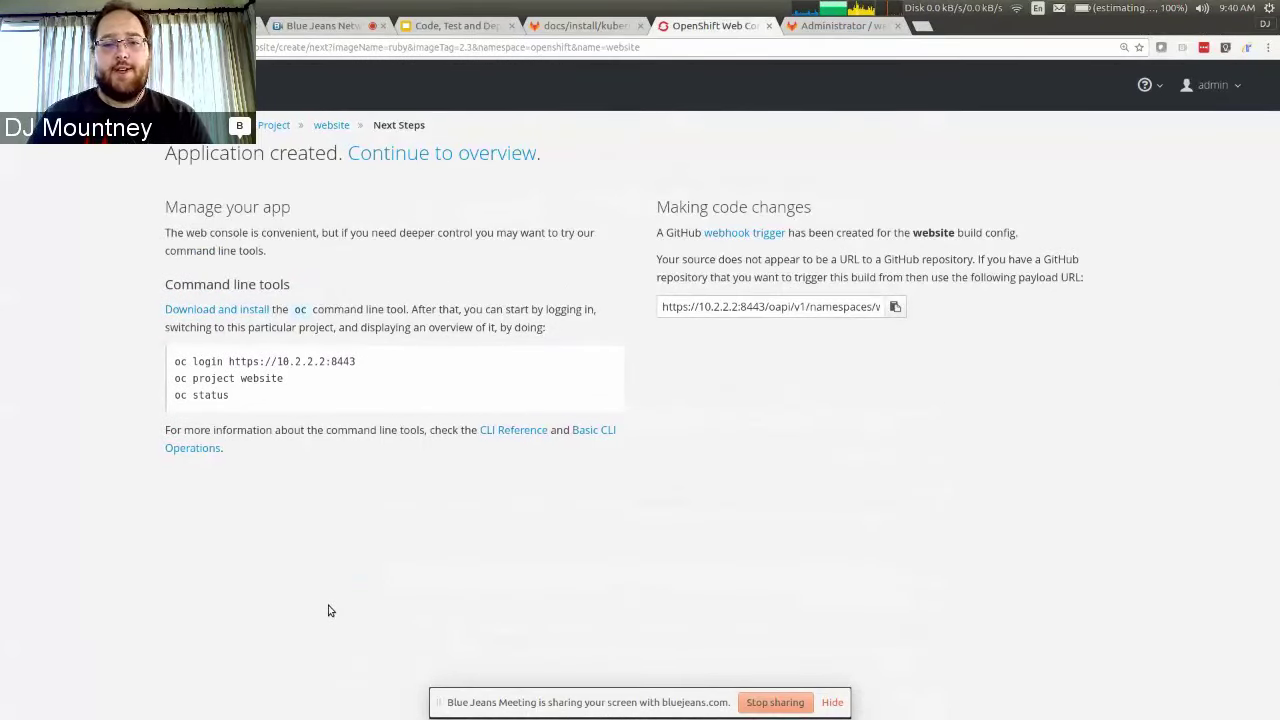
Select the GitHub webhook payload URL shown under Making code changes
left_click(871, 307)
left_click(895, 307)
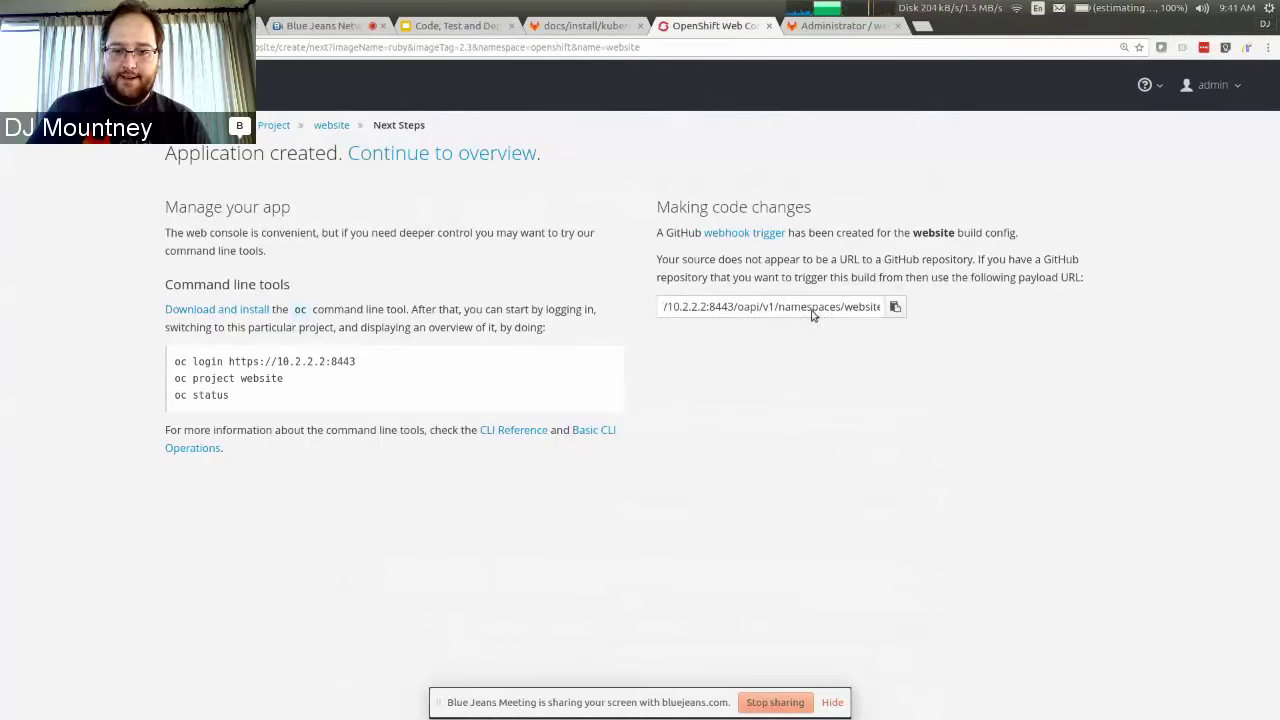
left_click_drag(820, 311, 893, 308)
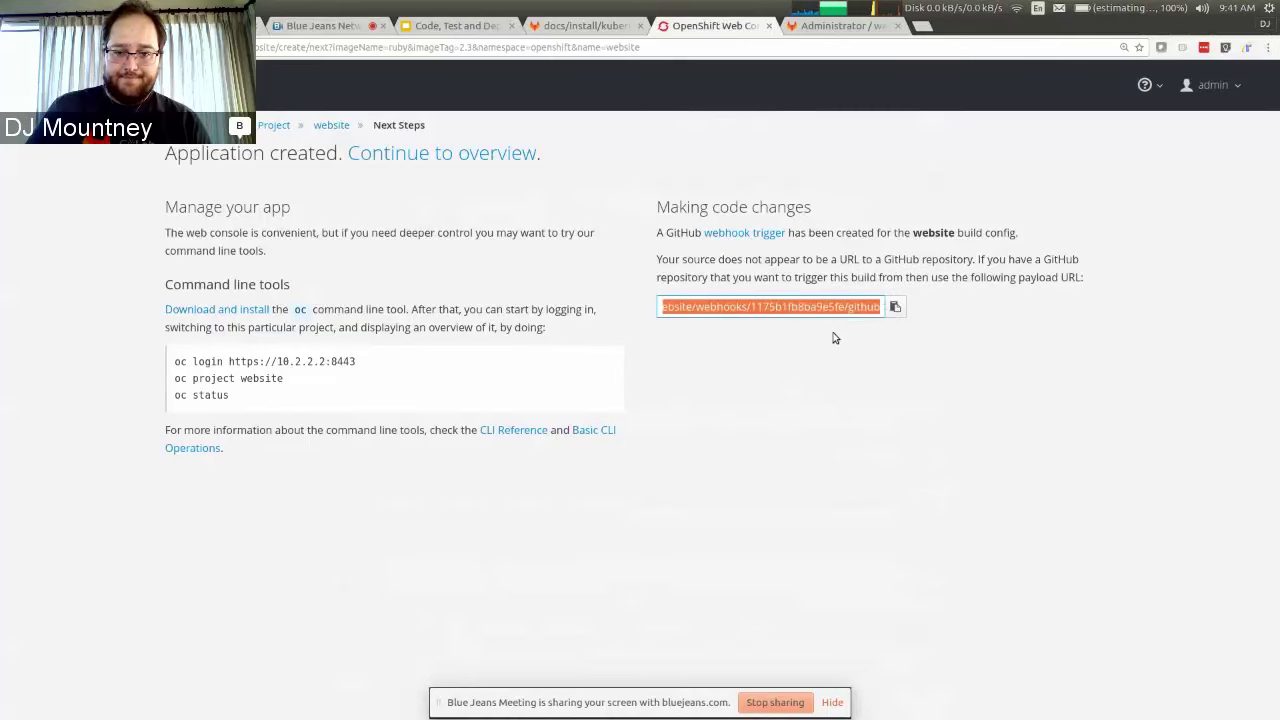
left_click(791, 316)
left_click(806, 313)
key("ctrl+c")
left_click(831, 313)
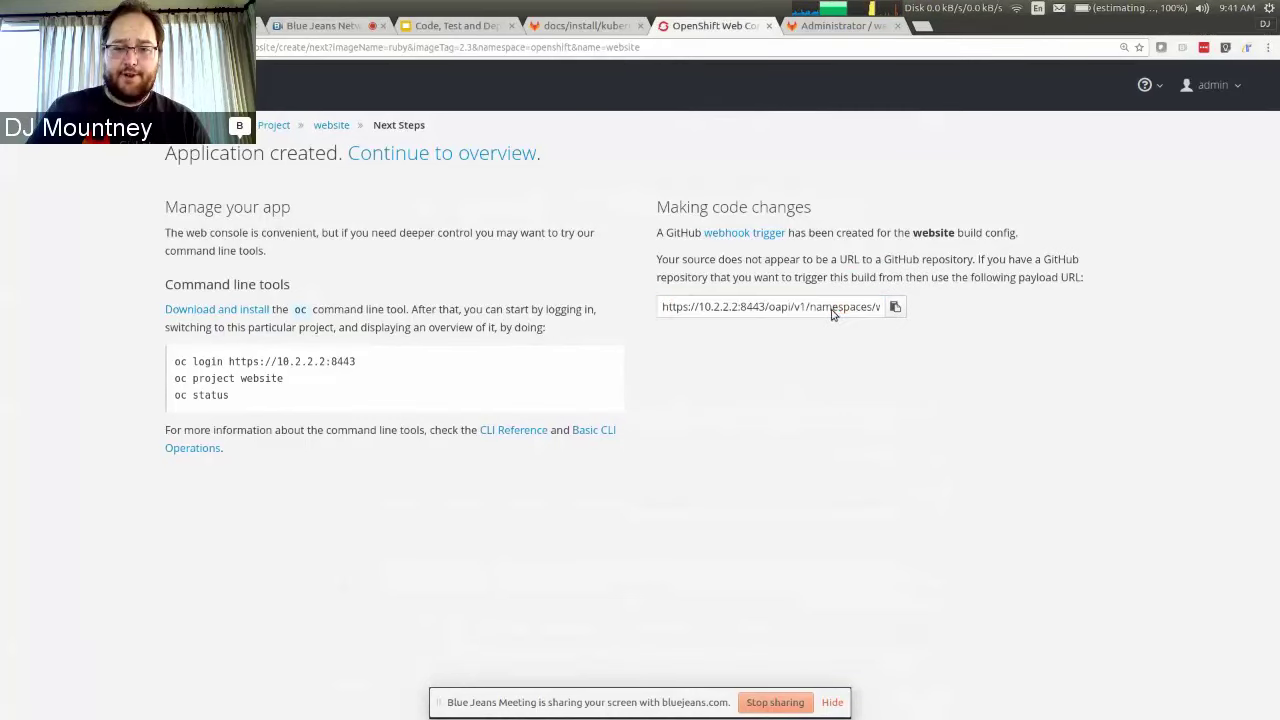
left_click(831, 313)
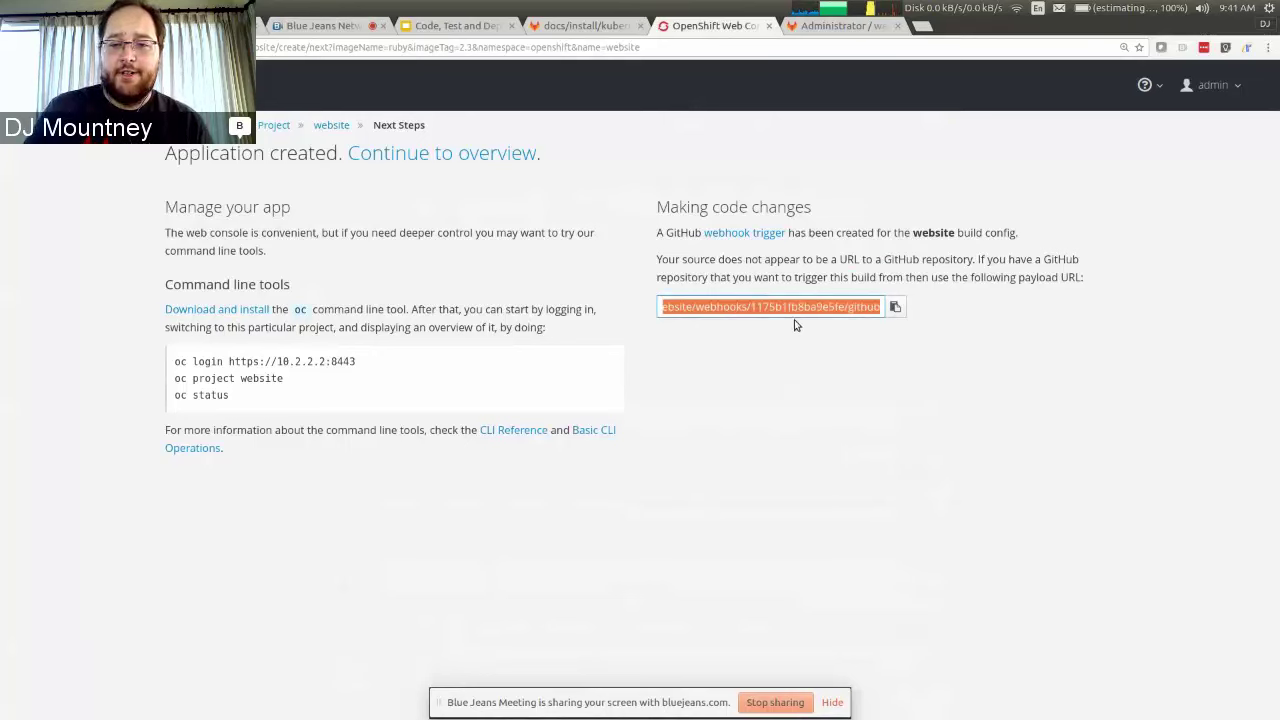
left_click(775, 311)
Copy the payload URL to the clipboard and go to GitLab's website project
left_click_drag(757, 308, 818, 310)
double_click(831, 312)
double_click(865, 307)
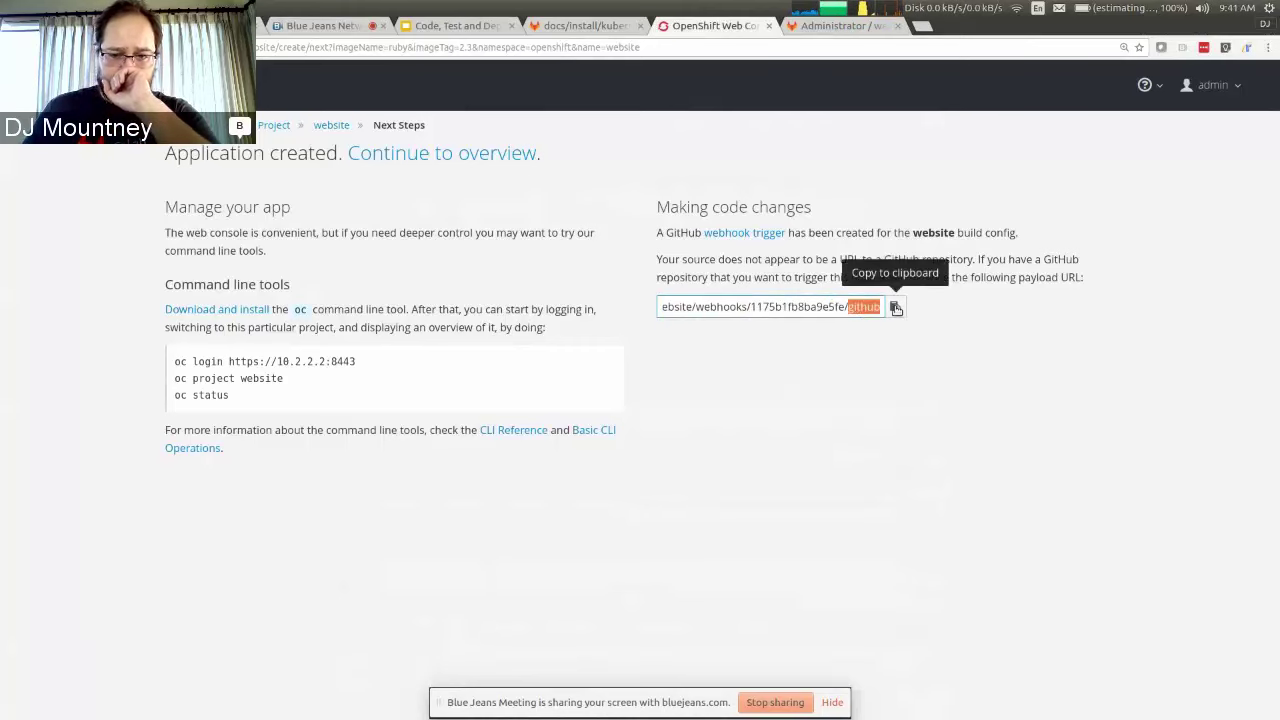
left_click(896, 309)
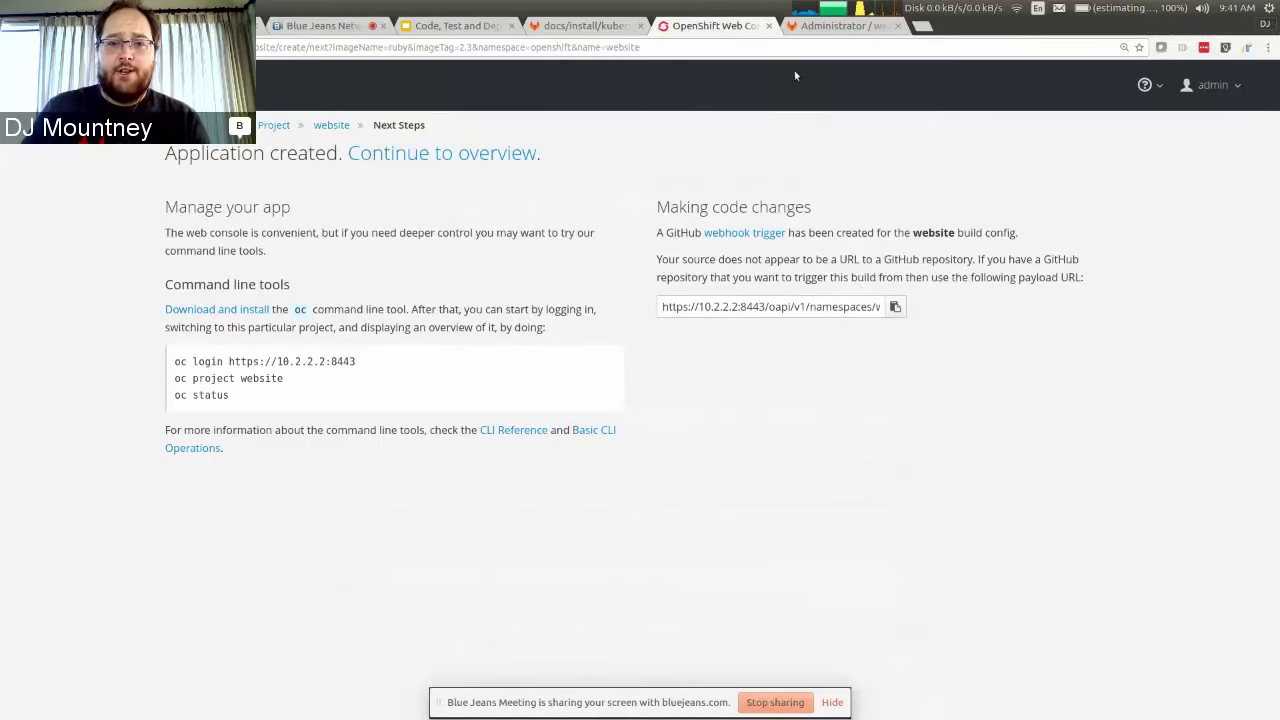
left_click(826, 28)
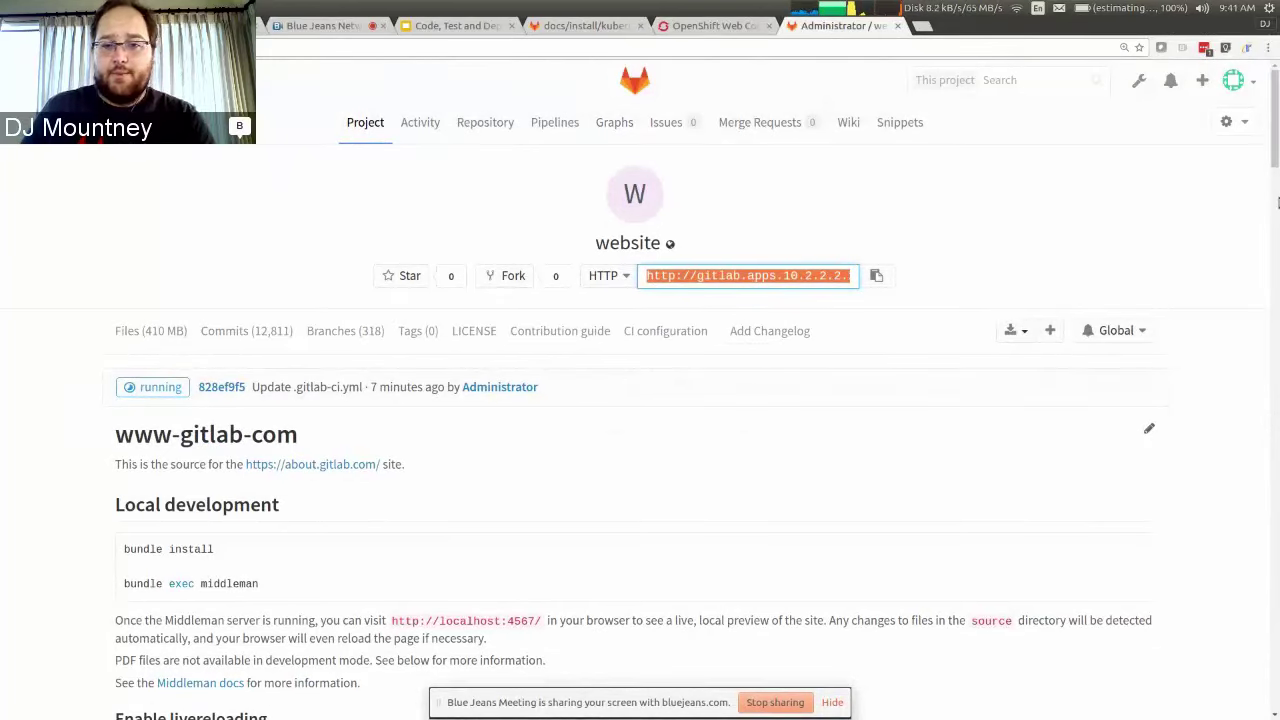
Paste the OpenShift GitHub webhook URL into the website project's Webhooks URL field
left_click(1230, 121)
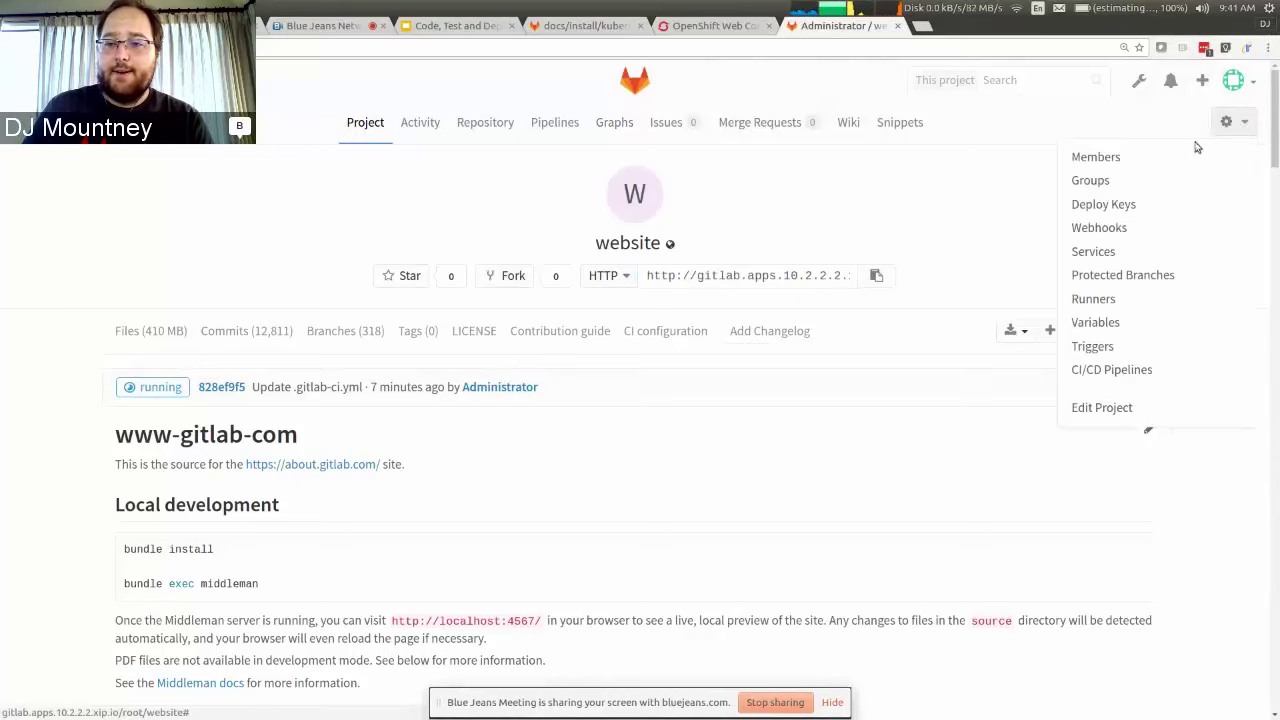
left_click(1117, 229)
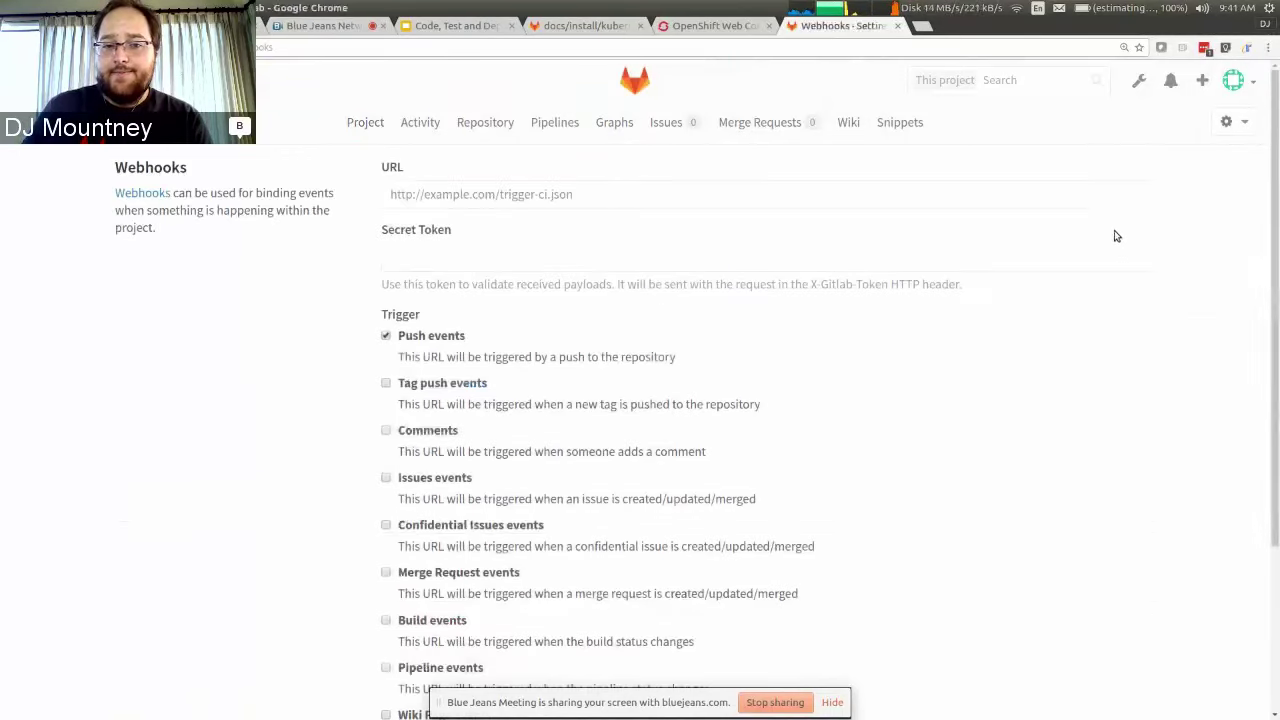
left_click(584, 195)
key("ctrl+v")
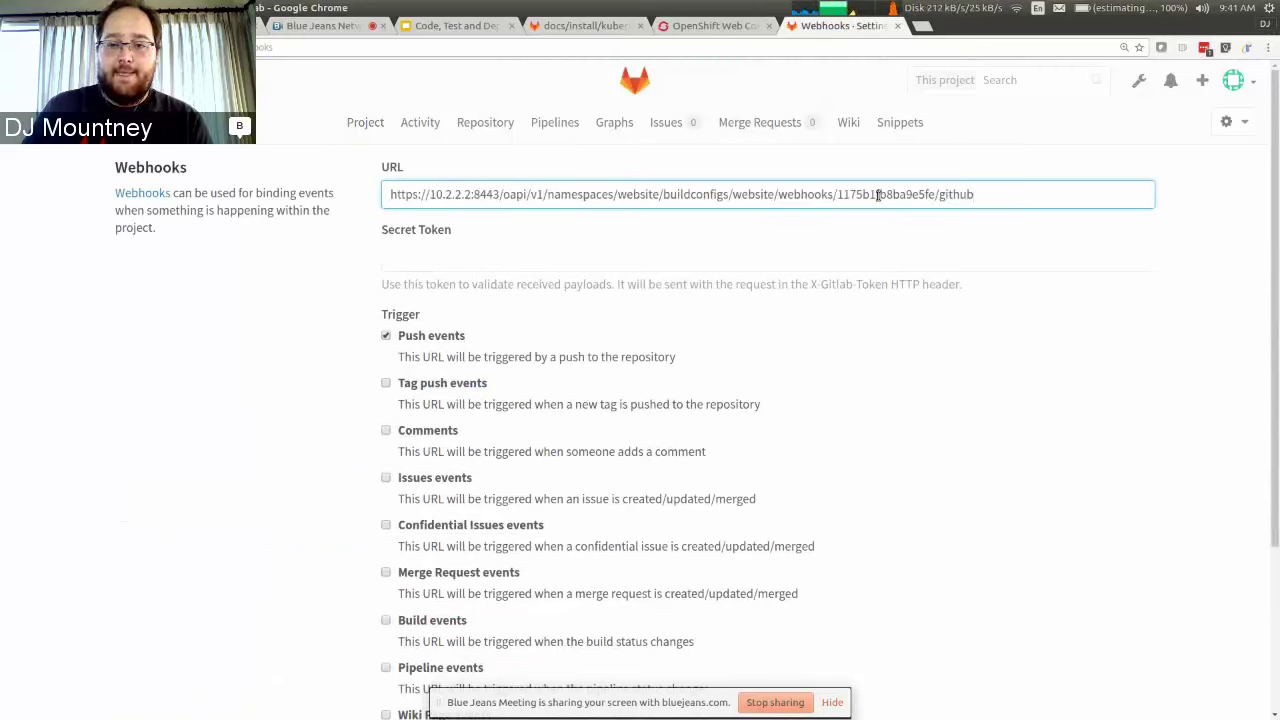
mouse_move(836, 193)
left_mouse_down()
mouse_move(886, 194)
mouse_move(836, 194)
left_mouse_up()
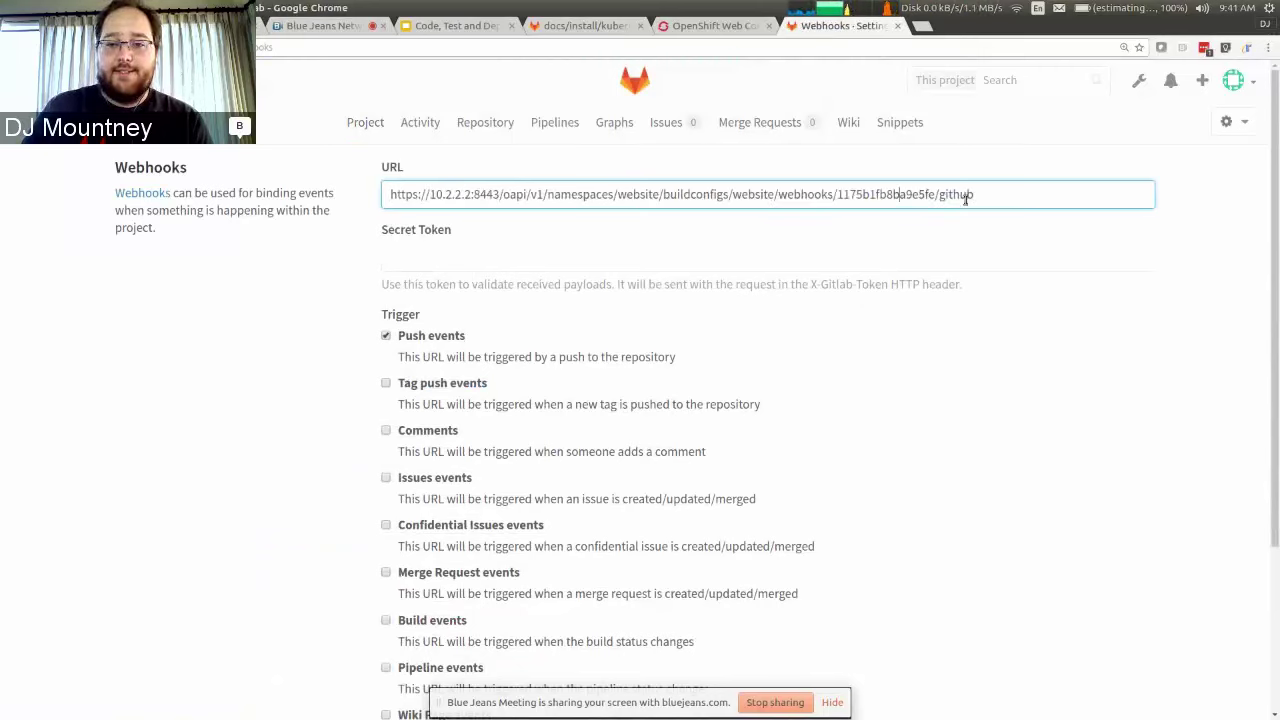
double_click(955, 195)
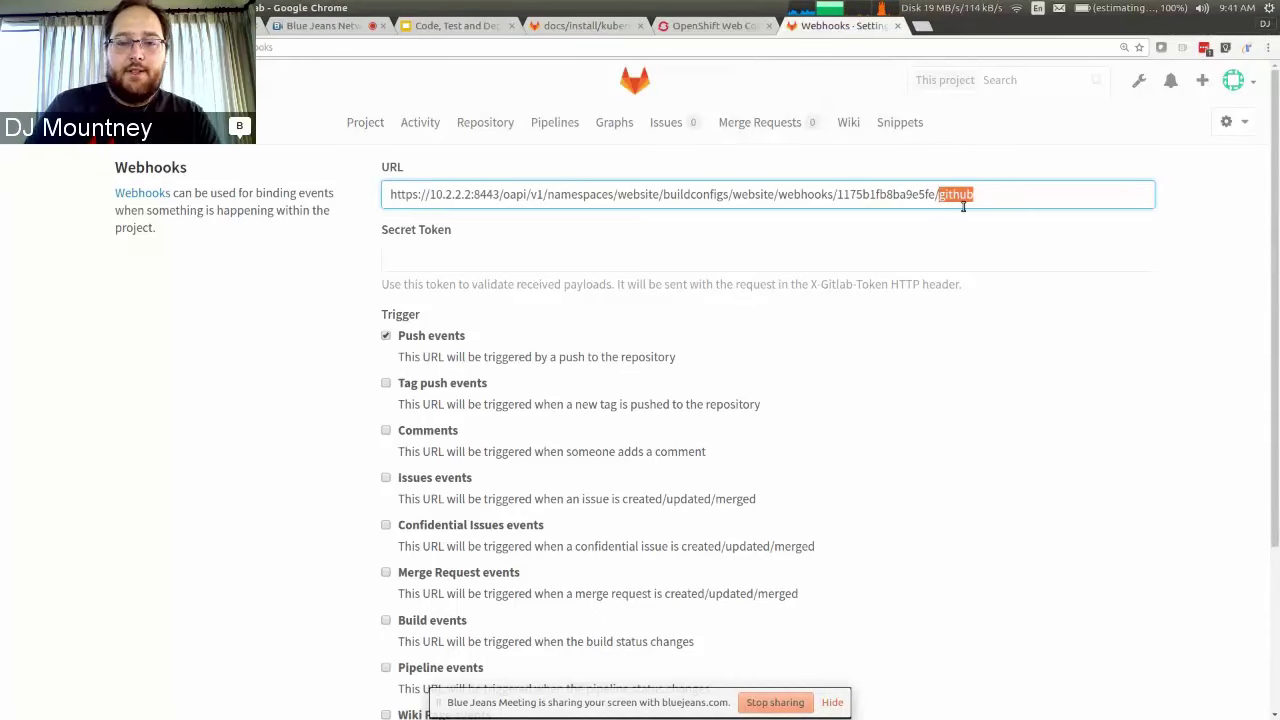
left_click(714, 24)
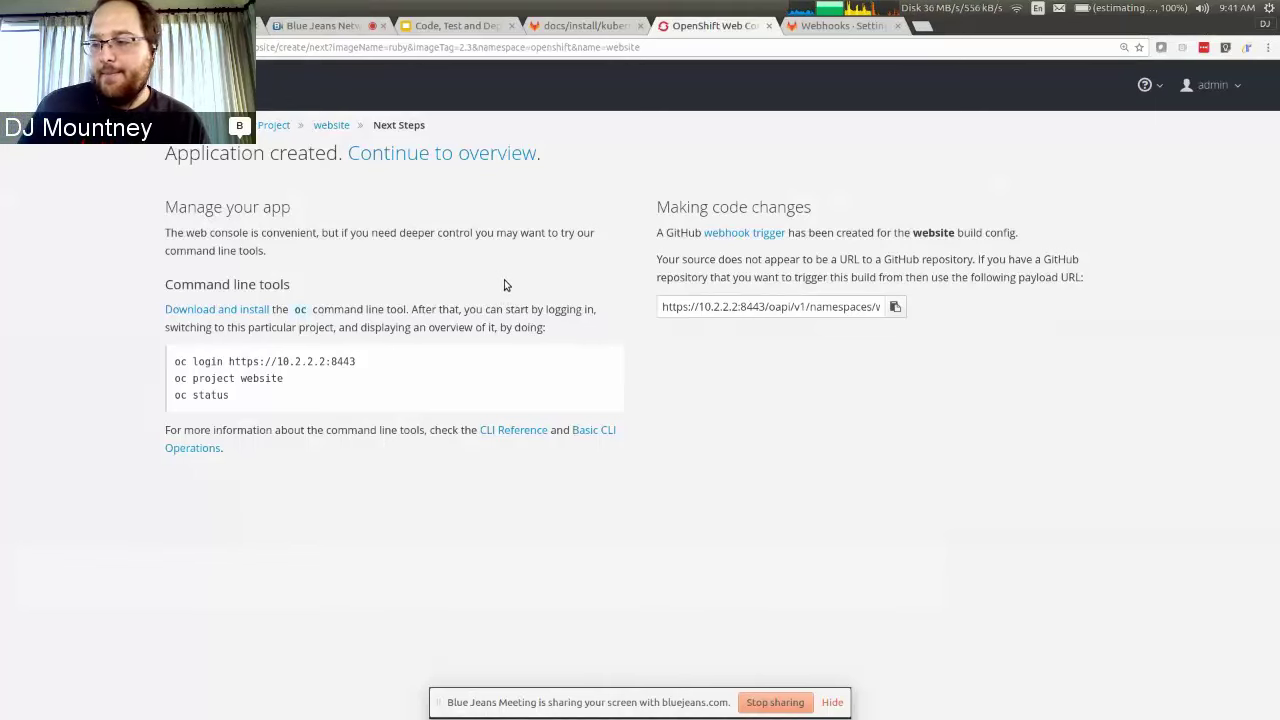
Open the website build configuration for editing via Actions > Edit
left_click(448, 154)
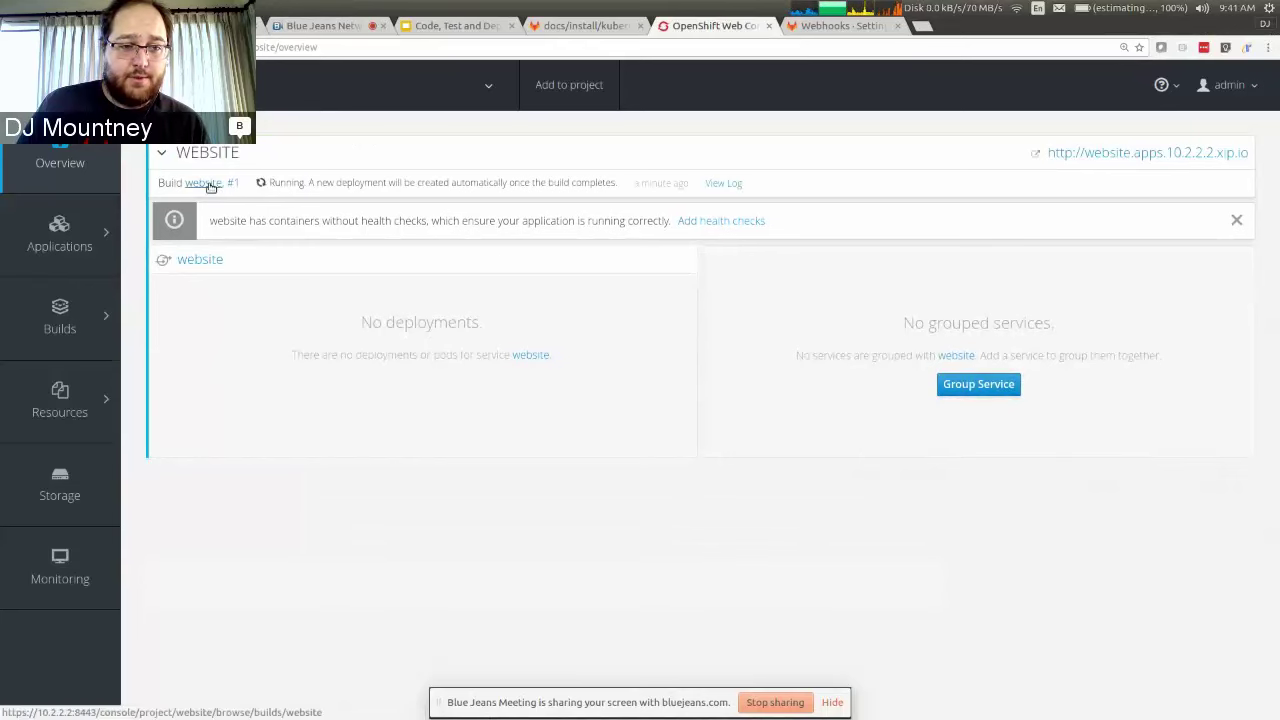
left_click(205, 184)
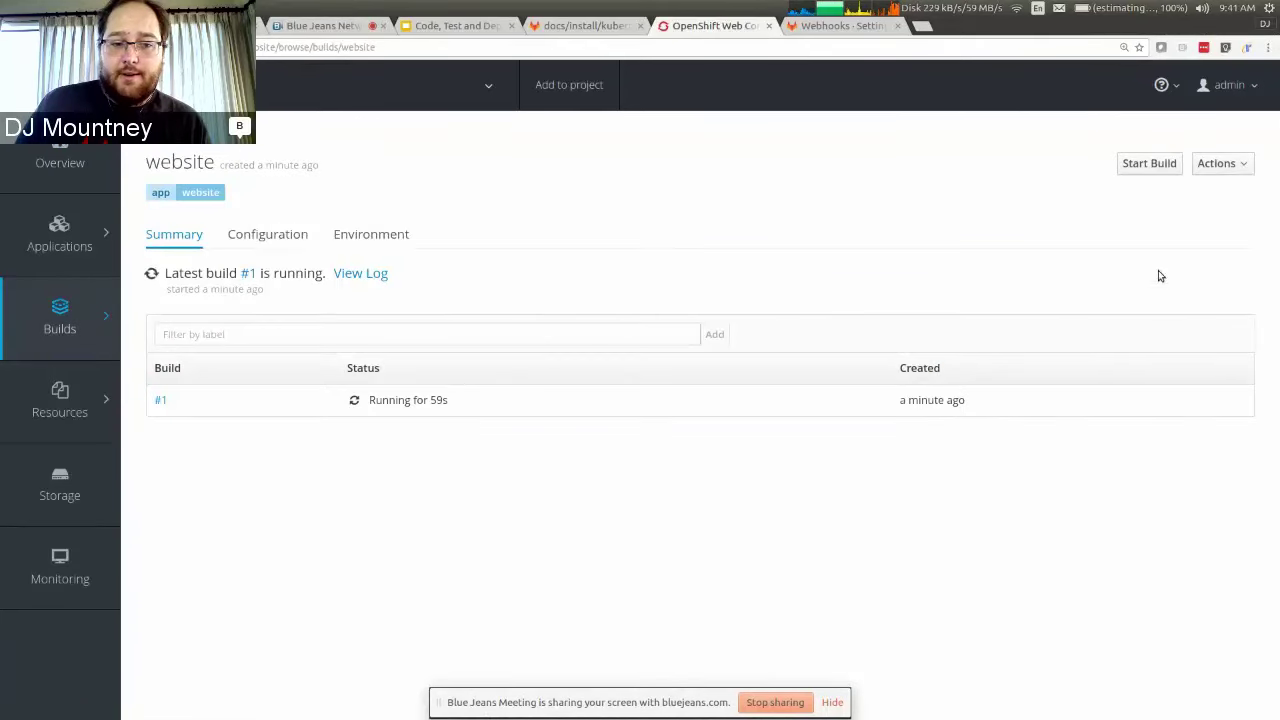
left_click(1222, 164)
left_click(1191, 189)
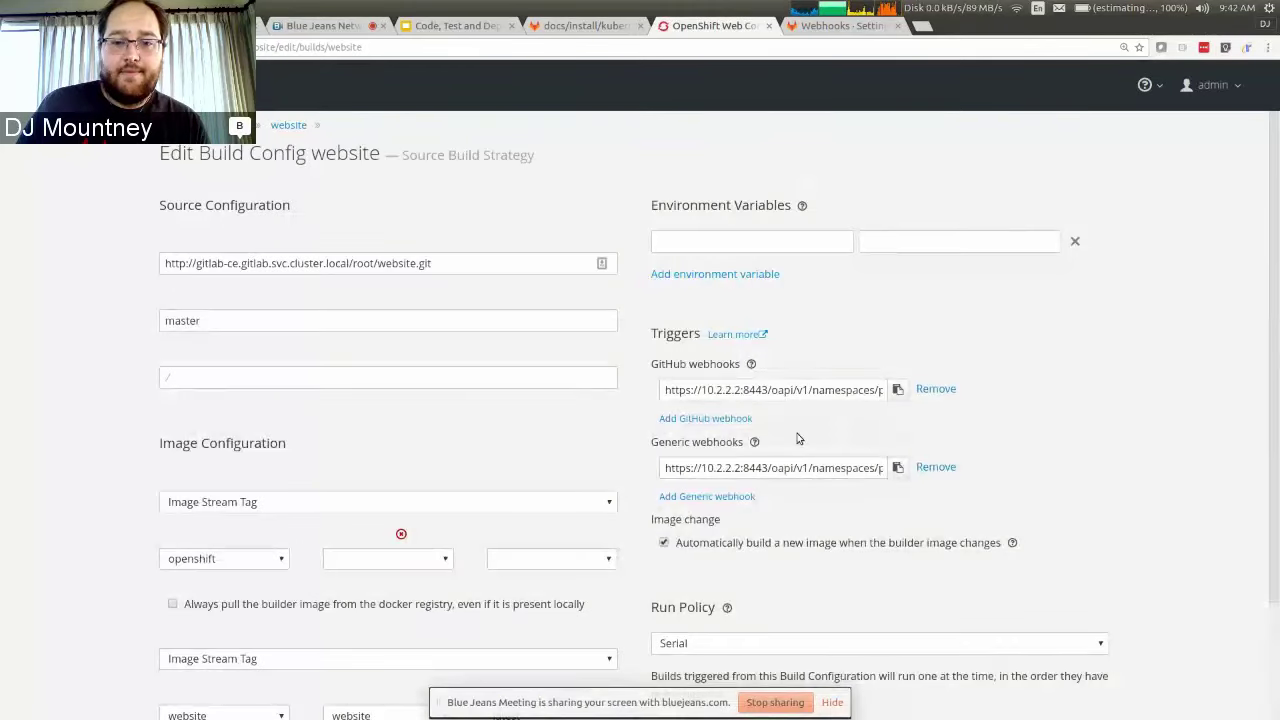
Select and copy the secret and generic ending of the Generic webhook URL
left_click(760, 474)
left_click(832, 470)
left_click_drag(832, 470, 937, 486)
left_click(760, 473)
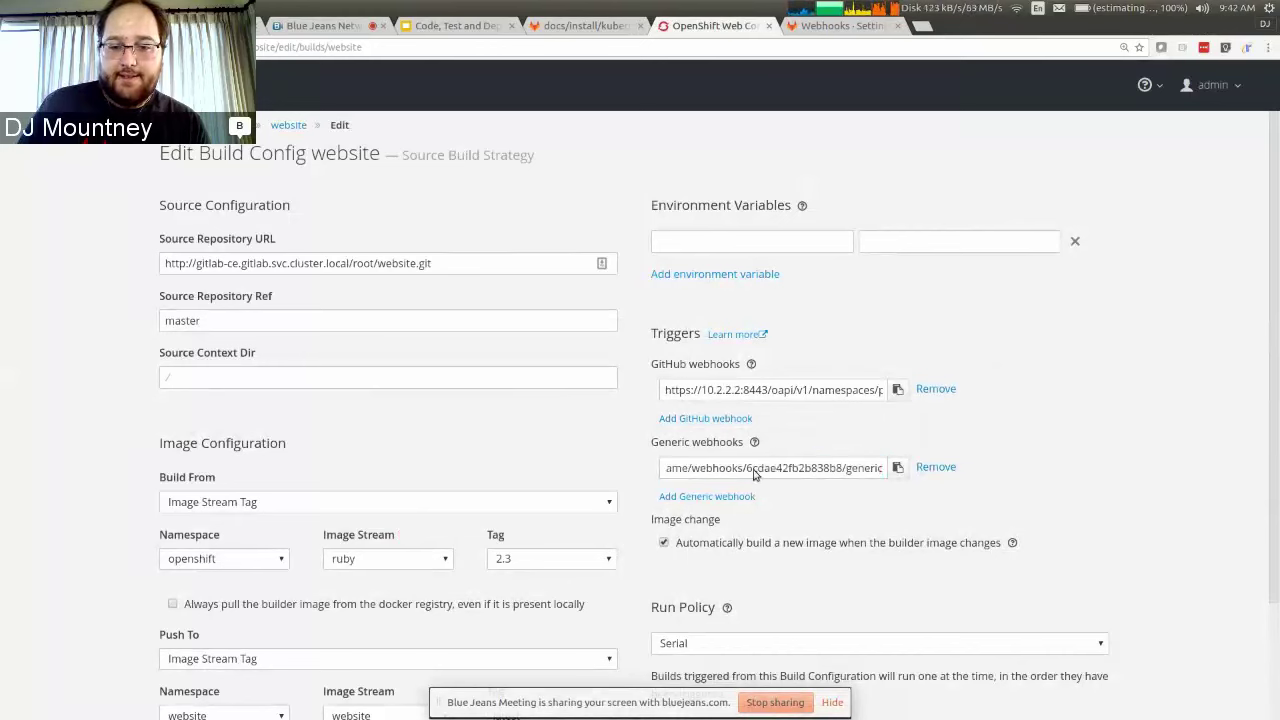
left_click_drag(748, 470, 874, 514)
key("ctrl+c")
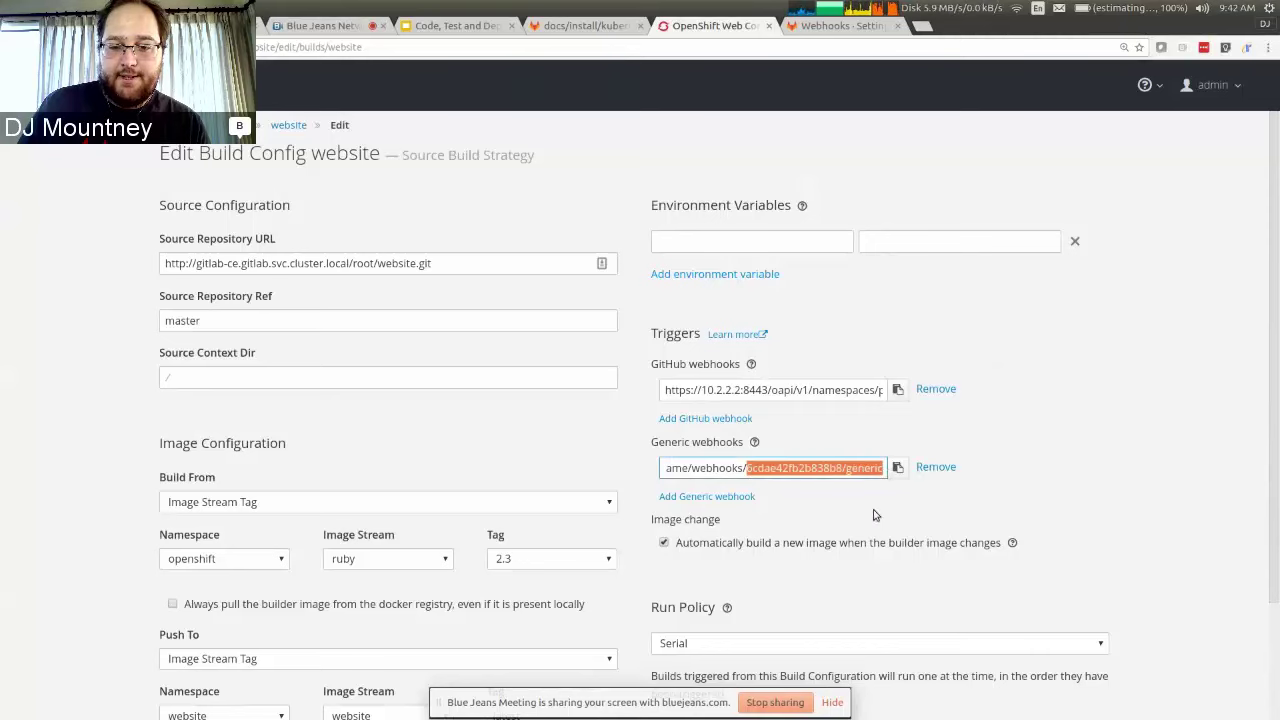
left_click(832, 27)
Replace the URL ending after webhooks/ with the generic one, disable SSL verification, and add the webhook
left_click_drag(837, 194, 1029, 197)
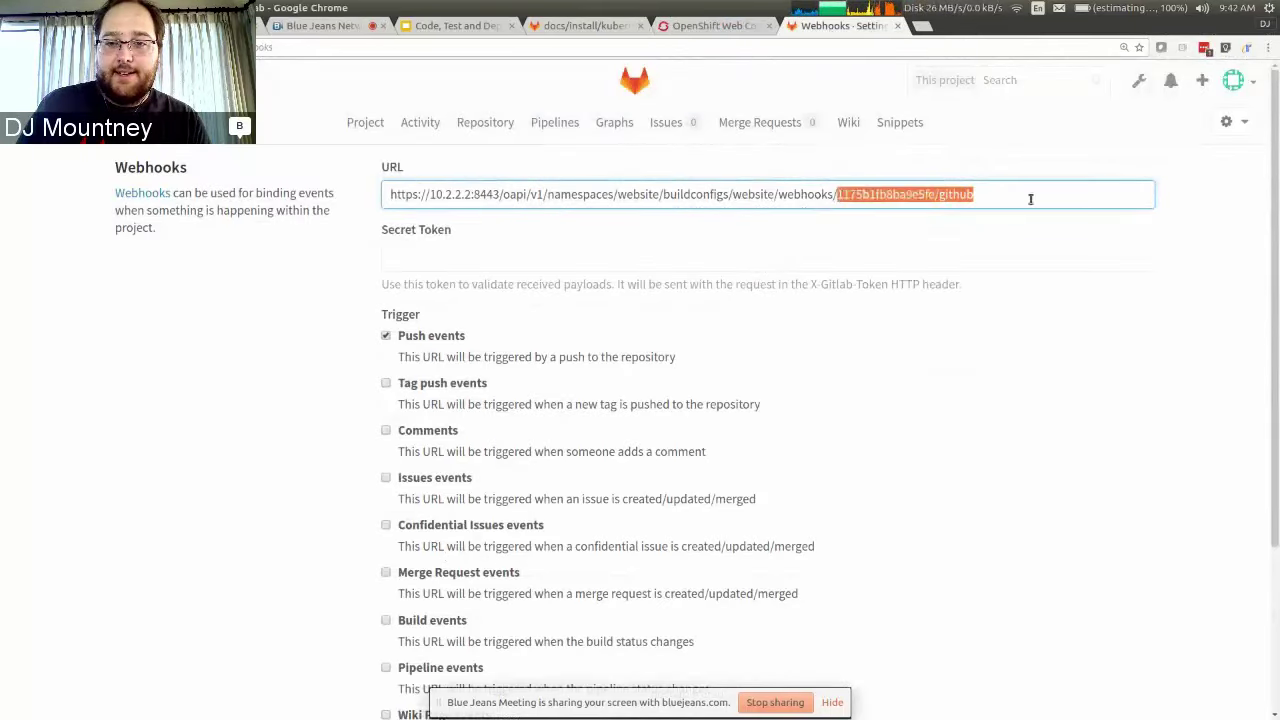
key("ctrl+v")
left_click(1190, 231)
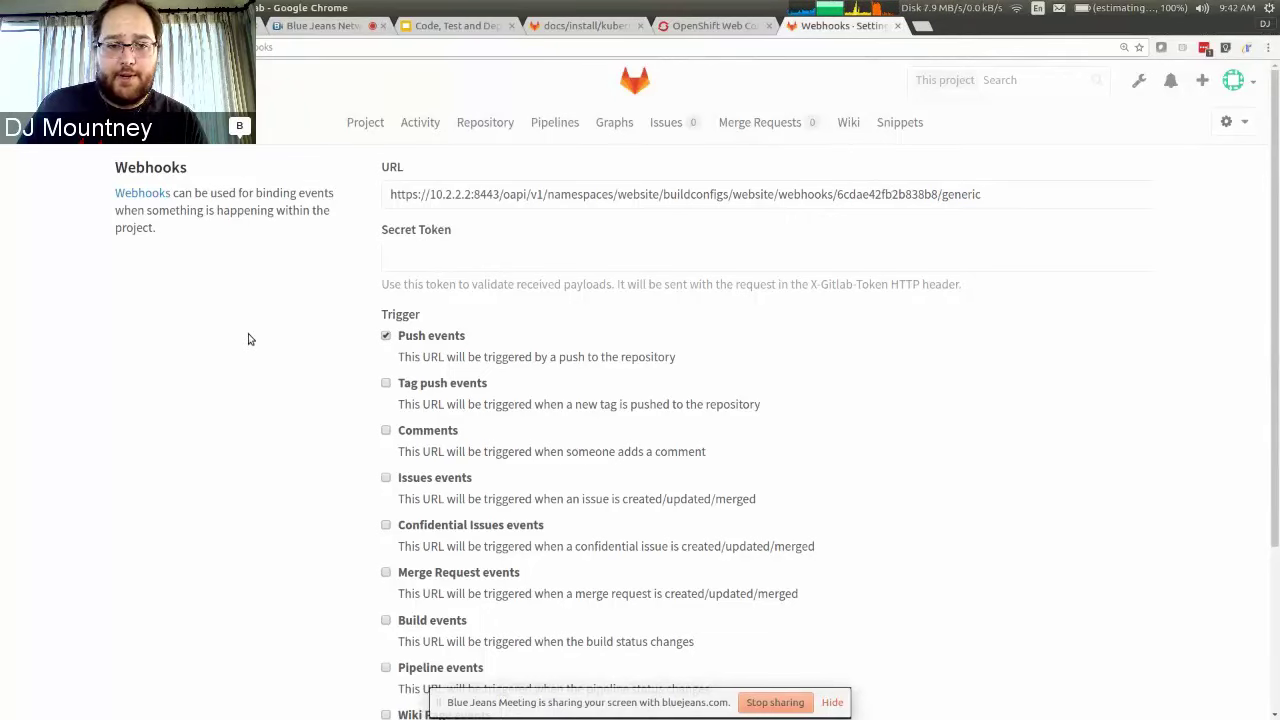
scroll(251, 334, "down", 4)
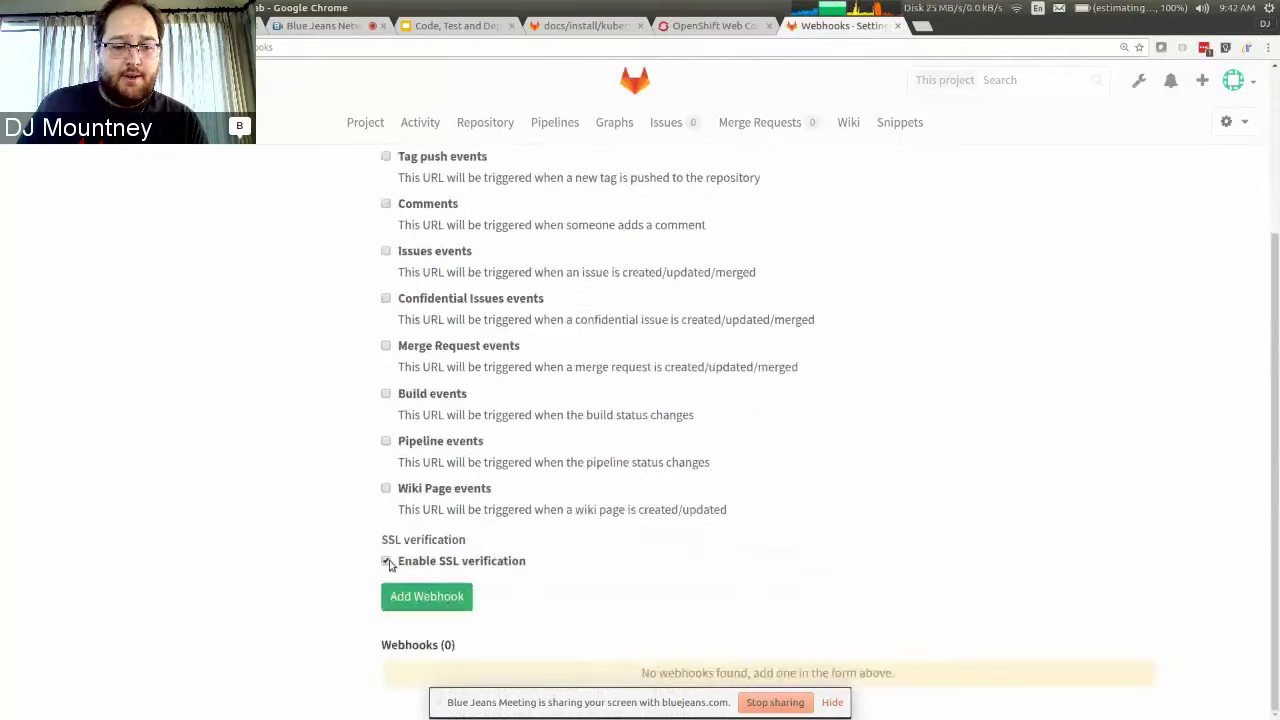
left_click(388, 563)
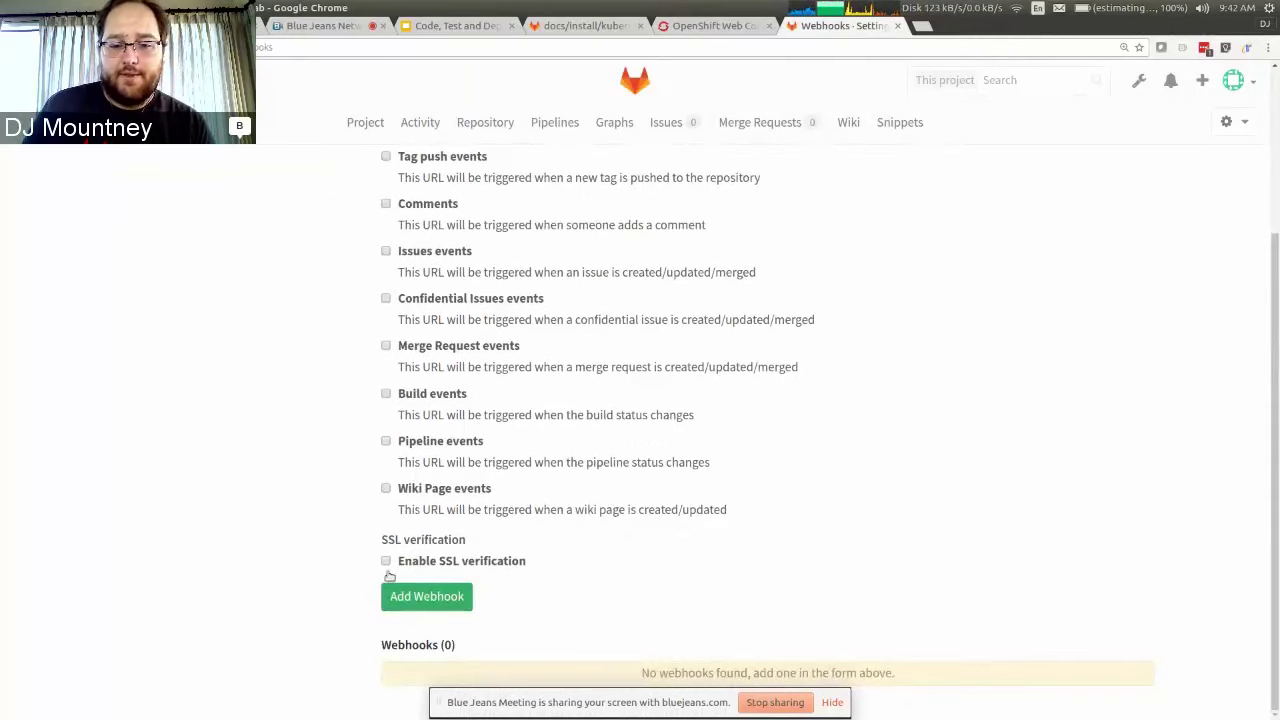
left_click(440, 602)
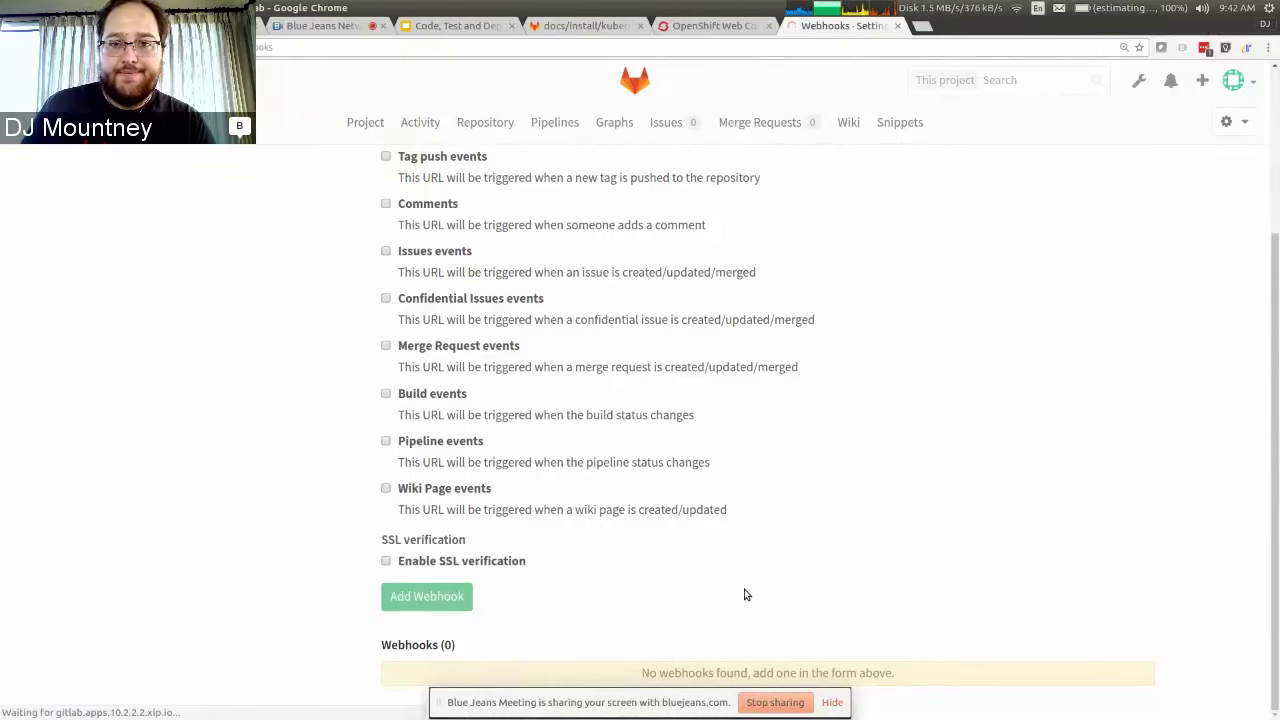
scroll(1046, 580, "down", 3)
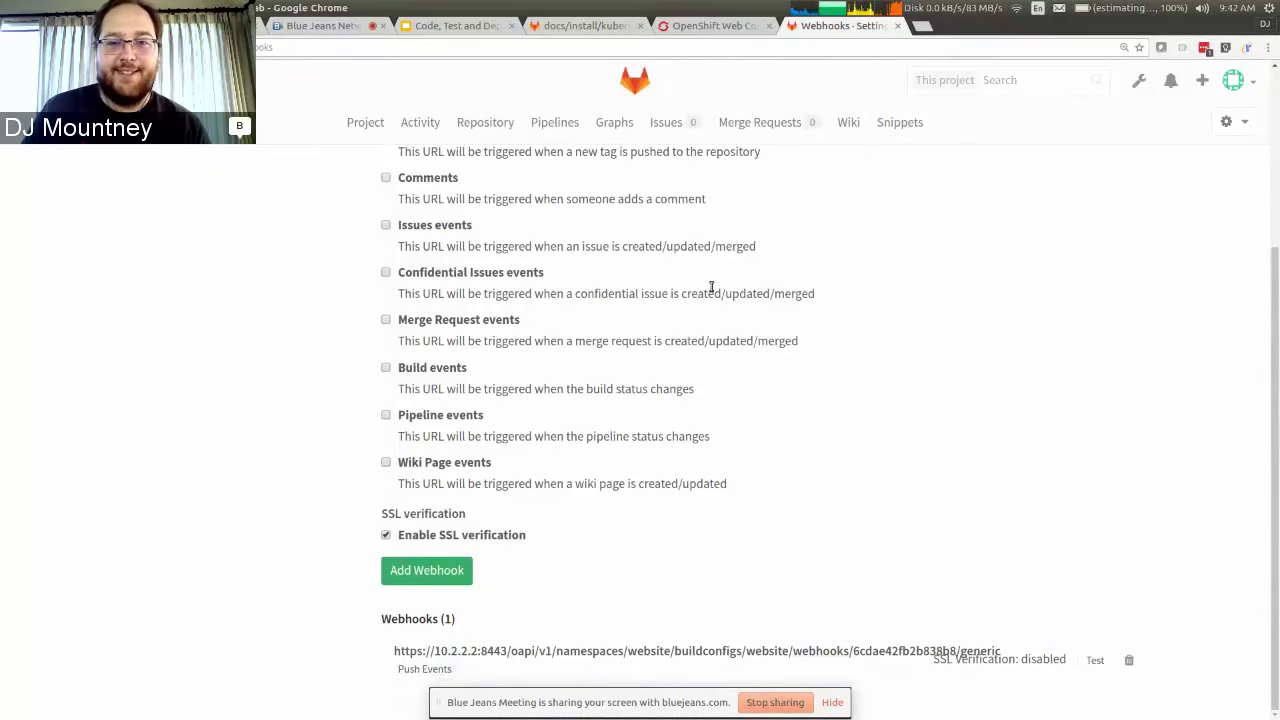
left_click(712, 25)
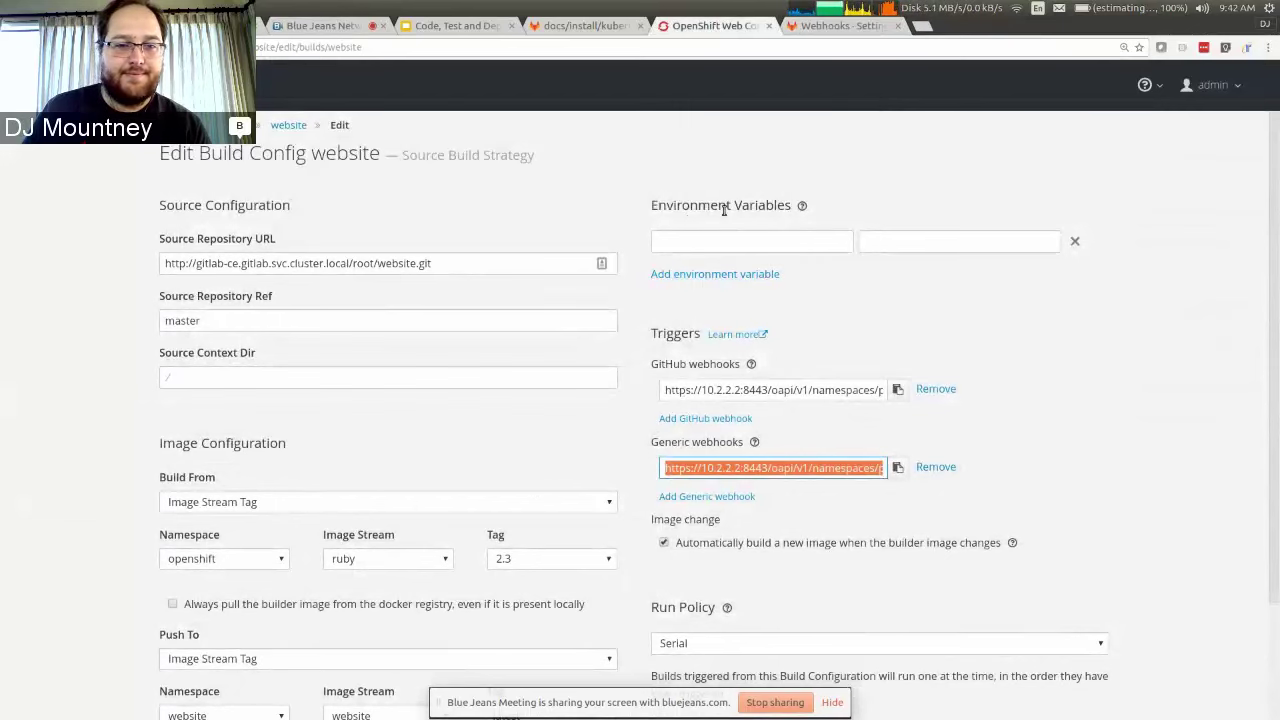
Open build website-1 from the project overview and view its running log
scroll(880, 430, "down", 3)
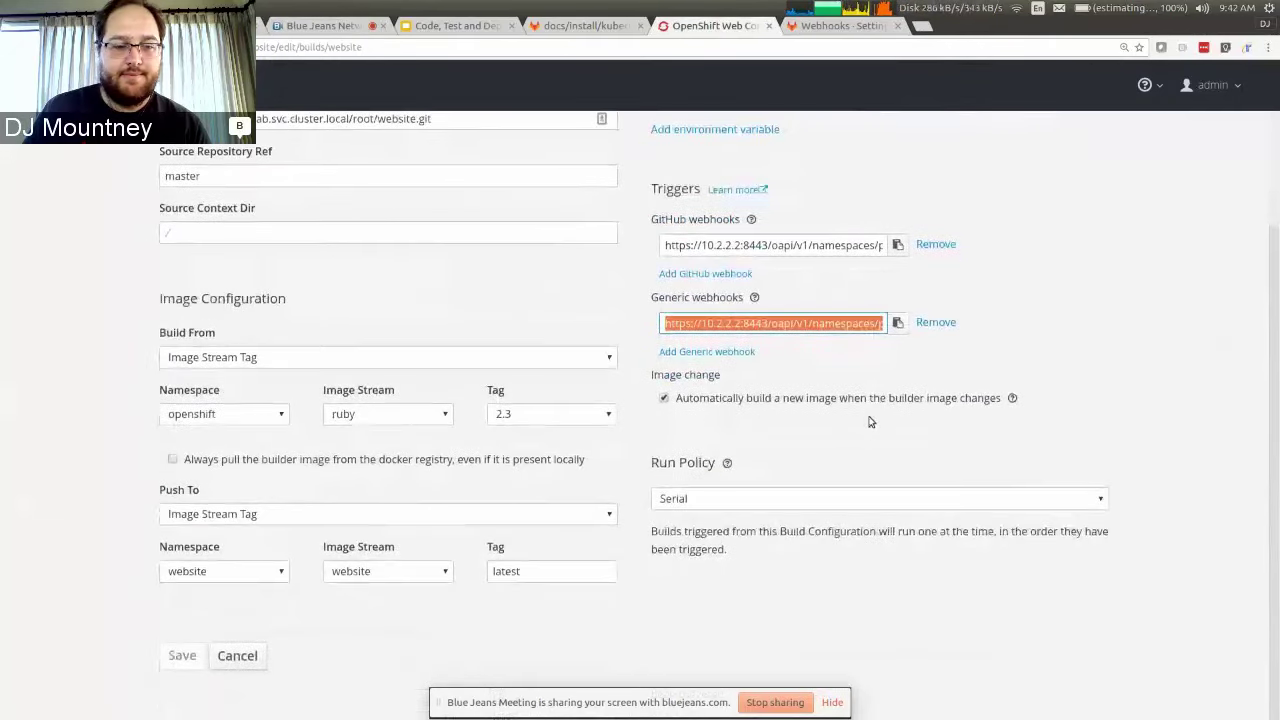
scroll(850, 400, "up", 3)
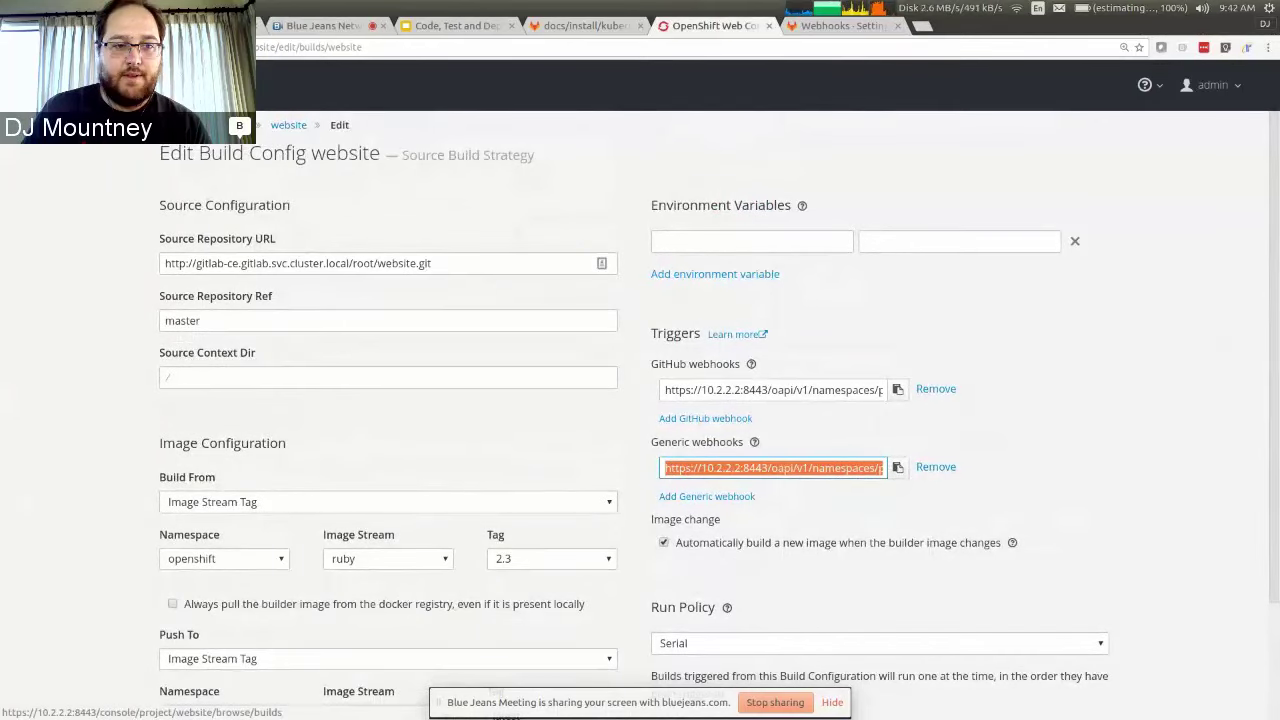
left_click(60, 80)
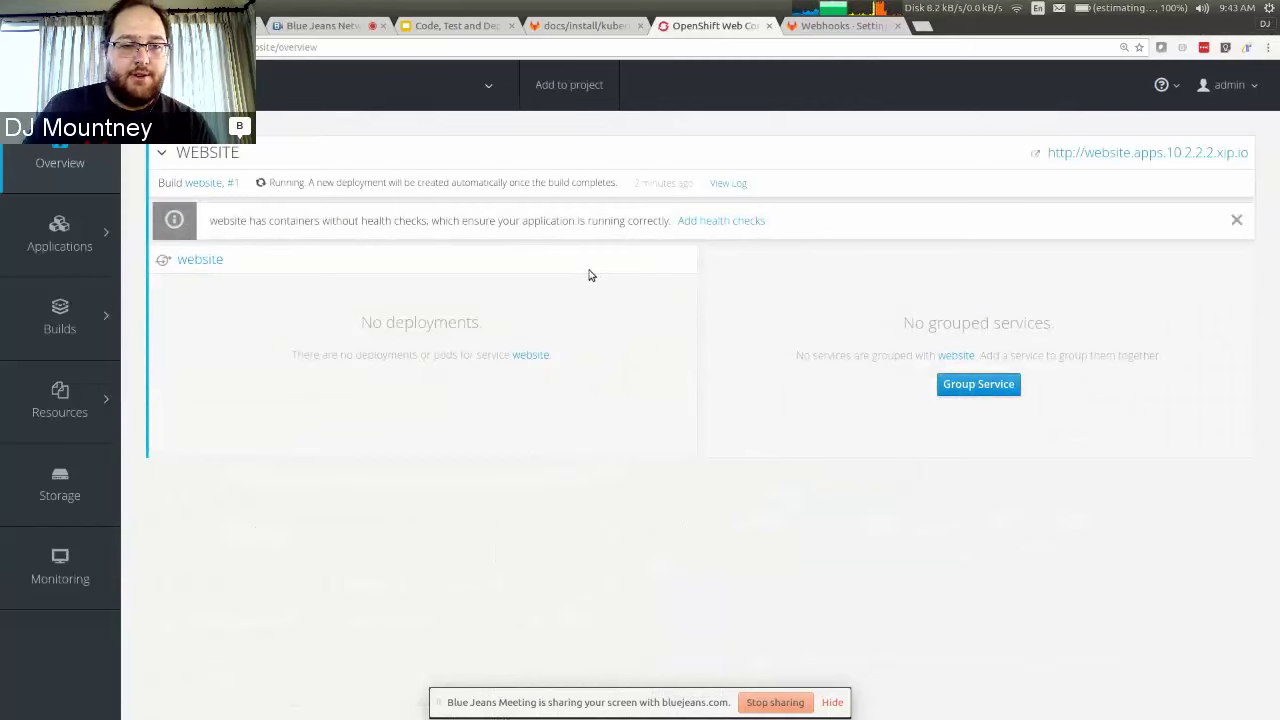
left_click(204, 184)
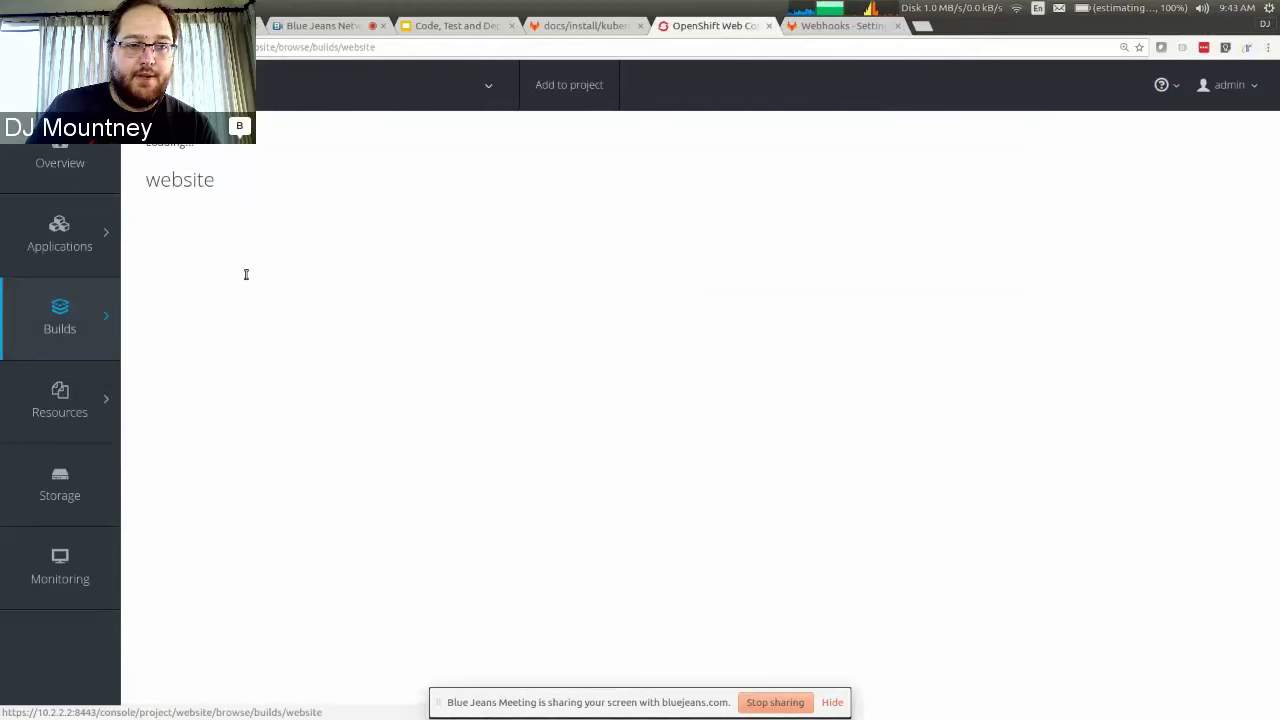
left_click(162, 401)
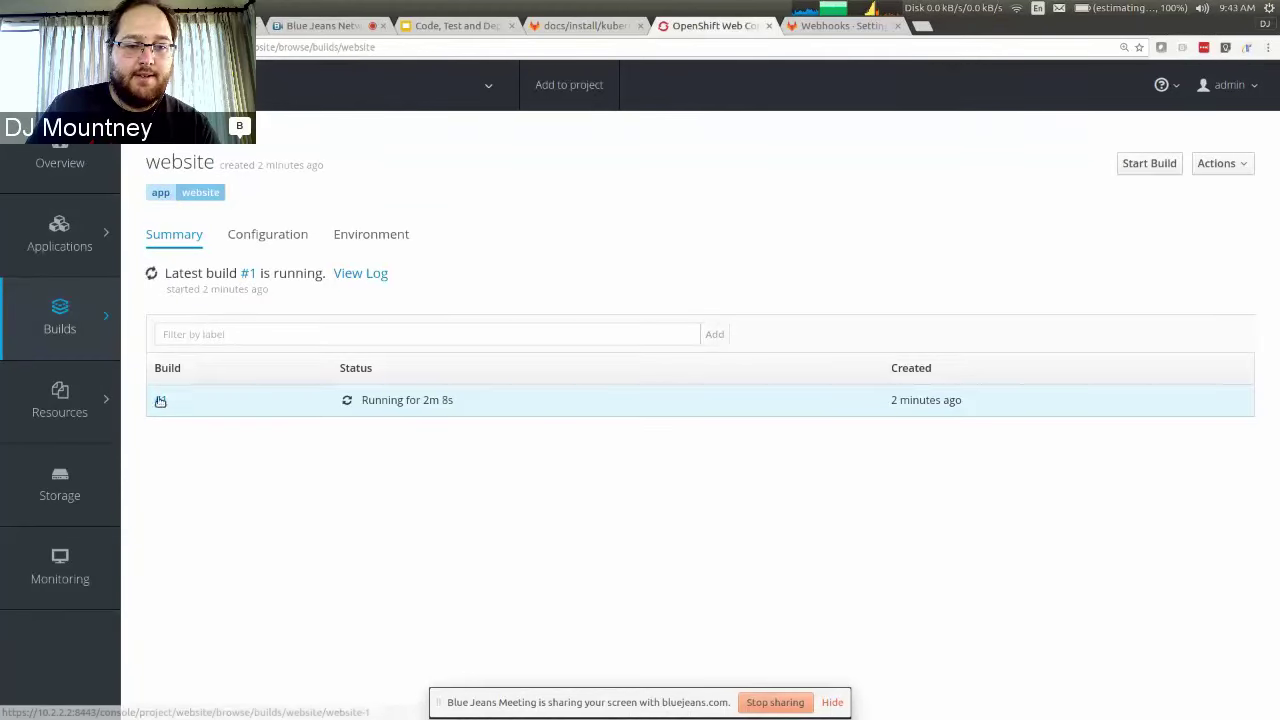
left_click(325, 235)
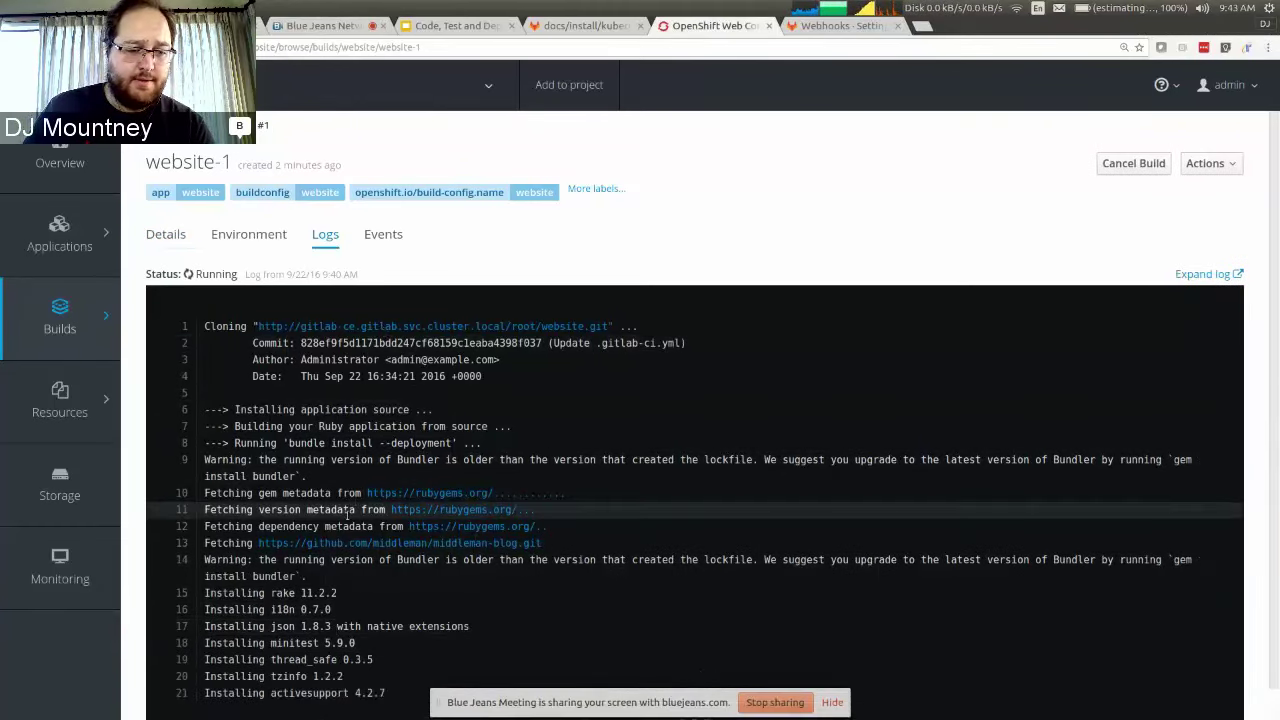
scroll(310, 462, "up", 1)
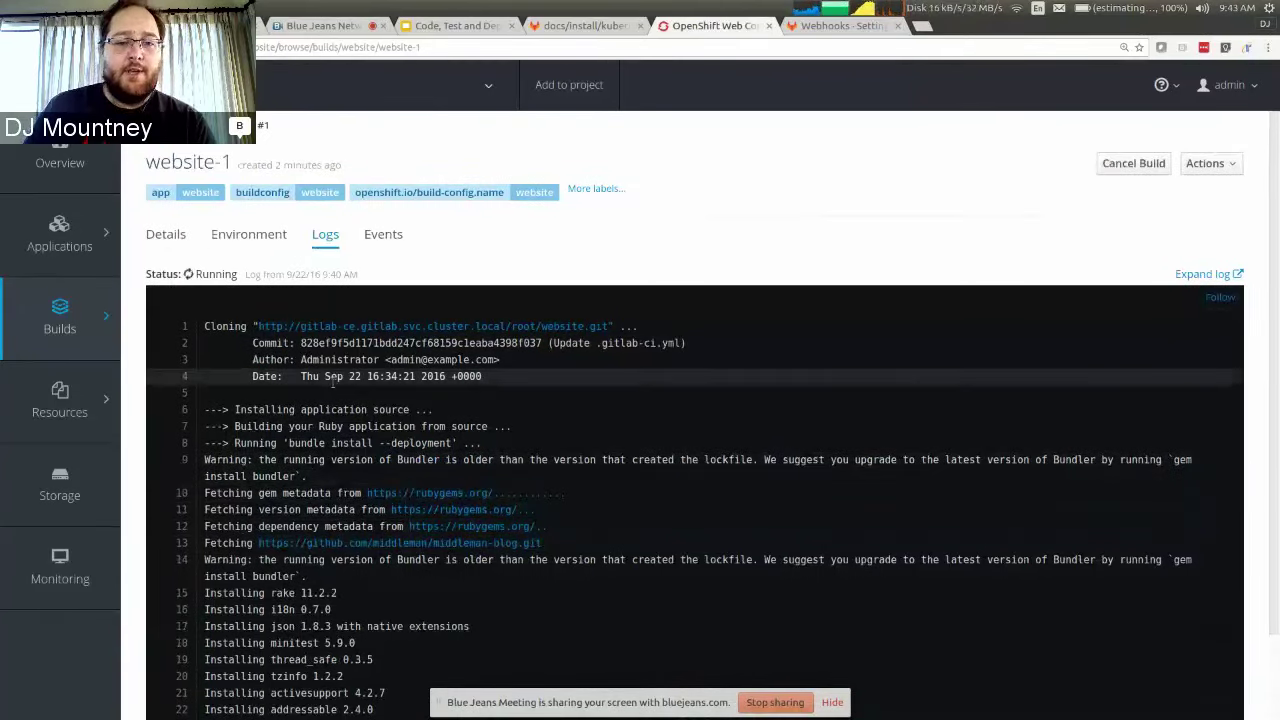
Open the website deployment's configuration in the YAML editor
left_click(70, 222)
left_click(166, 221)
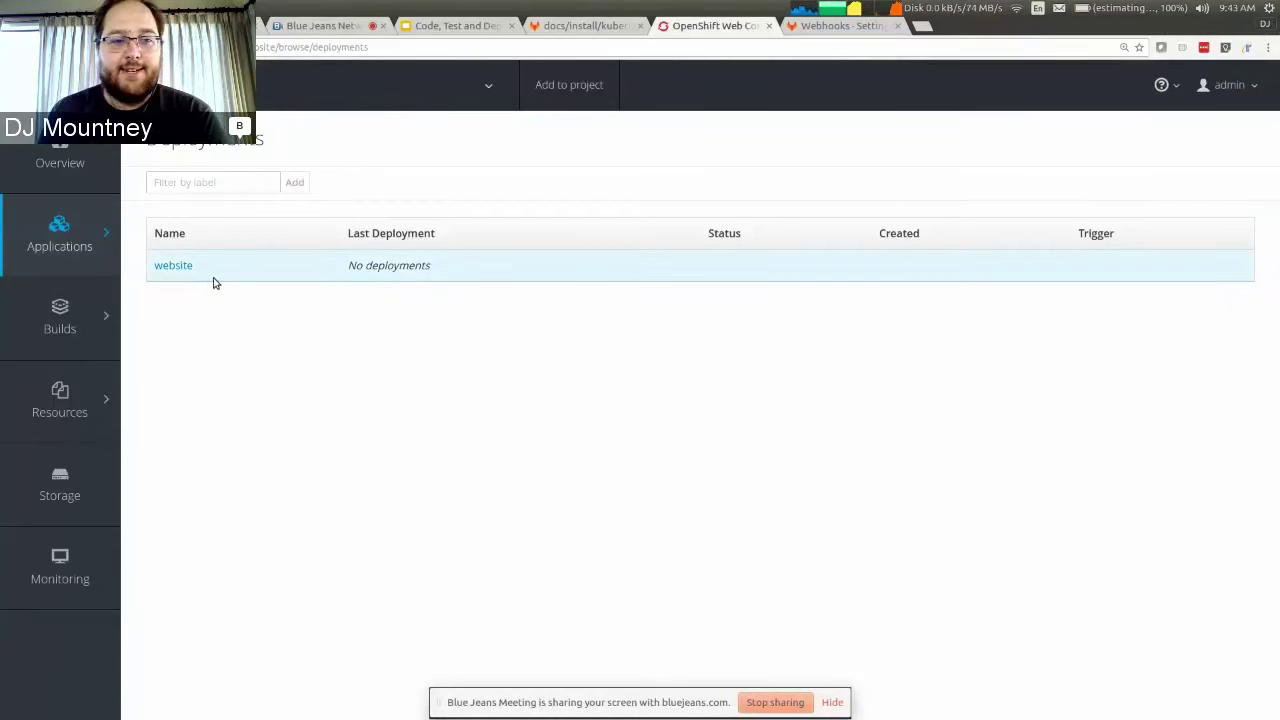
left_click(174, 266)
scroll(520, 400, "down", 5)
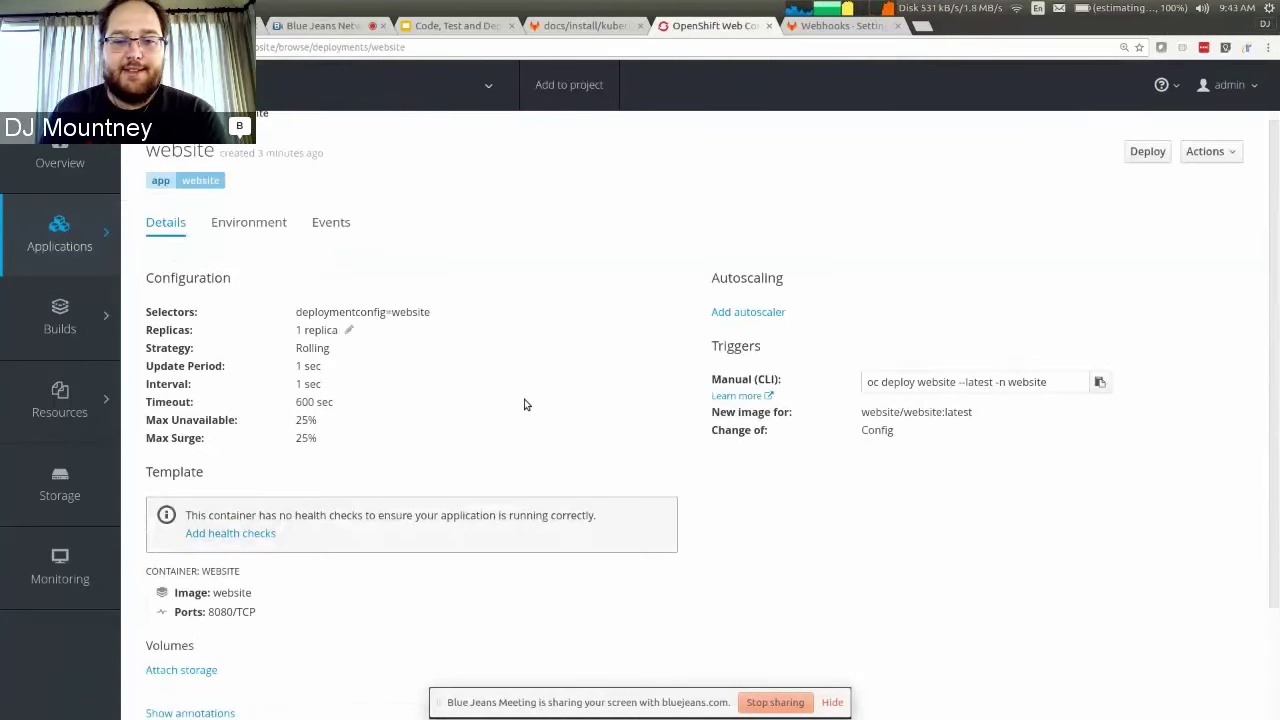
scroll(499, 372, "up", 3)
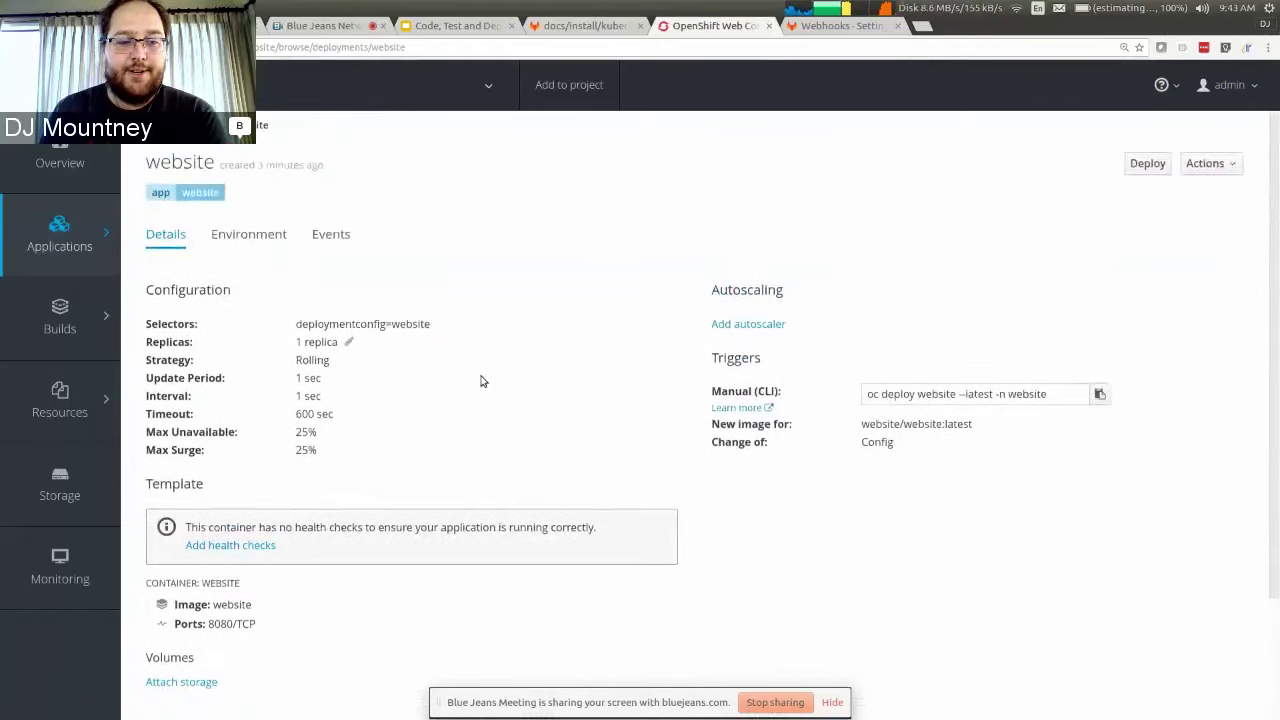
left_click(1200, 164)
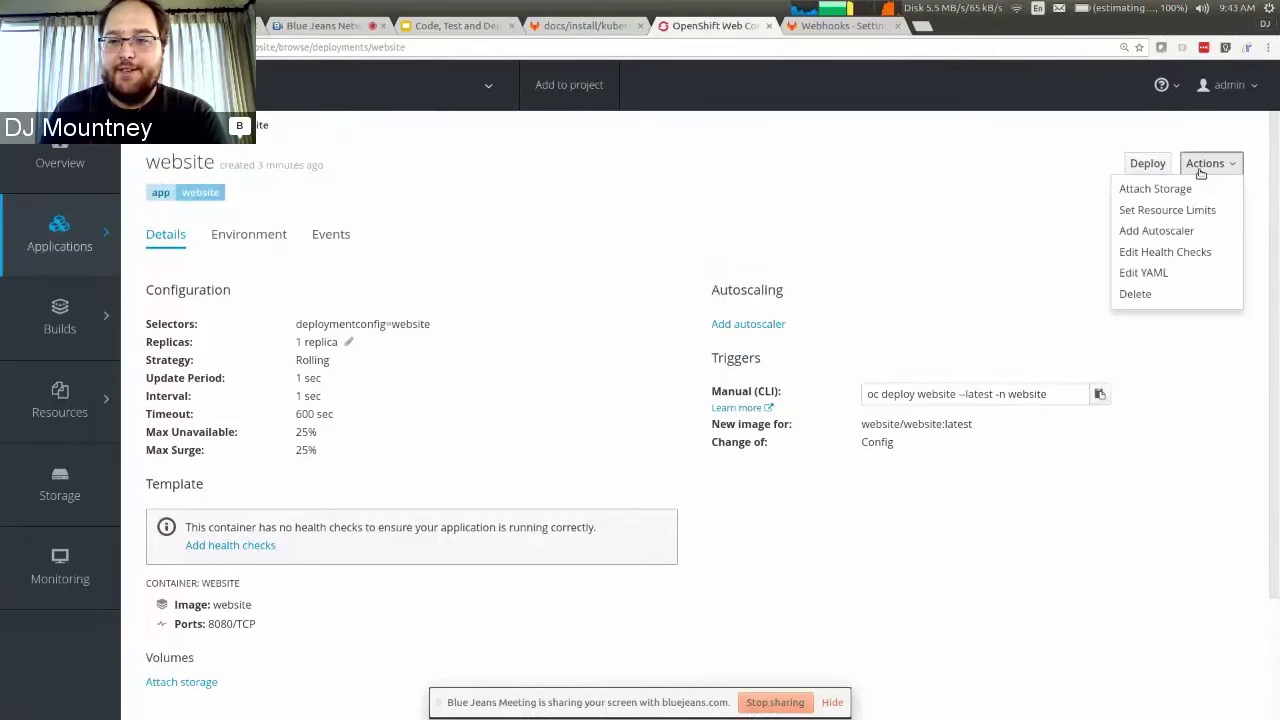
left_click(1157, 274)
left_click(485, 456)
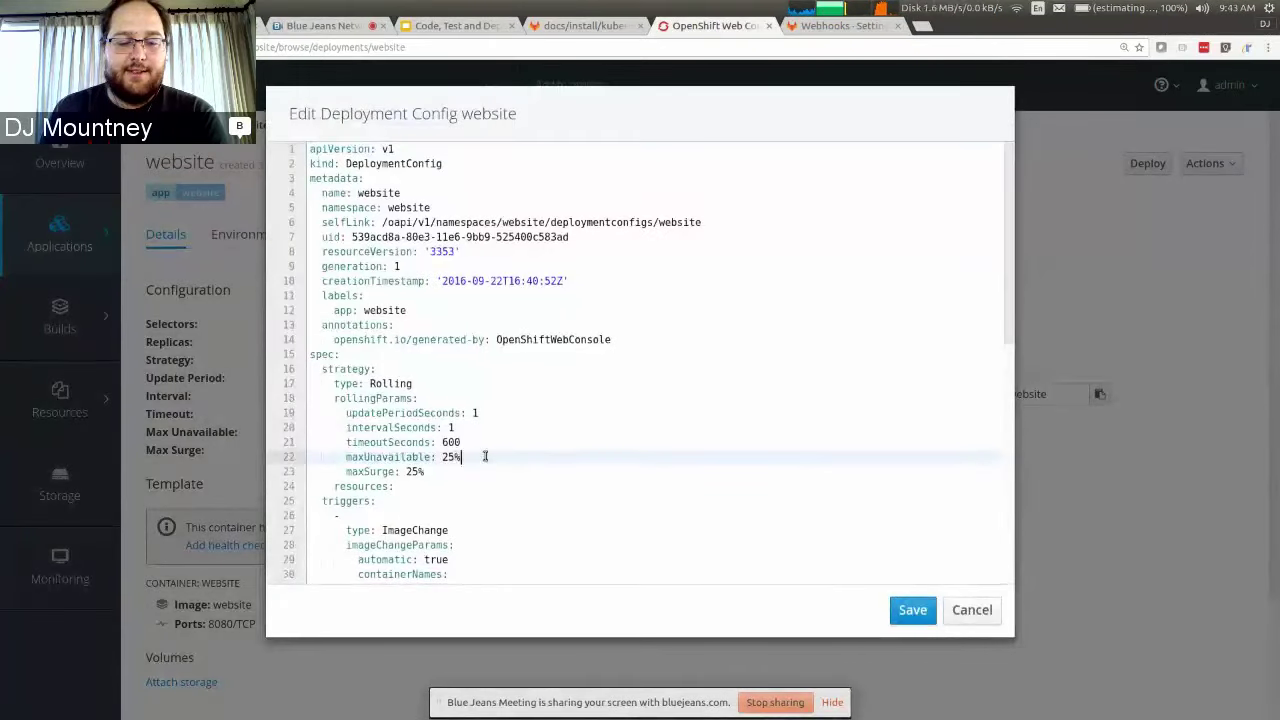
Paste the LANG, LANGUAGE and LC_ALL env block from the text file under the container name
scroll(485, 456, "down", 5)
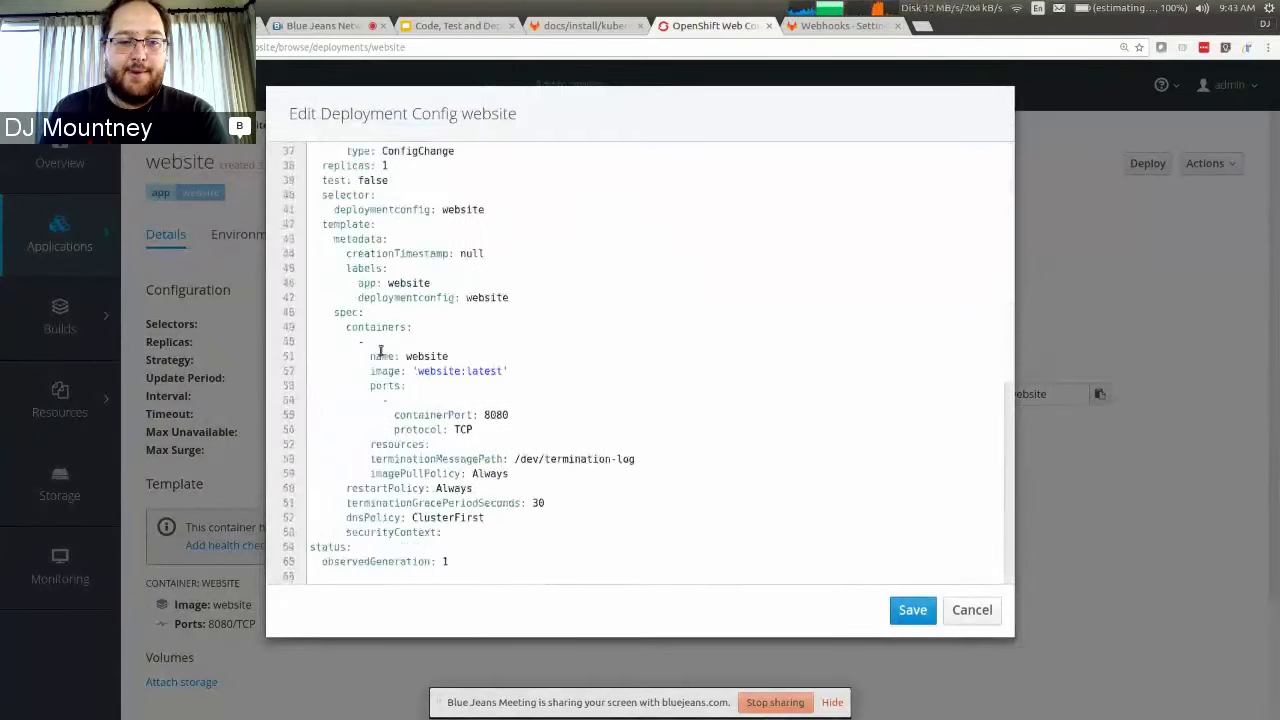
left_click(486, 358)
key("Return")
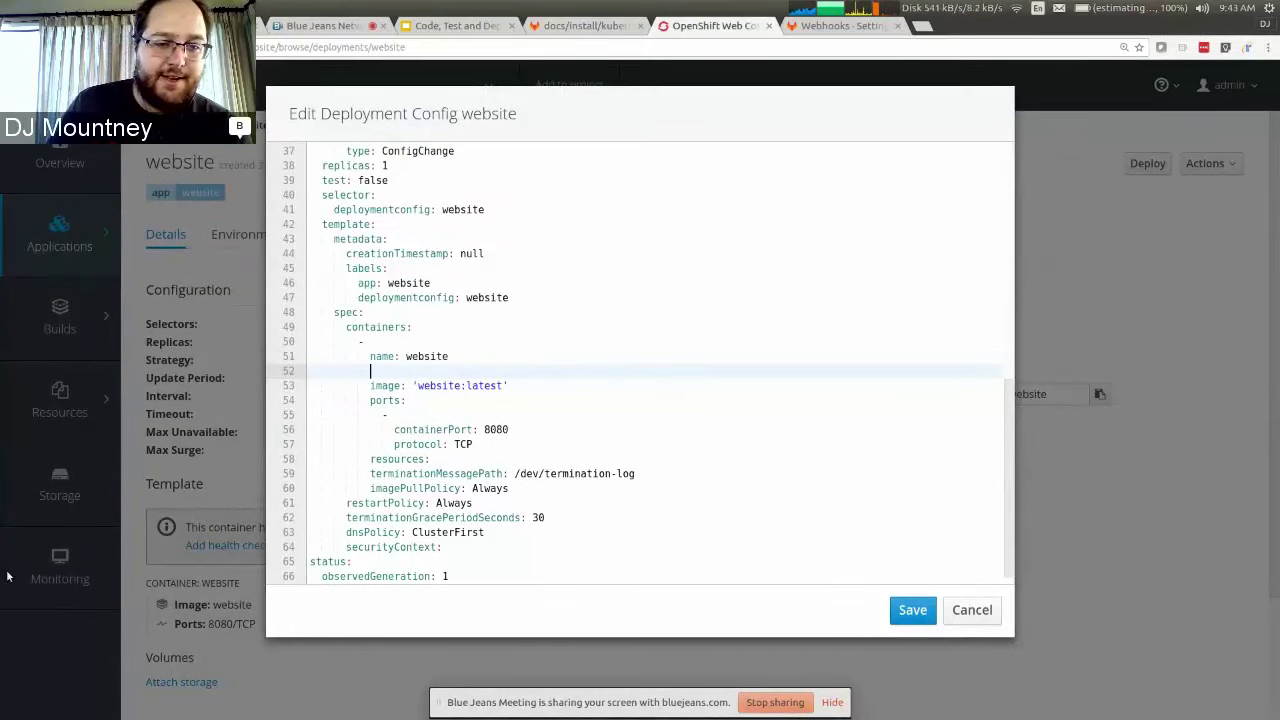
mouse_move(3, 568)
left_click(21, 470)
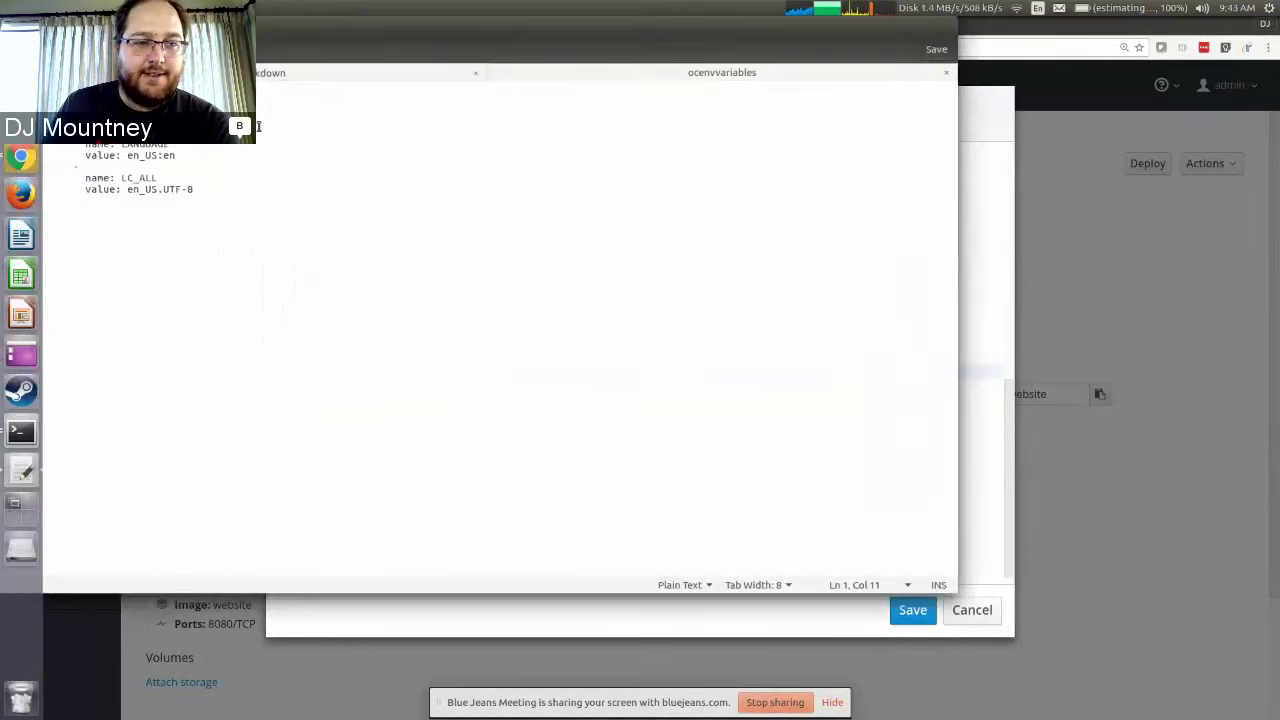
left_click_drag(217, 186, 200, 80)
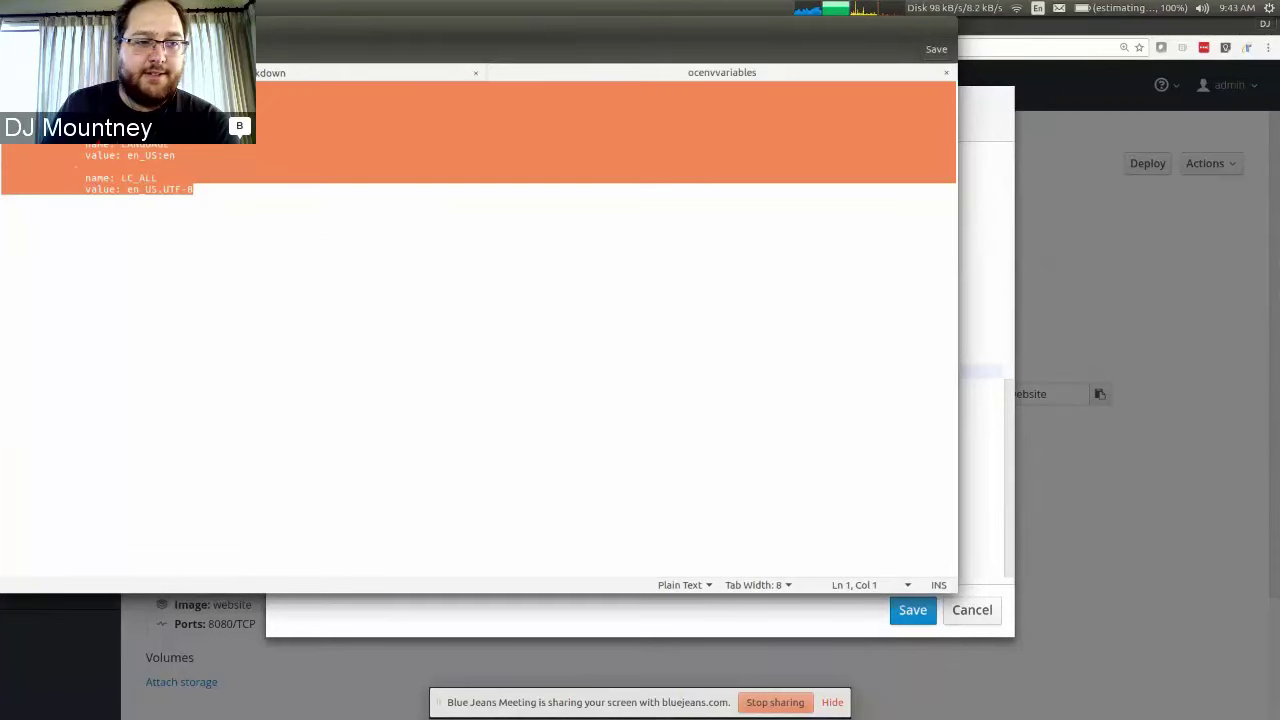
right_click(70, 158)
left_click(100, 180)
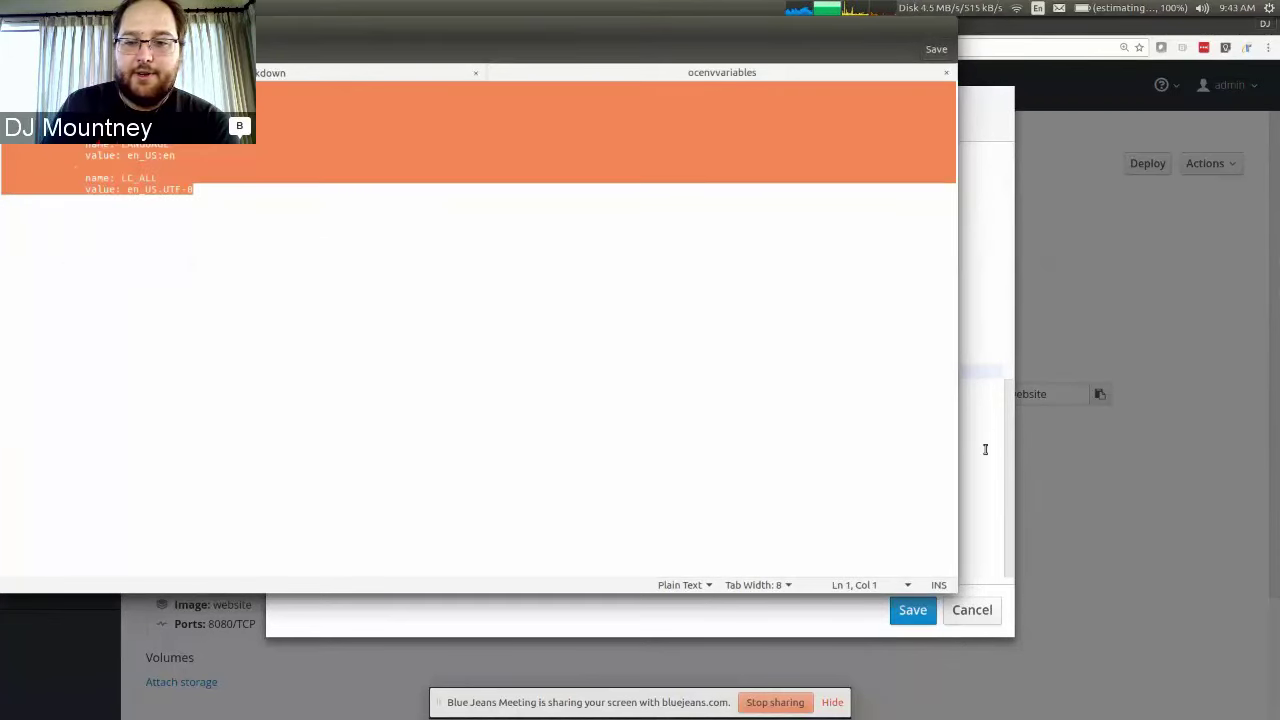
left_click(985, 449)
left_click(412, 373)
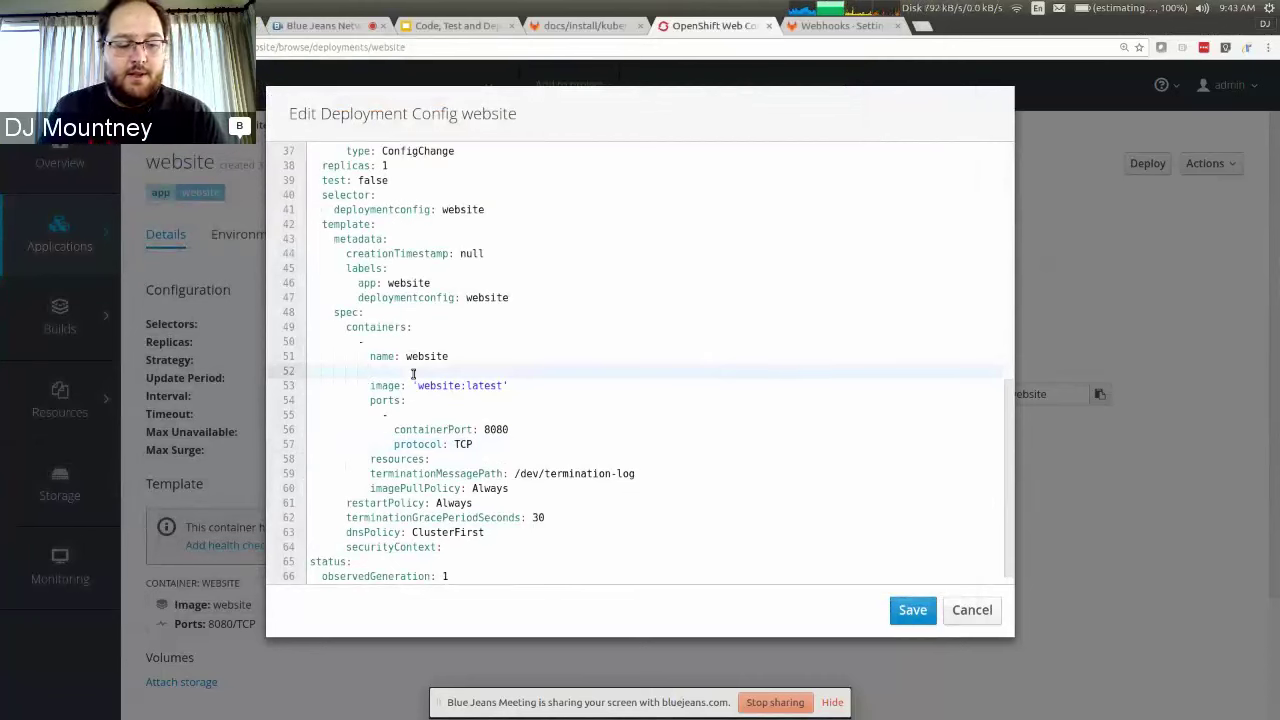
key("ctrl+v")
Fix the env: indentation and save the updated deployment config
left_click(428, 372)
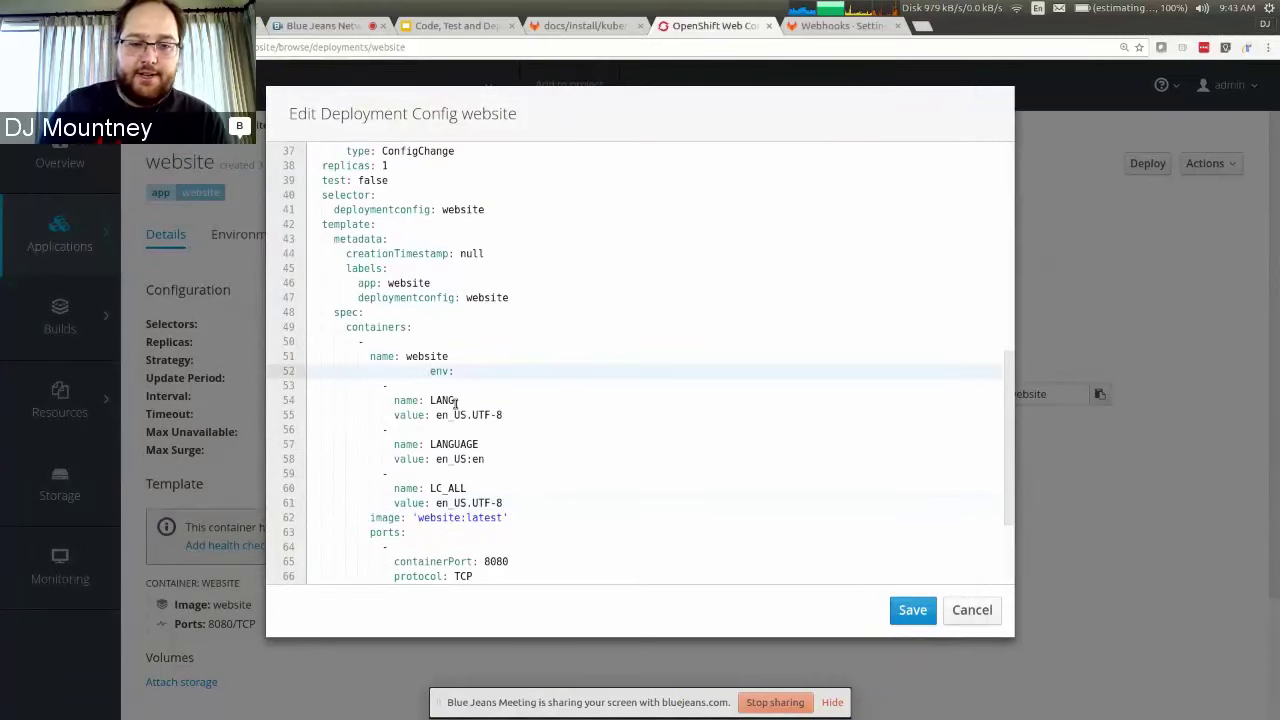
key("BackSpace")
key("BackSpace")
key("BackSpace")
key("BackSpace")
key("BackSpace")
key("BackSpace")
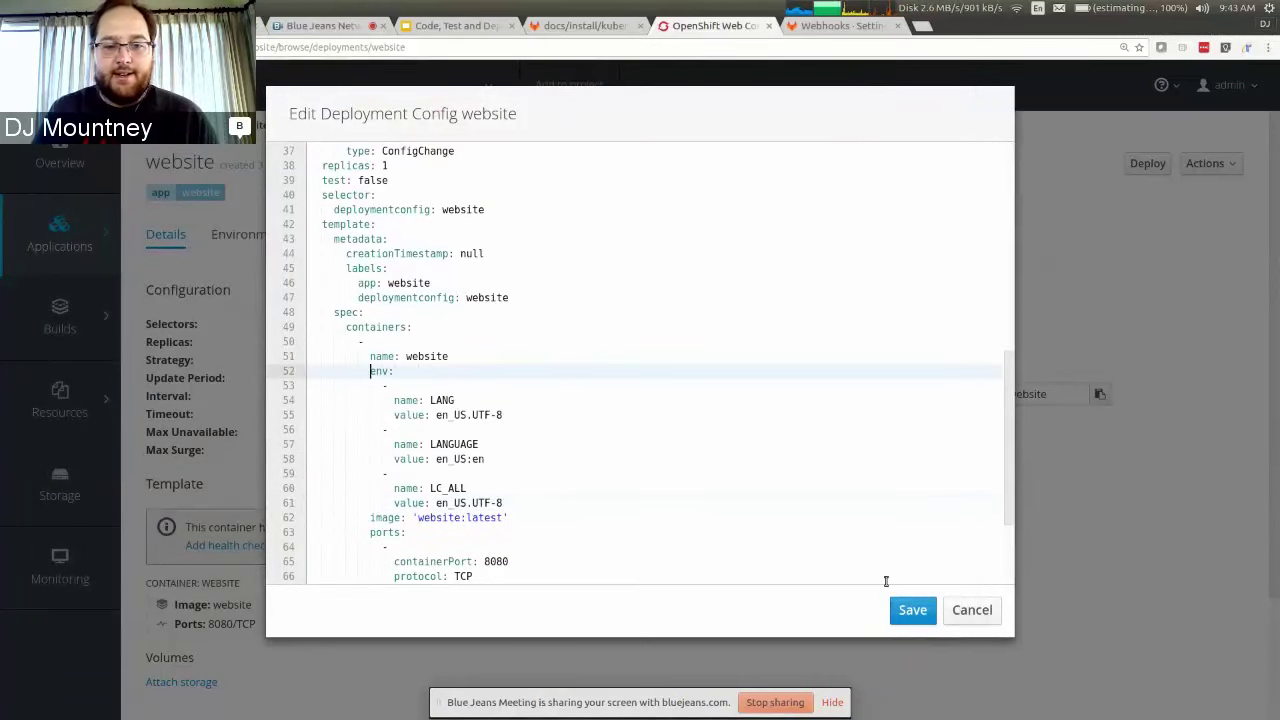
left_click(904, 612)
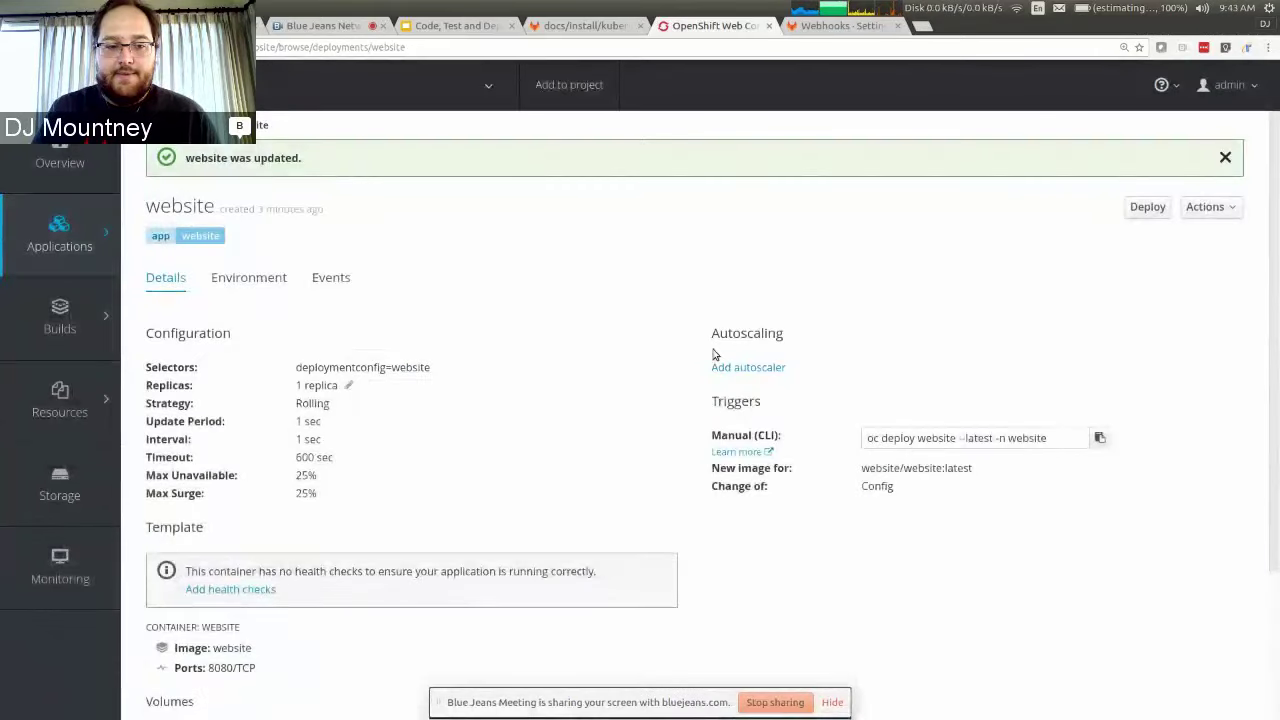
scroll(606, 354, "down", 3)
scroll(606, 352, "up", 3)
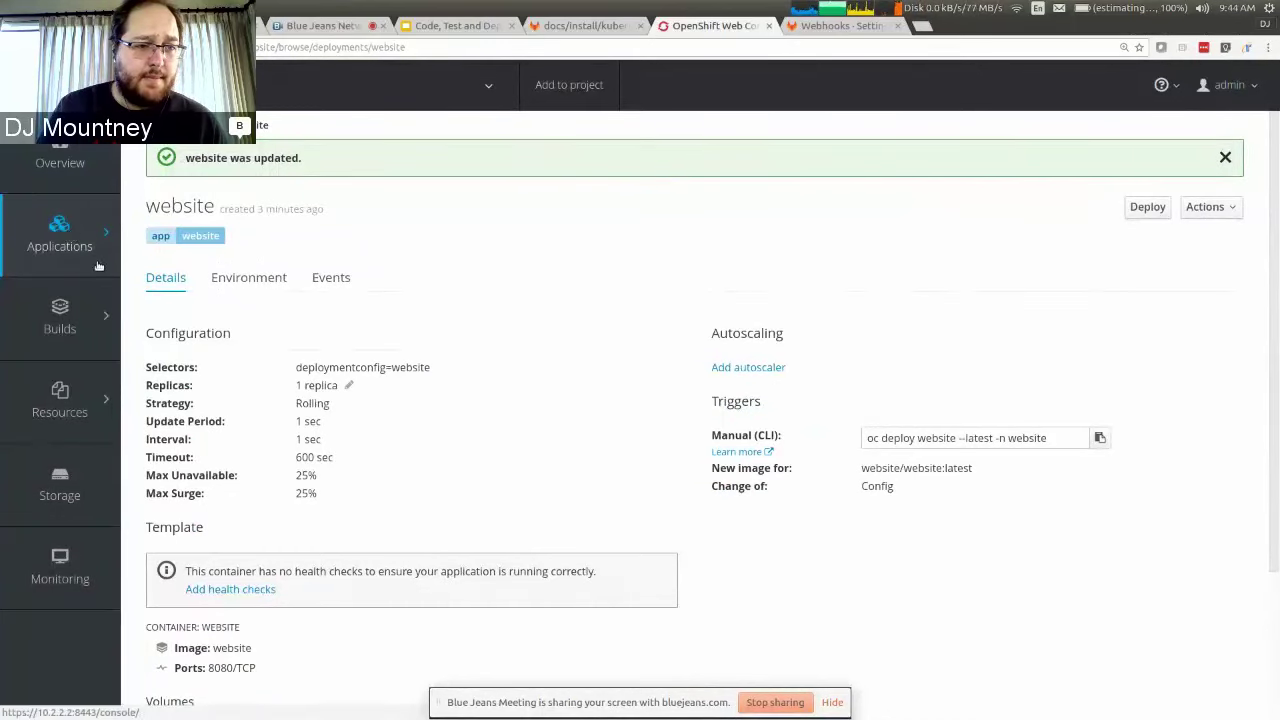
mouse_move(100, 255)
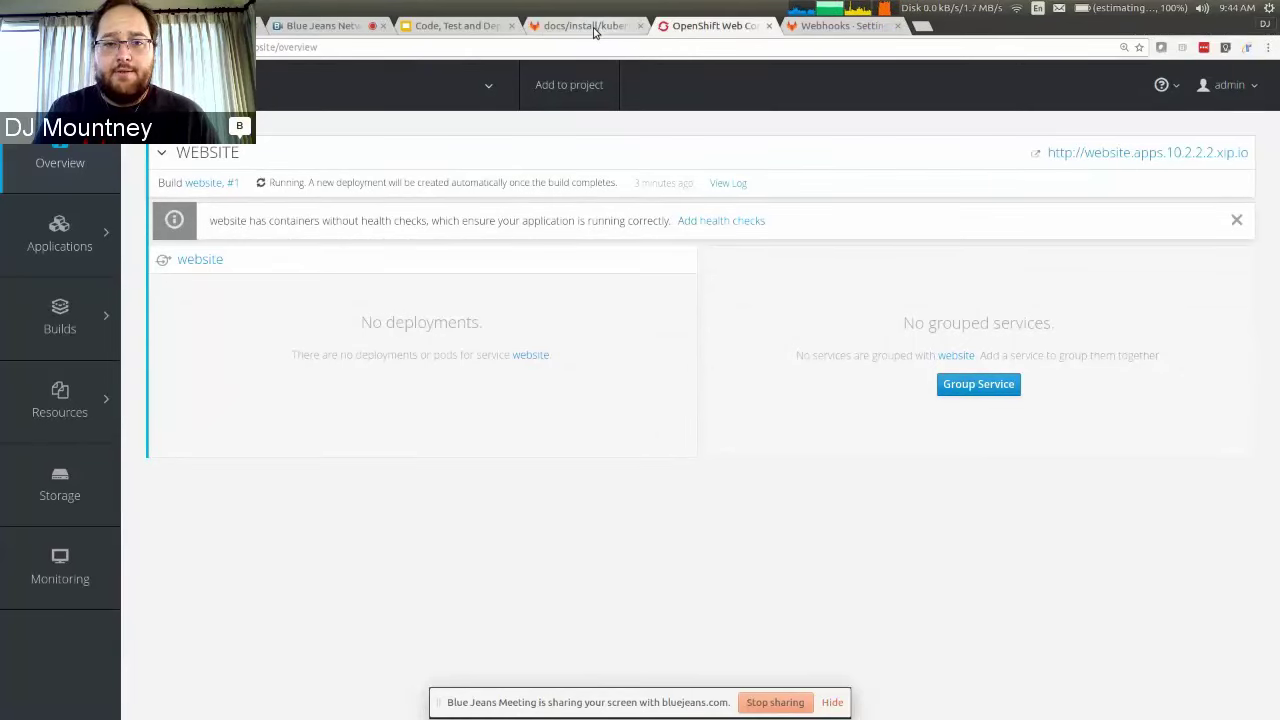
Go to the GitLab website project overview and copy its HTTP clone URL
left_click(808, 35)
scroll(886, 457, "up", 5)
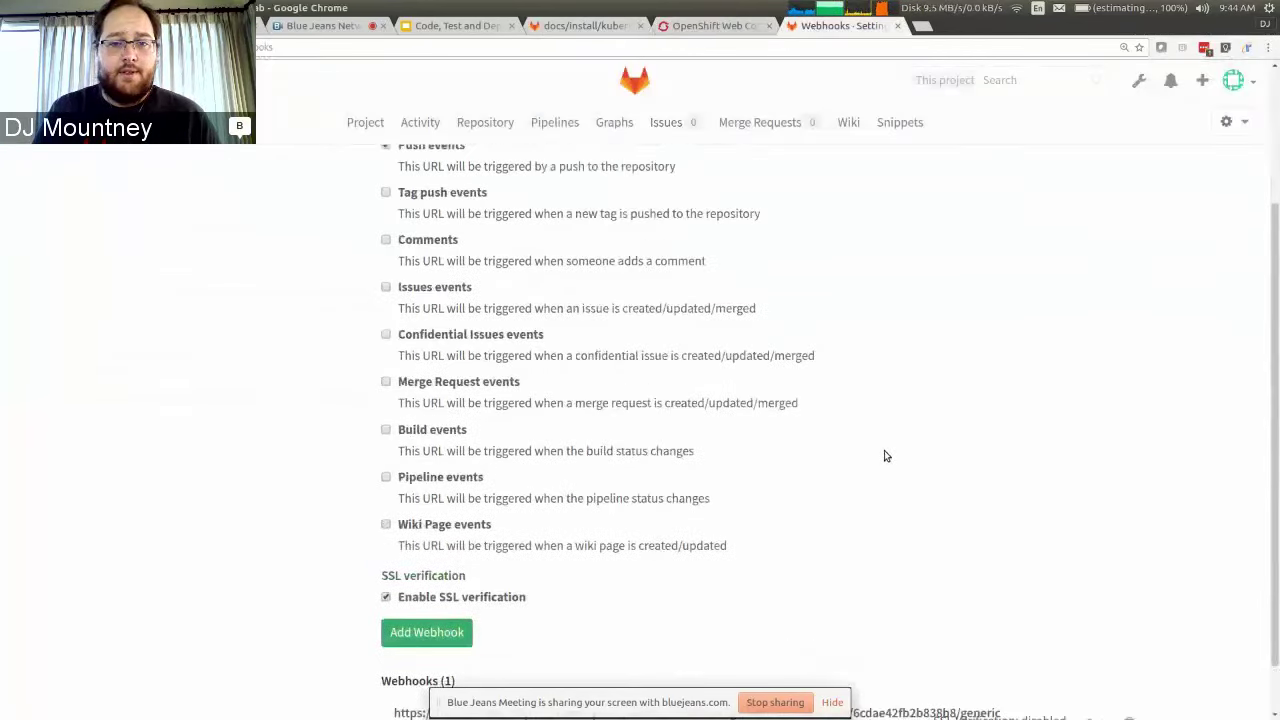
left_click(365, 122)
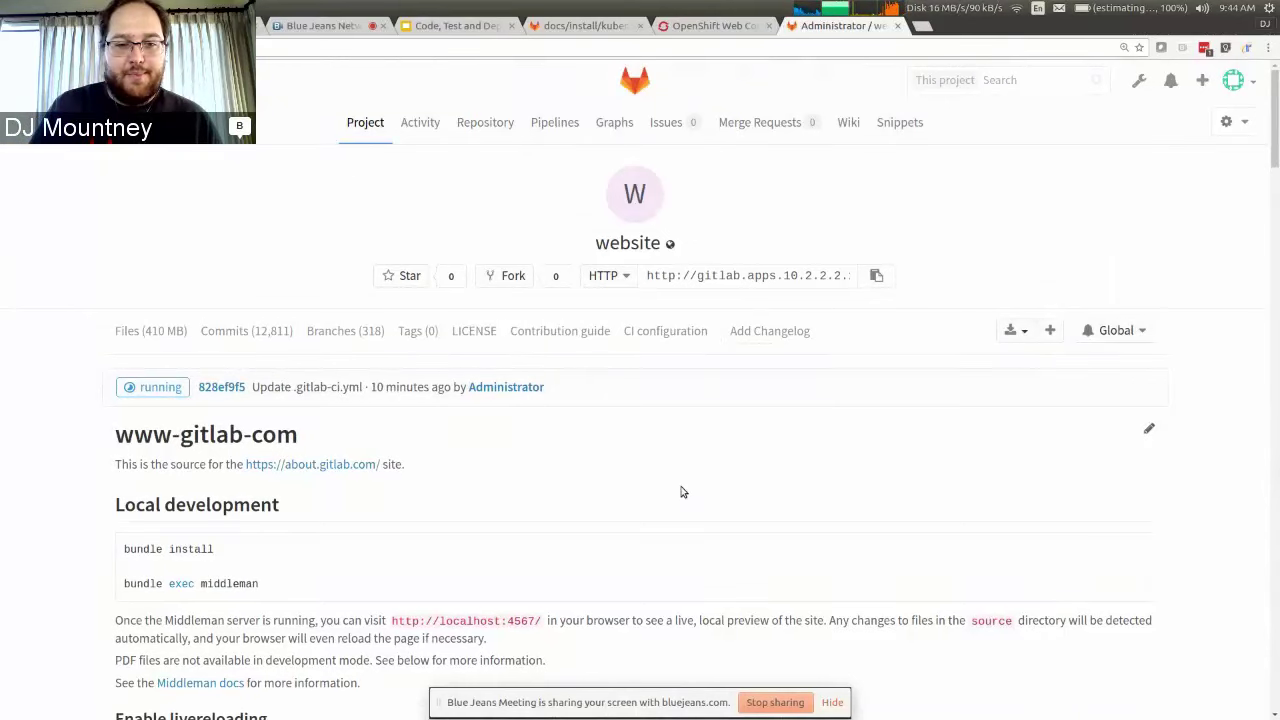
scroll(654, 409, "down", 2)
scroll(674, 420, "up", 1)
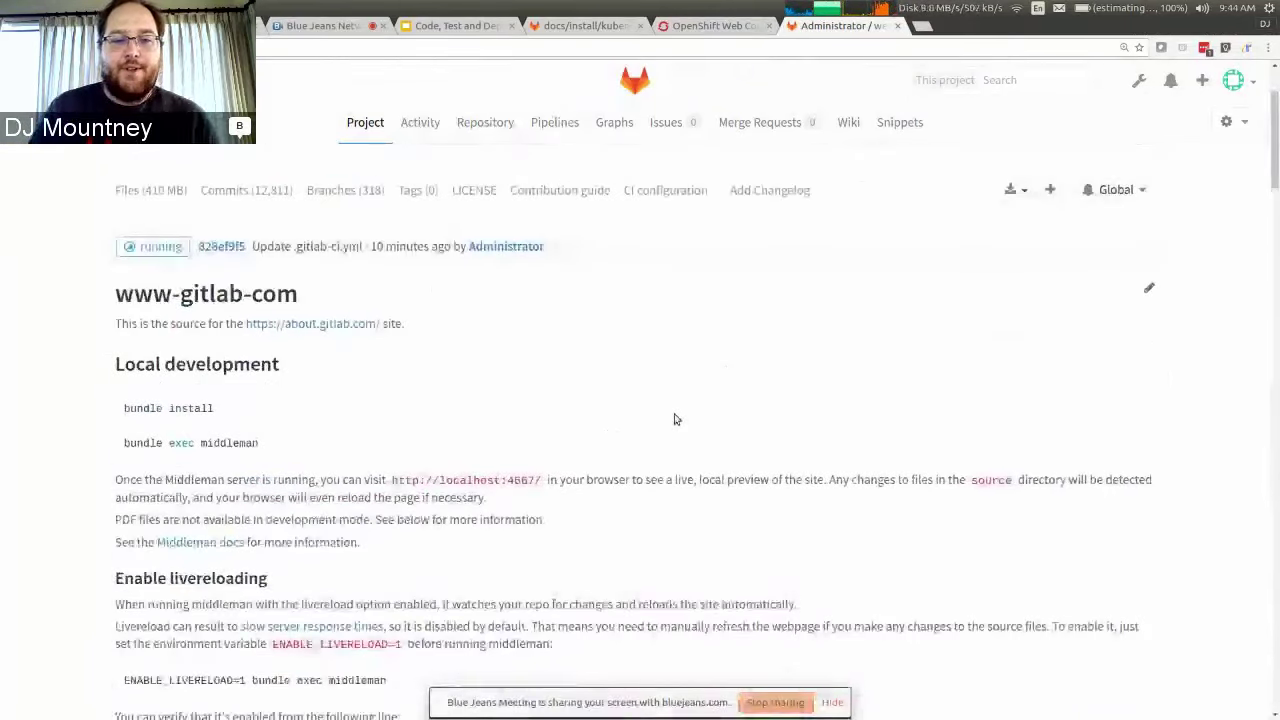
scroll(674, 420, "up", 1)
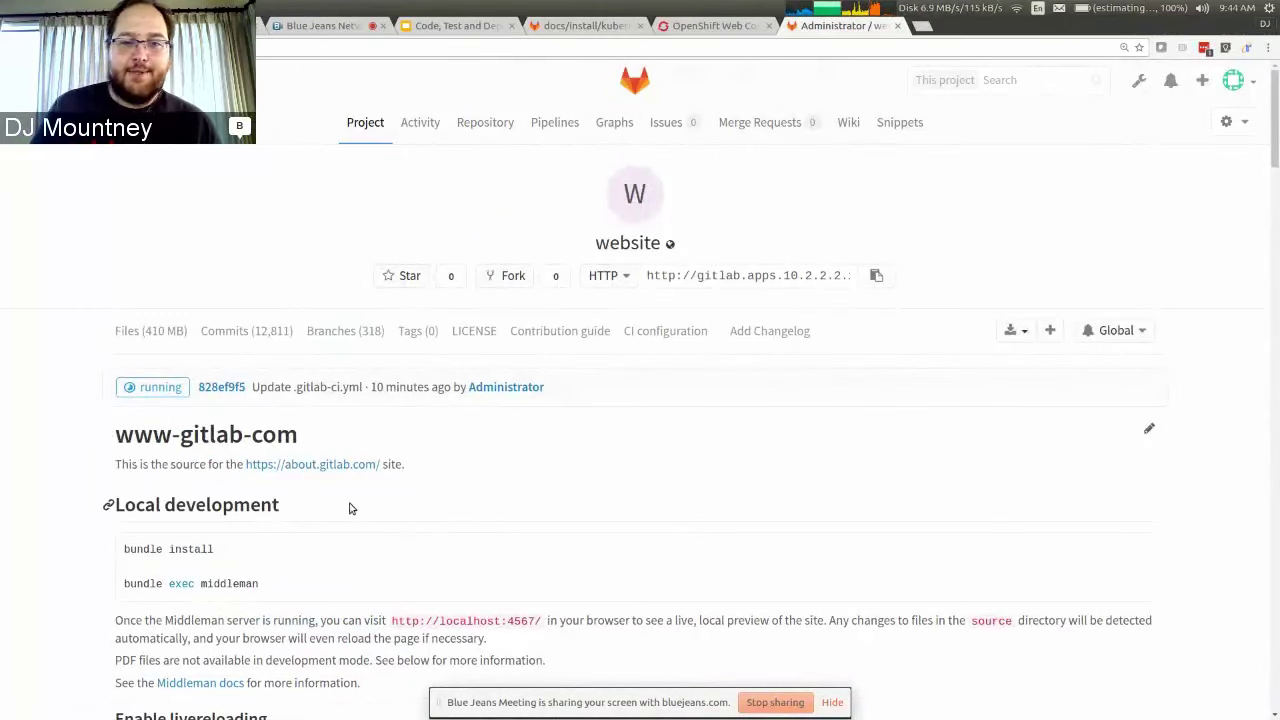
left_click(702, 275)
right_click(714, 280)
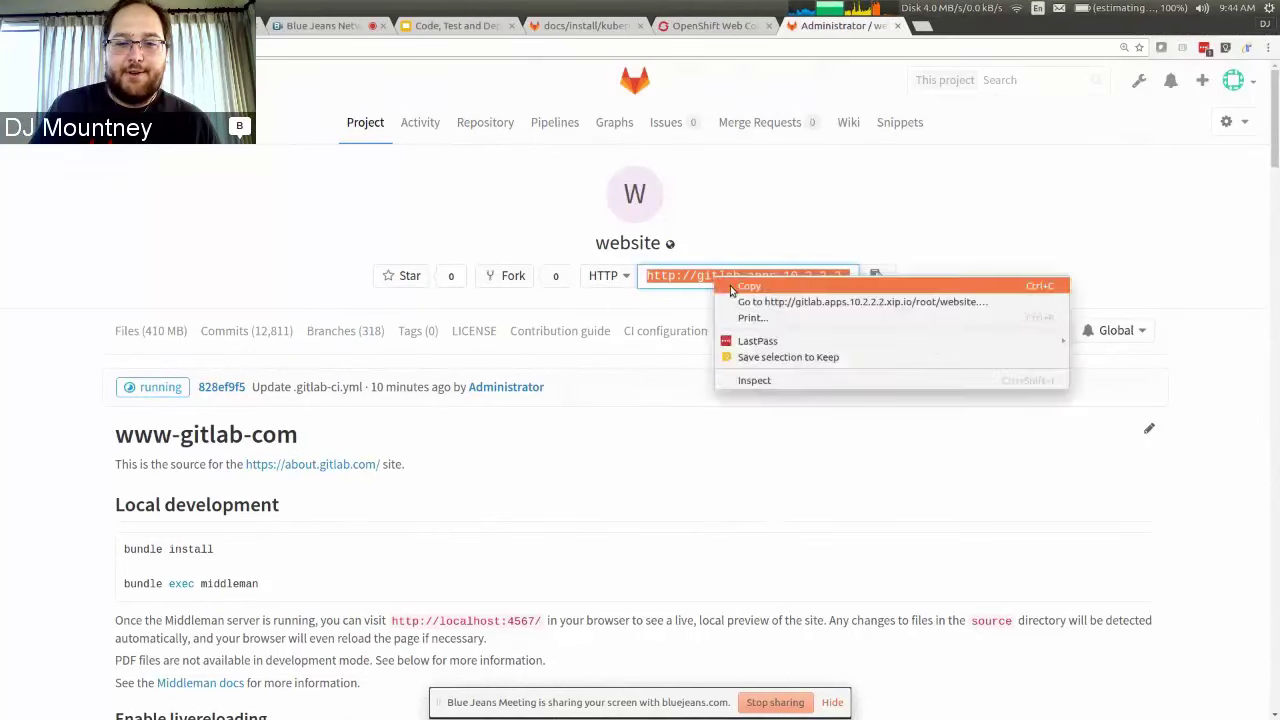
left_click(735, 288)
Open a new terminal in /tmp with enlarged text
left_click(20, 434)
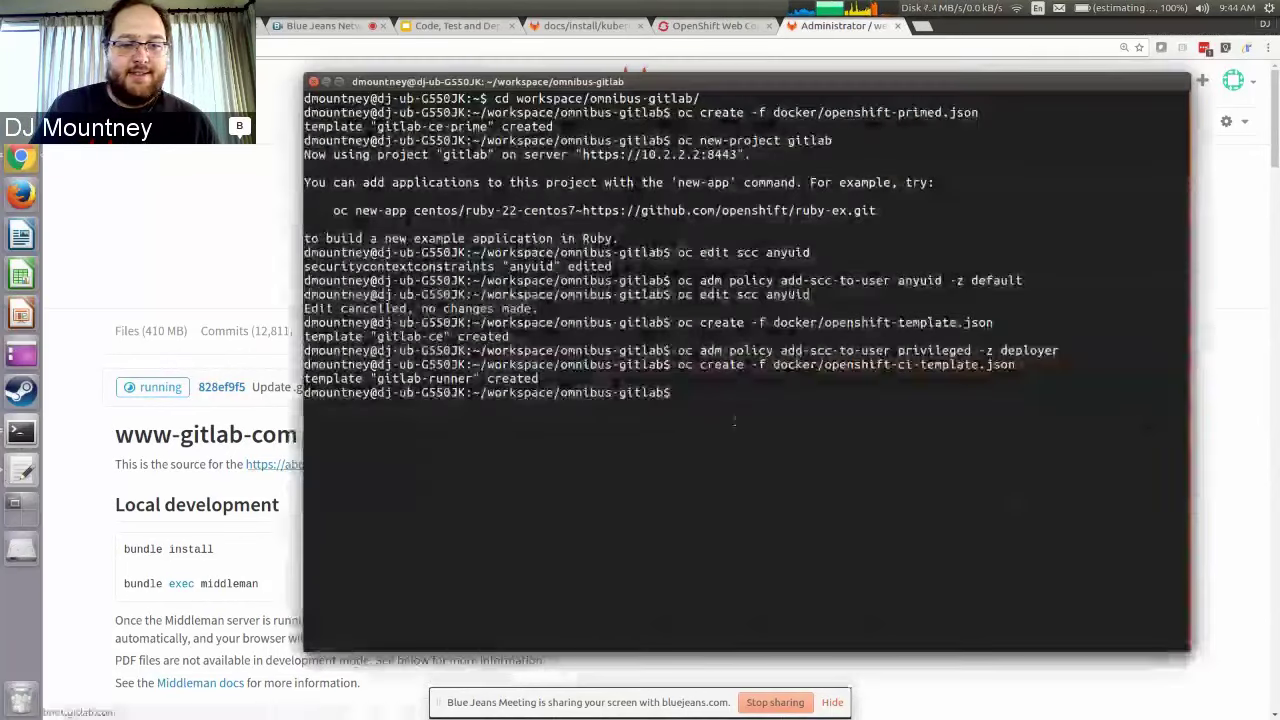
right_click(20, 434)
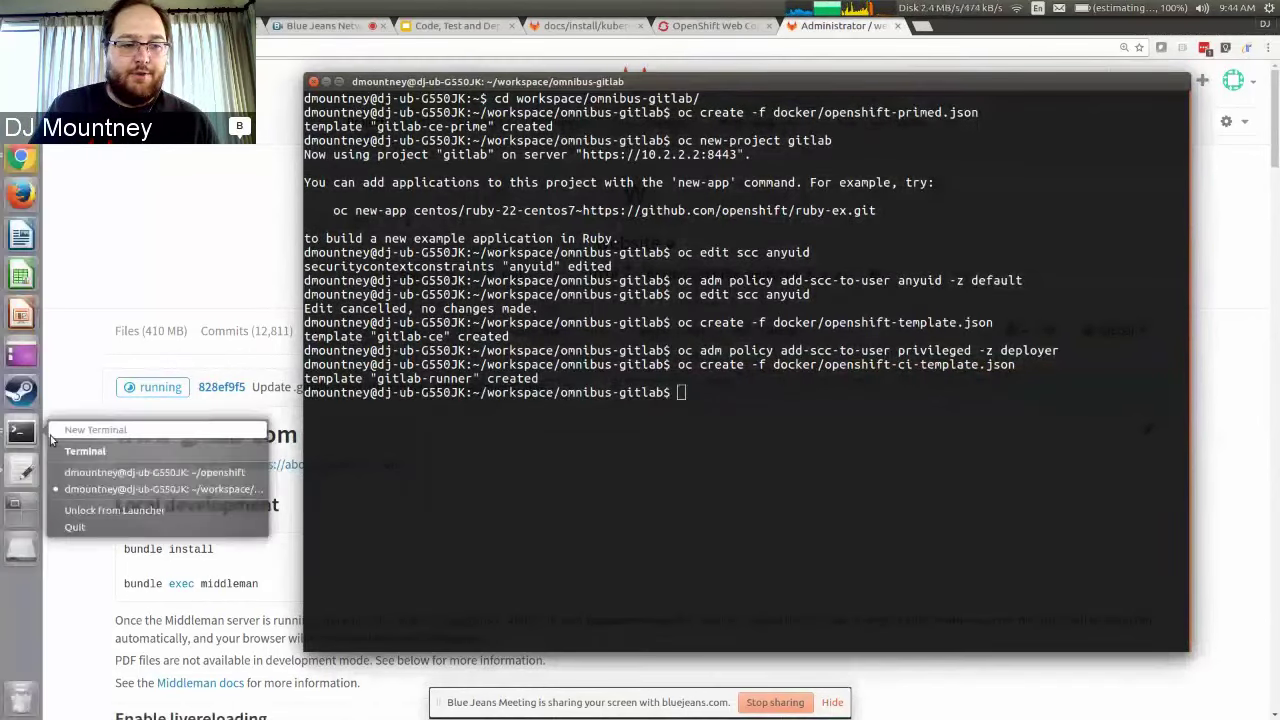
left_click(120, 488)
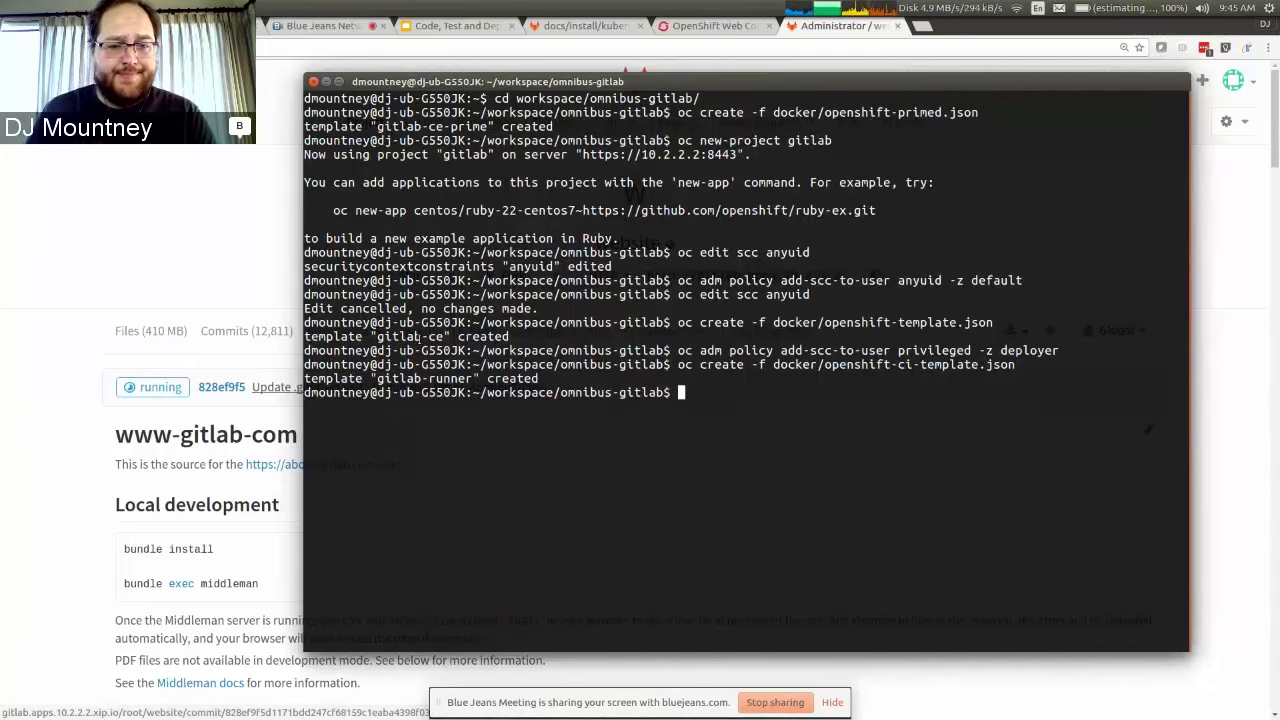
key("ctrl+alt+t")
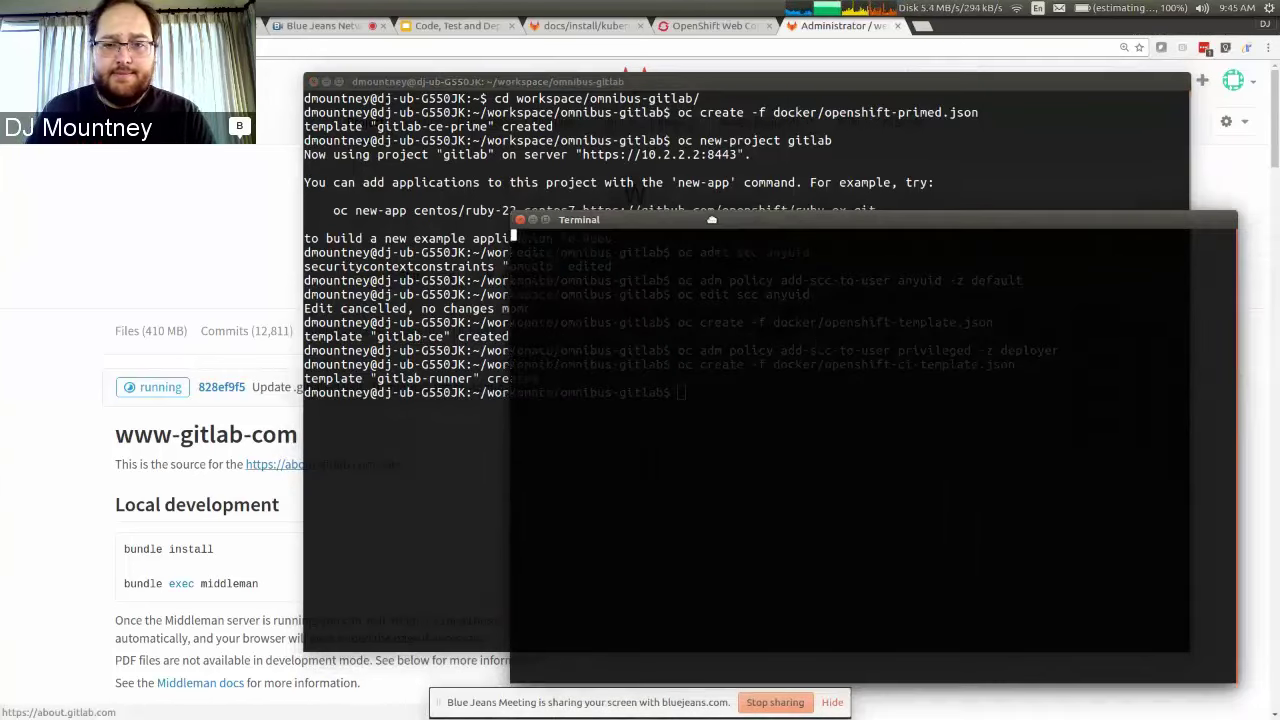
type("c")
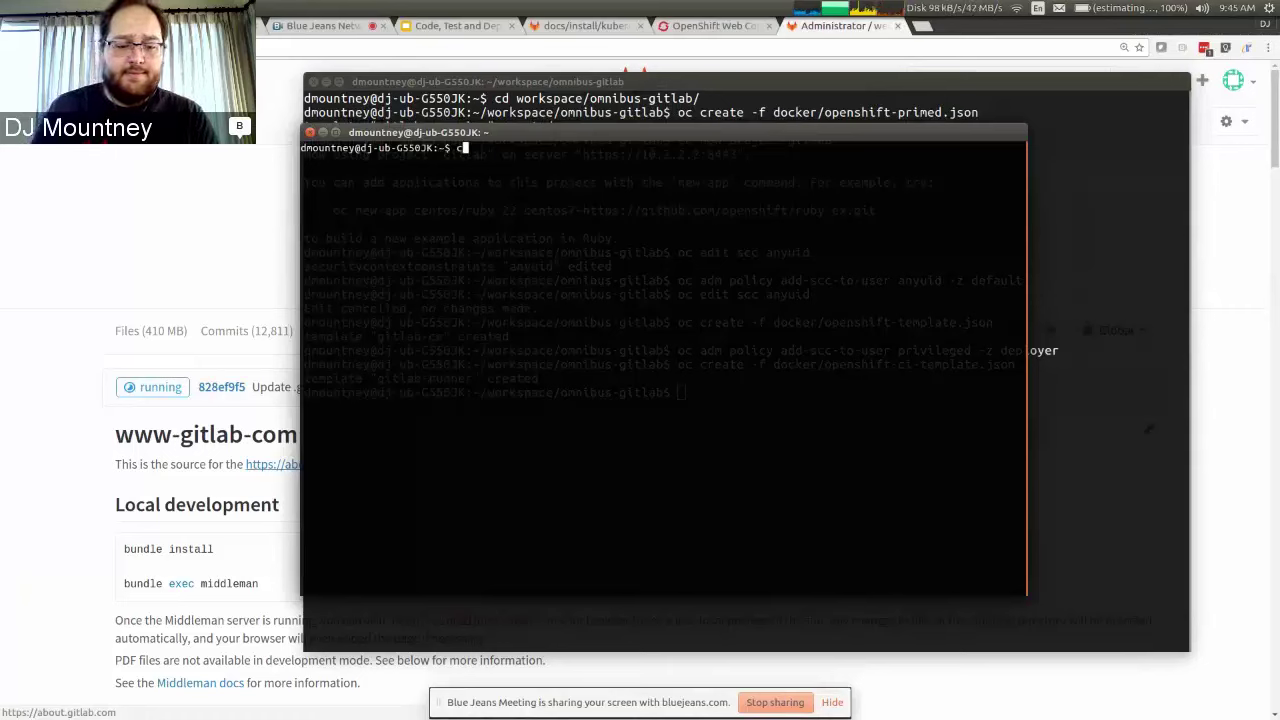
type("d /tmp")
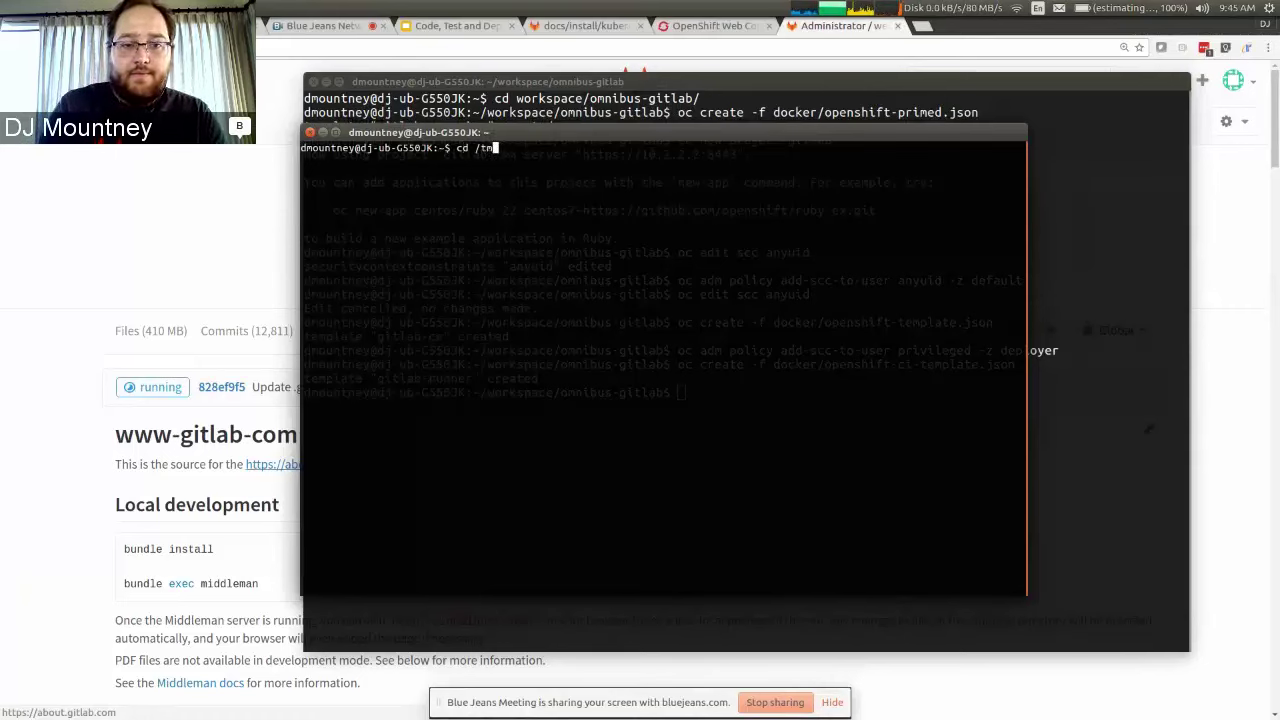
key("Return")
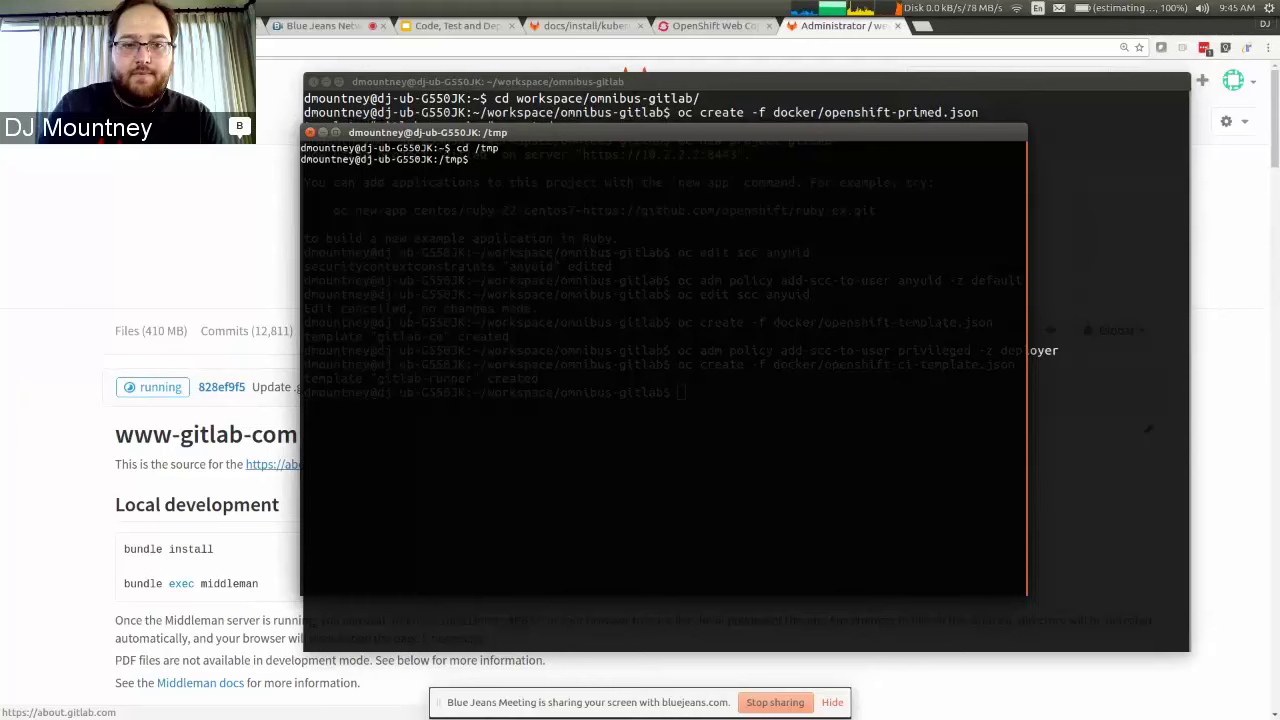
key("ctrl+plus")
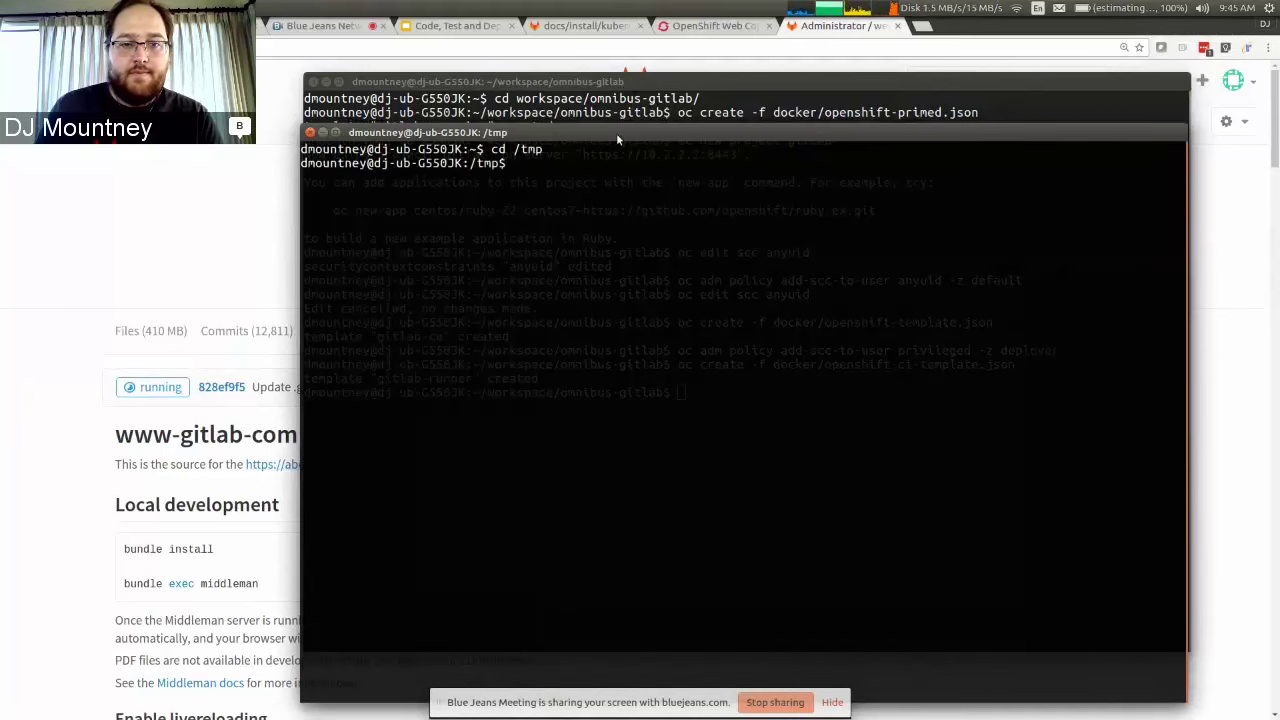
left_click_drag(616, 133, 516, 120)
Run git clone with the pasted website repository HTTP URL
type("git cl")
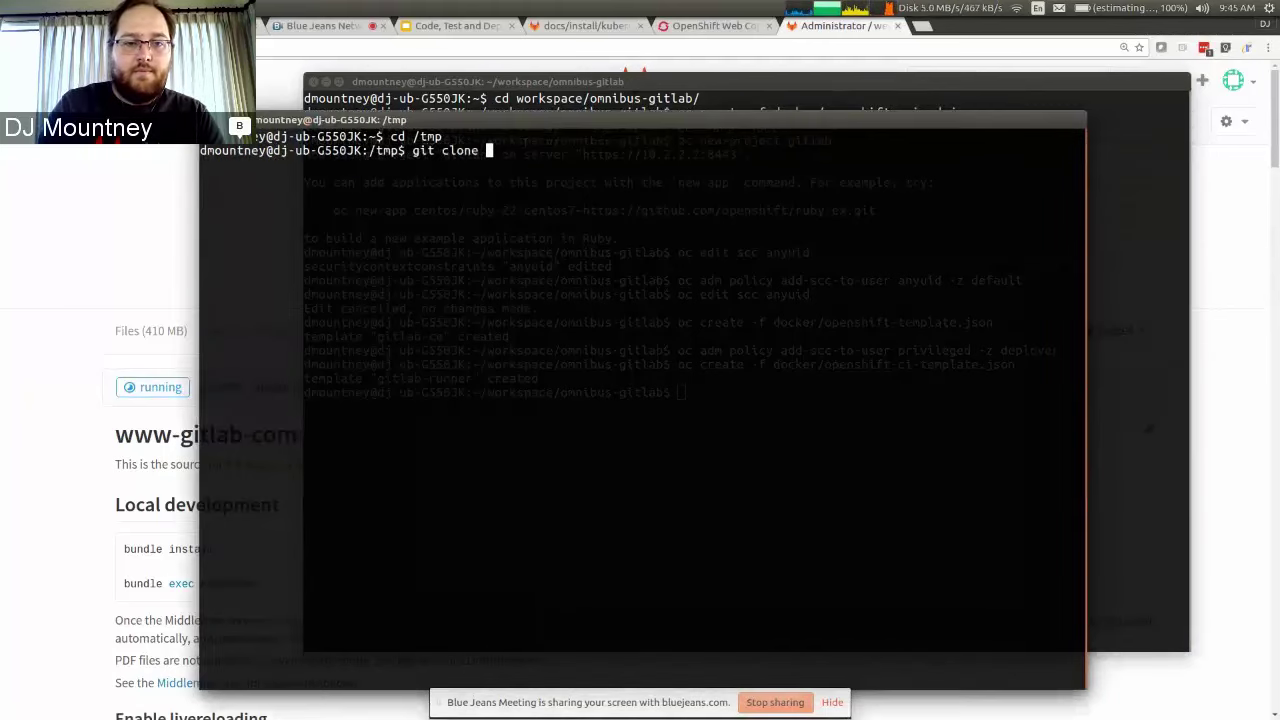
type("one")
right_click(636, 195)
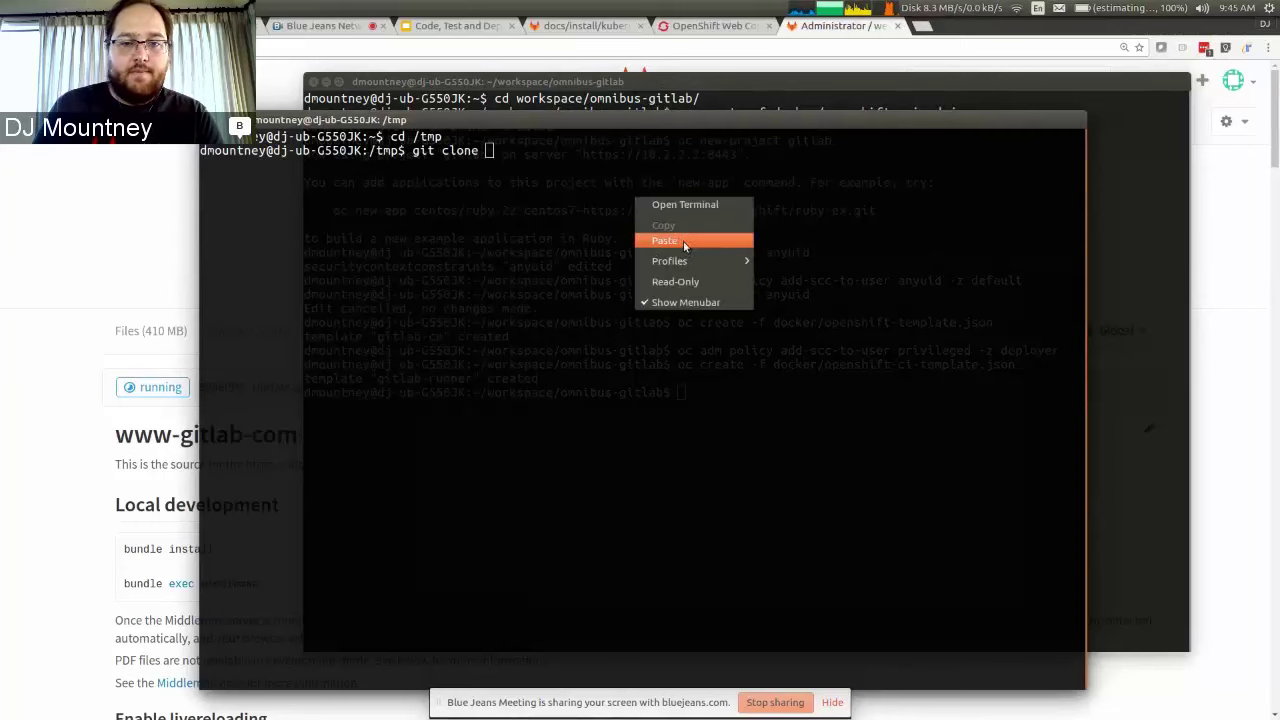
left_click(690, 246)
key("Return")
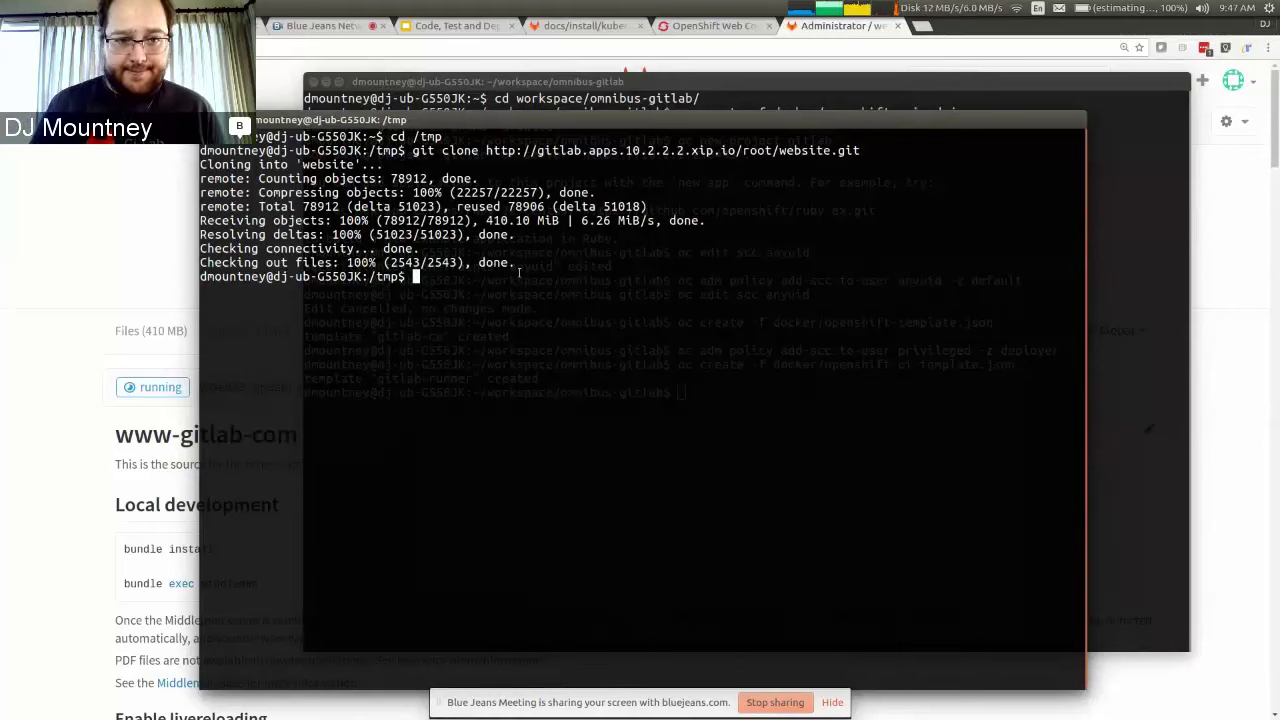
Run cd website/ and bundle install inside the cloned repository
type("cd we")
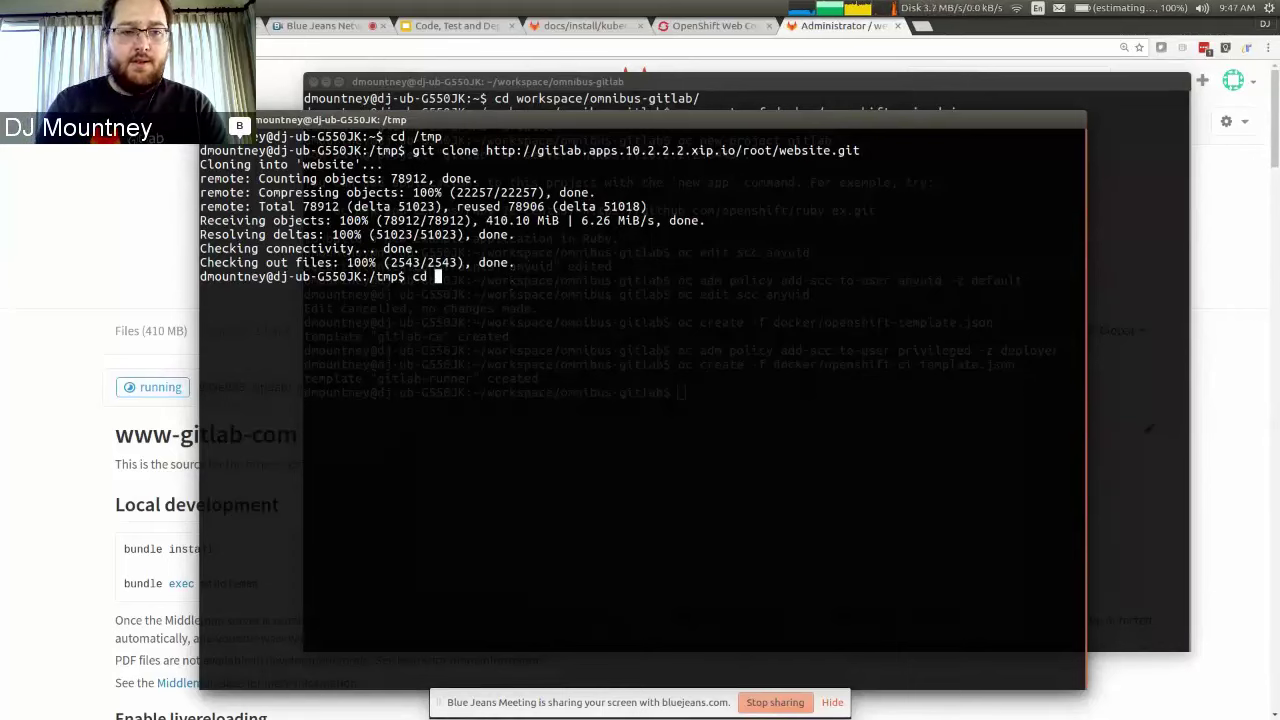
type("bsite/")
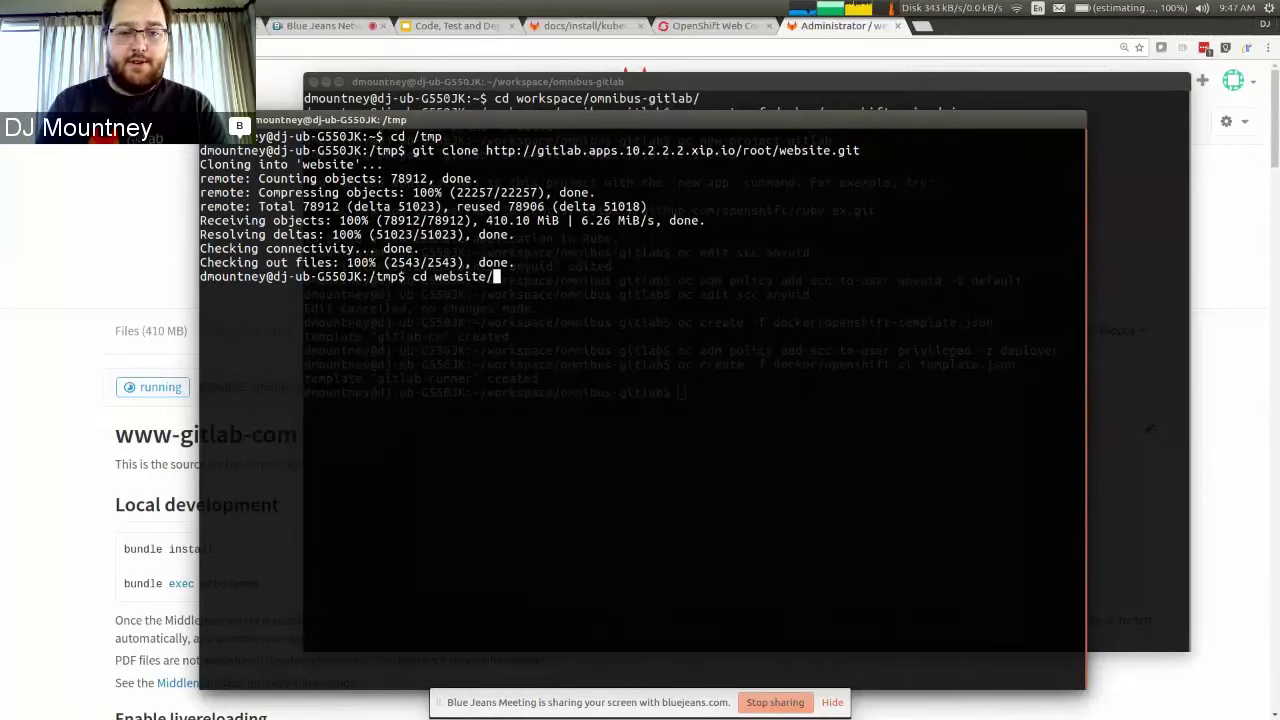
key("Return")
type("bund")
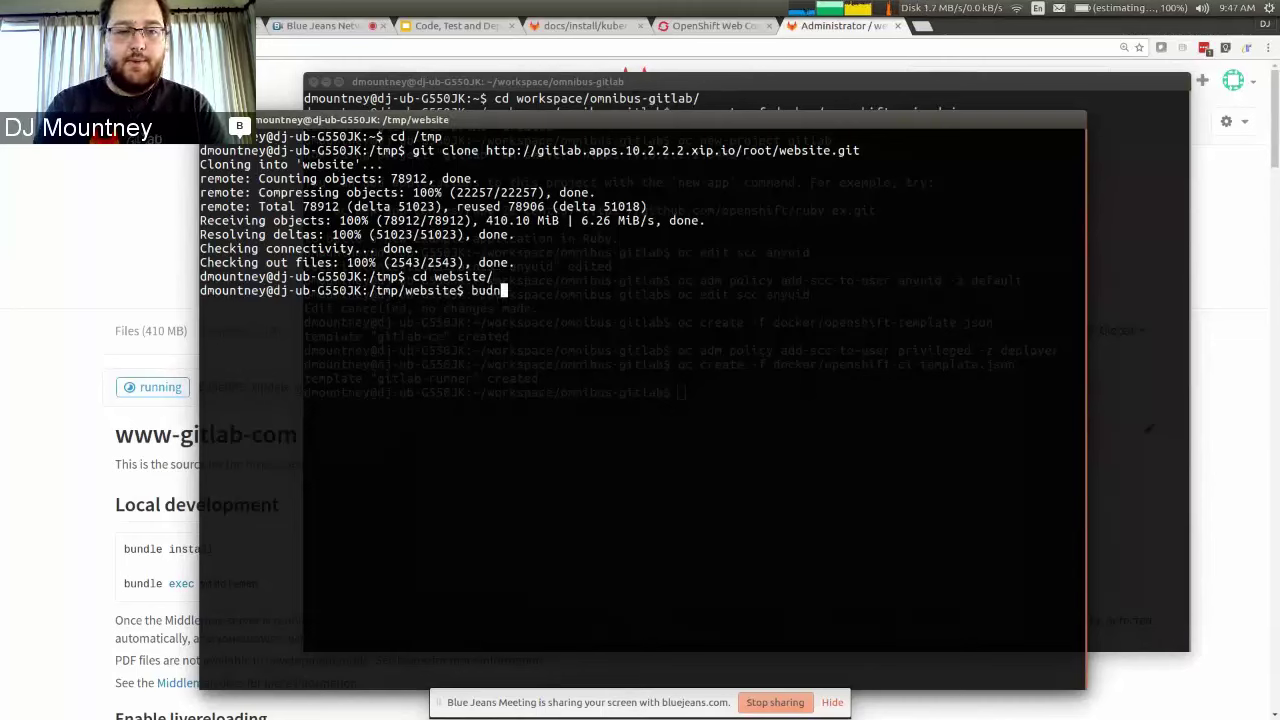
type("le ins")
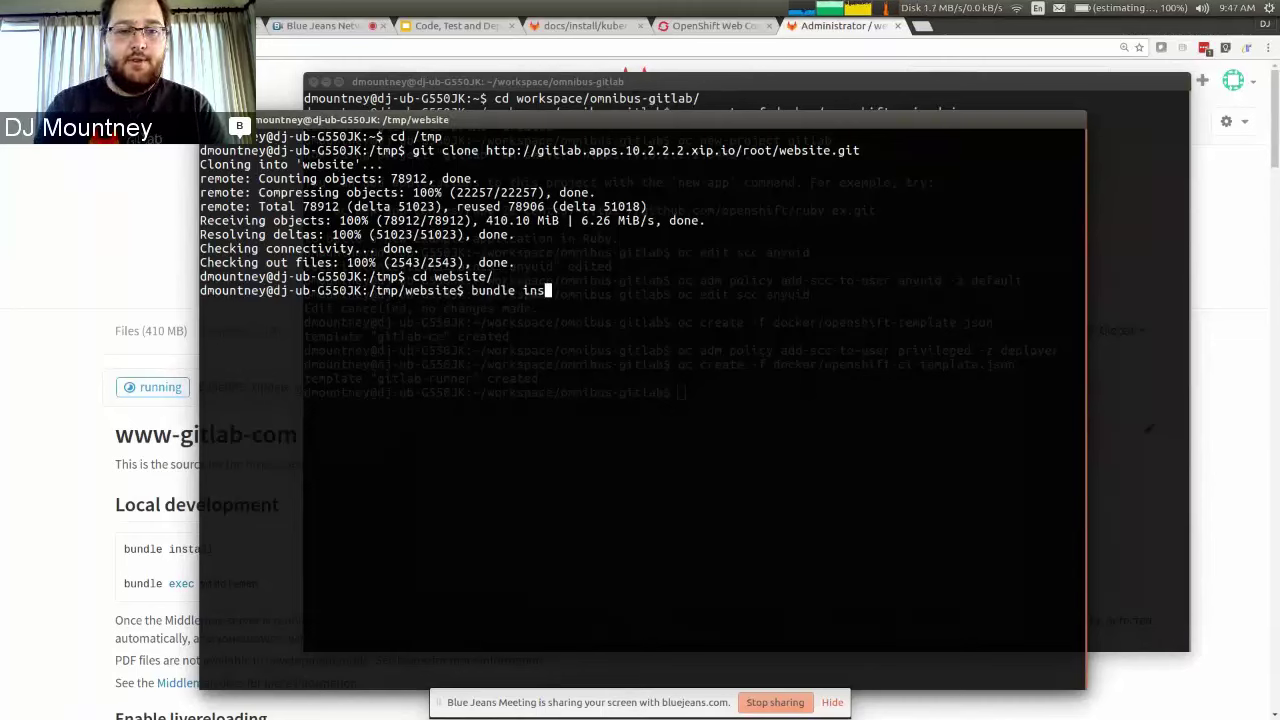
type("tall")
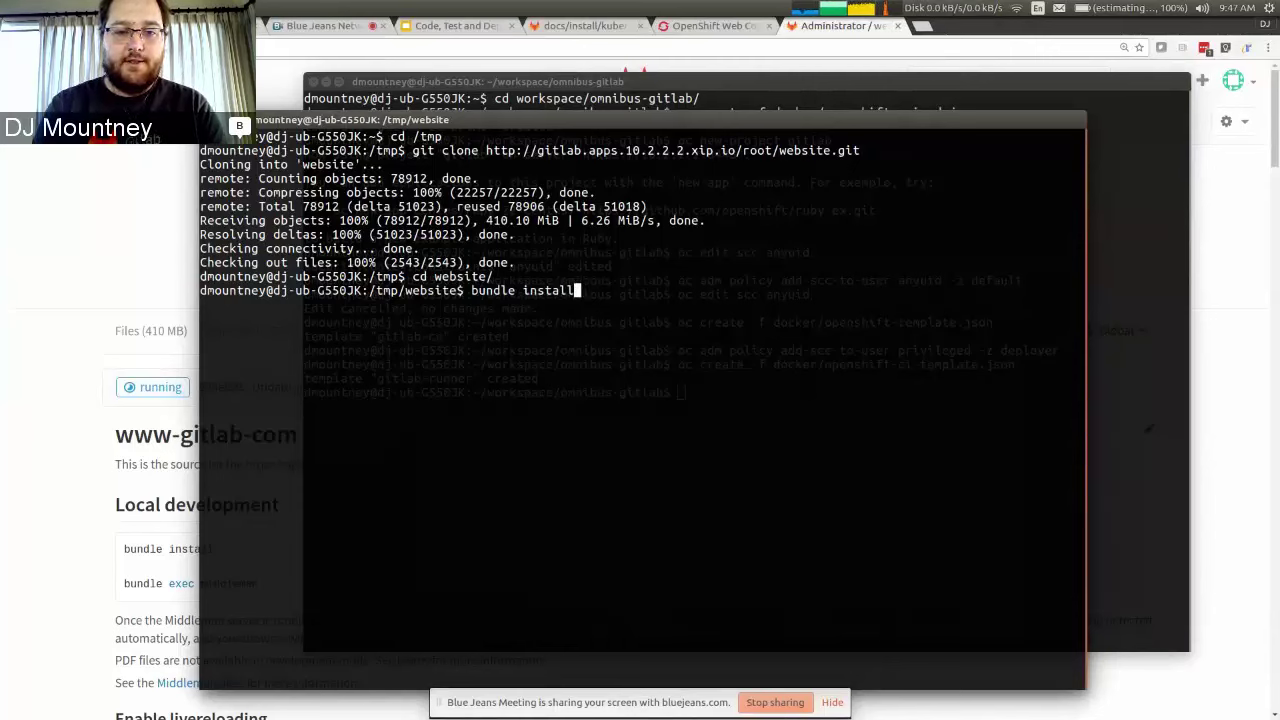
key("Return")
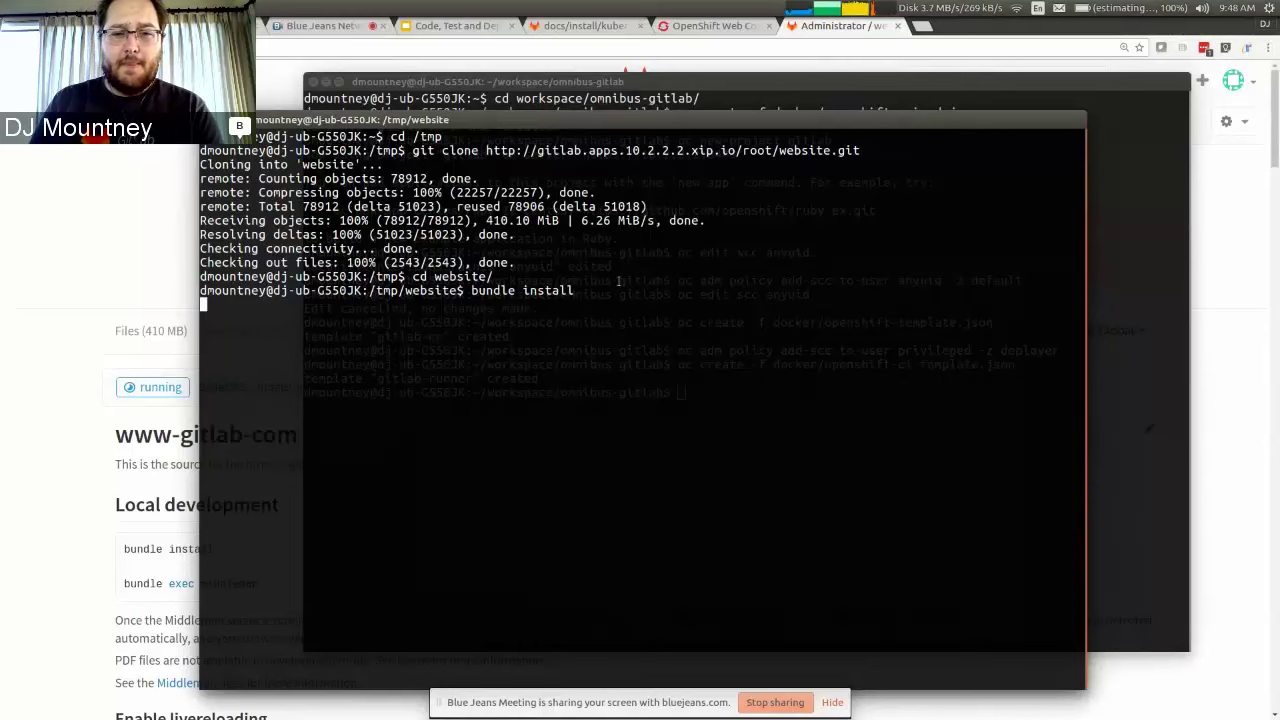
left_click(717, 26)
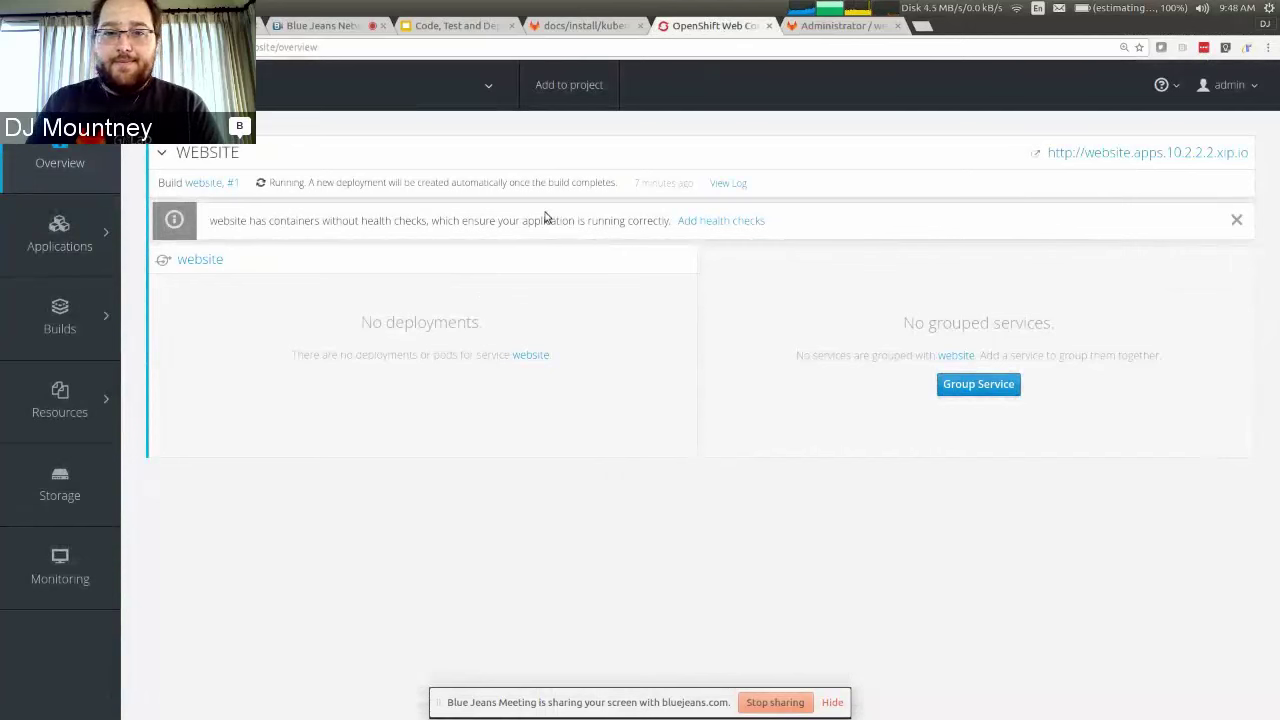
Open the running lint build #1 from the website project's latest commit
left_click(576, 27)
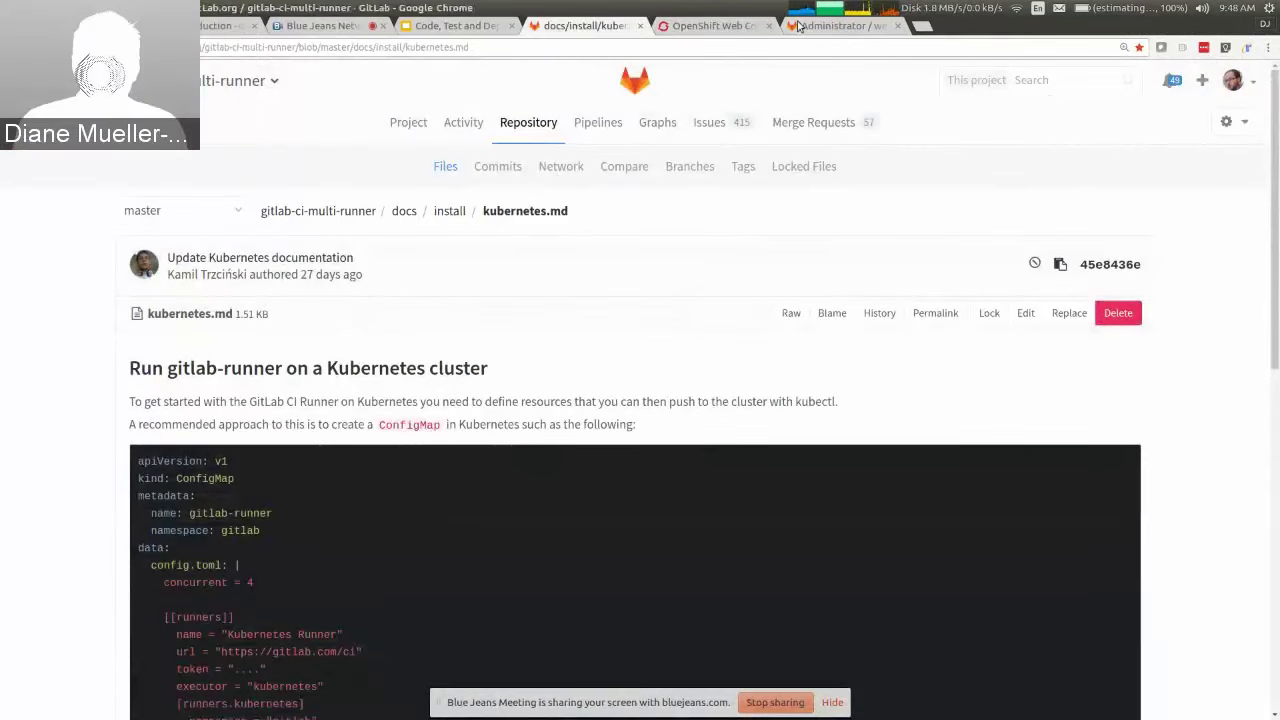
left_click(838, 26)
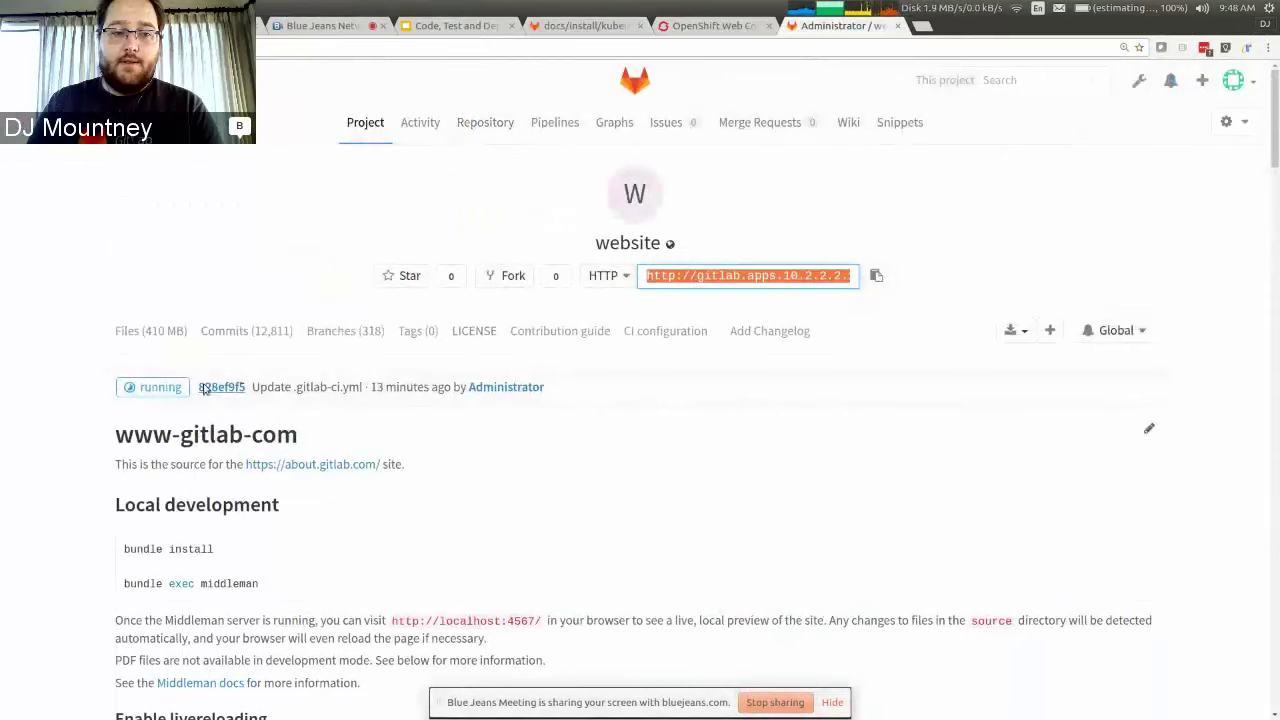
left_click(247, 428)
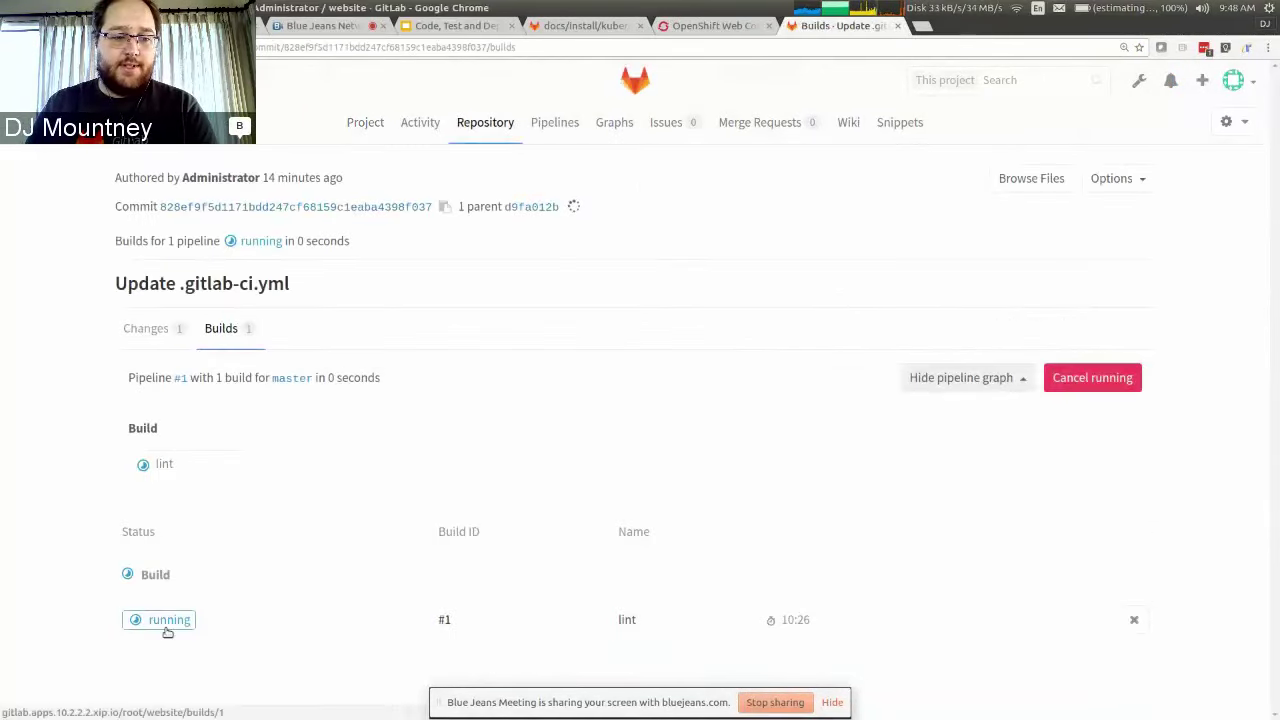
left_click(162, 618)
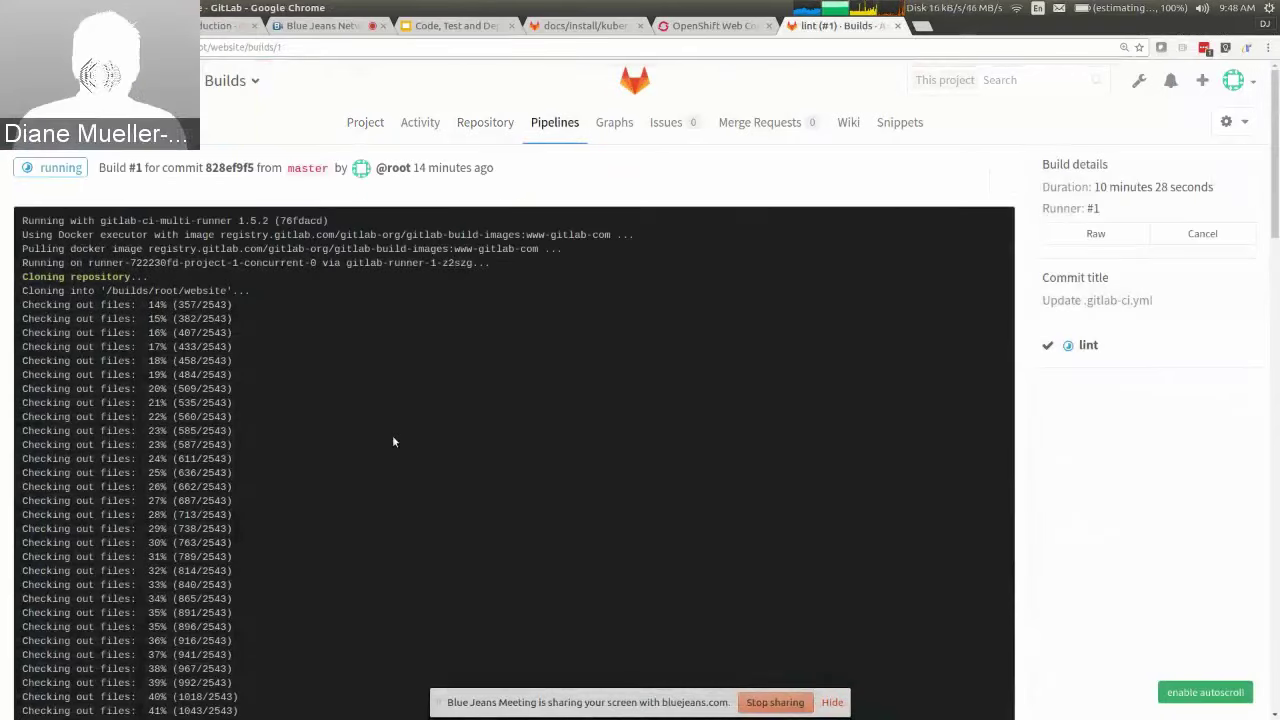
Scroll through the lint build #1 log, then return to the OpenShift website overview
scroll(358, 375, "down", 10)
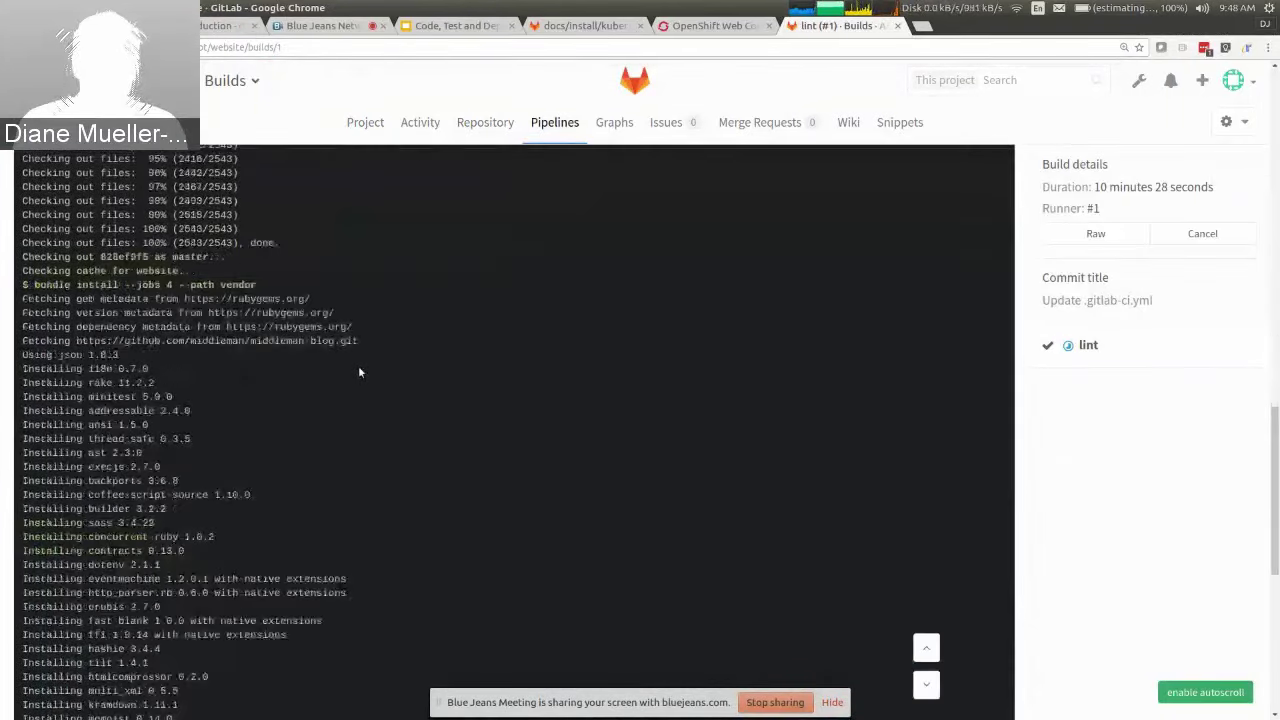
scroll(358, 372, "down", 5)
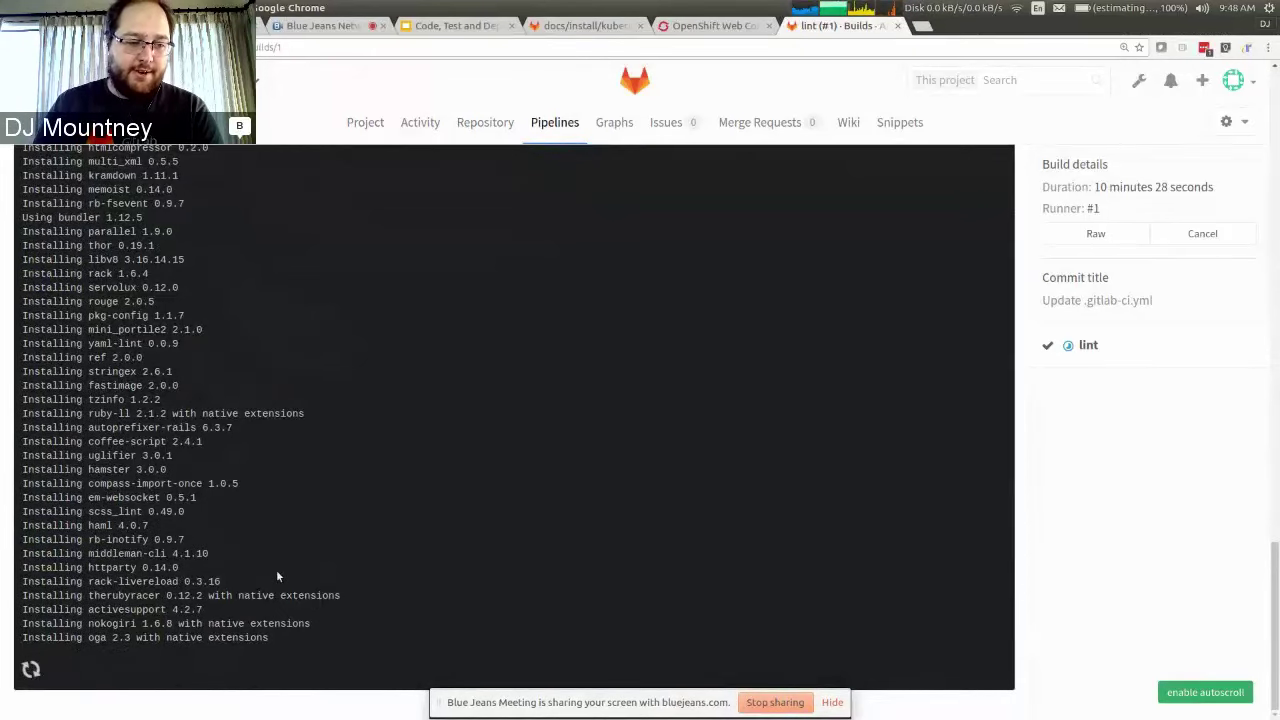
scroll(276, 569, "up", 3)
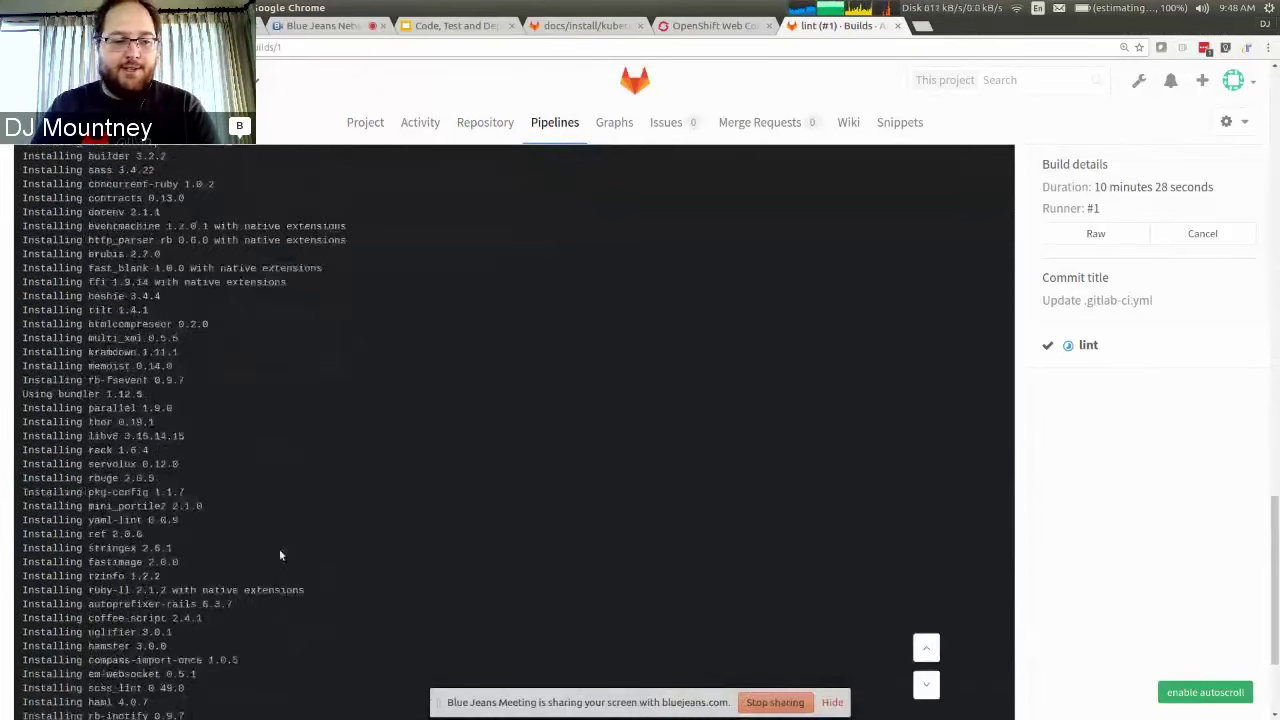
scroll(283, 557, "up", 10)
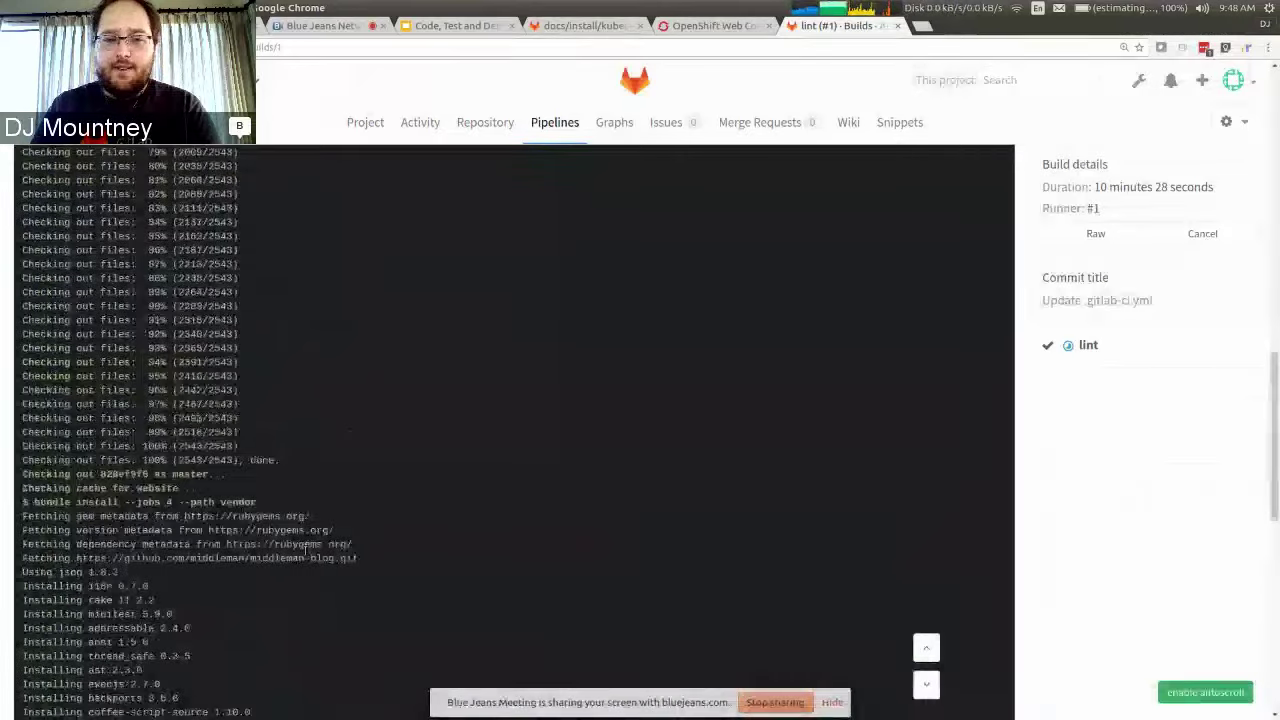
scroll(305, 548, "down", 12)
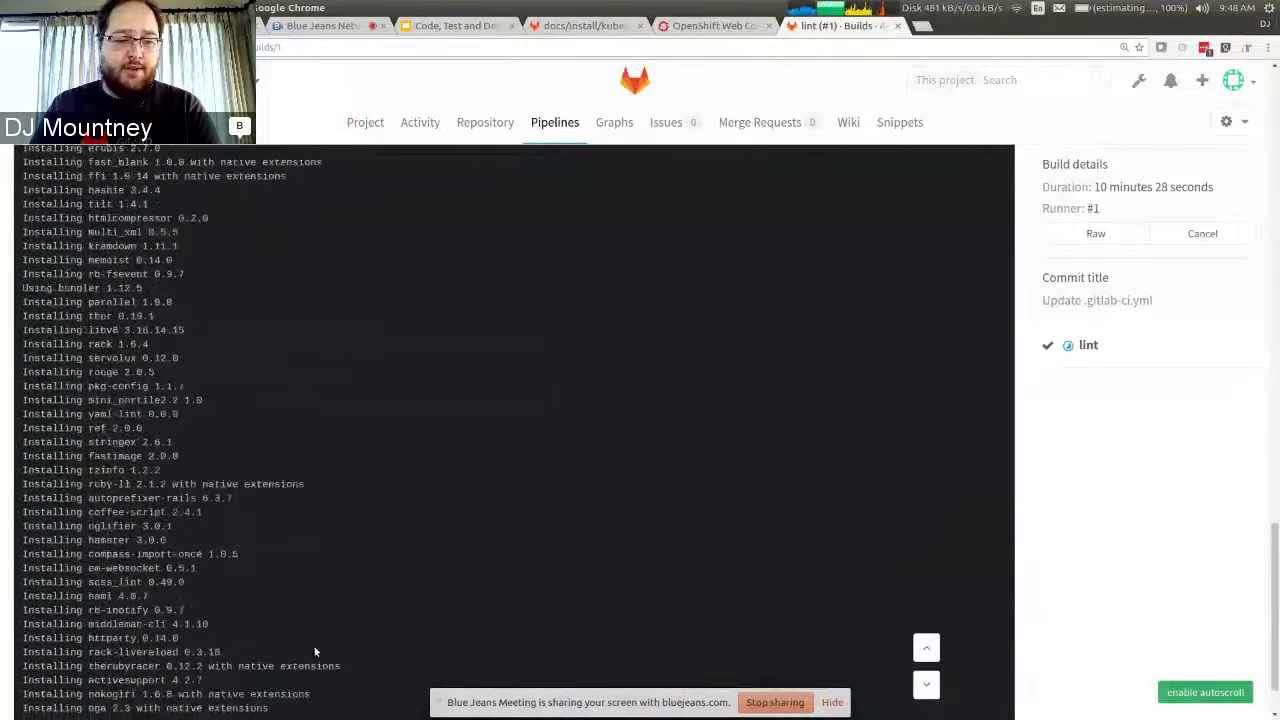
scroll(315, 651, "up", 1)
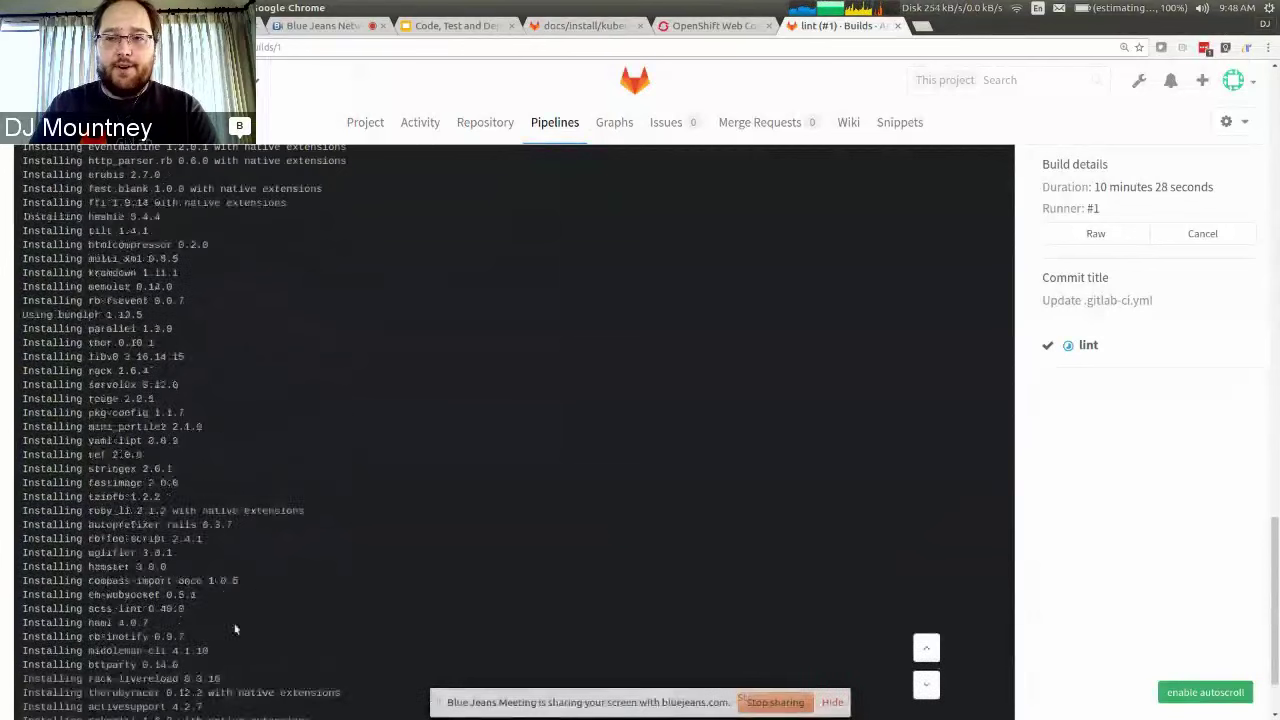
scroll(250, 605, "up", 10)
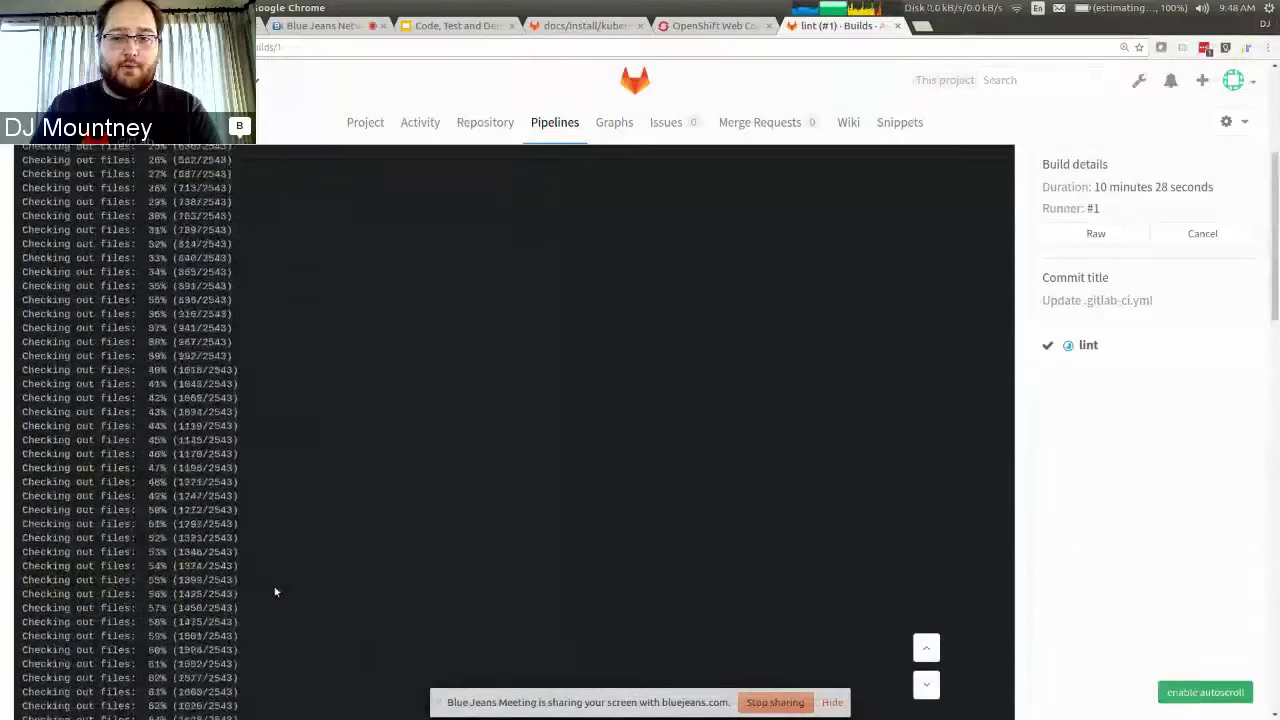
scroll(277, 592, "up", 6)
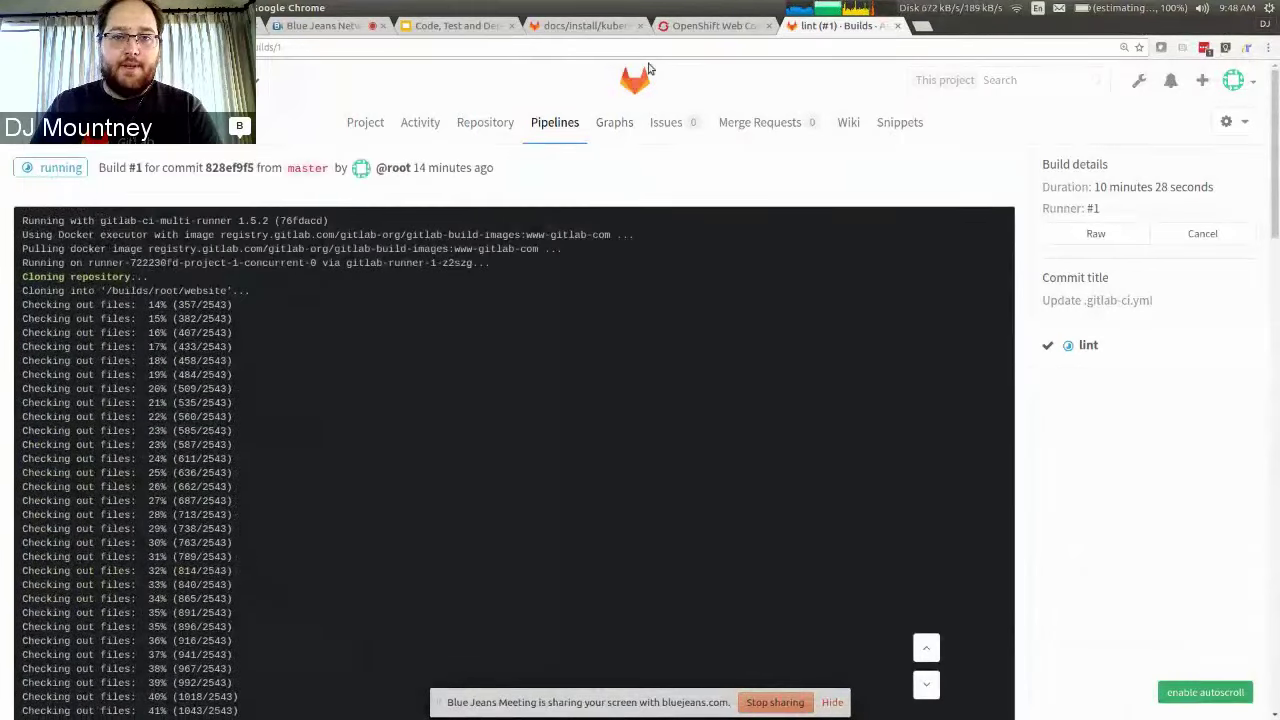
left_click(711, 27)
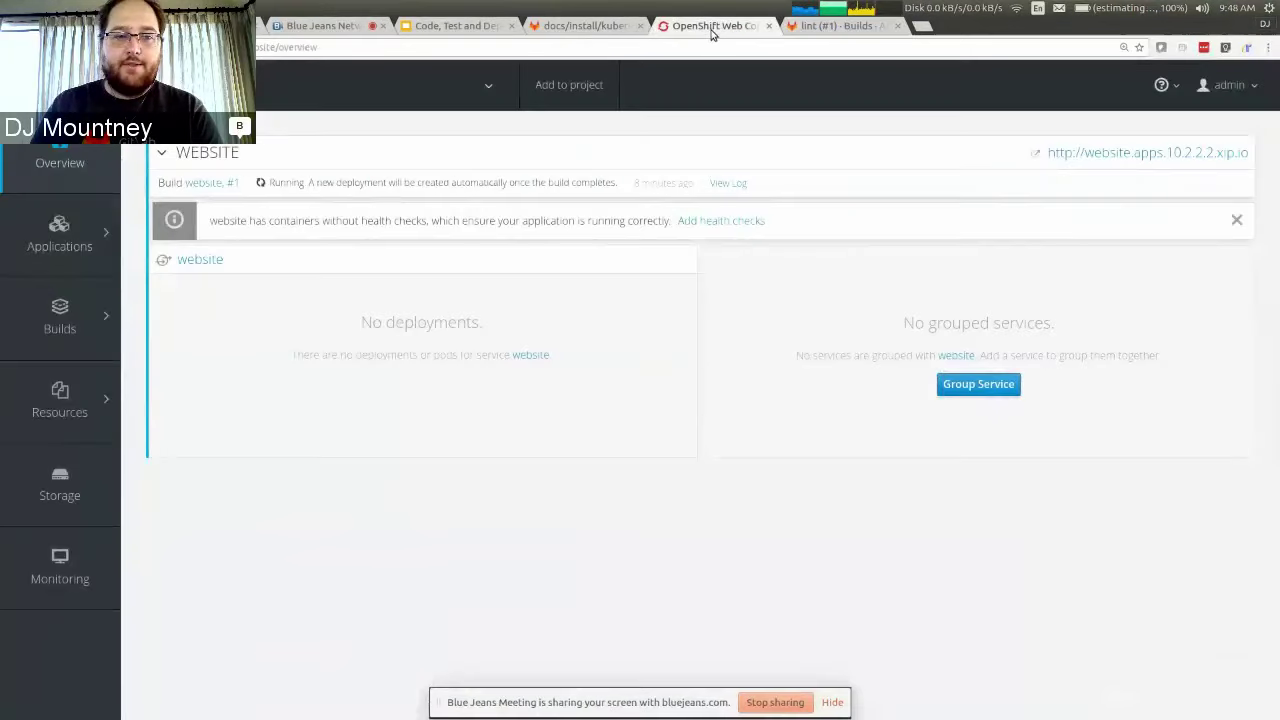
View the website-1 build #1 log in OpenShift, then return to GitLab's lint build #1 log
left_click(211, 186)
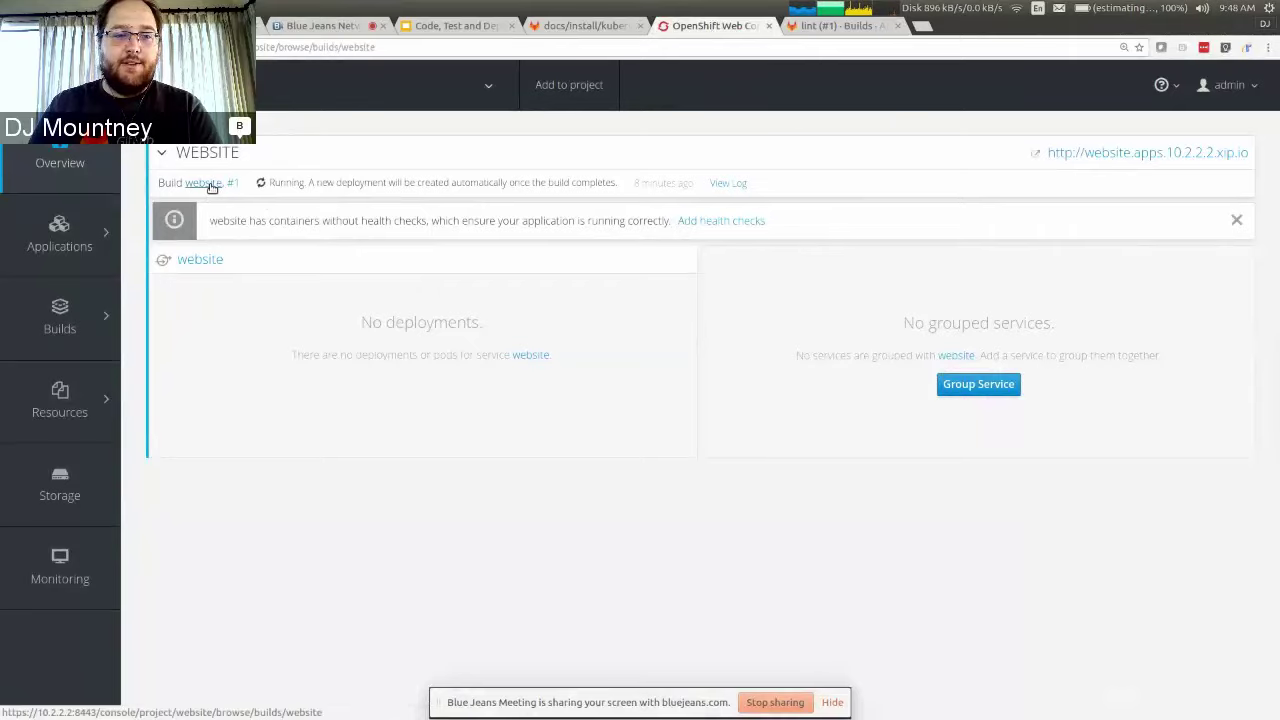
left_click(158, 403)
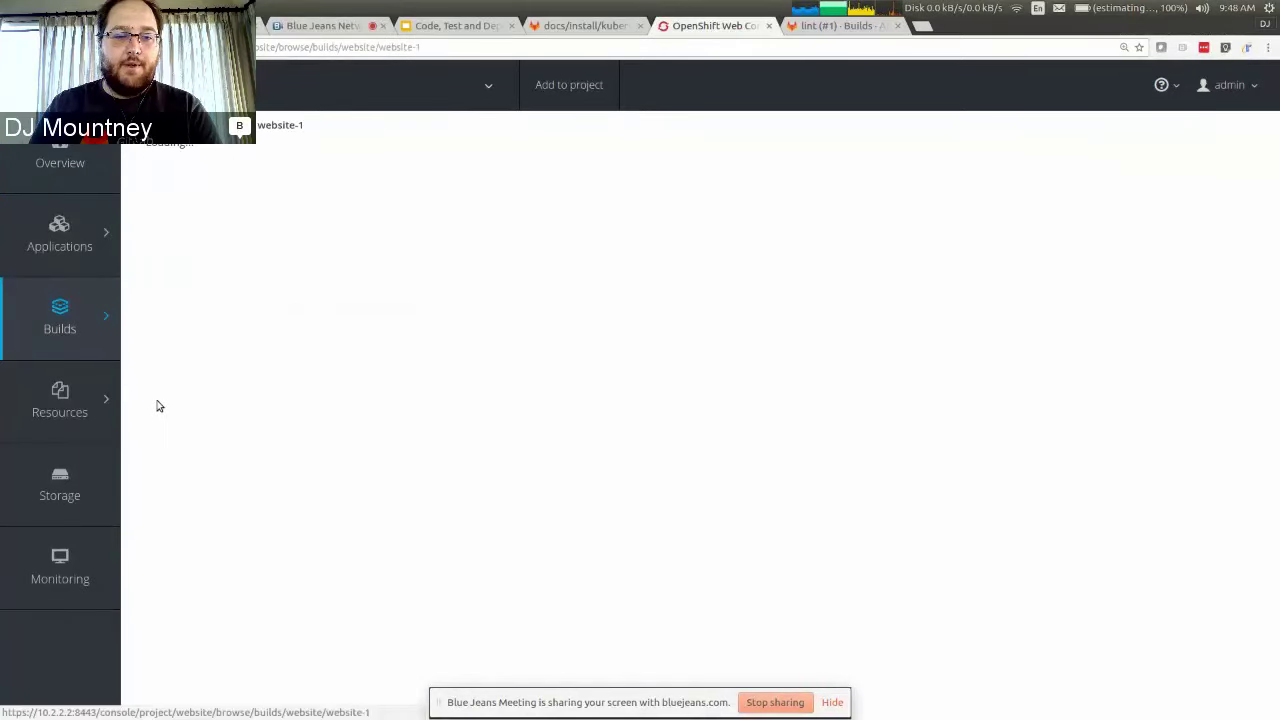
left_click(324, 234)
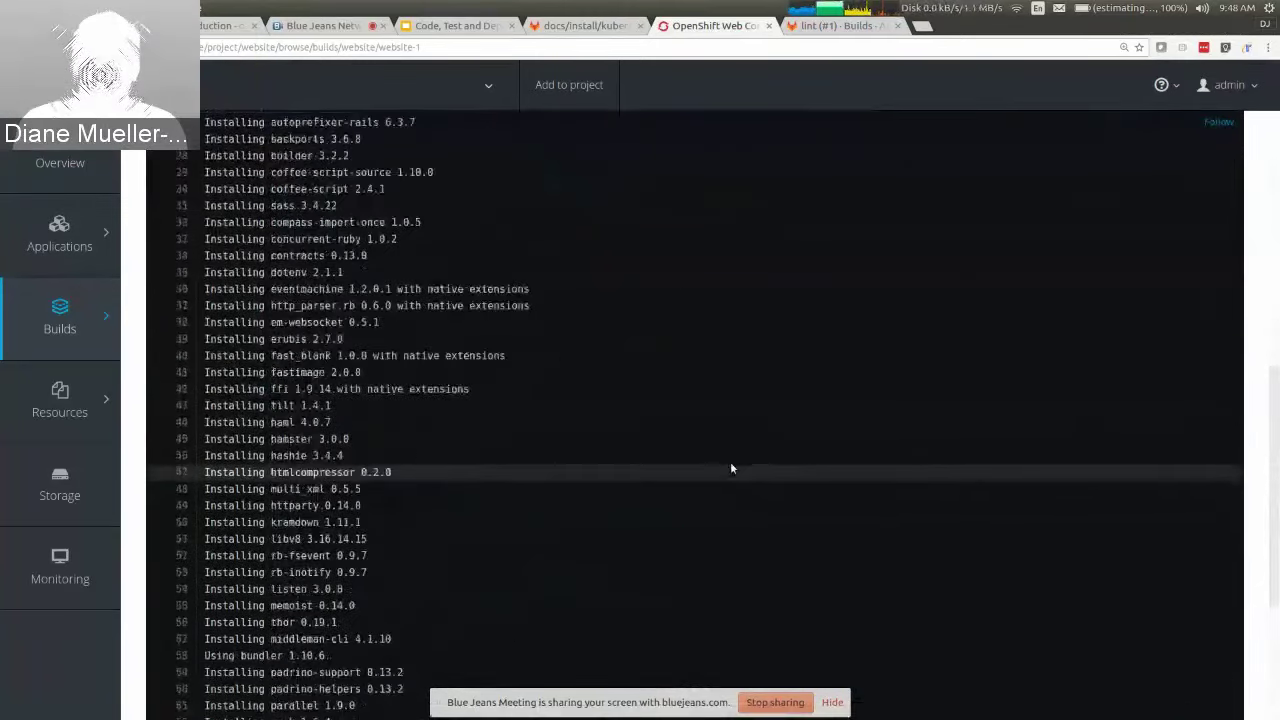
scroll(730, 467, "up", 12)
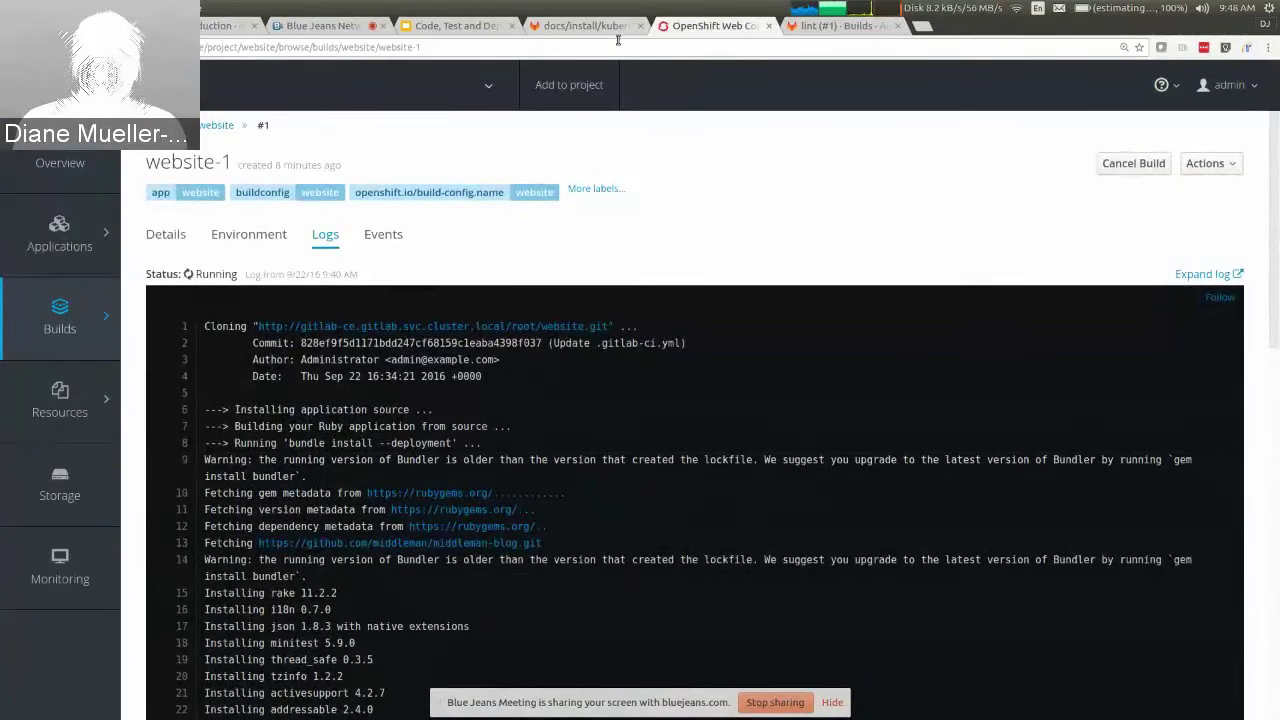
left_click(835, 28)
scroll(775, 340, "down", 6)
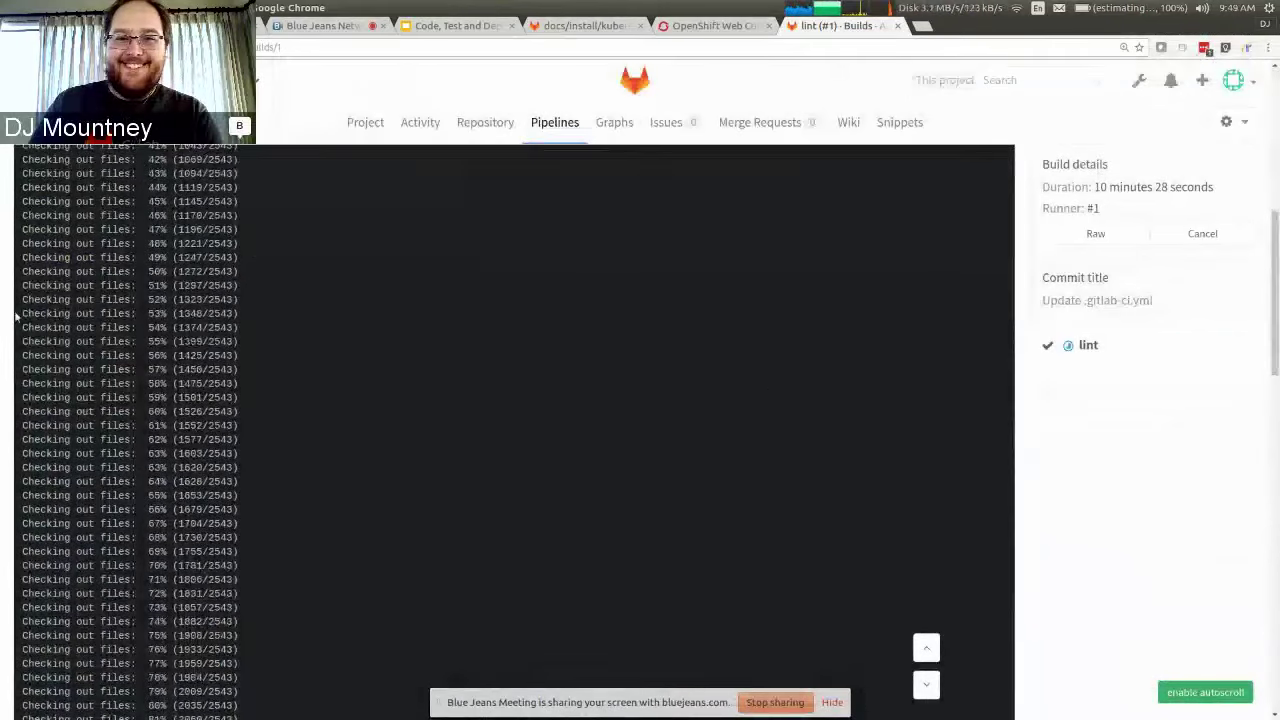
Bring the terminal forward to check the finished bundle install of 69 gems
left_click(20, 432)
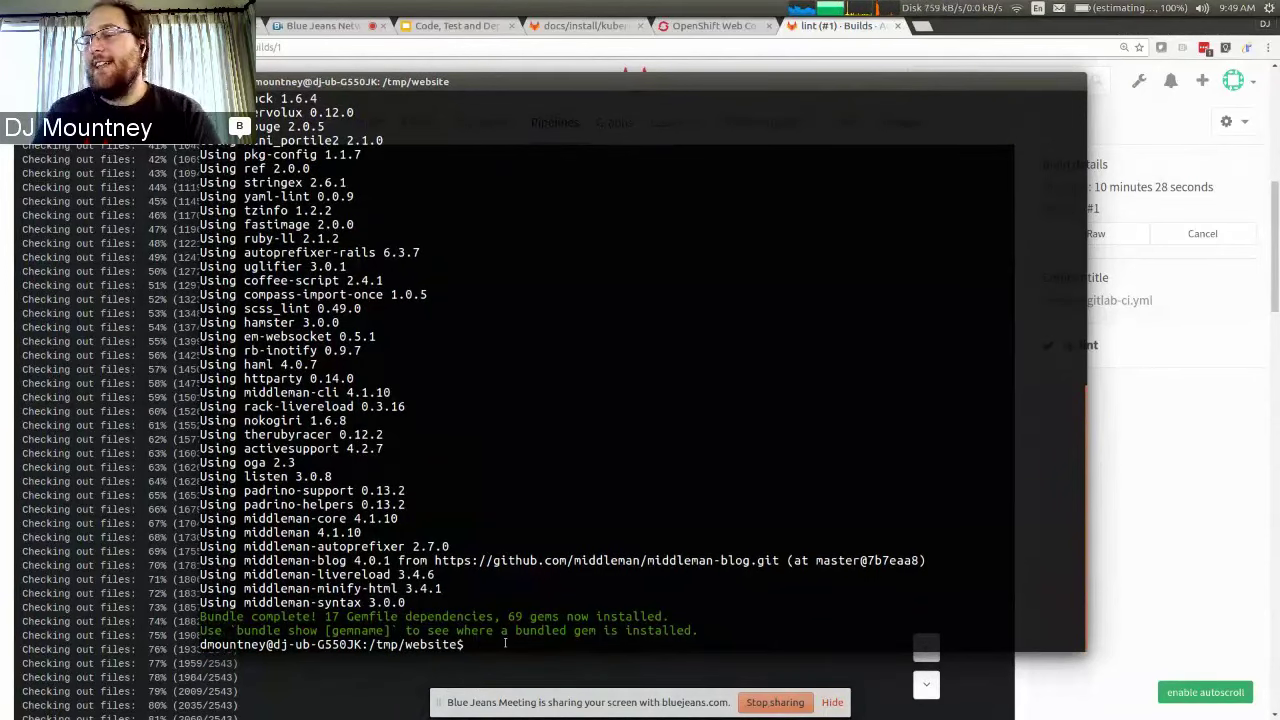
Run 'bundle exec rake new_post' to start generating a new blog post
type("b")
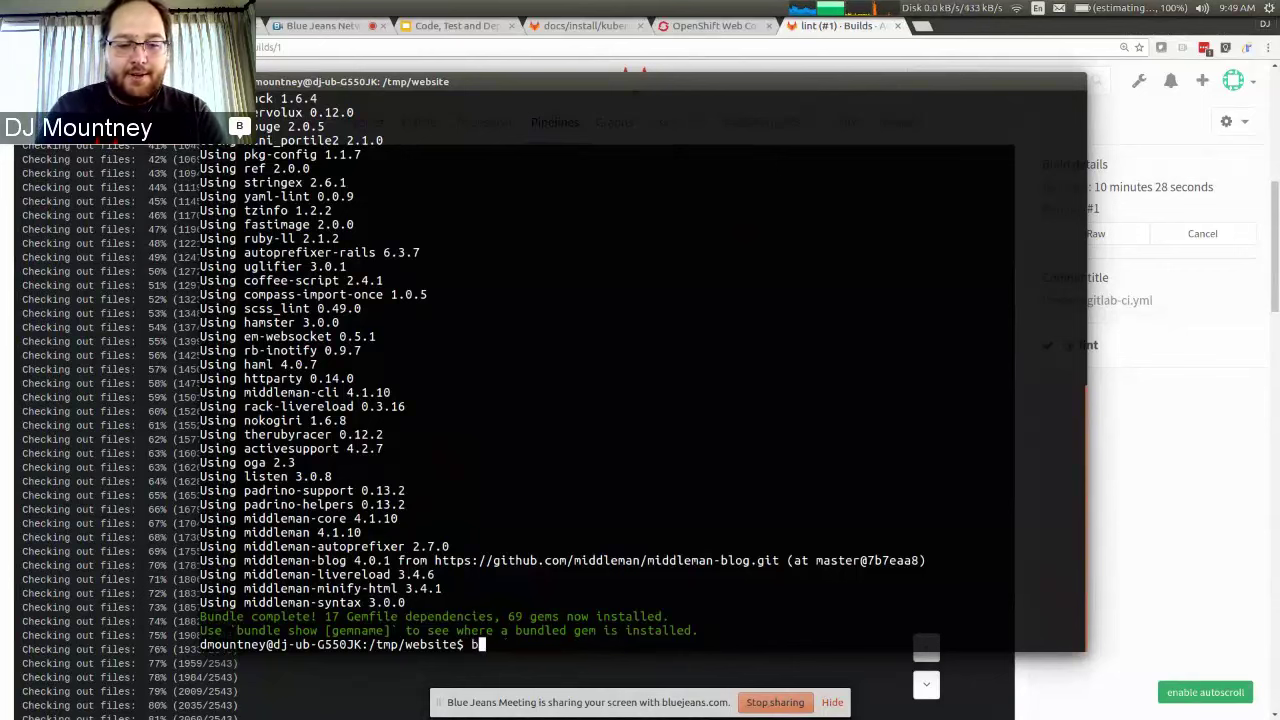
type("undle")
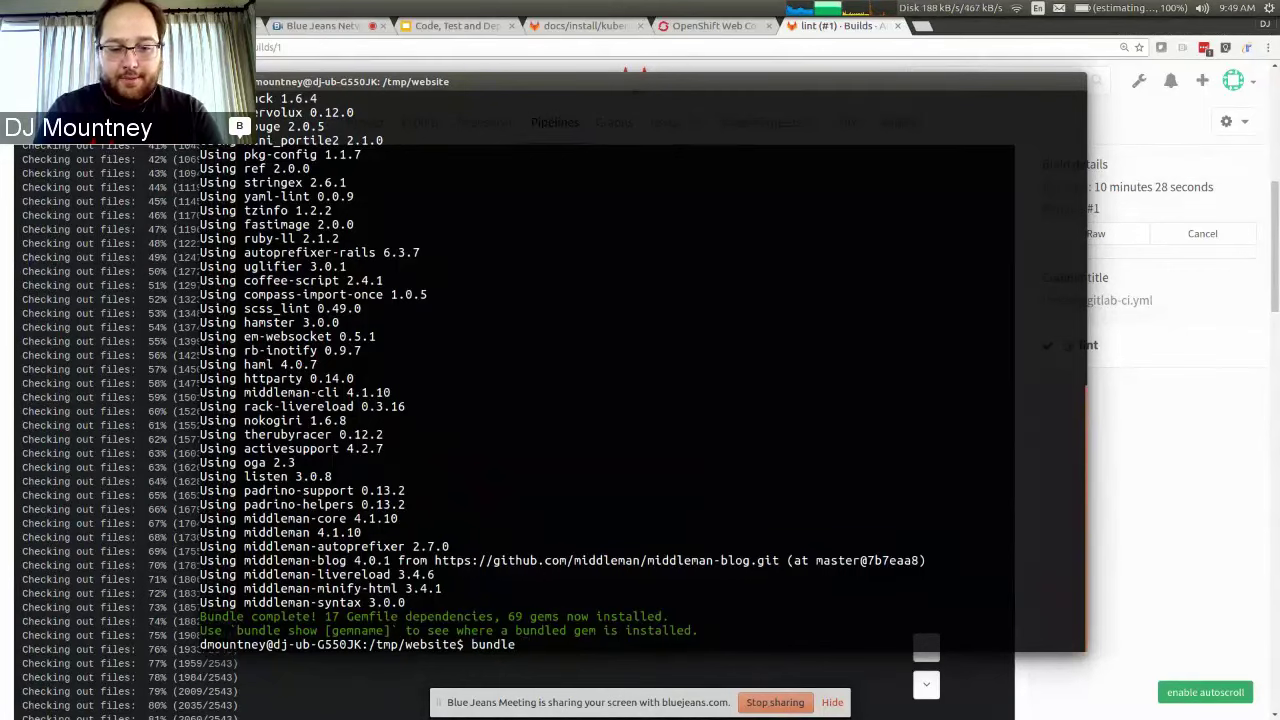
key("BackSpace")
key("BackSpace")
type("exec t")
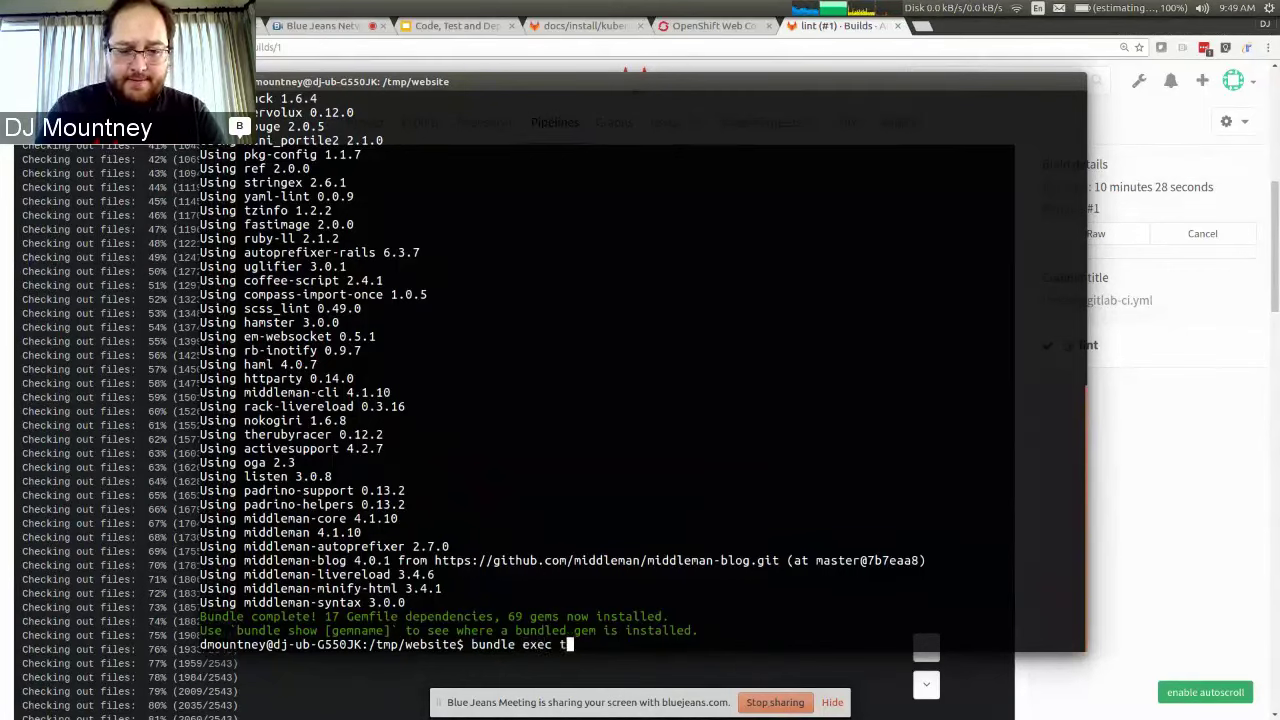
type("ake _")
type("m")
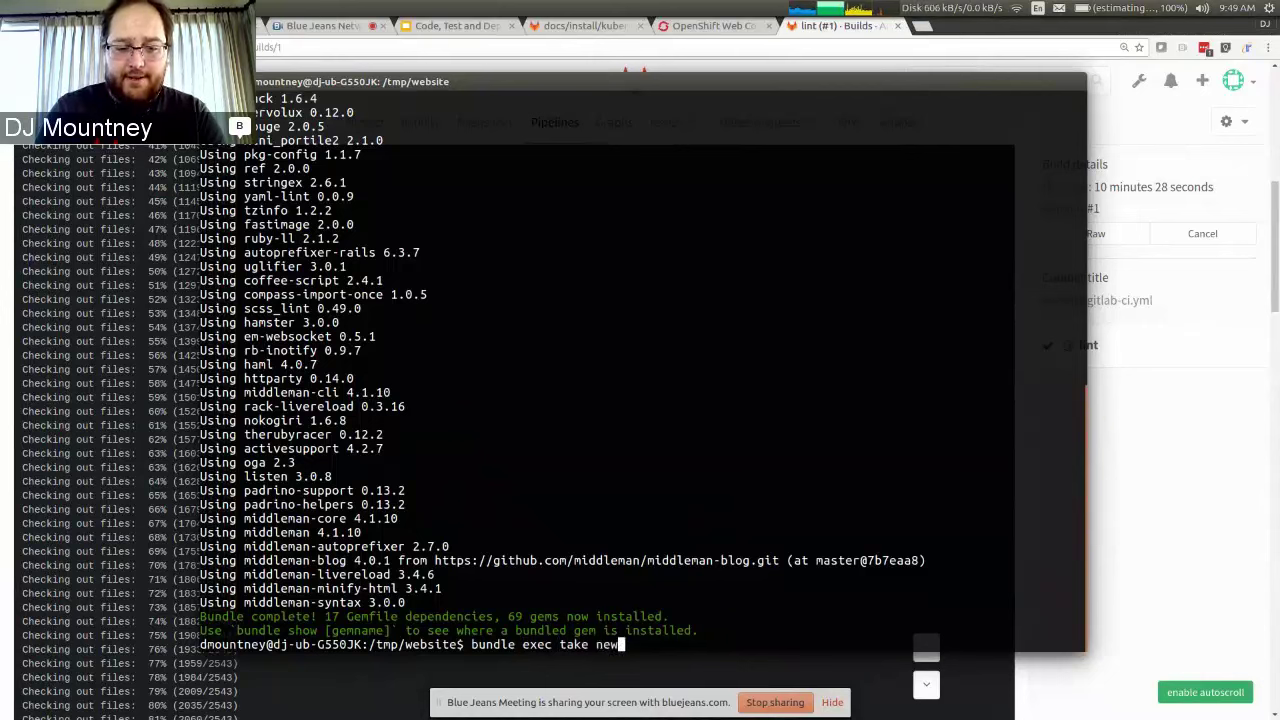
key("BackSpace")
key("BackSpace")
key("BackSpace")
key("BackSpace")
key("BackSpace")
key("BackSpace")
type("rake new")
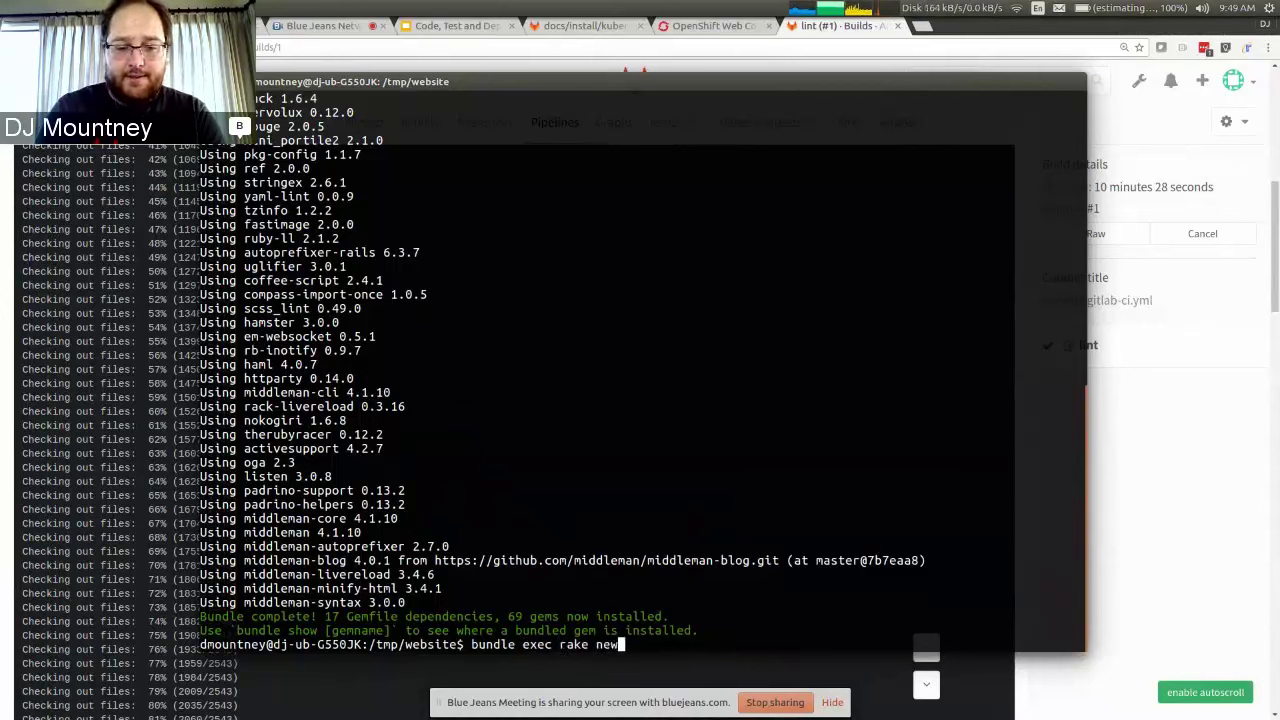
type("_pos")
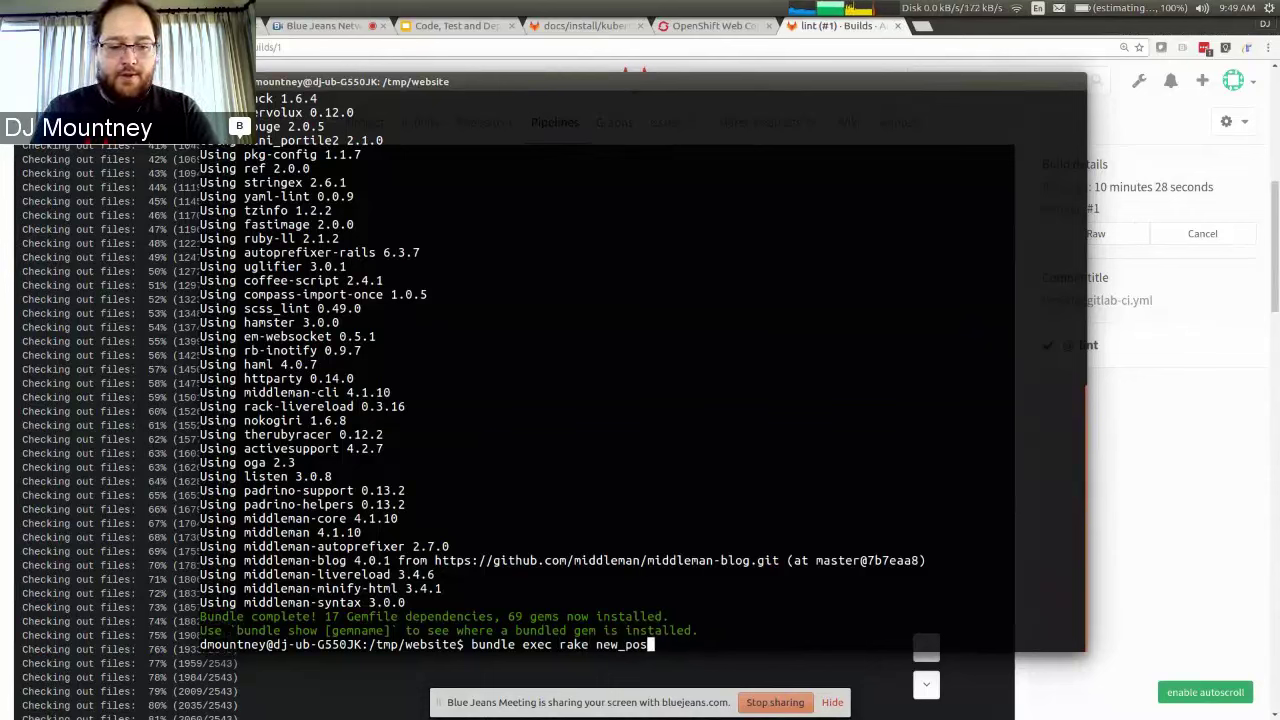
key("BackSpace")
key("BackSpace")
key("BackSpace")
key("BackSpace")
key("BackSpace")
key("BackSpace")
key("BackSpace")
key("BackSpace")
key("BackSpace")
key("BackSpace")
key("BackSpace")
key("BackSpace")
key("BackSpace")
key("BackSpace")
key("BackSpace")
key("BackSpace")
key("BackSpace")
key("BackSpace")
key("BackSpace")
key("BackSpace")
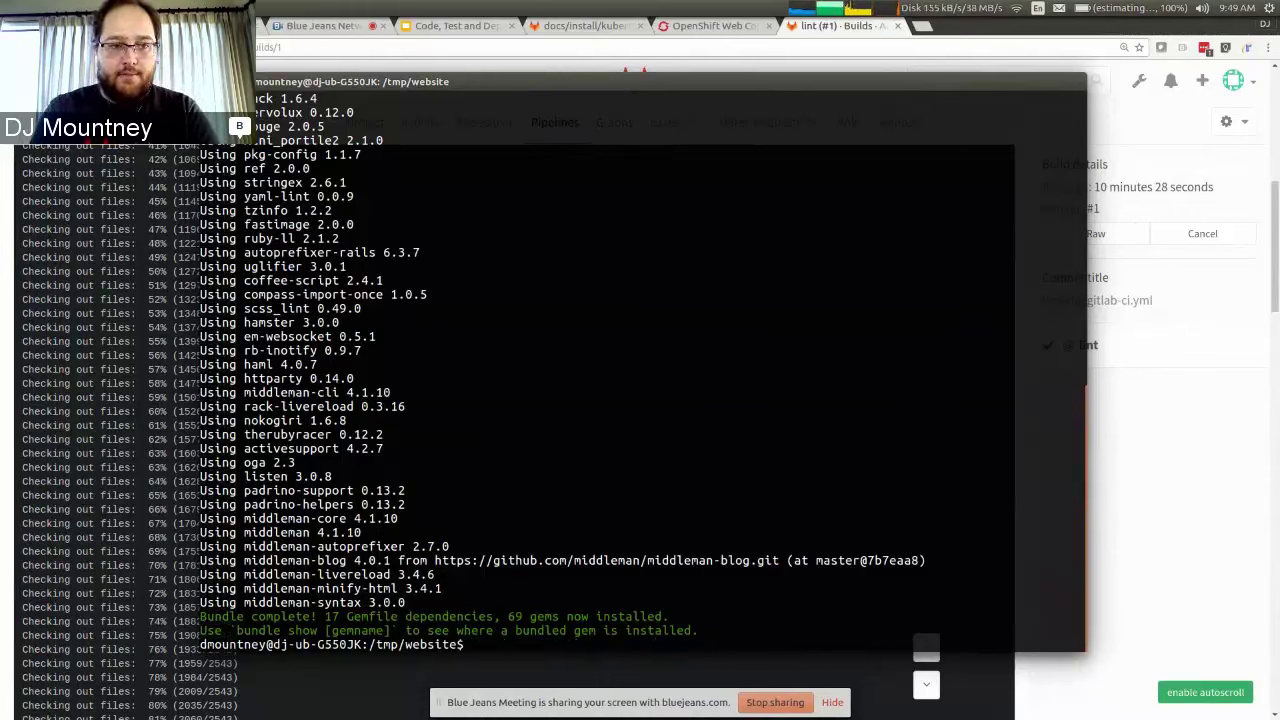
type("bundle exec")
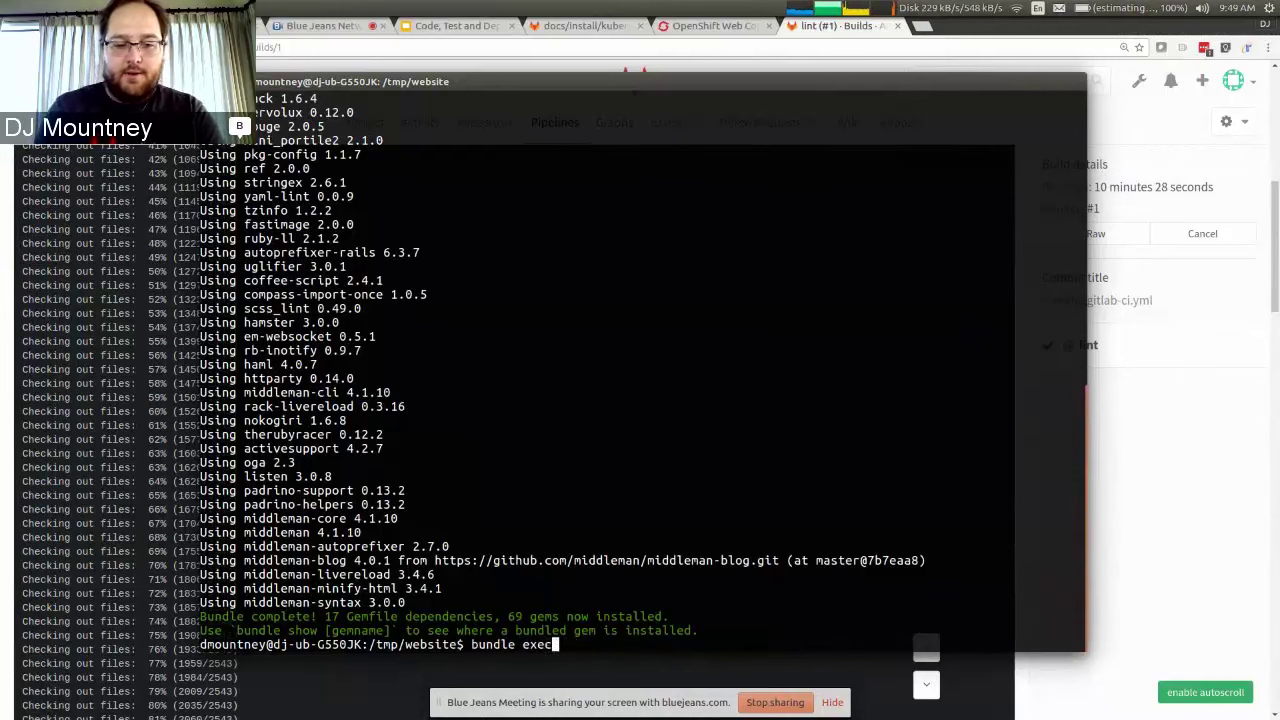
type(" rake")
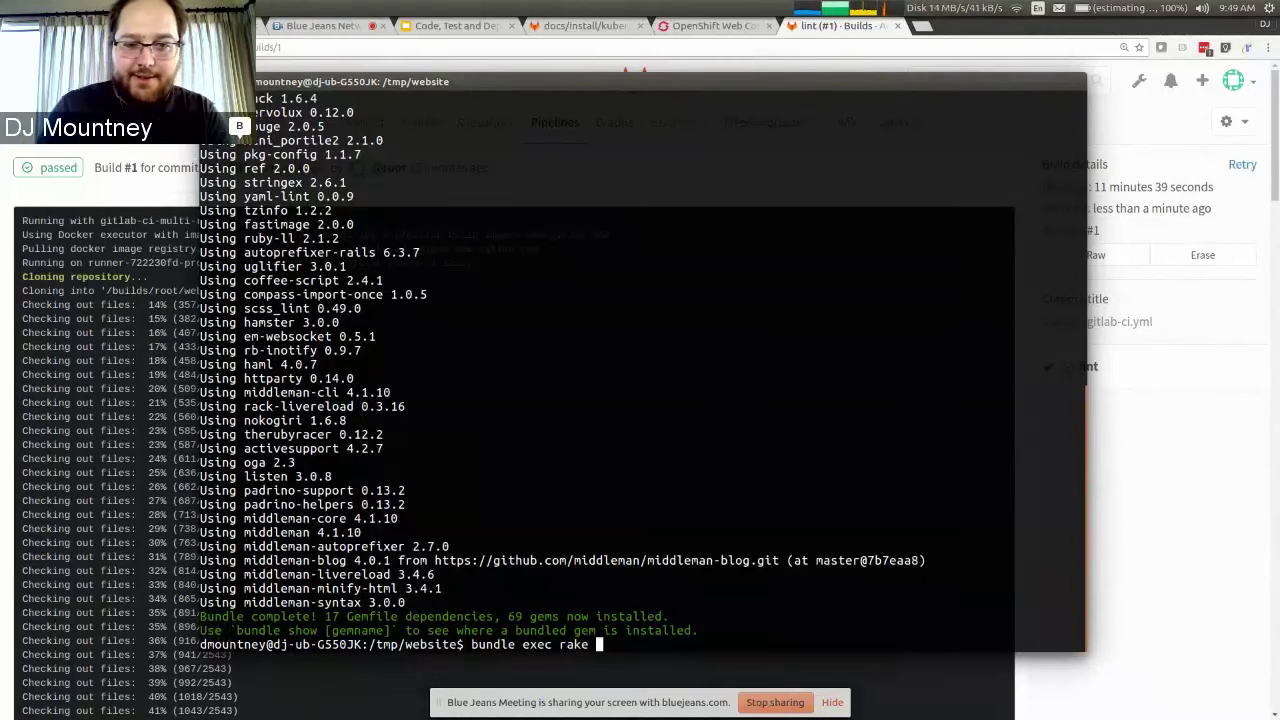
type("new_pos")
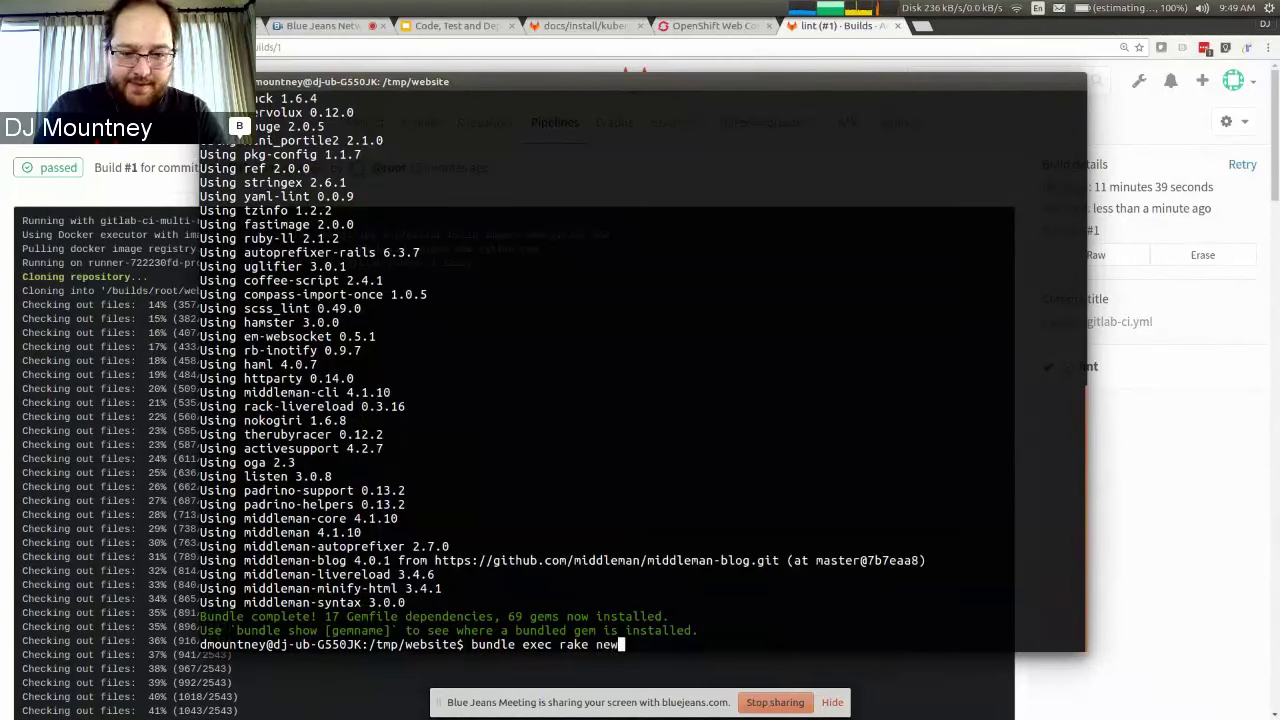
key("BackSpace")
key("BackSpace")
key("BackSpace")
type("post")
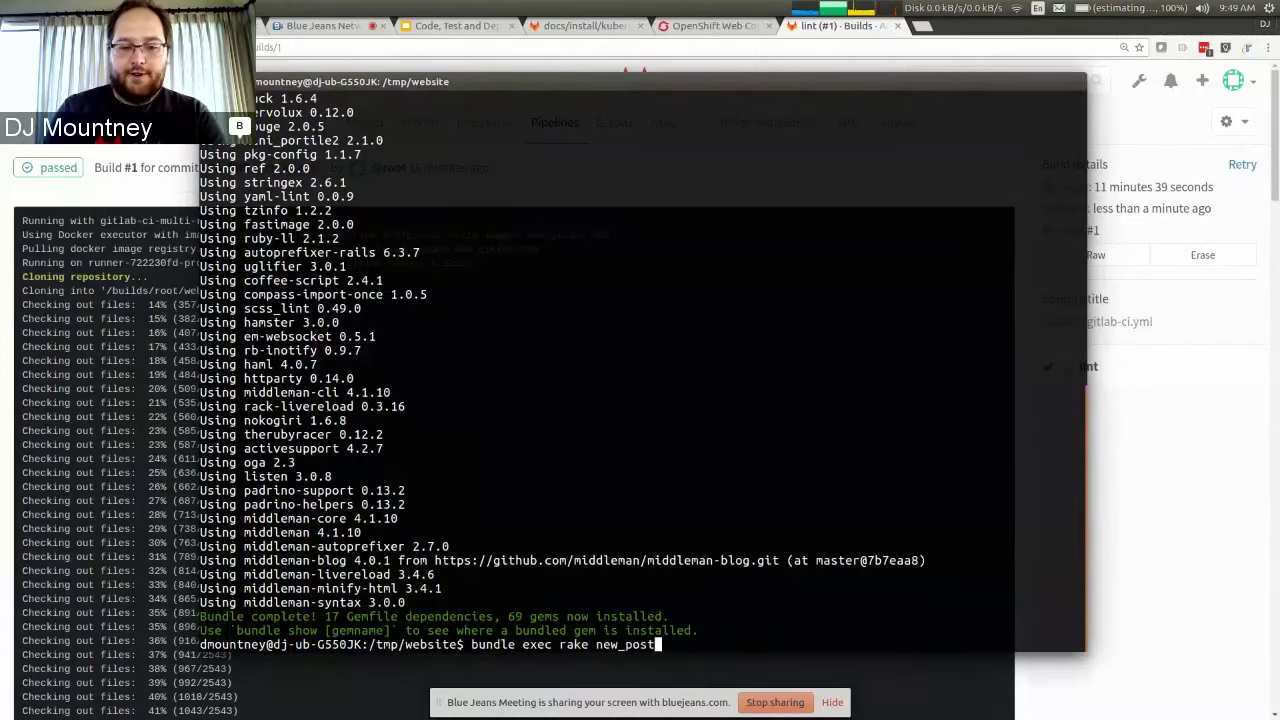
key("Return")
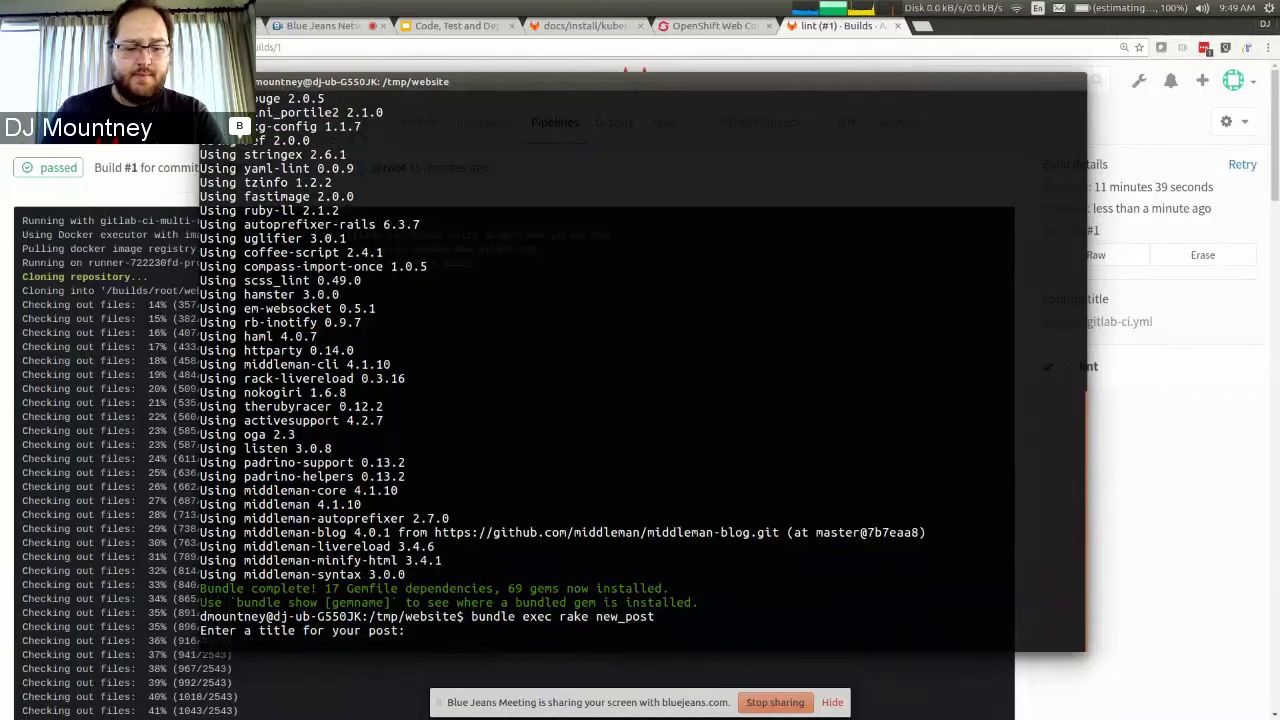
Enter the post title 'GitLab running in OpenShift' to create the post file
type("Open")
key("BackSpace")
key("BackSpace")
key("BackSpace")
key("BackSpace")
type("Gi")
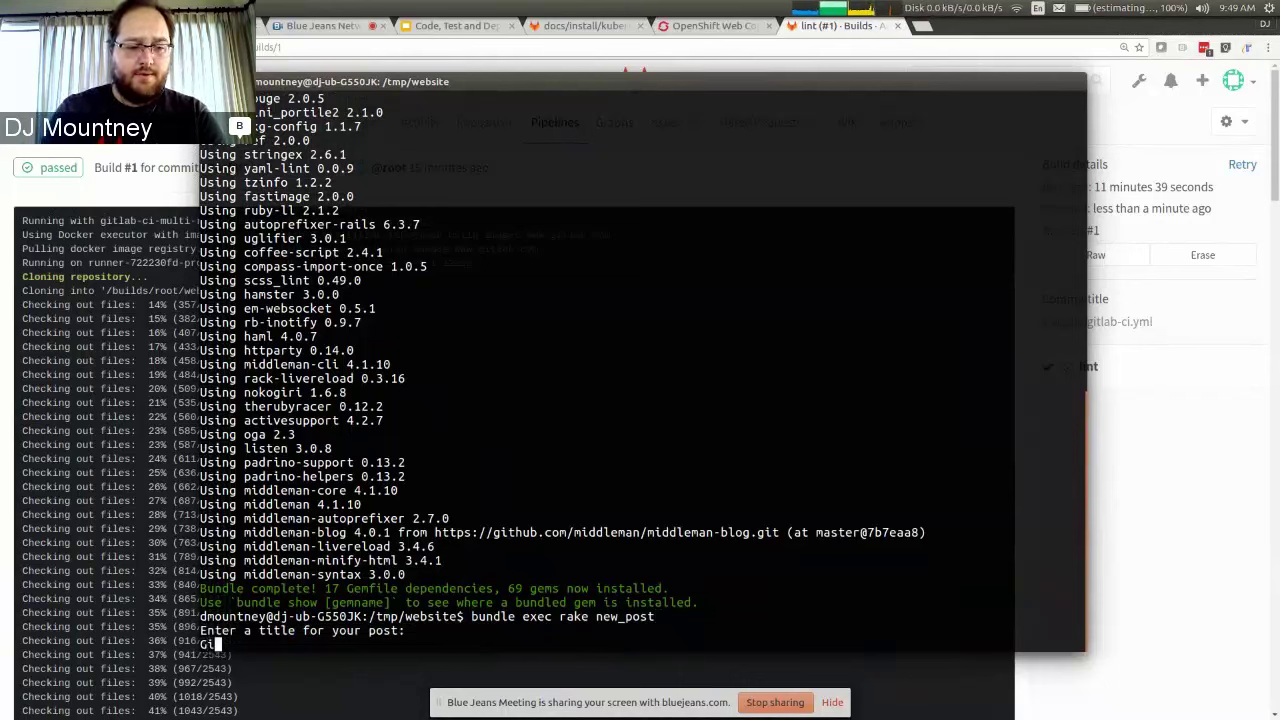
type("tLab runni")
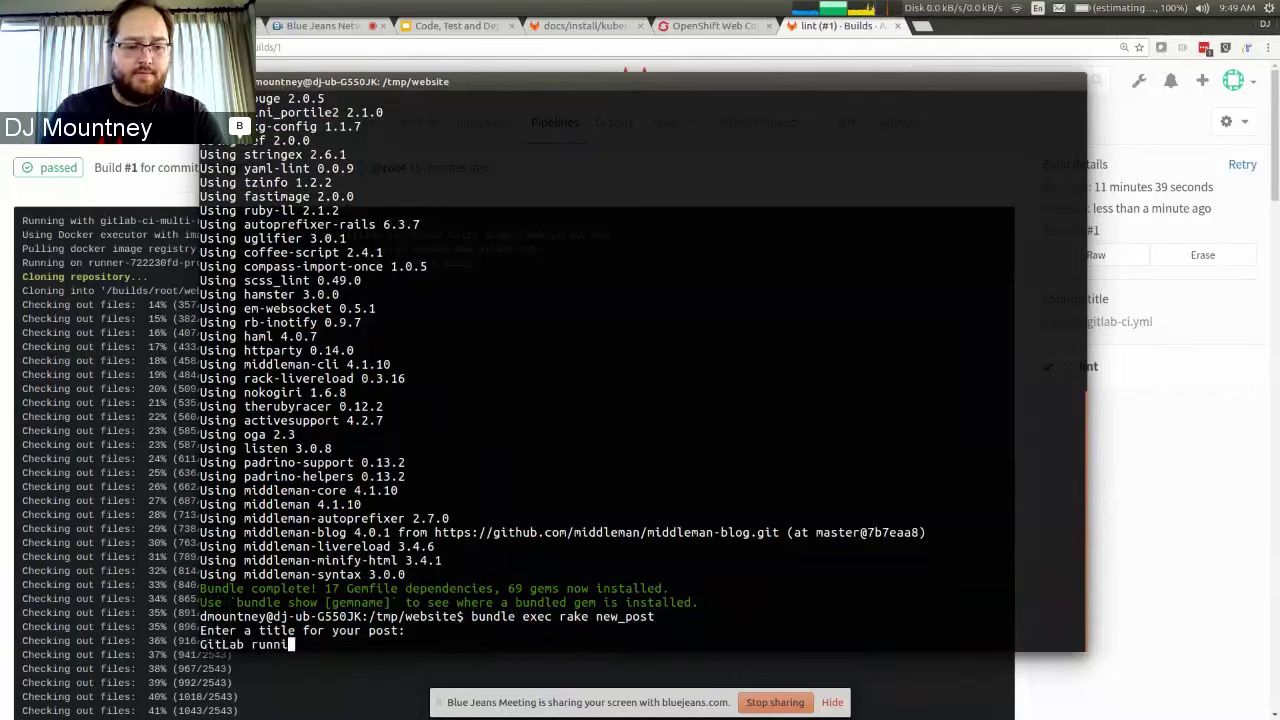
type("ng in OpenShift")
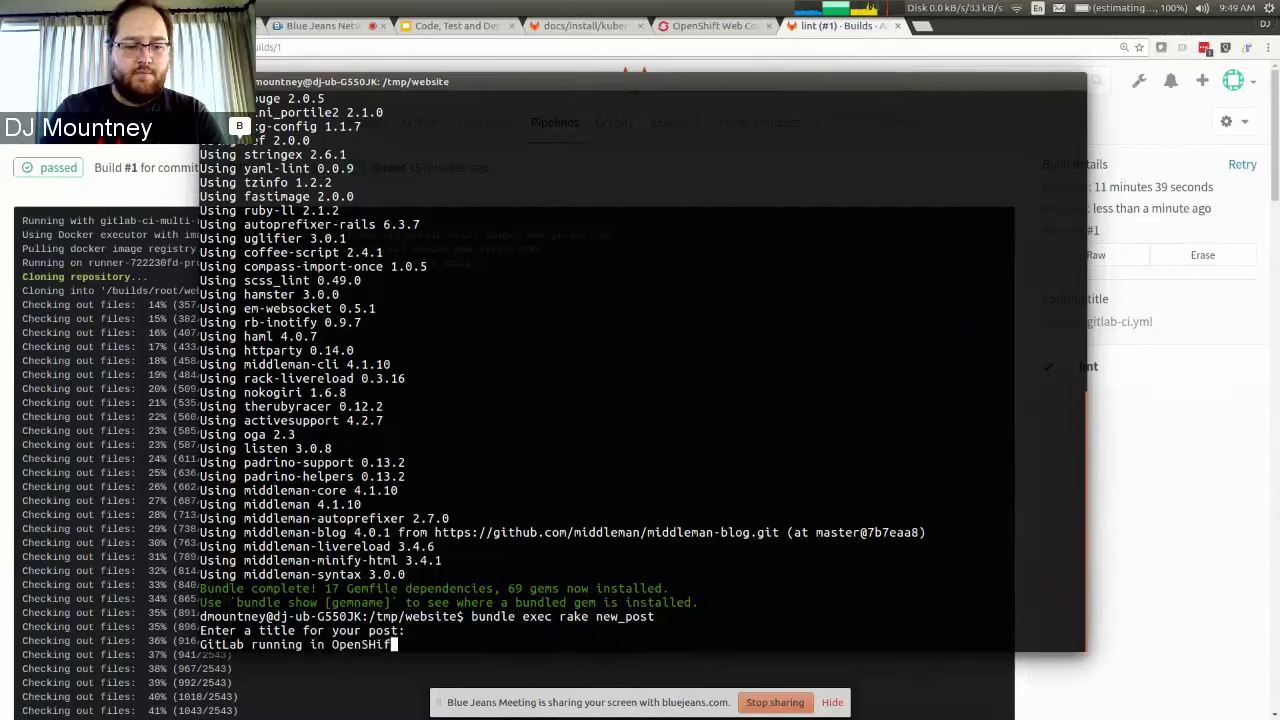
key("BackSpace")
key("BackSpace")
key("BackSpace")
key("BackSpace")
key("BackSpace")
type("Shift")
key("Return")
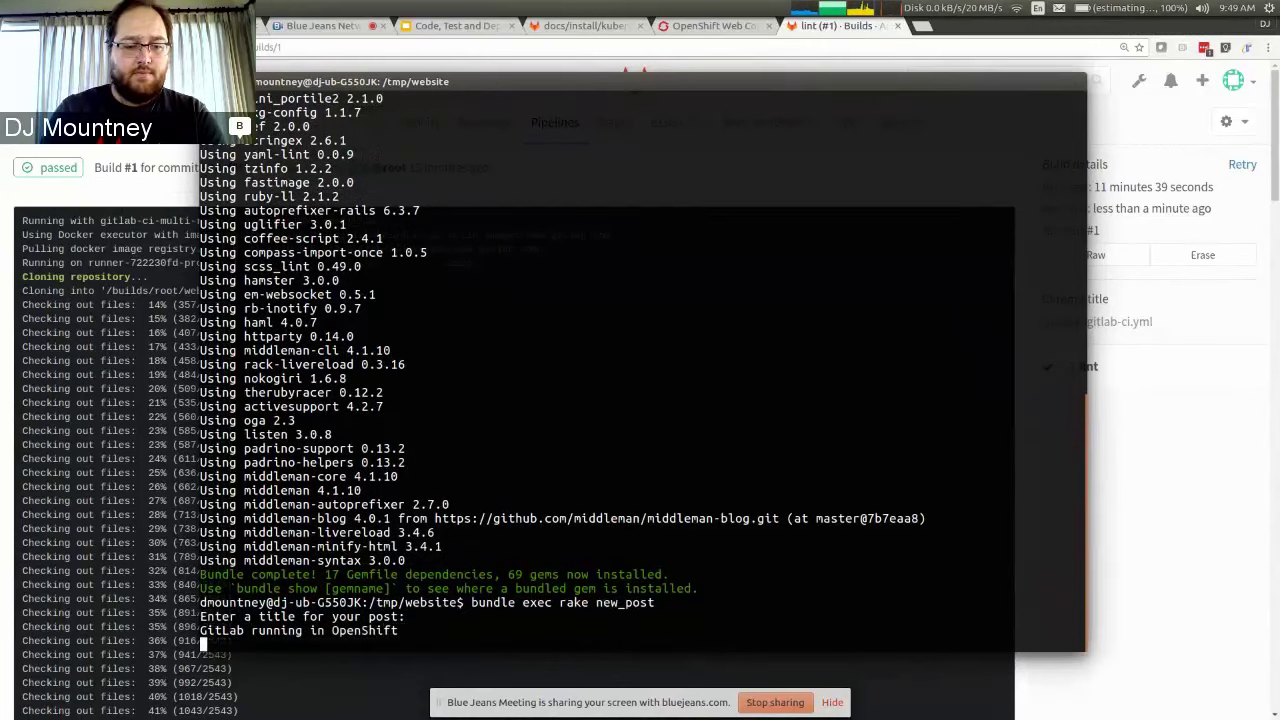
Build a vim command for the new post's file path, 2016-09-22-gitlab-running-in-openshift.html.md
type("vim")
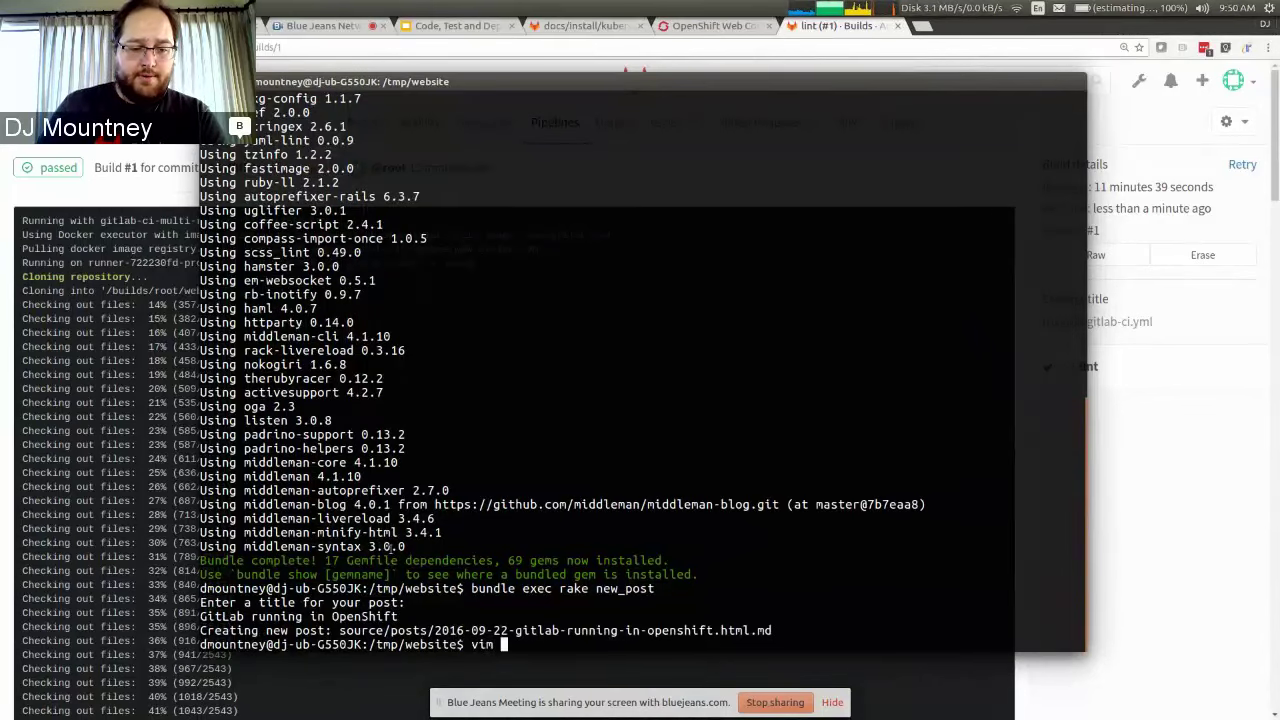
left_click_drag(339, 630, 771, 630)
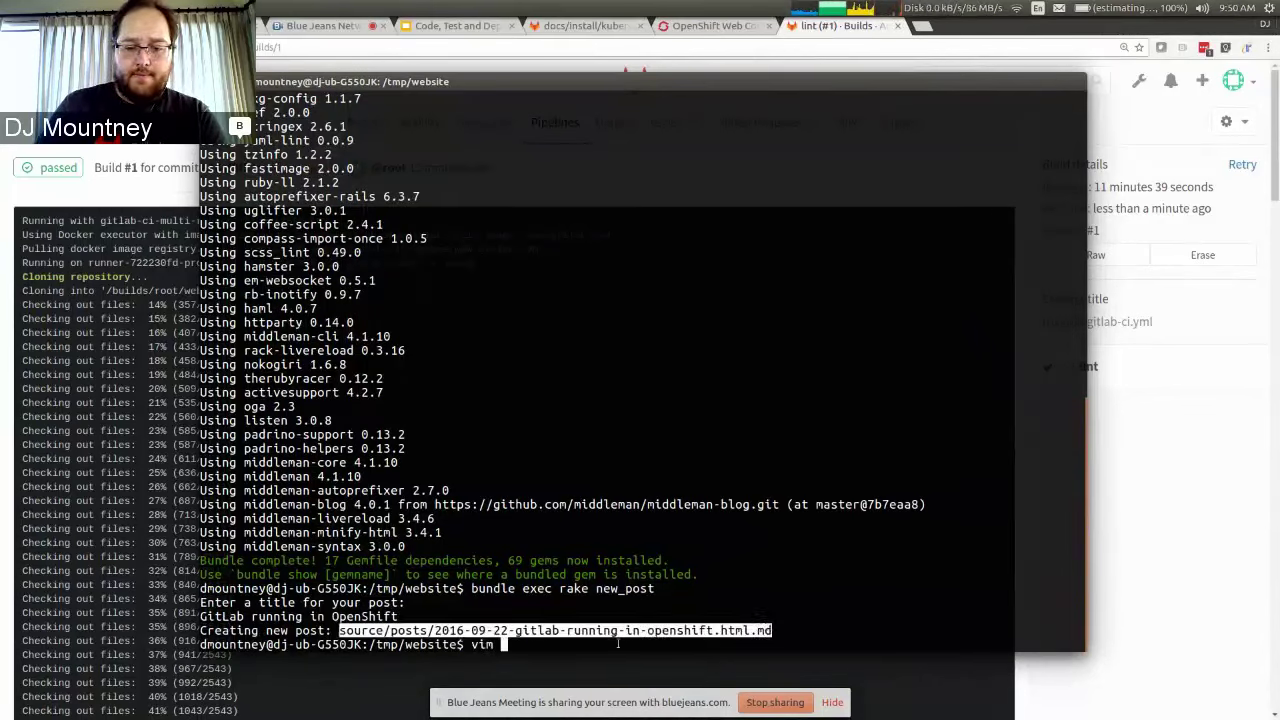
middle_click(580, 645)
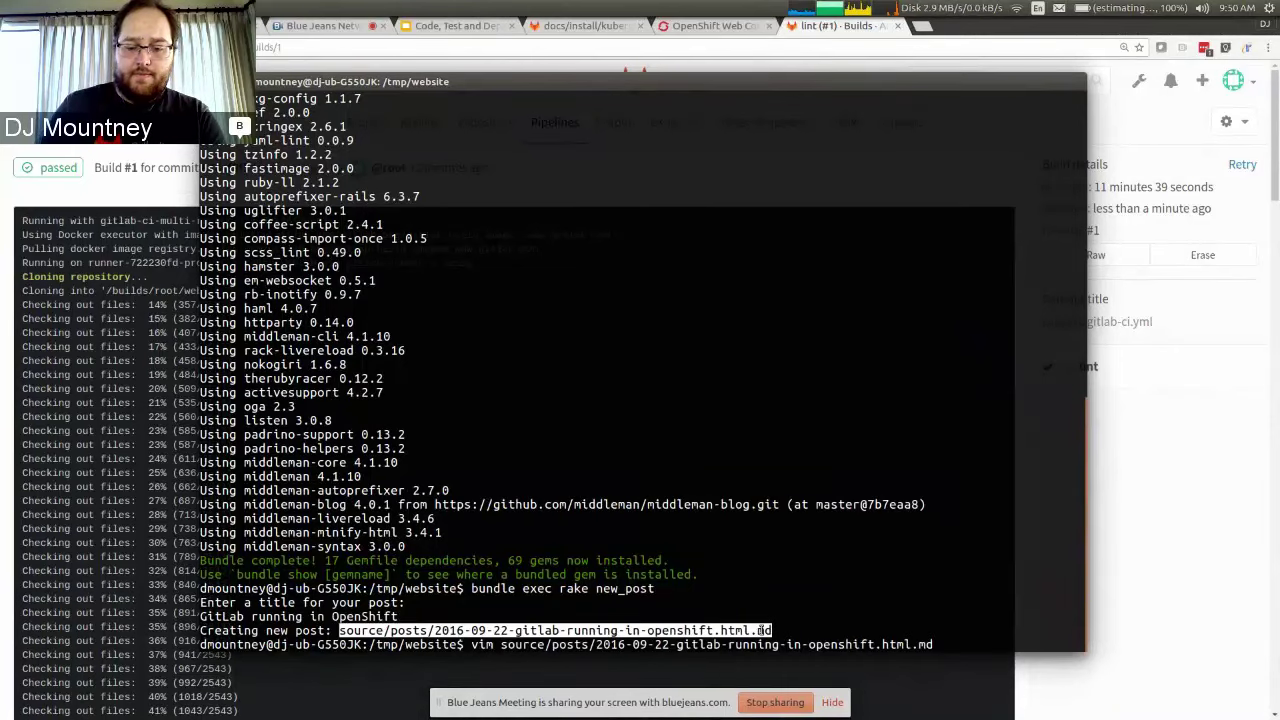
Open the post in vim and fill in the author's name and Twitter handle
key("Return")
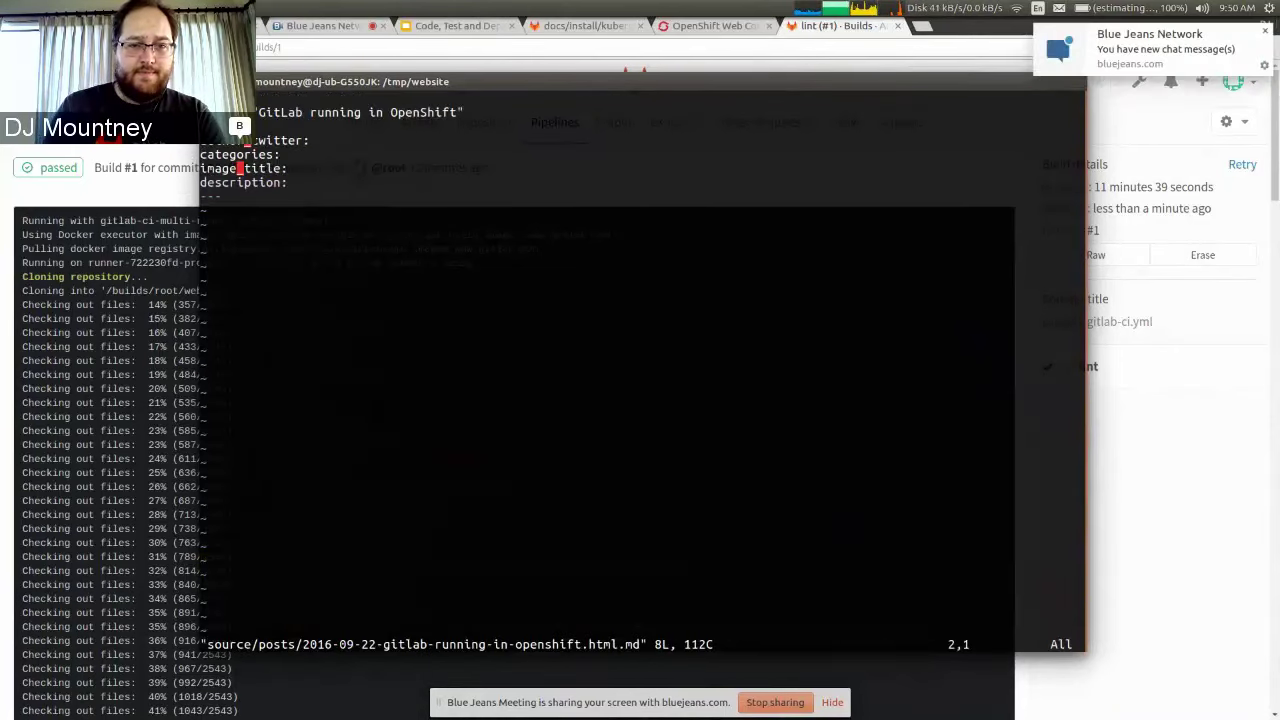
key("j")
key("l")
key("l")
type("a")
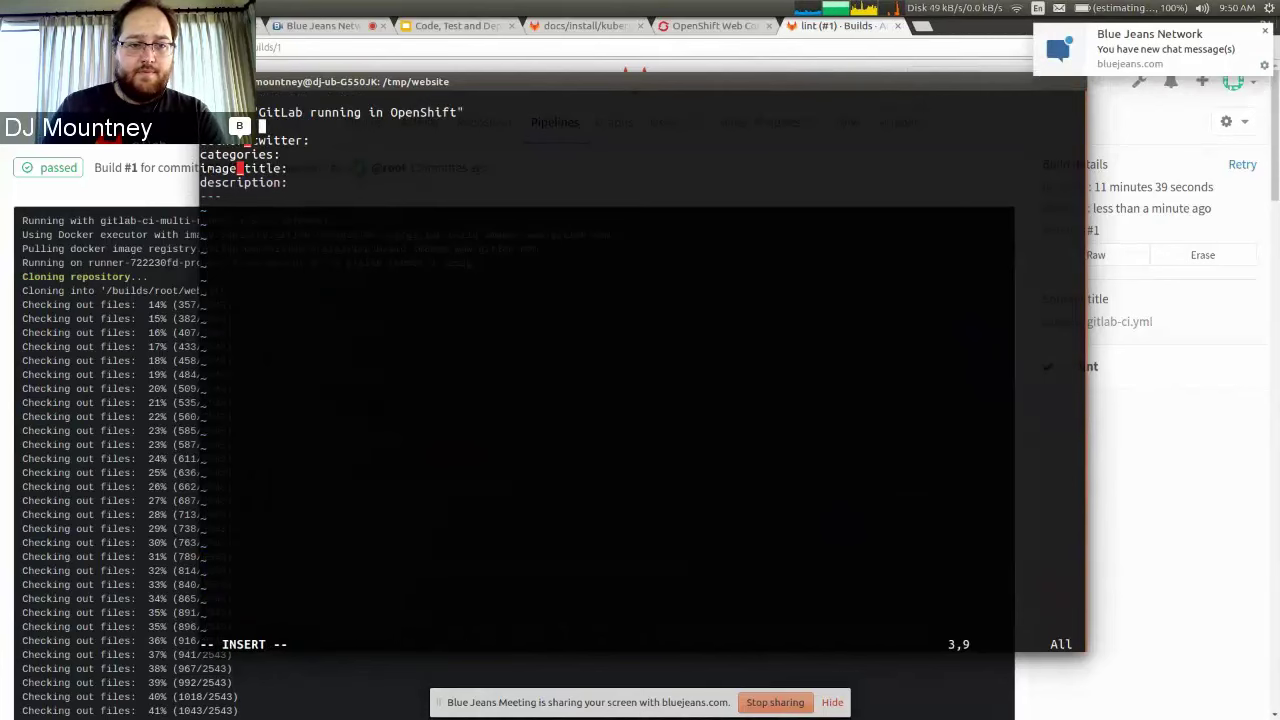
type(" DJ MOuntney")
key("Left")
key("Left")
key("Left")
key("Left")
key("Left")
key("Left")
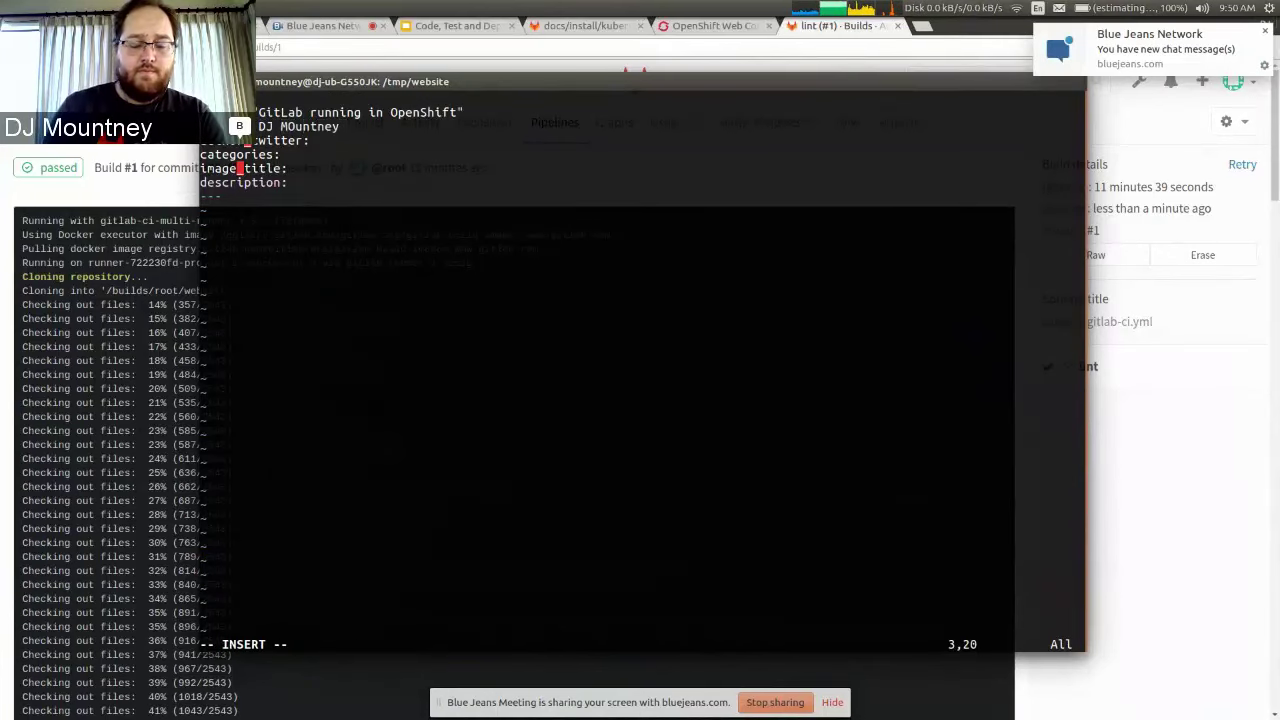
key("BackSpace")
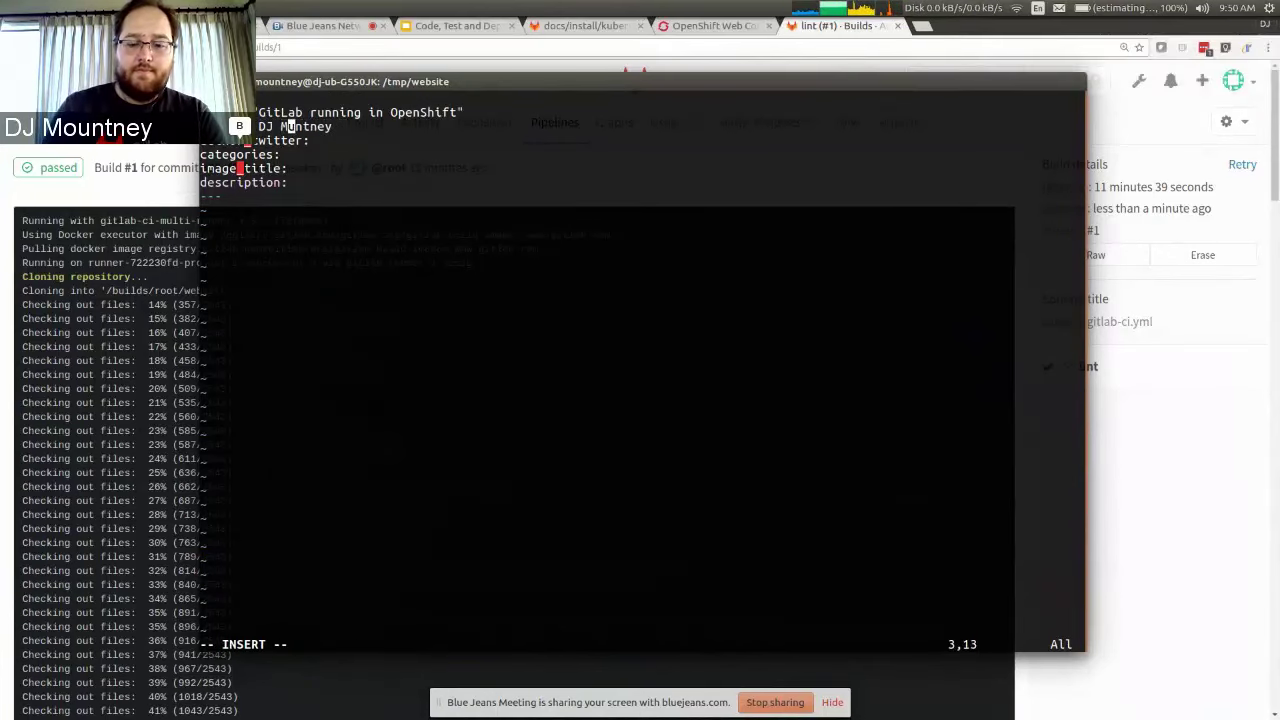
type("o")
key("Down")
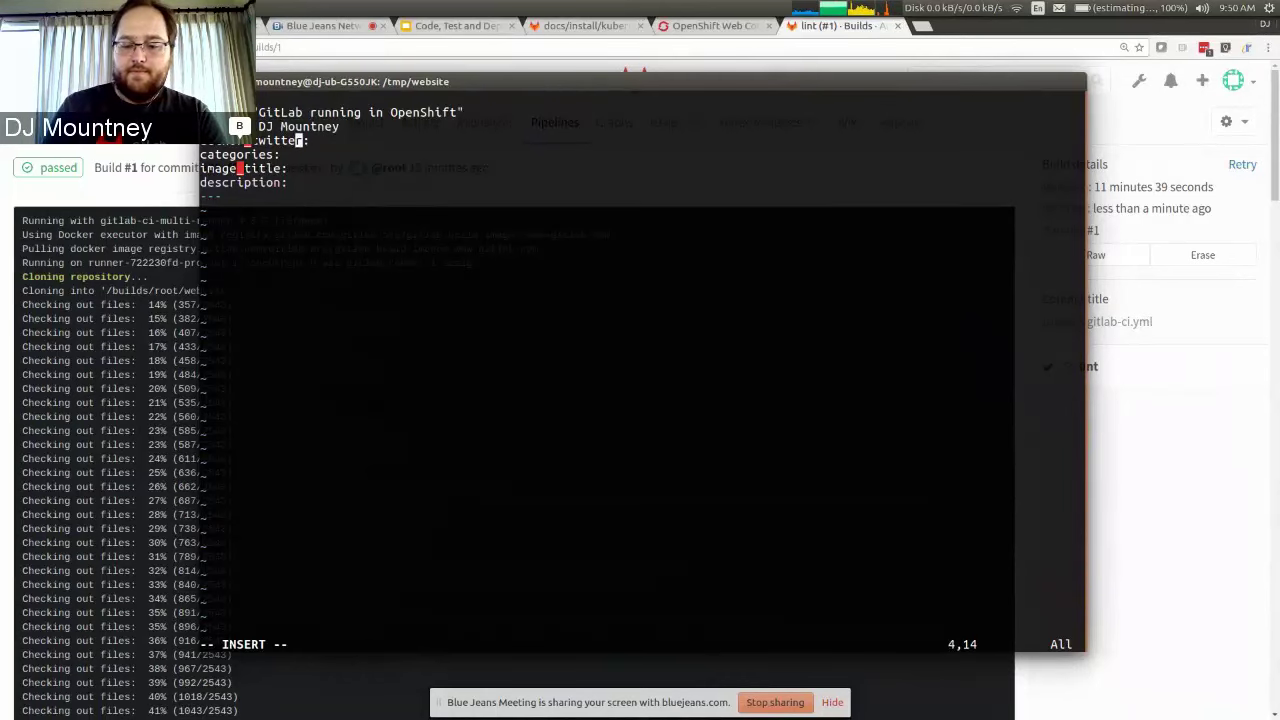
type("a")
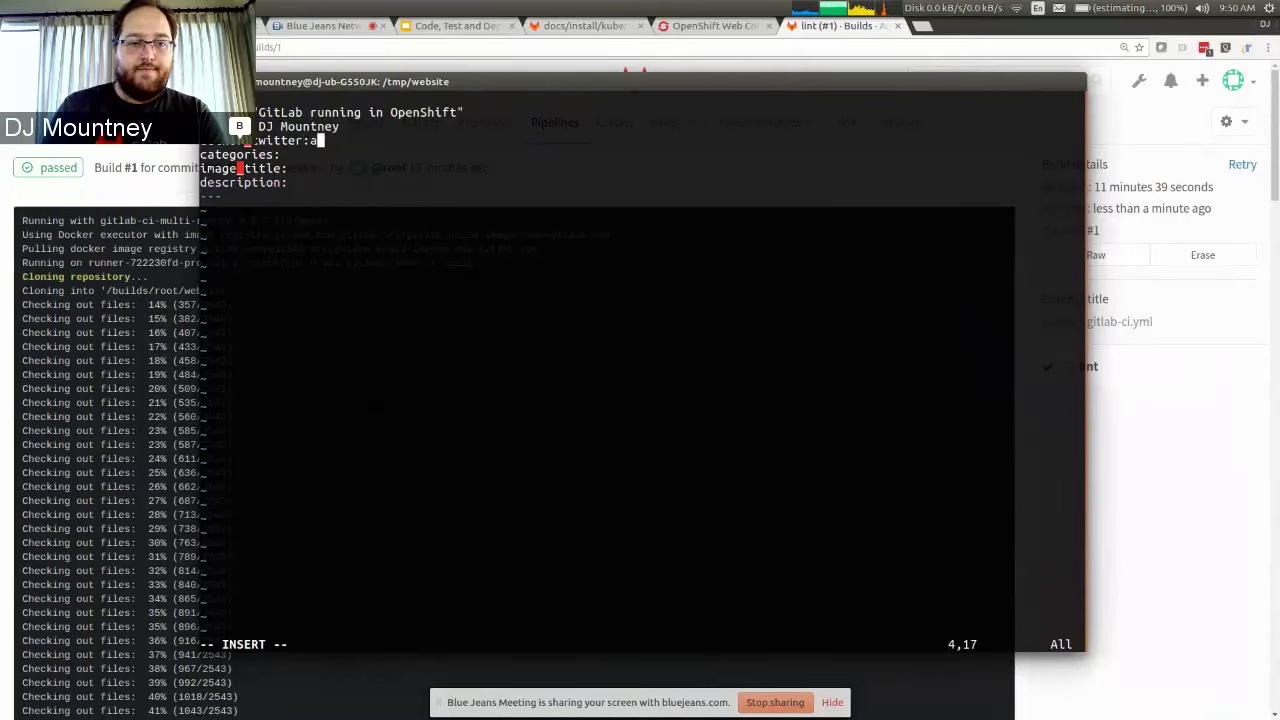
type(" twk3")
Delete the description front-matter line and start new lines after the closing ---
key("Down")
key("Down")
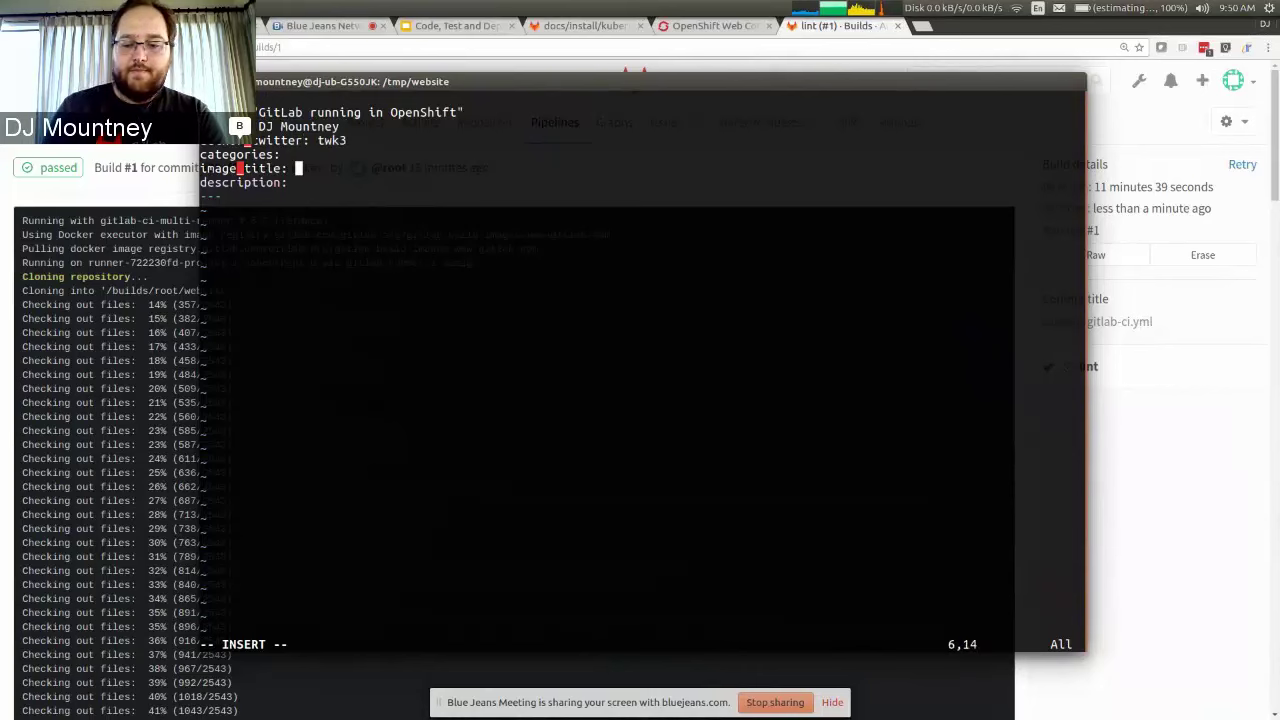
key("Down")
key("Escape")
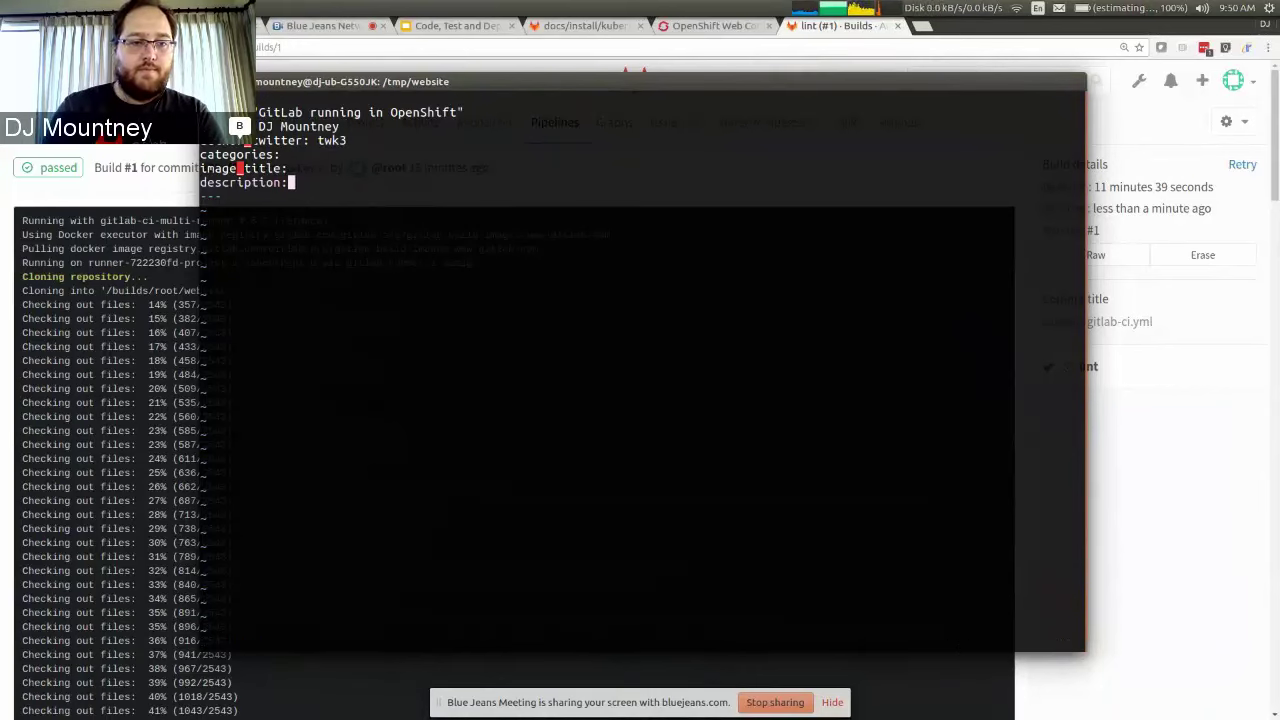
key("d")
key("d")
key("A")
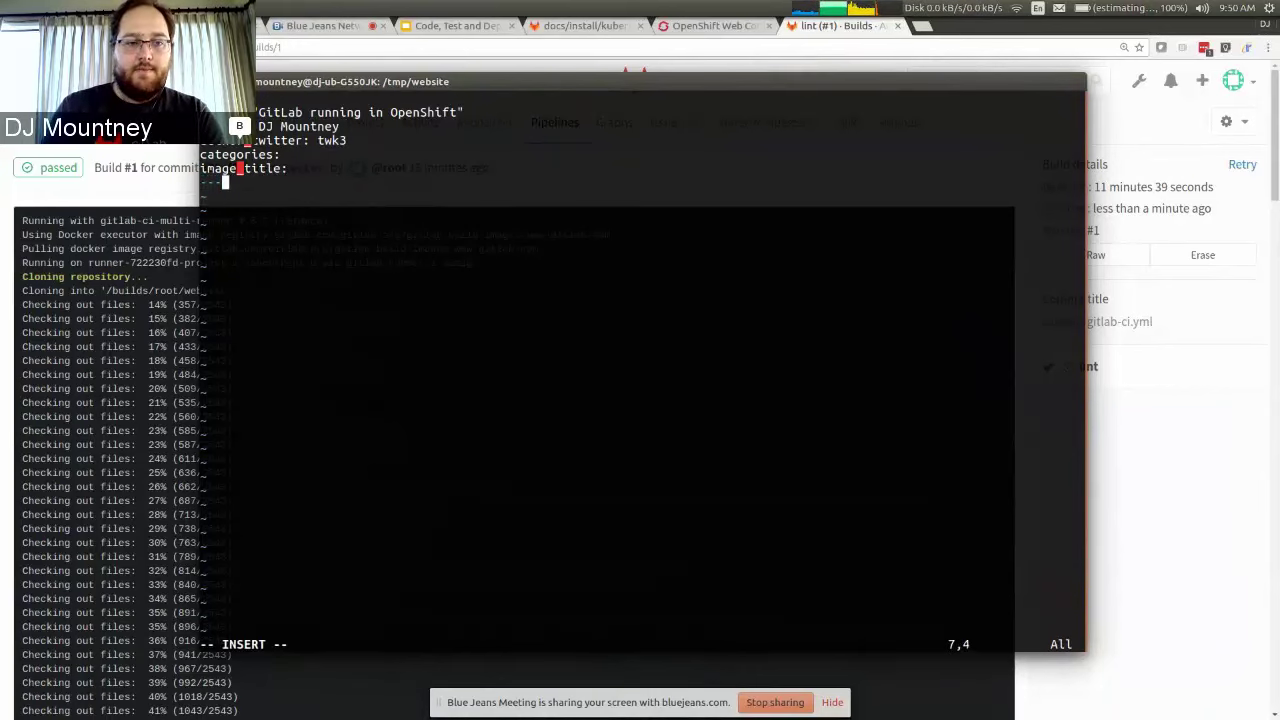
key("Return")
key("Return")
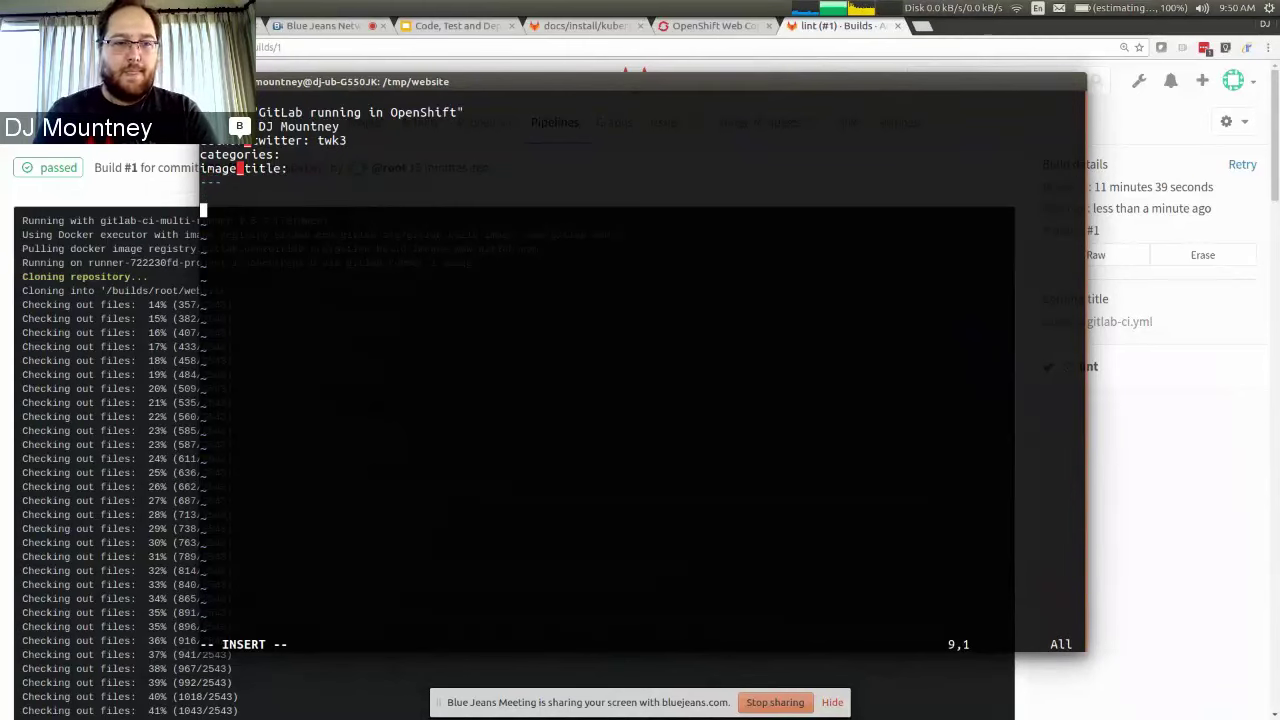
Add 'Description', a <!-- more --> marker and 'More Content', then save and quit with :wq
type("Description")
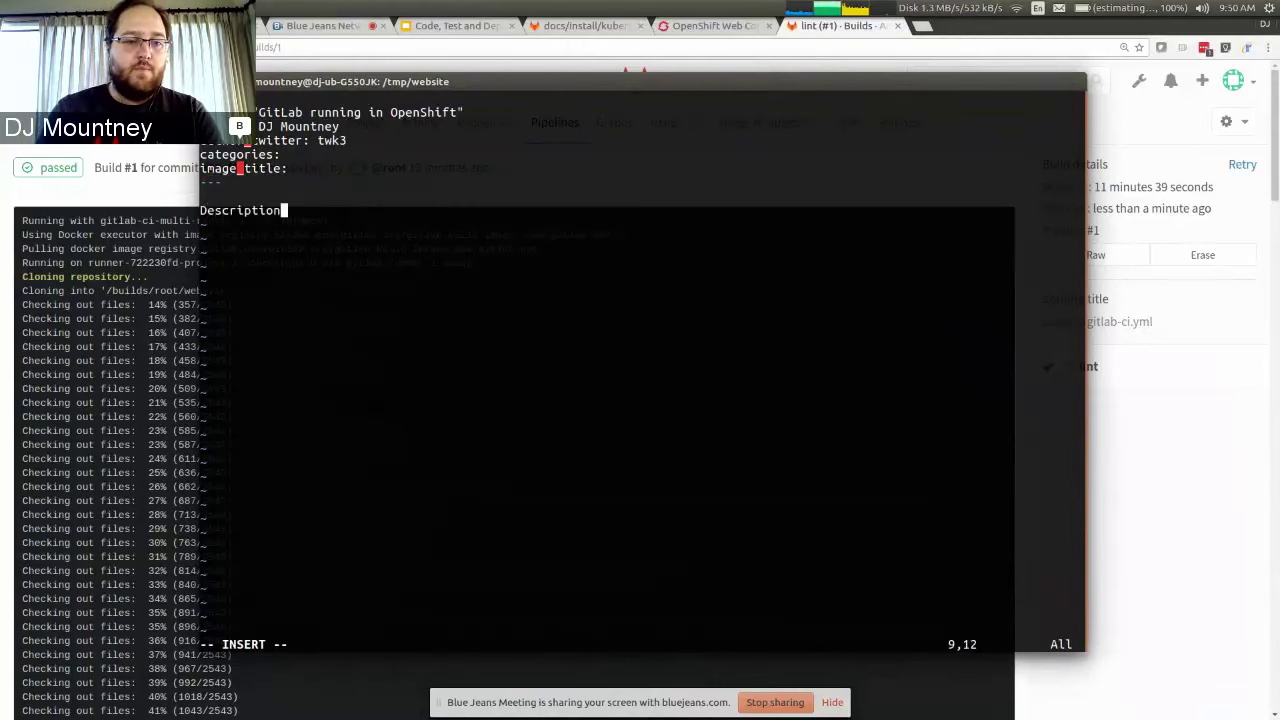
key("Return")
key("Return")
type("<!")
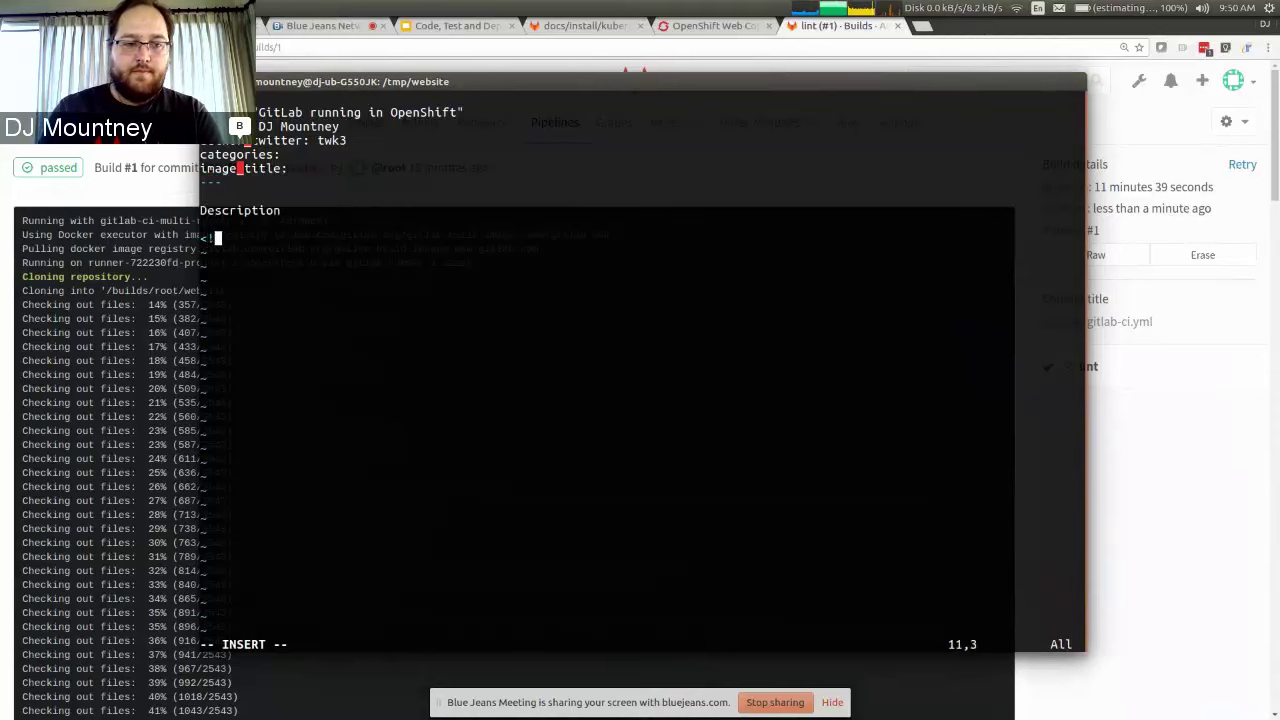
type("-- more ")
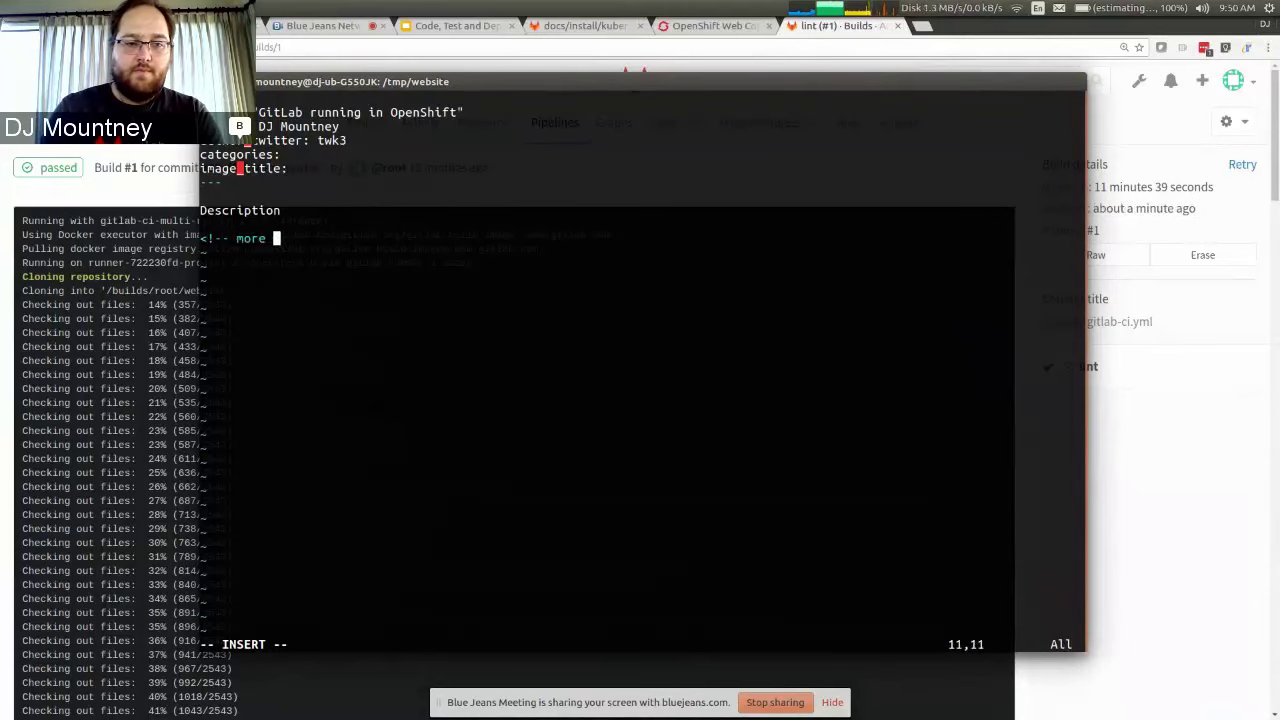
type("-->")
key("Return")
key("Return")
type("More")
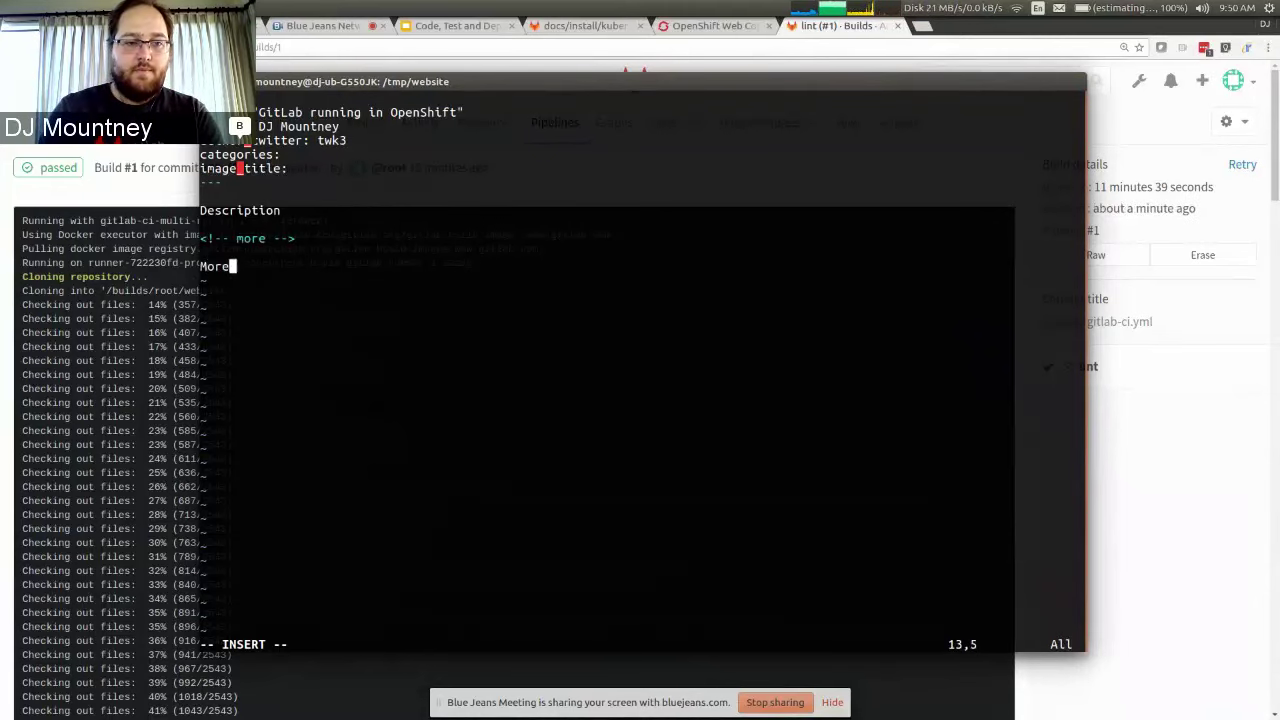
type(" Content")
key("Escape")
type(":wq")
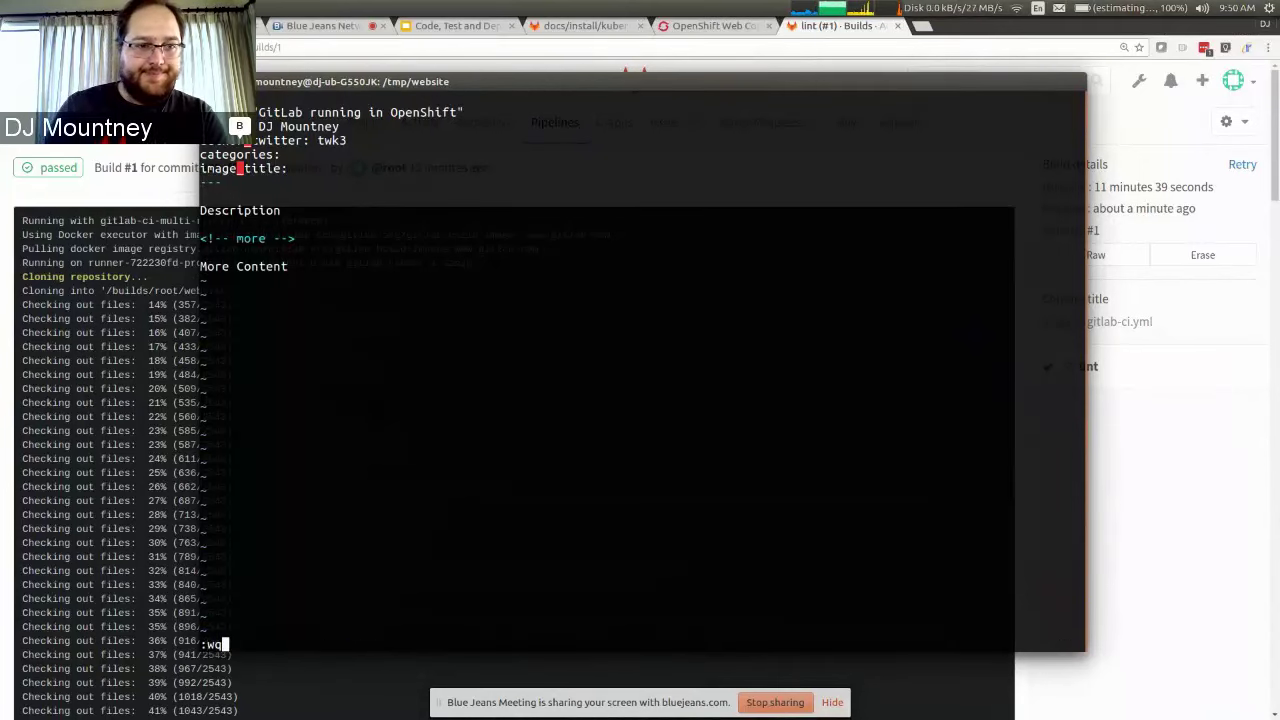
key("Return")
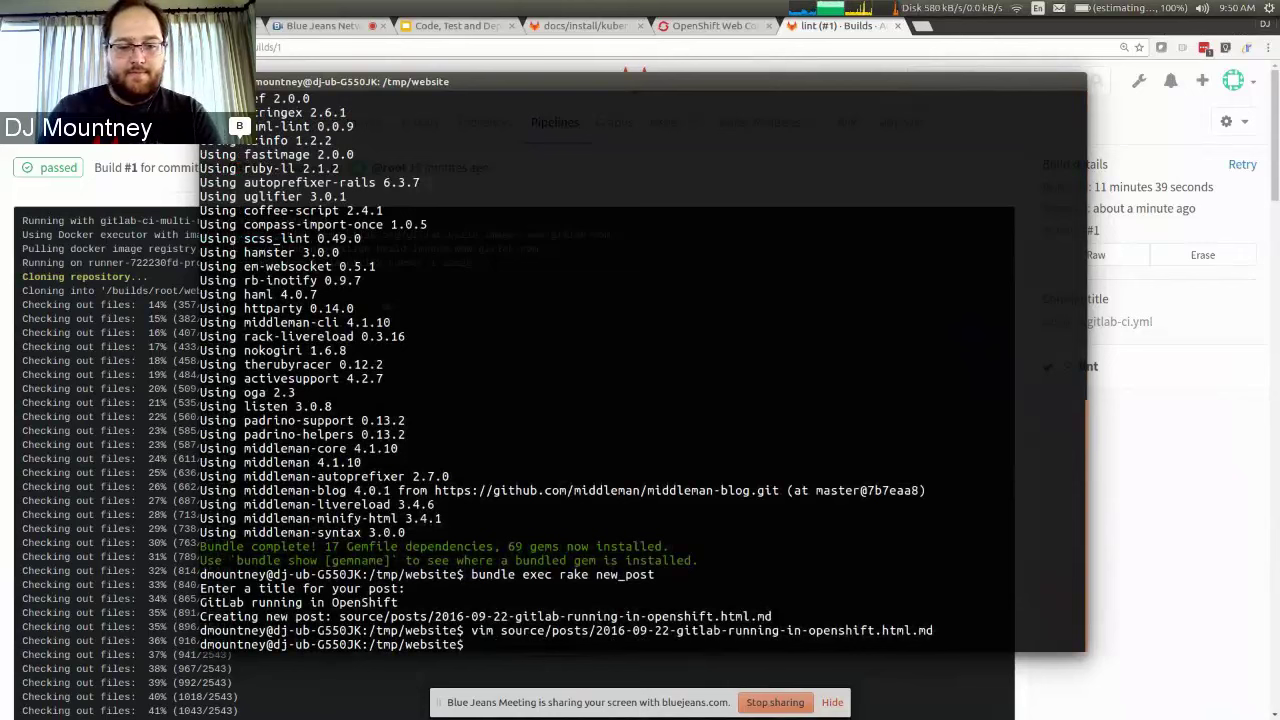
Create and switch to a new git branch named openshift-blog-post
type("git checkout")
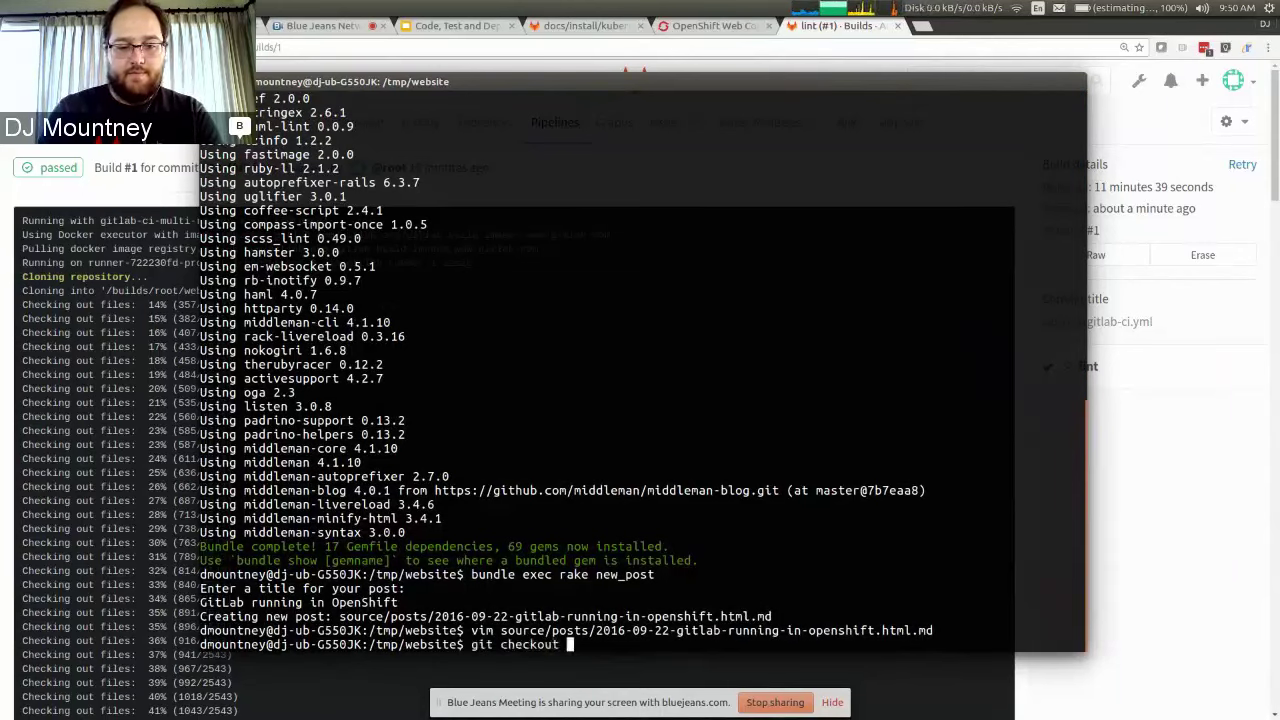
type(" -b ")
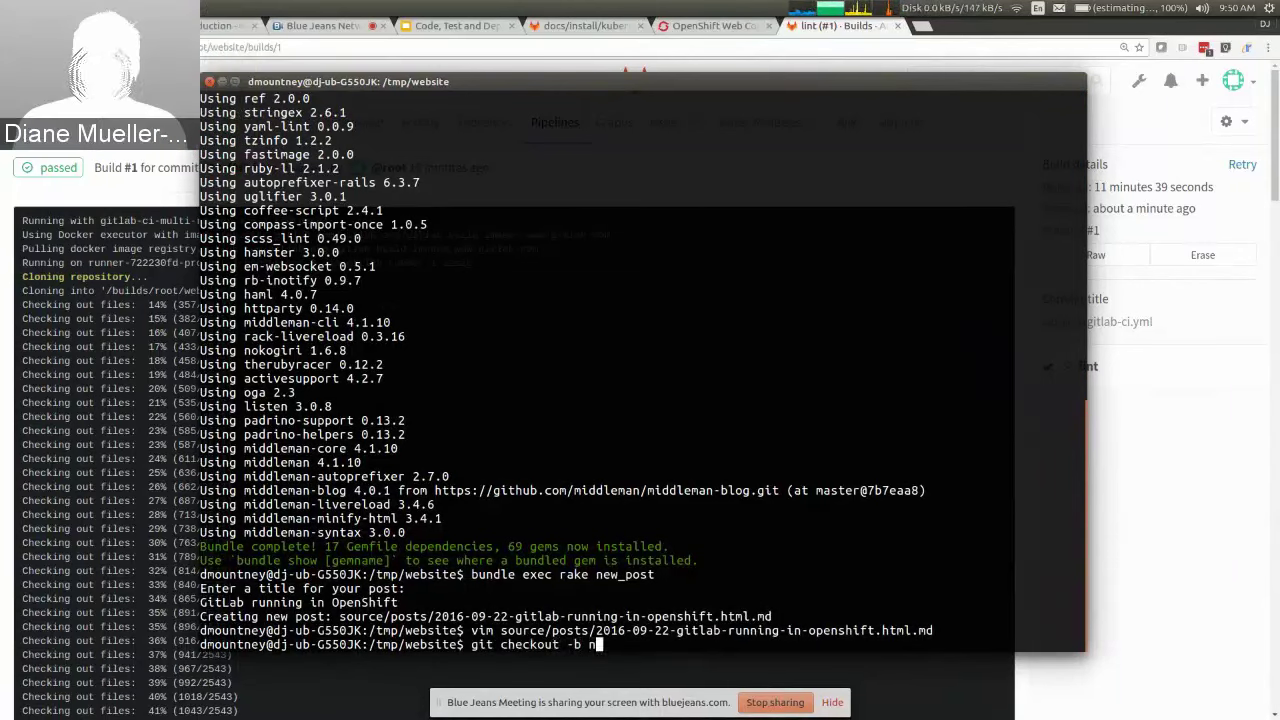
type("openshift-blob")
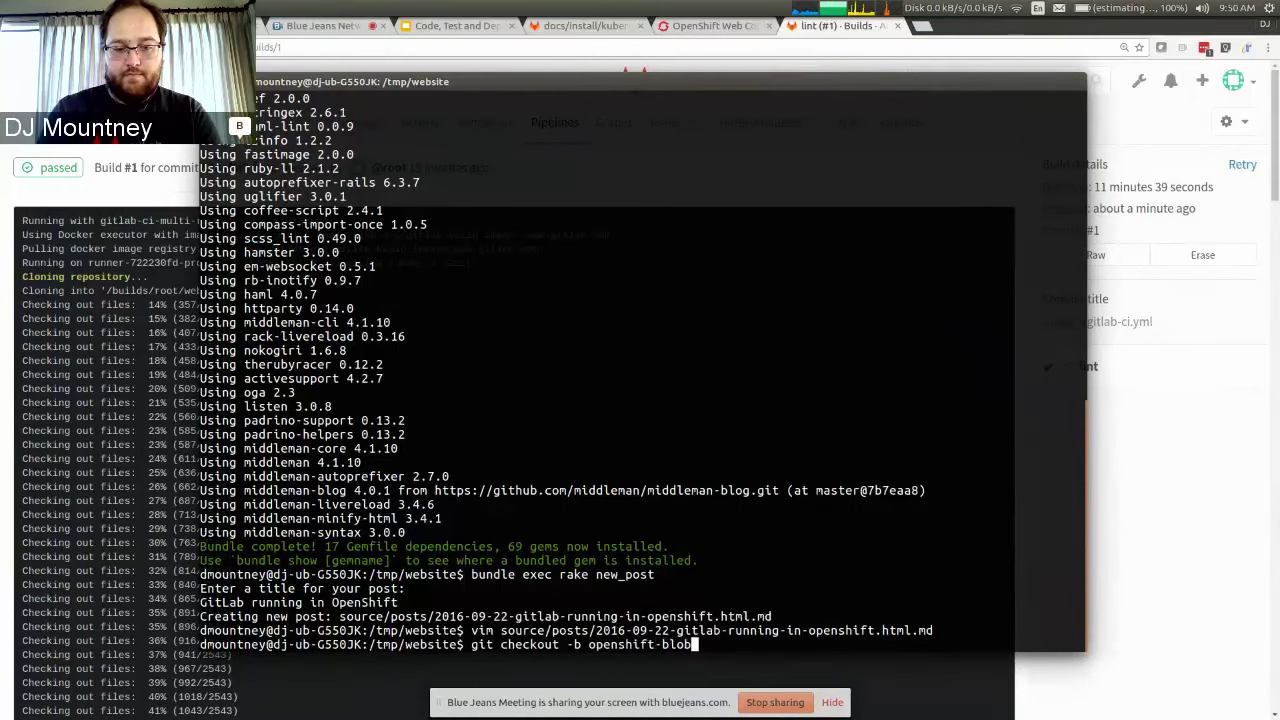
key("BackSpace")
type("g-post")
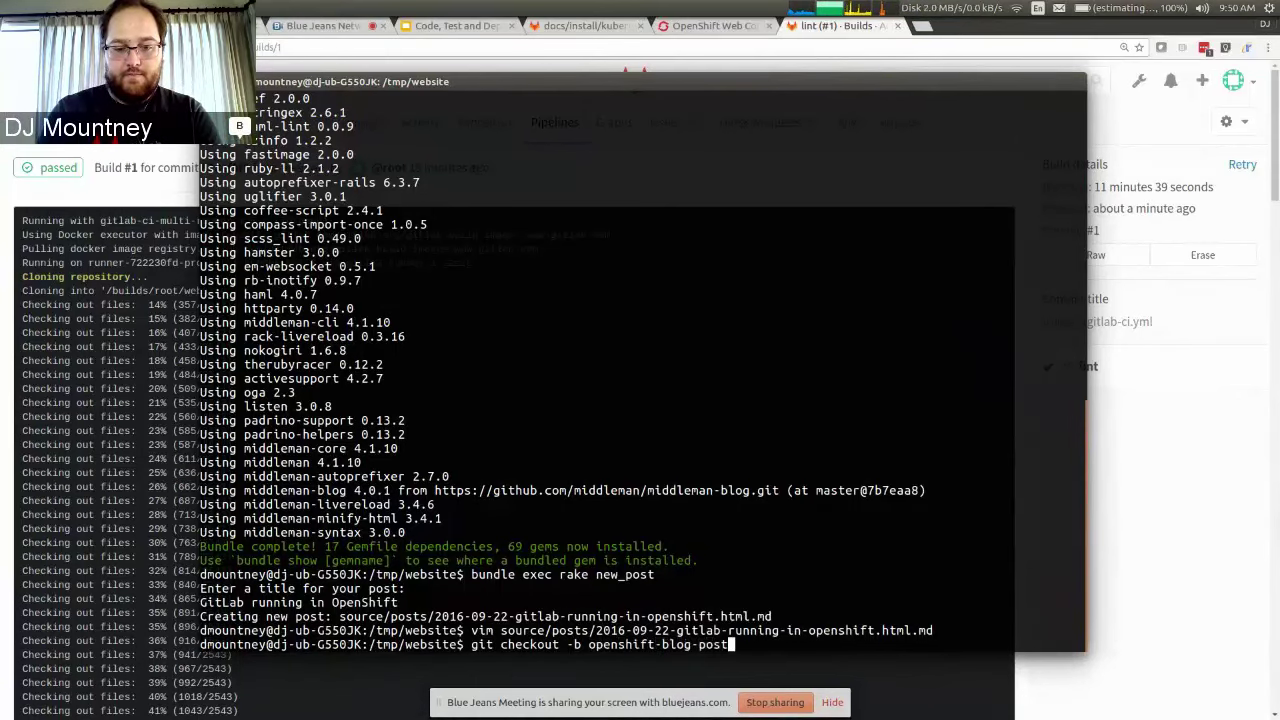
key("Return")
Stage all changes with 'git add .' and type the commit message 'adding openshift blog post'
type("ad")
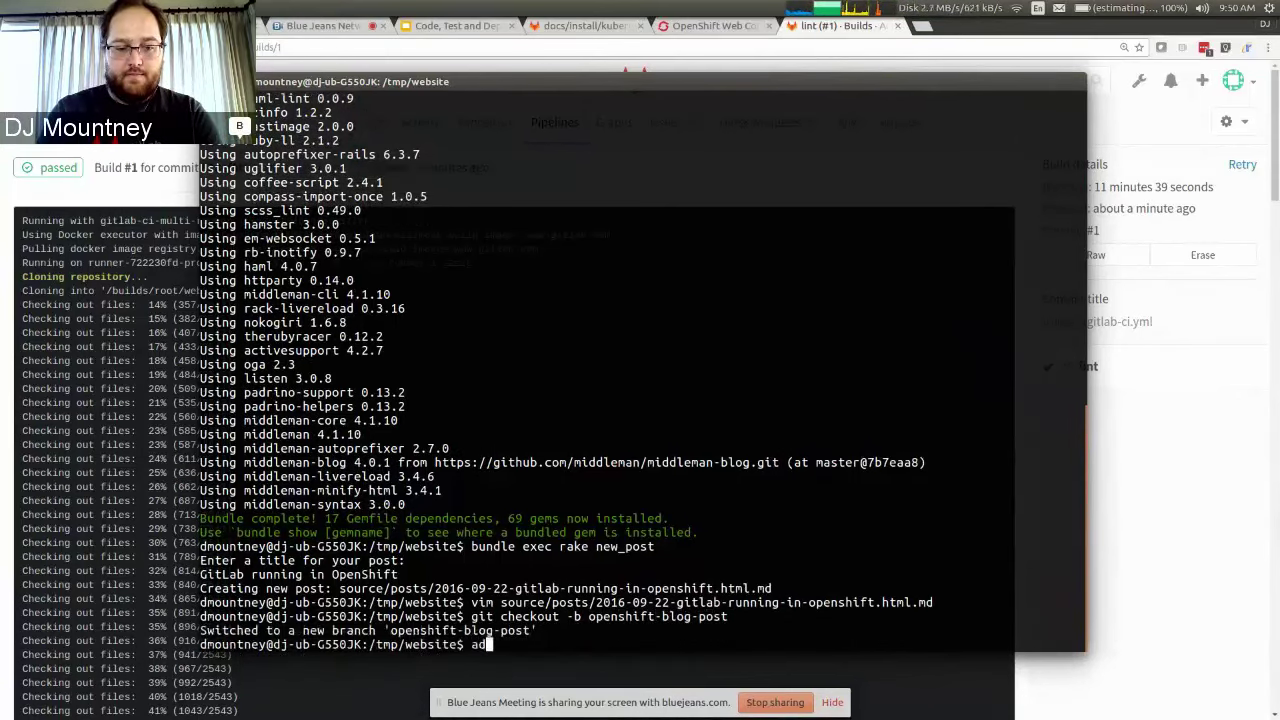
key("BackSpace")
key("BackSpace")
type("git add .")
key("Return")
type("gi")
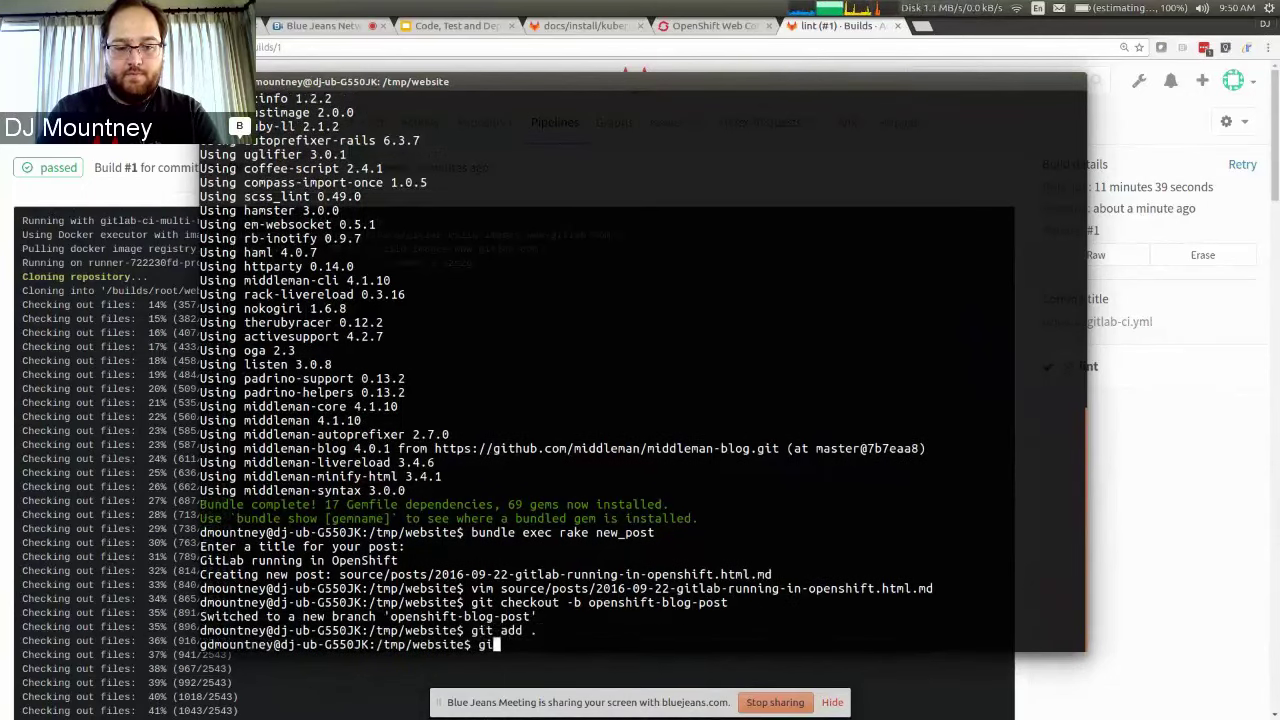
type("t co")
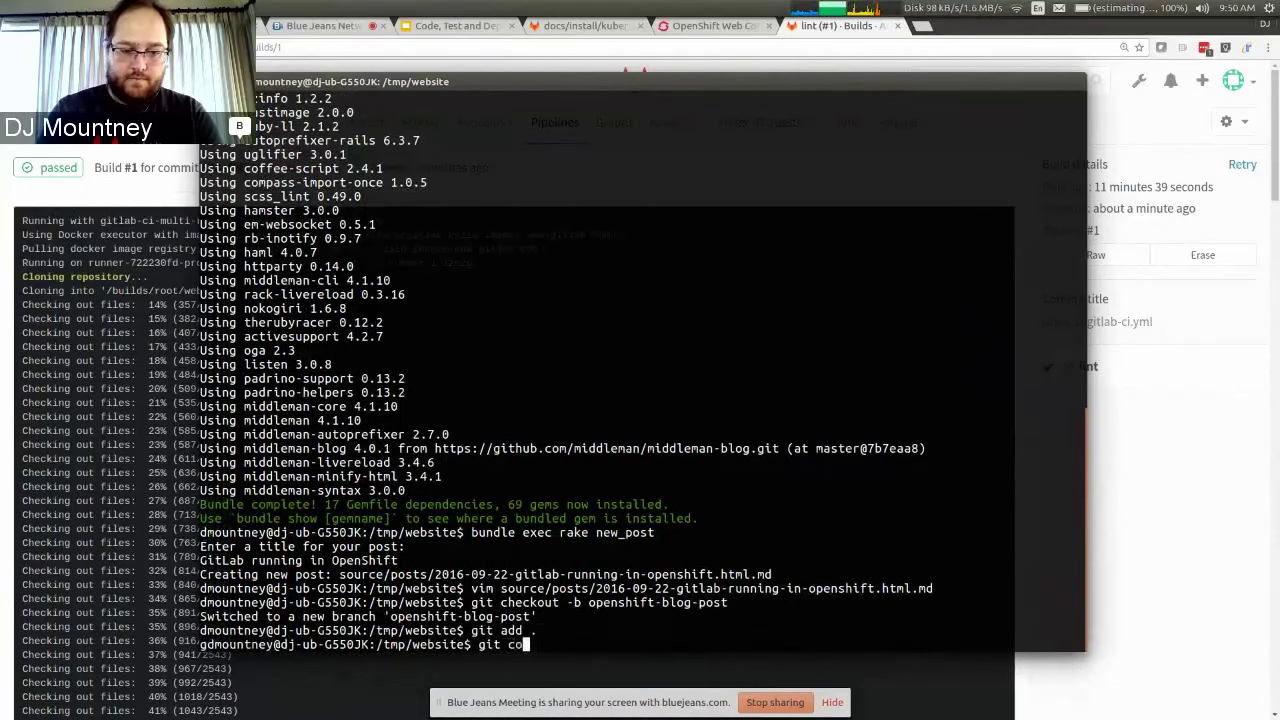
type("mmit -m 'addi")
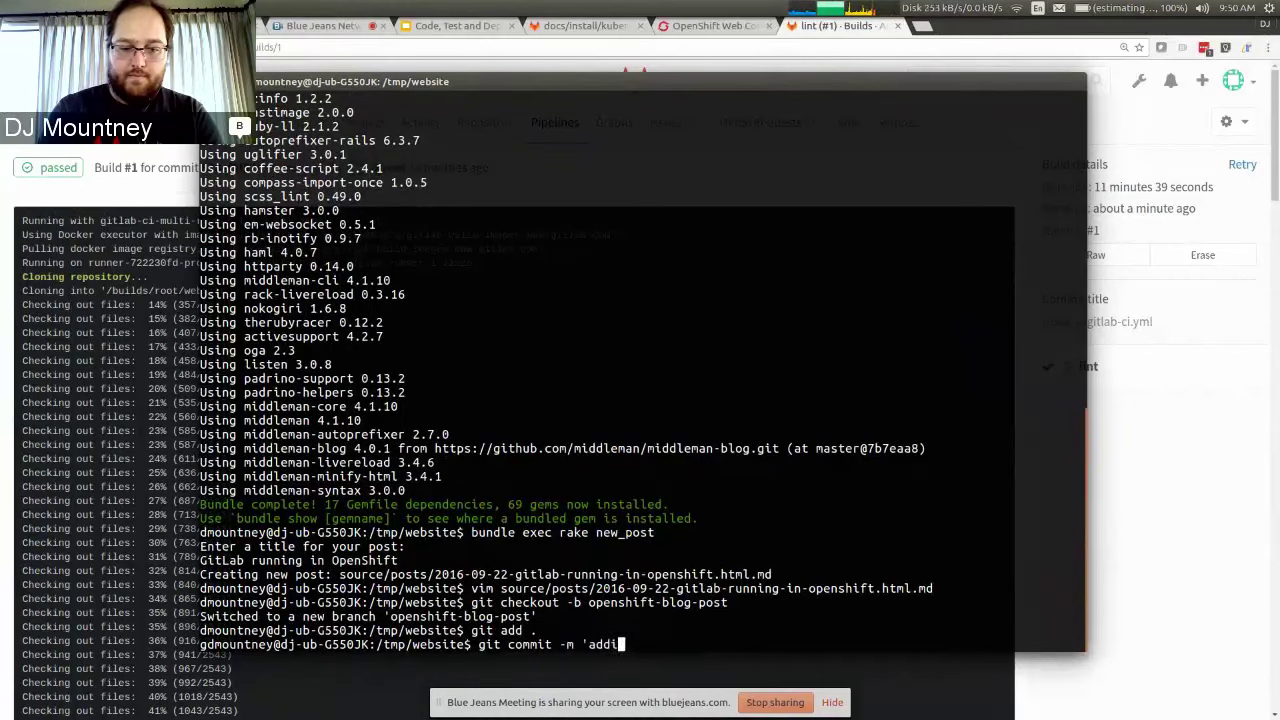
type("ng openshift blo")
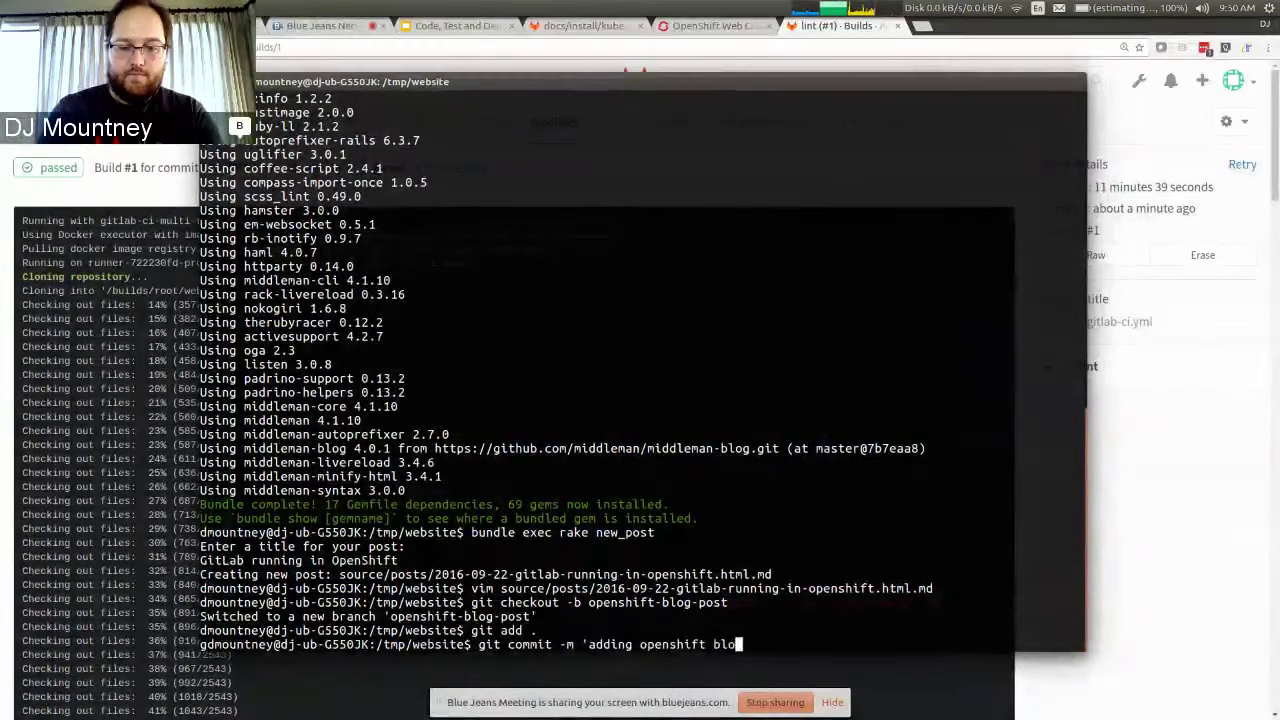
type("g post'")
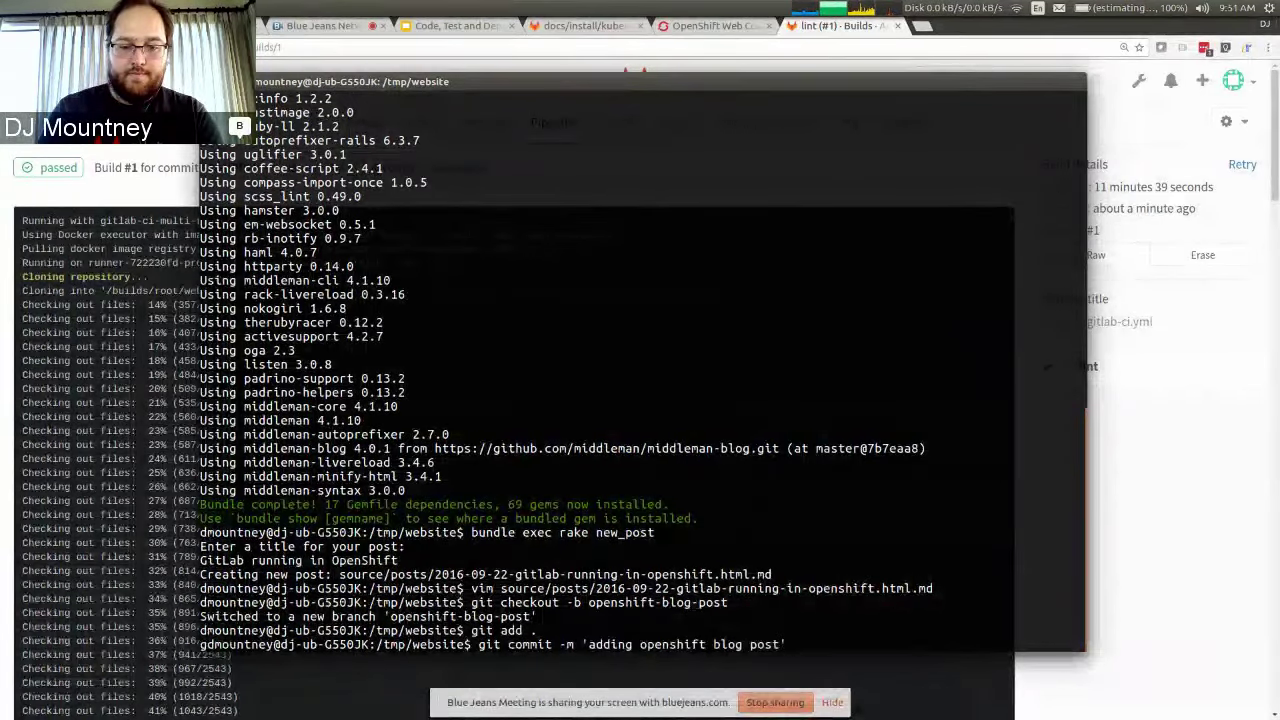
Commit, then push openshift-blog-post to origin with -u, entering the GitLab username and password
key("Return")
type("git push -")
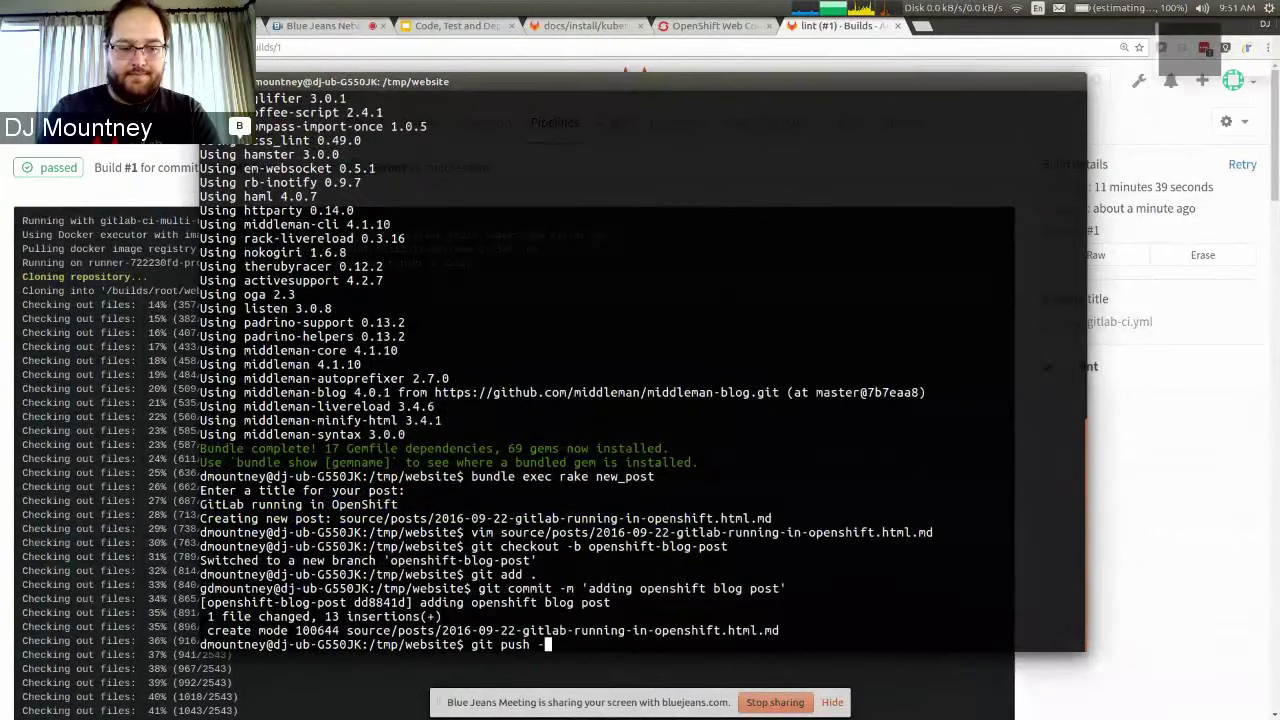
key("BackSpace")
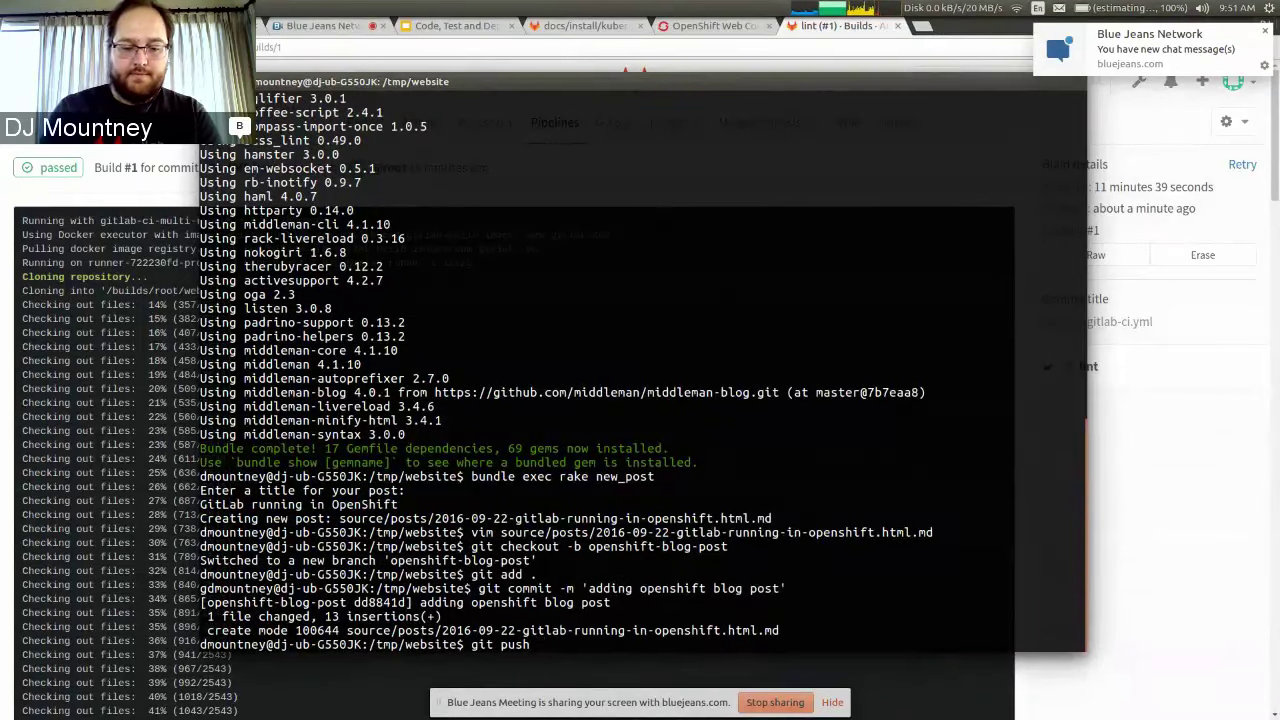
type("-u origin ")
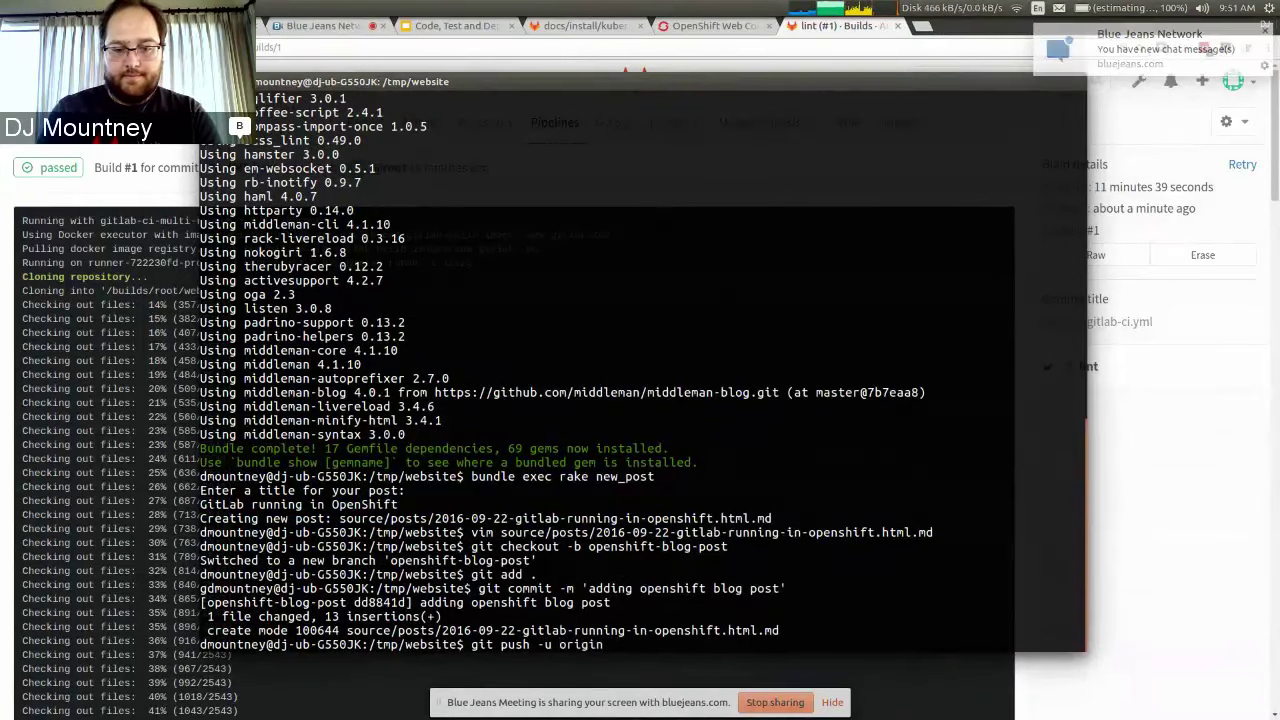
type("openshift-blog-post")
key("Return")
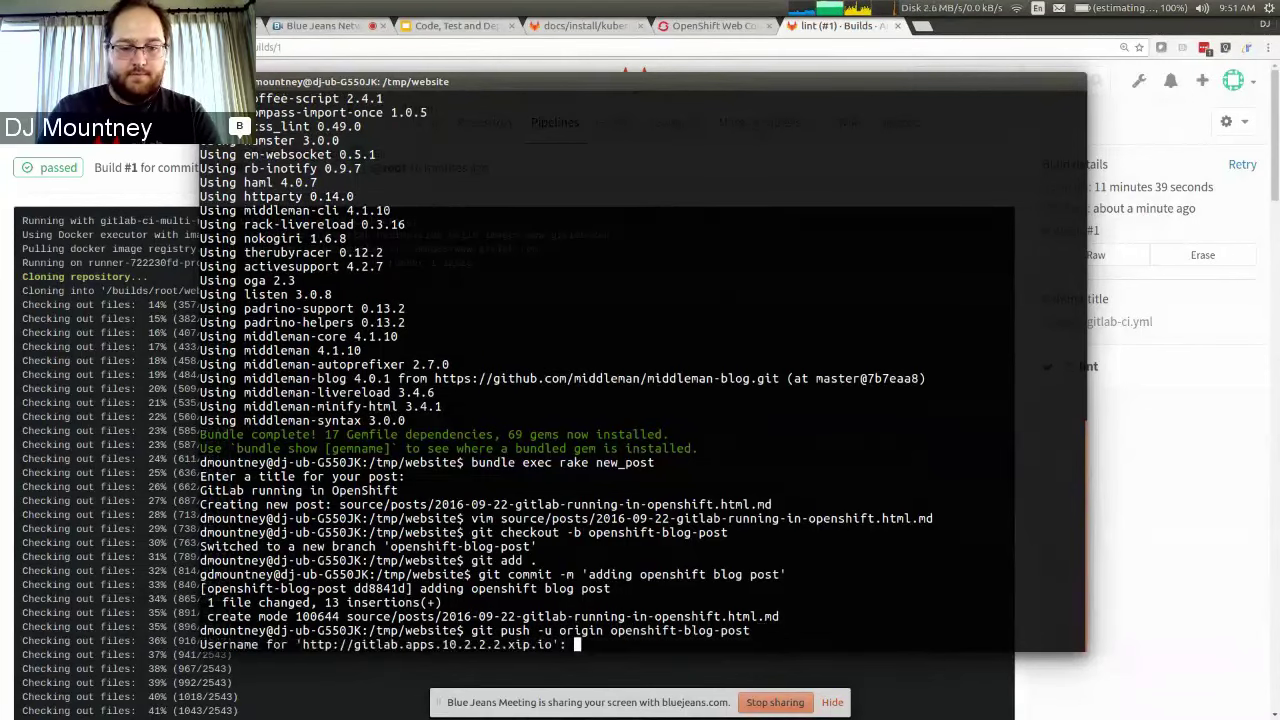
type("root")
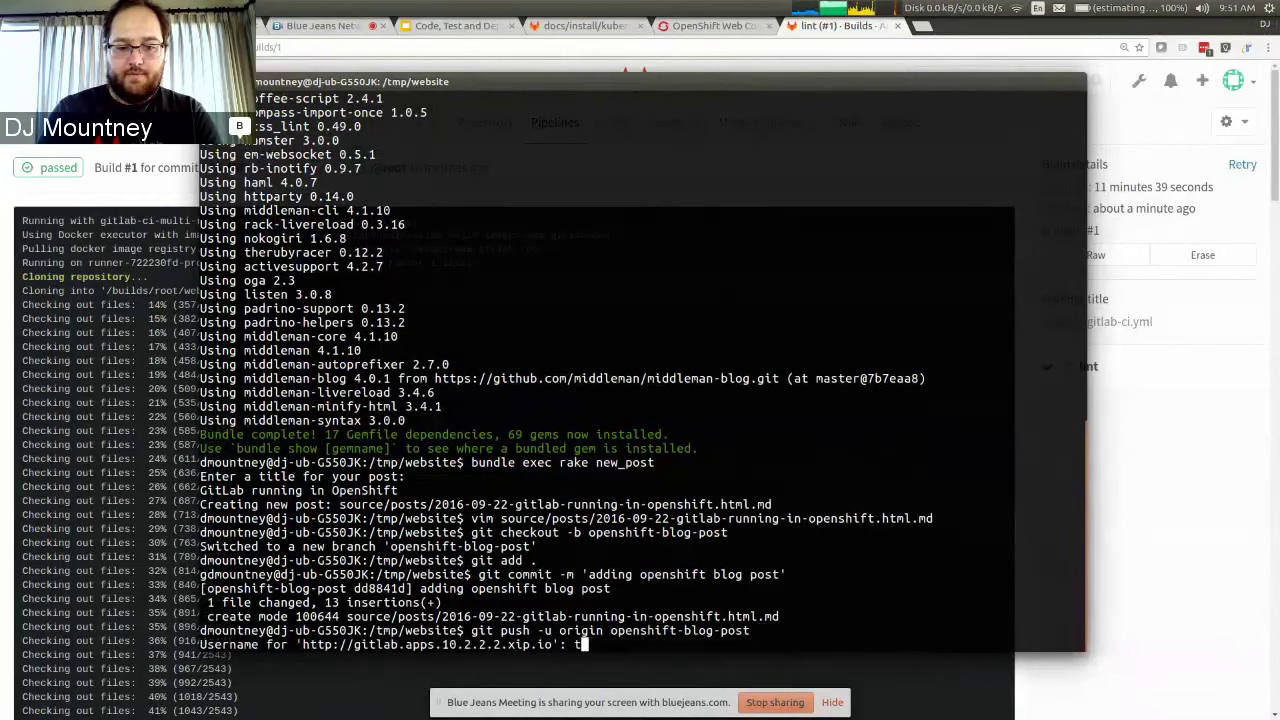
key("Return")
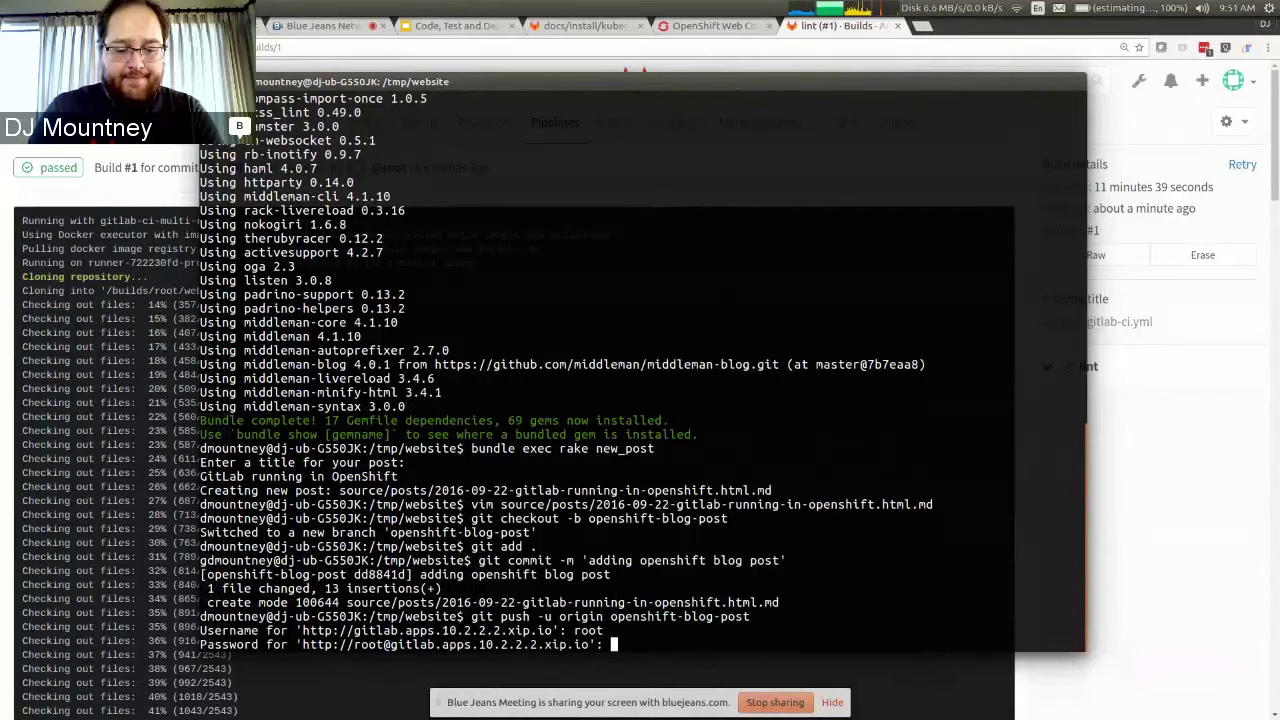
key("Return")
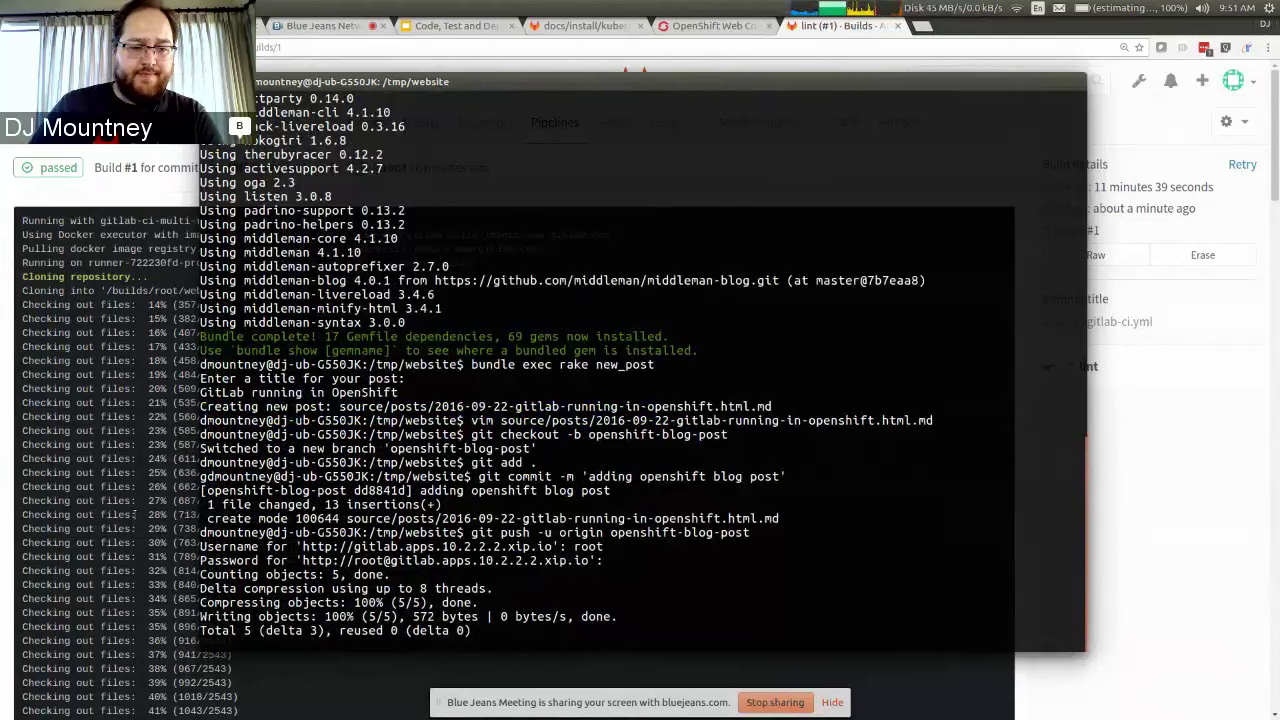
key("alt+Tab")
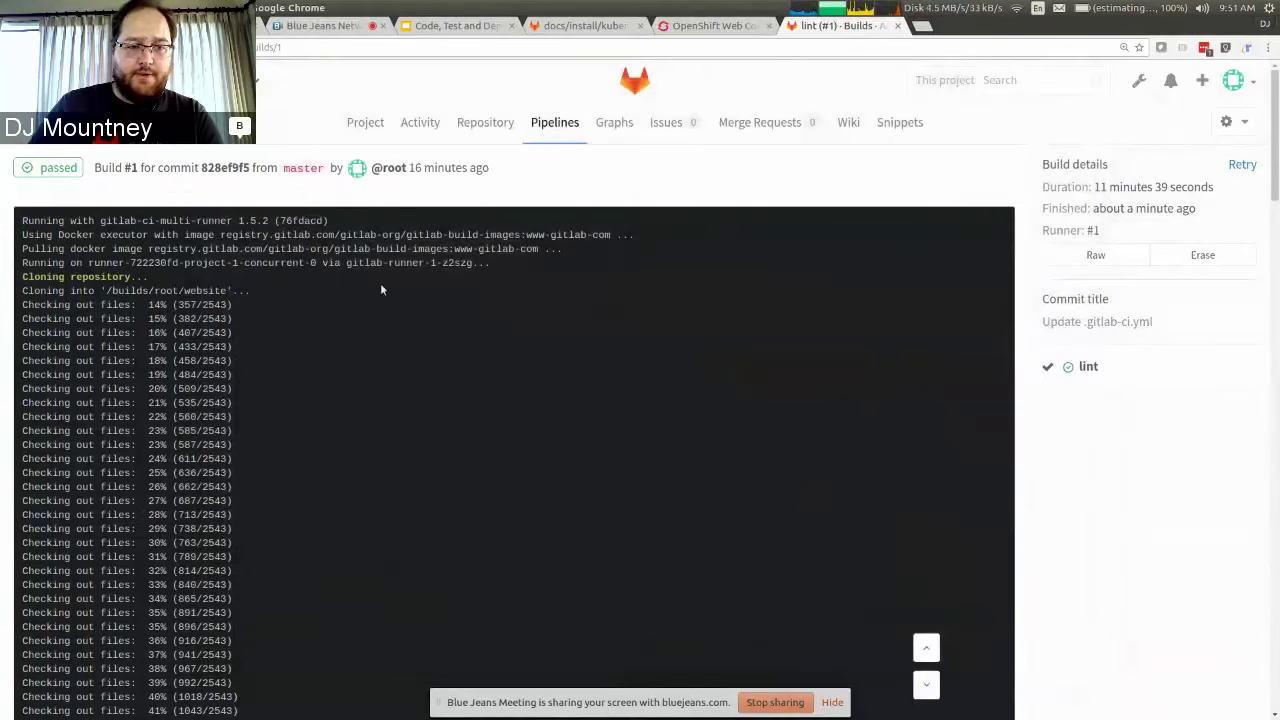
Scroll to the end of the lint build #1 log to confirm Build succeeded
scroll(355, 310, "down", 3)
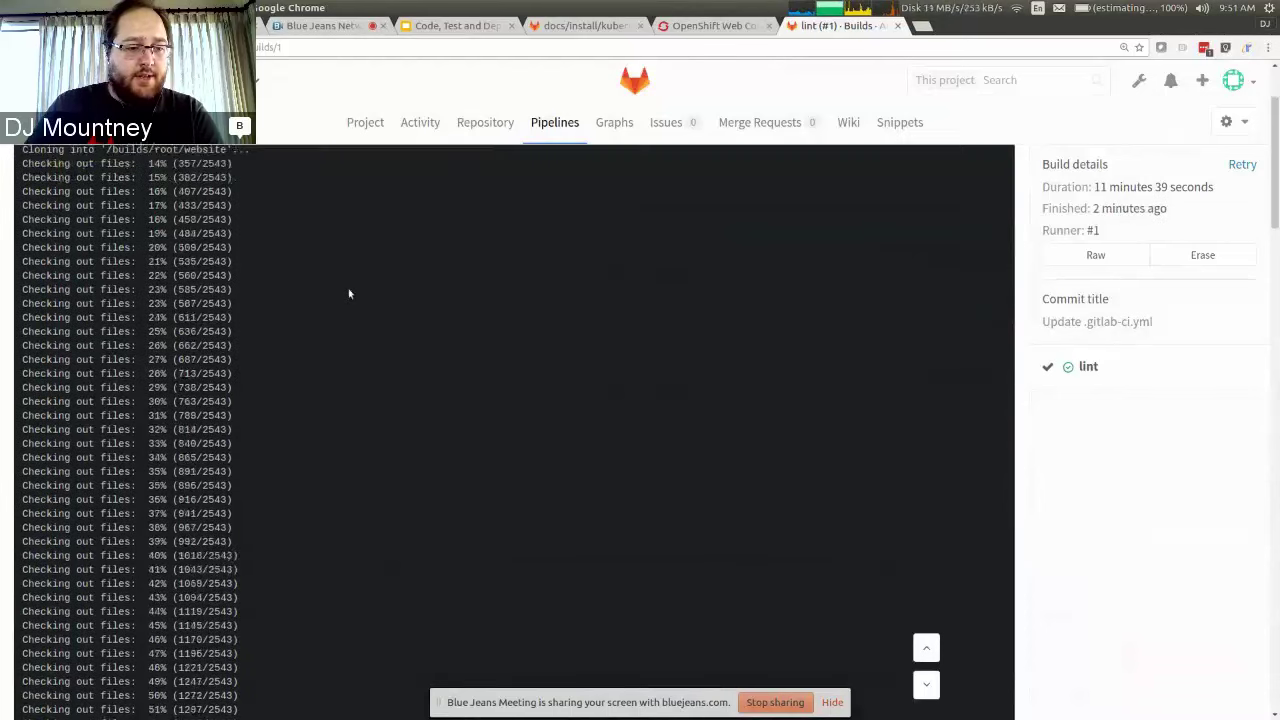
scroll(341, 289, "down", 12)
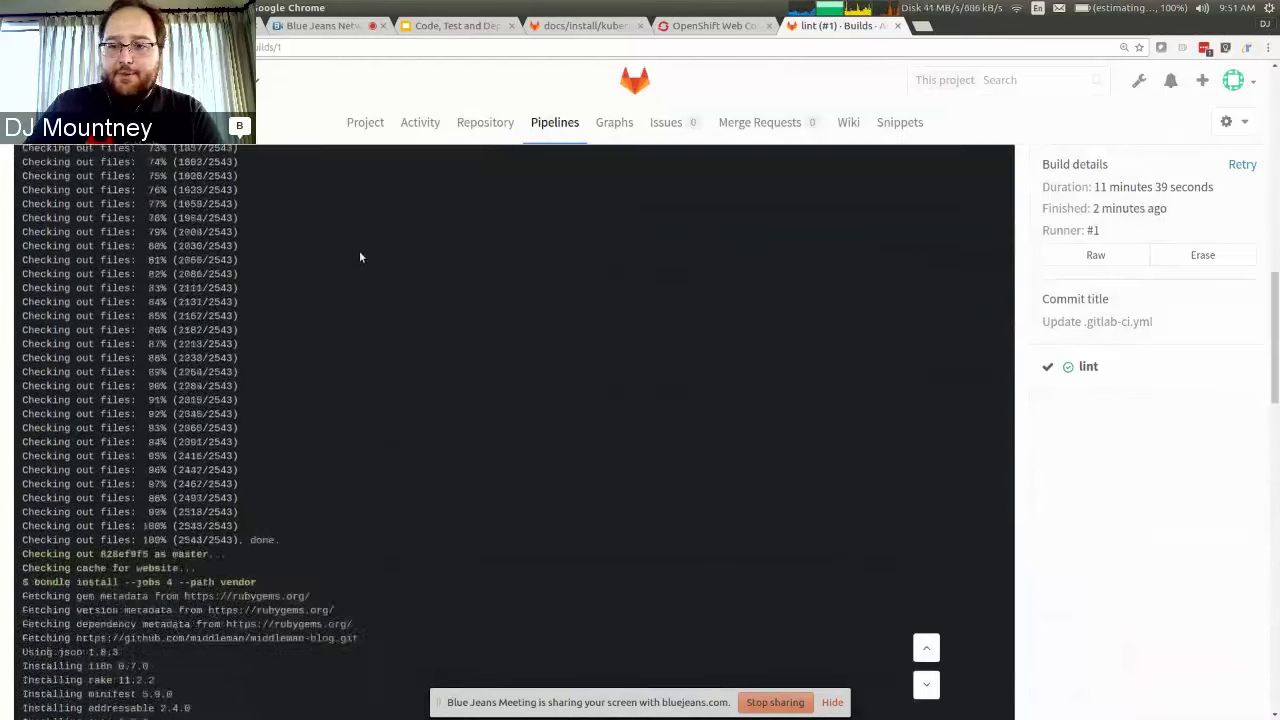
scroll(357, 249, "down", 15)
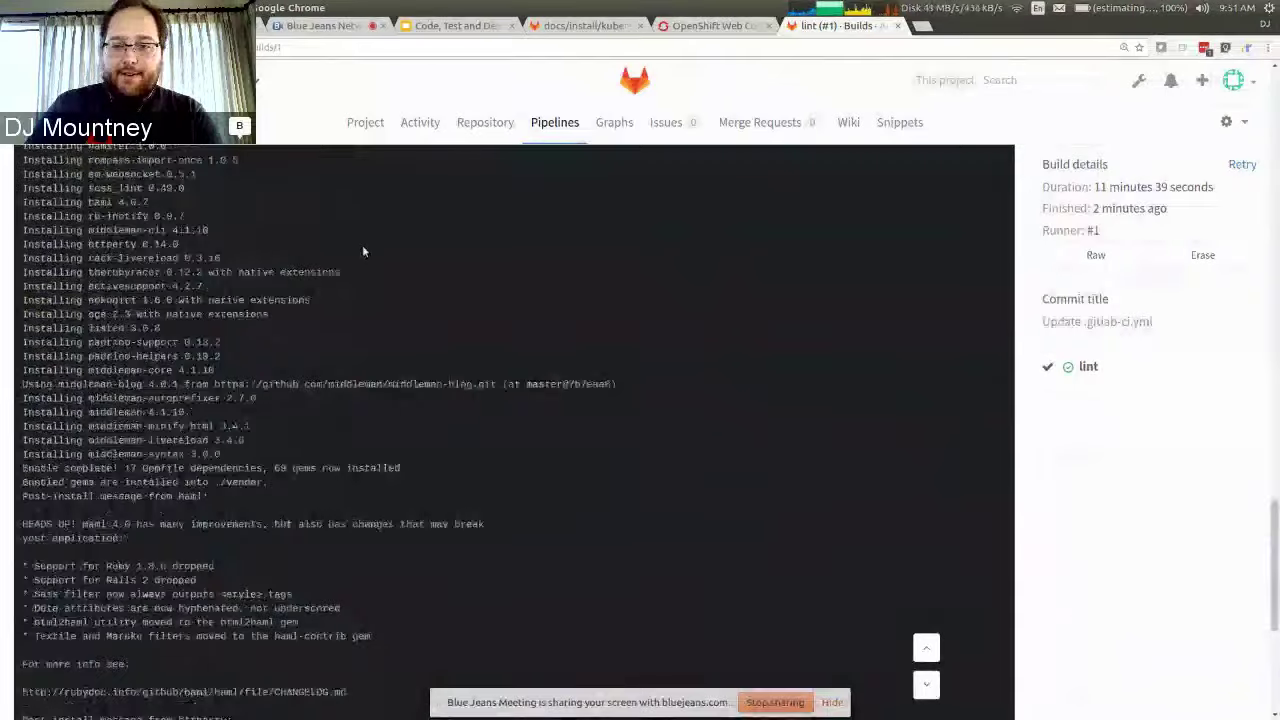
scroll(361, 250, "down", 1)
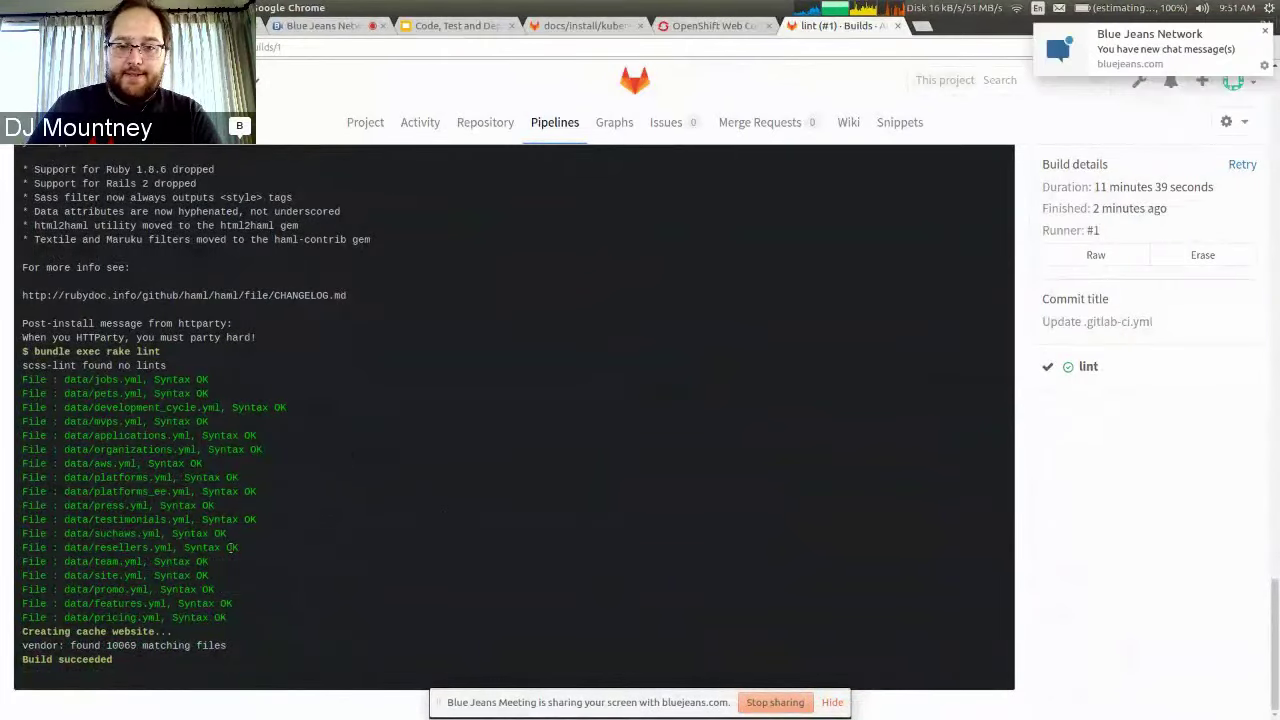
scroll(290, 575, "up", 3)
scroll(270, 553, "up", 6)
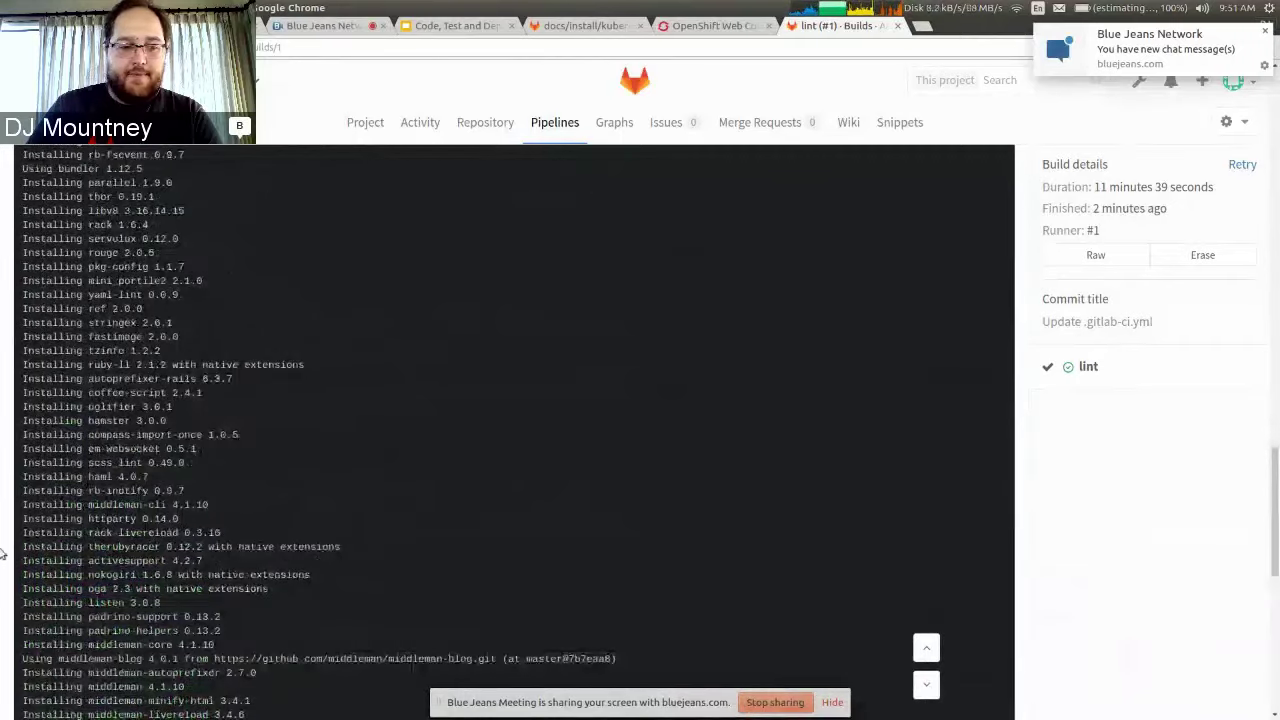
Copy the merge-request URL from the push output and load it in Chrome
mouse_move(2, 481)
left_click(20, 432)
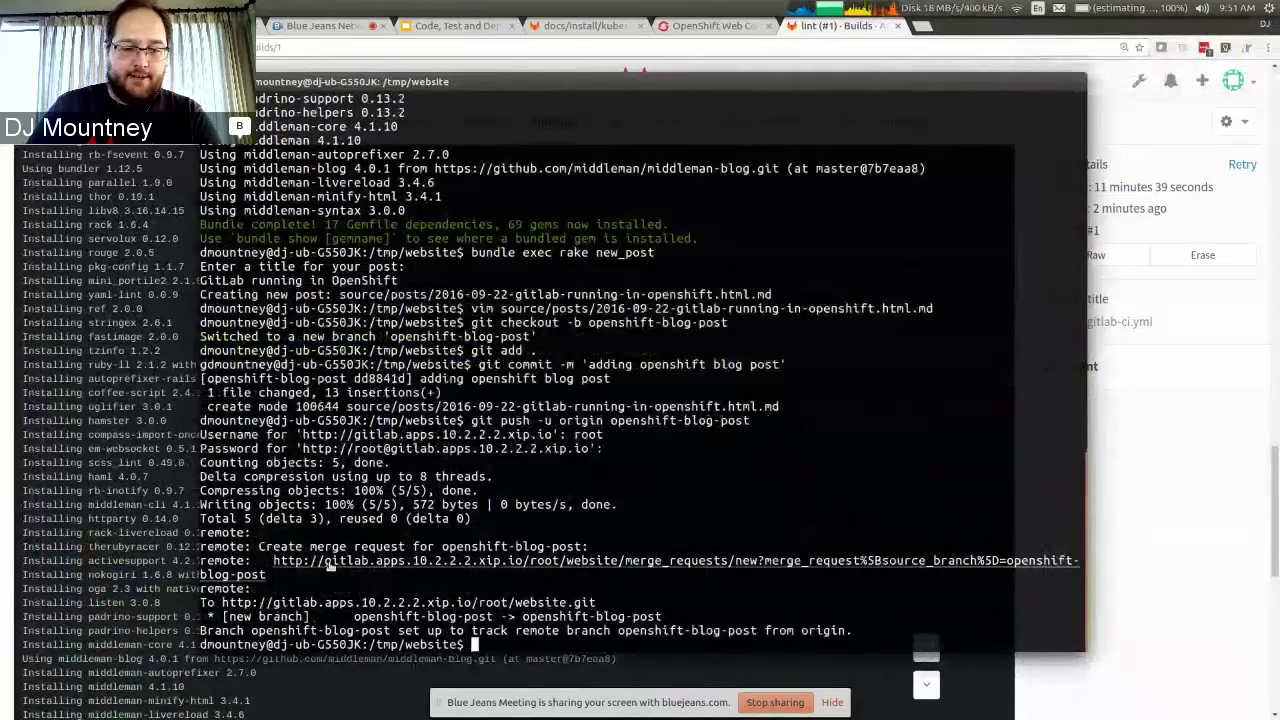
right_click(338, 567)
left_click(392, 586)
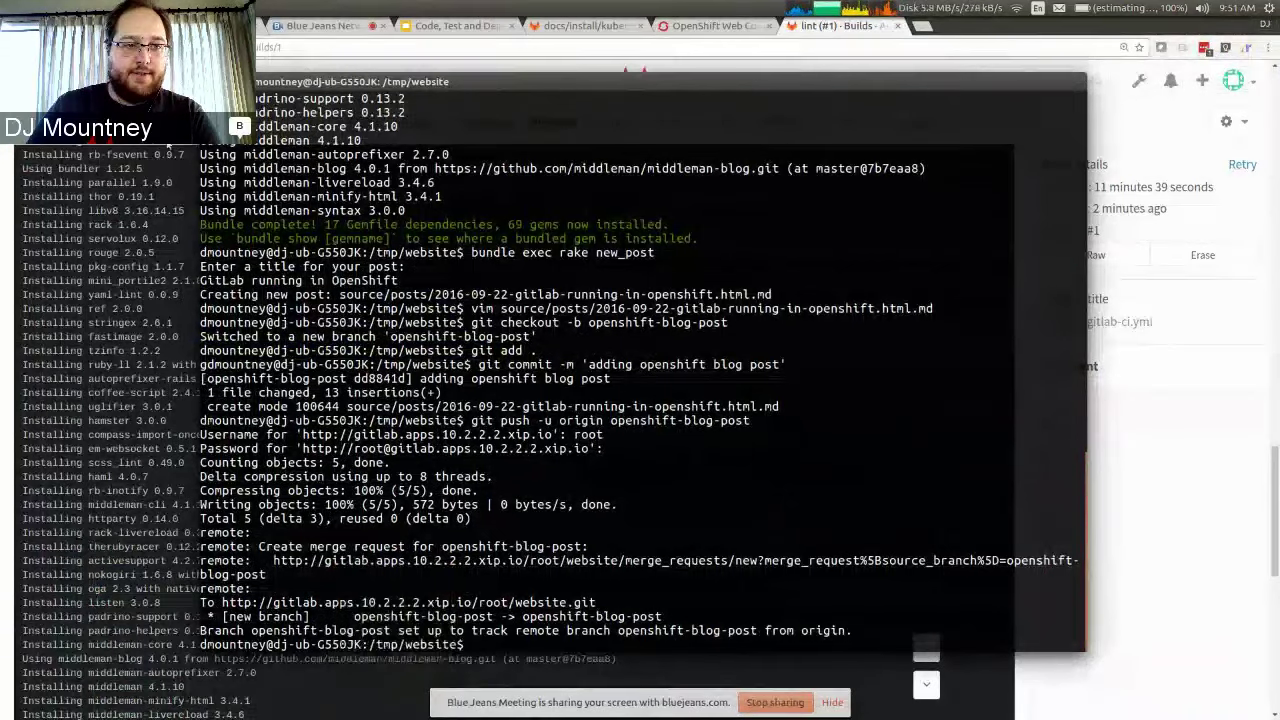
left_click(184, 177)
left_click(304, 48)
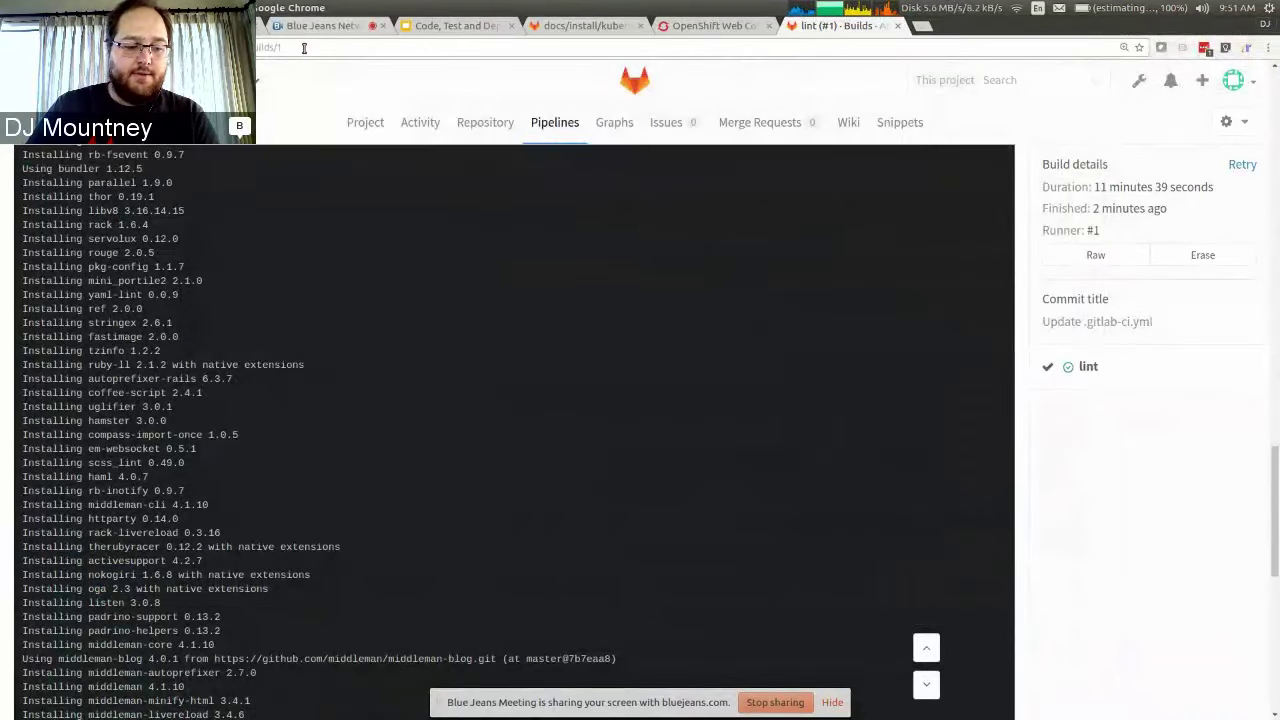
key("ctrl+v")
key("Return")
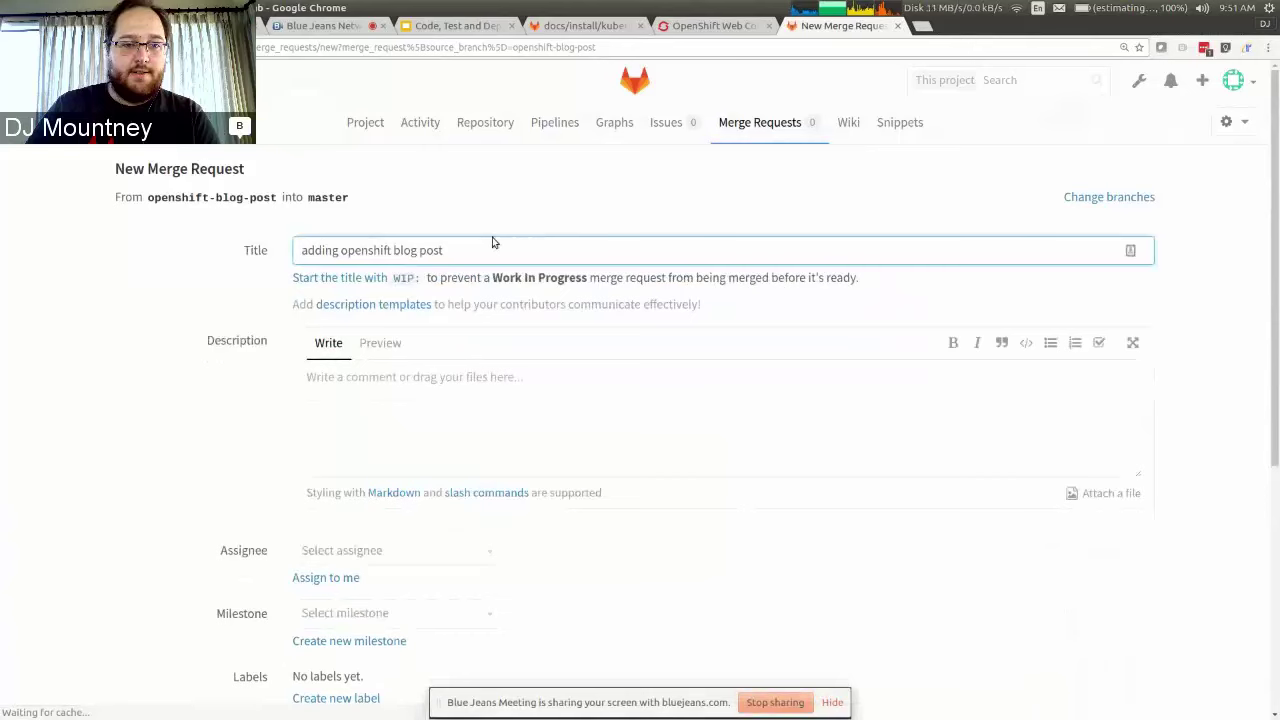
Submit the merge request with description 'description', removing the source branch when accepted
left_click(487, 426)
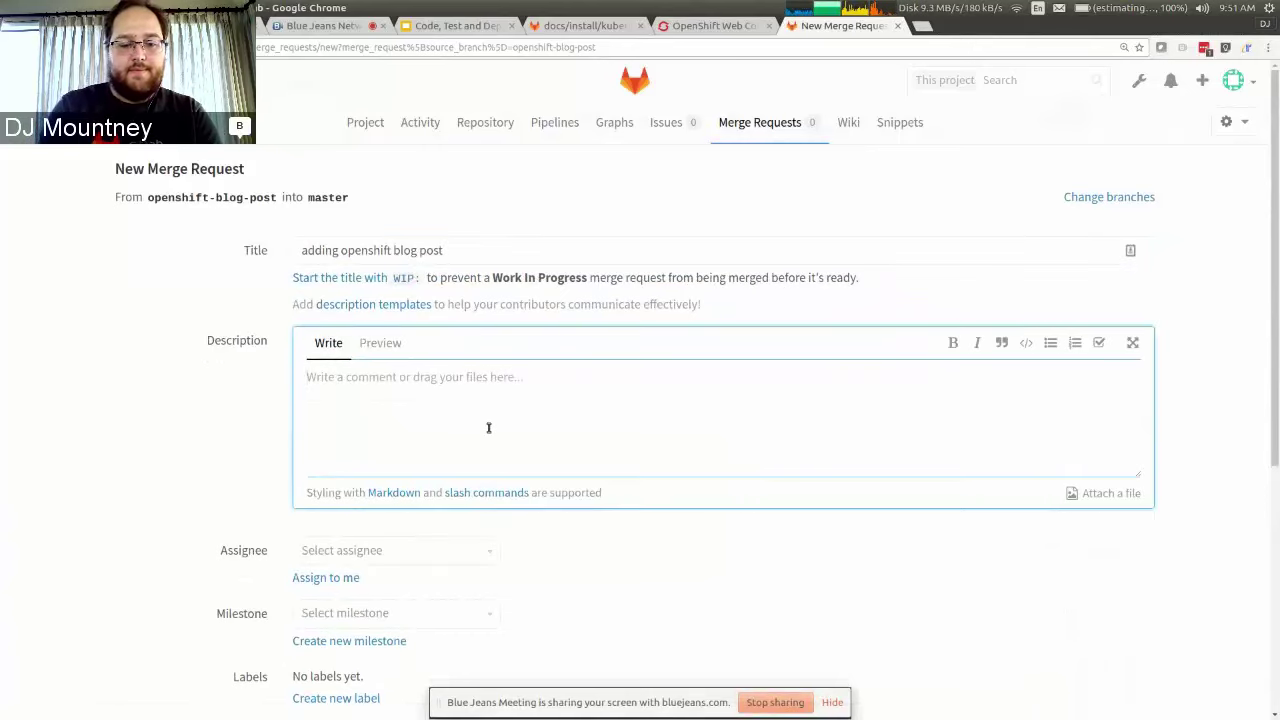
type("description")
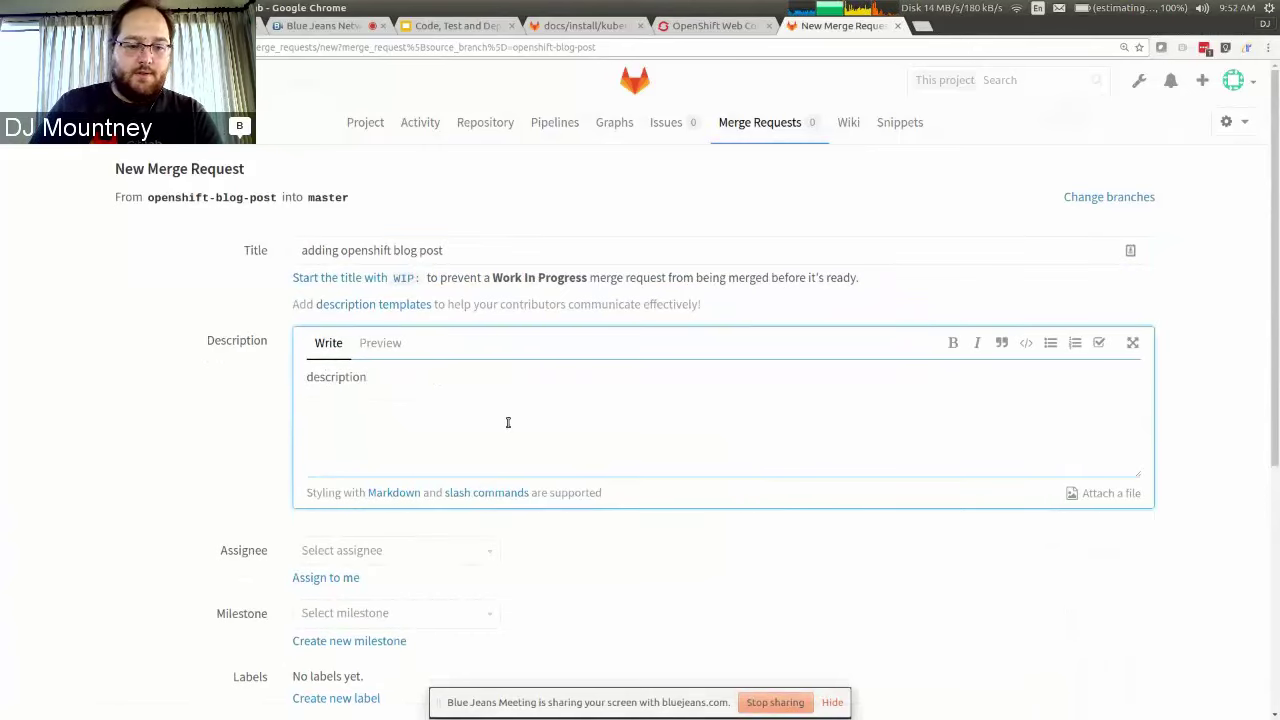
left_click(643, 609)
scroll(633, 550, "down", 1)
scroll(633, 550, "down", 3)
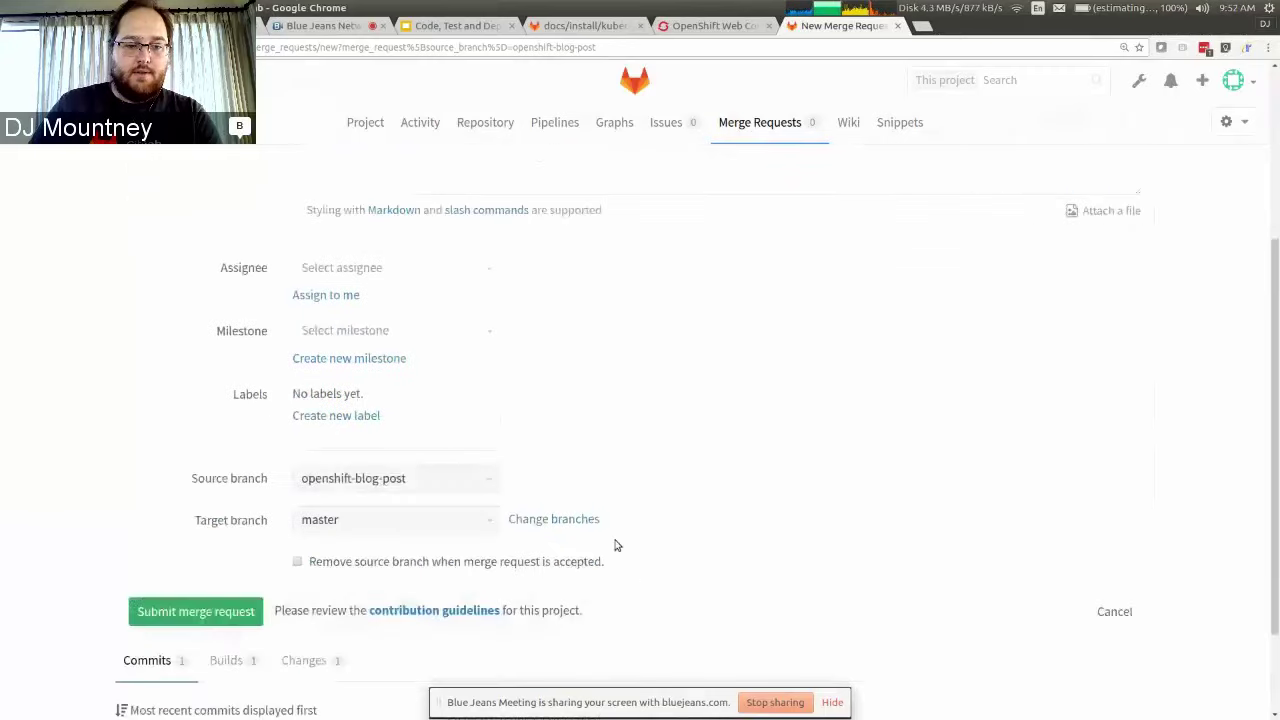
left_click(300, 461)
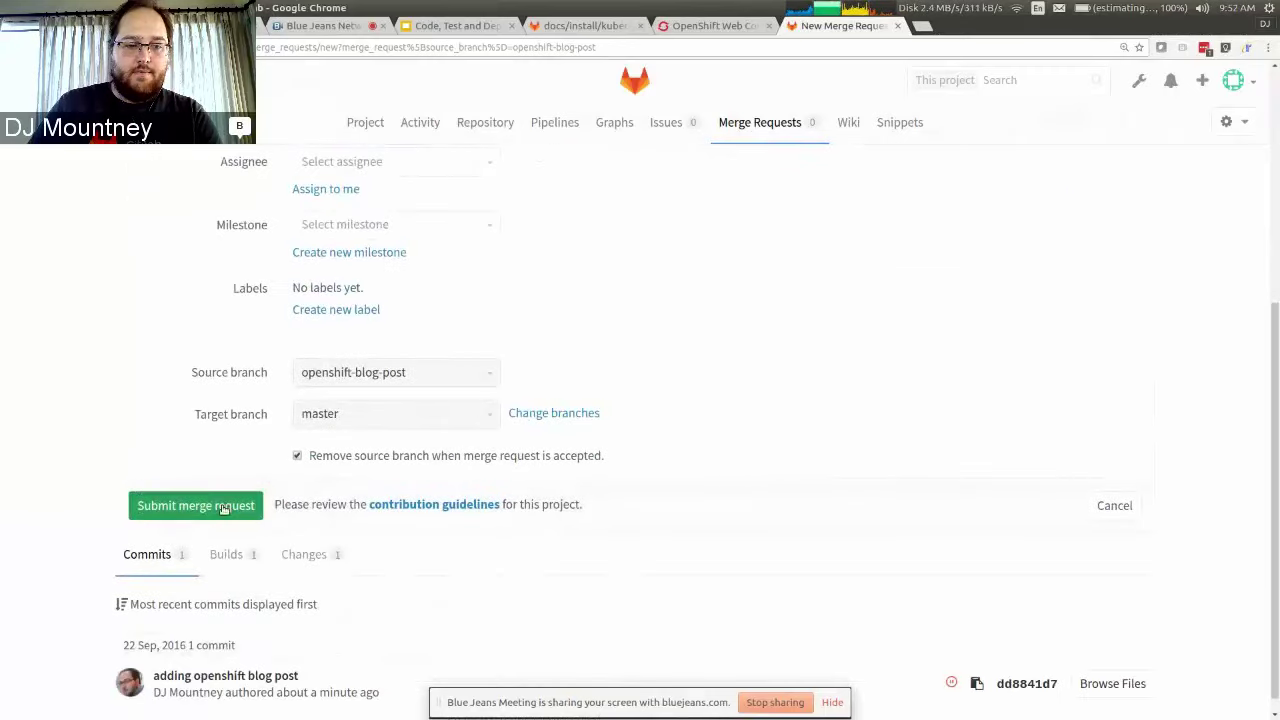
left_click(222, 506)
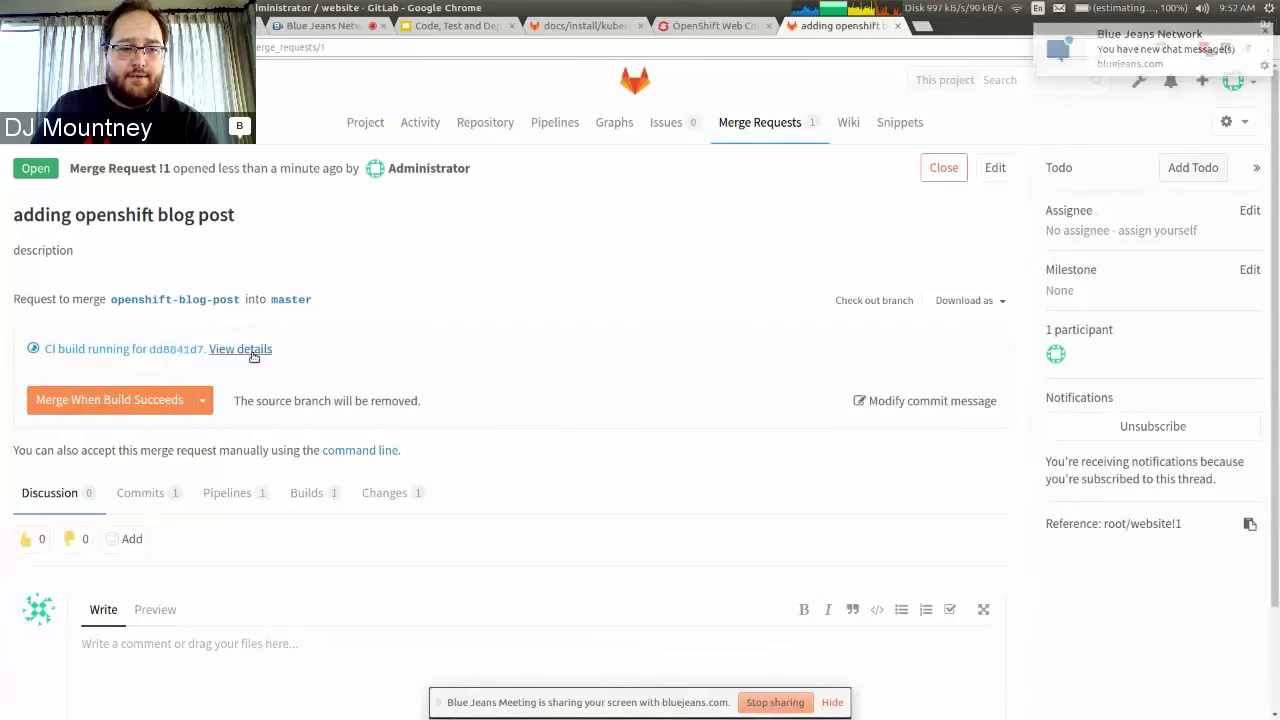
Review the added blog post file in the merge request's Changes diff
scroll(506, 366, "down", 2)
left_click(388, 383)
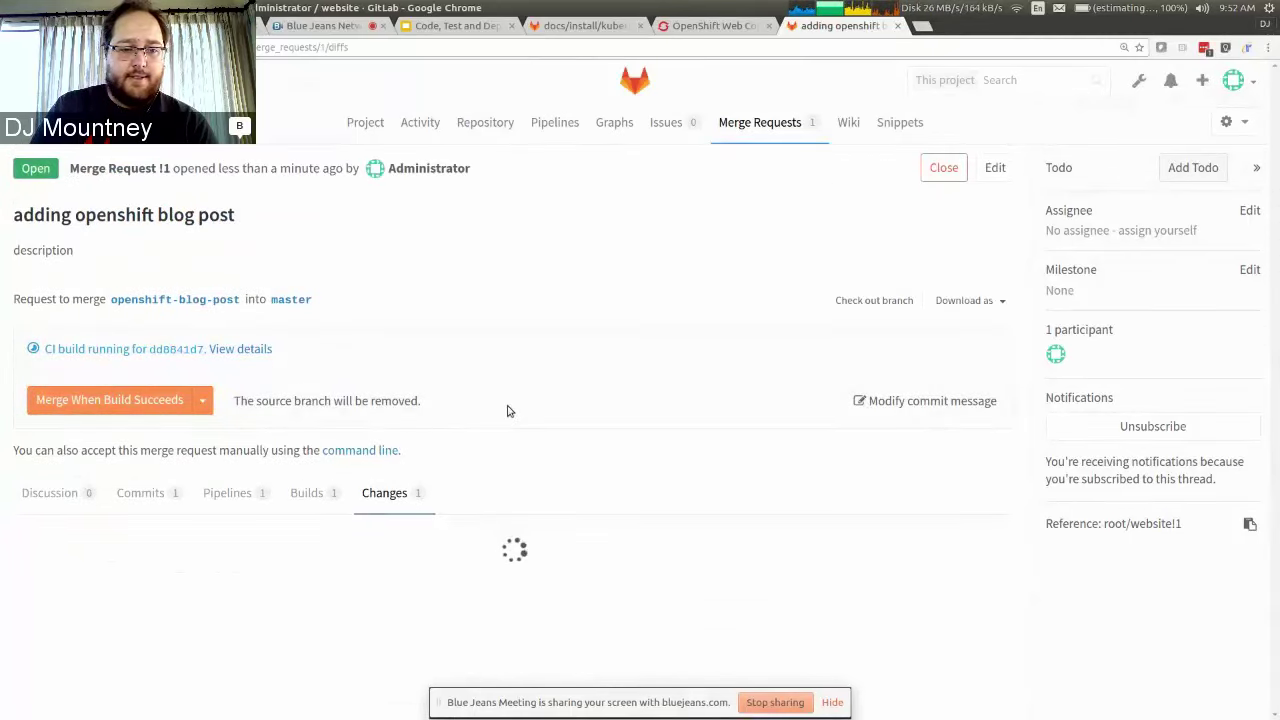
scroll(510, 434, "down", 2)
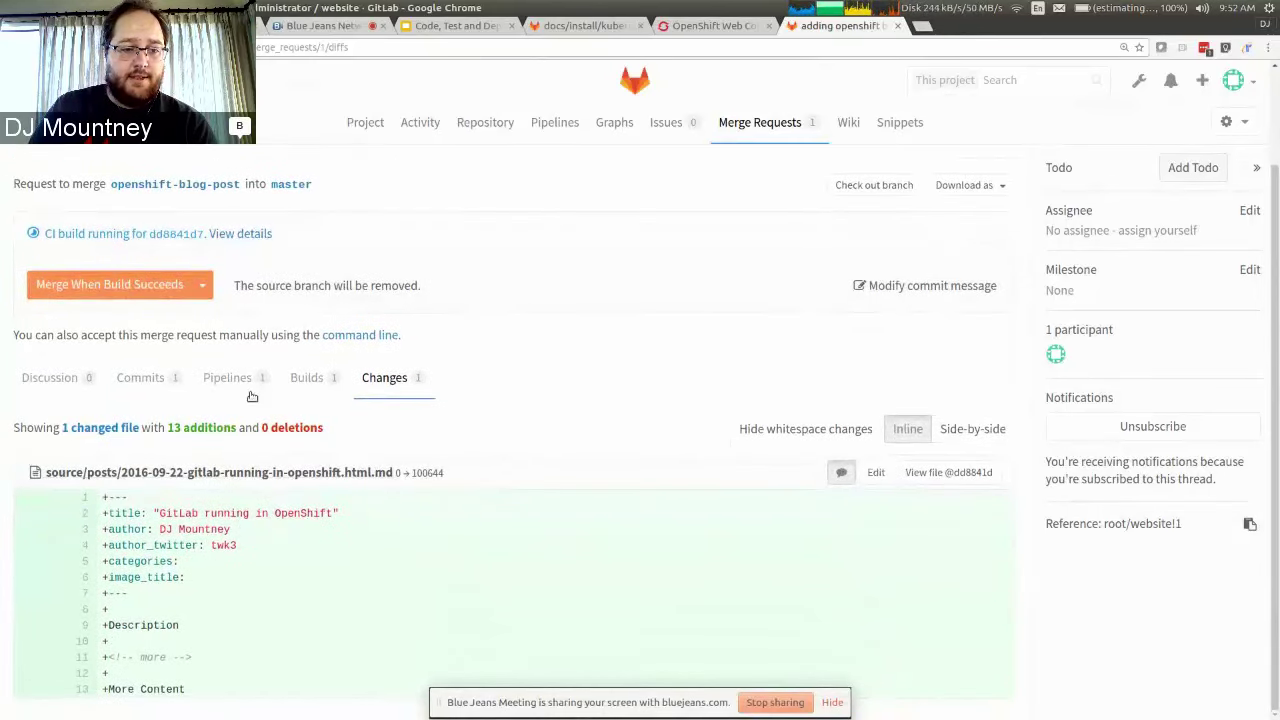
scroll(251, 389, "up", 2)
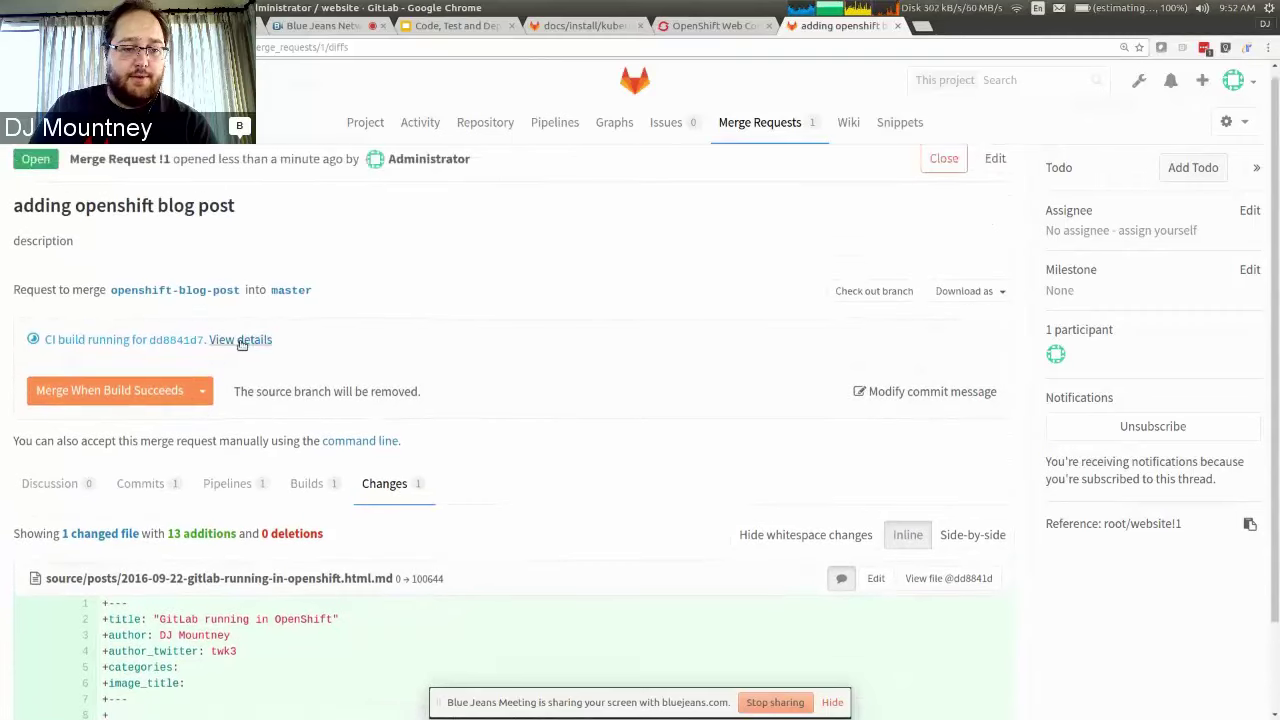
Show the CI build details, with lint build #2 running bundle install
left_click(240, 348)
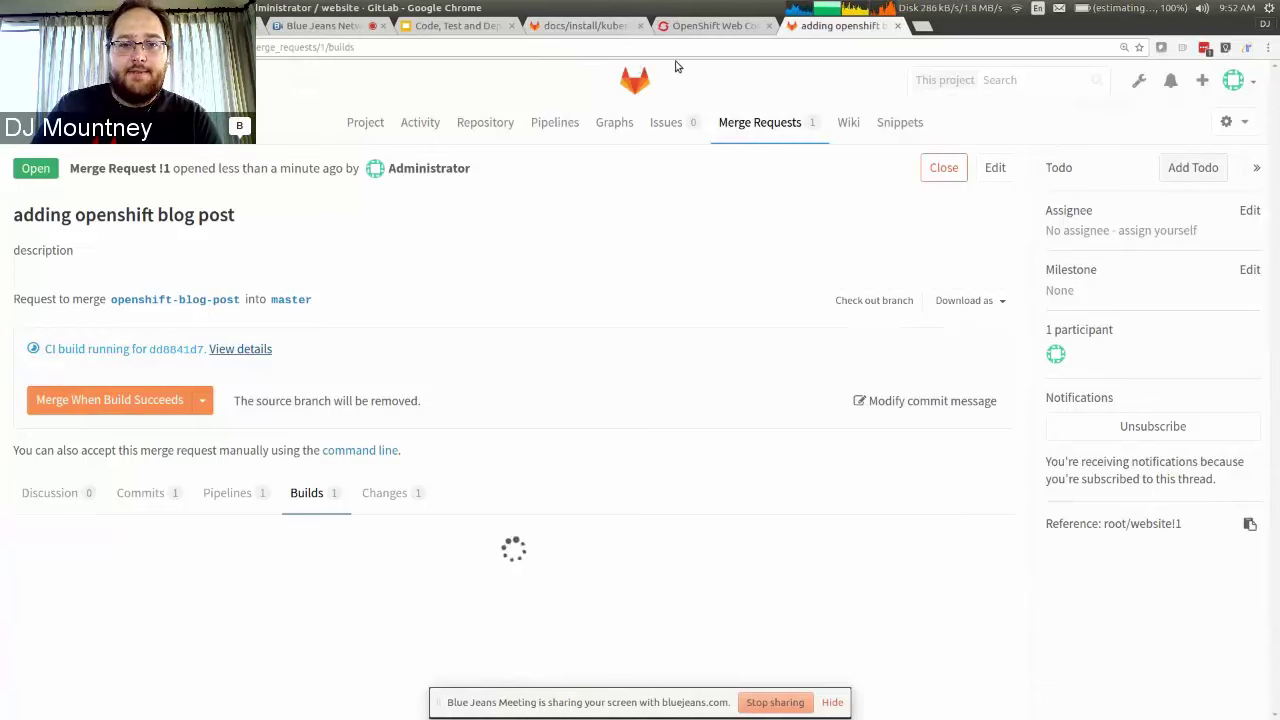
scroll(497, 405, "down", 2)
scroll(497, 396, "down", 1)
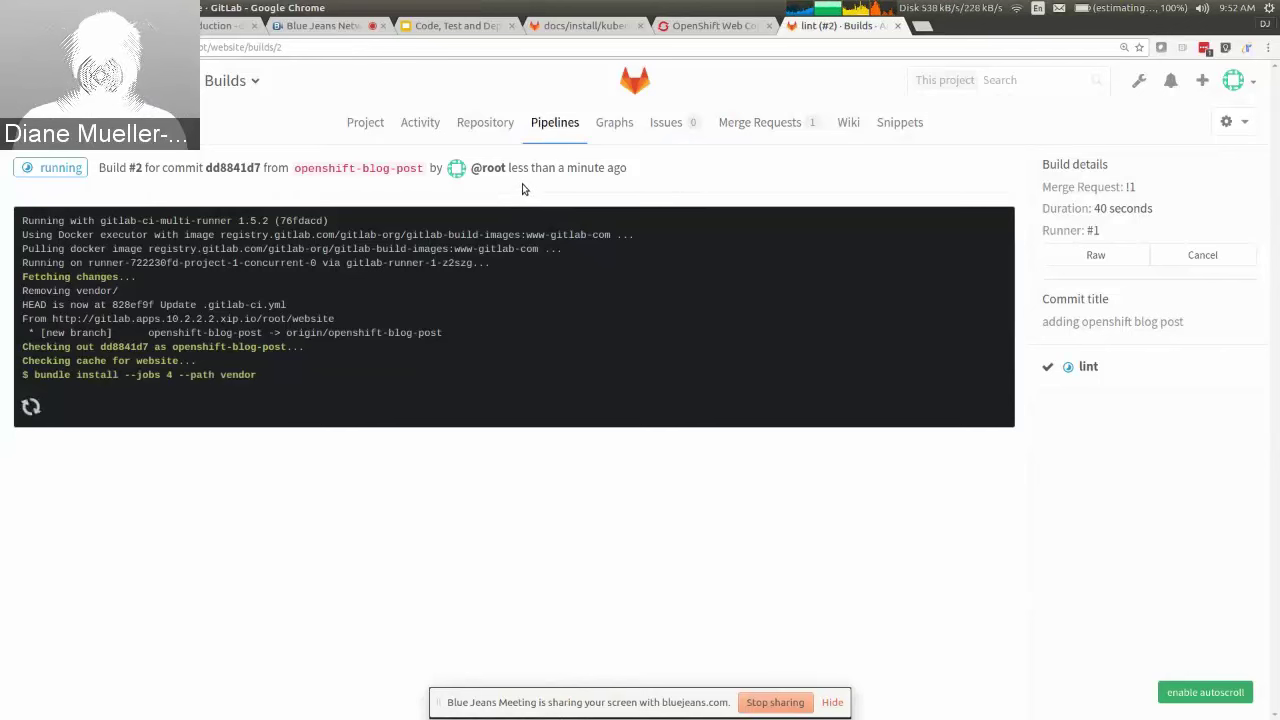
Follow the lint Build #2 log for commit dd8841d7 until it ends with 'Build succeeded'
scroll(512, 240, "down", 5)
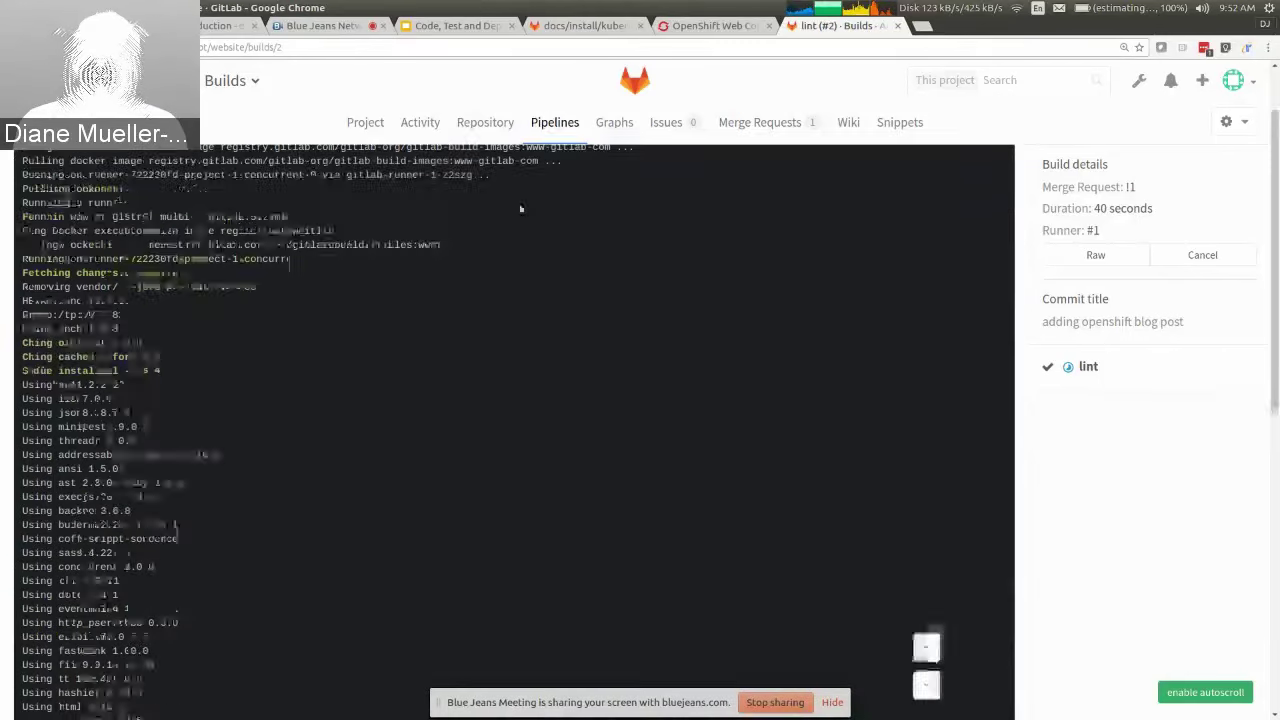
scroll(507, 275, "down", 5)
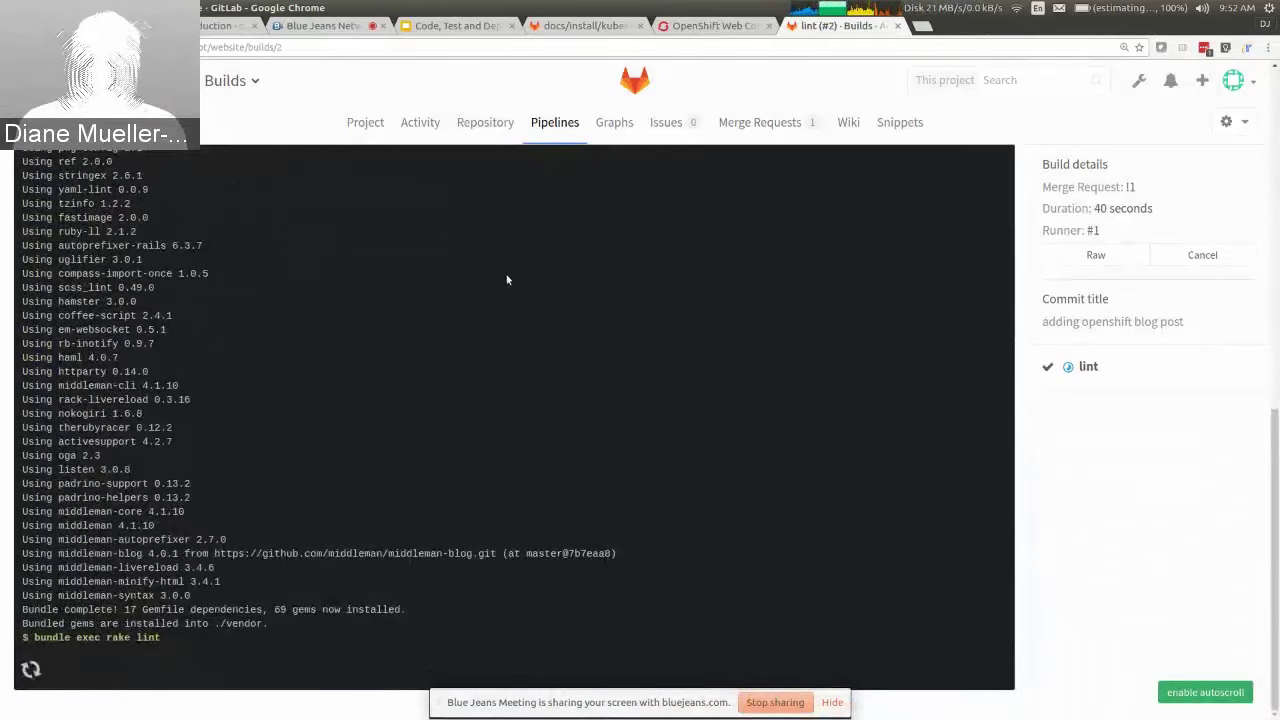
scroll(515, 283, "up", 10)
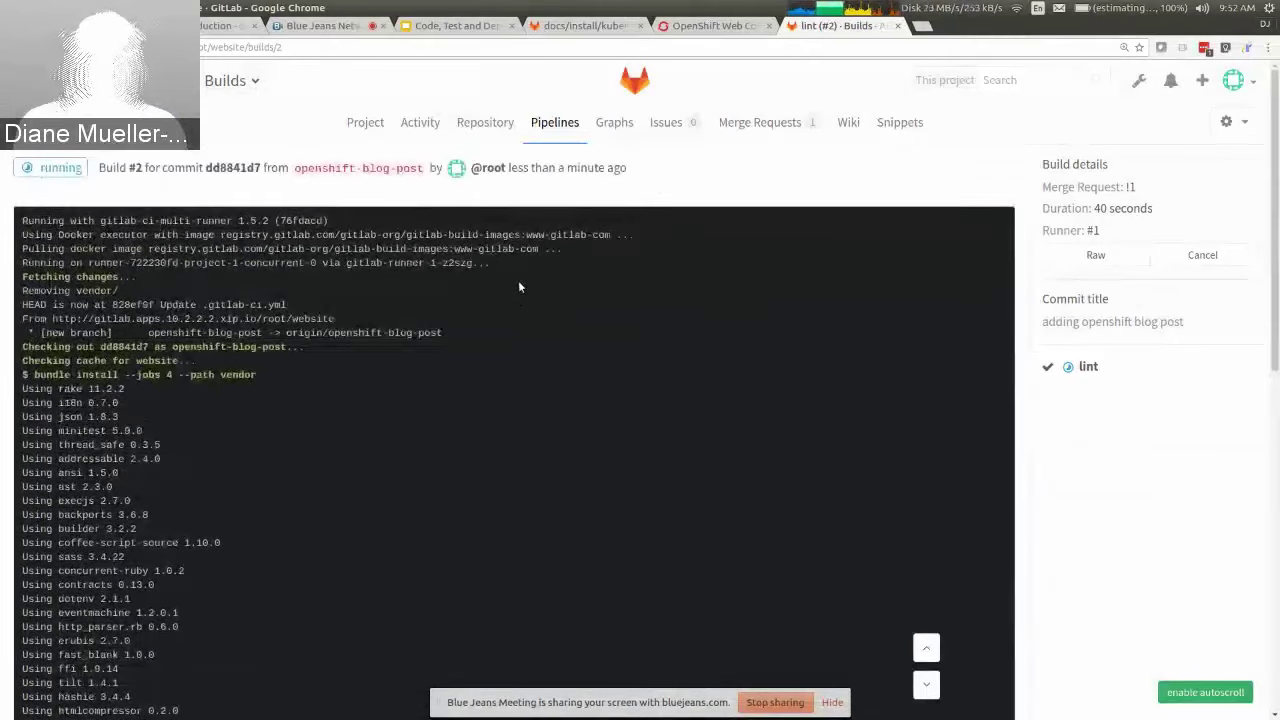
scroll(520, 283, "down", 2)
scroll(525, 289, "down", 5)
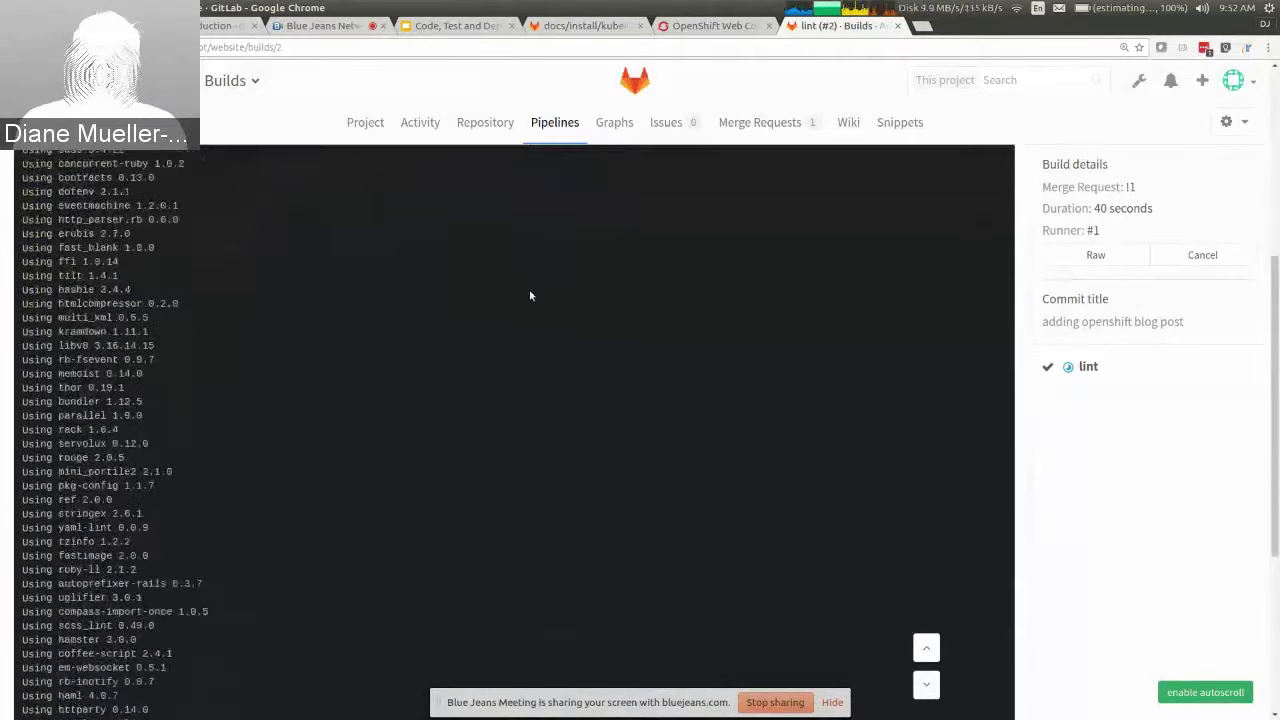
scroll(533, 290, "up", 10)
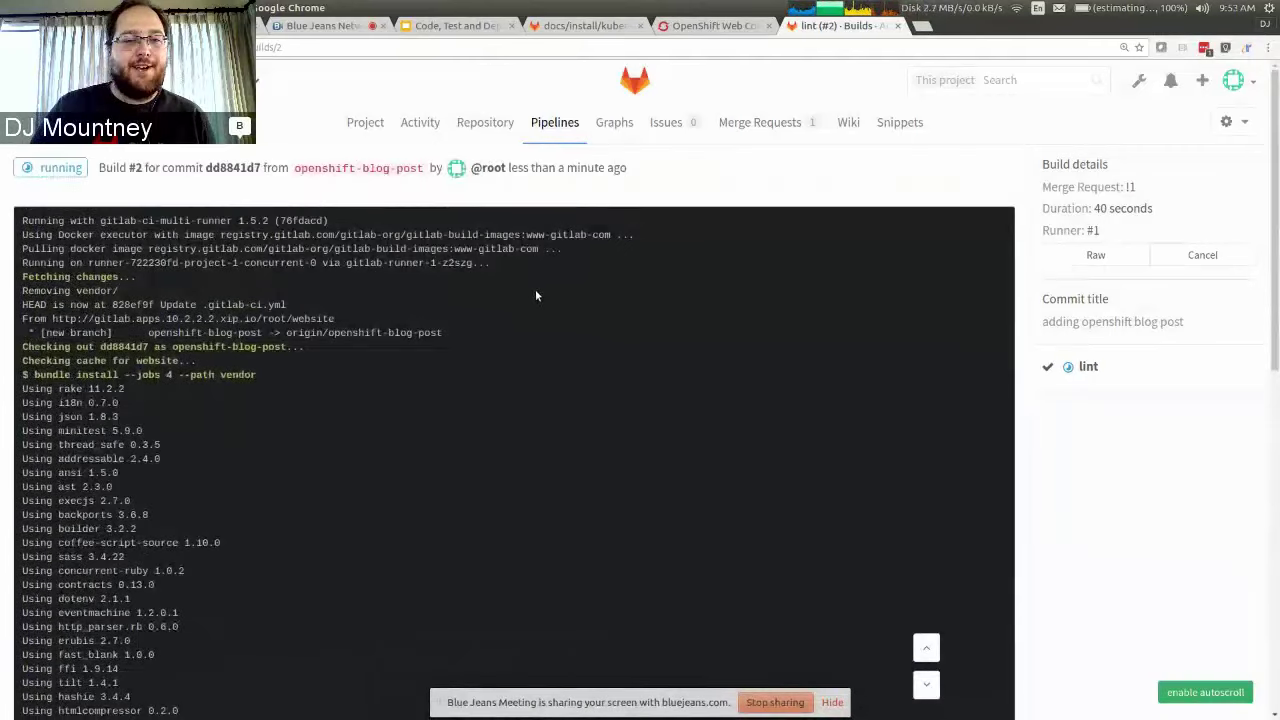
scroll(560, 285, "down", 1)
scroll(563, 285, "down", 6)
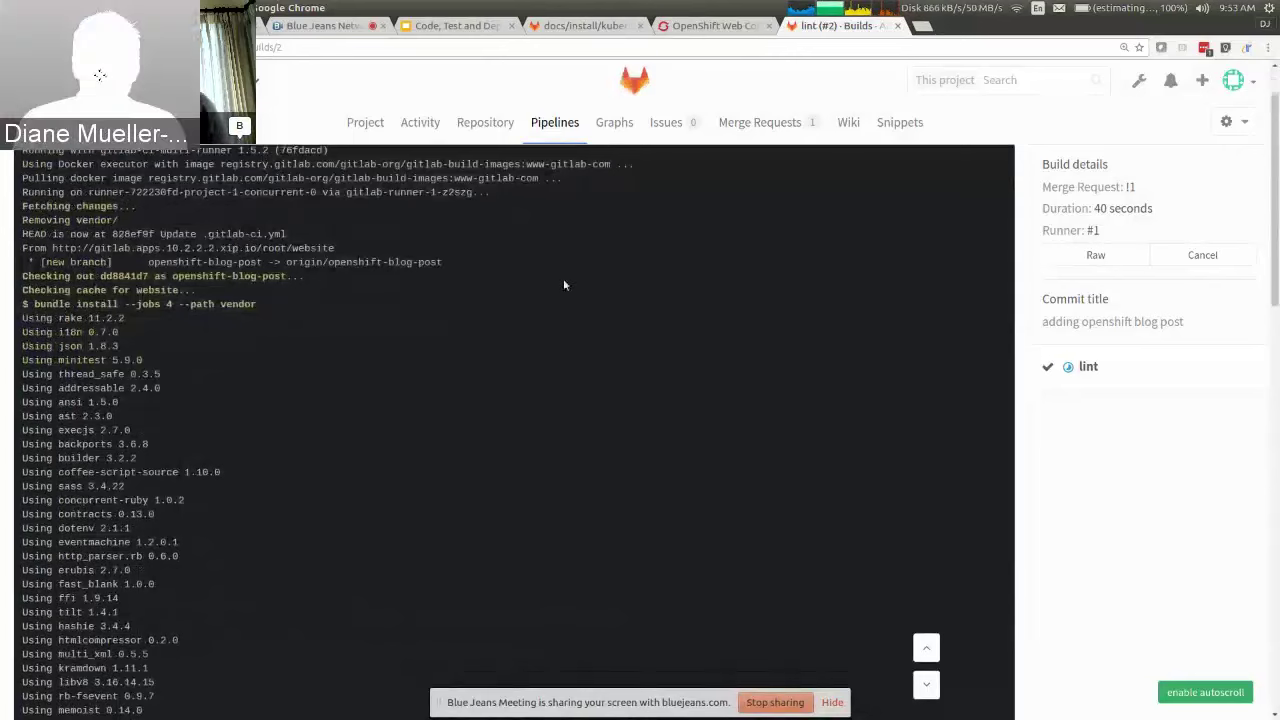
scroll(563, 308, "down", 3)
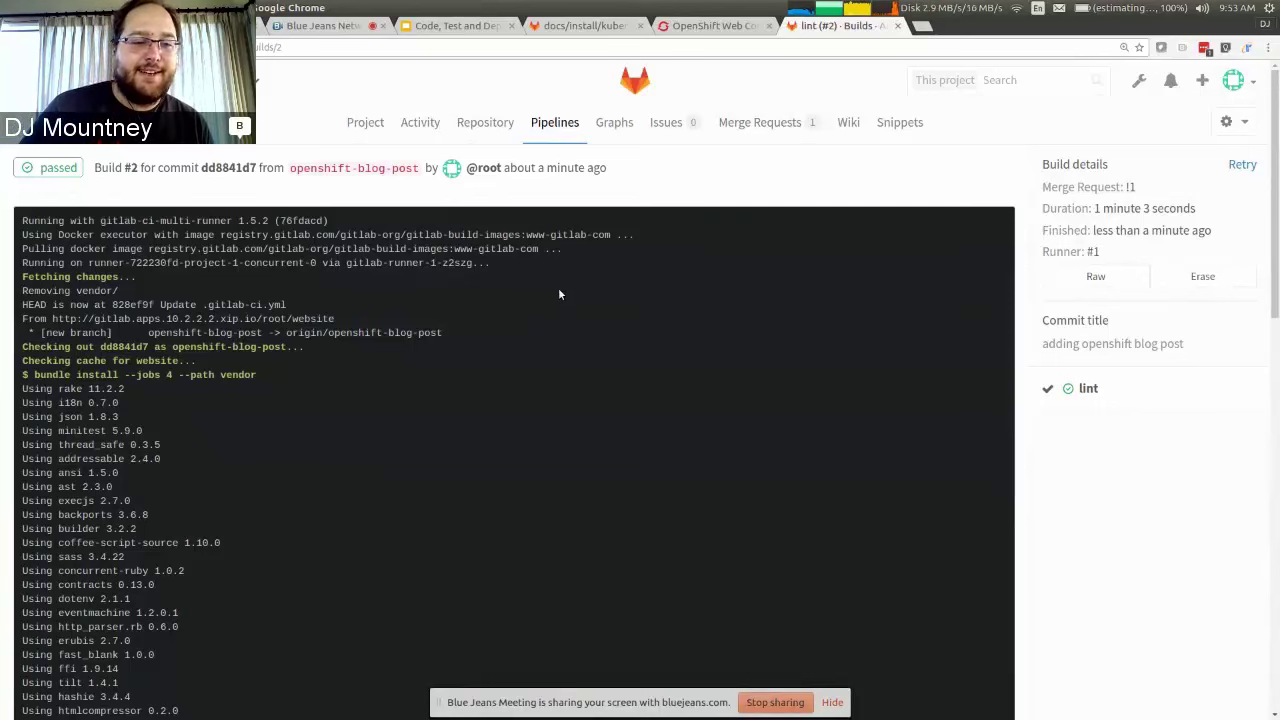
scroll(569, 417, "down", 3)
scroll(569, 417, "down", 10)
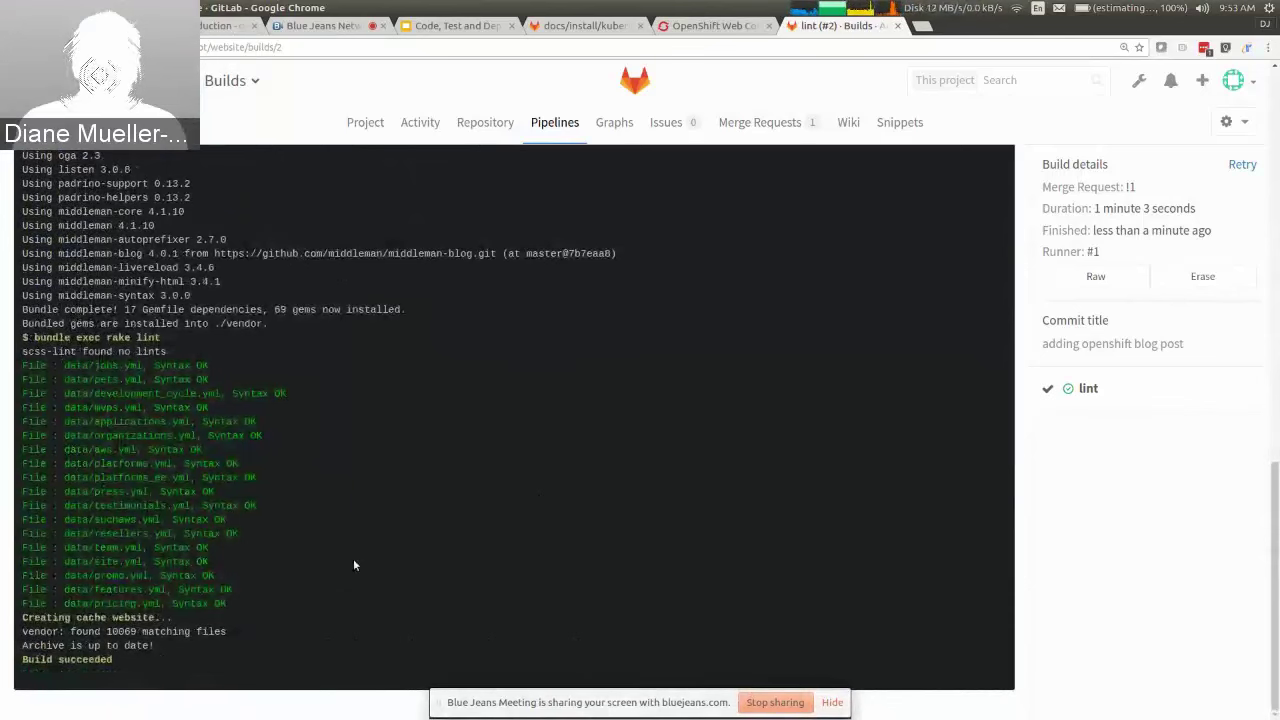
scroll(380, 540, "up", 13)
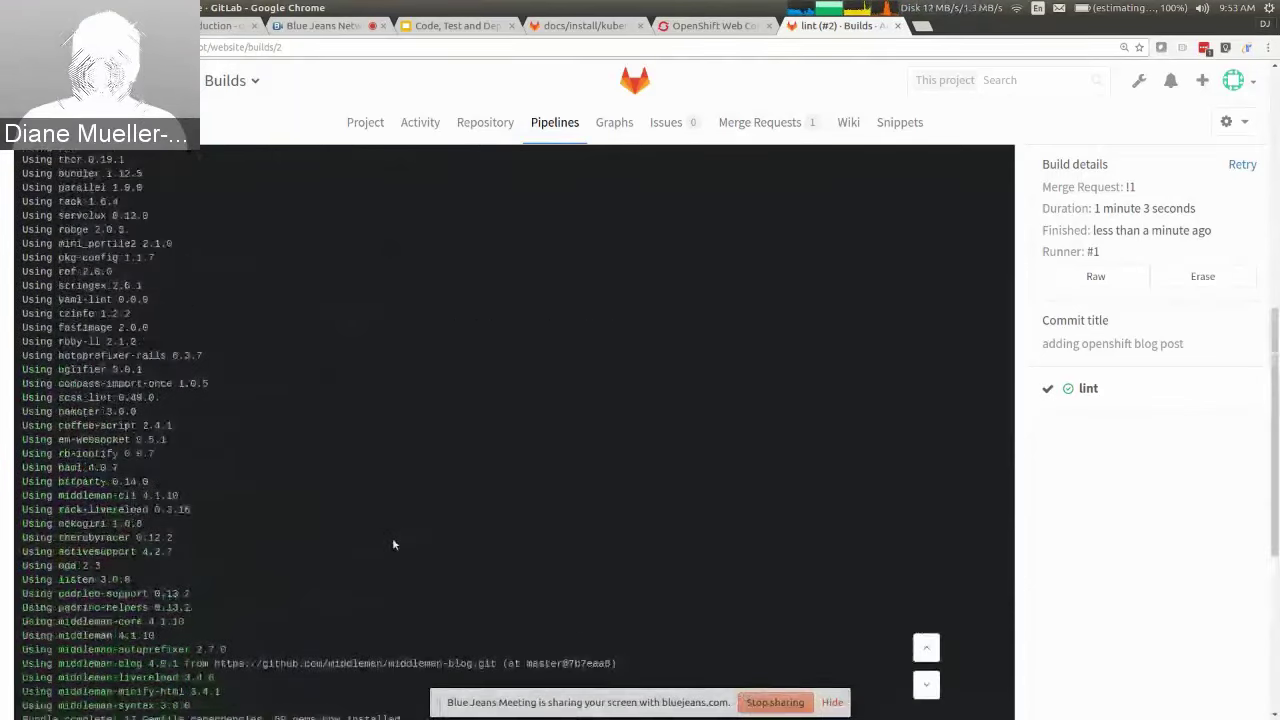
scroll(384, 528, "up", 2)
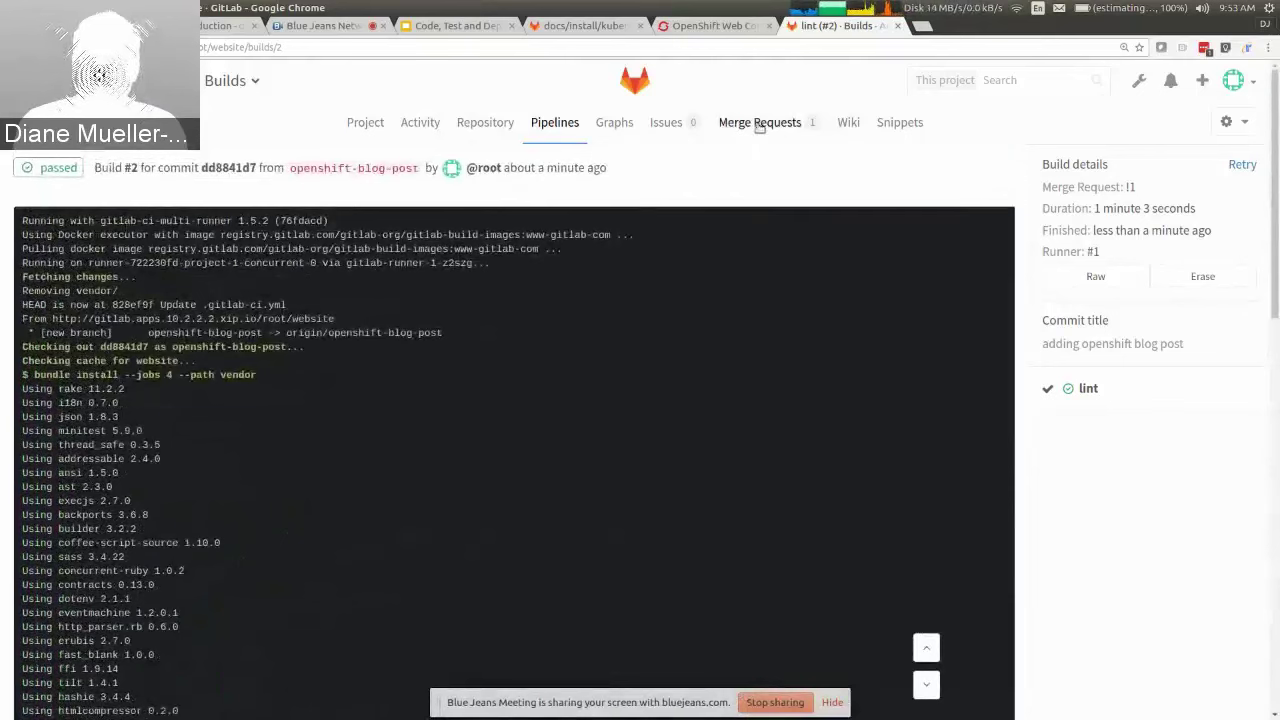
Open merge request !1 'adding openshift blog post' and view its Changes, showing 13 additions
key("g")
key("m")
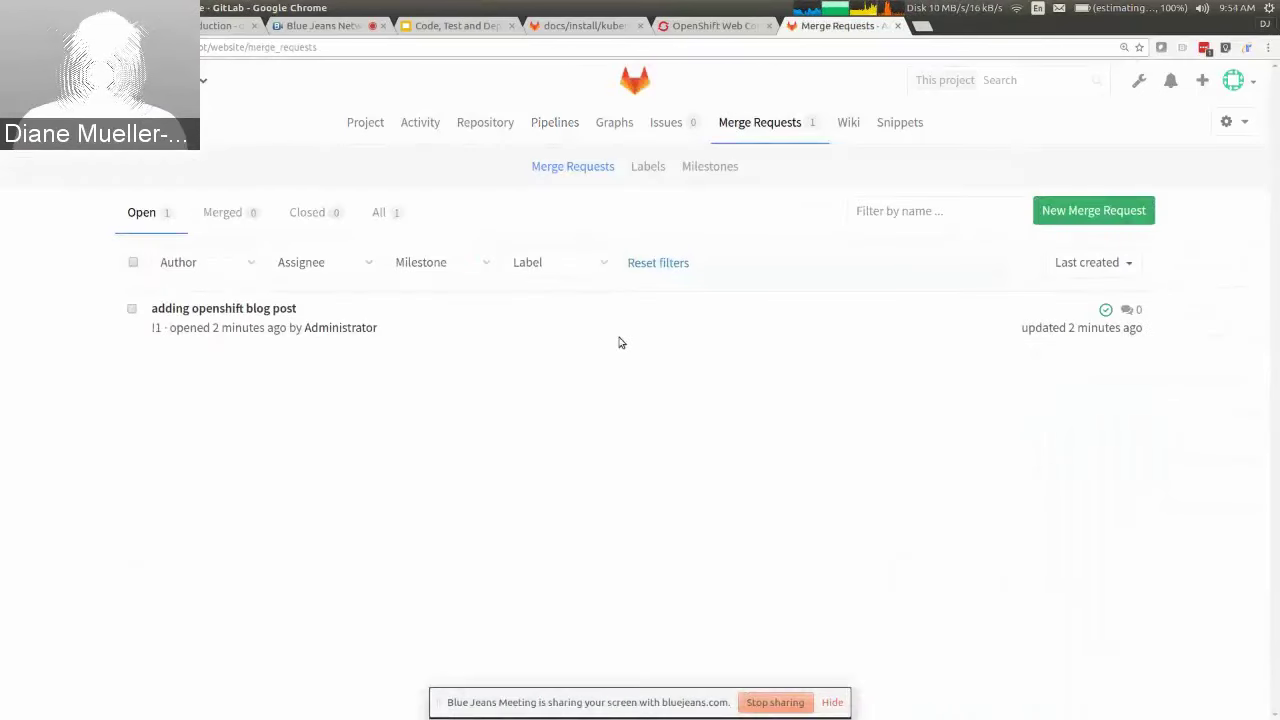
left_click(276, 311)
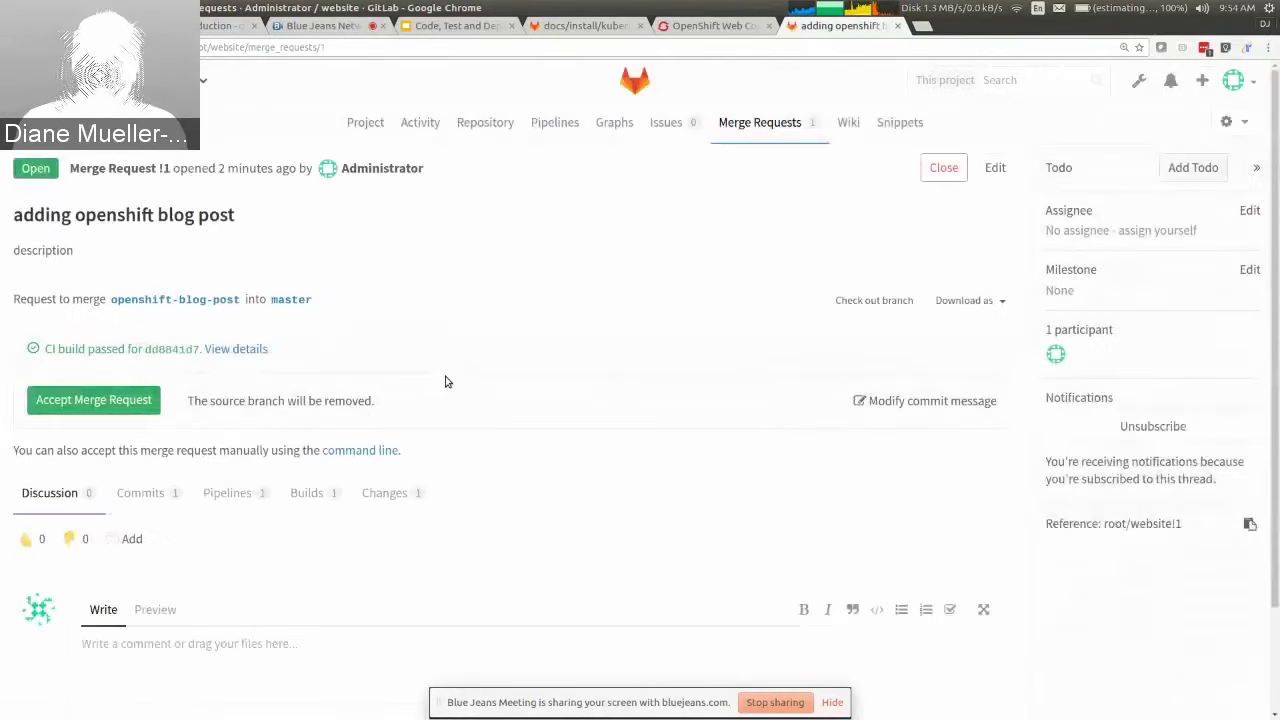
scroll(448, 377, "down", 2)
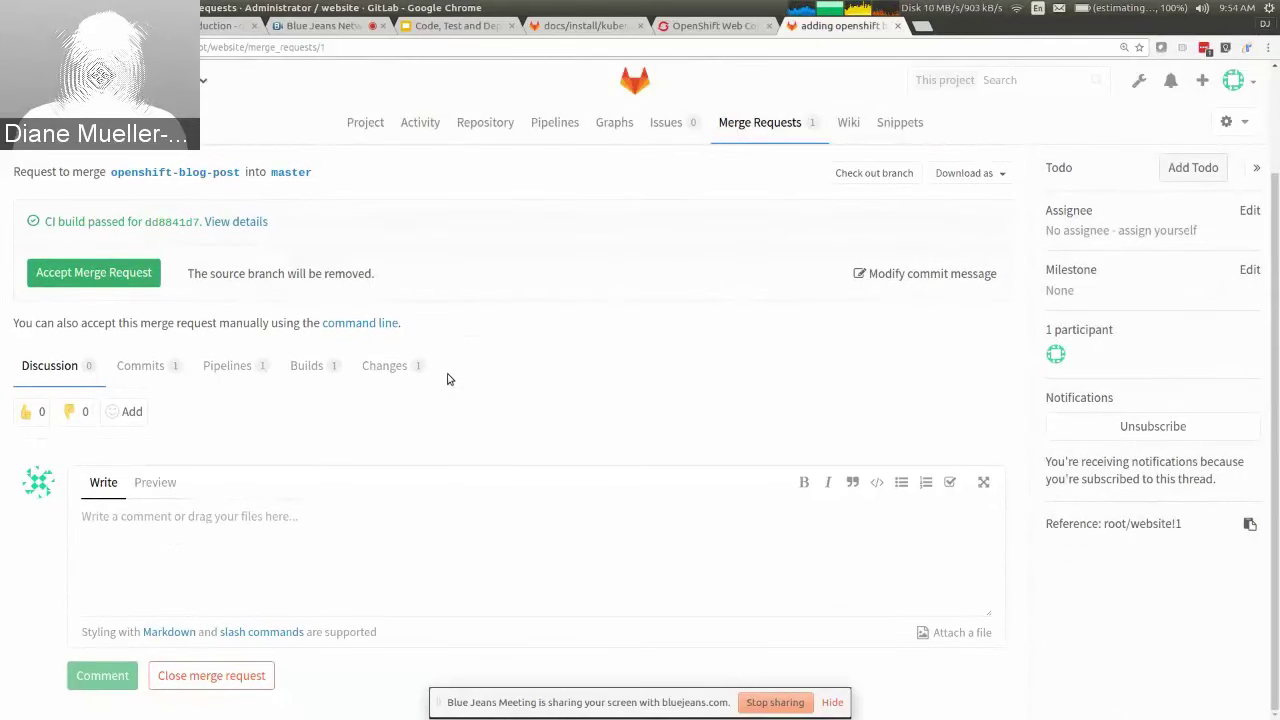
left_click(388, 366)
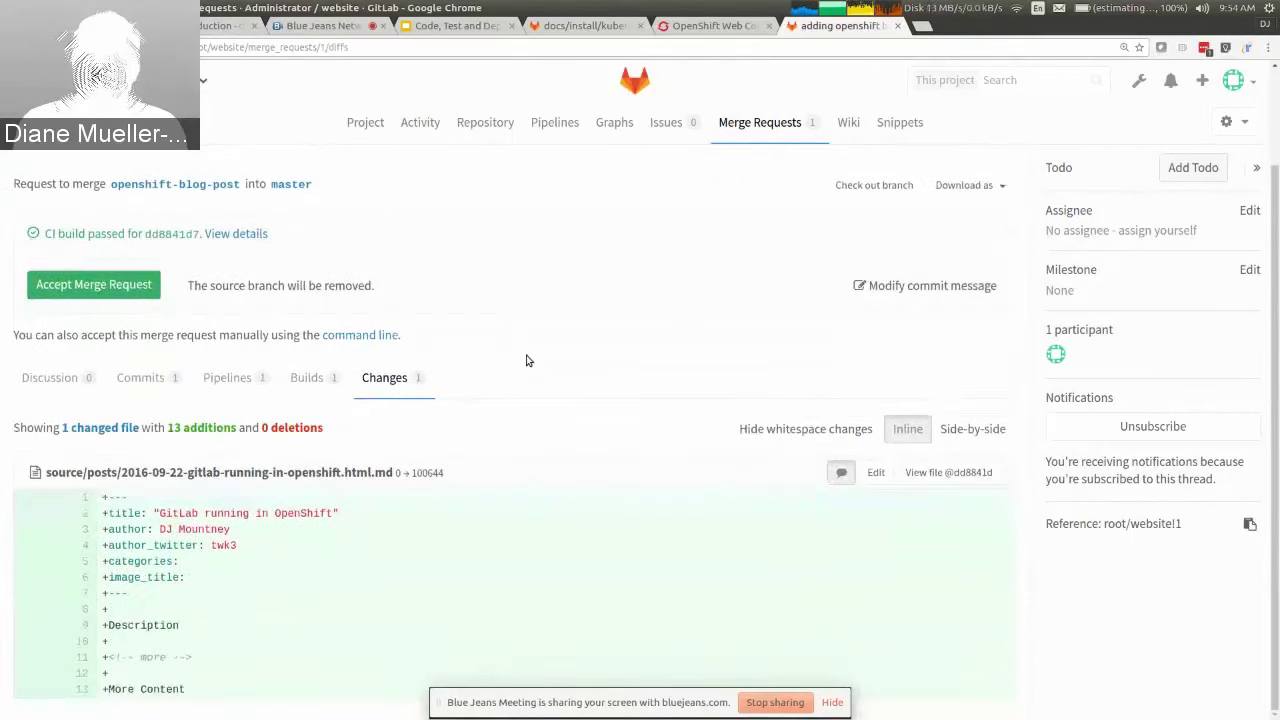
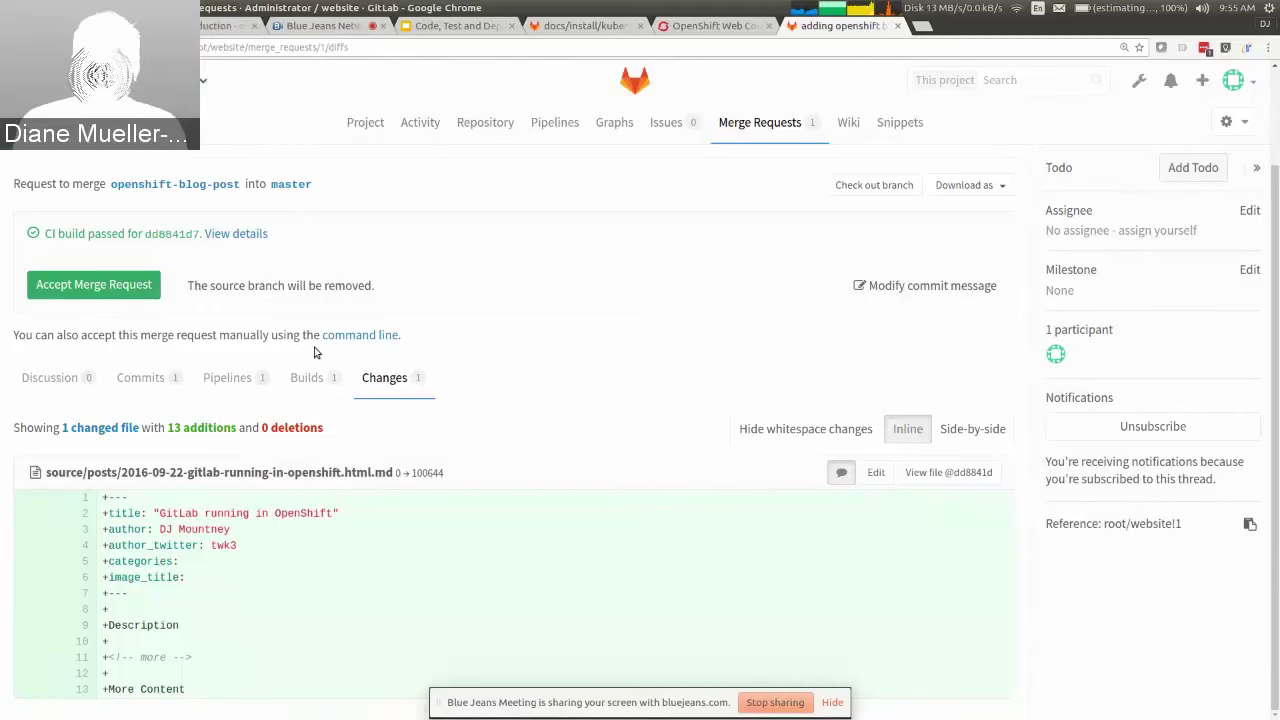
Accept the openshift-blog-post merge into master, then bring up the website-1 build log in OpenShift
scroll(314, 352, "up", 2)
left_click(90, 355)
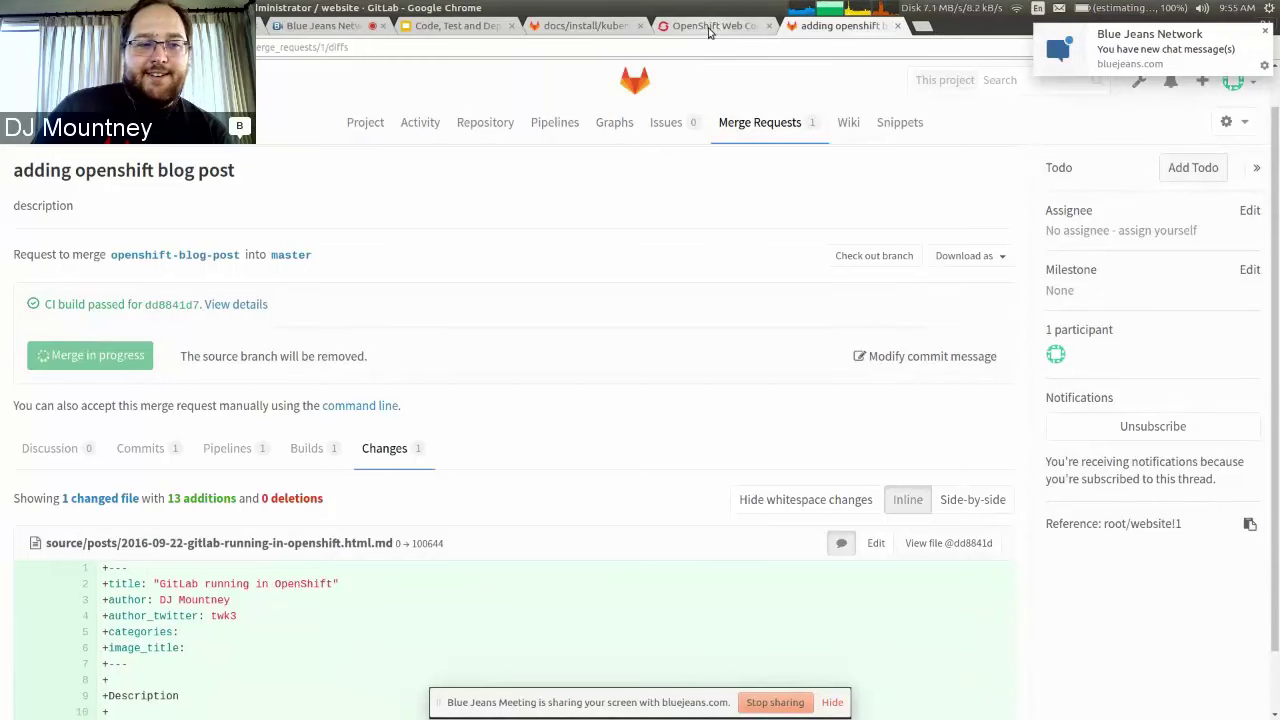
left_click(709, 27)
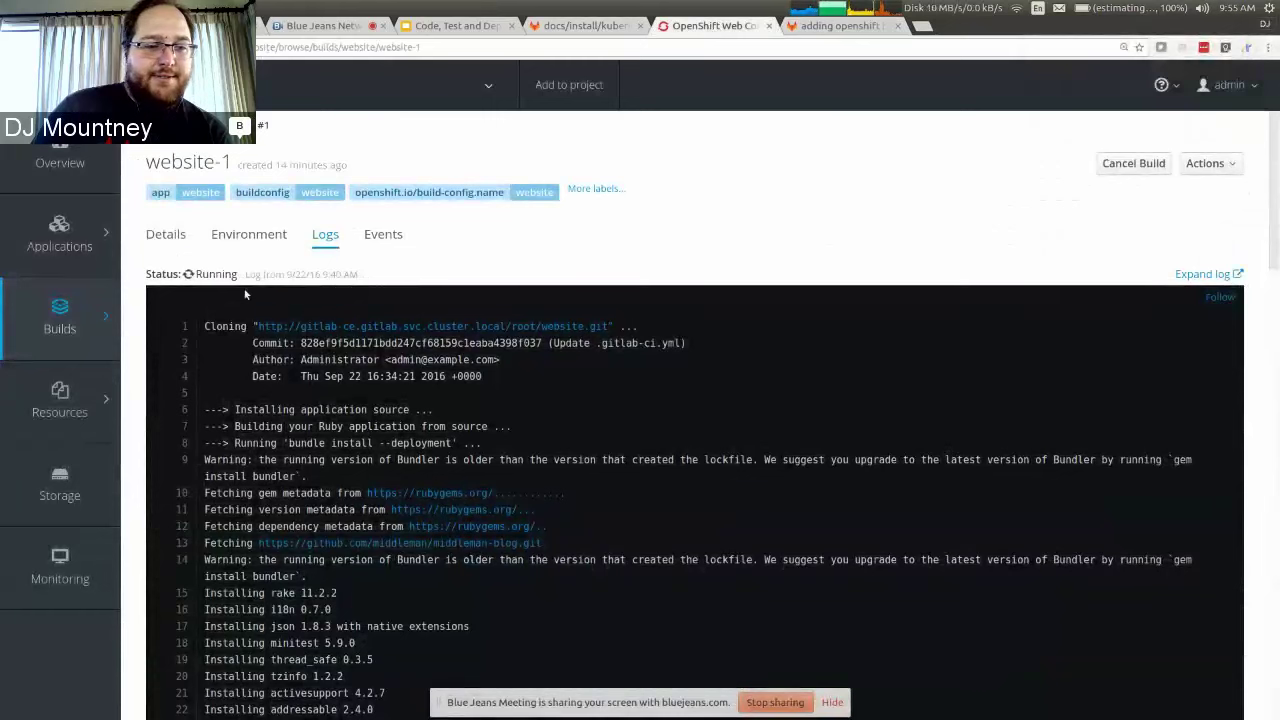
Scroll the website-1 build log to where website:latest shows 9/10 layers pushed
scroll(494, 457, "down", 20)
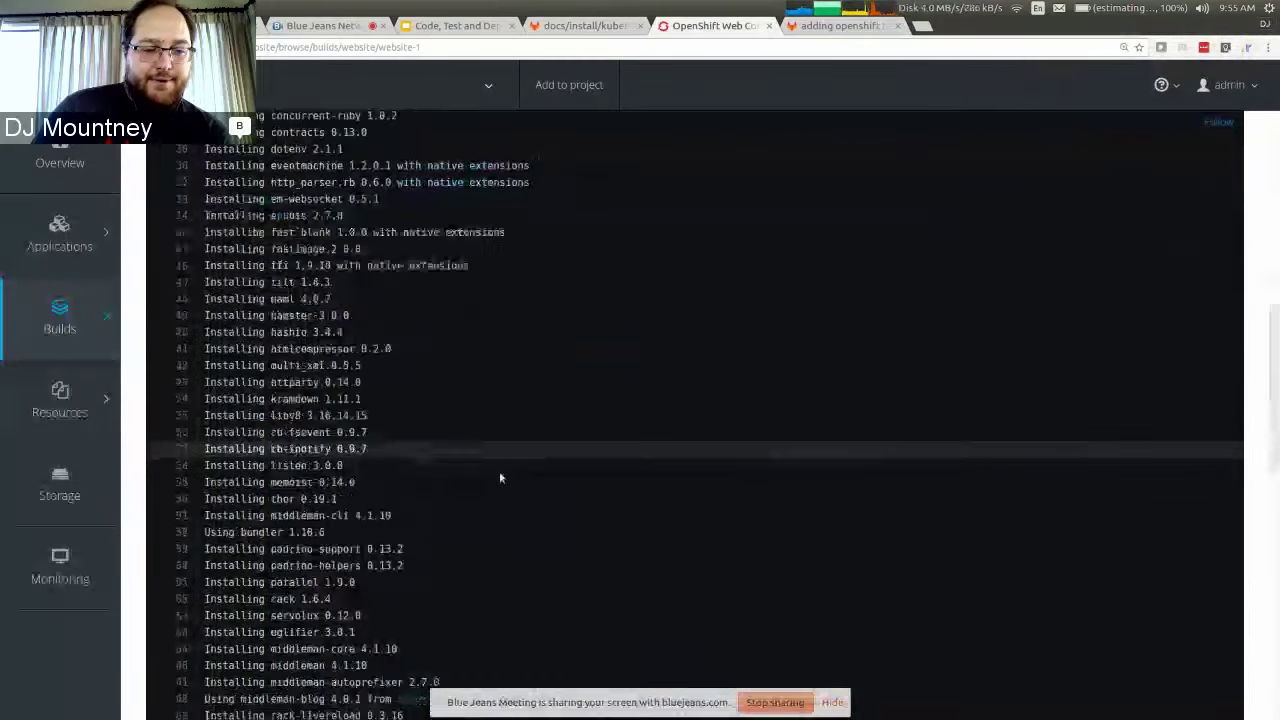
scroll(499, 461, "down", 4)
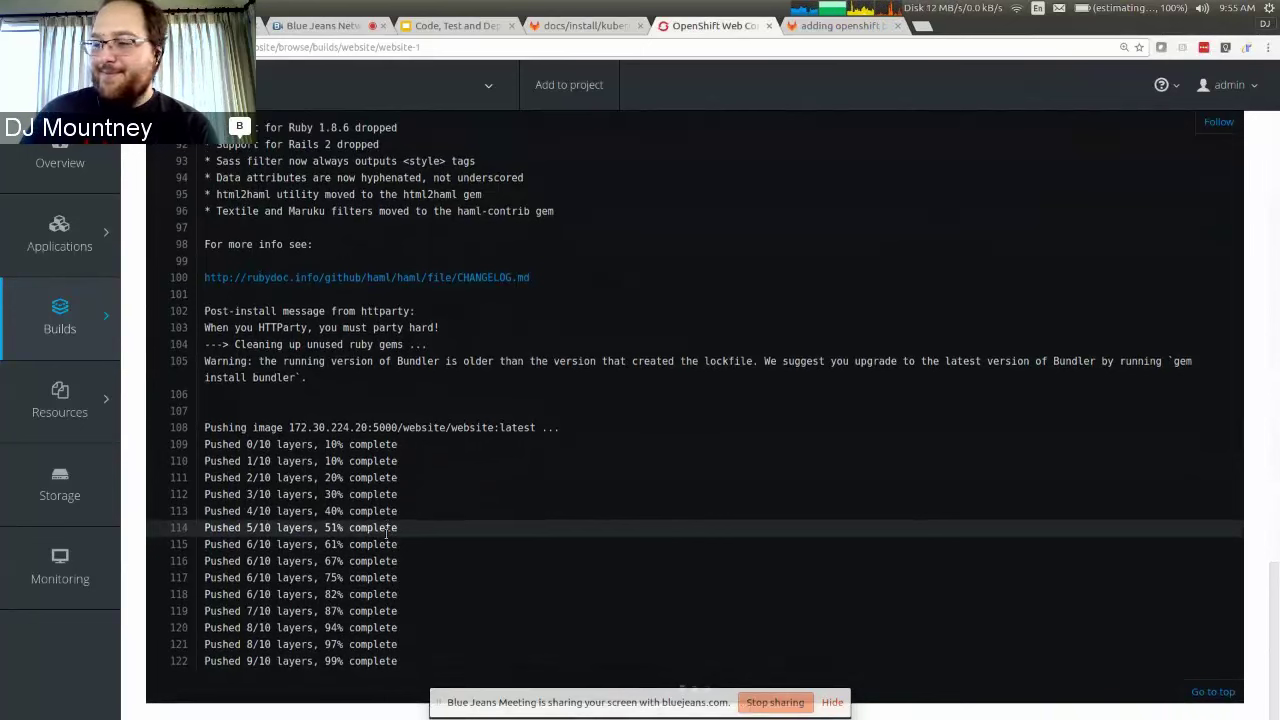
scroll(326, 547, "up", 8)
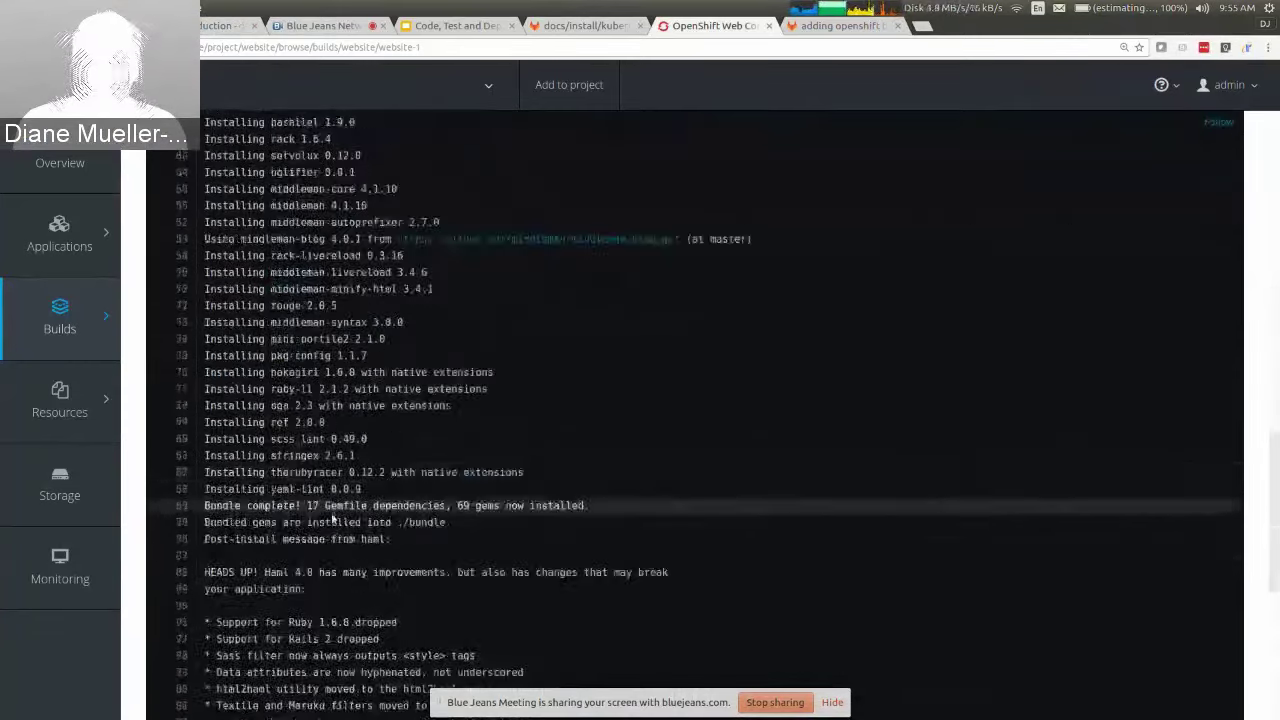
scroll(333, 517, "down", 8)
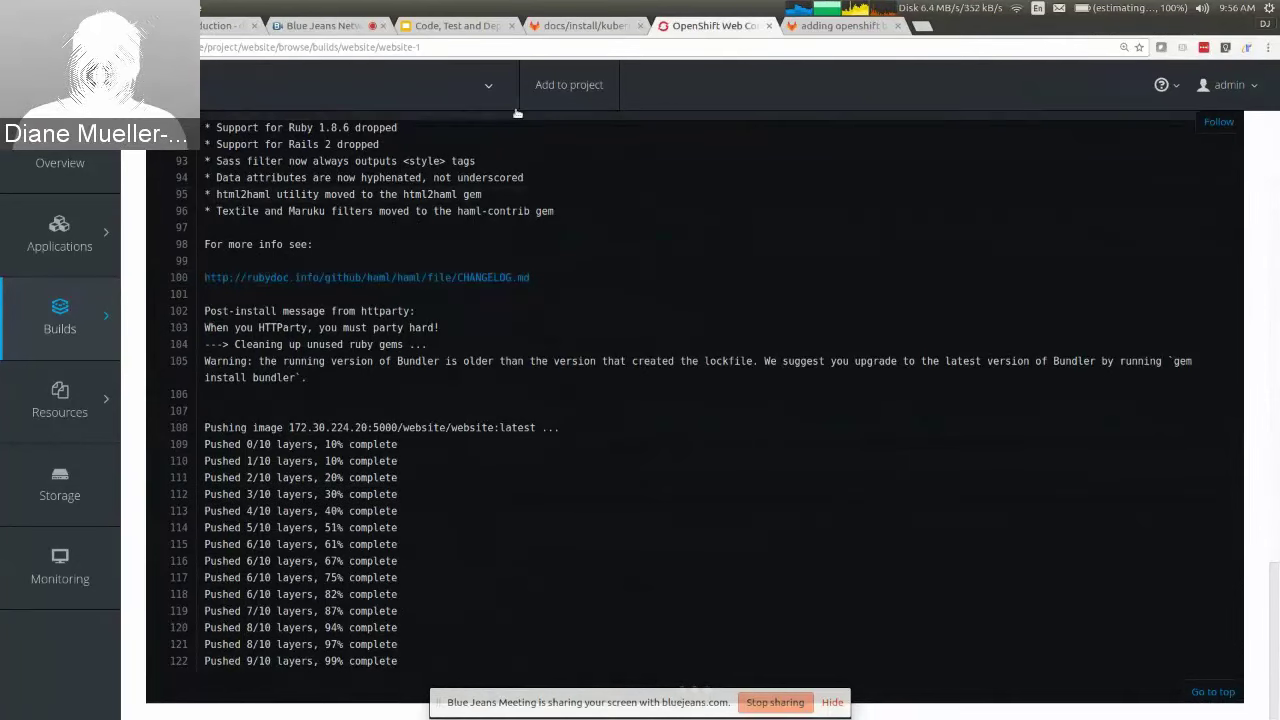
Go back to Google Slides and advance to slide 14, 'Deploy Using Source to Image'
left_click(465, 26)
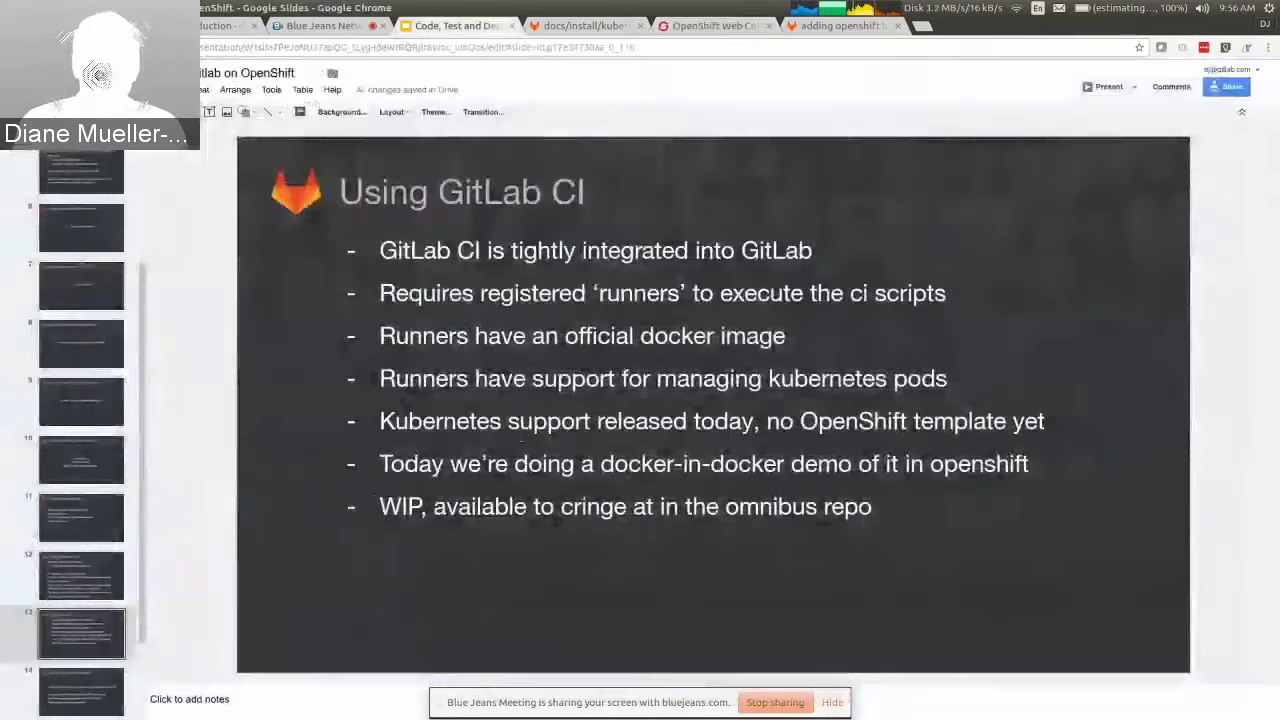
left_click(273, 369)
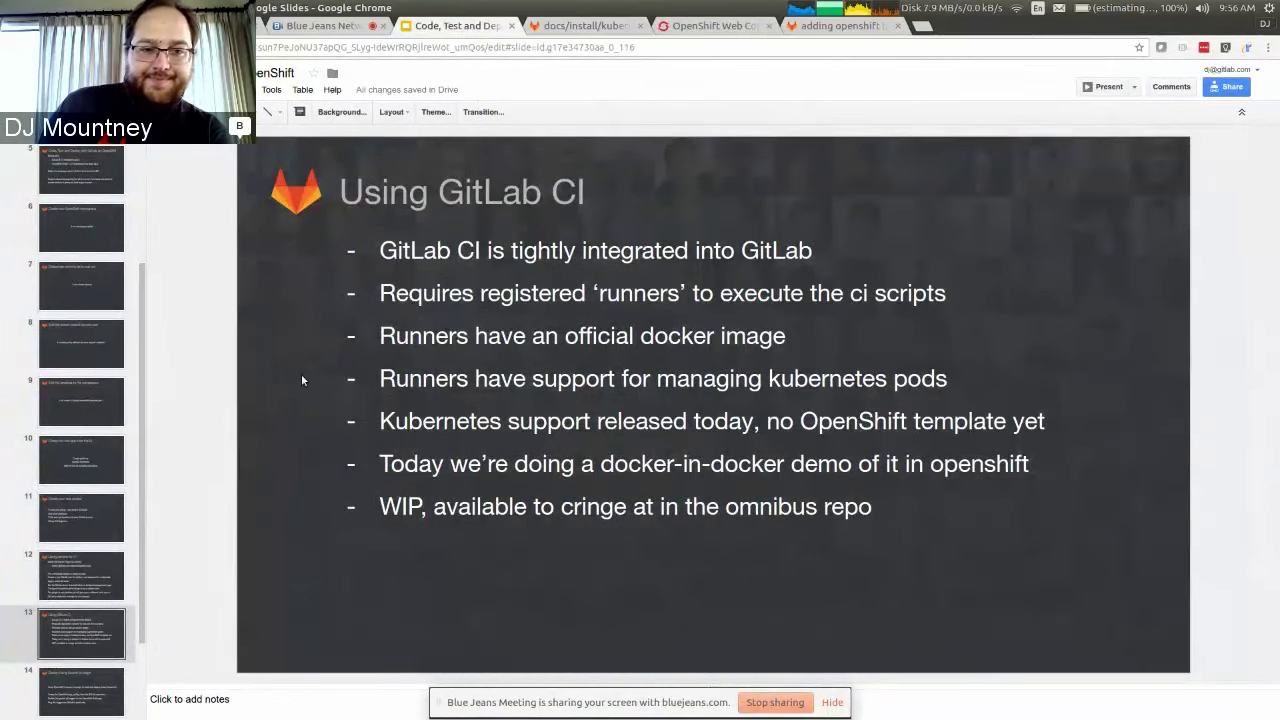
key("Page_Down")
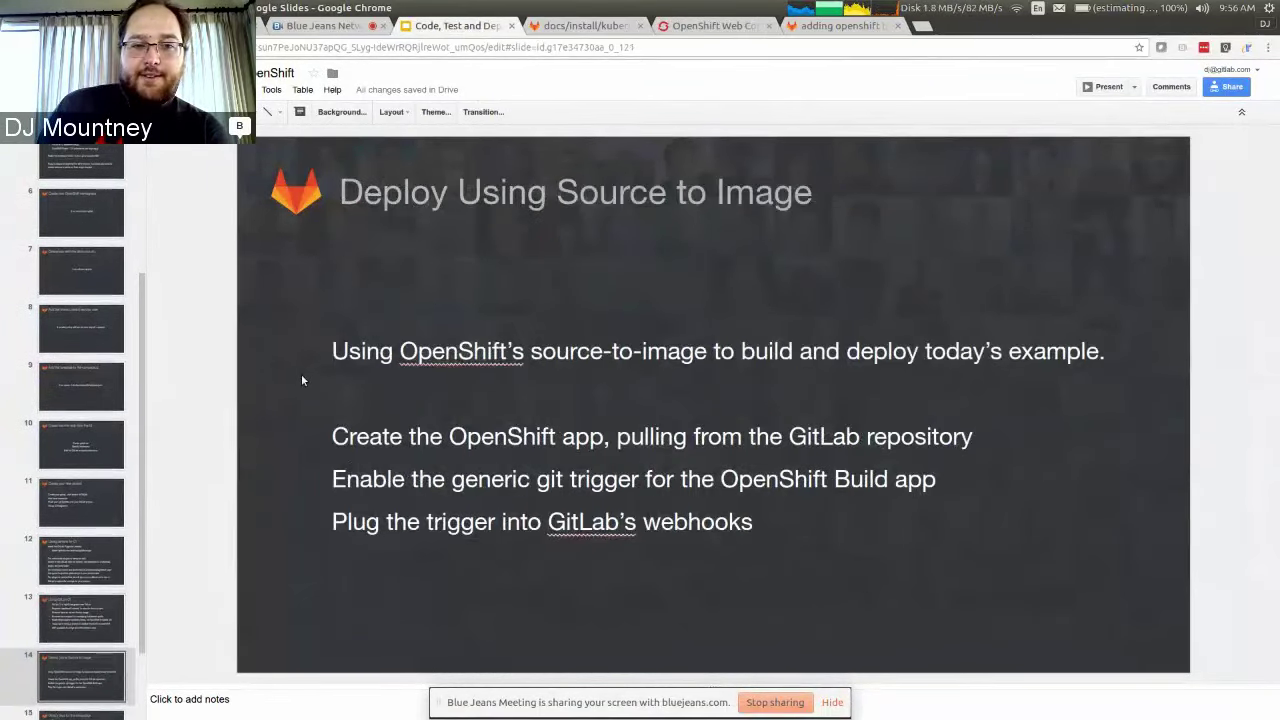